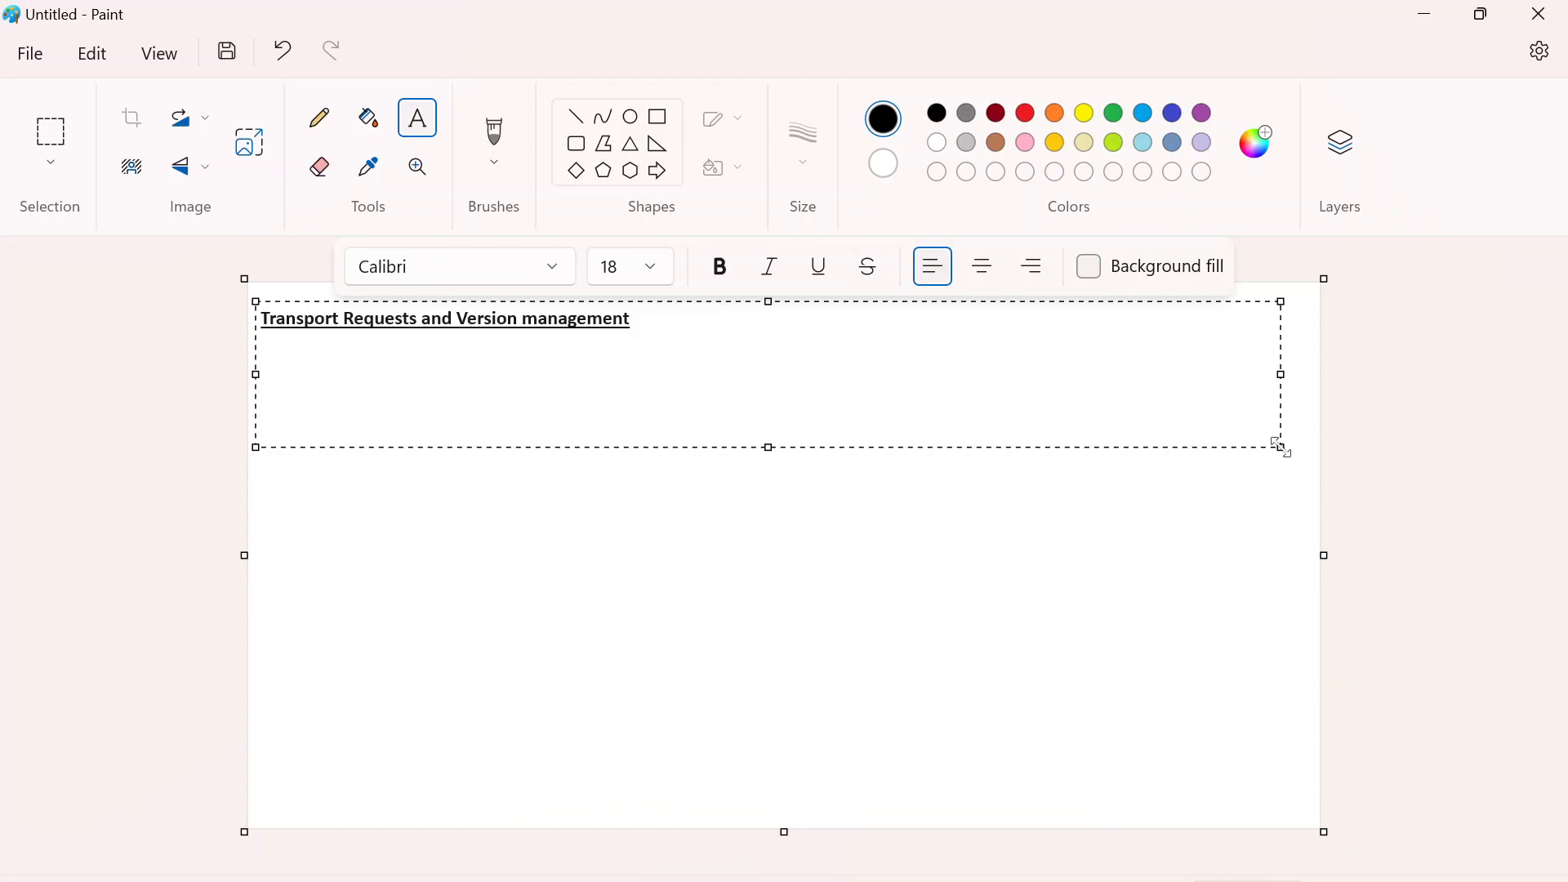
- Shrink and finalize the heading's text box, and draw three rectangles in a row beneath the heading
left_click_drag(1281, 448, 1274, 360)
left_click(1289, 422)
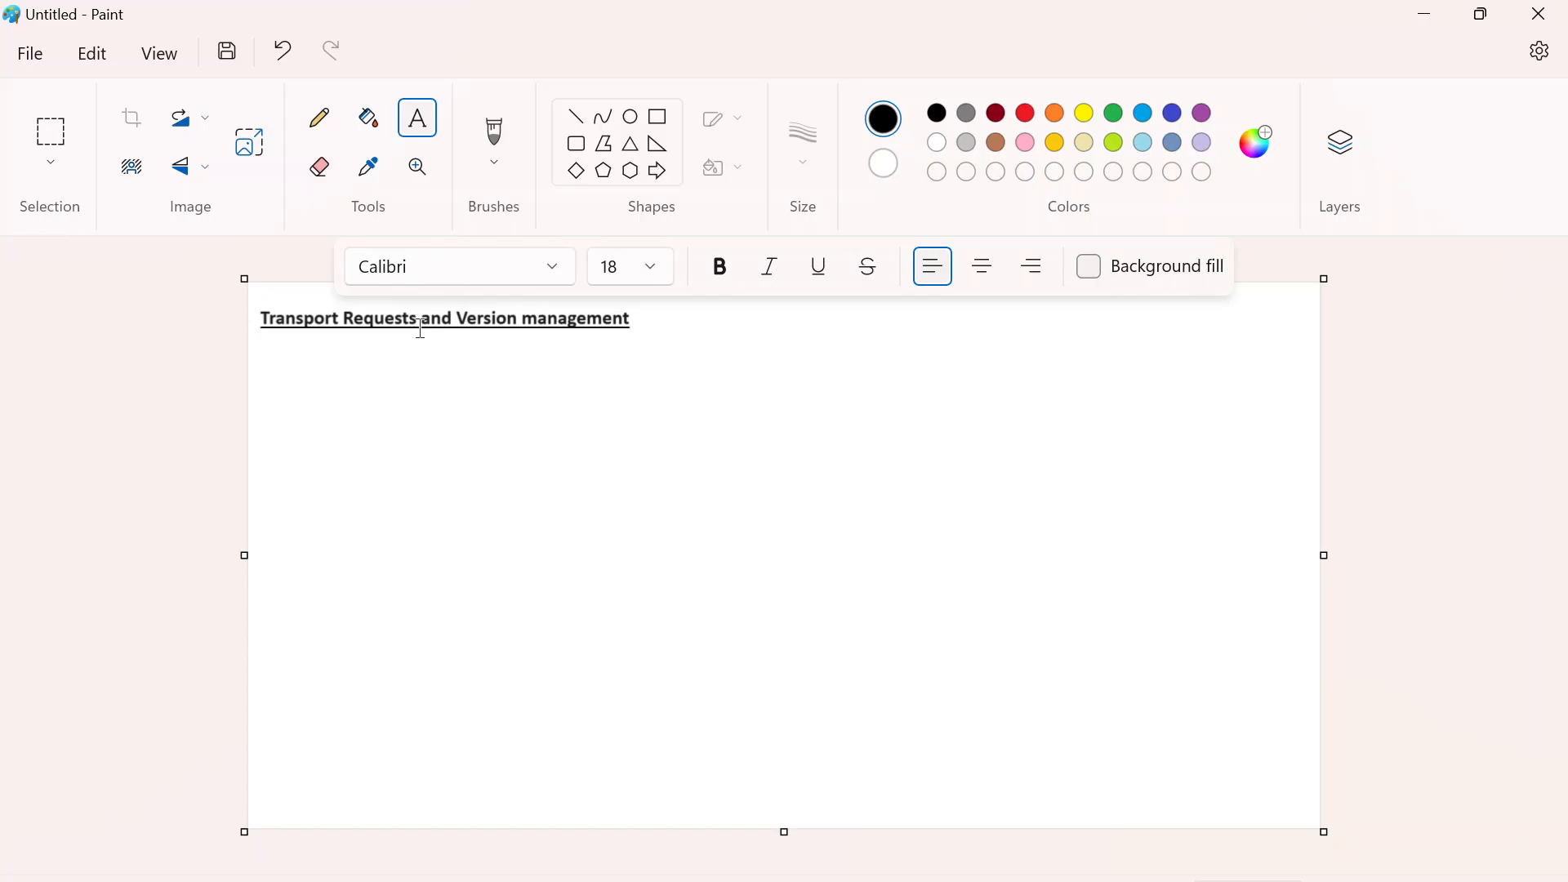
left_click(658, 117)
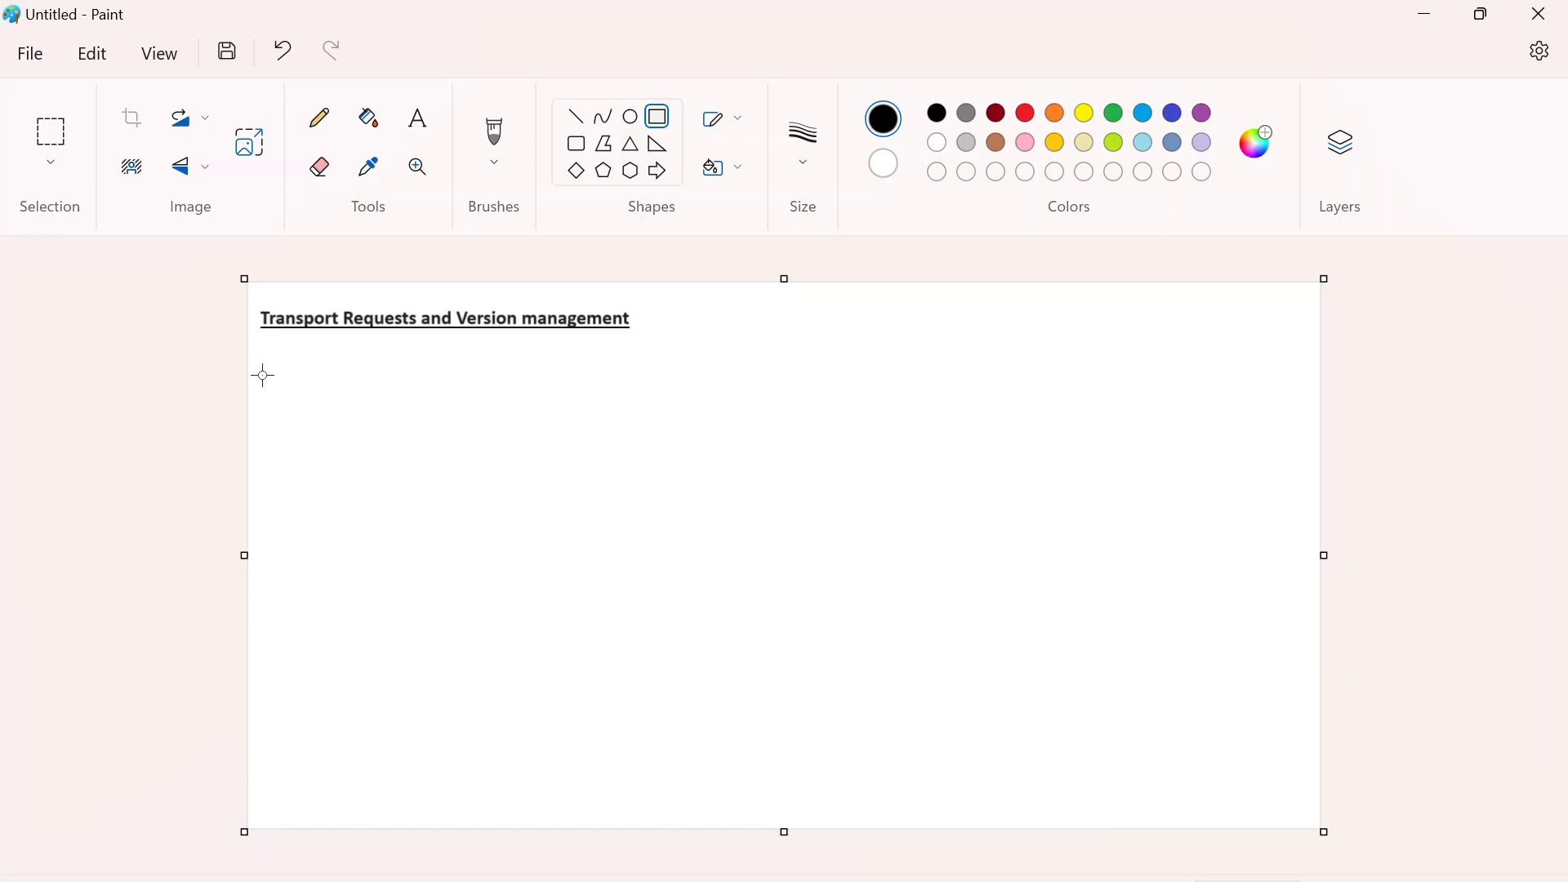
left_click_drag(264, 376, 406, 444)
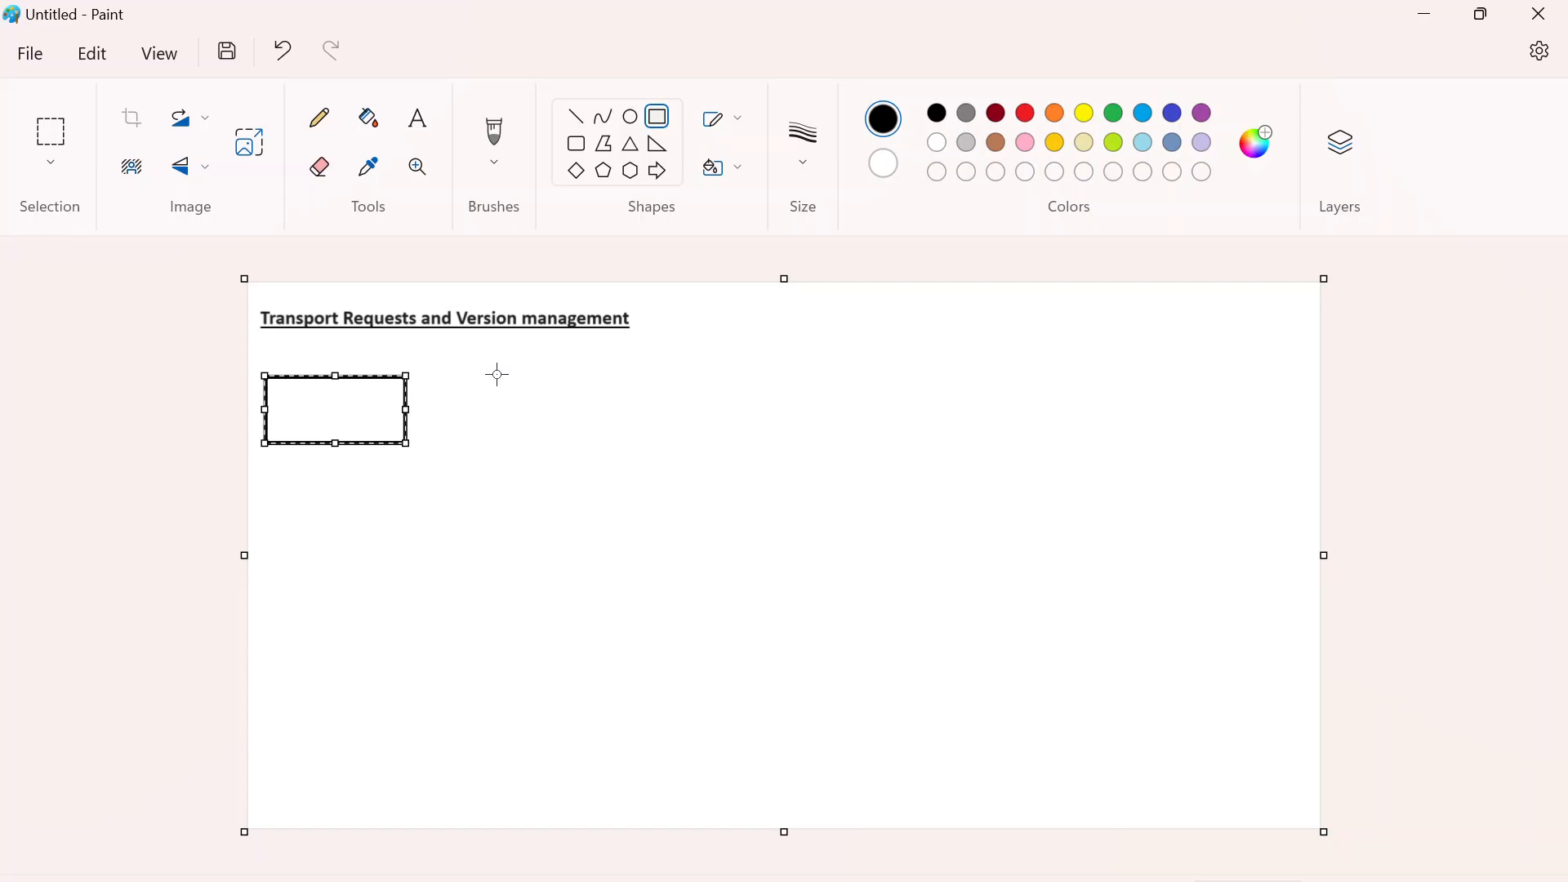
mouse_move(498, 374)
left_mouse_down()
mouse_move(556, 414)
mouse_move(658, 431)
mouse_move(640, 433)
mouse_move(649, 441)
left_mouse_up()
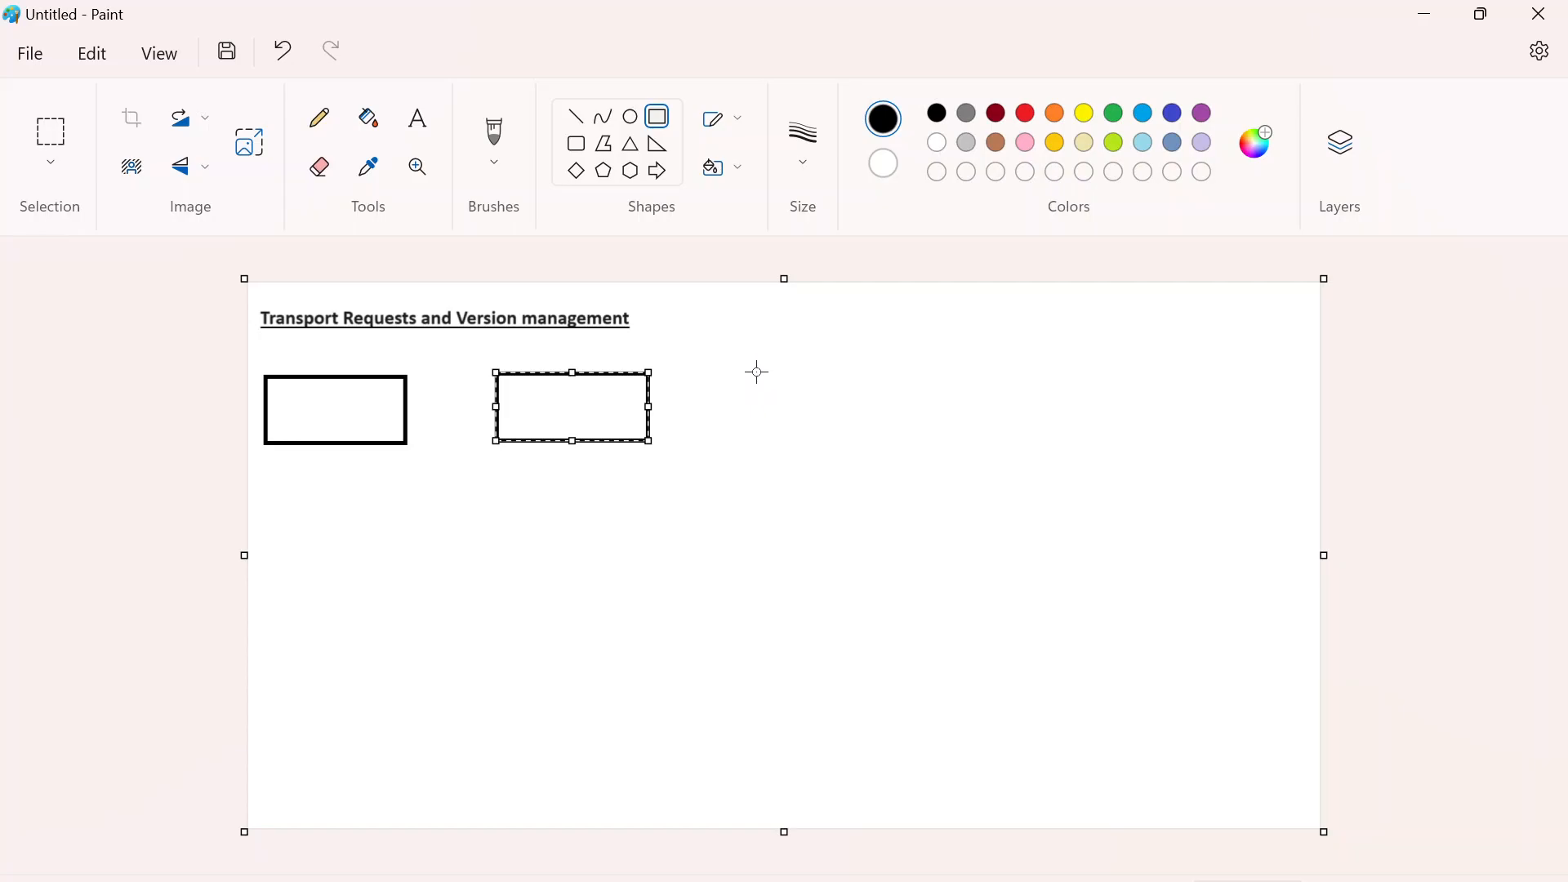
left_click_drag(757, 372, 891, 435)
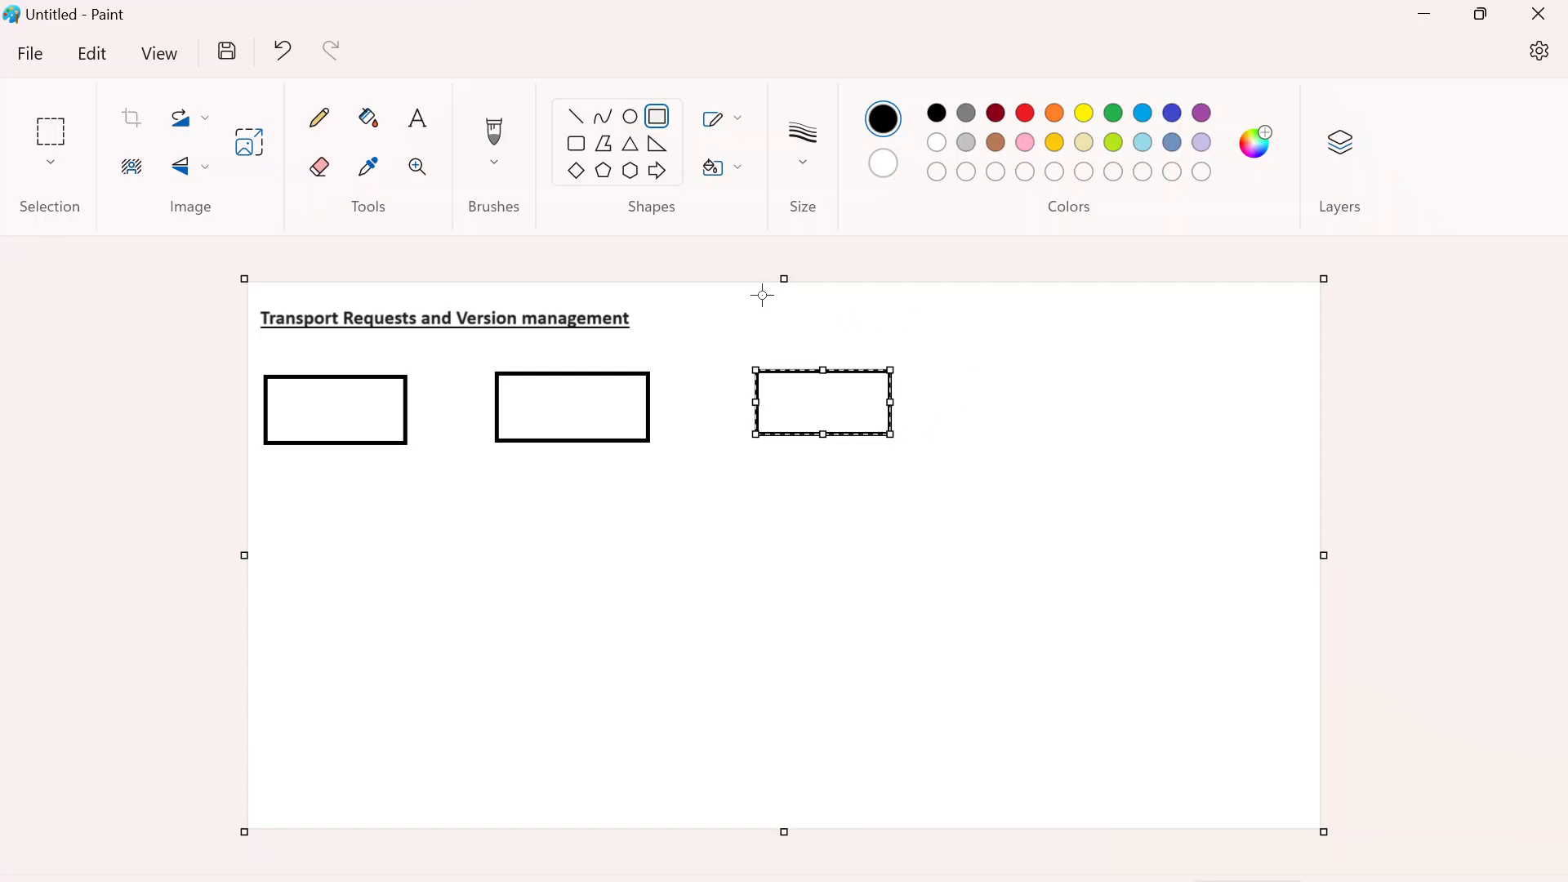
- Add the text label "DEV" inside the first rectangle
left_click(417, 118)
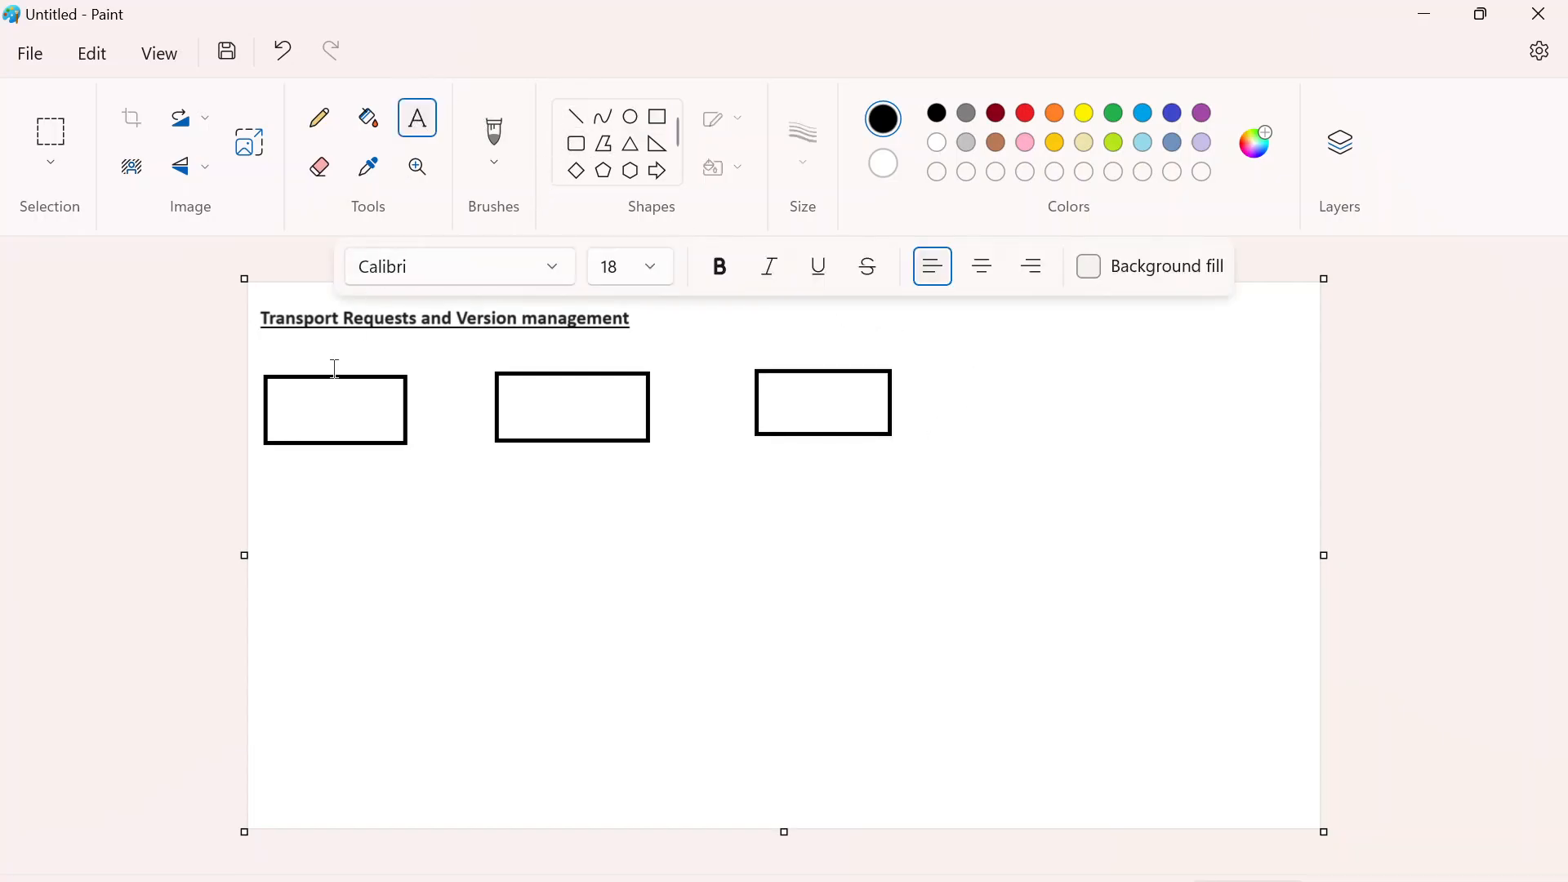
left_click(303, 392)
left_click_drag(351, 397, 344, 389)
type("DEV")
- Add the text label "TEST/QA" inside the middle rectangle and adjust its position
left_click(536, 403)
left_click(537, 394)
type("T")
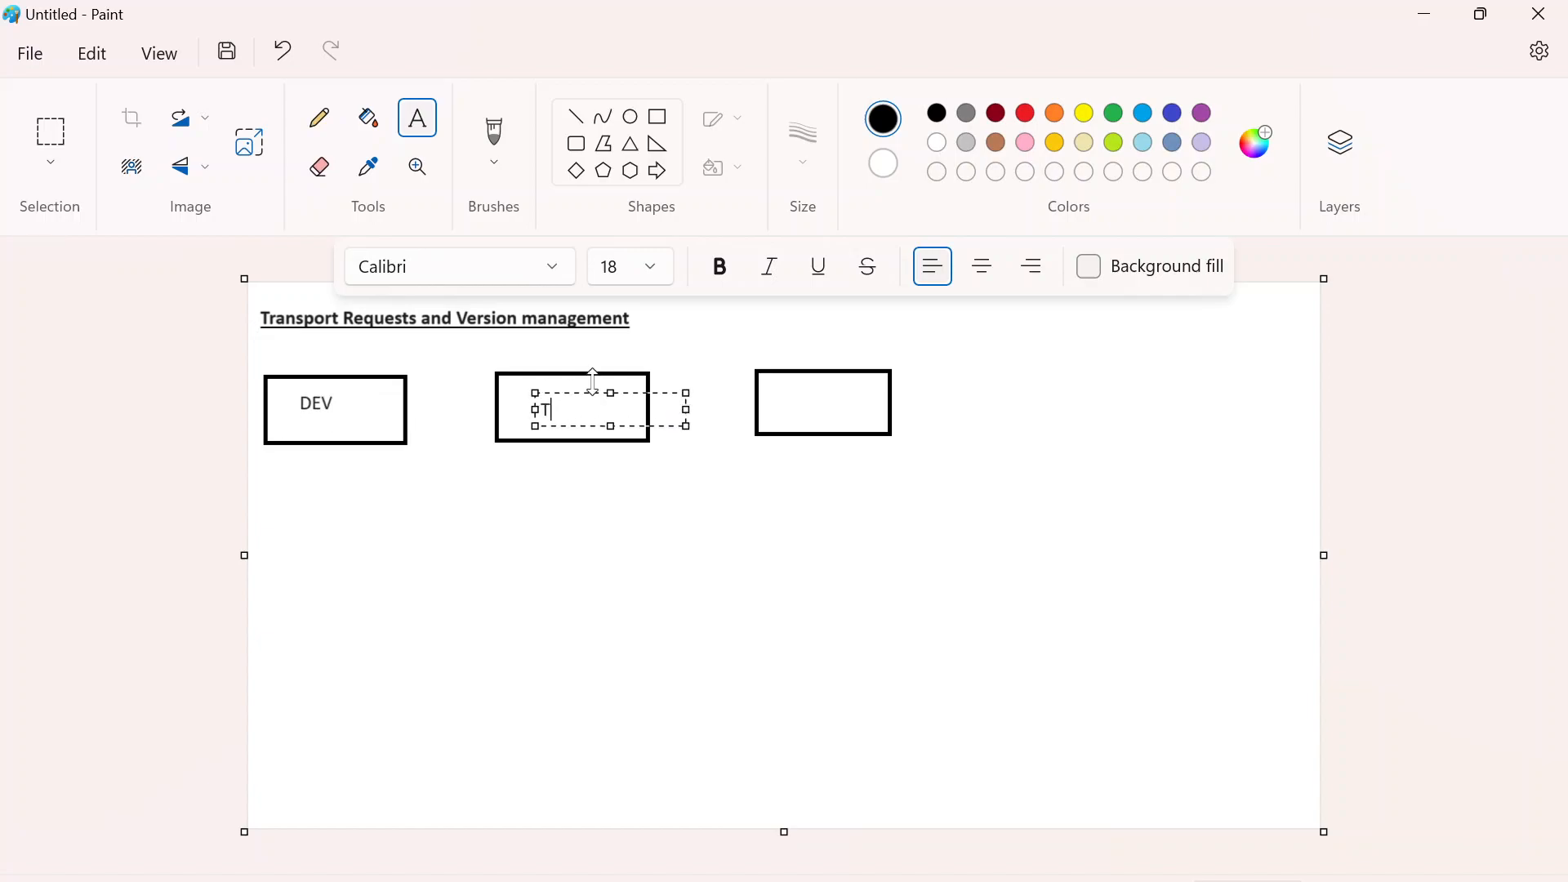
type("EST/QA")
left_click_drag(631, 396, 615, 388)
left_click(804, 386)
left_click(778, 395)
mouse_move(812, 395)
left_mouse_down()
mouse_move(790, 391)
mouse_move(813, 416)
left_mouse_up()
key("BackSpace")
left_click(816, 381)
left_click(803, 475)
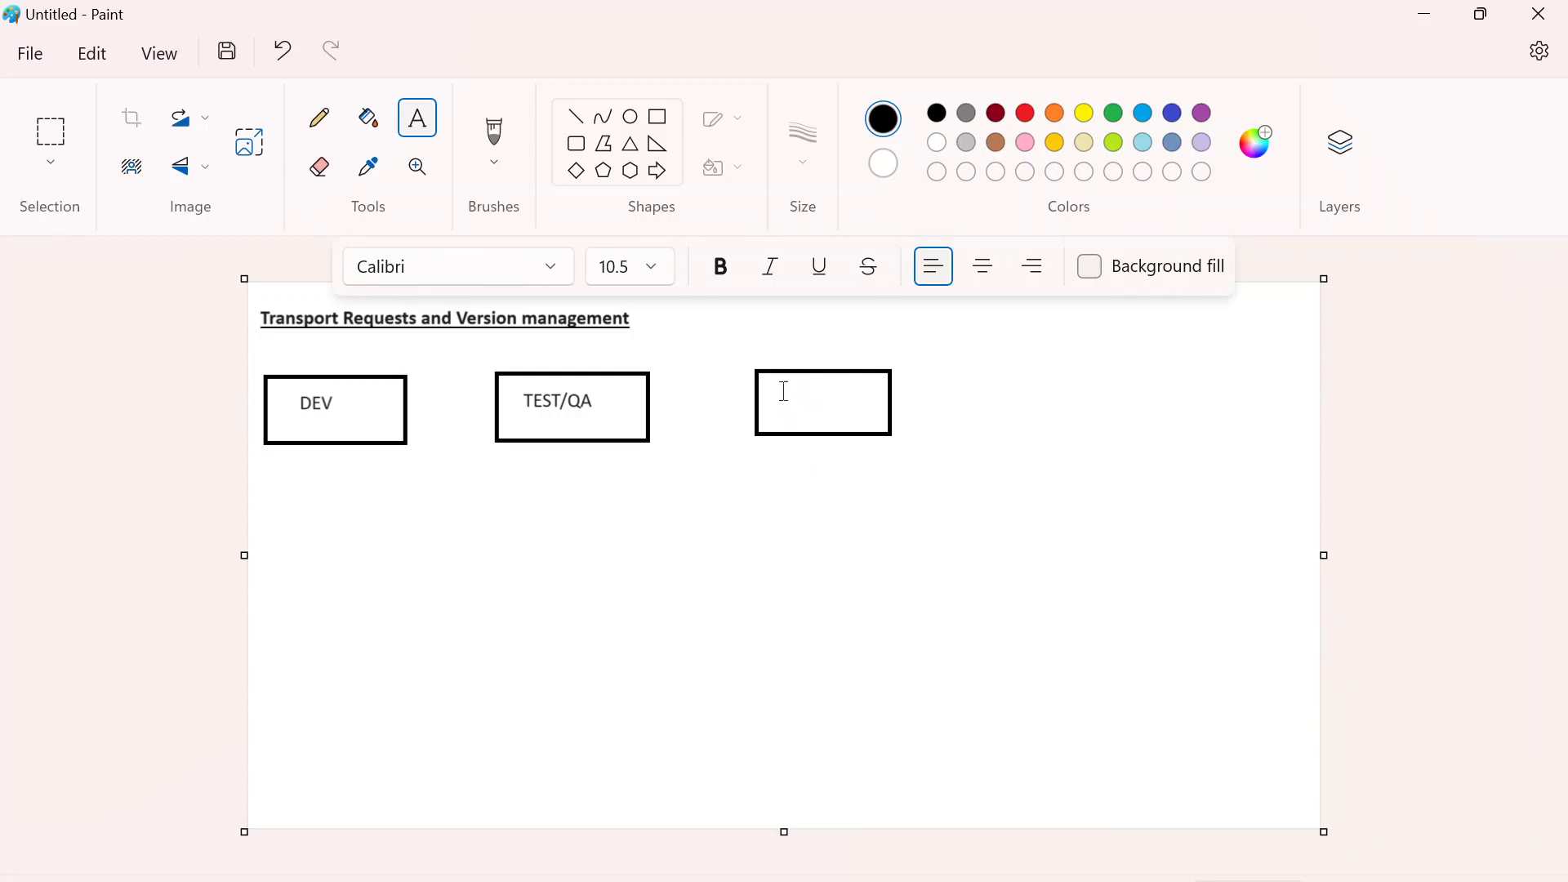
left_click(782, 389)
left_click(834, 463)
- Set the font size to 18 and add the text label "Prod" inside the third rectangle
left_click(649, 271)
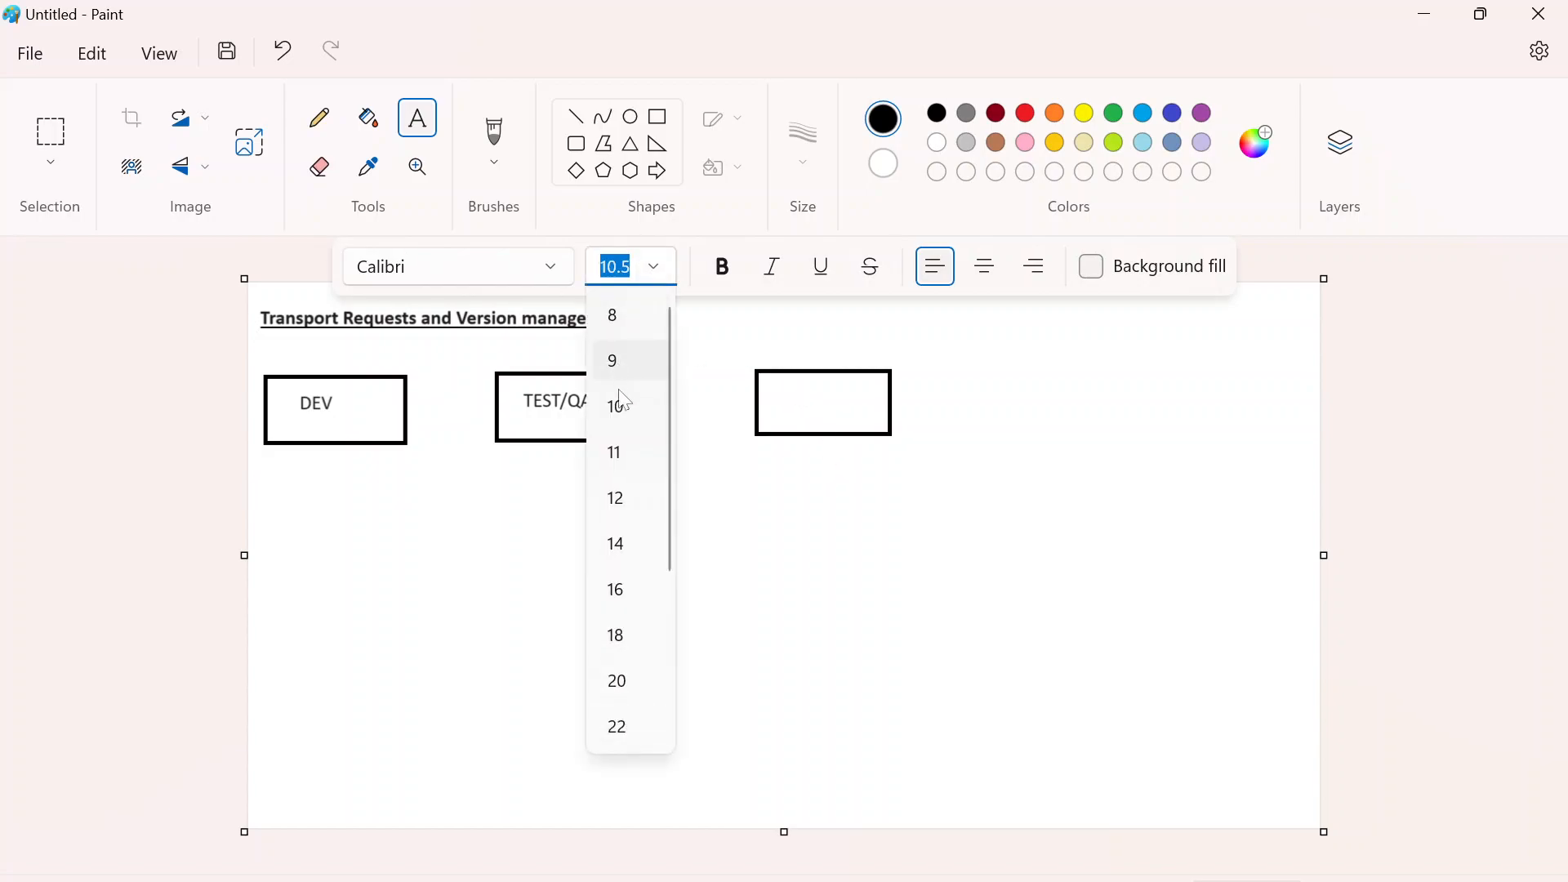
left_click(628, 636)
left_click(778, 391)
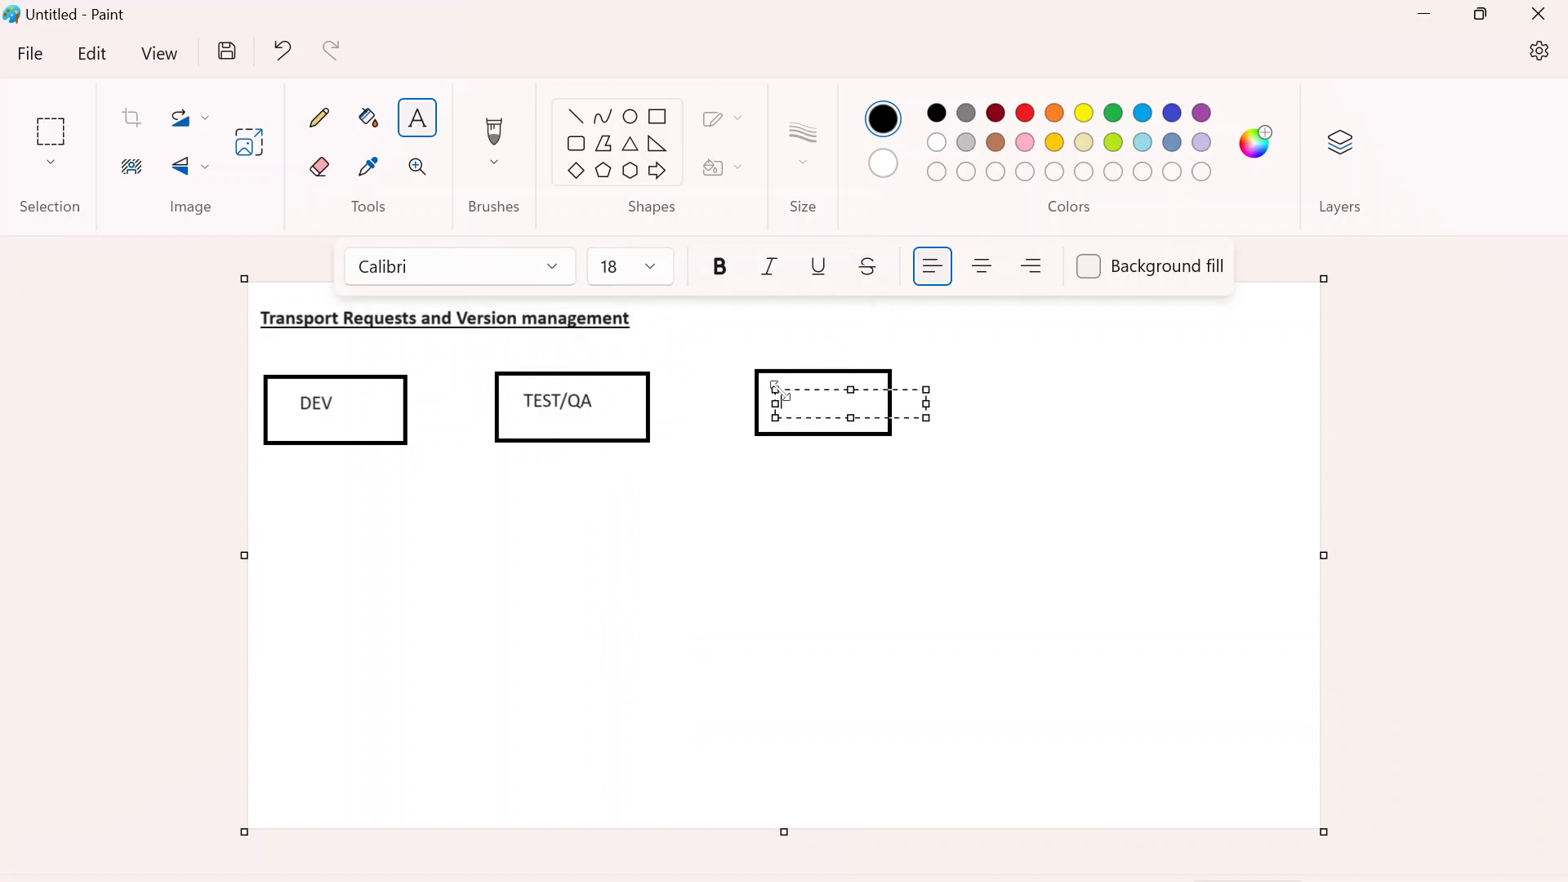
type("Prod")
left_click_drag(821, 392, 820, 378)
- Write the system name "DS1" and place it just above the DEV rectangle
left_click(322, 459)
left_click(301, 462)
left_click_drag(353, 463, 350, 454)
type("DS1")
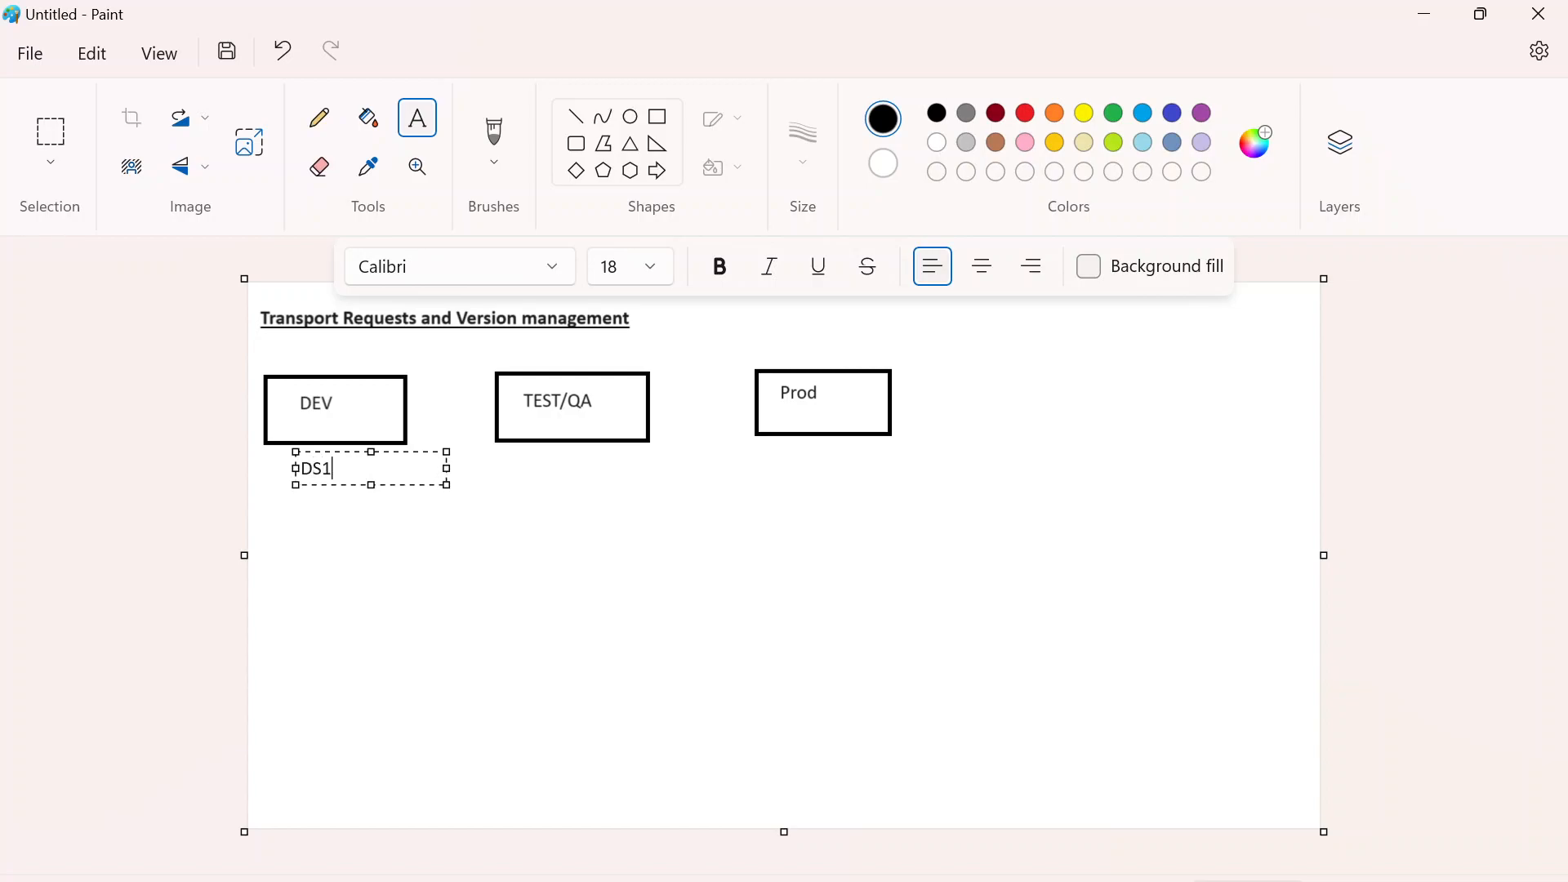
left_click_drag(403, 451, 410, 346)
left_click(537, 357)
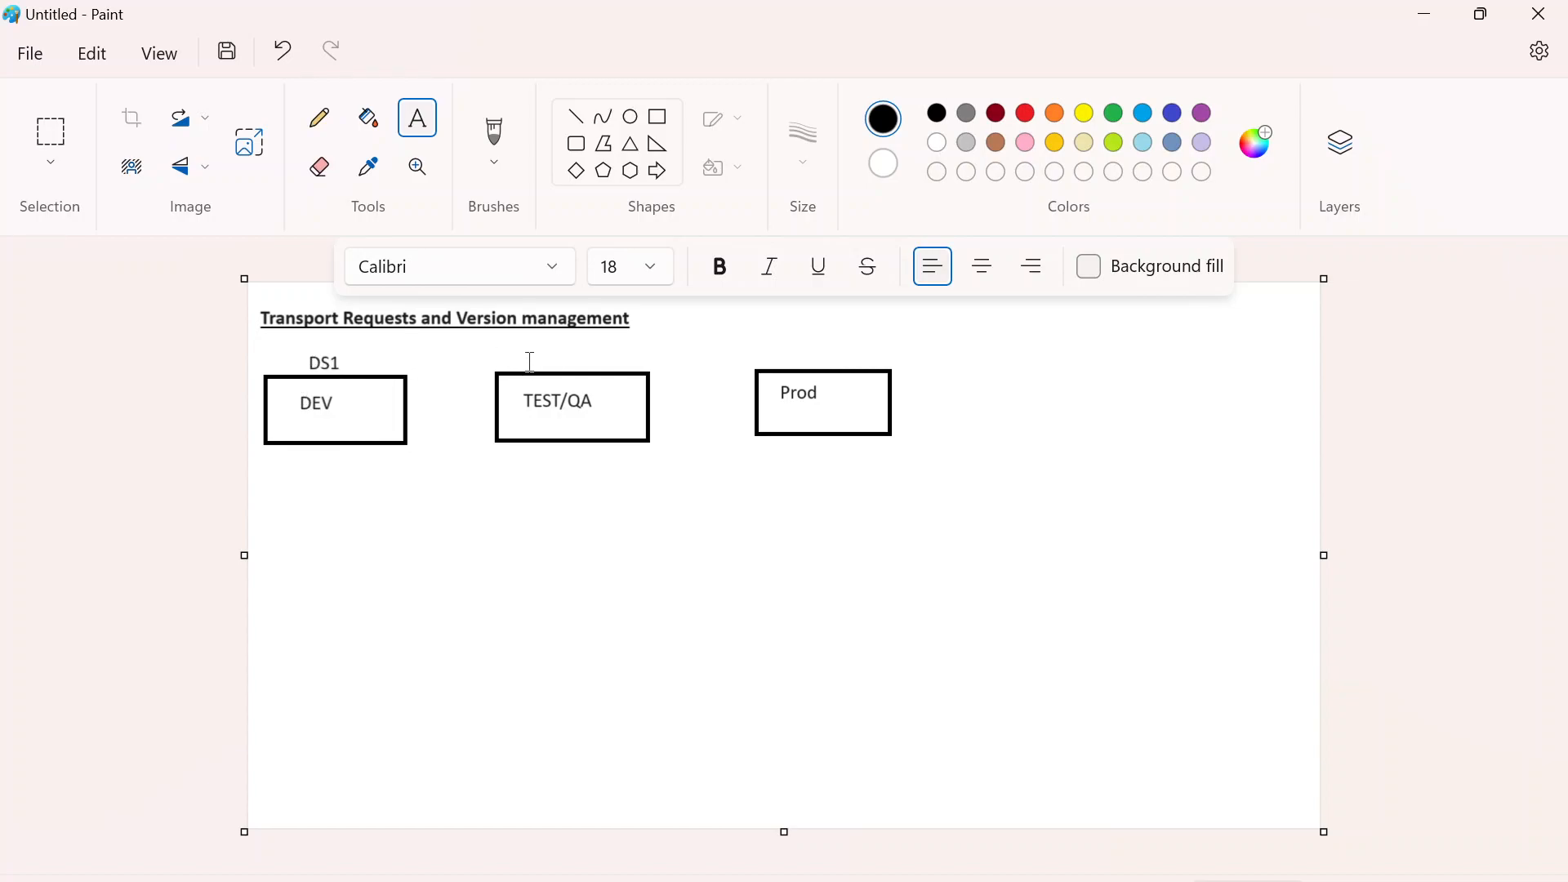
- Write the system name "XS1" just above the TEST/QA rectangle
left_click(531, 361)
left_click_drag(627, 360, 625, 351)
type("DS")
key("BackSpace")
key("BackSpace")
left_click_drag(632, 352, 636, 348)
type("XS1")
- Write the system name "PS1" and position it just above the Prod rectangle
left_click(782, 352)
left_click(780, 354)
left_click_drag(875, 357, 872, 342)
type("PS1")
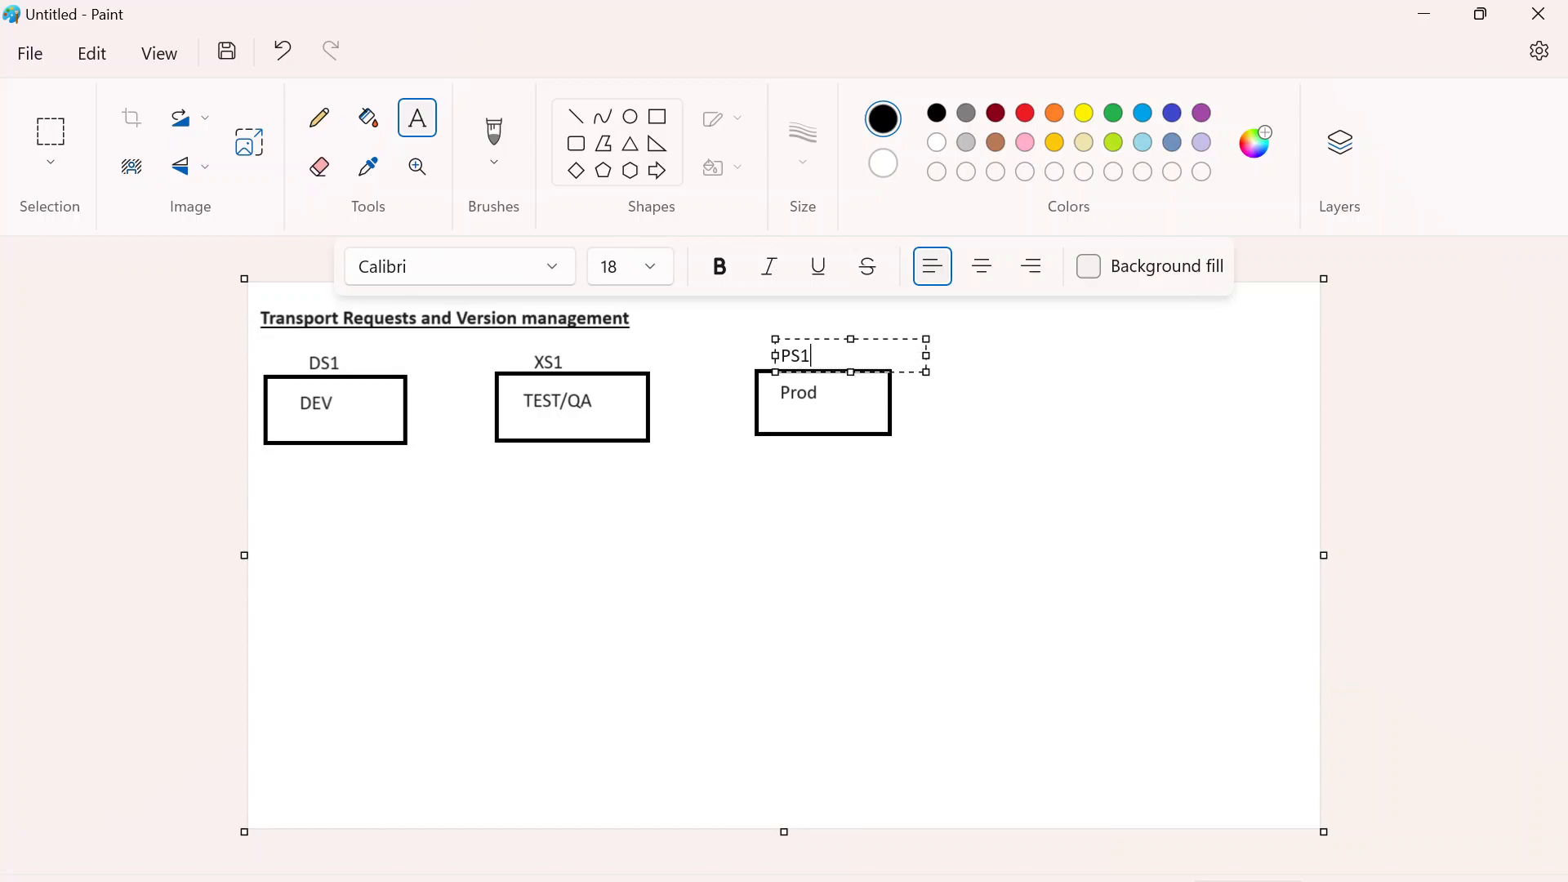
left_click_drag(825, 339, 831, 344)
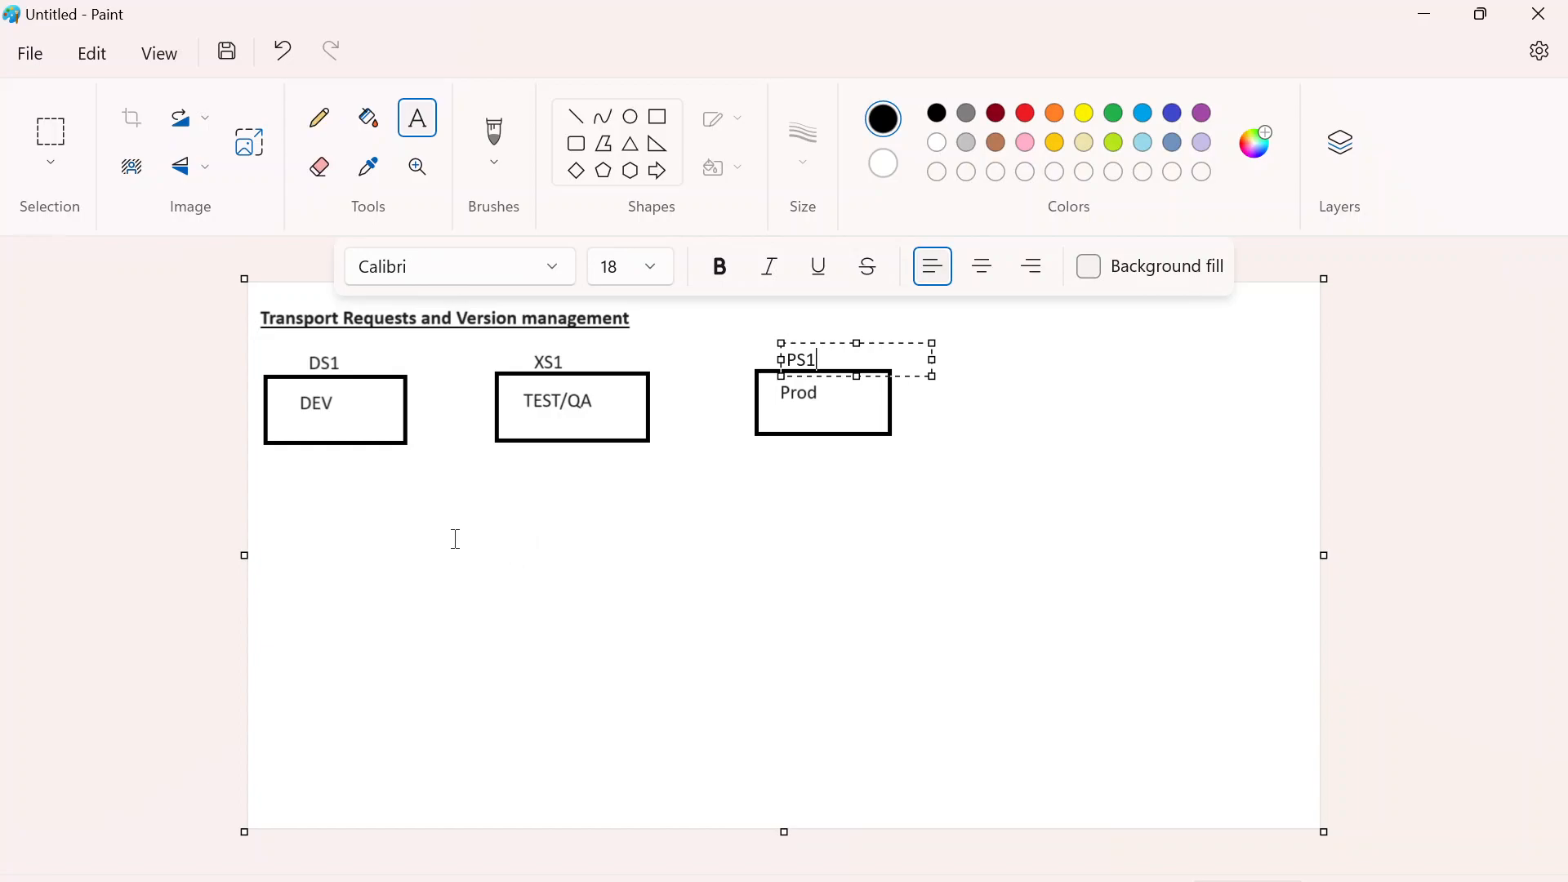
- Create a wide text box below the three rectangles and extend its upper edge toward them
left_click(346, 482)
left_click_drag(262, 468, 1197, 580)
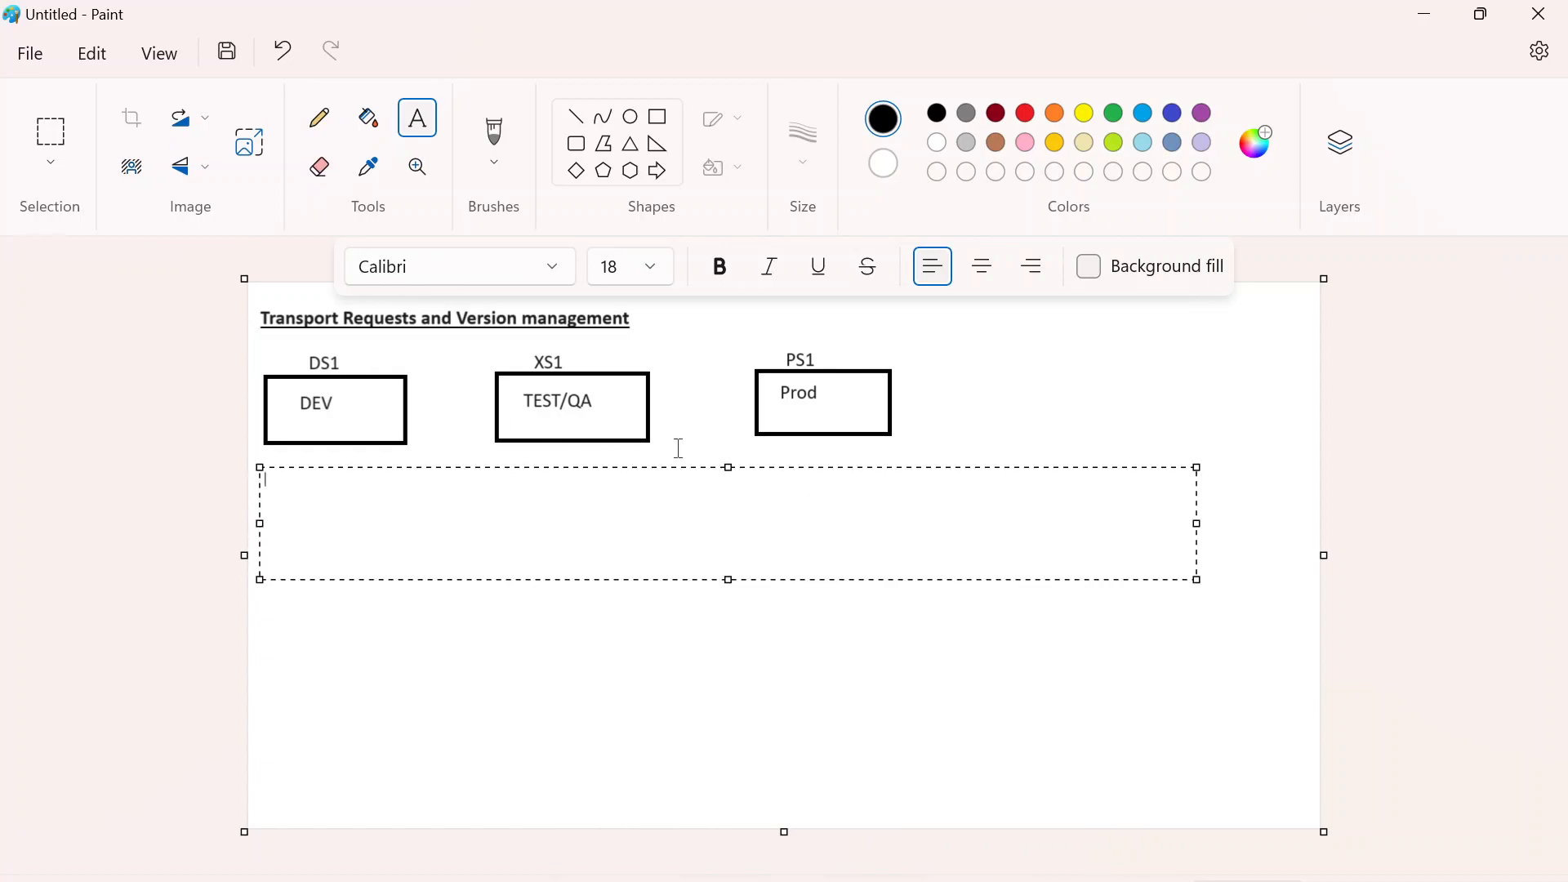
left_click_drag(729, 468, 730, 455)
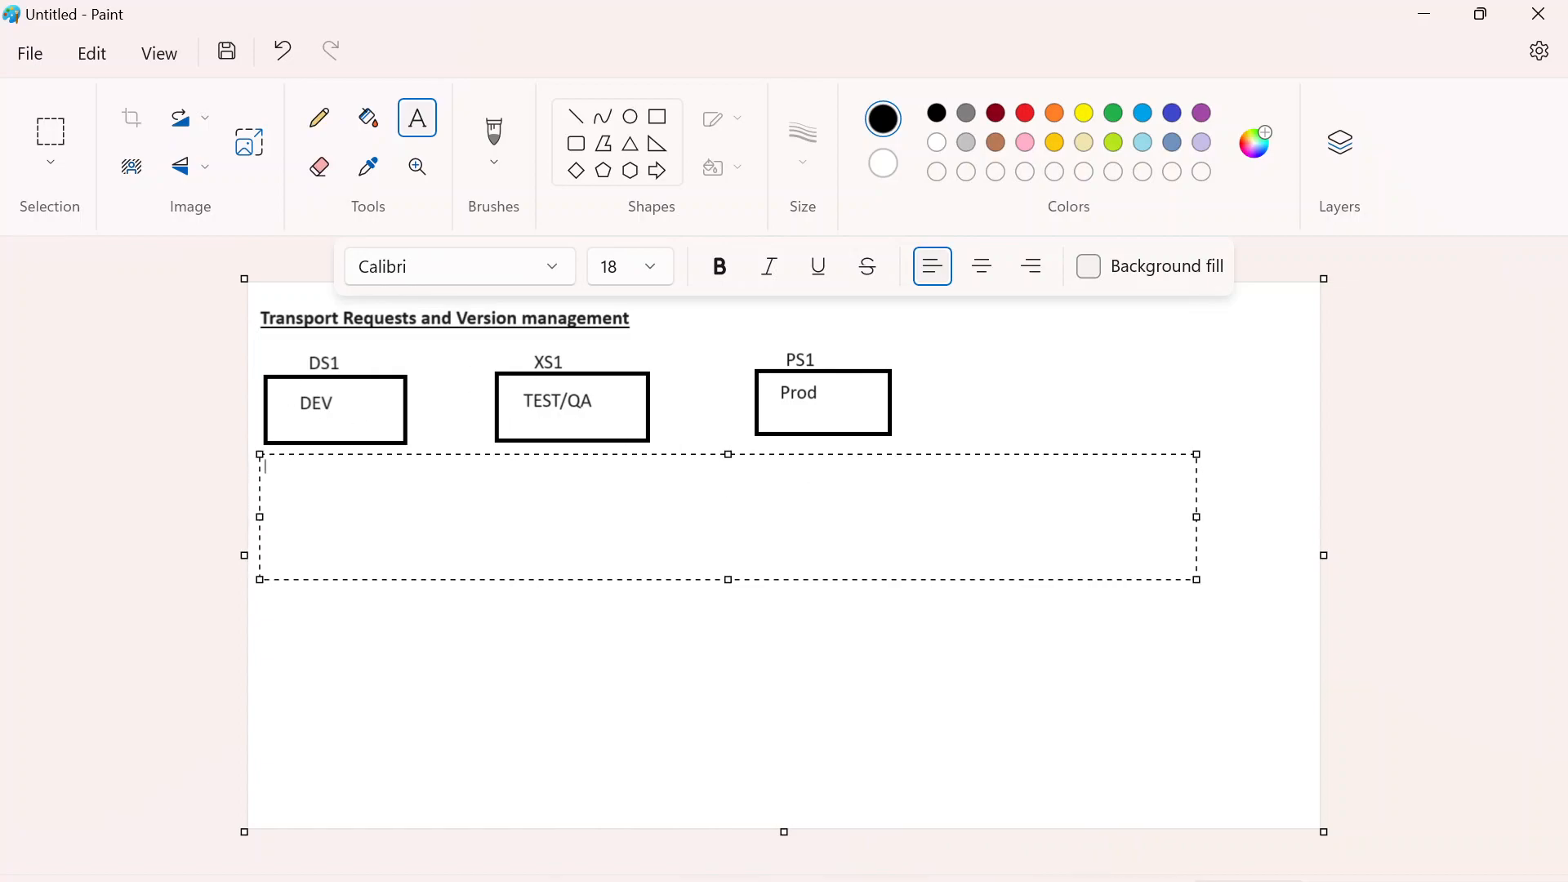
- Write "Transport requests are used to move changes from one system to another system." and shift the text slightly upward
type("Transport requests ")
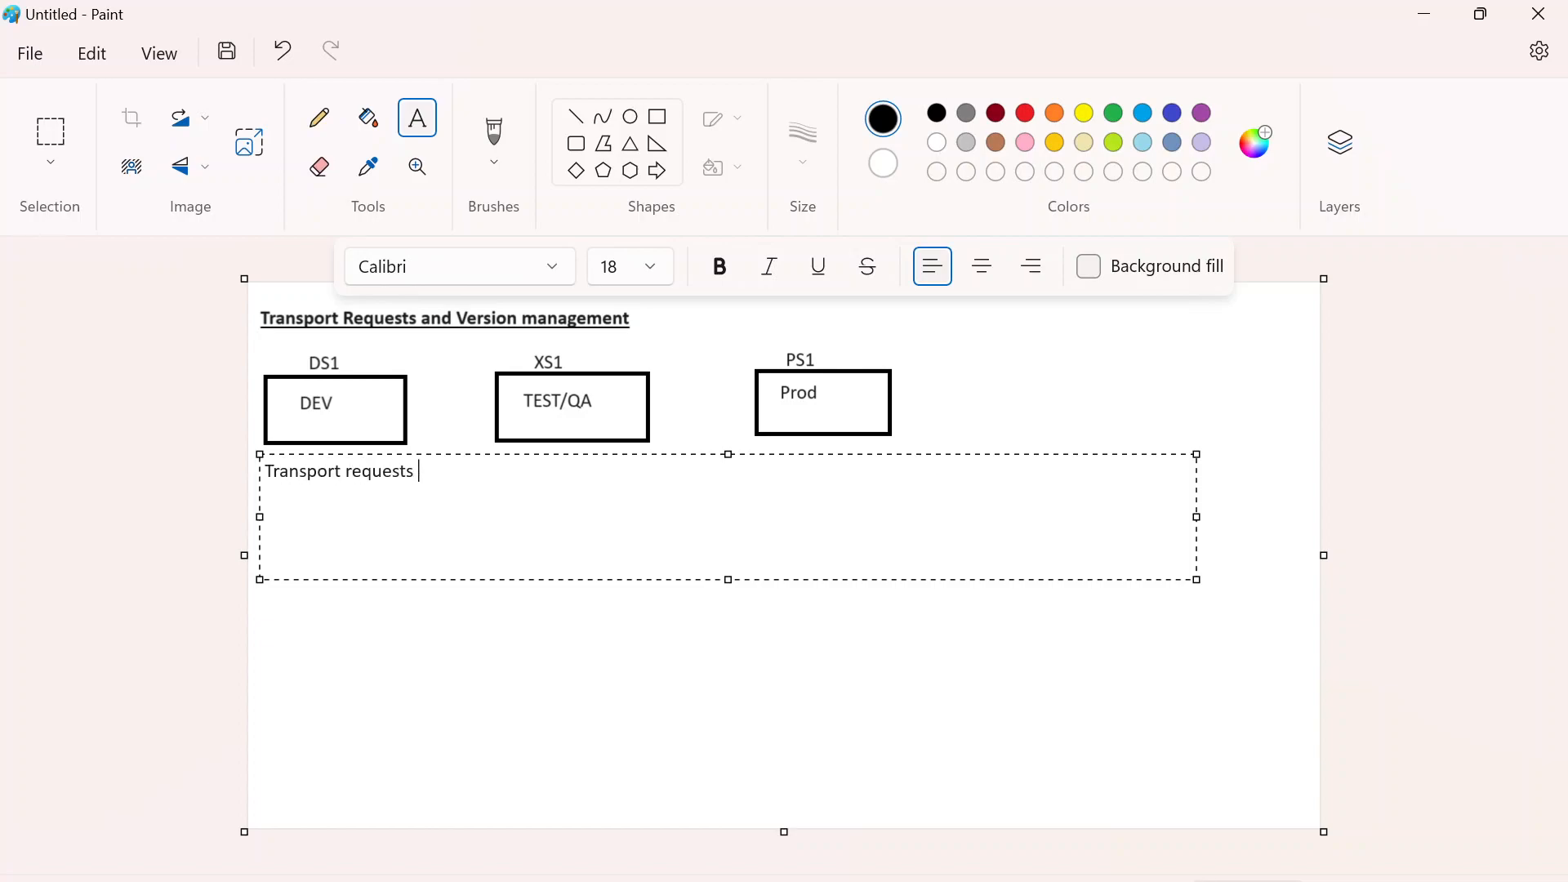
type("are used to move changes from ")
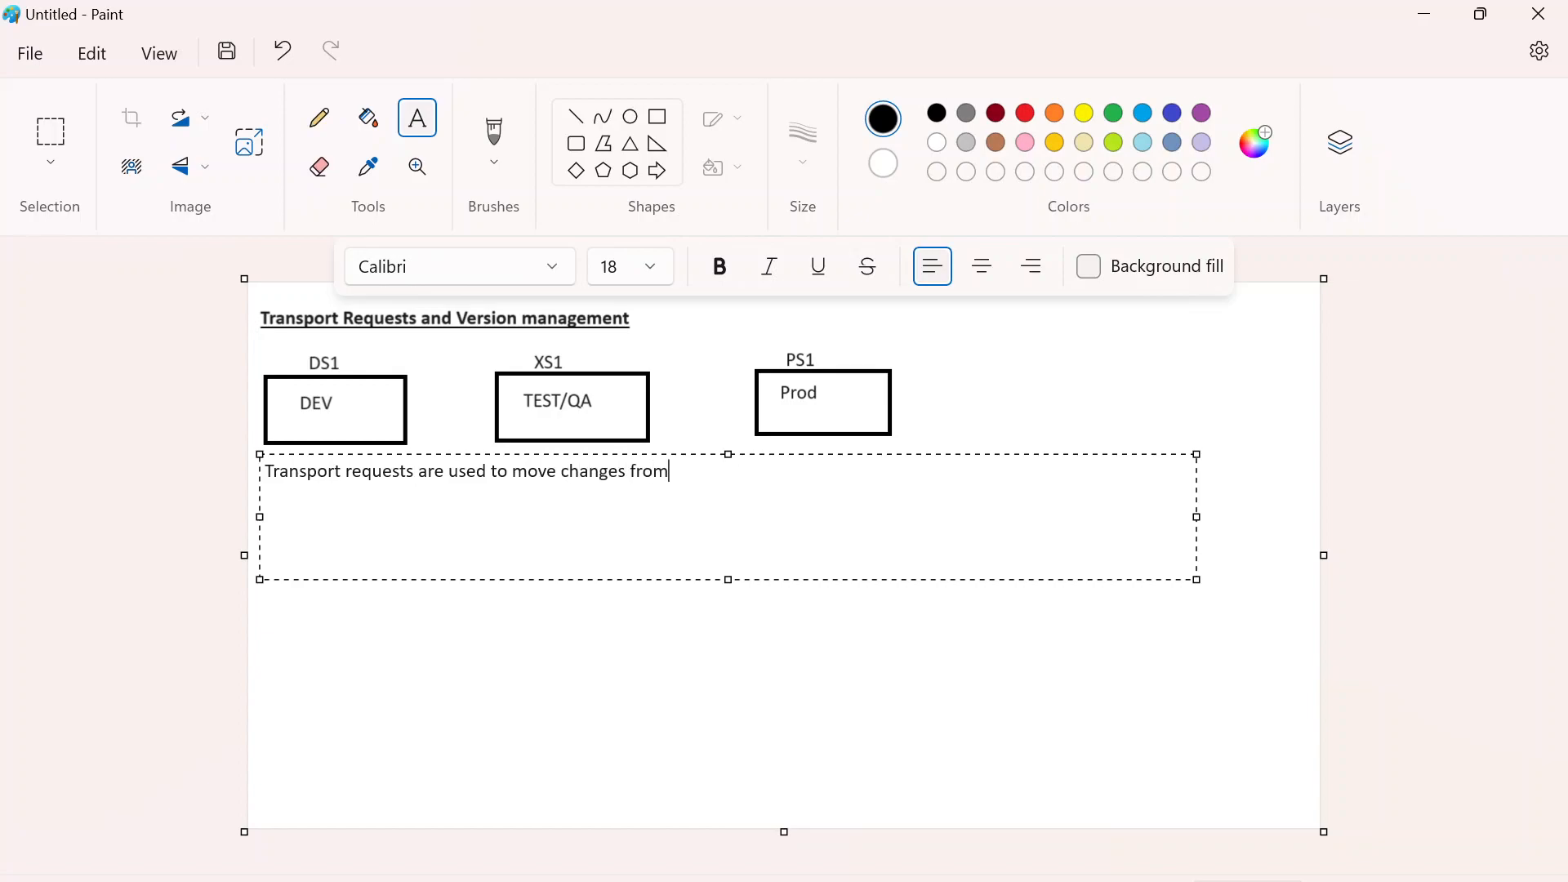
type("one system to another system.")
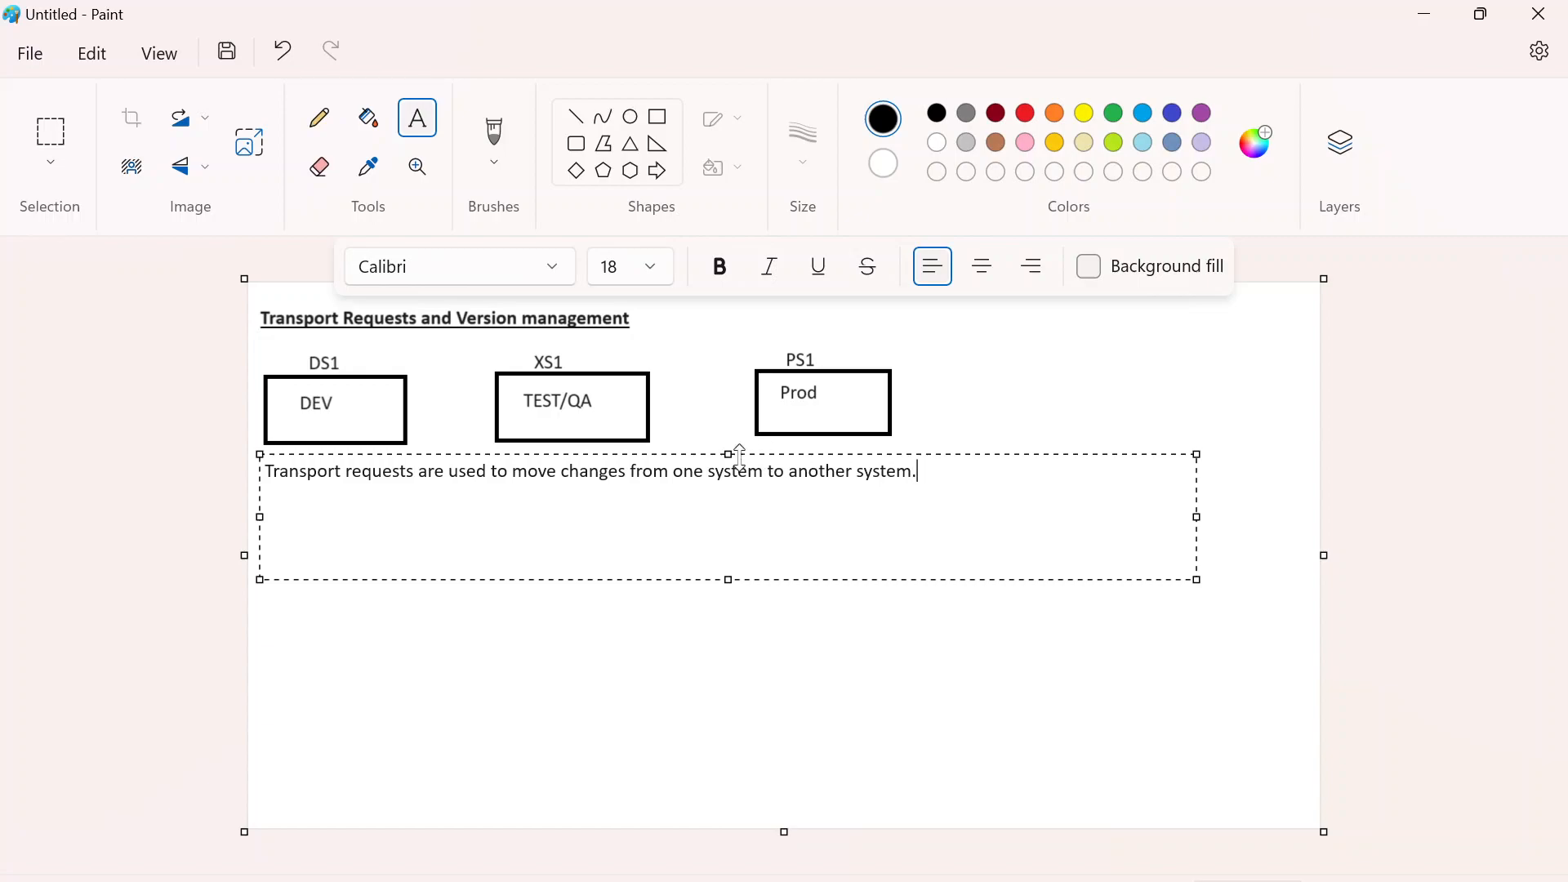
left_click_drag(736, 455, 738, 448)
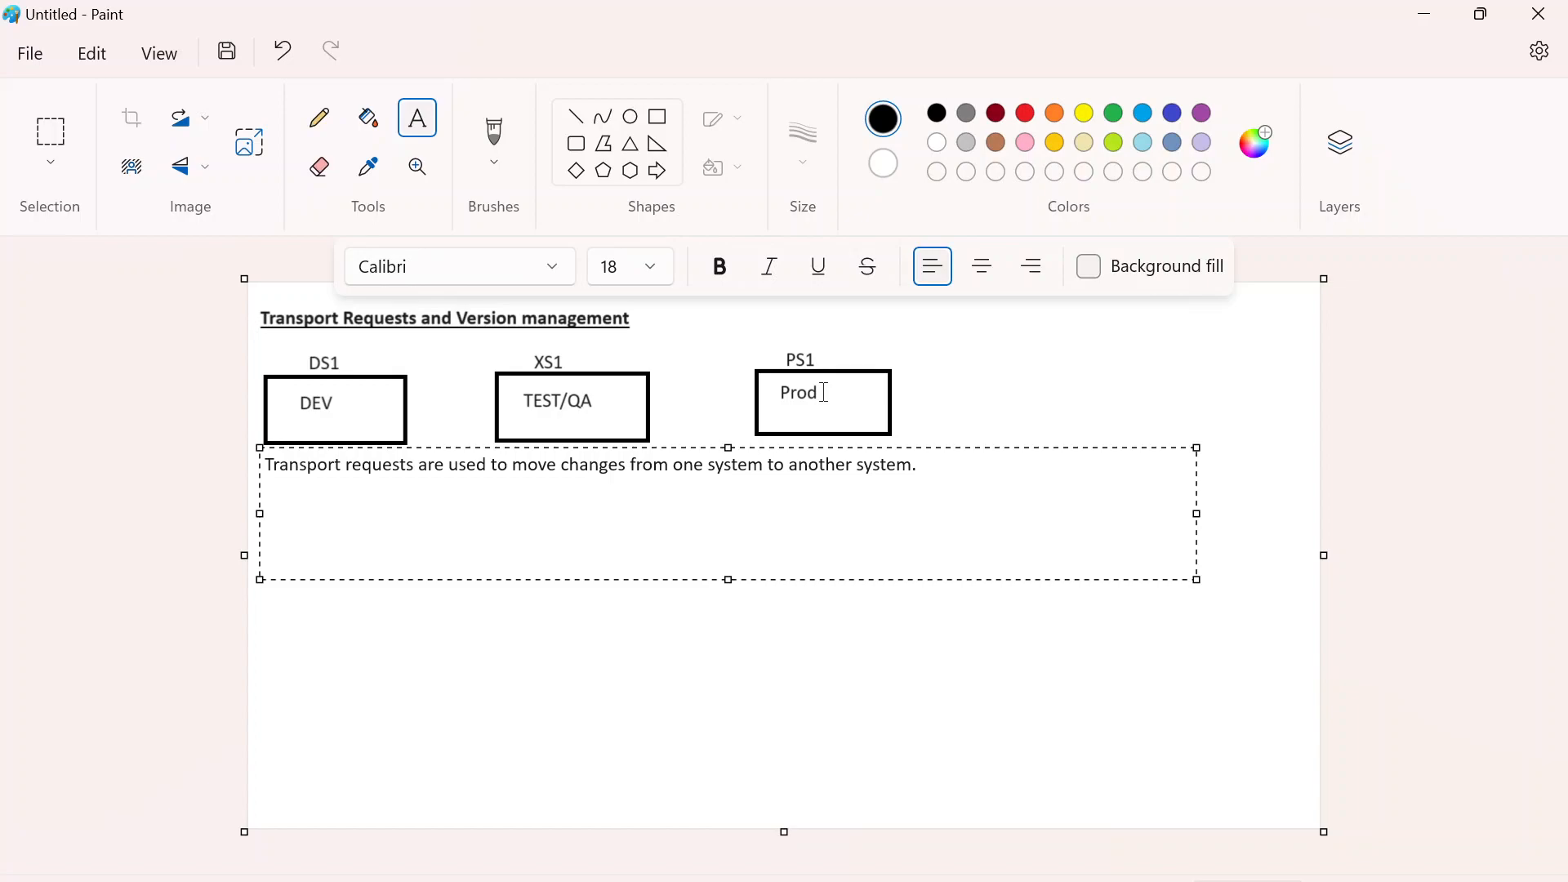
- Continue the paragraph with "The tcode to access transport request SE09"
type("The tcode to access transport request ")
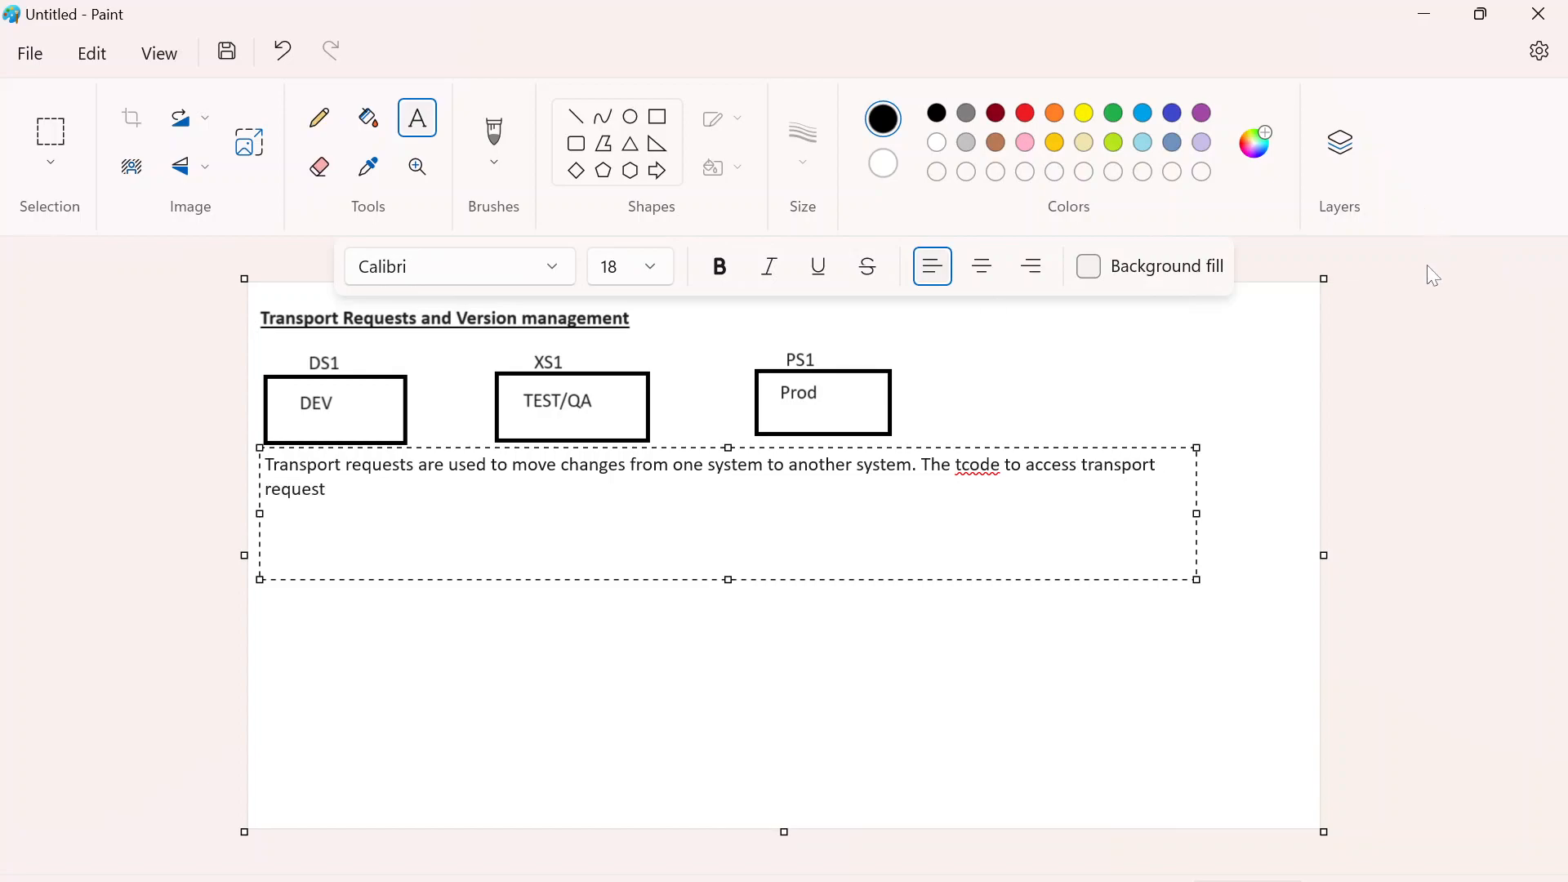
type("SE09")
- Switch to the SAP Easy Access window in Remote Desktop, and return to the Paint canvas
left_click(980, 881)
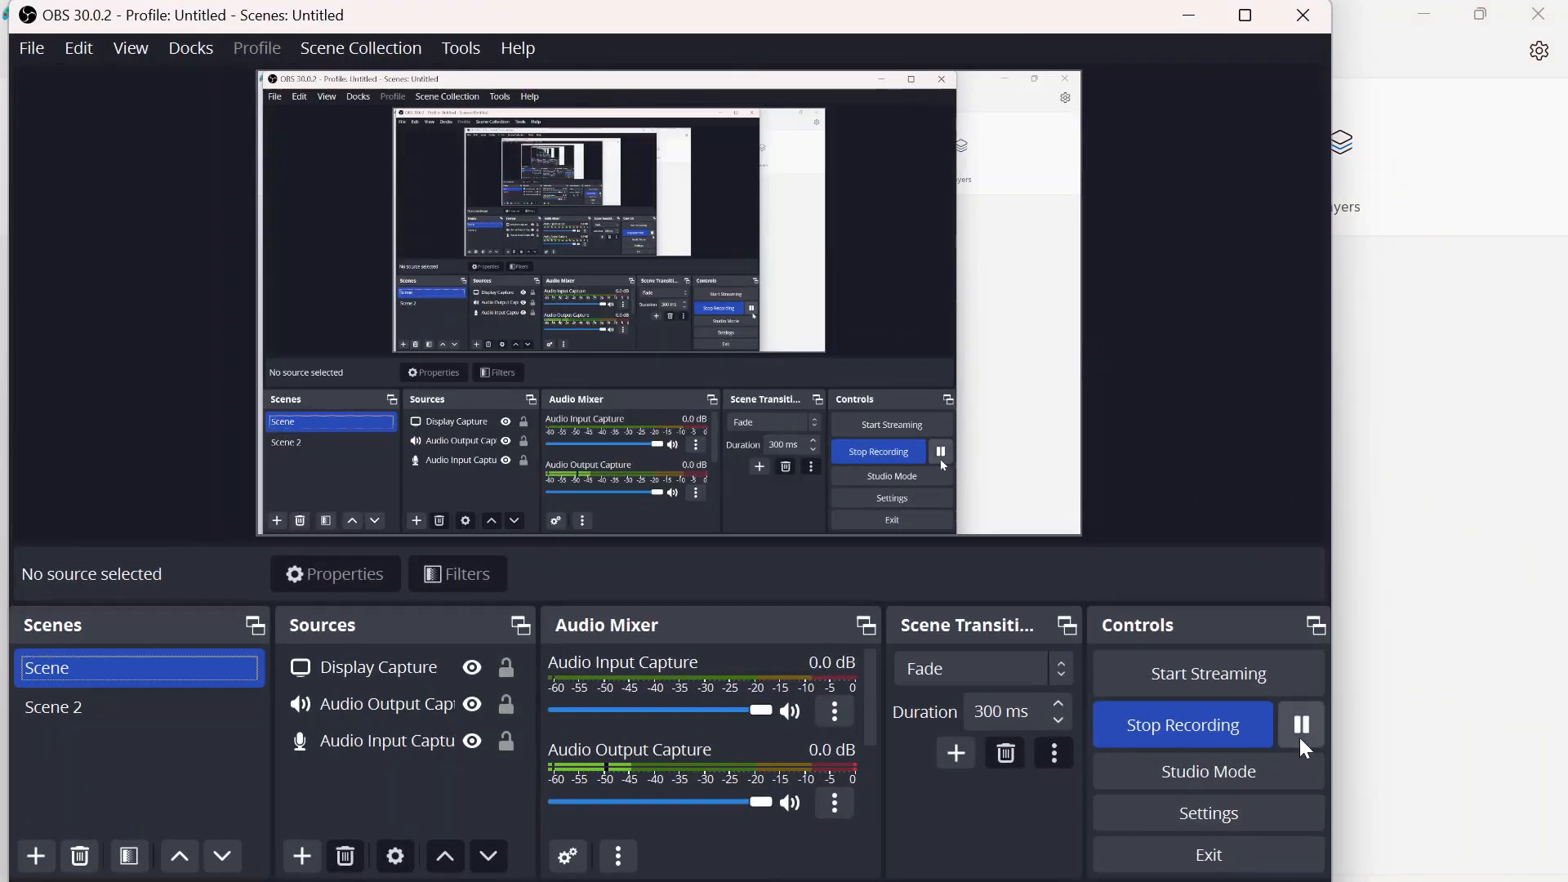
left_click(1395, 704)
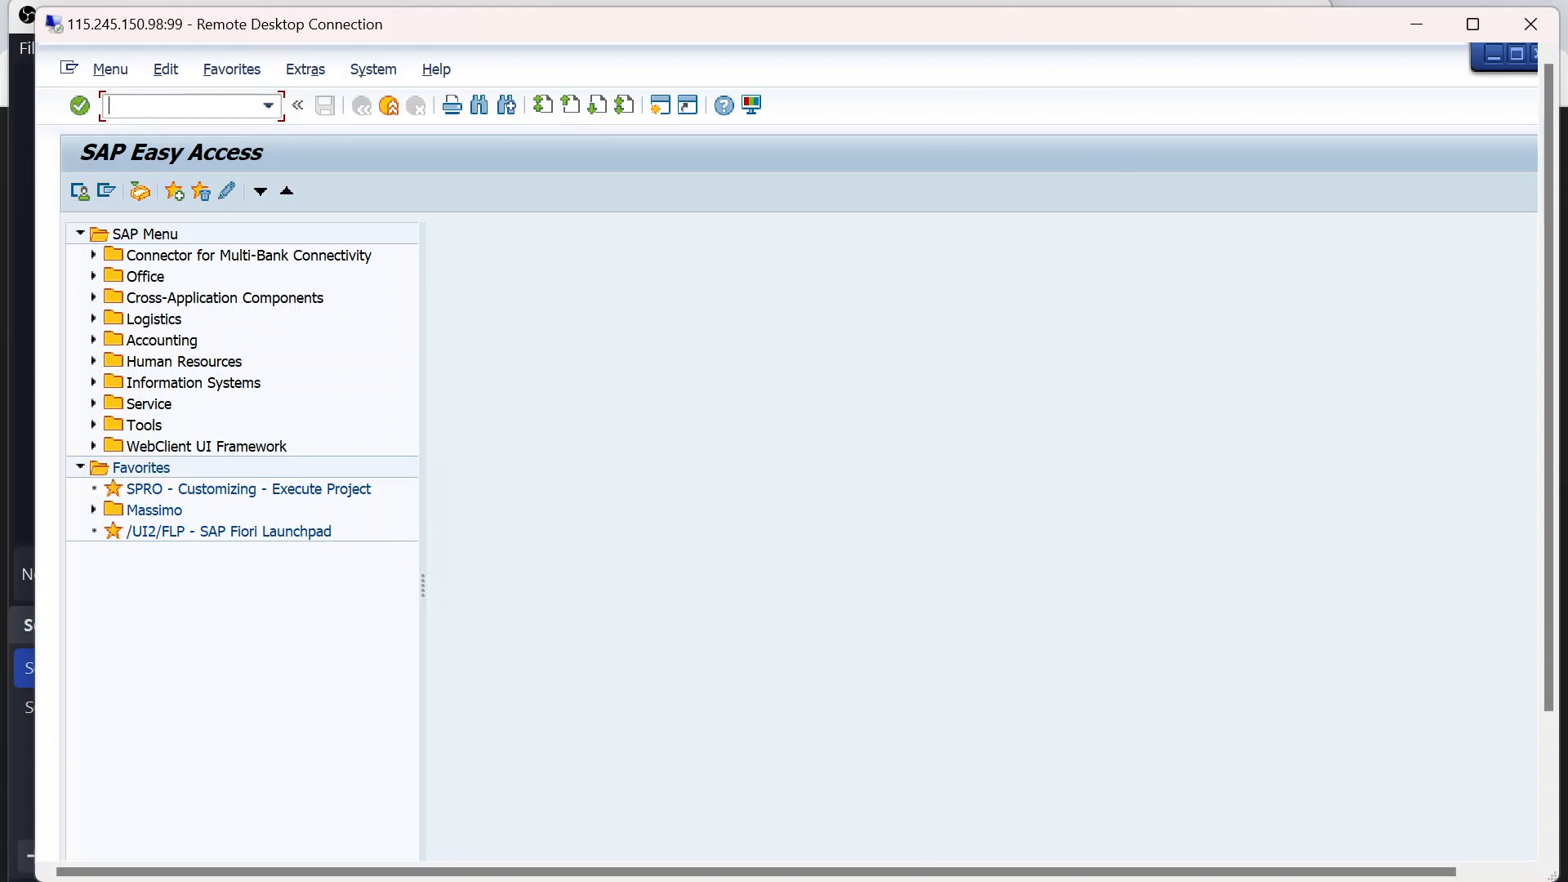
mouse_move(472, 881)
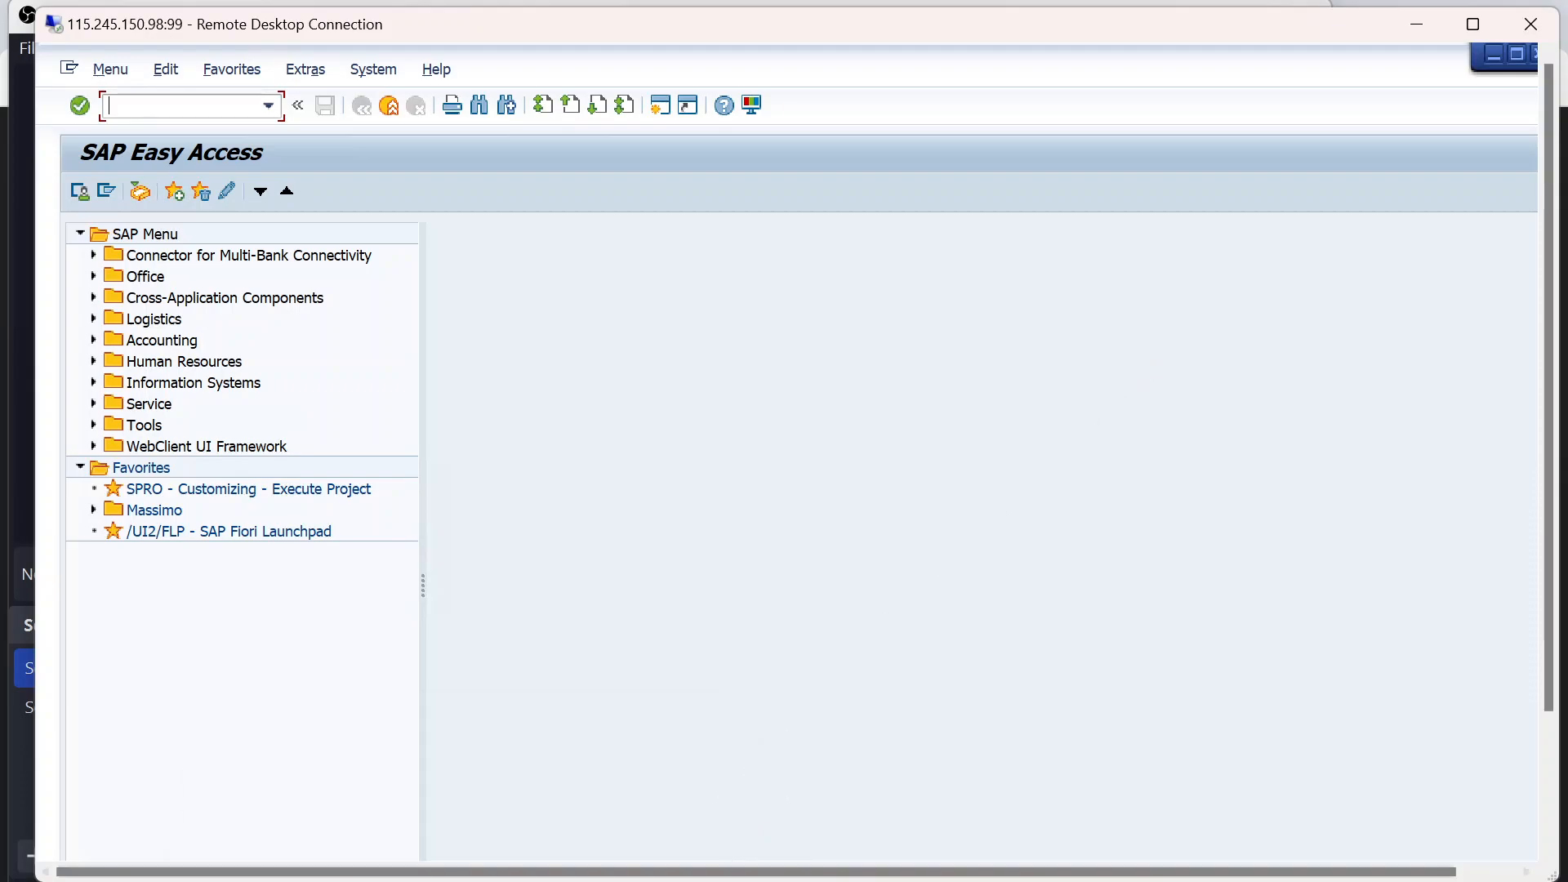
left_click(691, 881)
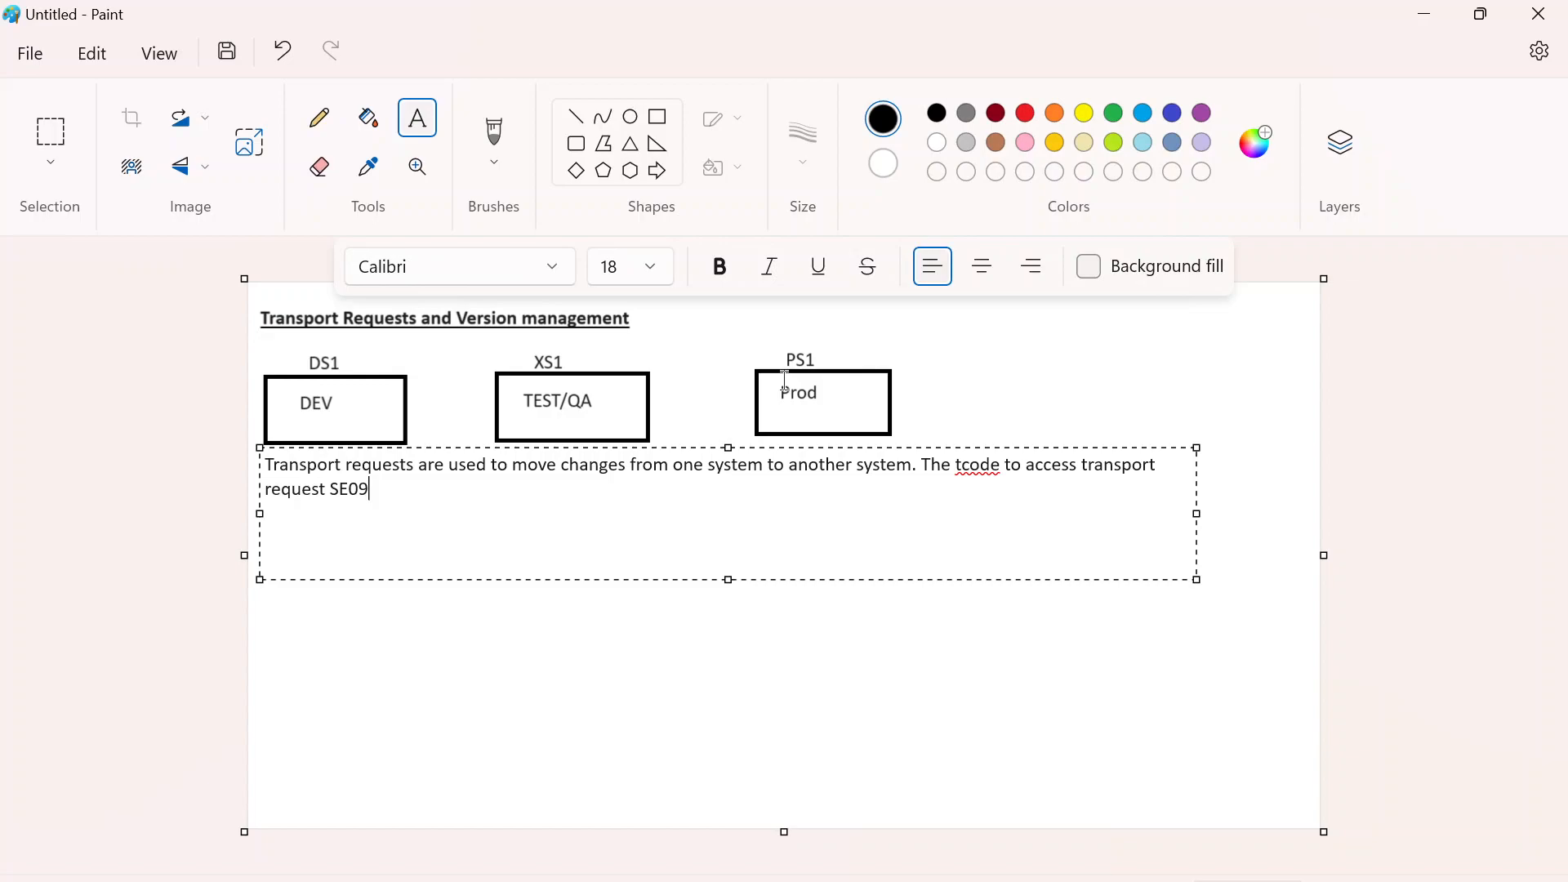
- End the sentence with a period and add the list line "1. Workbench Transport request" beneath it
type(".")
type("1.")
type(" Work")
type("ben")
type("ch")
type(" Transport ")
type("request")
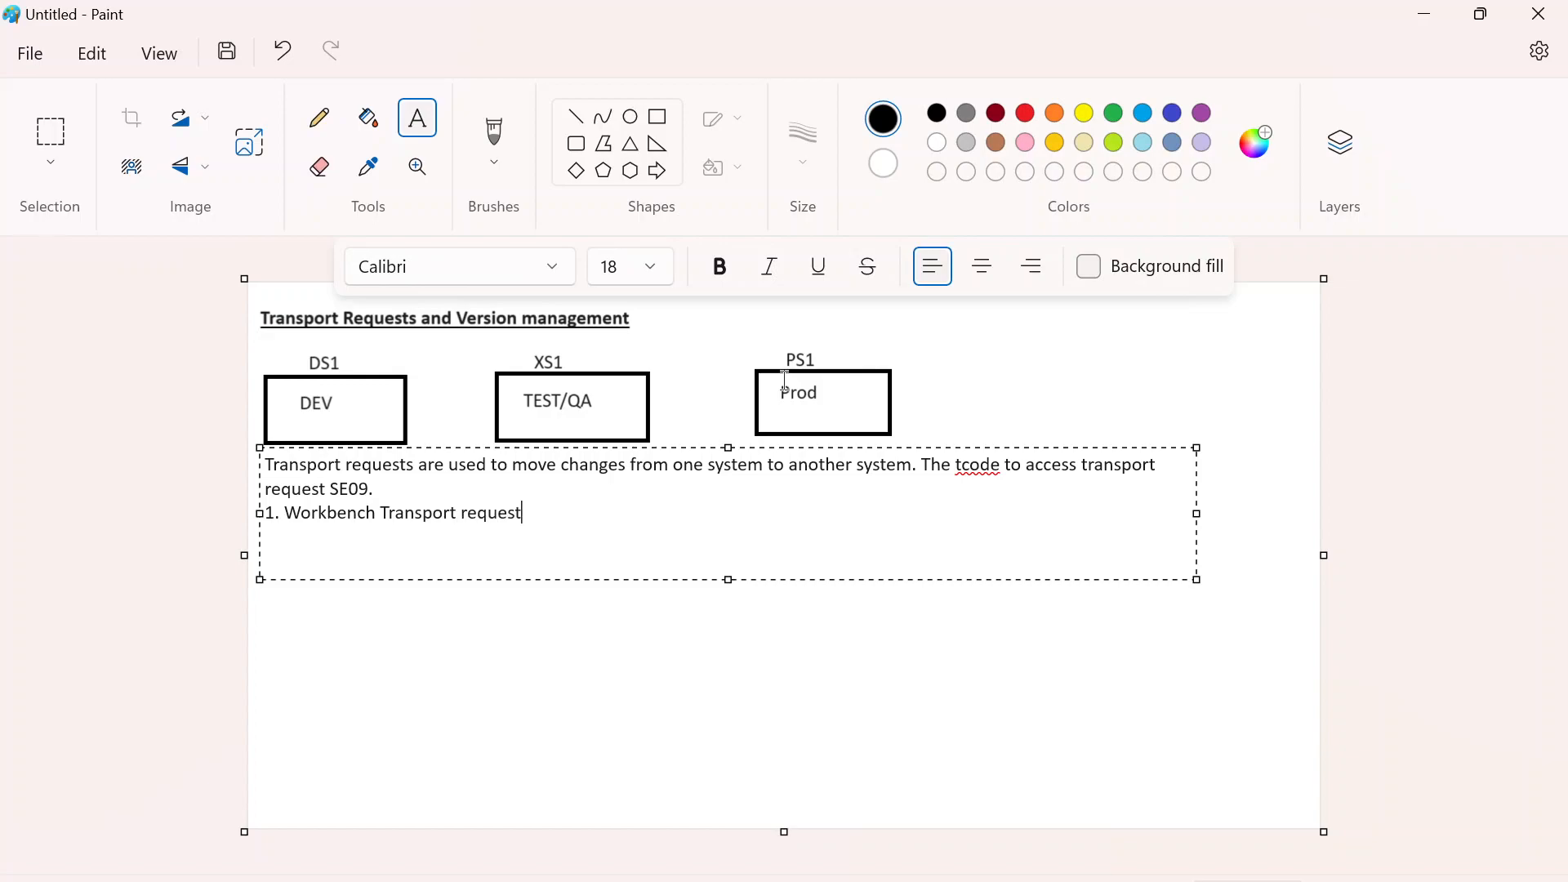
- Add the second list line "2. Customizing transport request"
key("Return")
type("2. Customising")
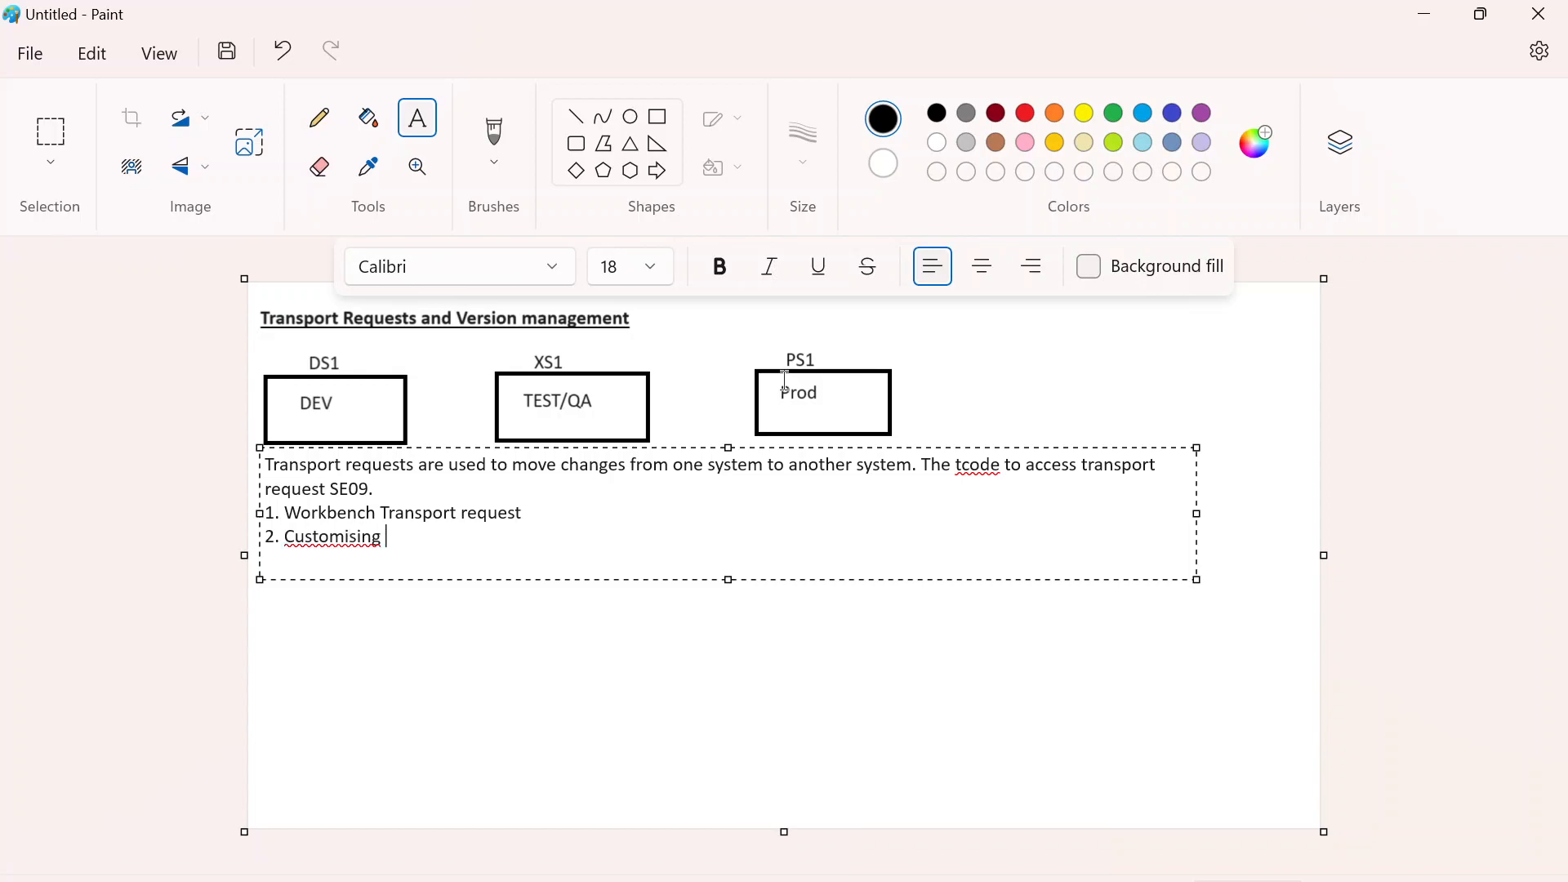
key("BackSpace")
key("BackSpace")
key("BackSpace")
key("BackSpace")
key("BackSpace")
type("zing transport request")
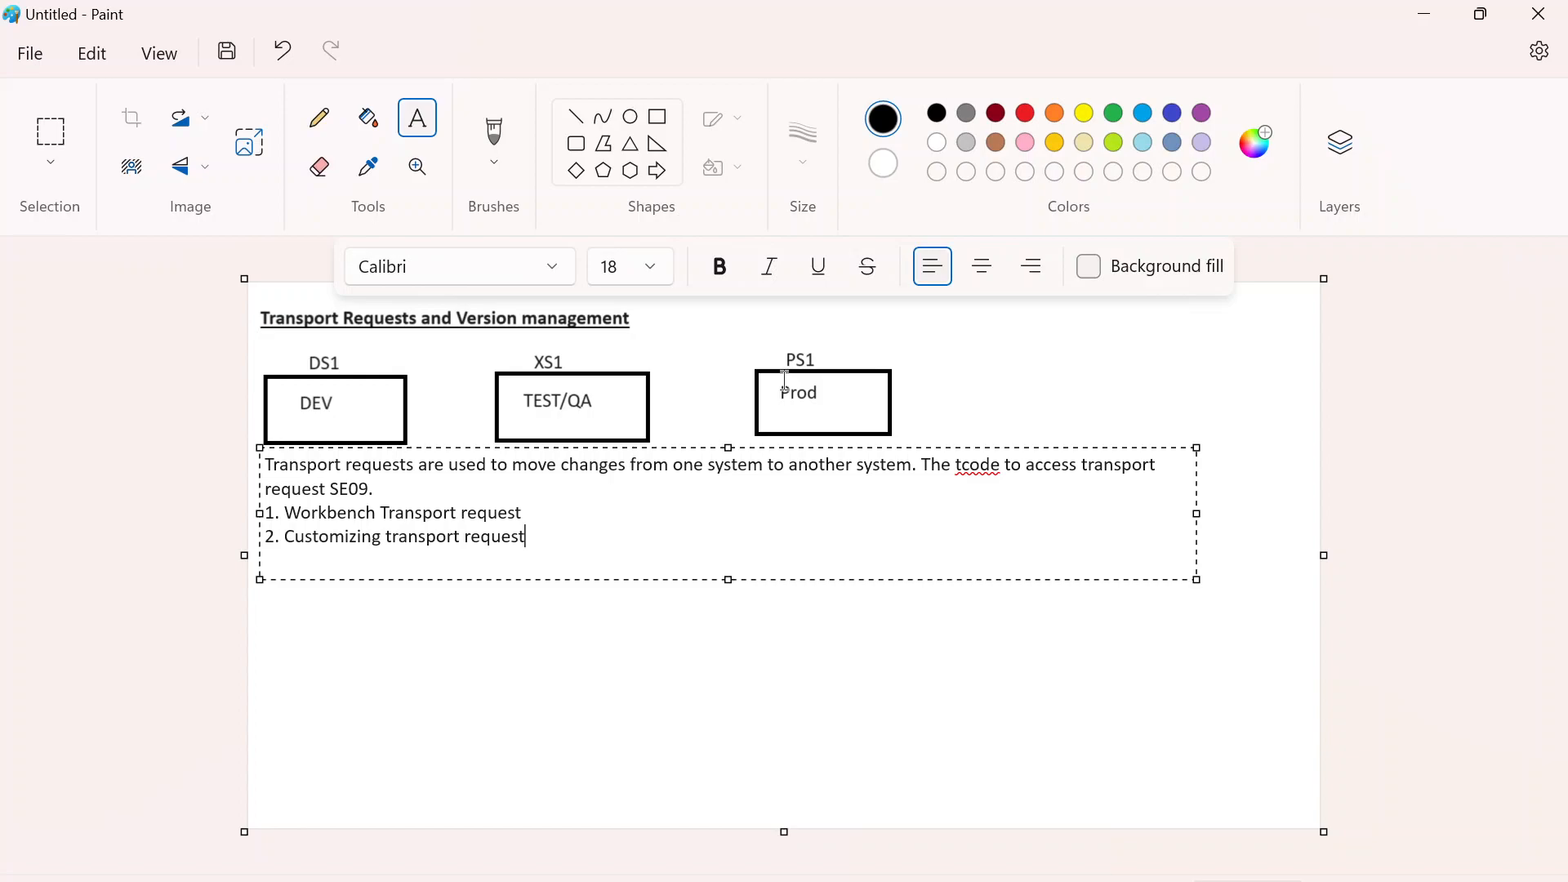
- Append ": Created for ABAP" to the Workbench Transport request line and finalize the text
key("Up")
type(":")
type("W")
type("ill be c")
key("BackSpace")
key("BackSpace")
key("BackSpace")
key("BackSpace")
key("BackSpace")
key("BackSpace")
key("BackSpace")
key("BackSpace")
key("BackSpace")
type("Created for ABAP")
key("Escape")
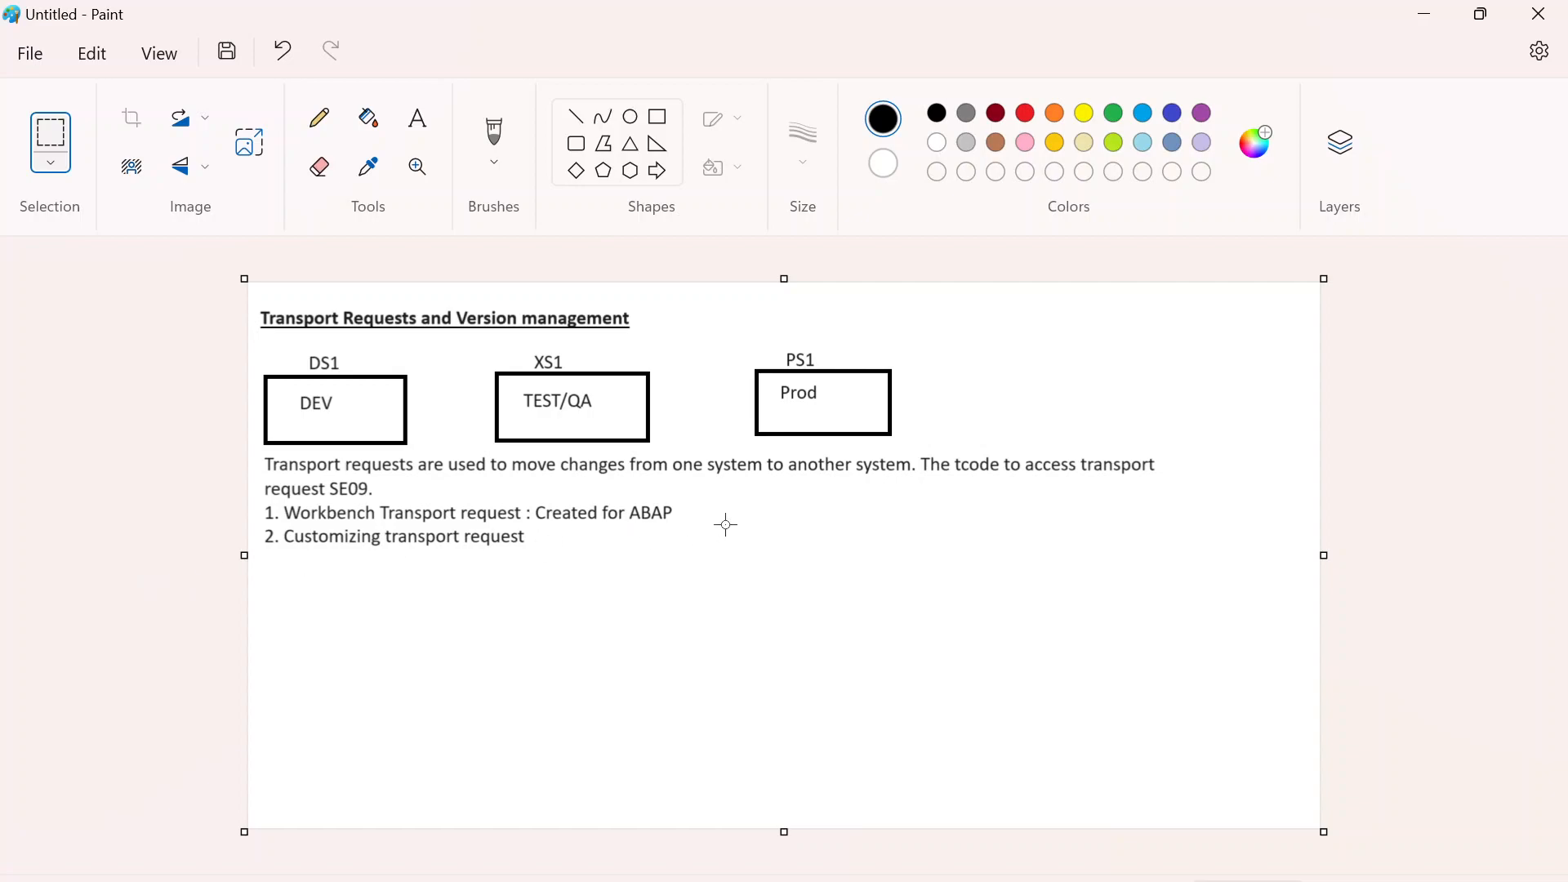
- Add a text box reading "programs" directly after "ABAP", align it with that line, and widen it toward the canvas edge
left_click(417, 118)
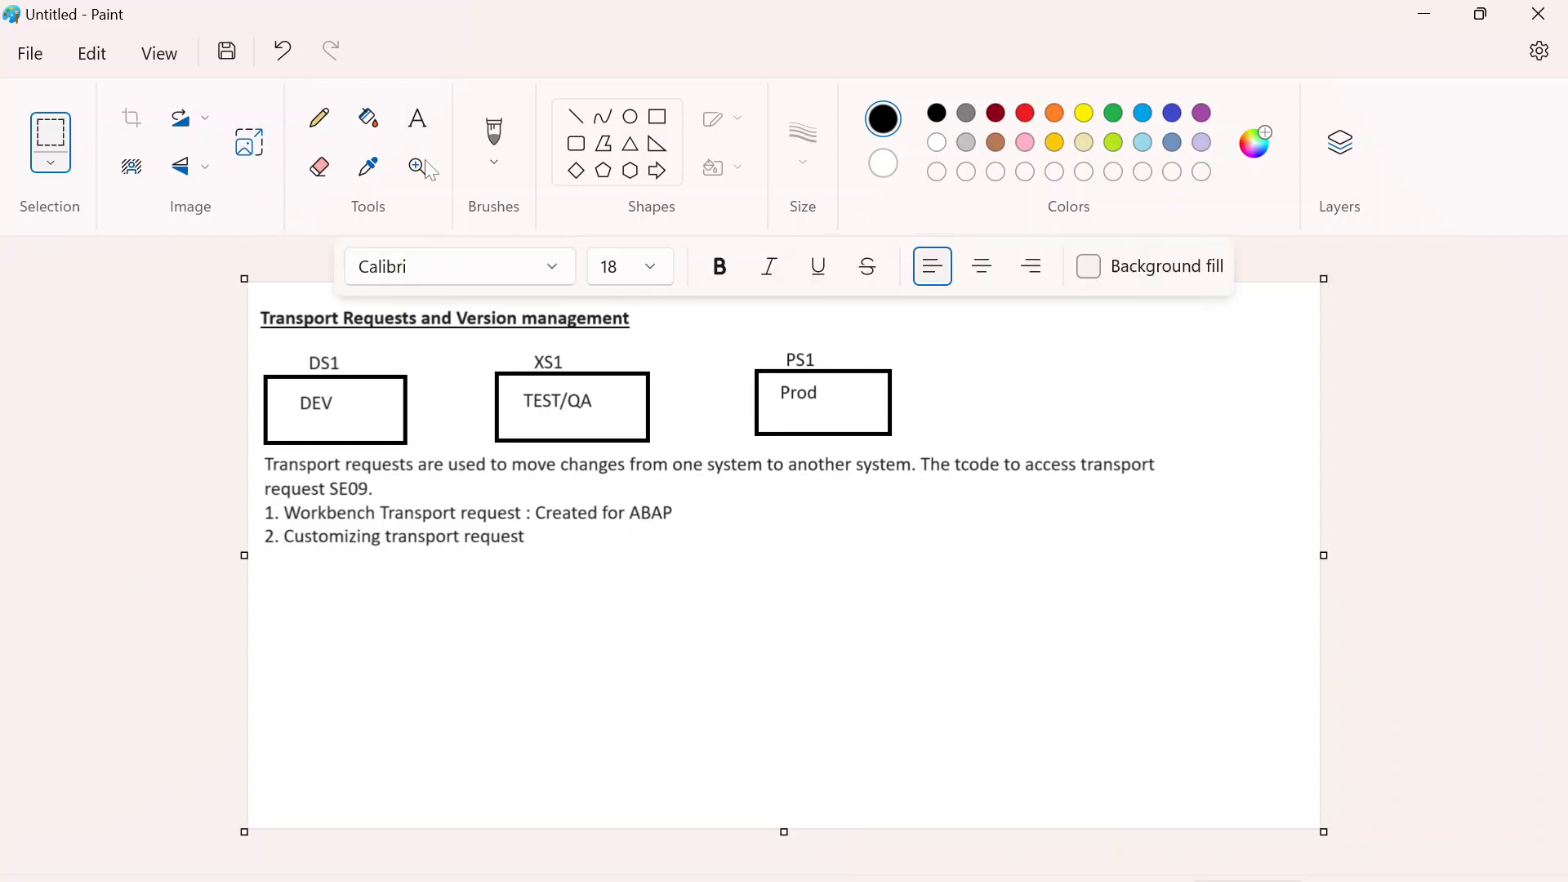
left_click(677, 515)
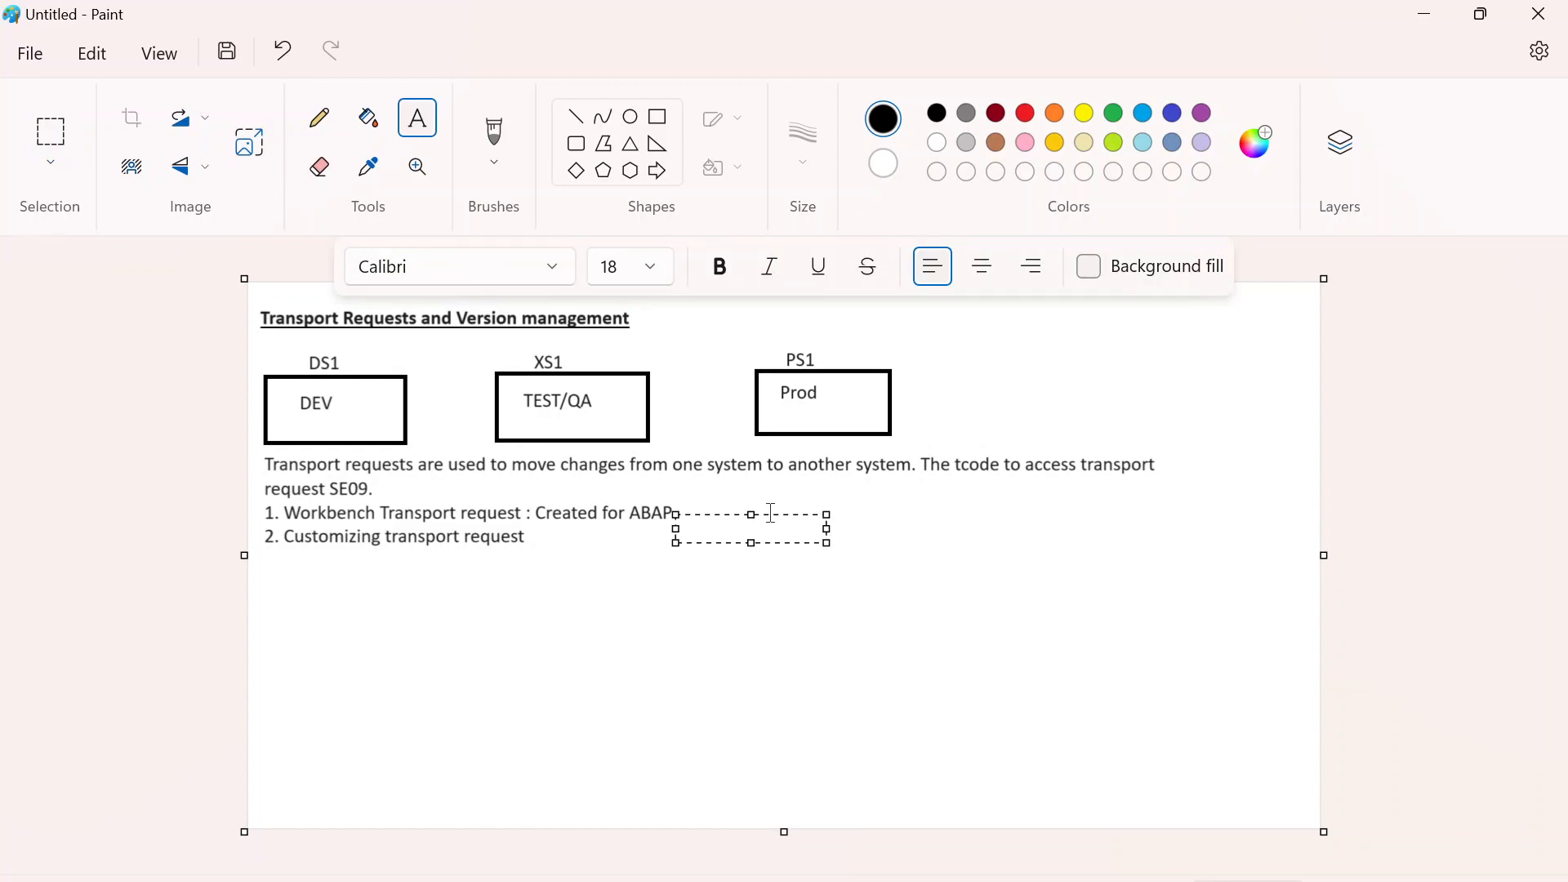
left_click_drag(771, 516, 718, 501)
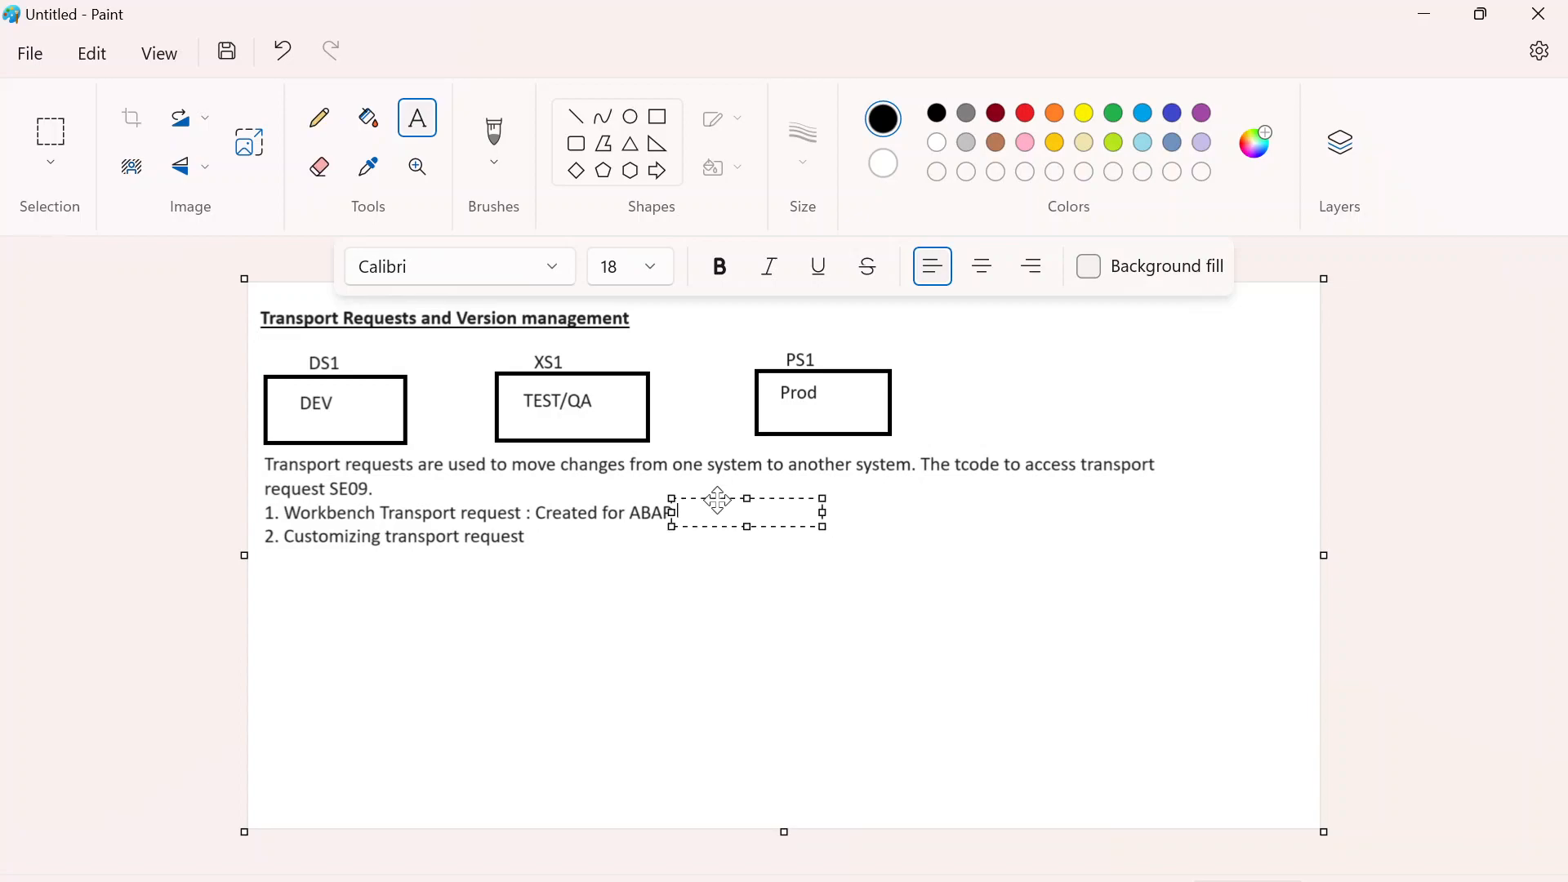
type("programs")
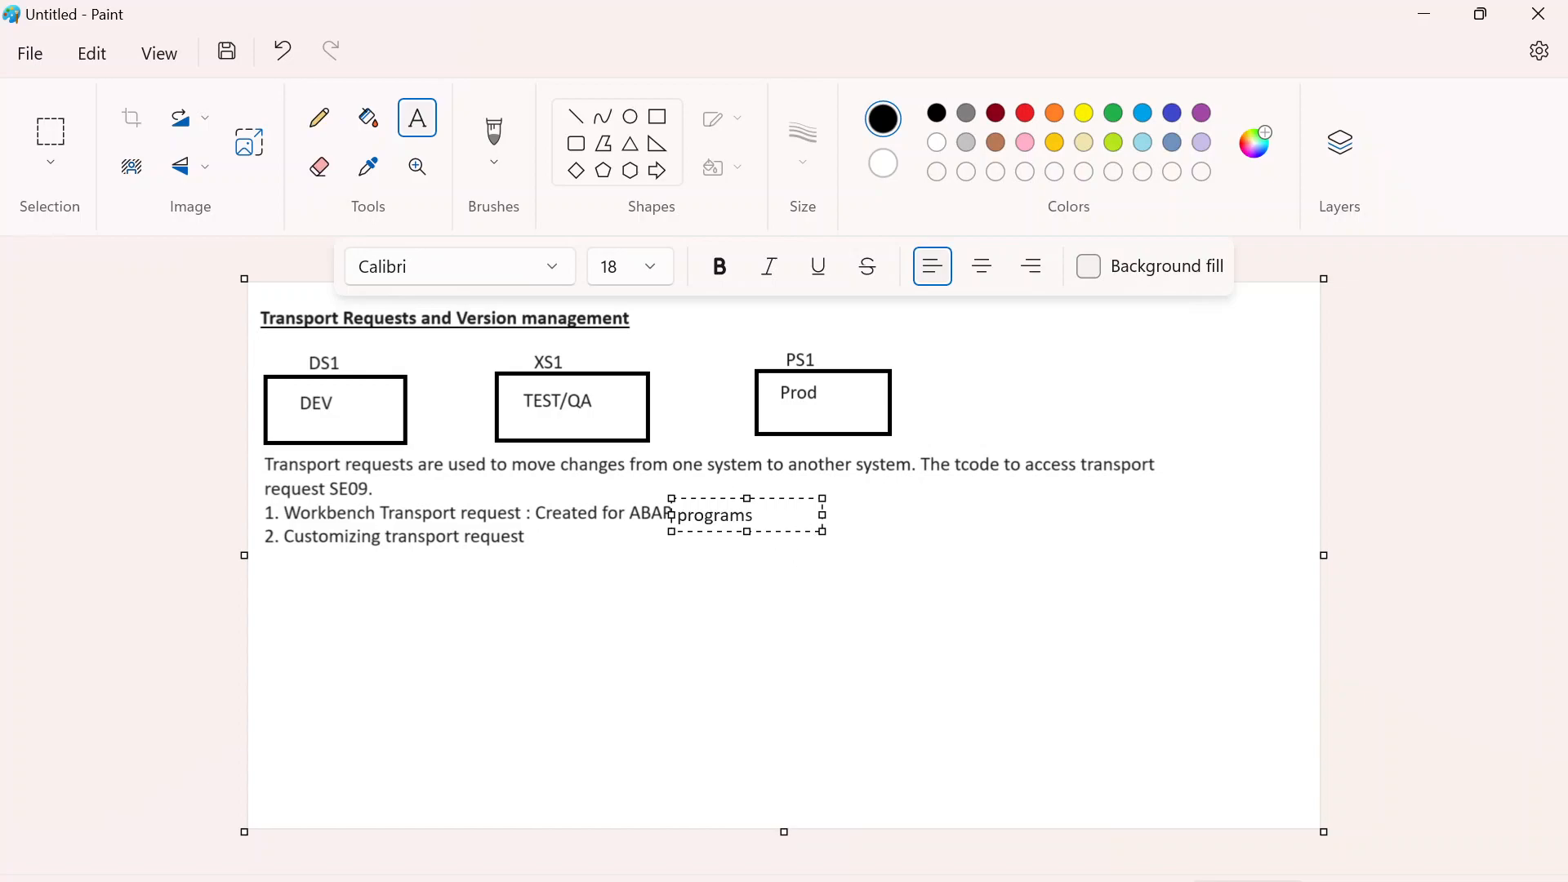
left_click(790, 500)
left_click_drag(790, 500, 789, 495)
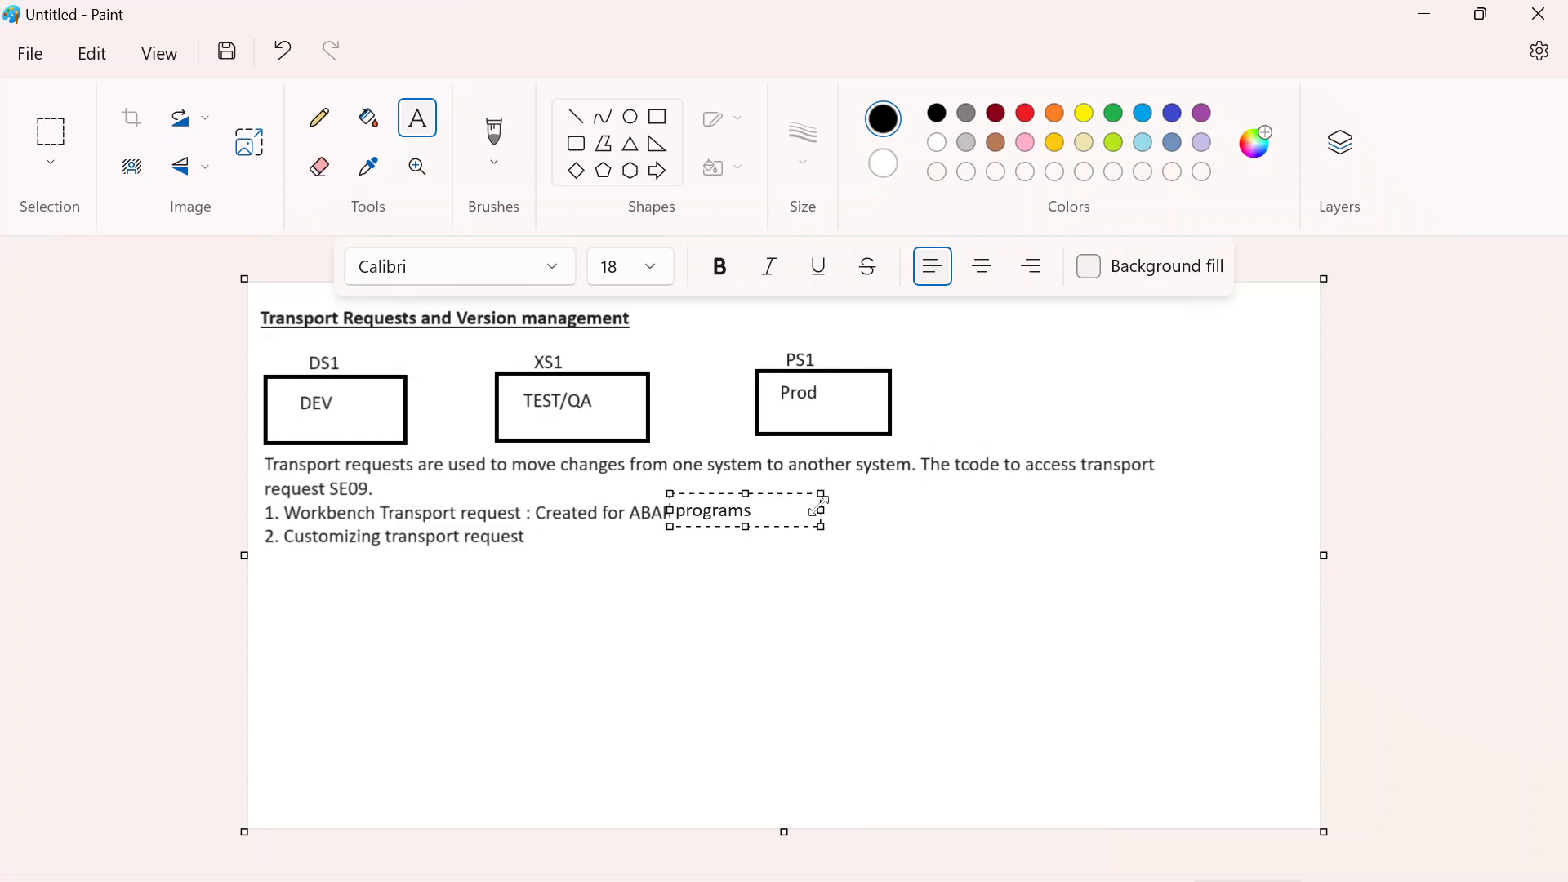
left_click_drag(821, 527, 1235, 546)
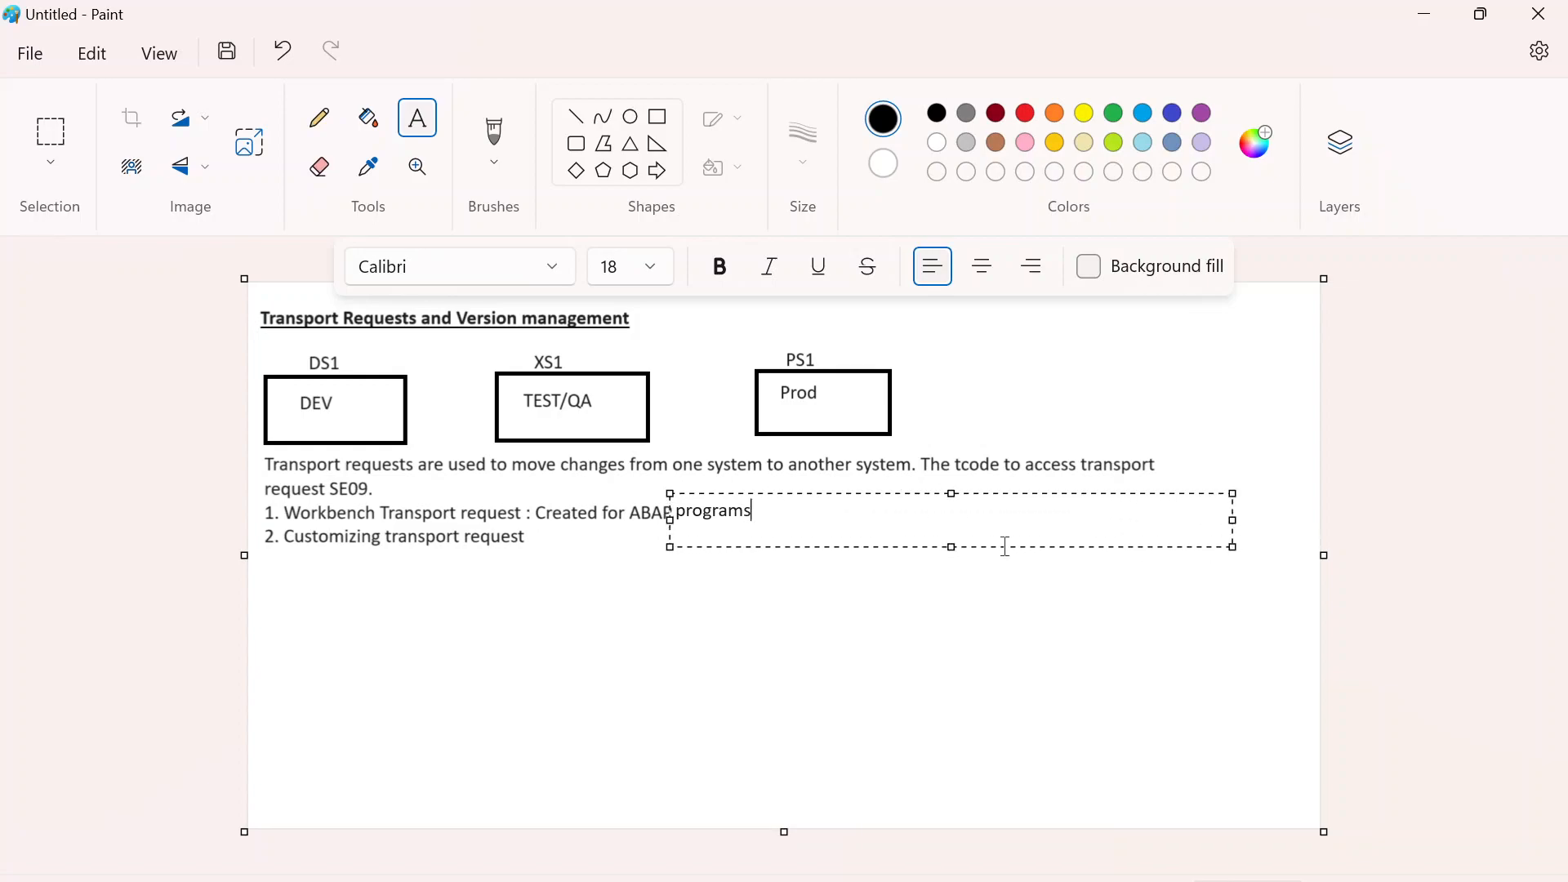
- Extend the Workbench line's text after "programs" with ", DDIC object, function module...etc" and finalize it
type(", DDIC object,")
type("function")
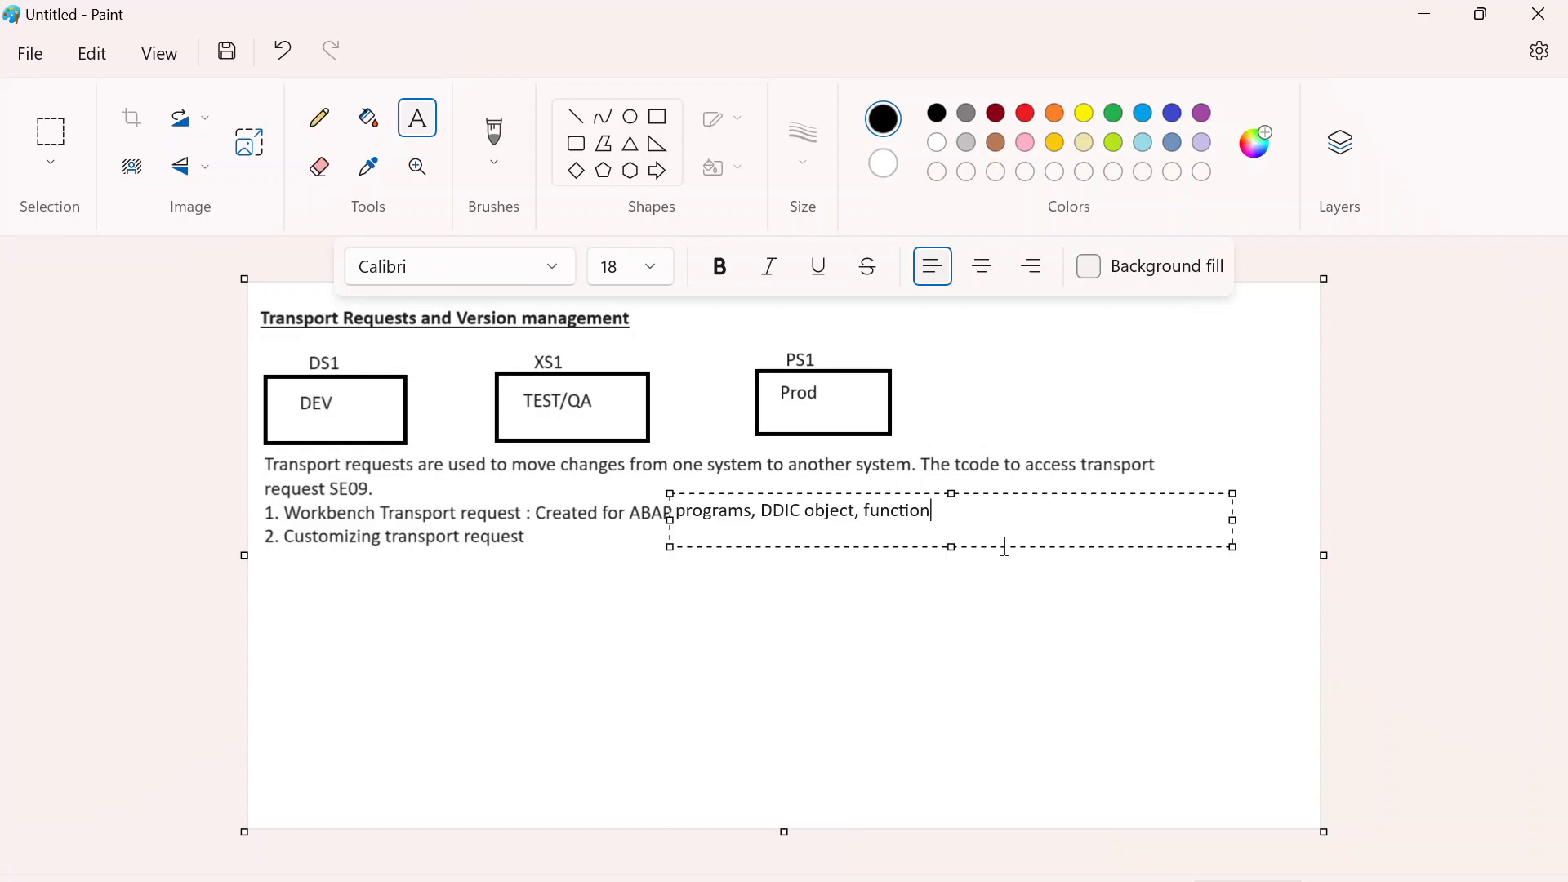
type(" module...etc")
left_click(757, 578)
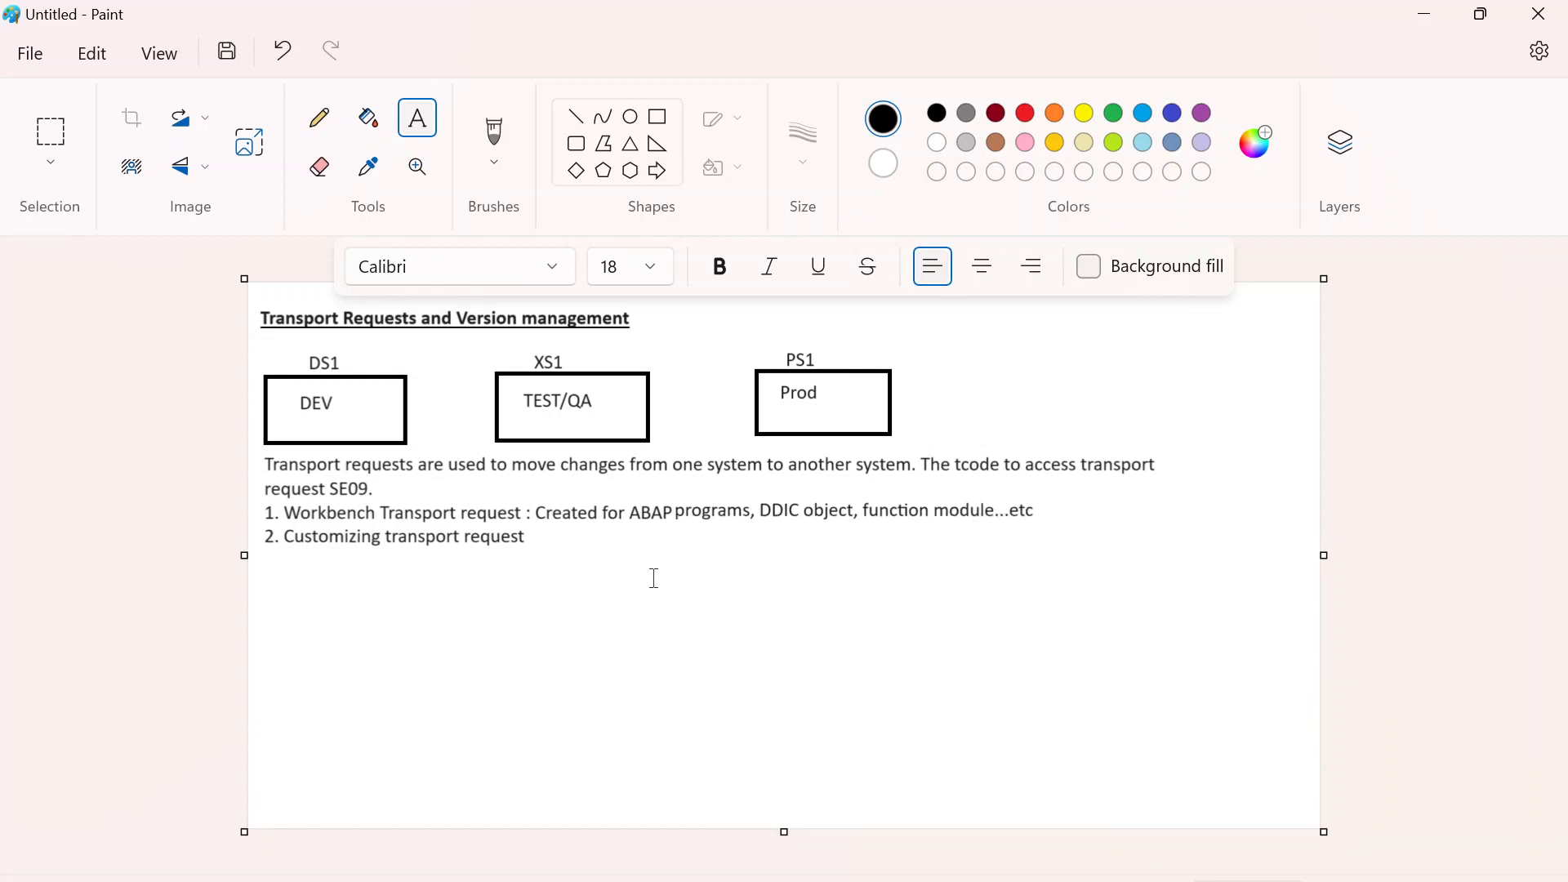
- Add a wide text box reading ": Created for system configurations" directly after "Customizing transport request" and align it with that line
left_click(529, 533)
left_click_drag(557, 534, 553, 528)
left_click_drag(675, 554, 1091, 572)
type(": Created for ")
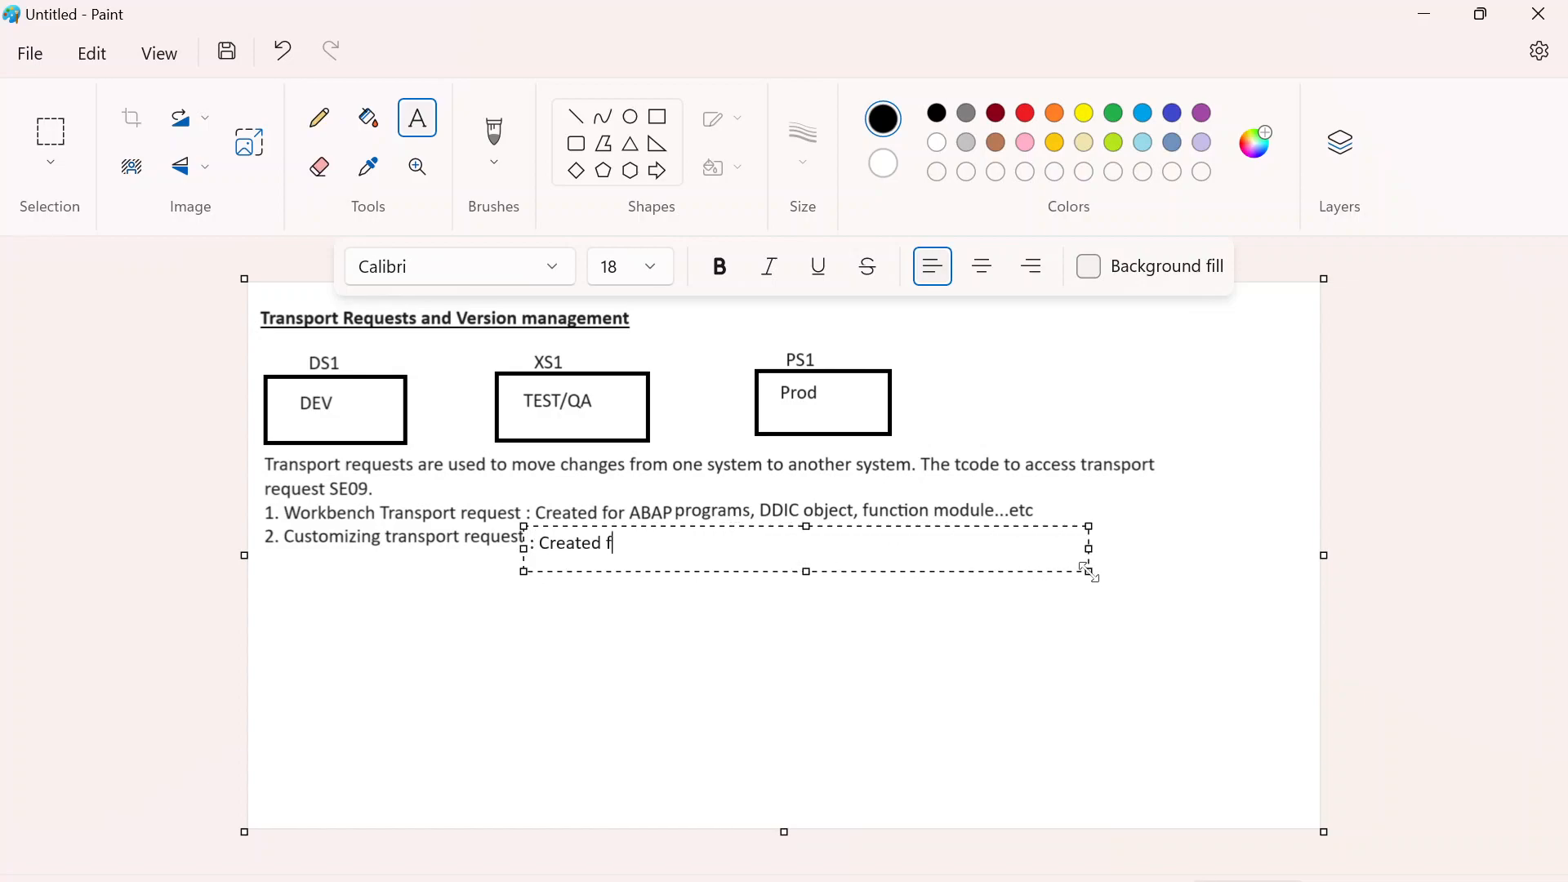
type("system configurations")
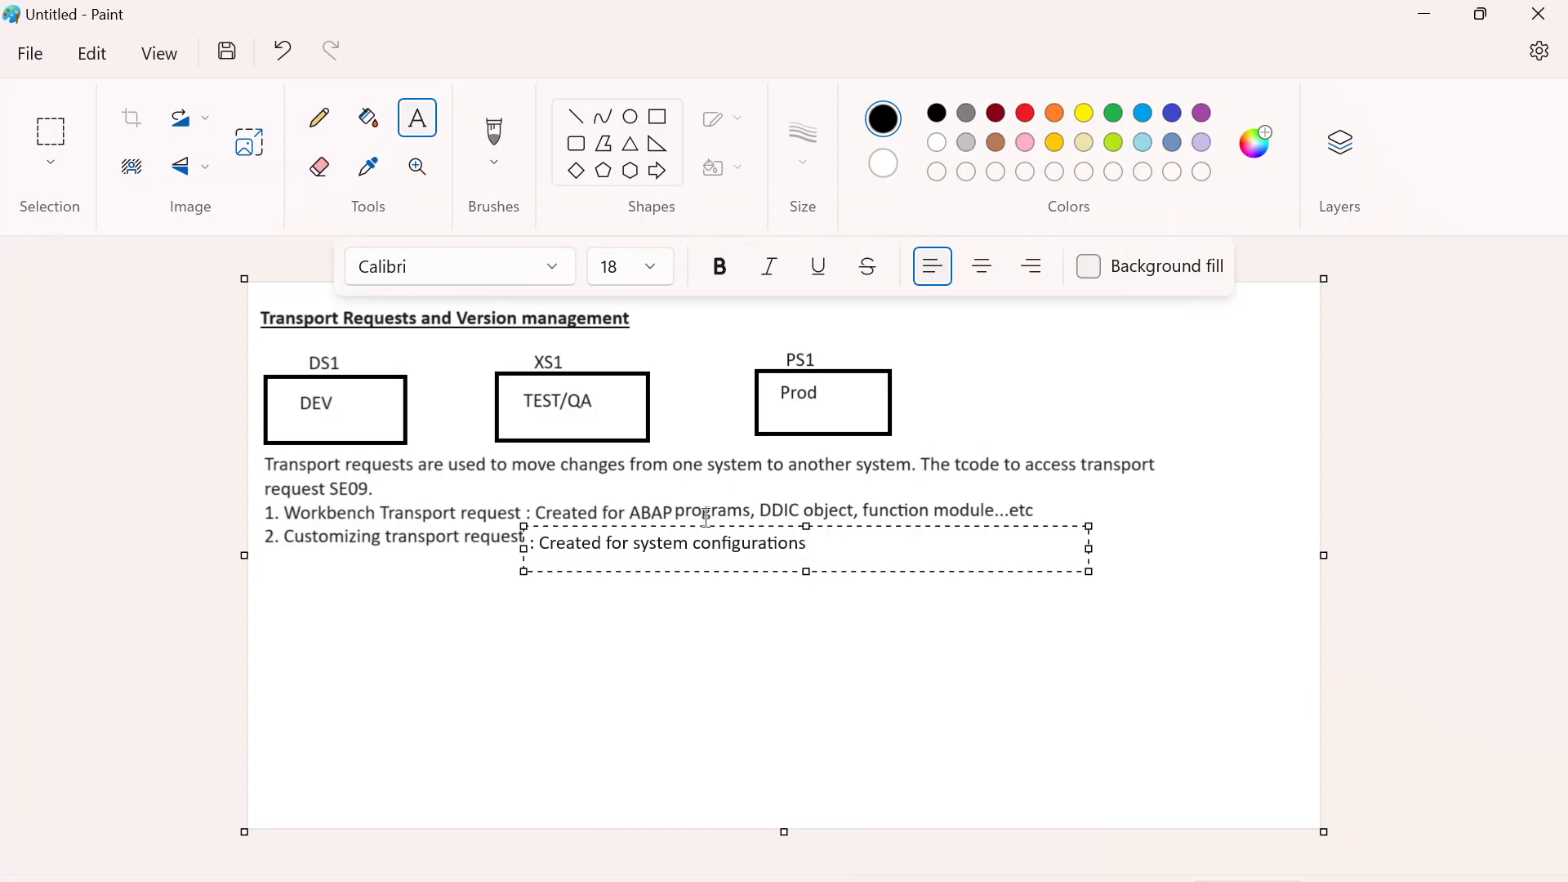
left_click_drag(704, 529, 702, 523)
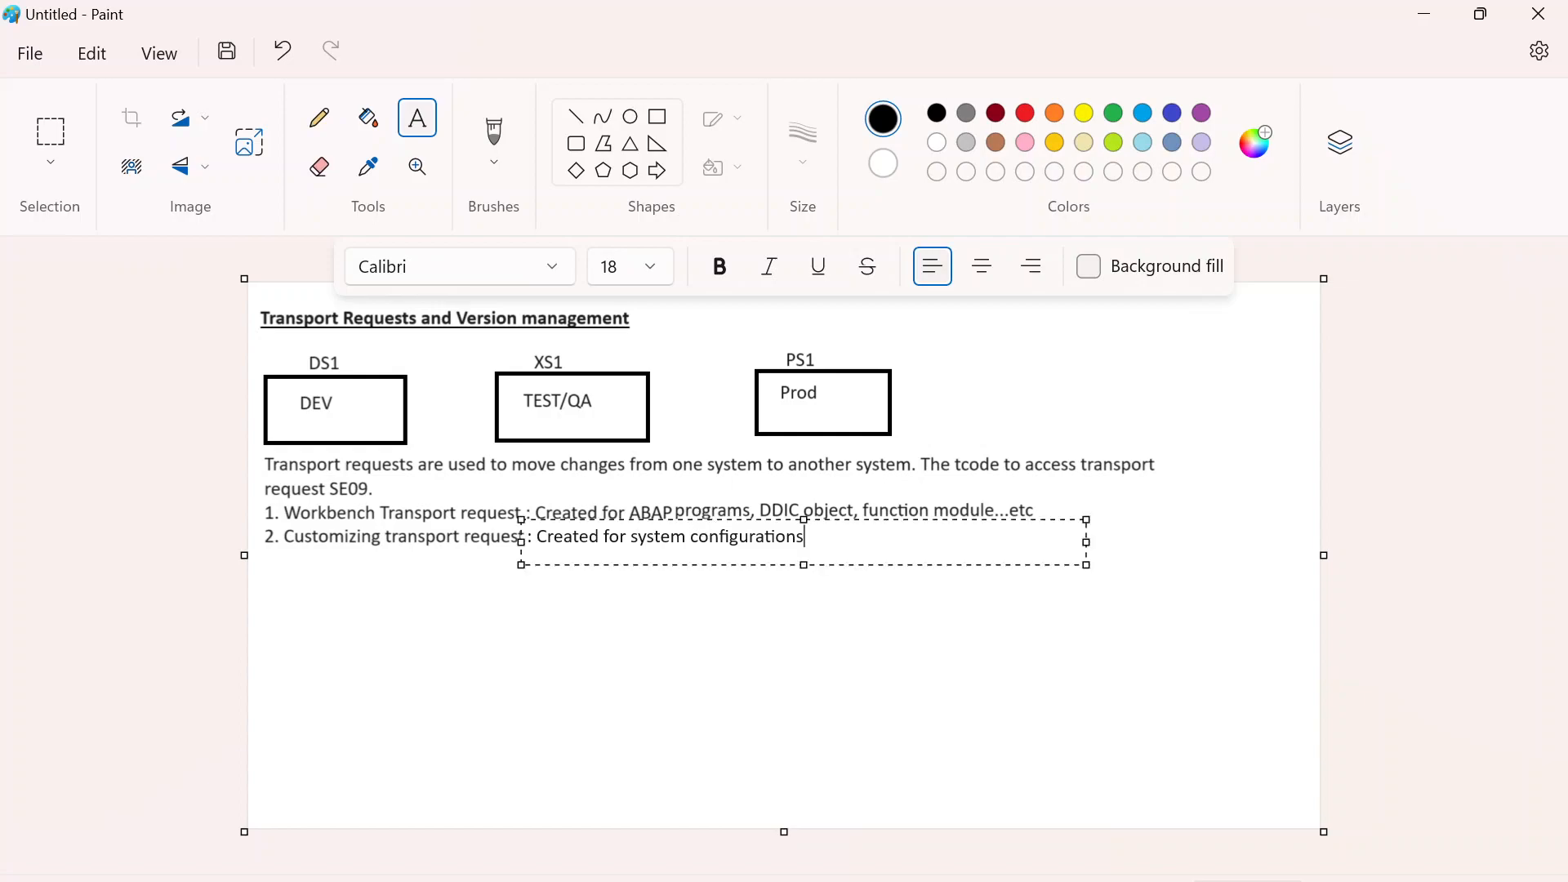
- Append " by functional consultants." to the text describing the Customizing transport request
type(",")
key("BackSpace")
key("BackSpace")
type("by functional conu")
key("BackSpace")
type("u")
key("BackSpace")
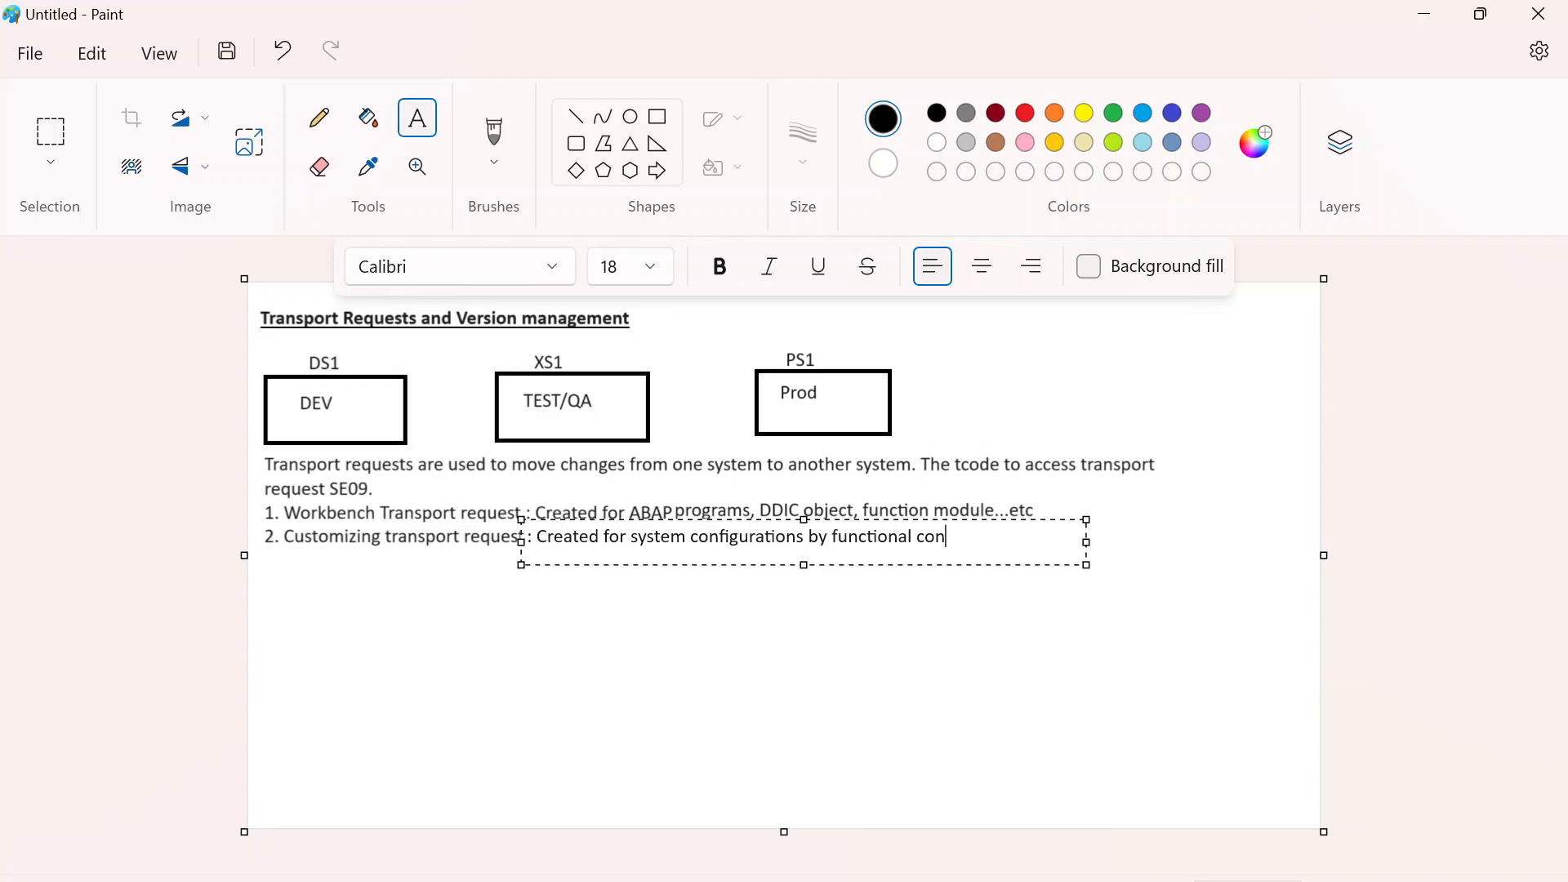
type("sultants.")
left_click(780, 519)
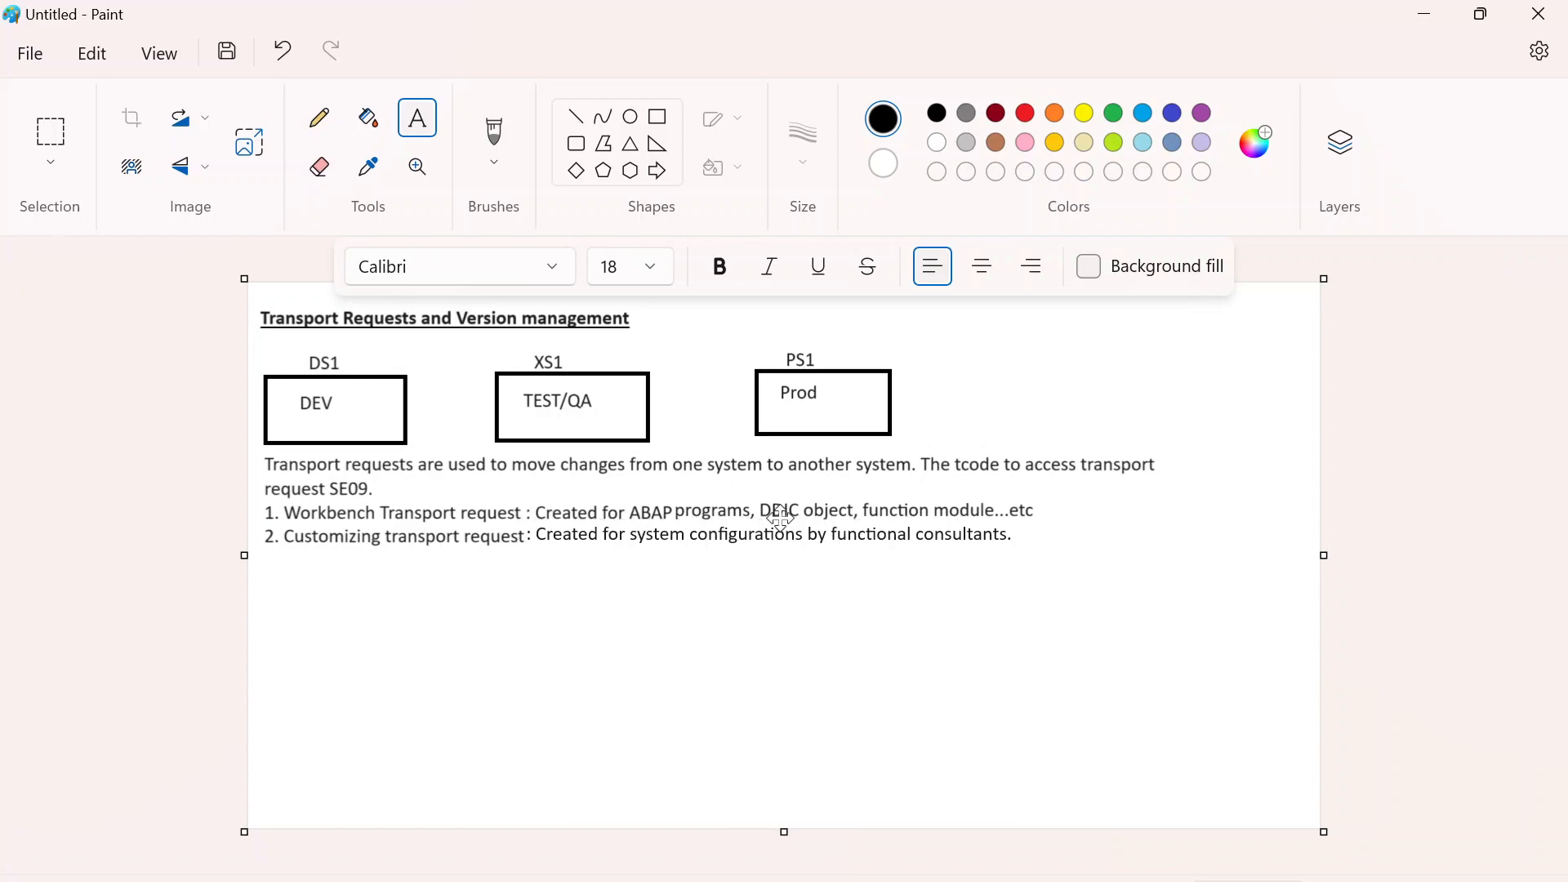
key("ctrl+z")
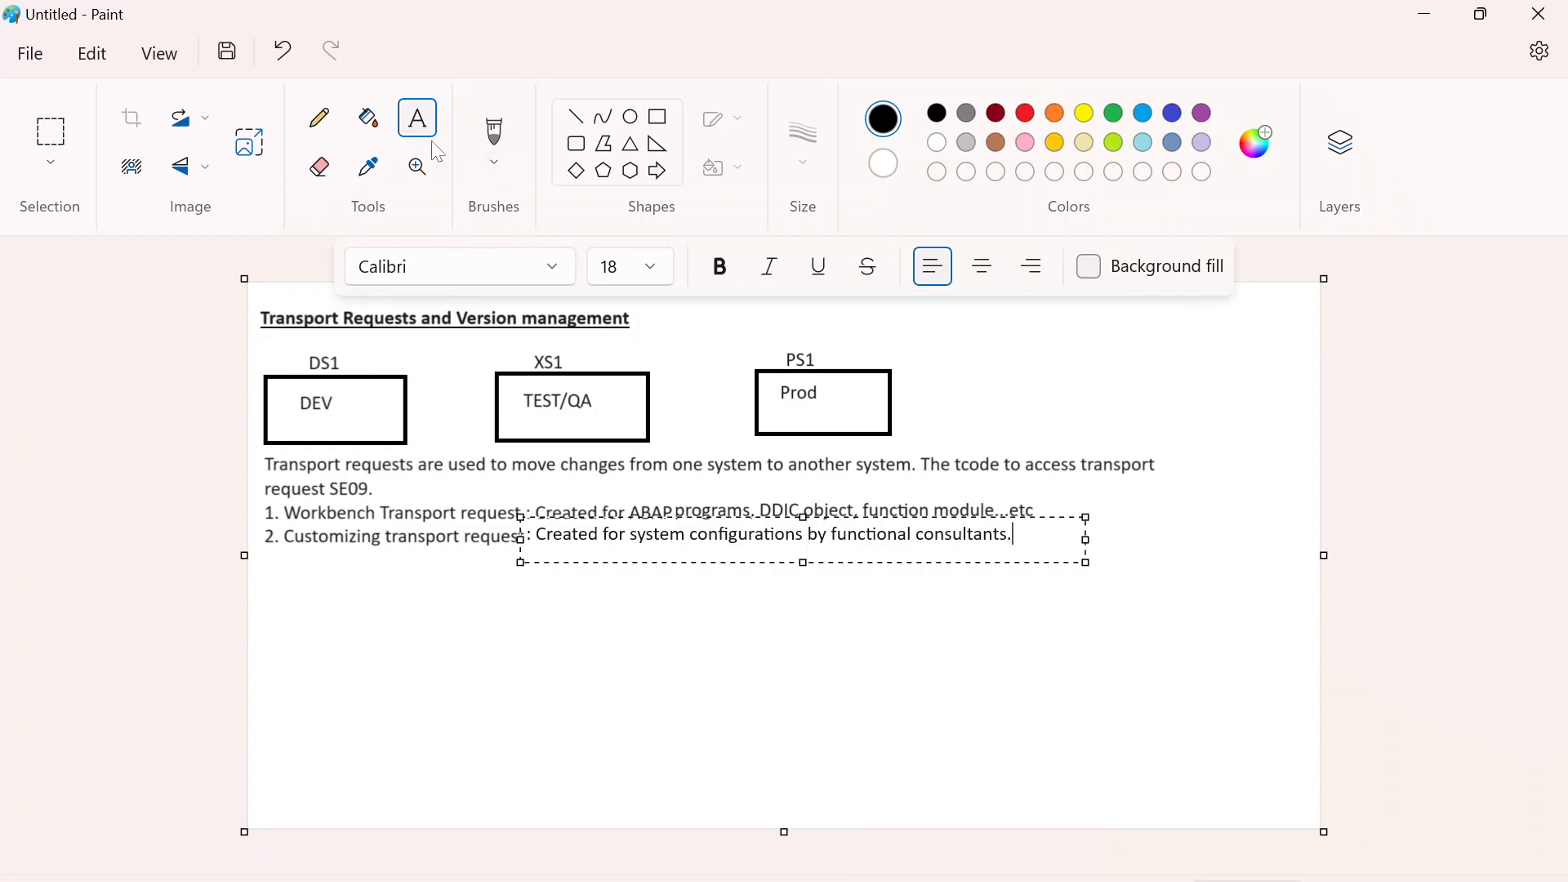
- Draw straight arrows with the Line tool from the DEV box to TEST/QA and from TEST/QA to the Prod box
left_click(576, 117)
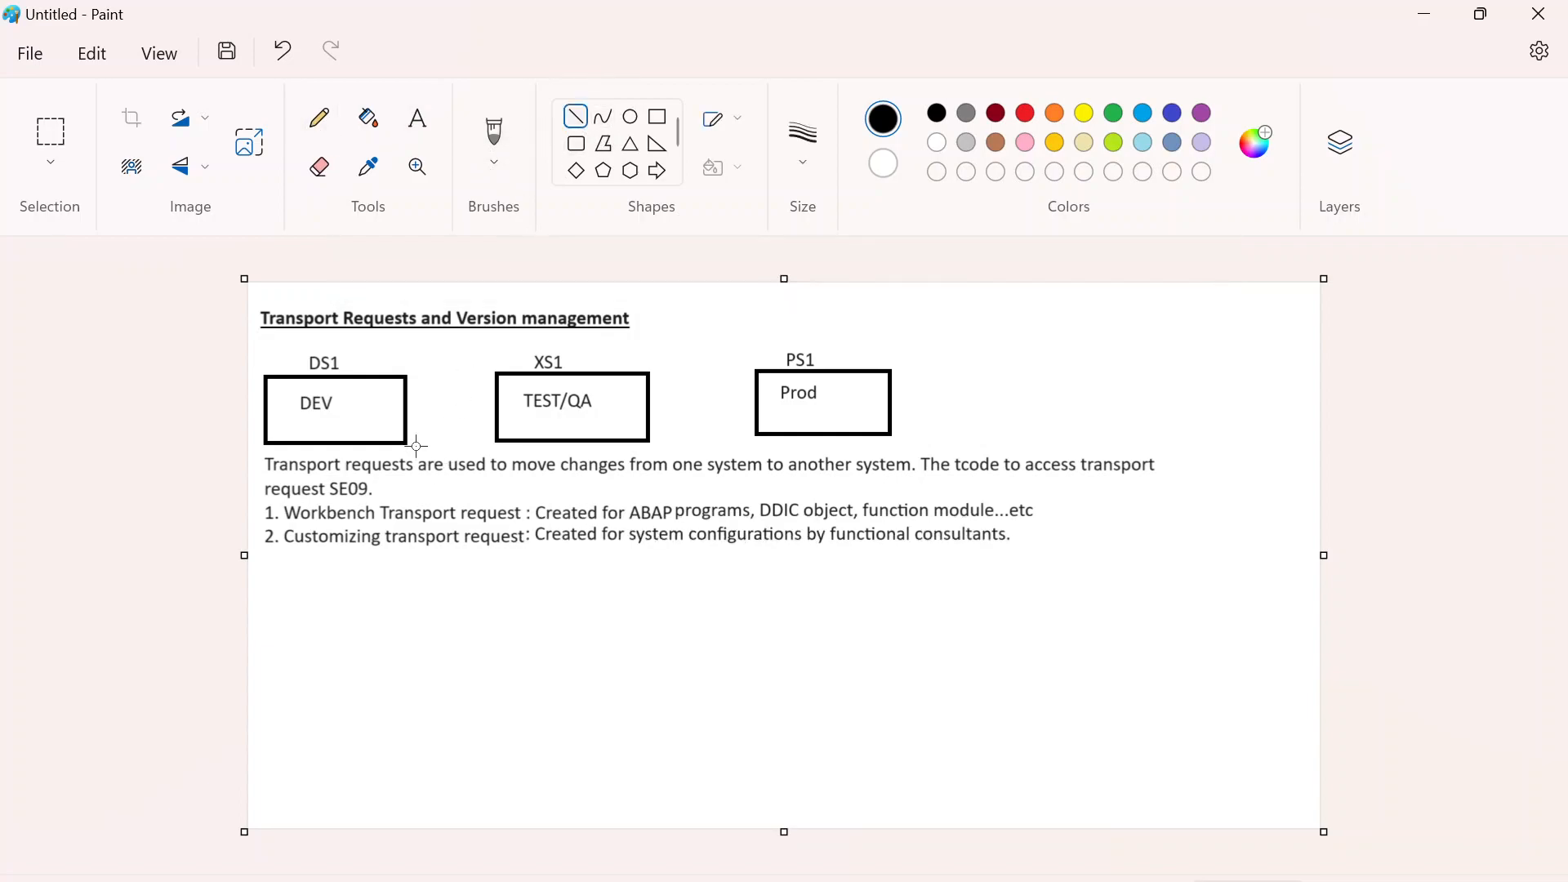
left_click_drag(404, 406, 497, 406)
left_click_drag(650, 402, 761, 402)
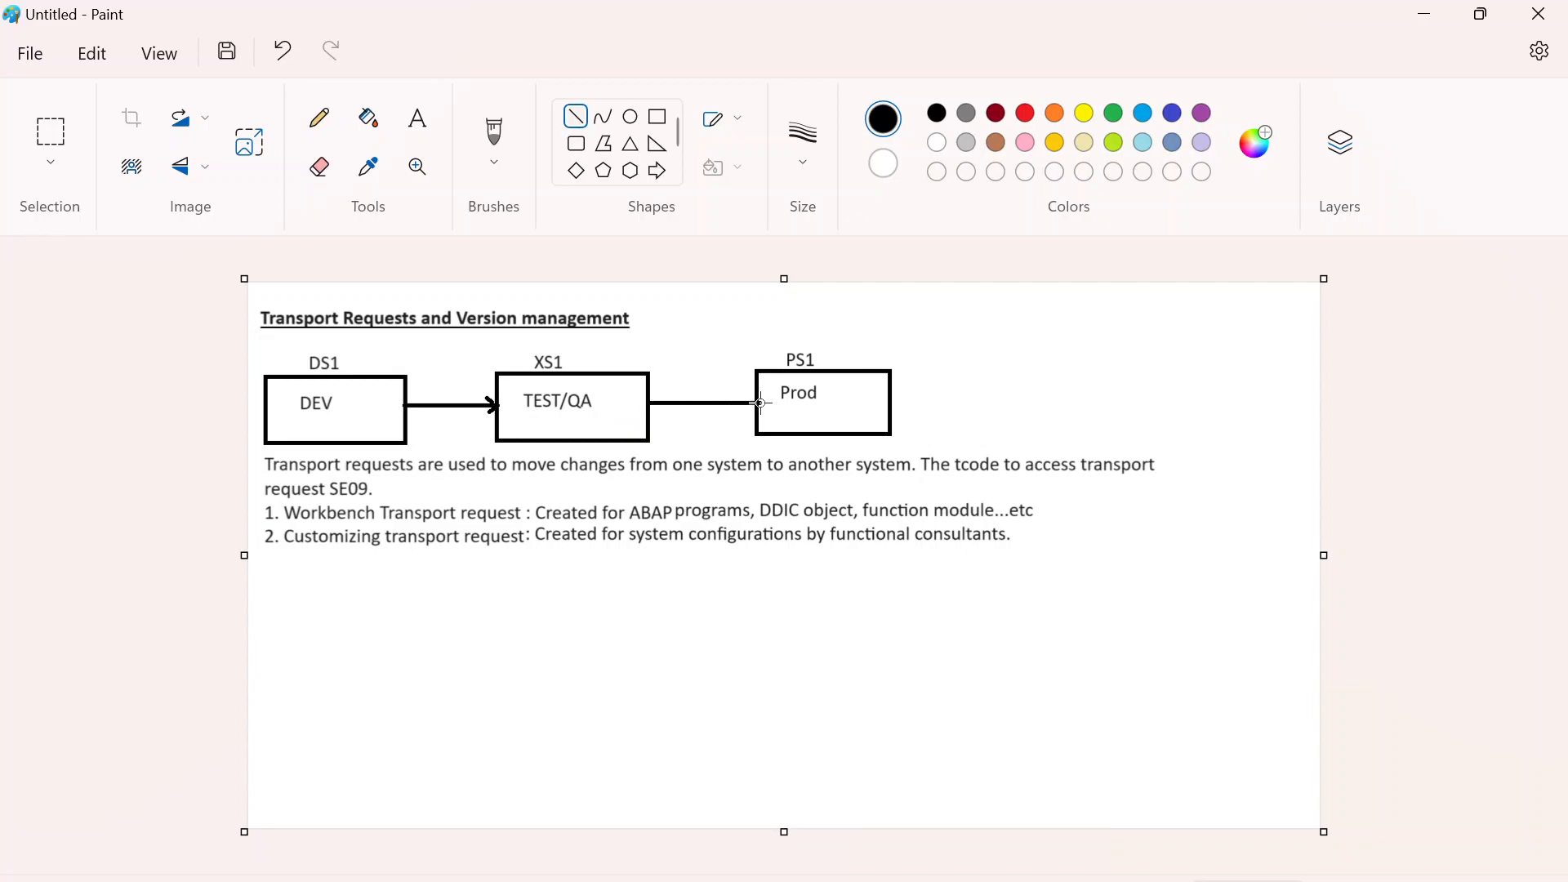
mouse_move(742, 411)
left_mouse_down()
mouse_move(760, 402)
mouse_move(739, 424)
left_mouse_up()
key("ctrl+z")
left_click_drag(758, 406, 758, 405)
left_click(723, 376)
- Add the text label "TR100" just above the arrow between the DEV and TEST/QA boxes
left_click(419, 117)
left_click_drag(425, 384, 577, 412)
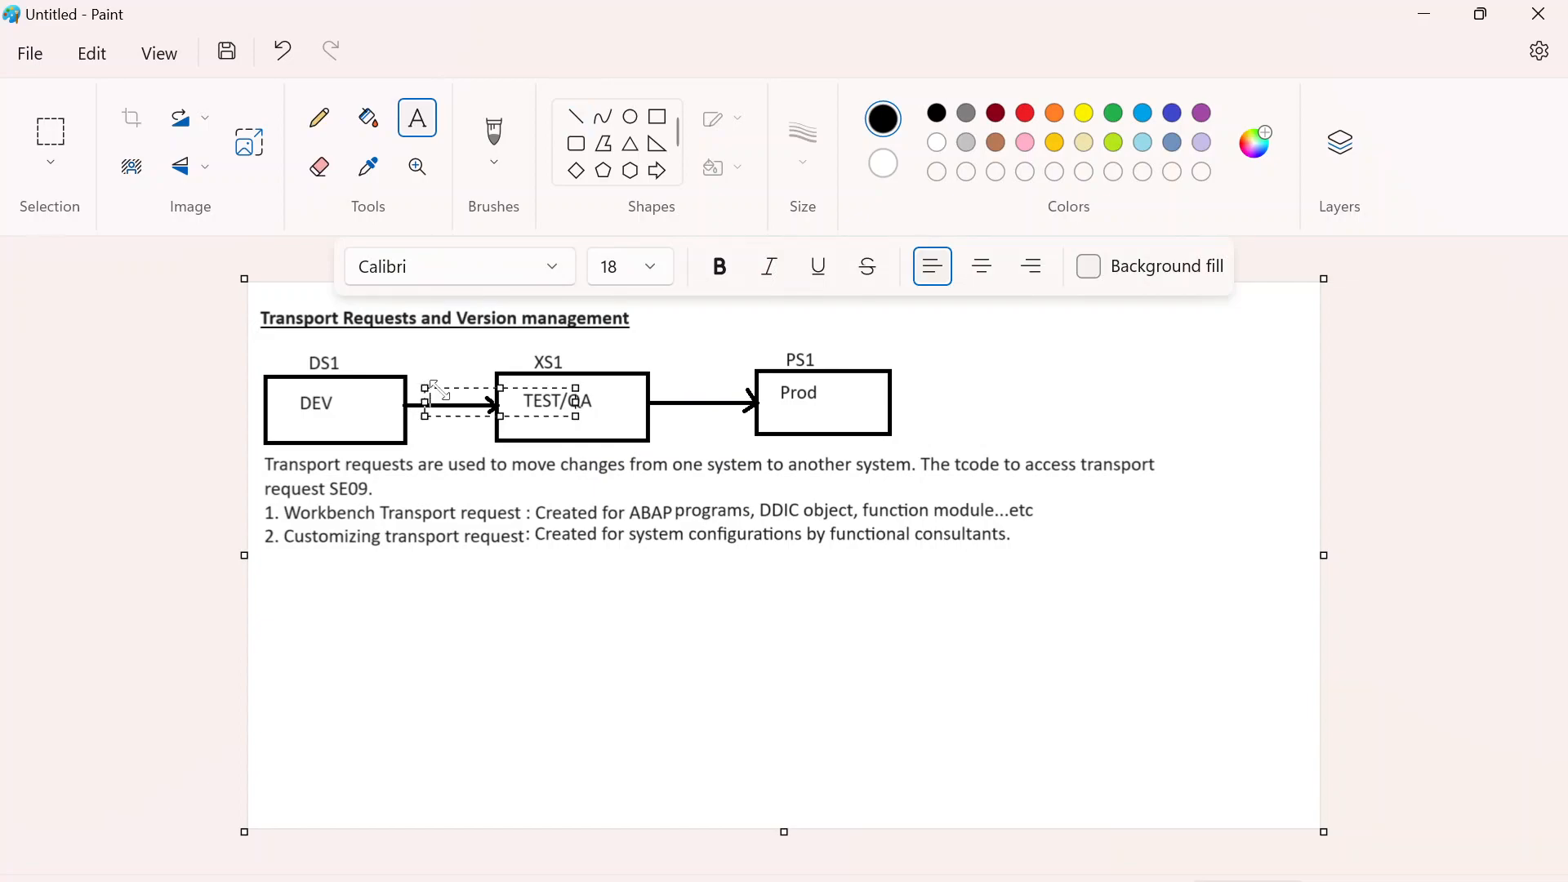
type("TR")
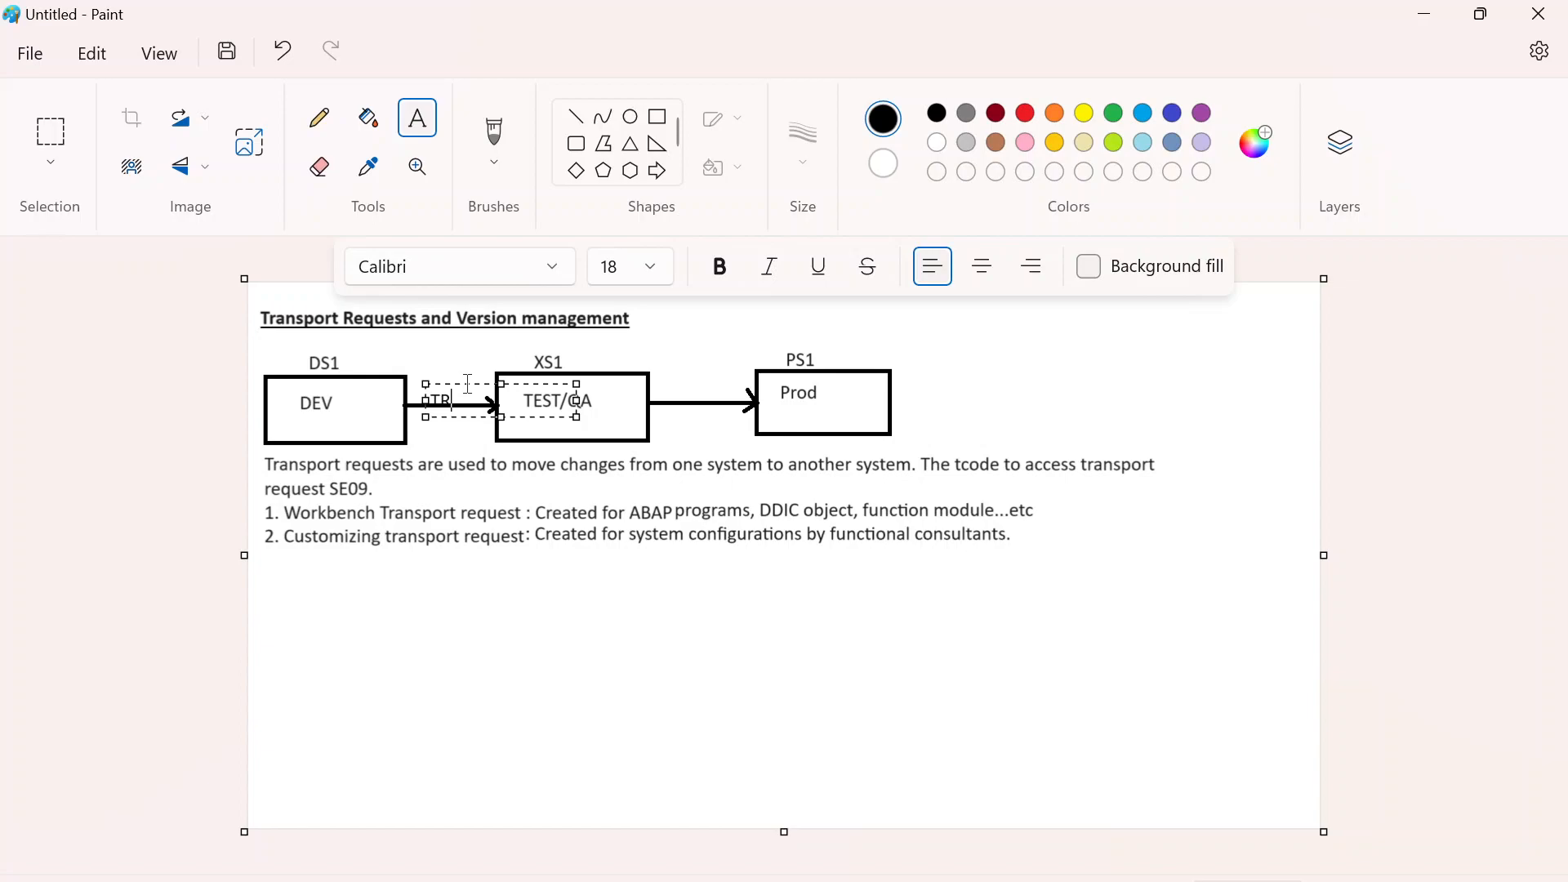
left_click(479, 385)
left_click_drag(480, 384, 480, 382)
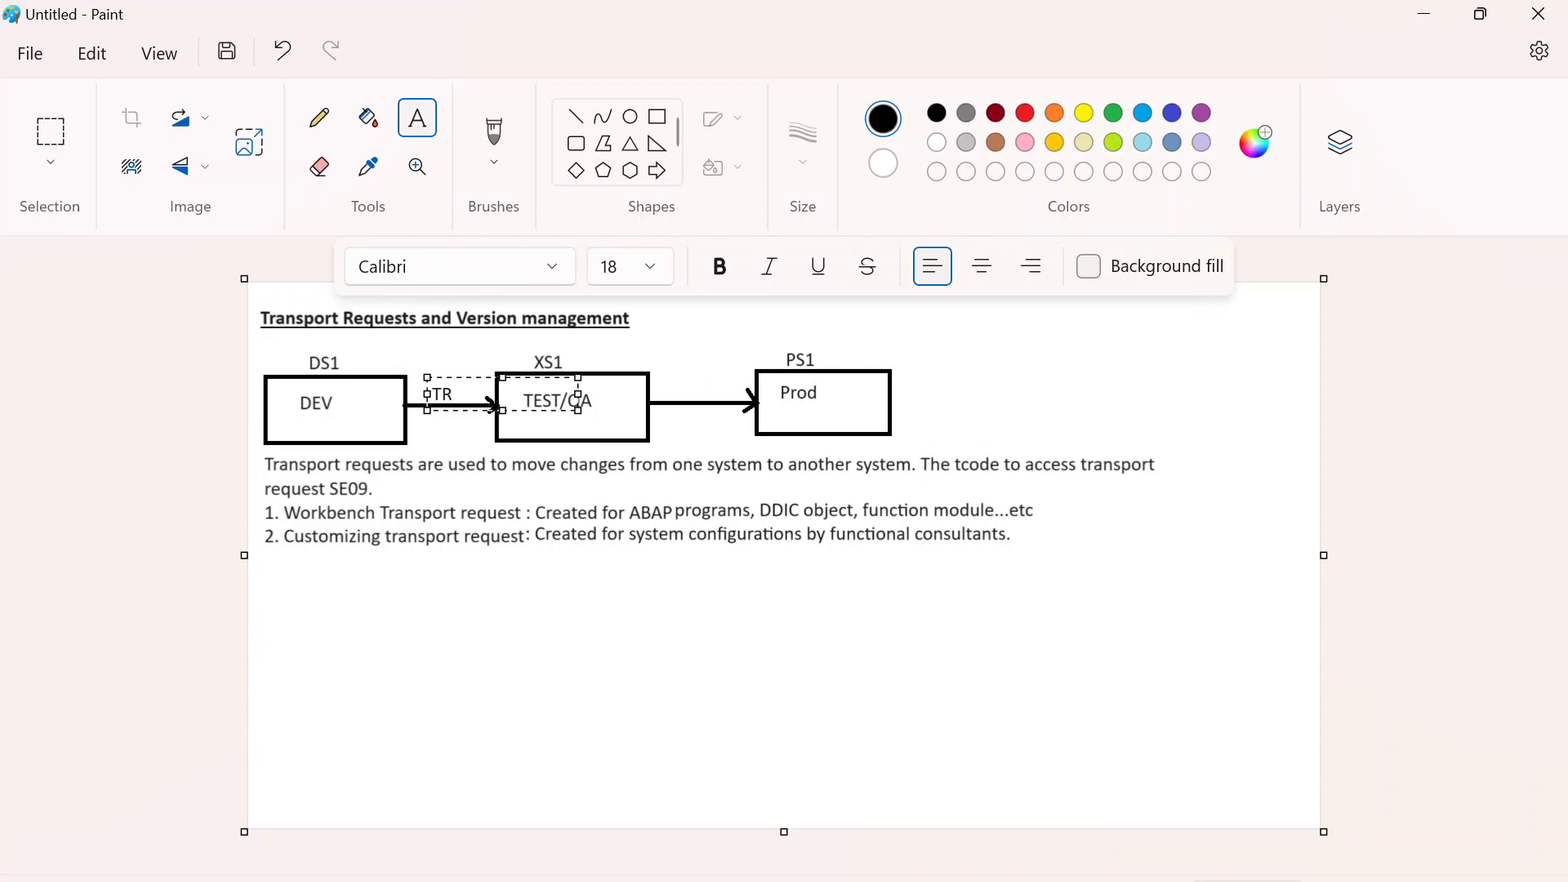
type("100")
- Add the text label "TR100" just above the arrow between the TEST/QA and Prod boxes
left_click(692, 380)
left_click_drag(667, 389, 818, 417)
left_click_drag(702, 391, 708, 379)
type("TR100")
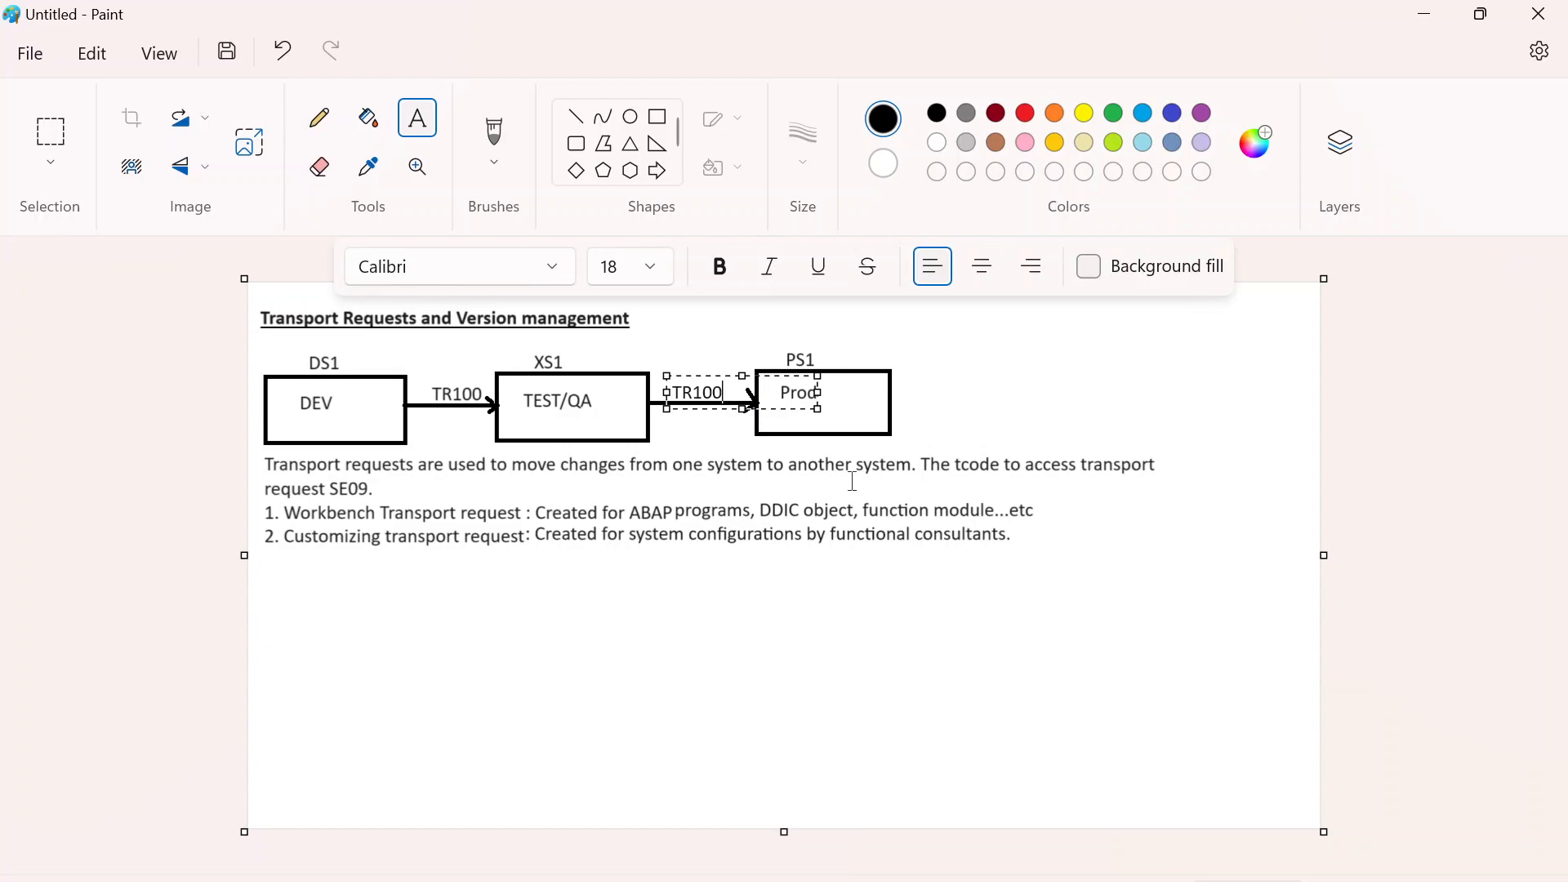
left_click(972, 384)
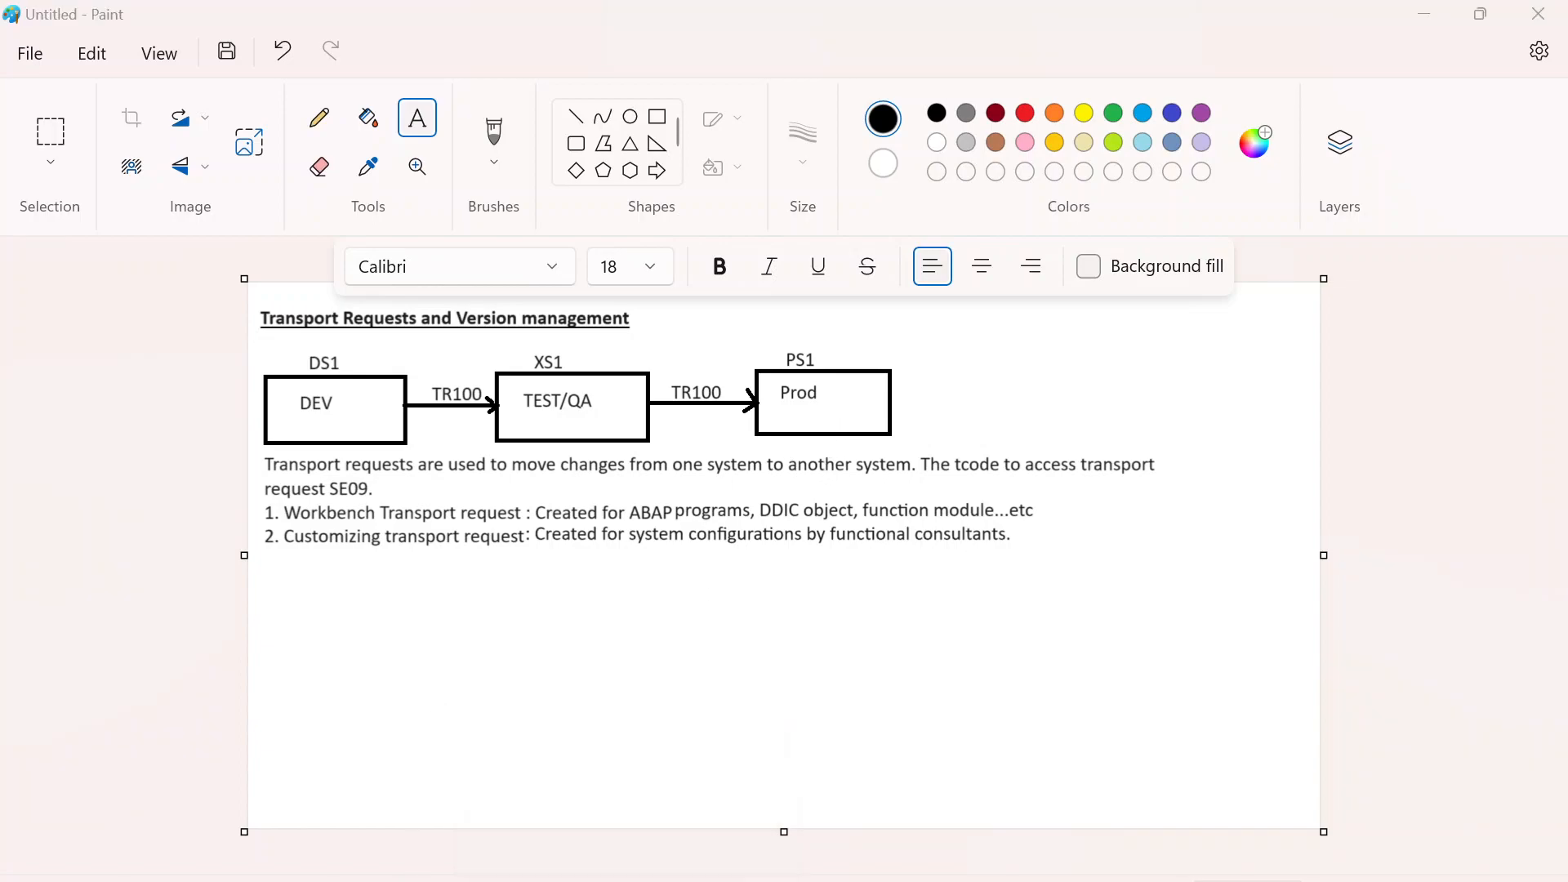
- Switch to the SAP remote desktop session and open the ABAP Editor with transaction SE38
left_click(634, 881)
double_click(826, 25)
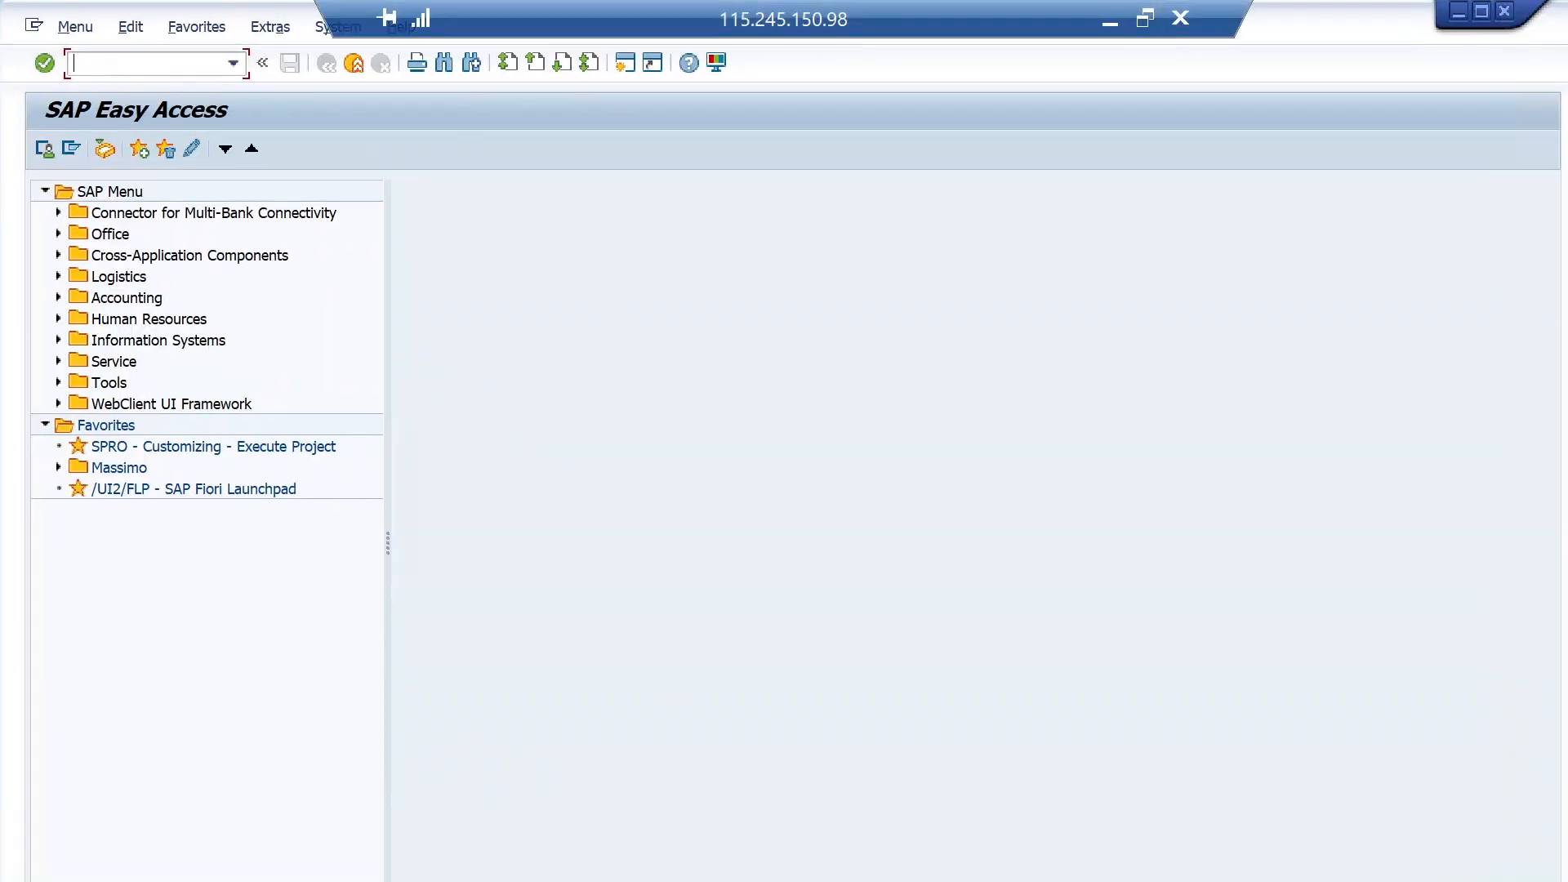
type("se38")
key("Return")
- Display the source code of program ZDEMO_PODATA_REPORT and return to the editor's initial screen
key("BackSpace")
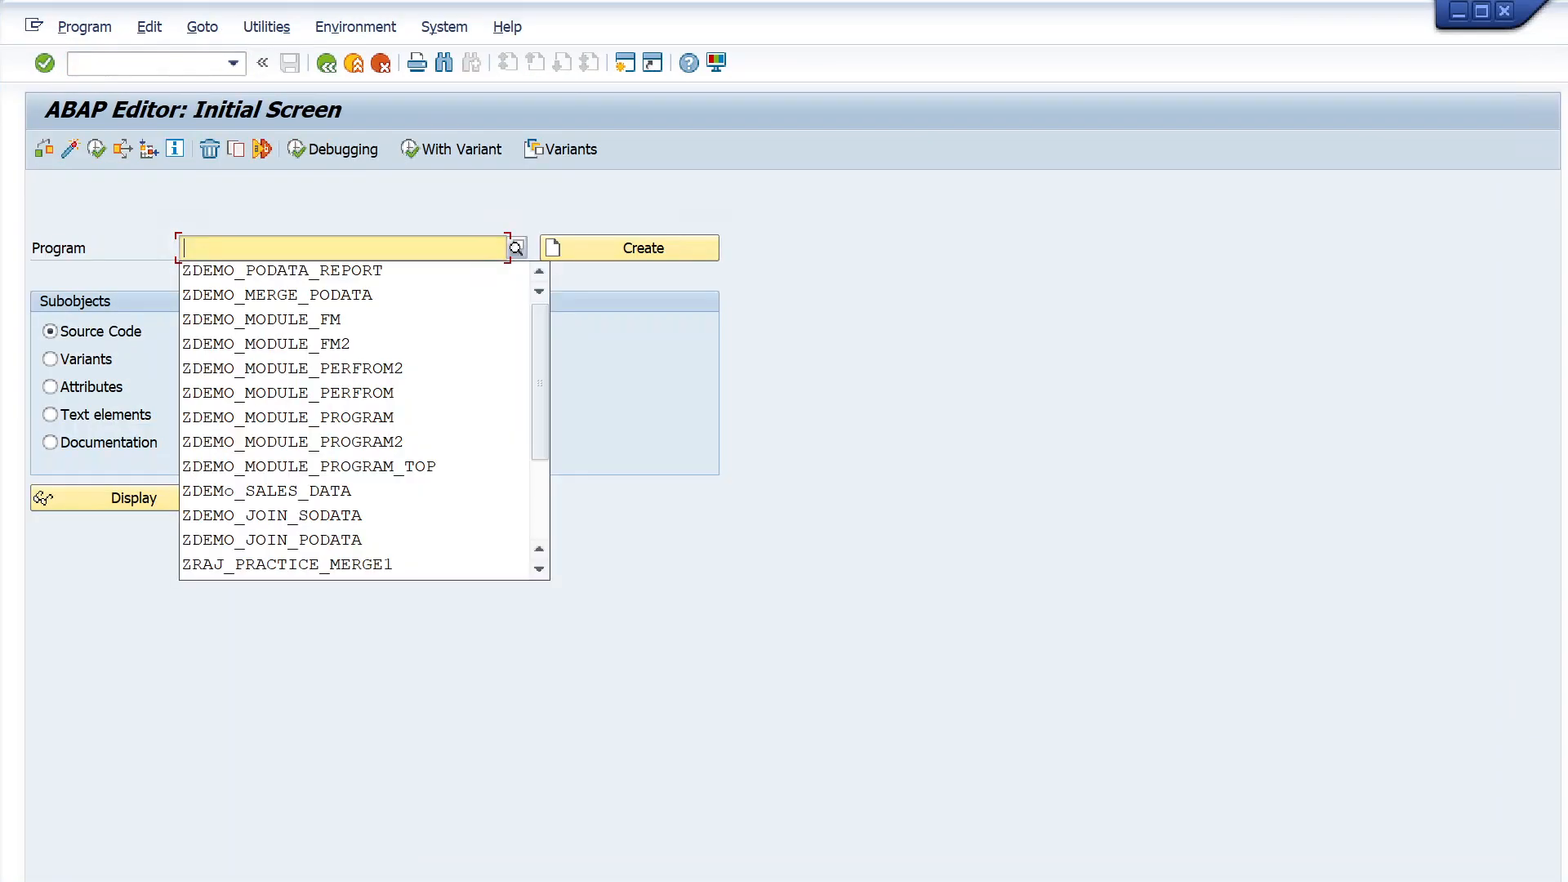
left_click(274, 276)
left_click(134, 507)
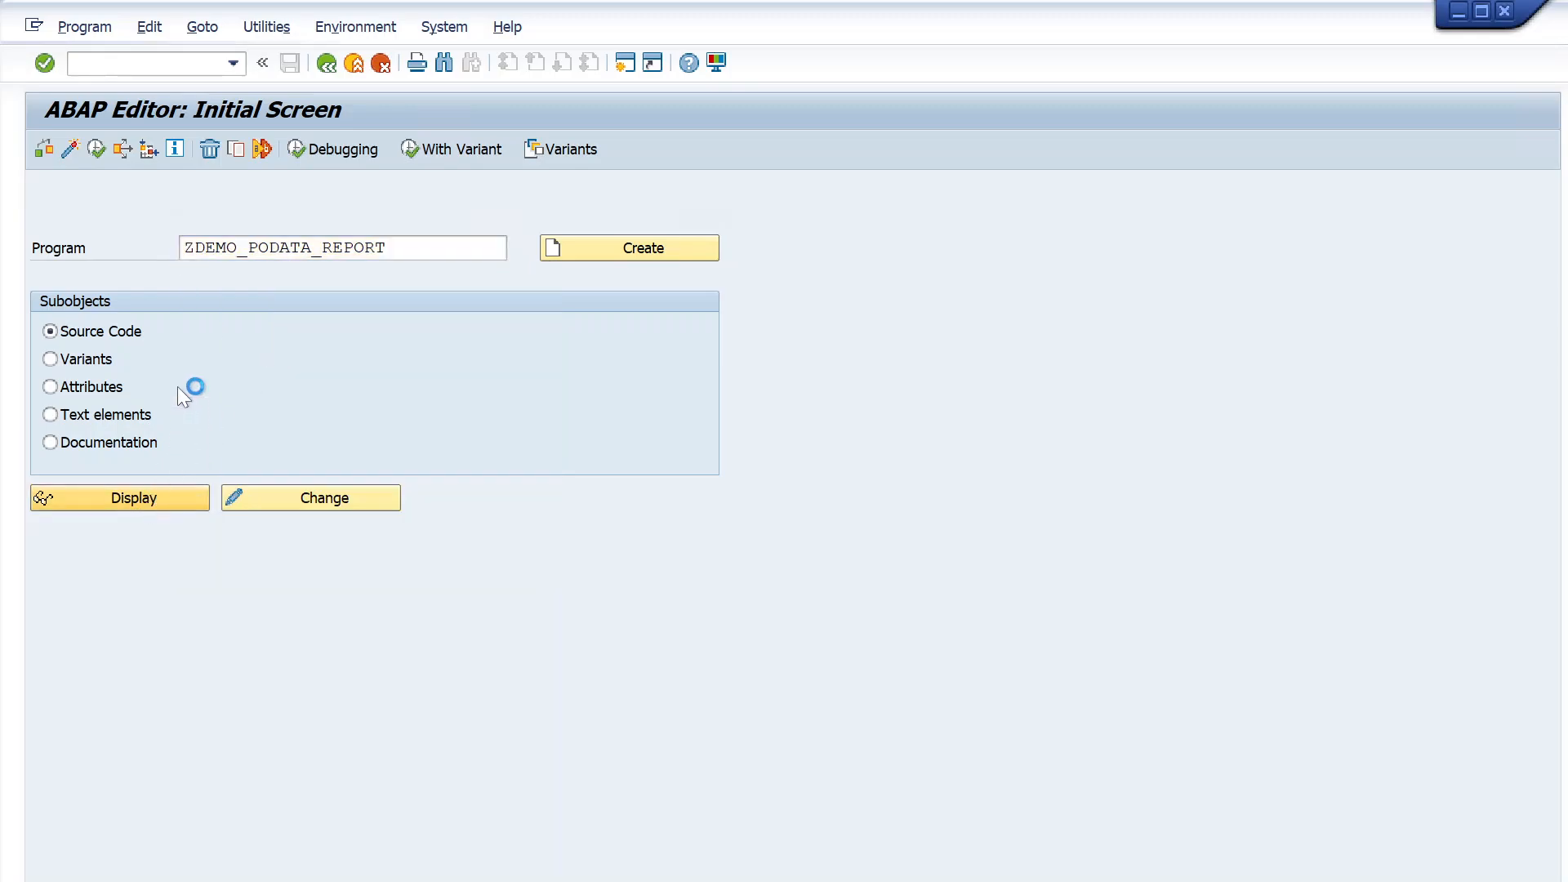
left_click(326, 63)
- Copy program ZDEMO_PODATA_REPORT to target program ZDEMO_PODATA_REPORT_TR with all subobjects selected
left_click(400, 248)
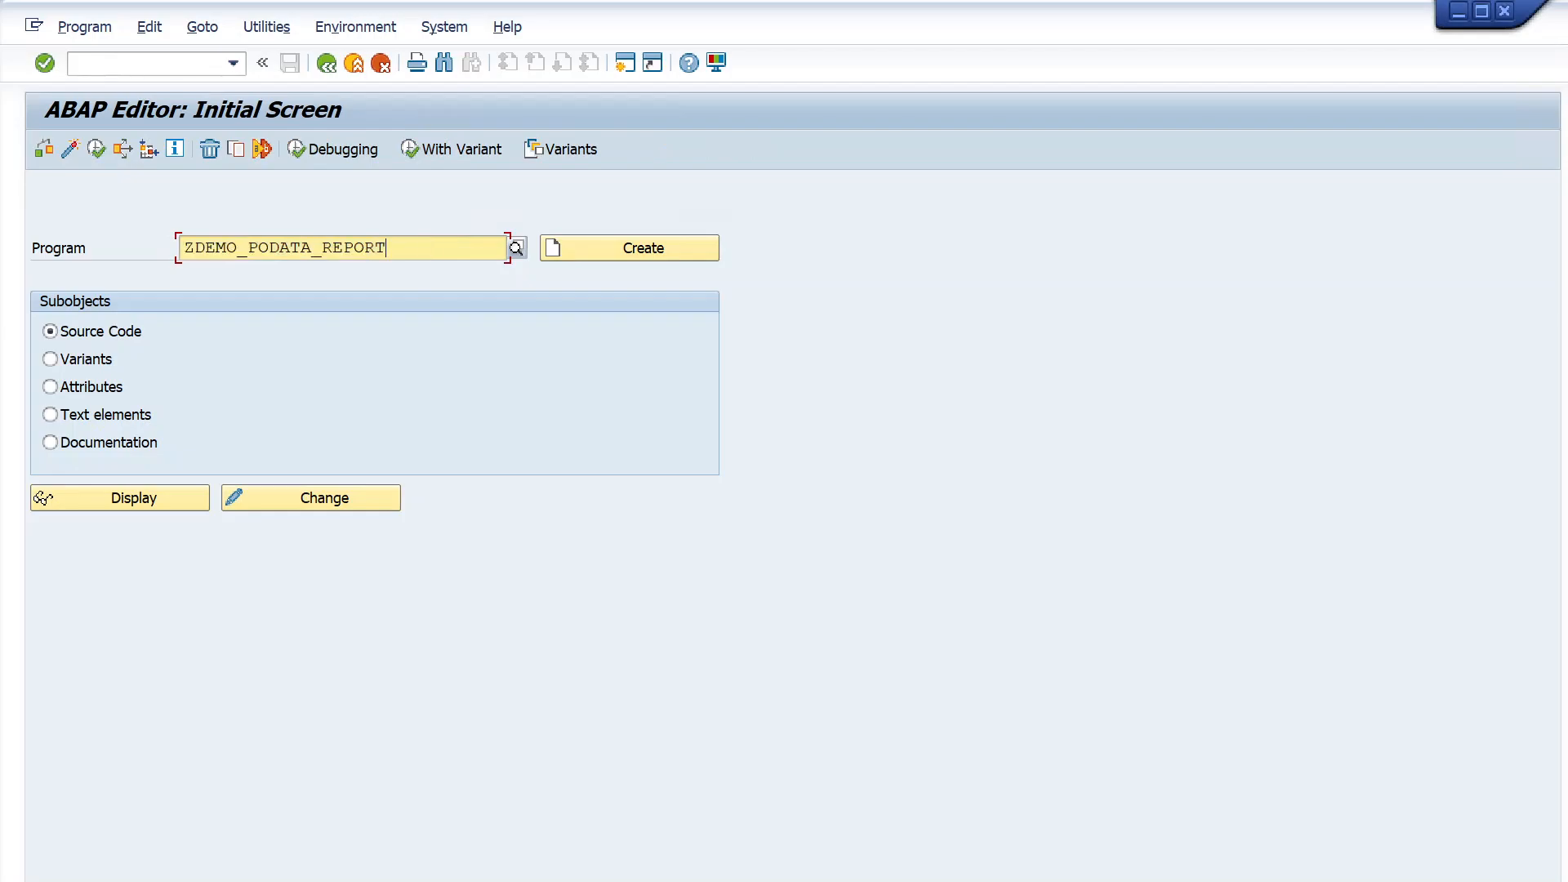
left_click(243, 145)
left_click(484, 370)
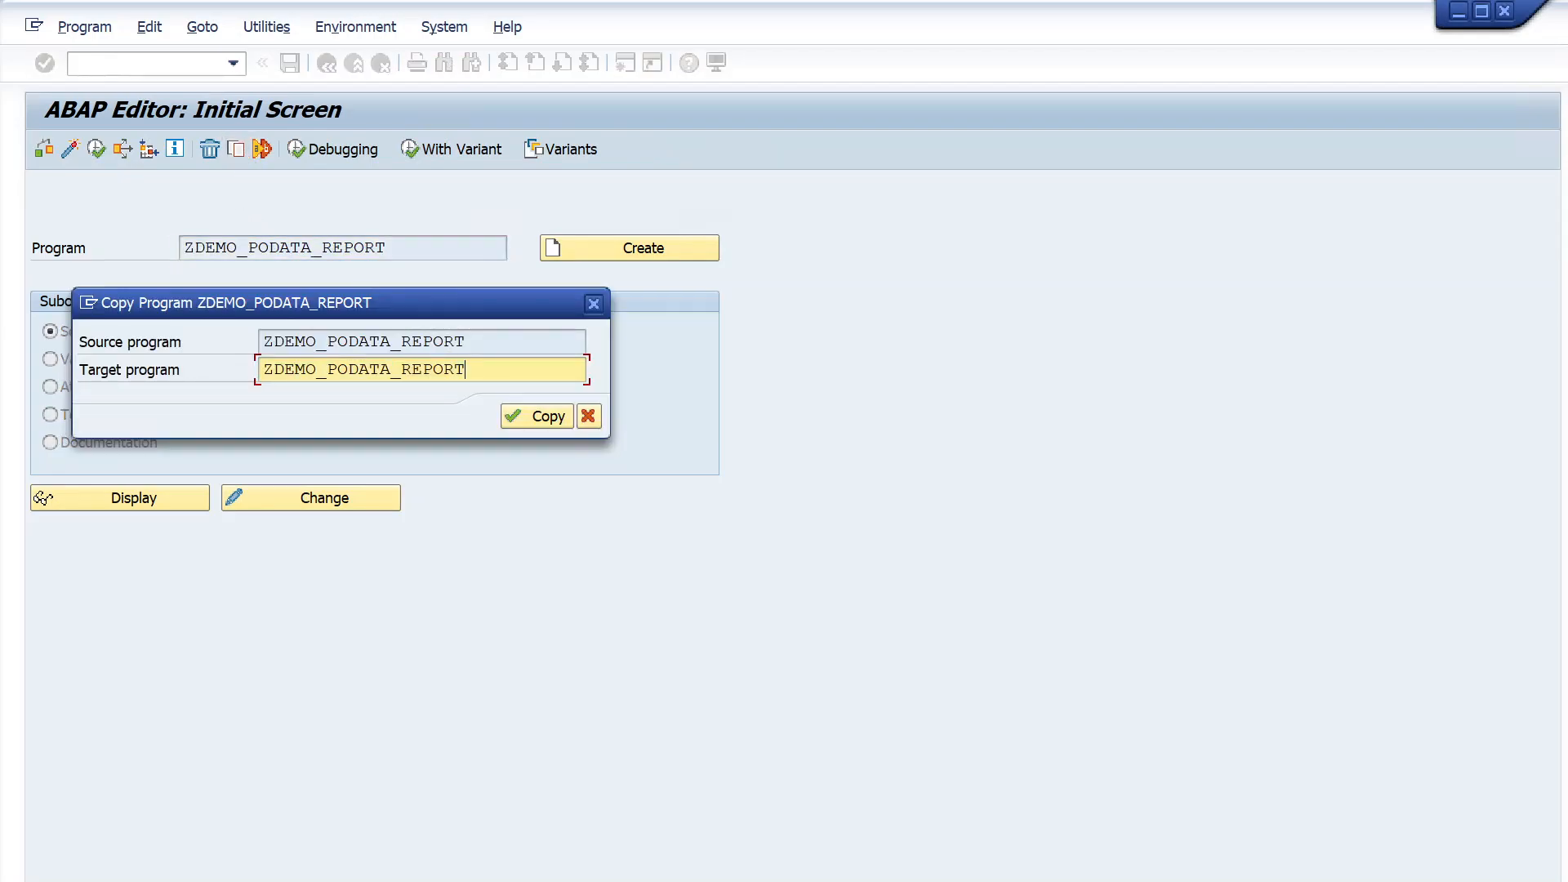
type("_TR")
left_click(532, 416)
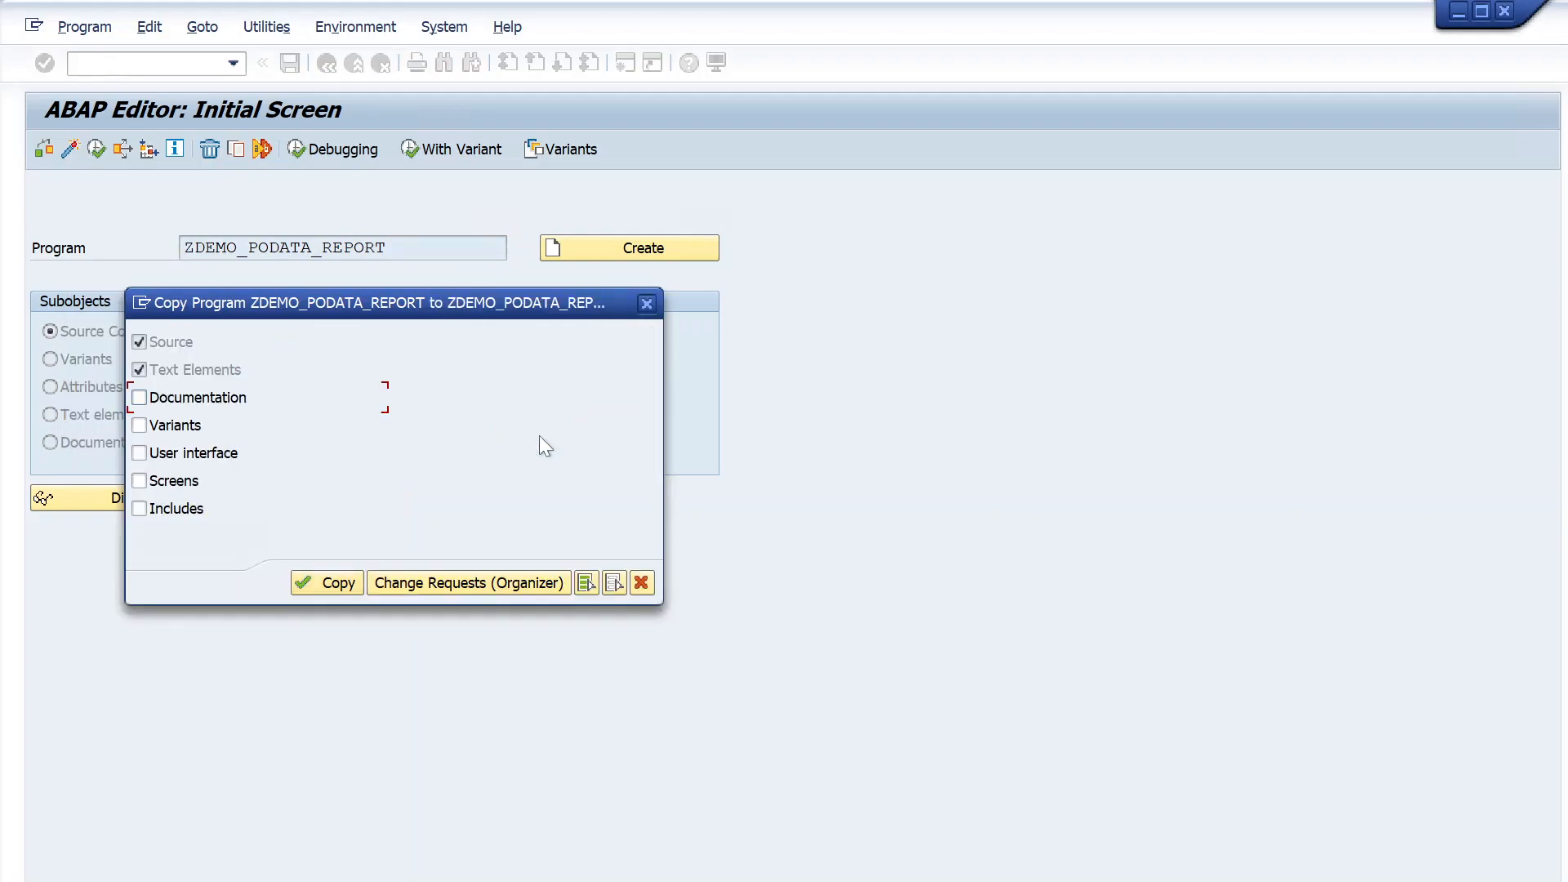
left_click(585, 584)
left_click(310, 585)
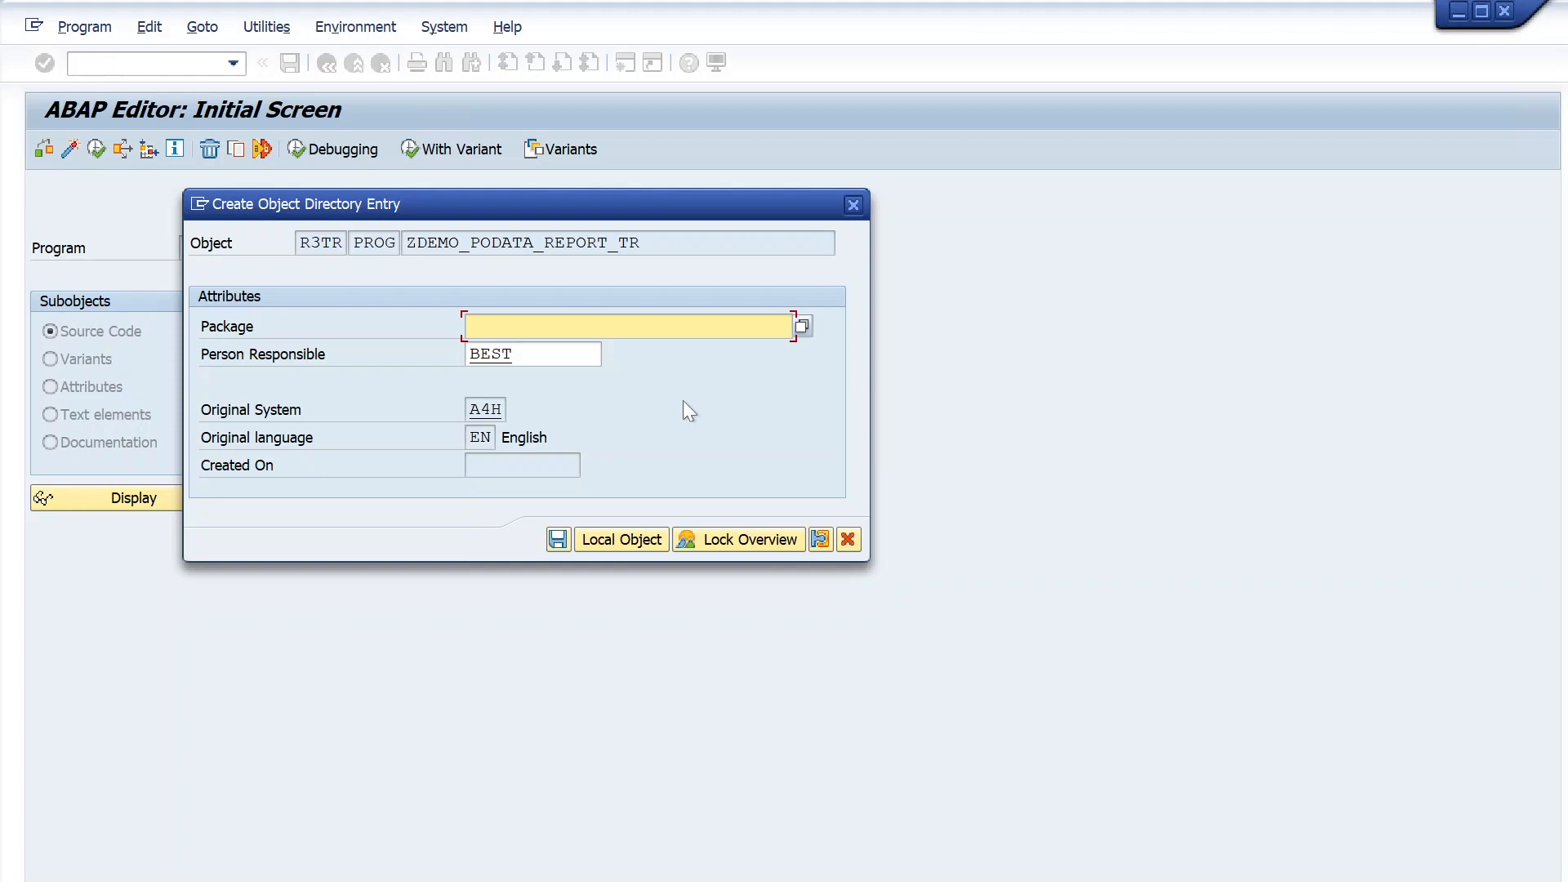
type("ZMM")
key("BackSpace")
key("BackSpace")
key("BackSpace")
type("ZFI")
key("BackSpace")
key("BackSpace")
key("BackSpace")
- Search the available packages with the pattern Z* and move the results window clear for viewing
type("Z*")
key("F4")
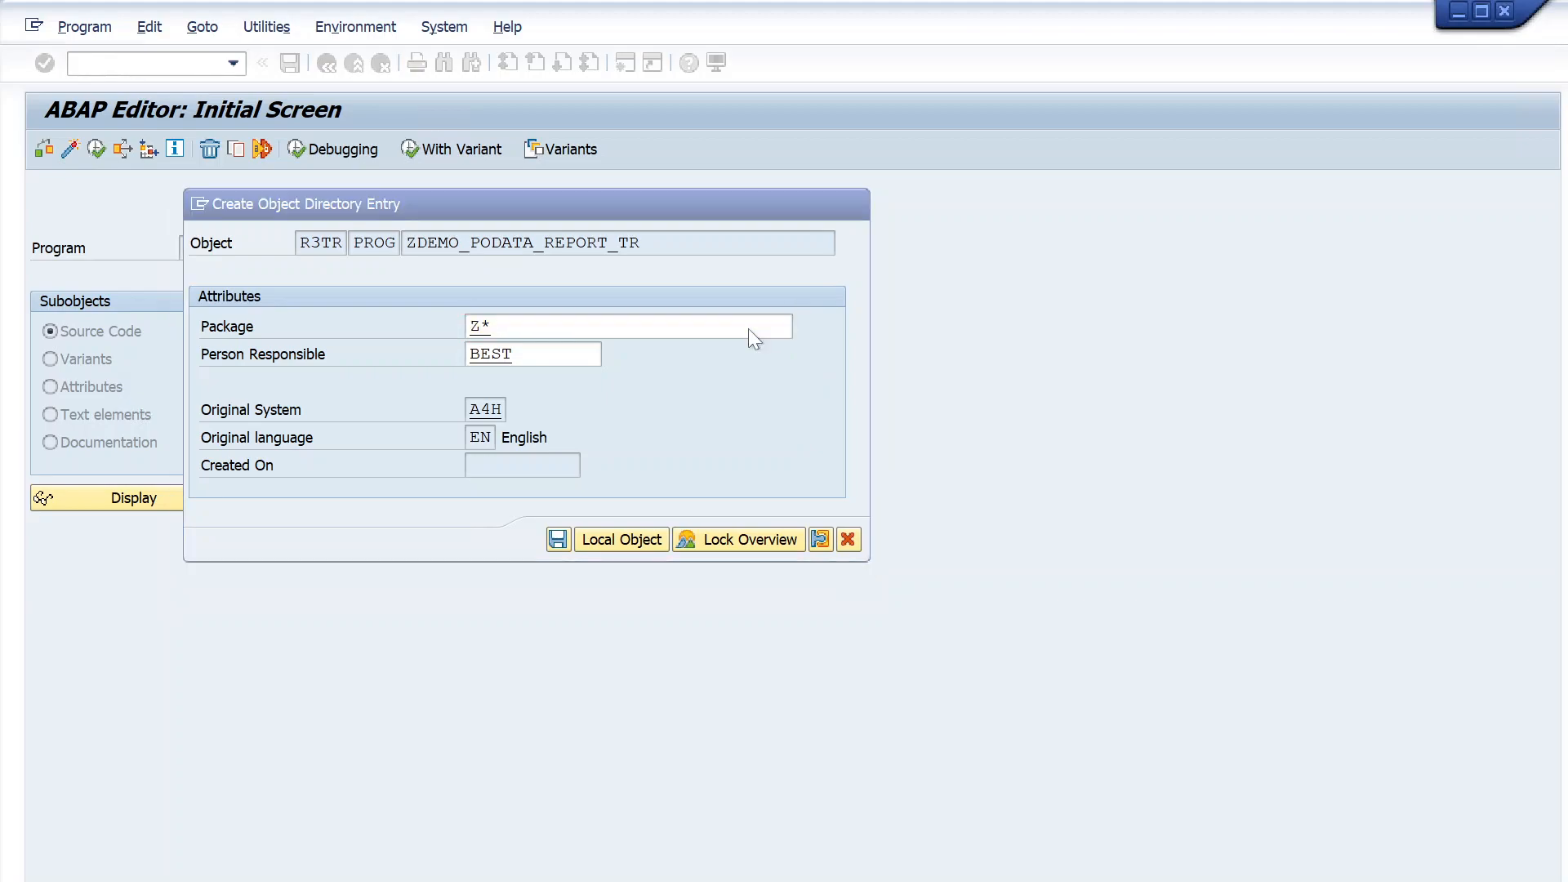
left_click(1195, 597)
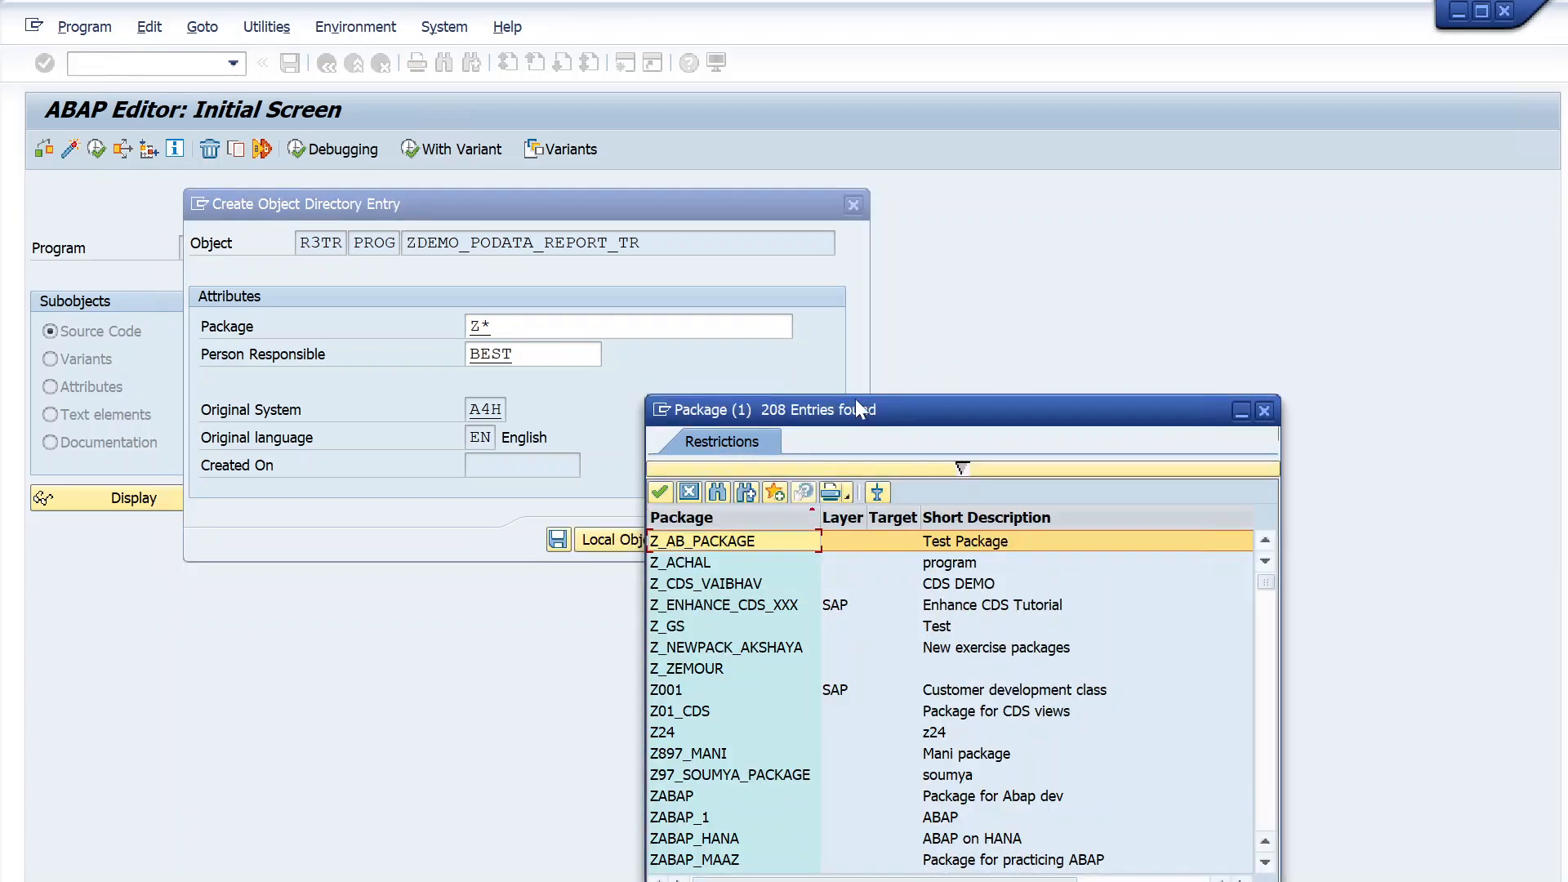
left_click_drag(852, 413, 835, 199)
- Find package ZDEMO in the results list and choose it as the new program's package
scroll(739, 566, "down", 20)
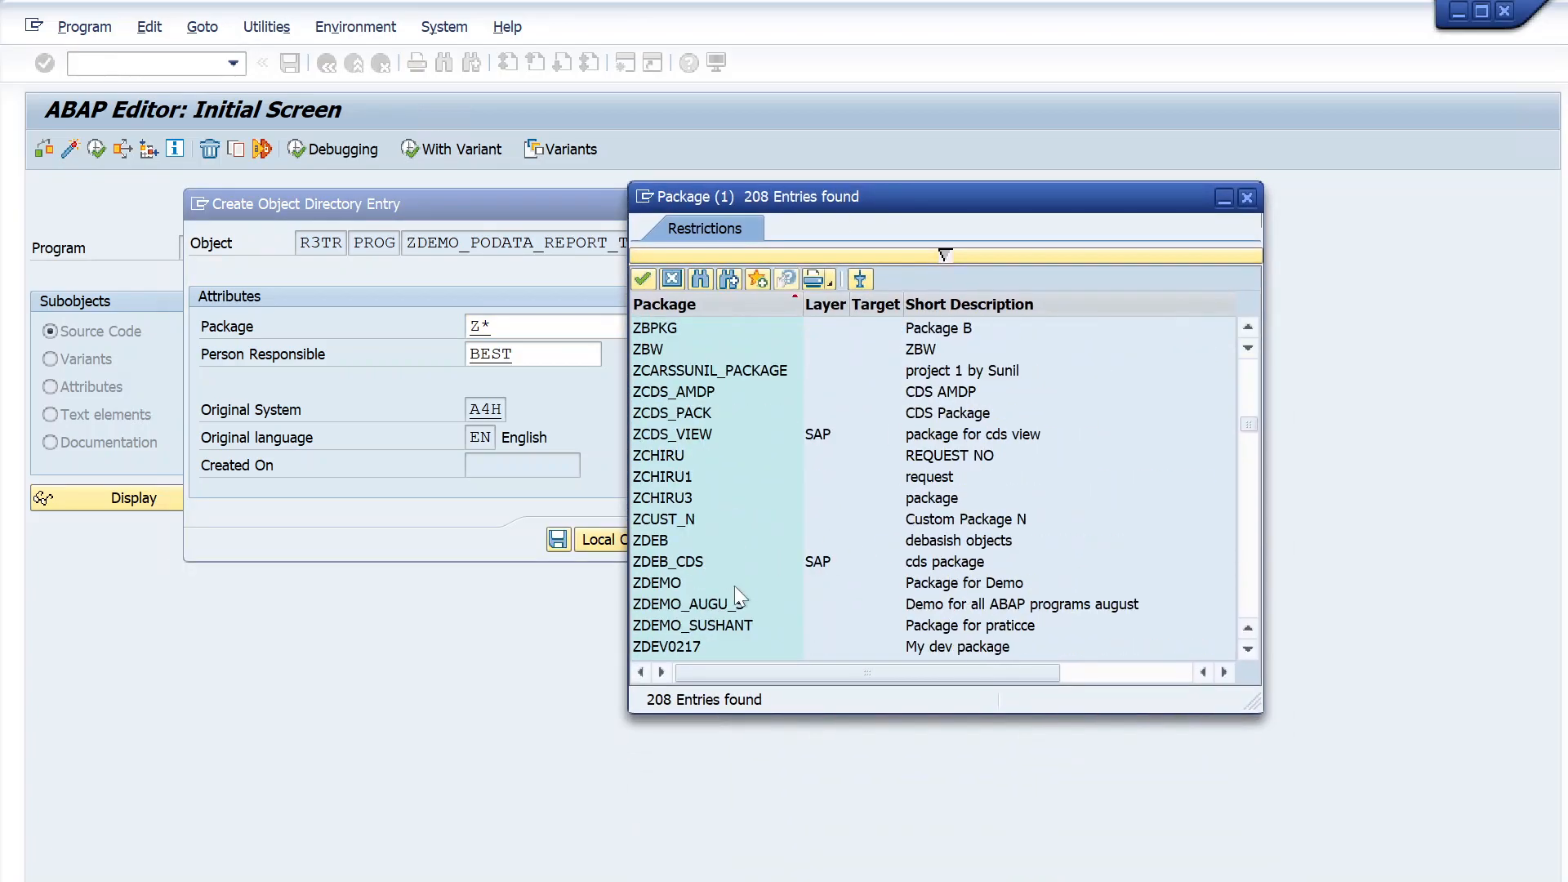
scroll(733, 591, "down", 6)
scroll(681, 625, "up", 5)
scroll(701, 614, "up", 2)
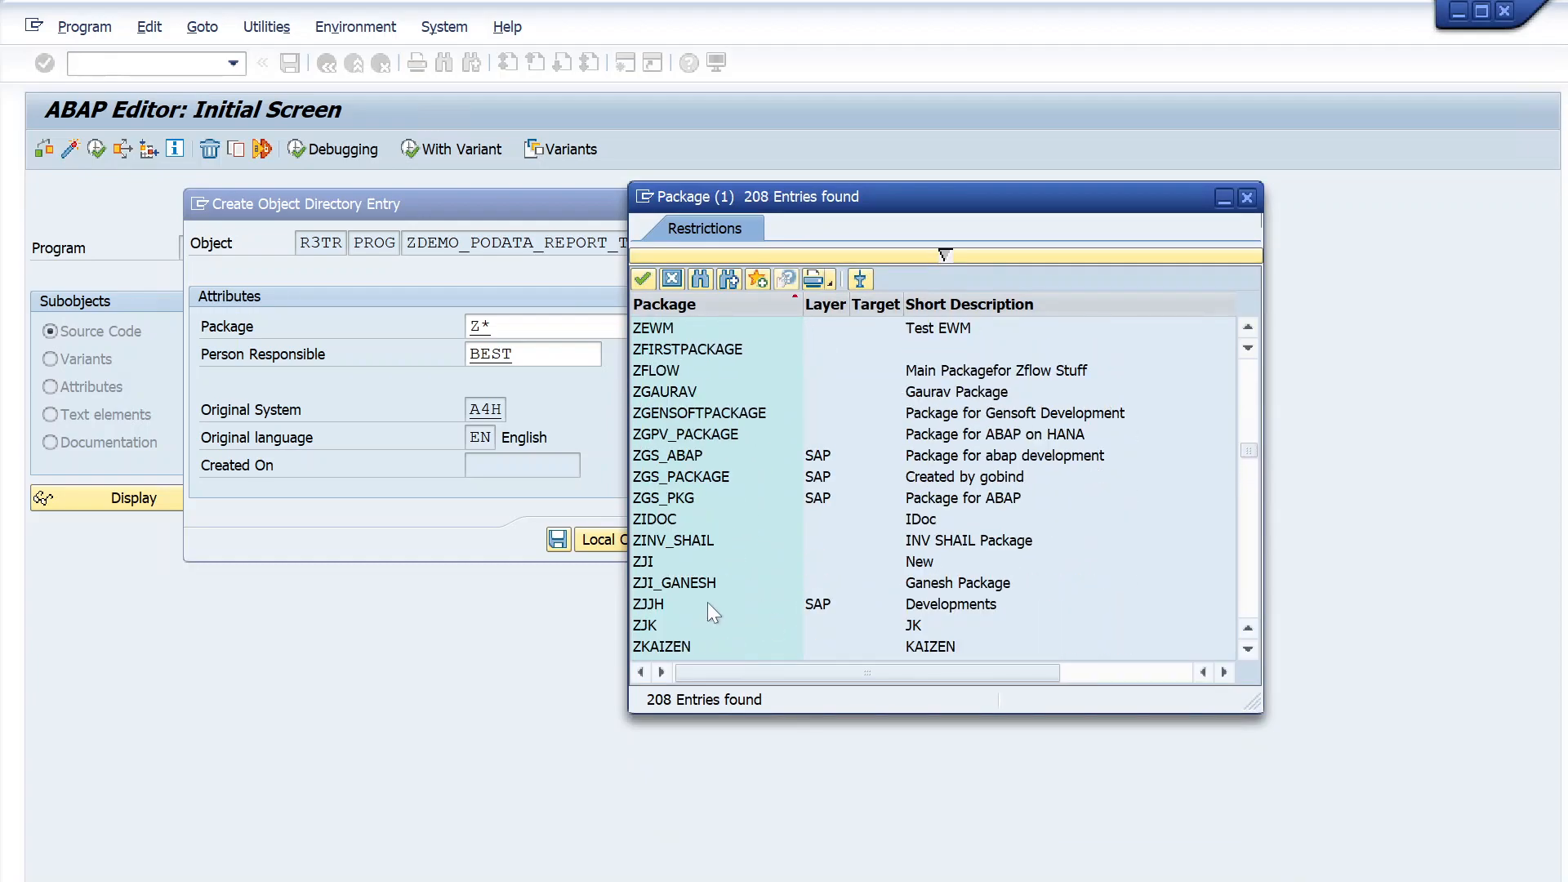
scroll(707, 601, "up", 12)
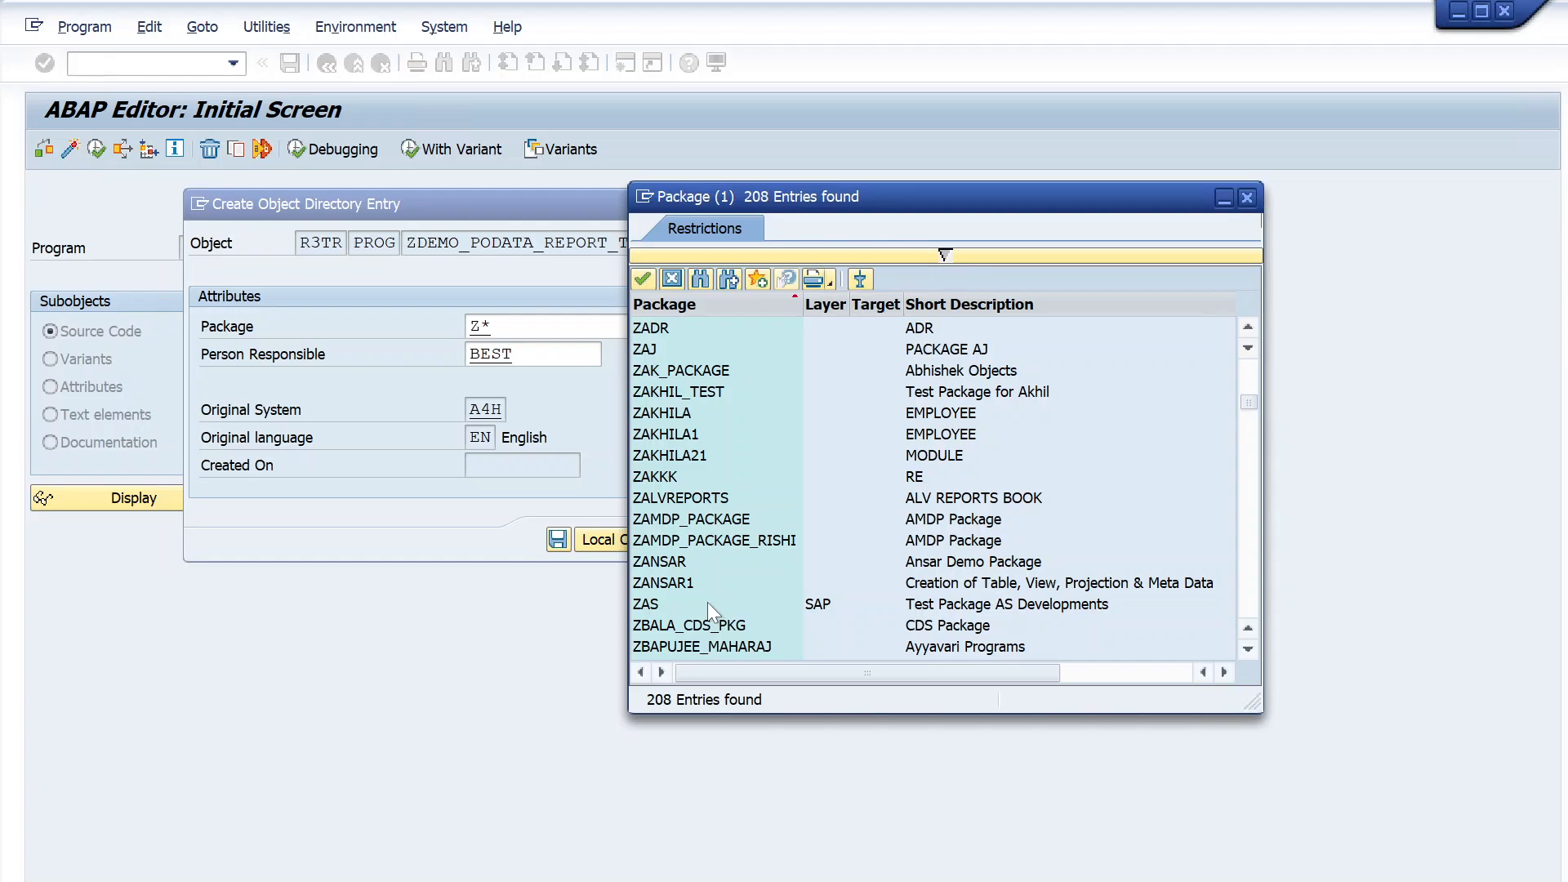
scroll(707, 601, "up", 4)
scroll(708, 601, "up", 5)
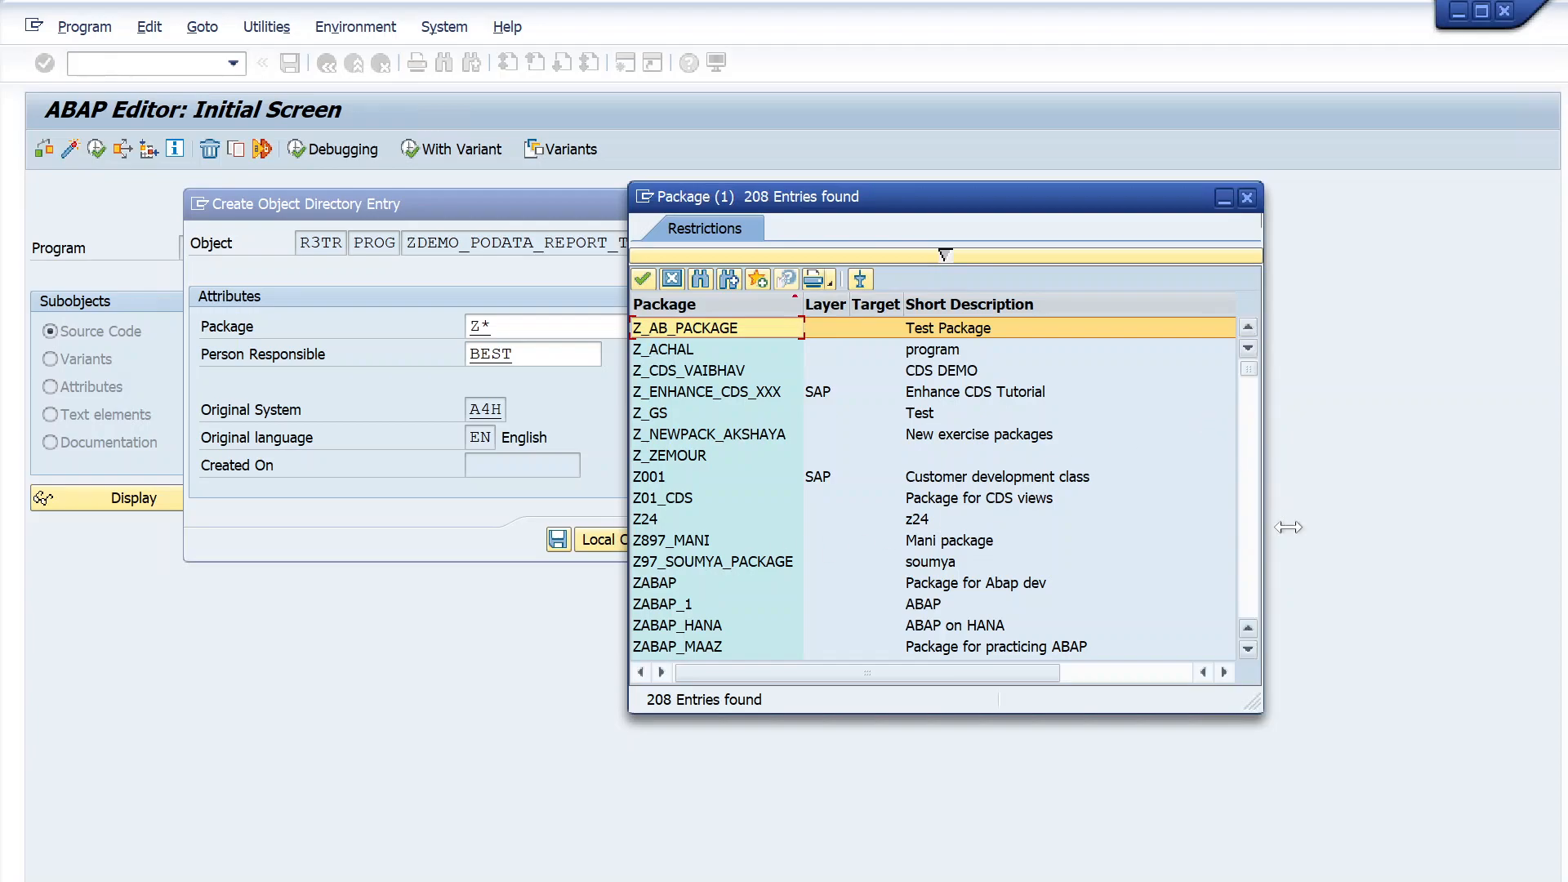
left_click(1247, 649)
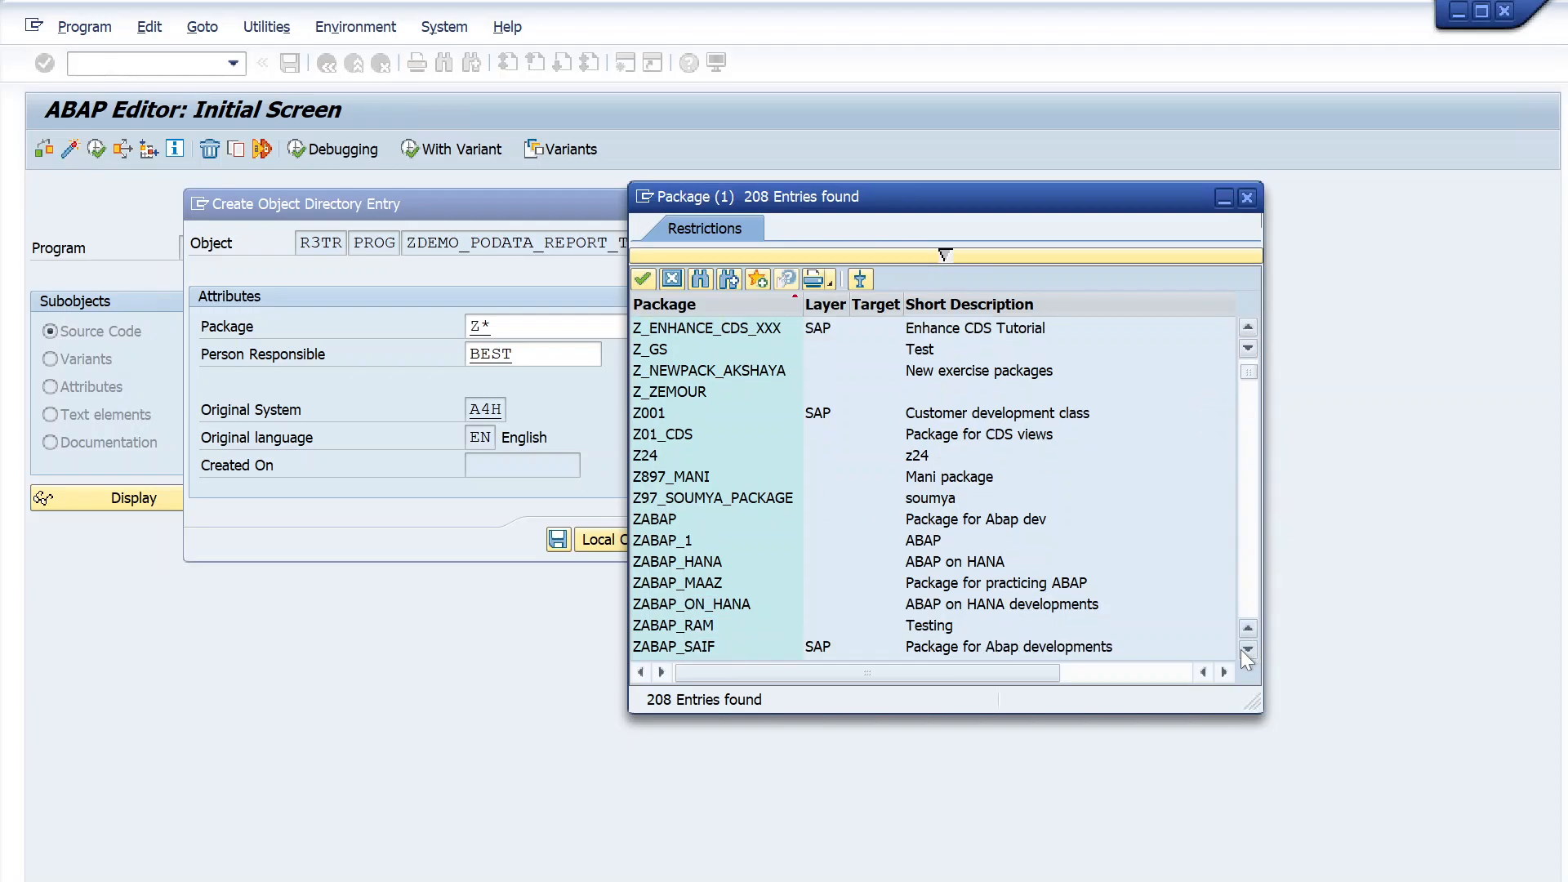
left_click(1244, 651)
left_click(1244, 651)
left_click(1244, 651)
left_click(1243, 651)
left_click(1248, 651)
left_click(1247, 651)
left_click(1247, 650)
left_click(1248, 650)
left_click(1248, 650)
left_click(1247, 651)
left_click(1248, 651)
left_click(1247, 650)
left_click(1247, 650)
left_click(1247, 651)
left_click(1247, 650)
left_click(1247, 650)
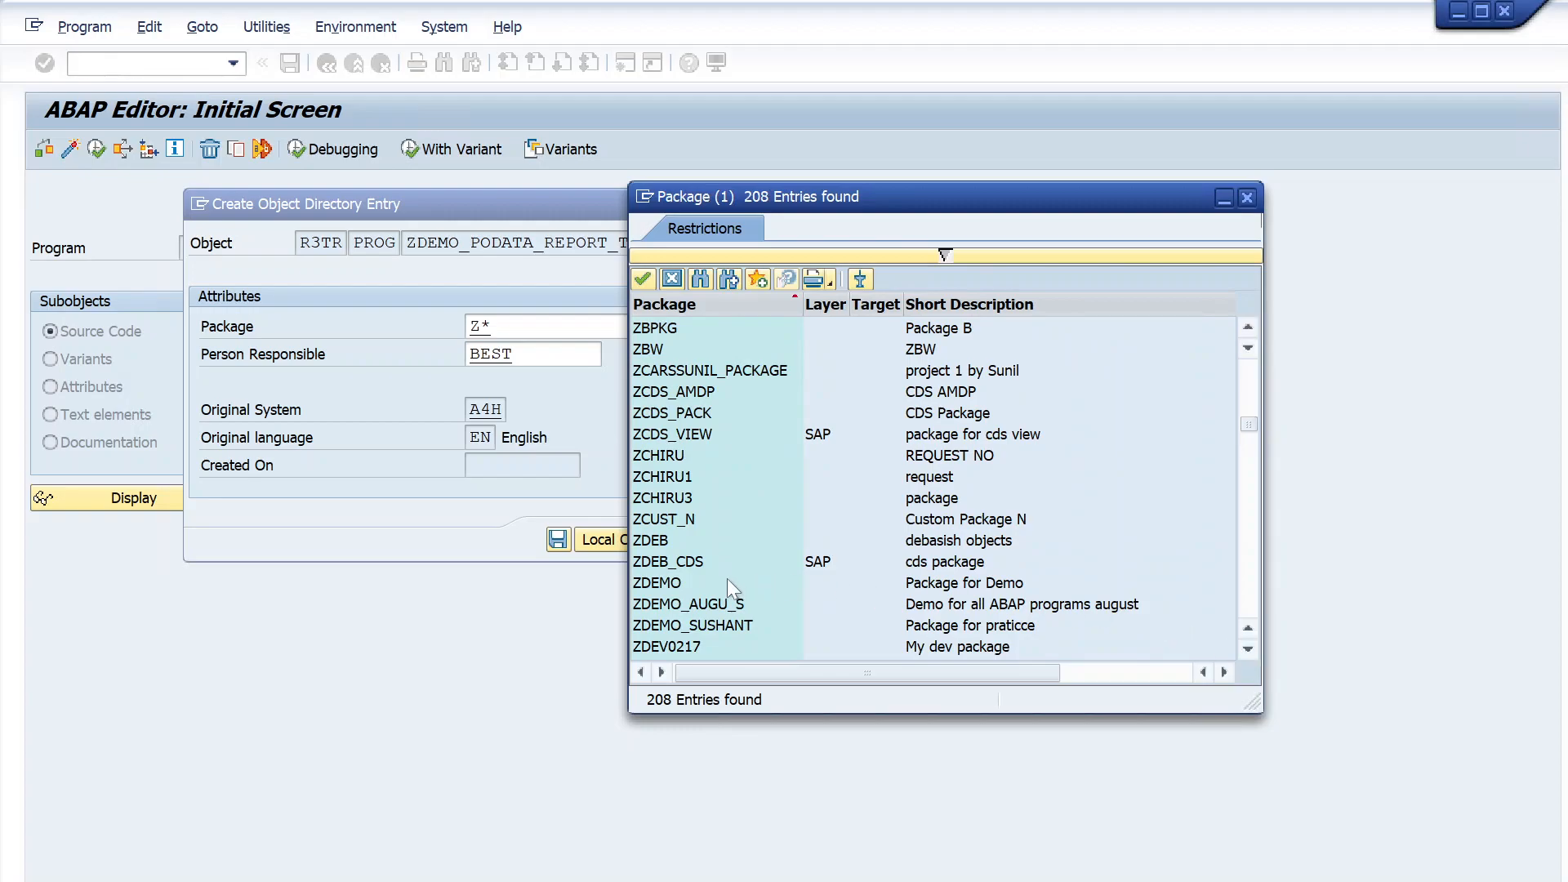
left_click(672, 588)
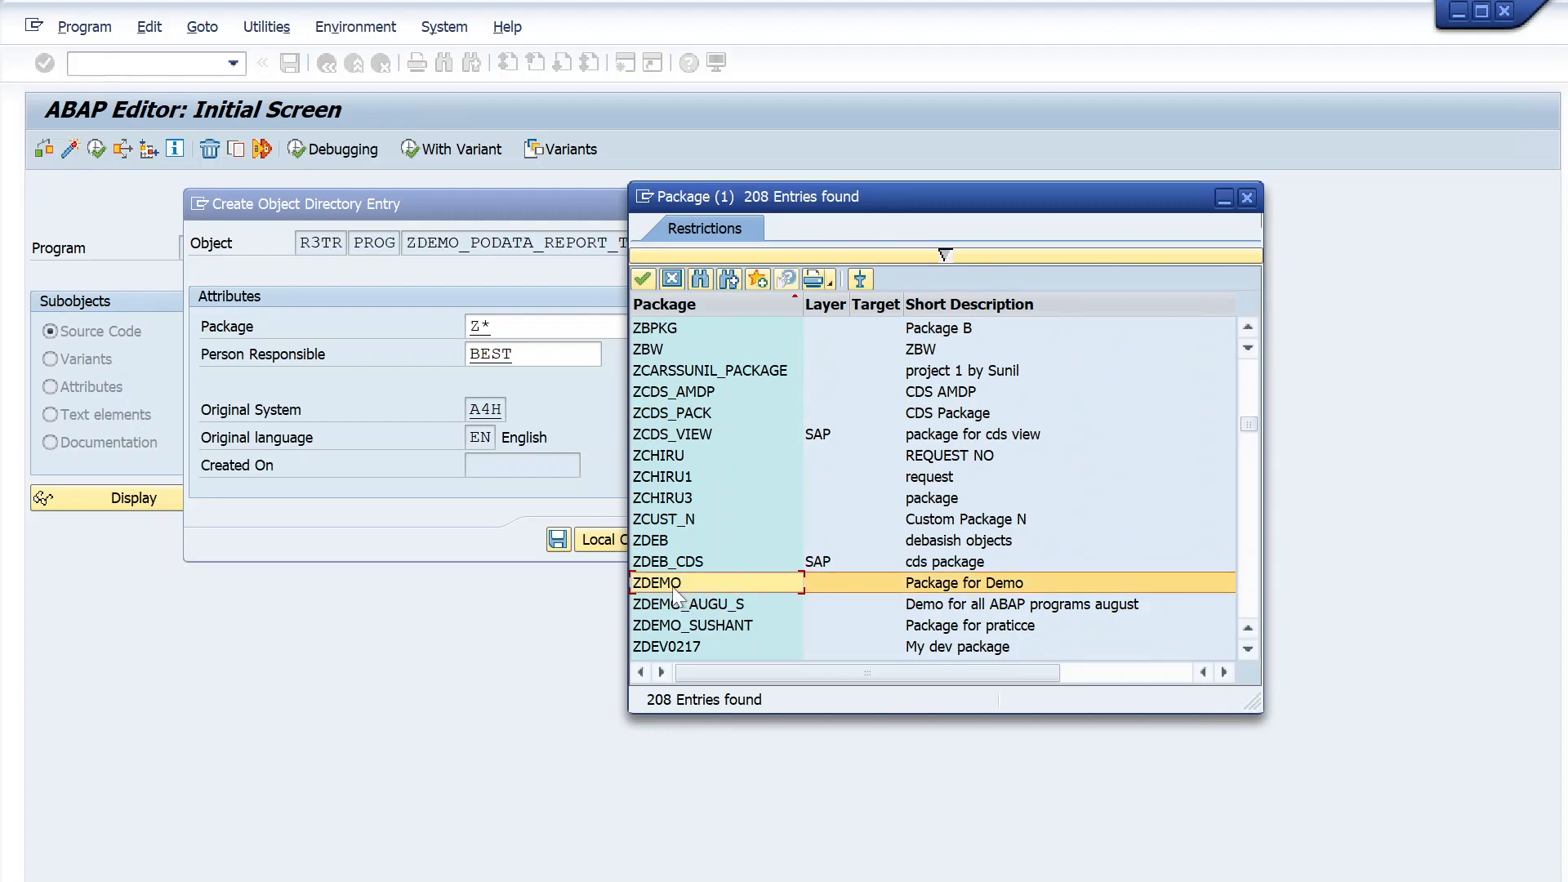
double_click(673, 588)
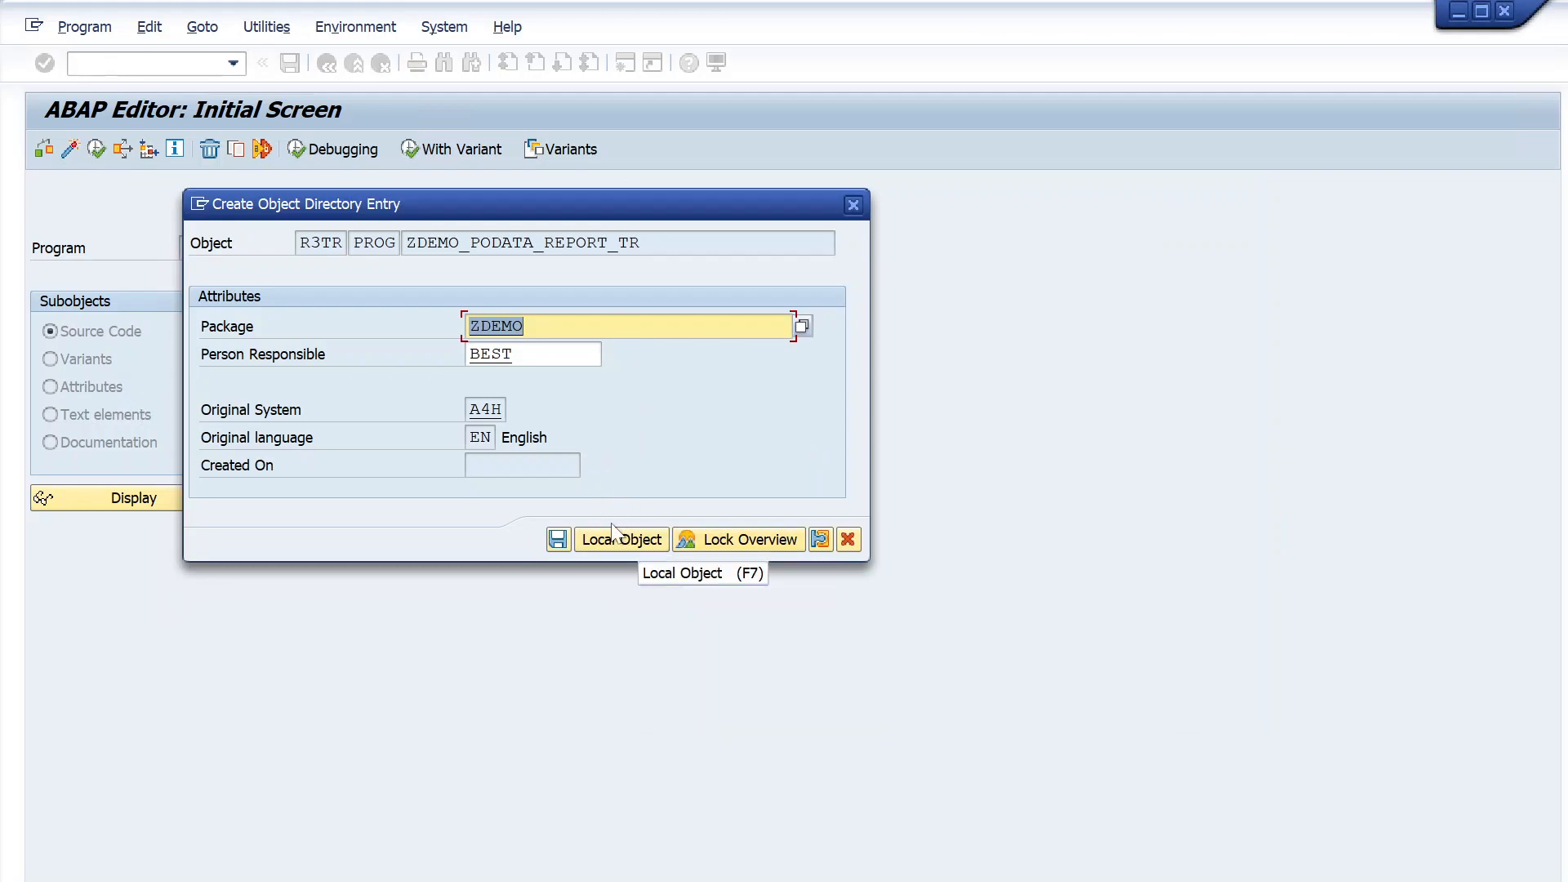
- Save the object directory entry for ZDEMO_PODATA_REPORT_TR with package ZDEMO
left_click(592, 356)
left_click(625, 328)
left_click(555, 541)
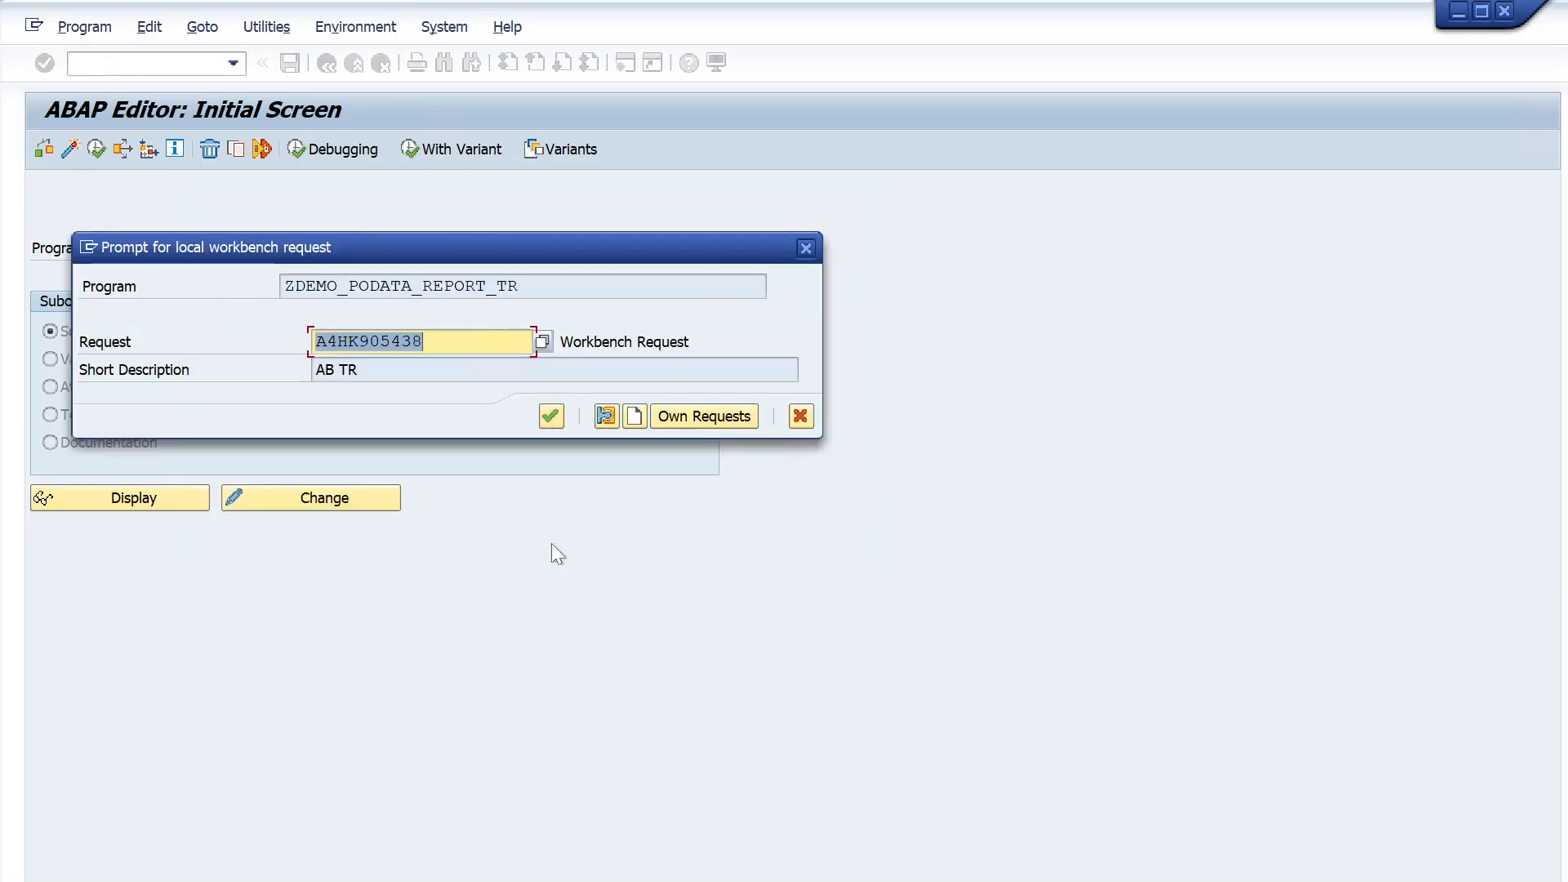
- Move the workbench request prompt for a clearer view and highlight the proposed request number to examine it
left_click_drag(447, 251, 572, 308)
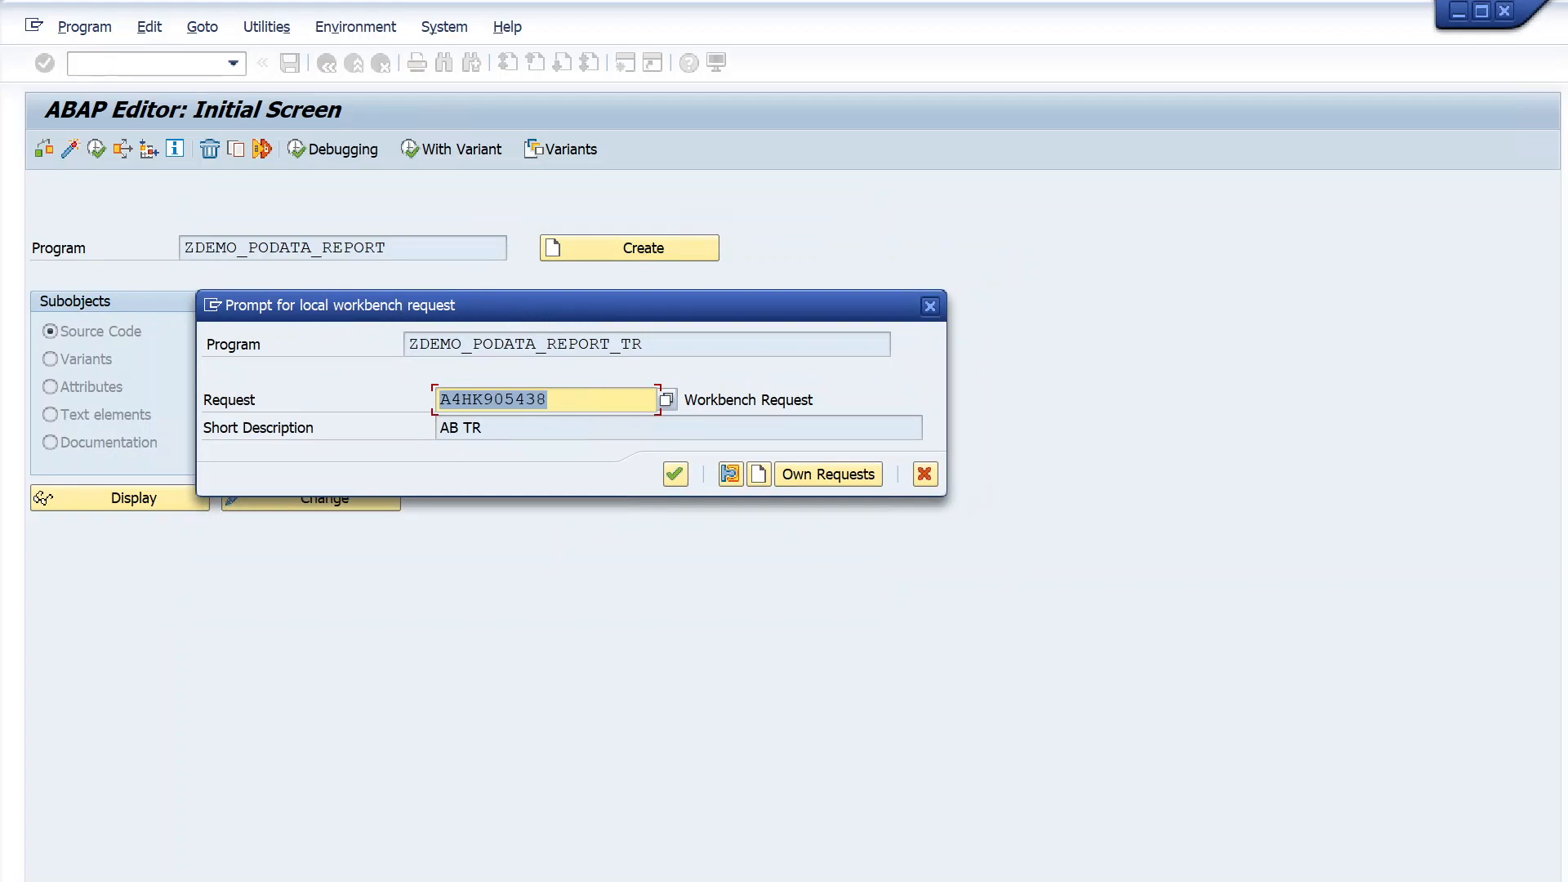
left_click(258, 399)
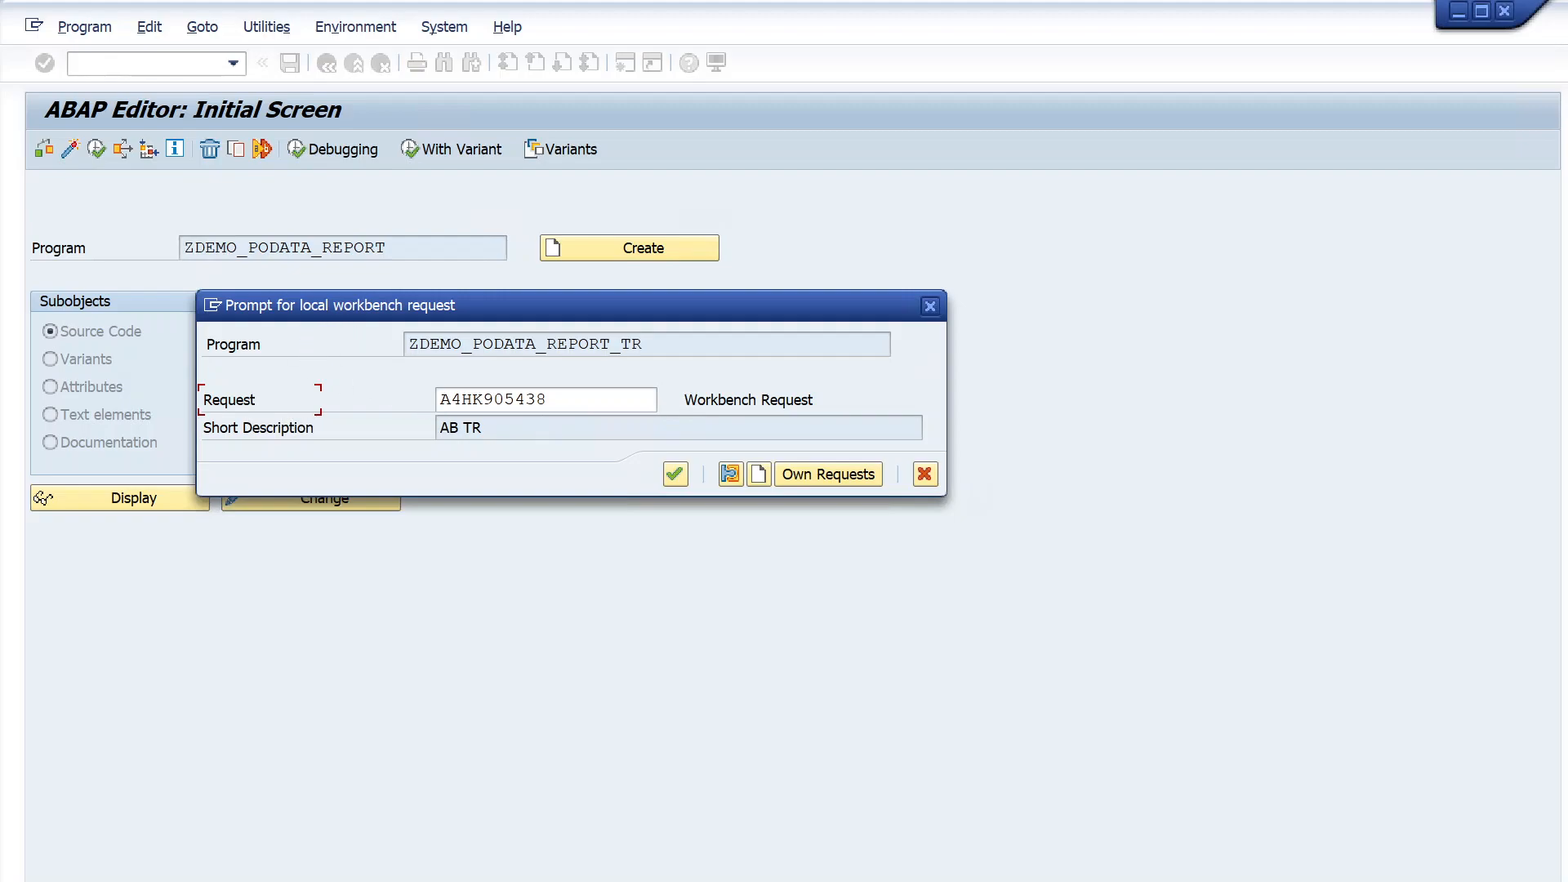
left_click_drag(549, 400, 439, 400)
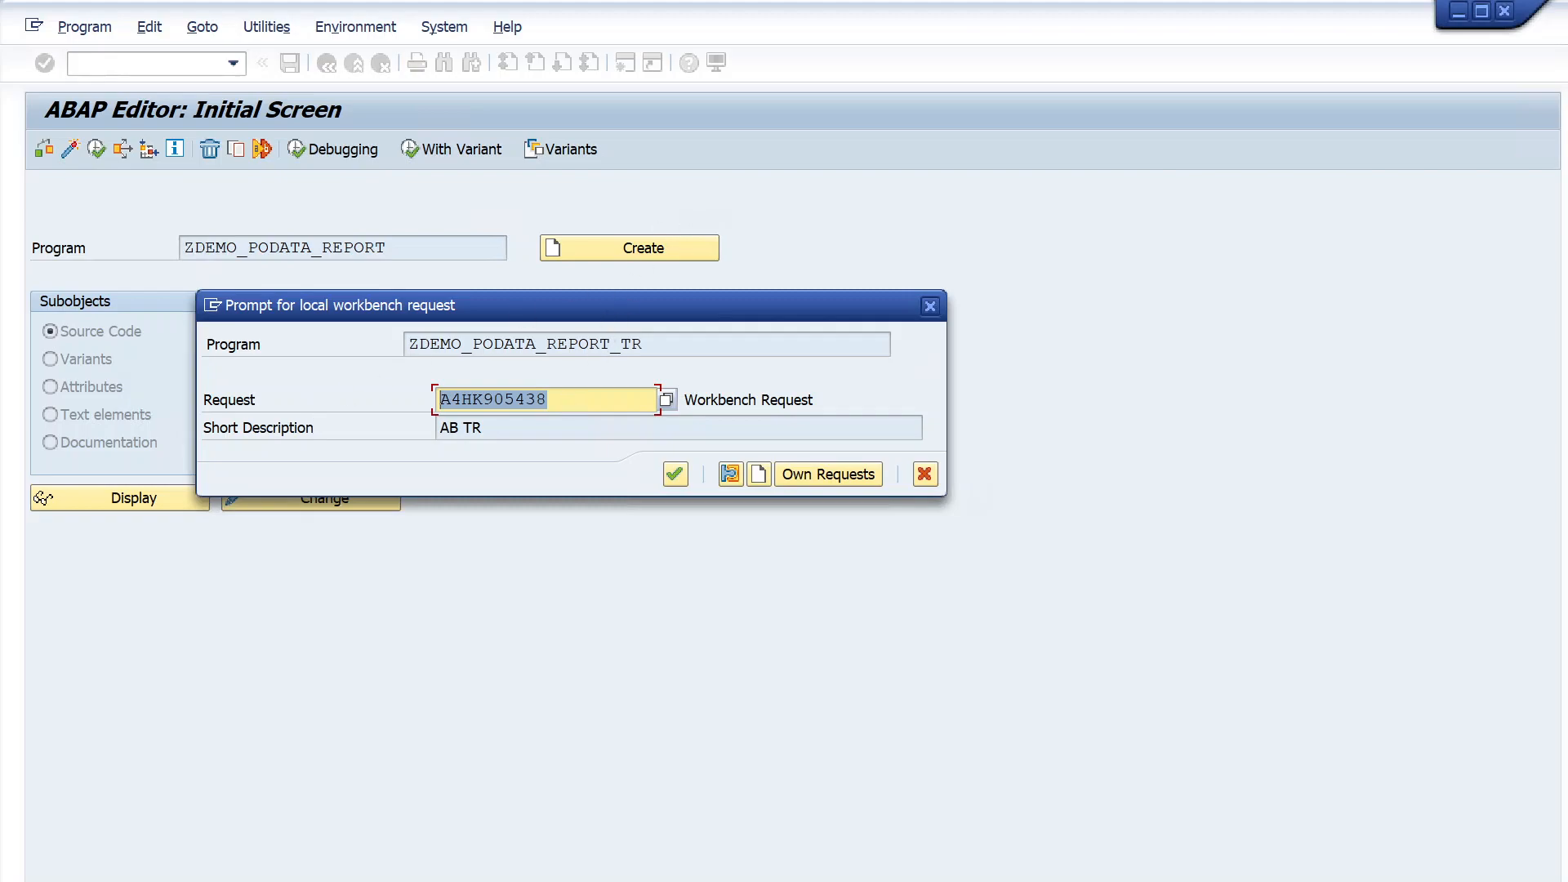
- Start a new workbench request for ZDEMO_PODATA_REPORT_TR and move its entry window clear of the request prompt
left_click(563, 400)
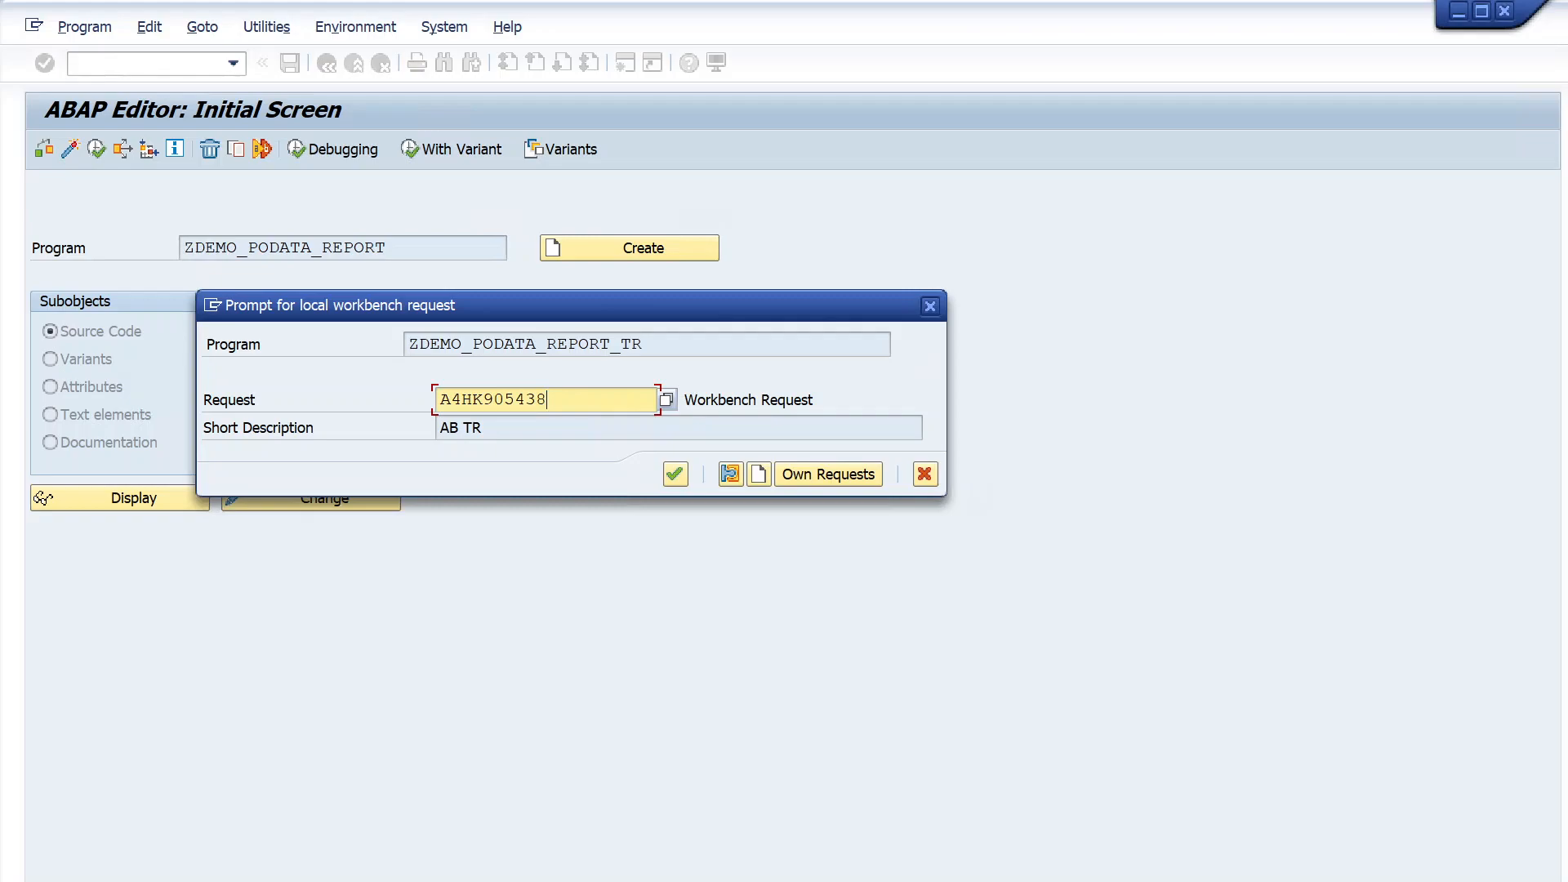
left_click(757, 474)
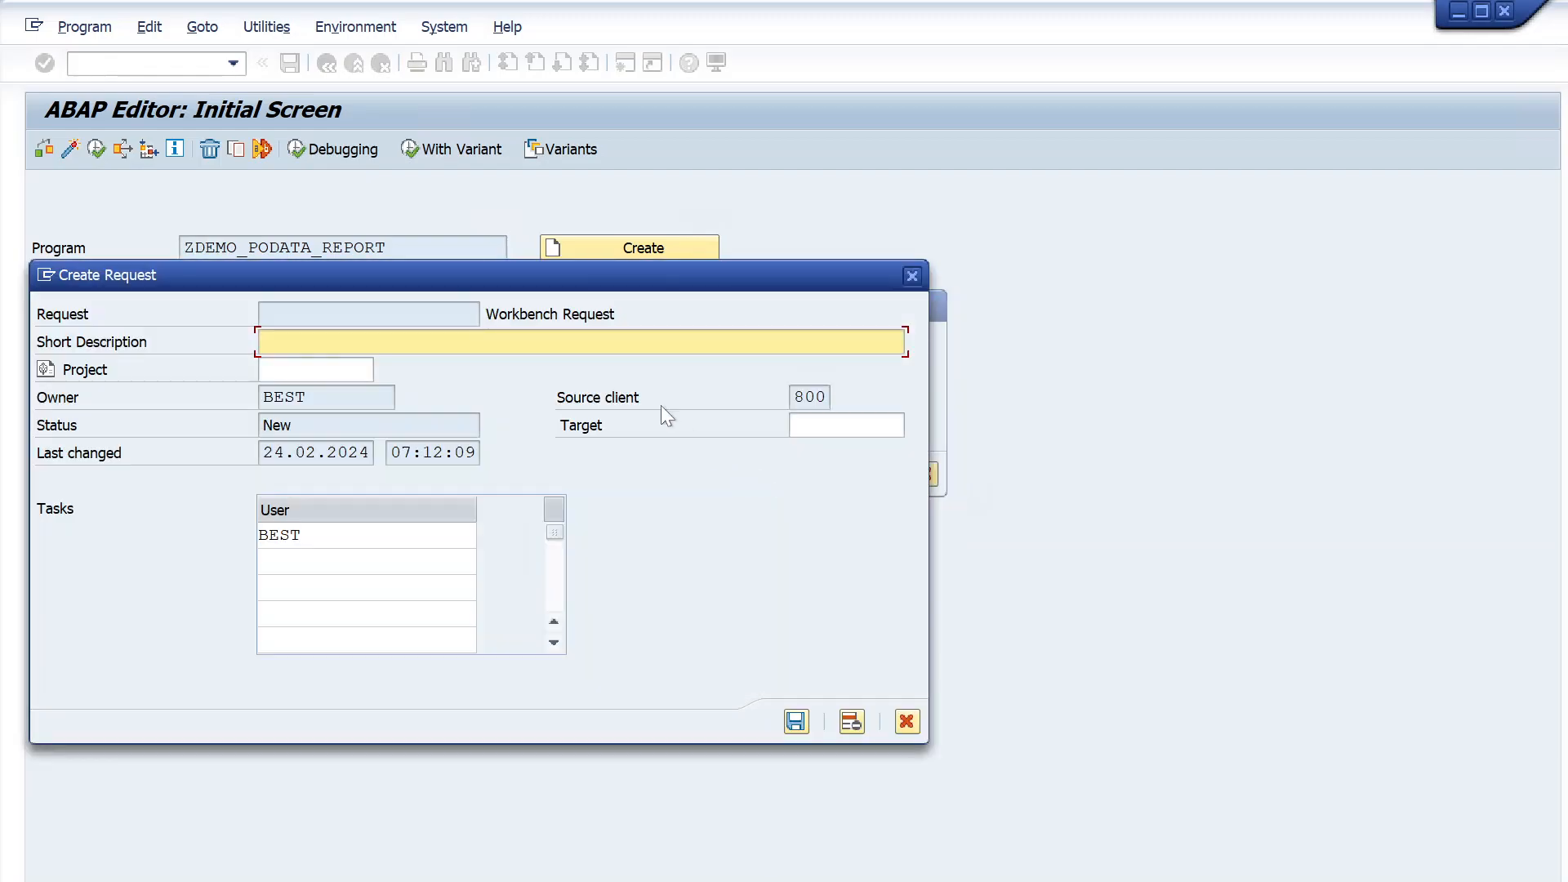
left_click_drag(548, 280, 1084, 227)
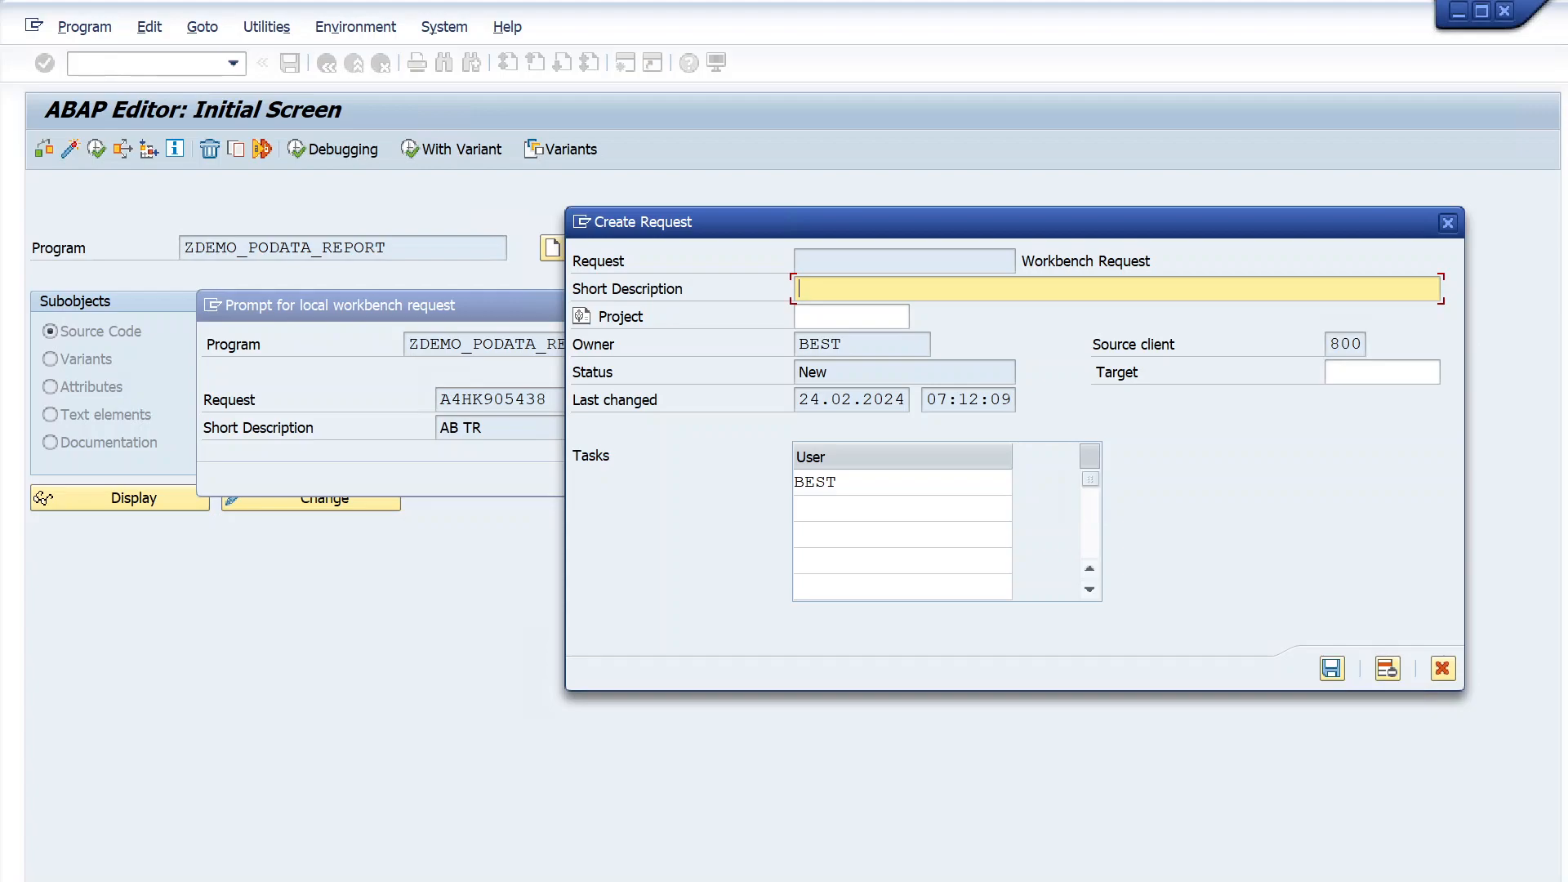
left_click_drag(942, 212, 749, 238)
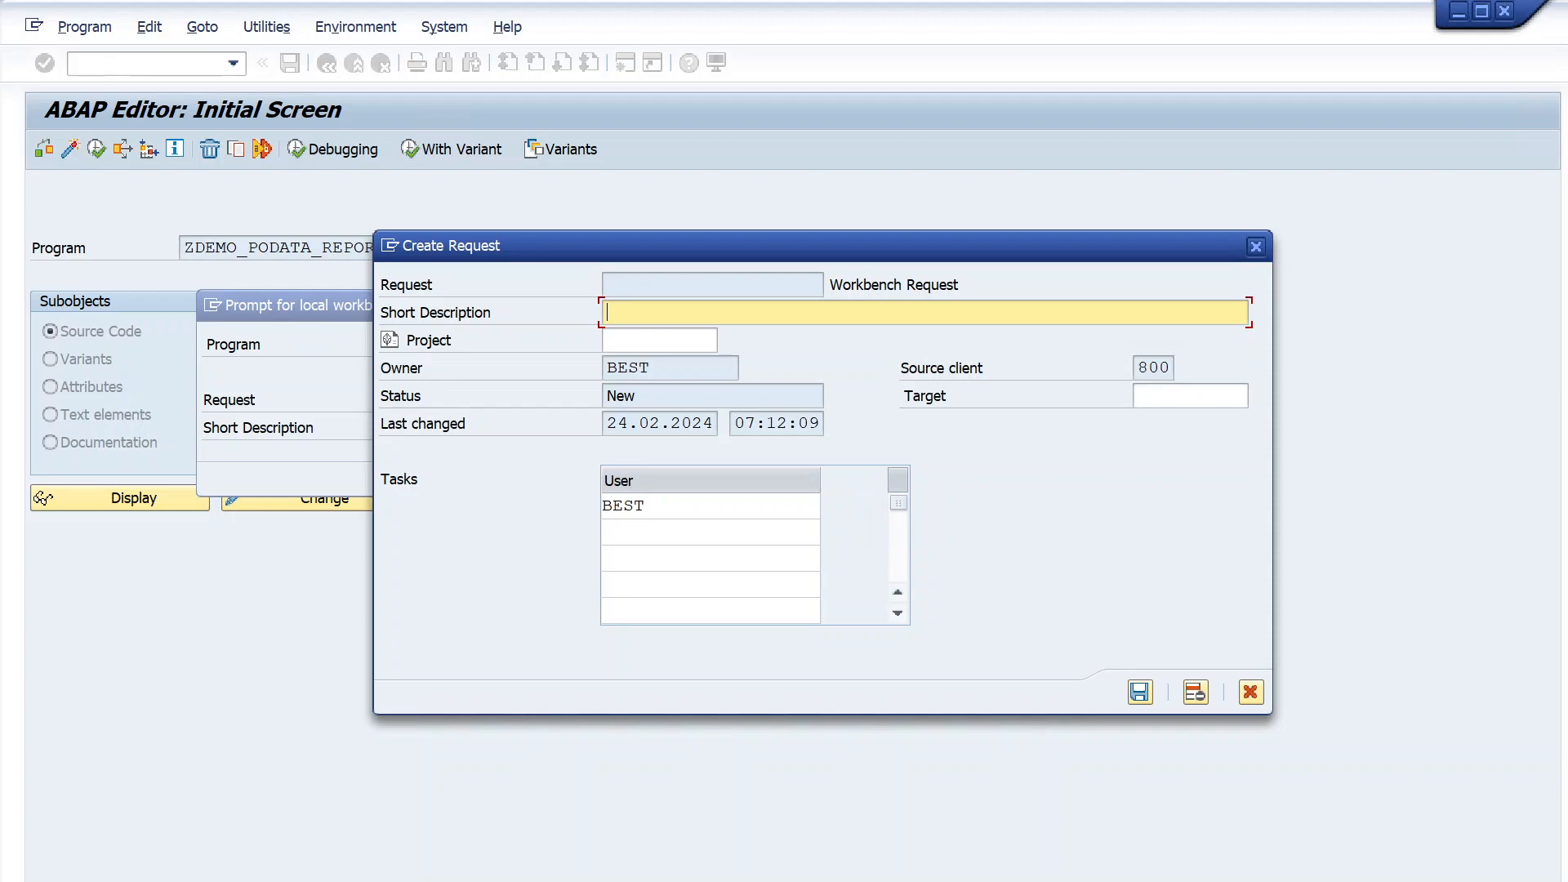
- Enter "MM/TASK-100/1/PO data report" as the new request's short description
type("MM/TASK-100/1/PO data rep")
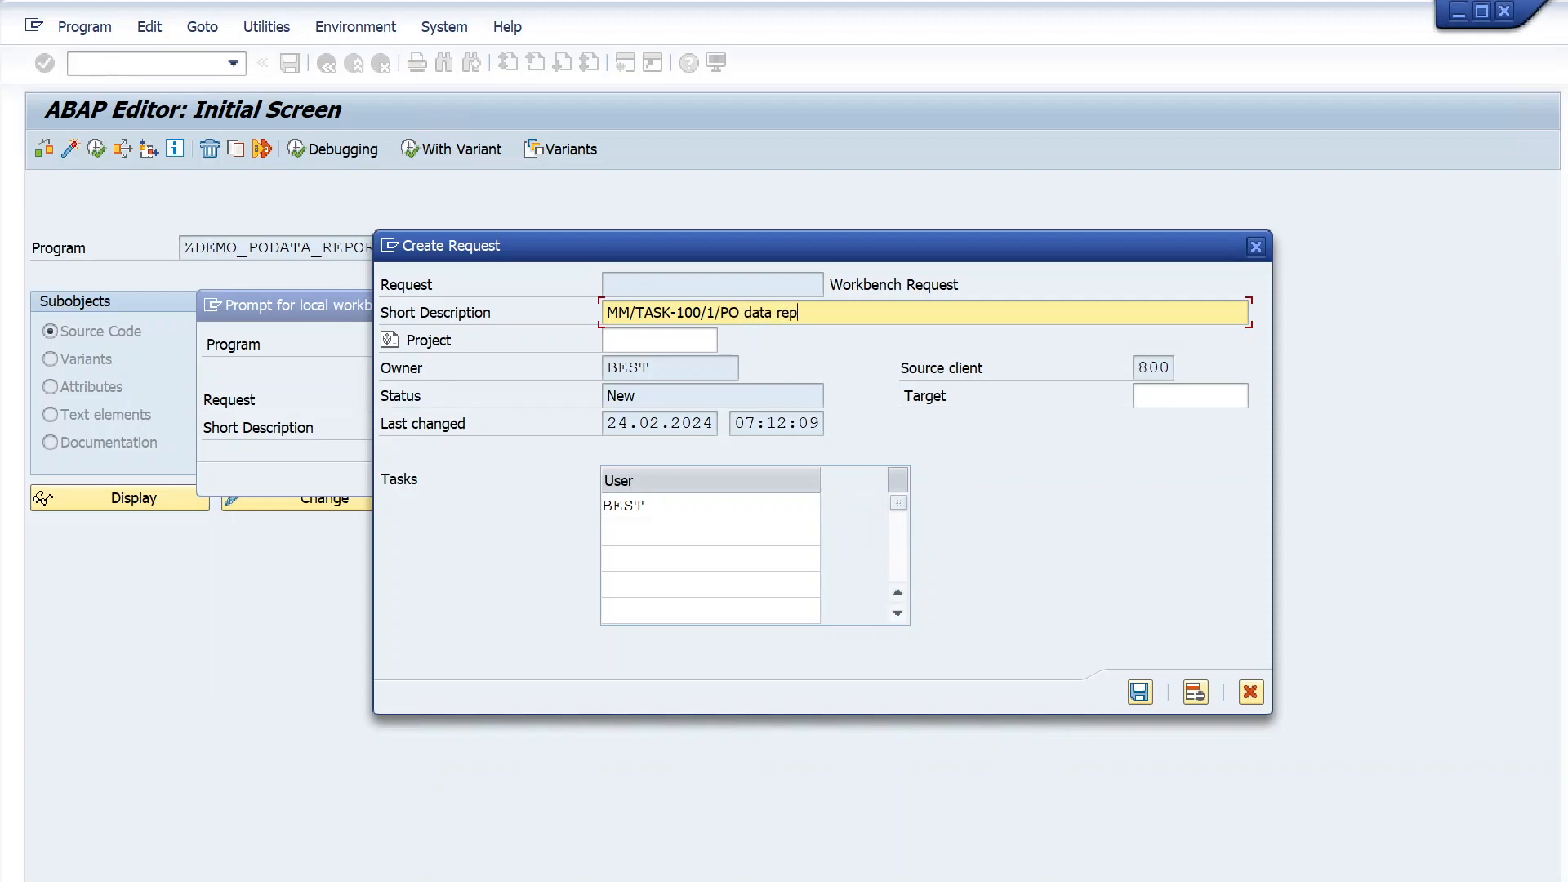
type("ort")
- View the list of projects available for the request and close it without choosing one
left_click(711, 343)
left_click(730, 344)
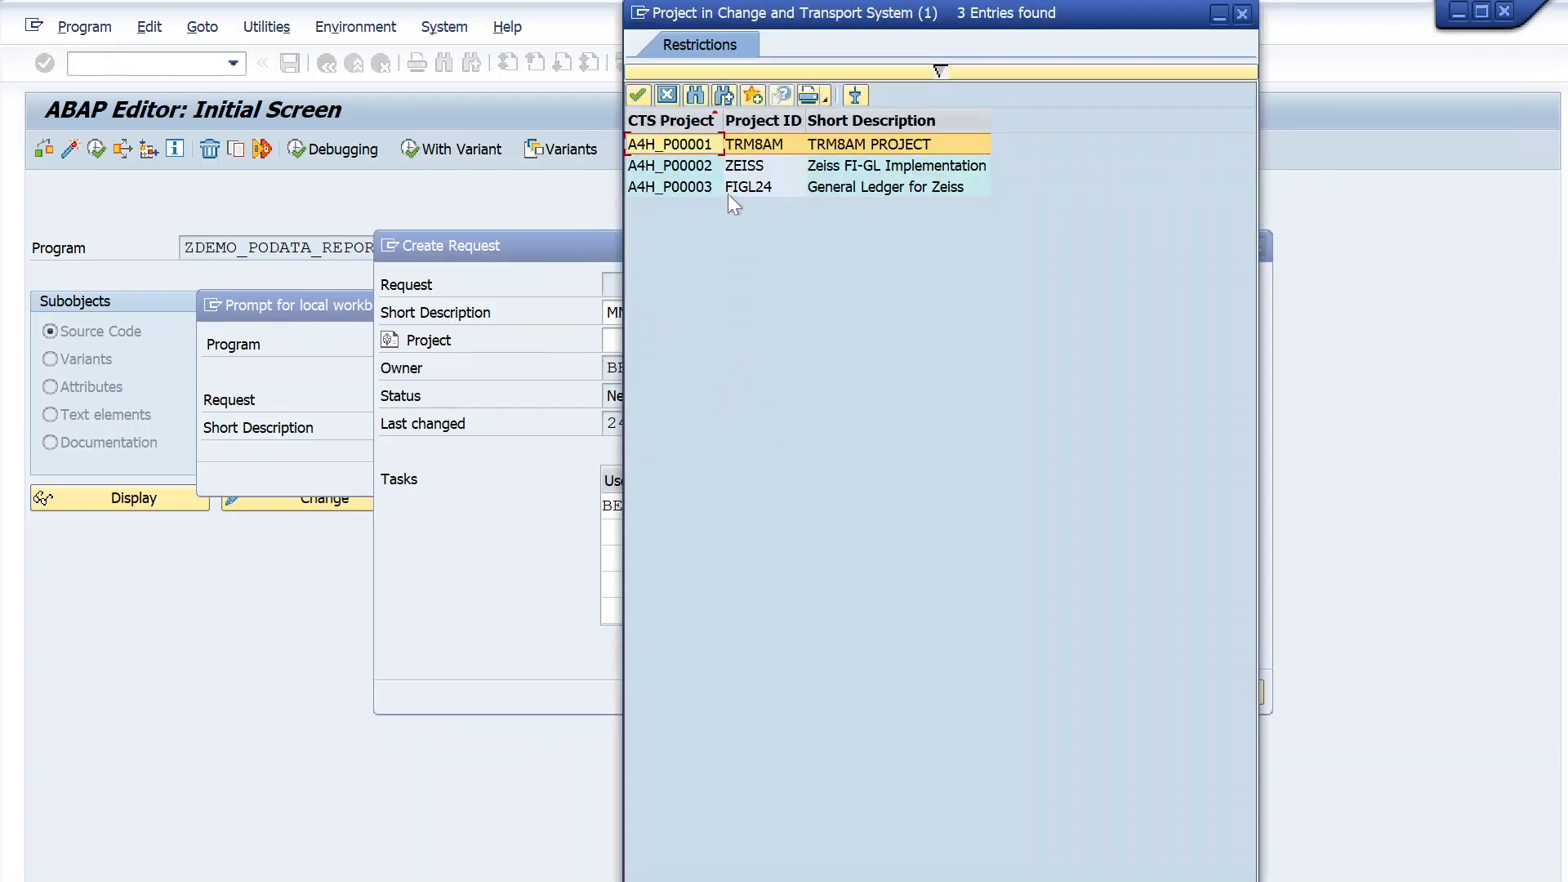
left_click(1241, 14)
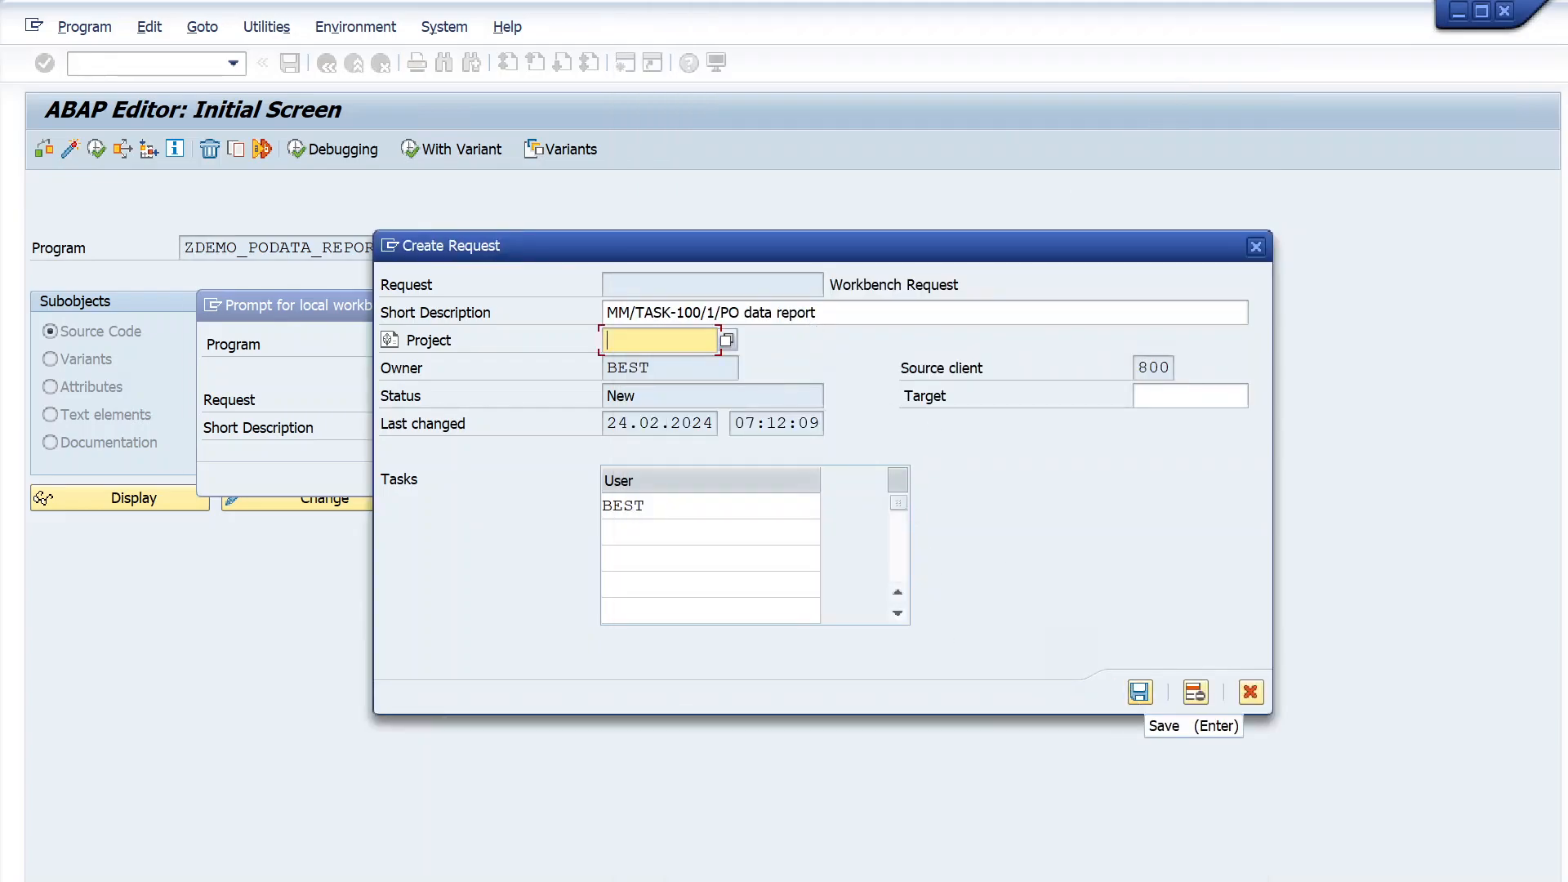
- Save the new workbench request, highlight its number, and confirm it for ZDEMO_PODATA_REPORT_TR
left_click(1138, 692)
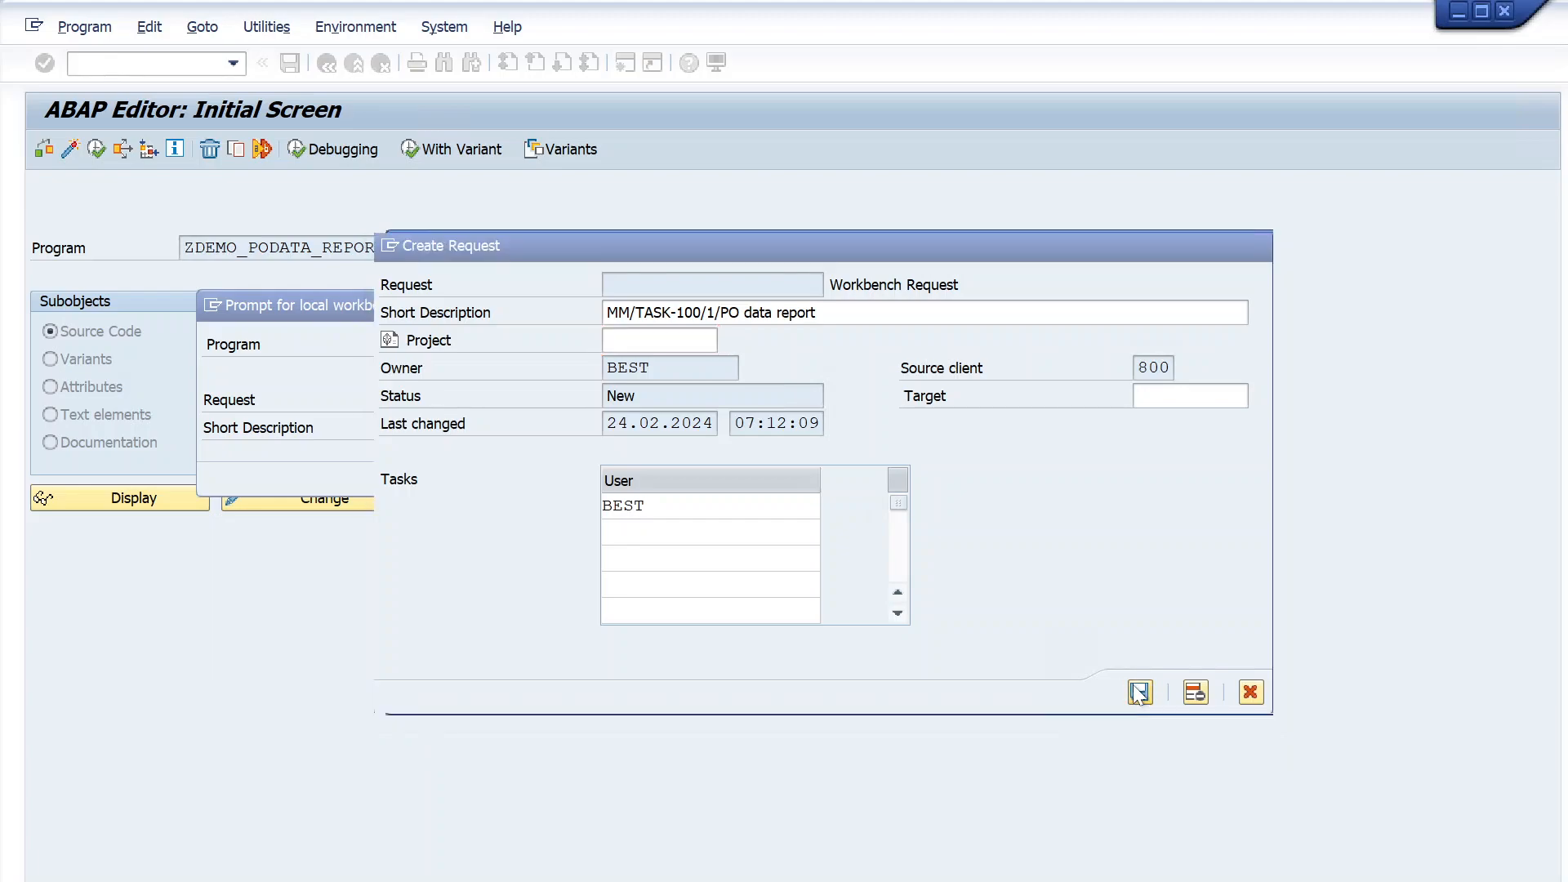
left_click_drag(601, 306, 729, 211)
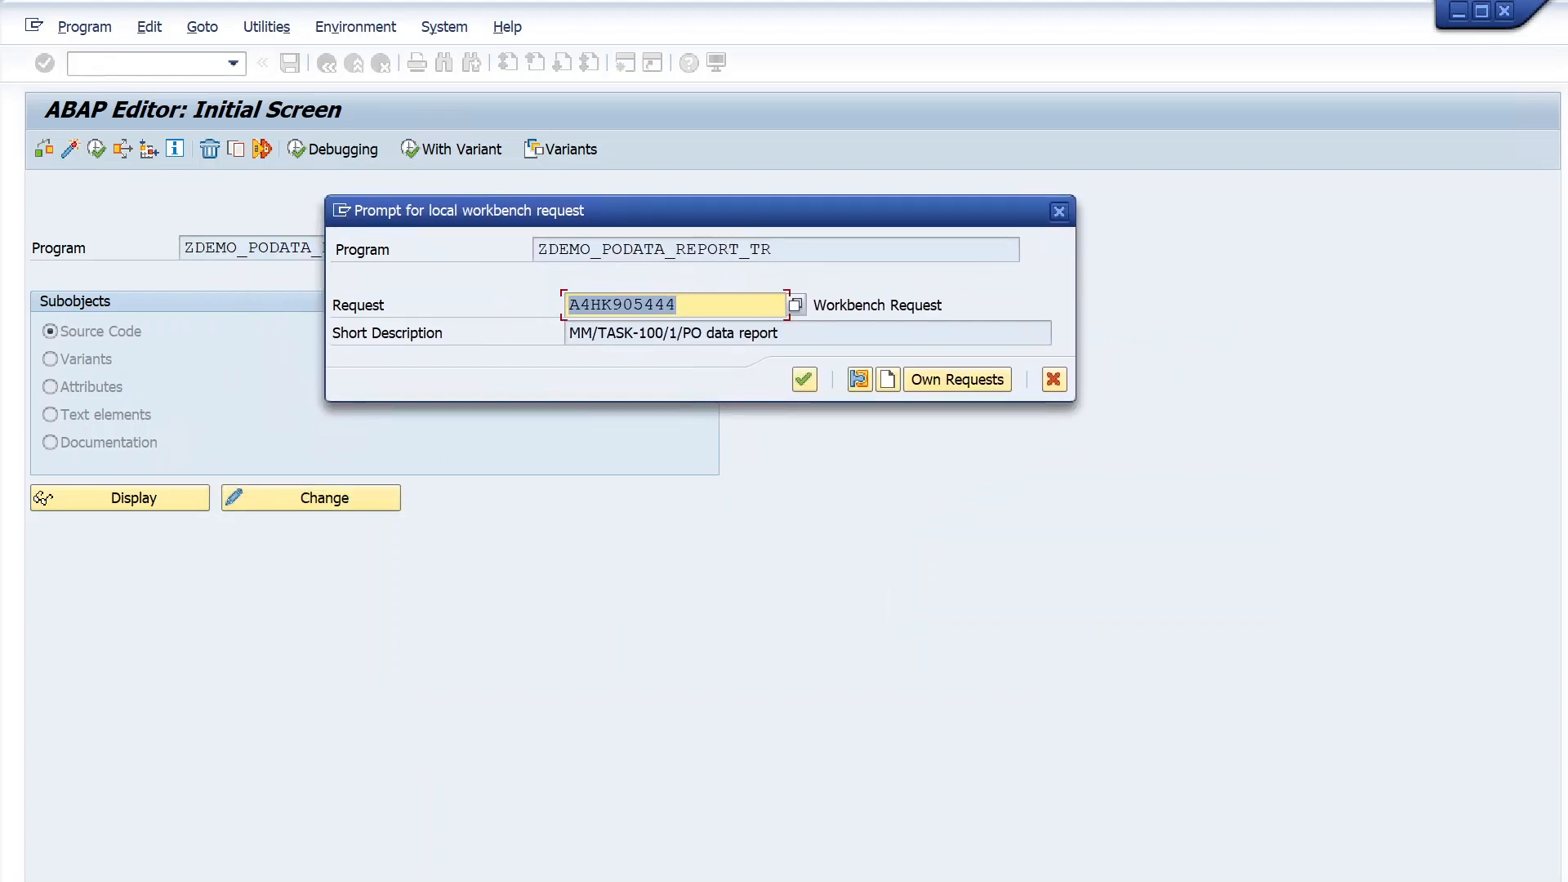
double_click(621, 304)
left_click(613, 305)
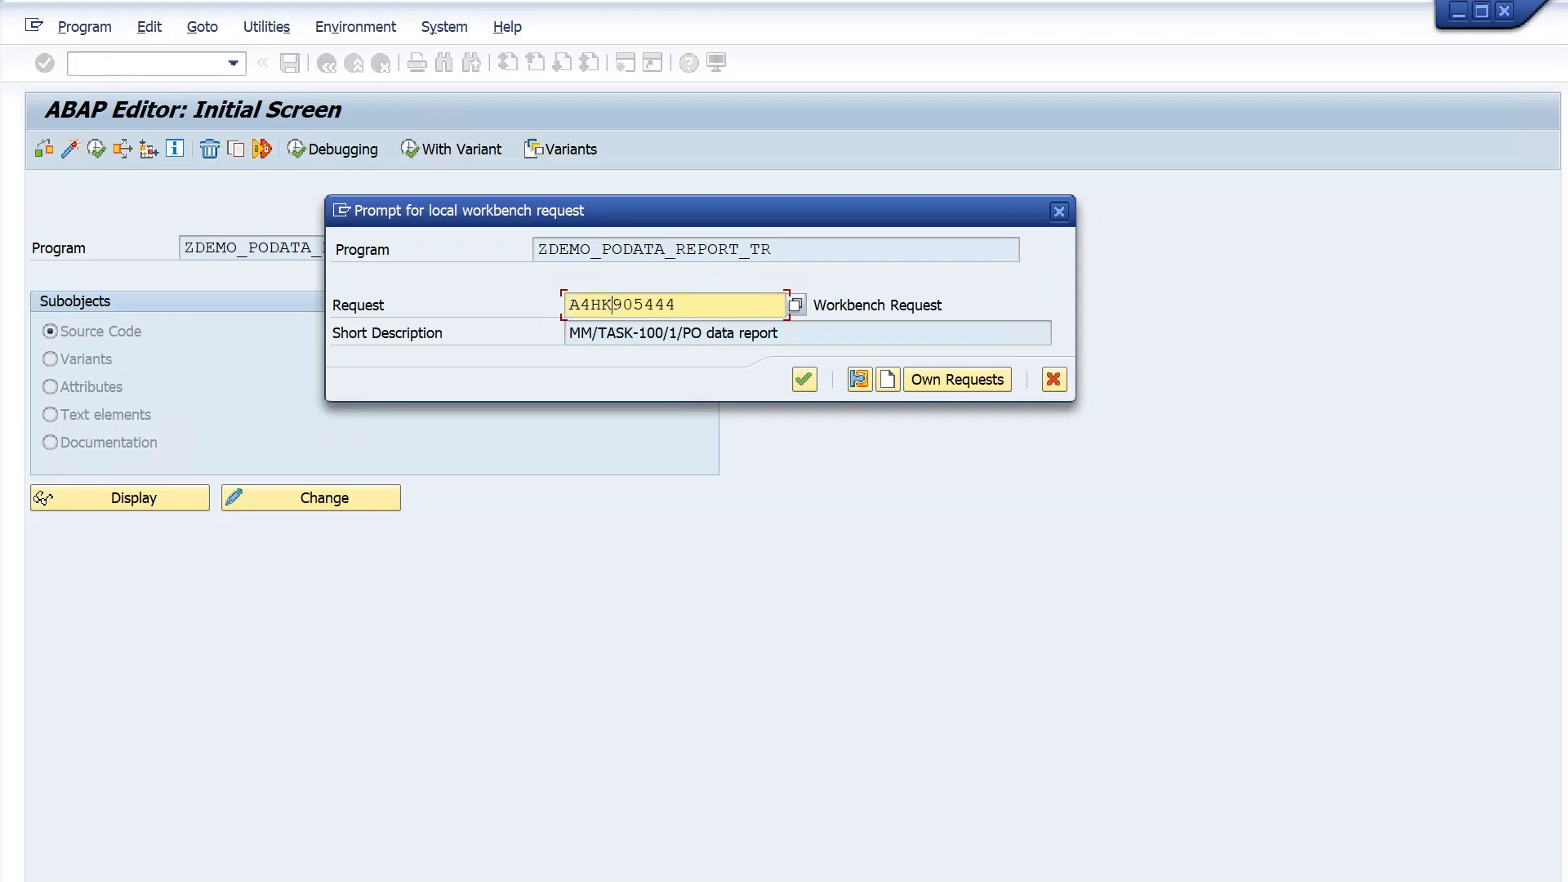
double_click(613, 305)
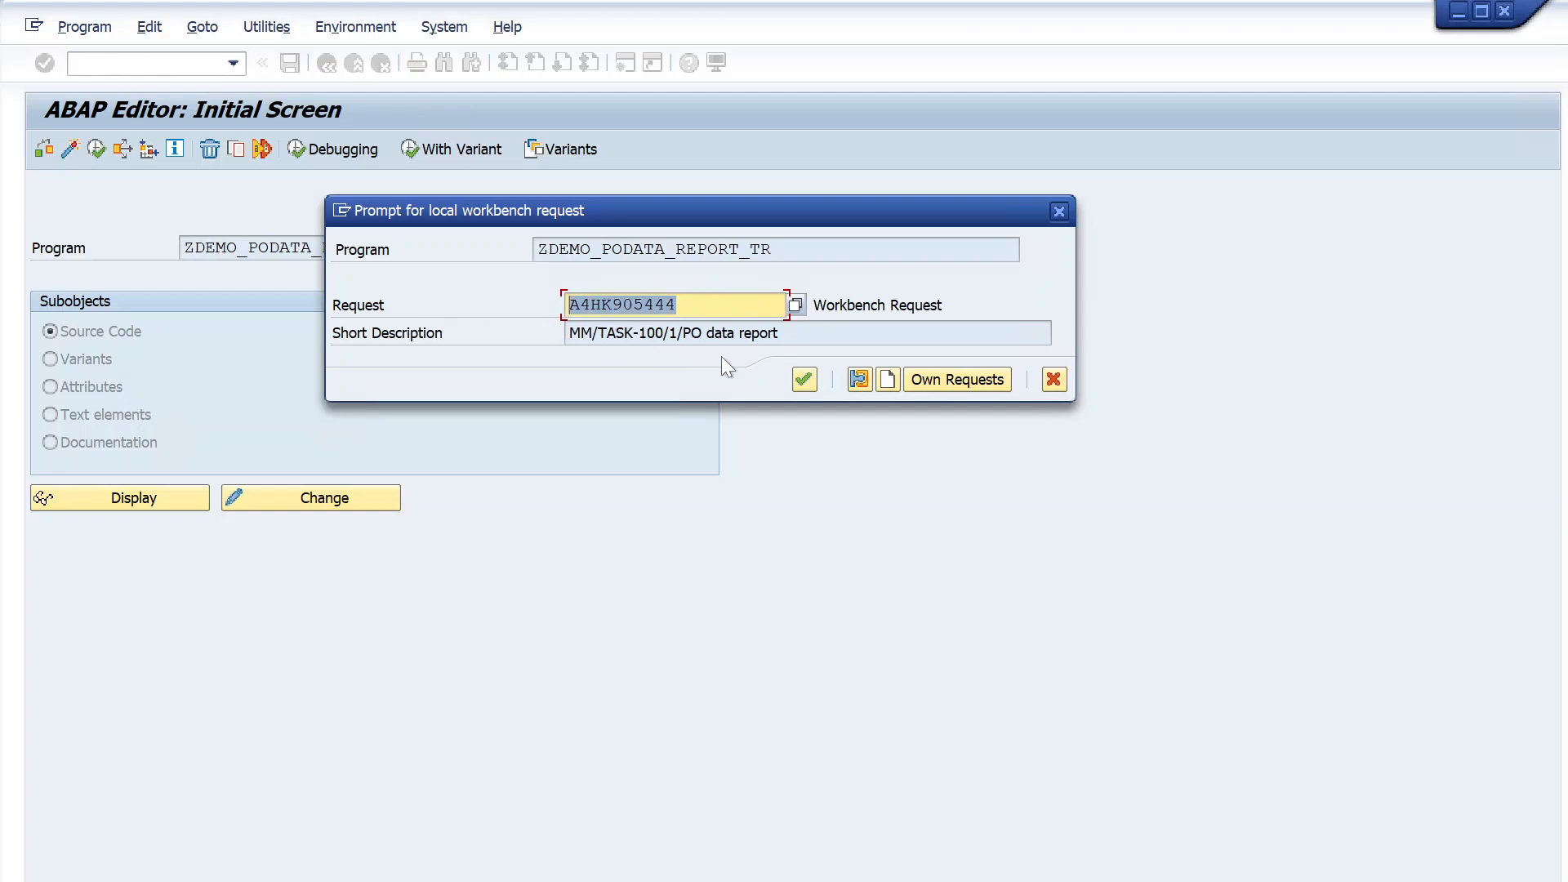
left_click(798, 384)
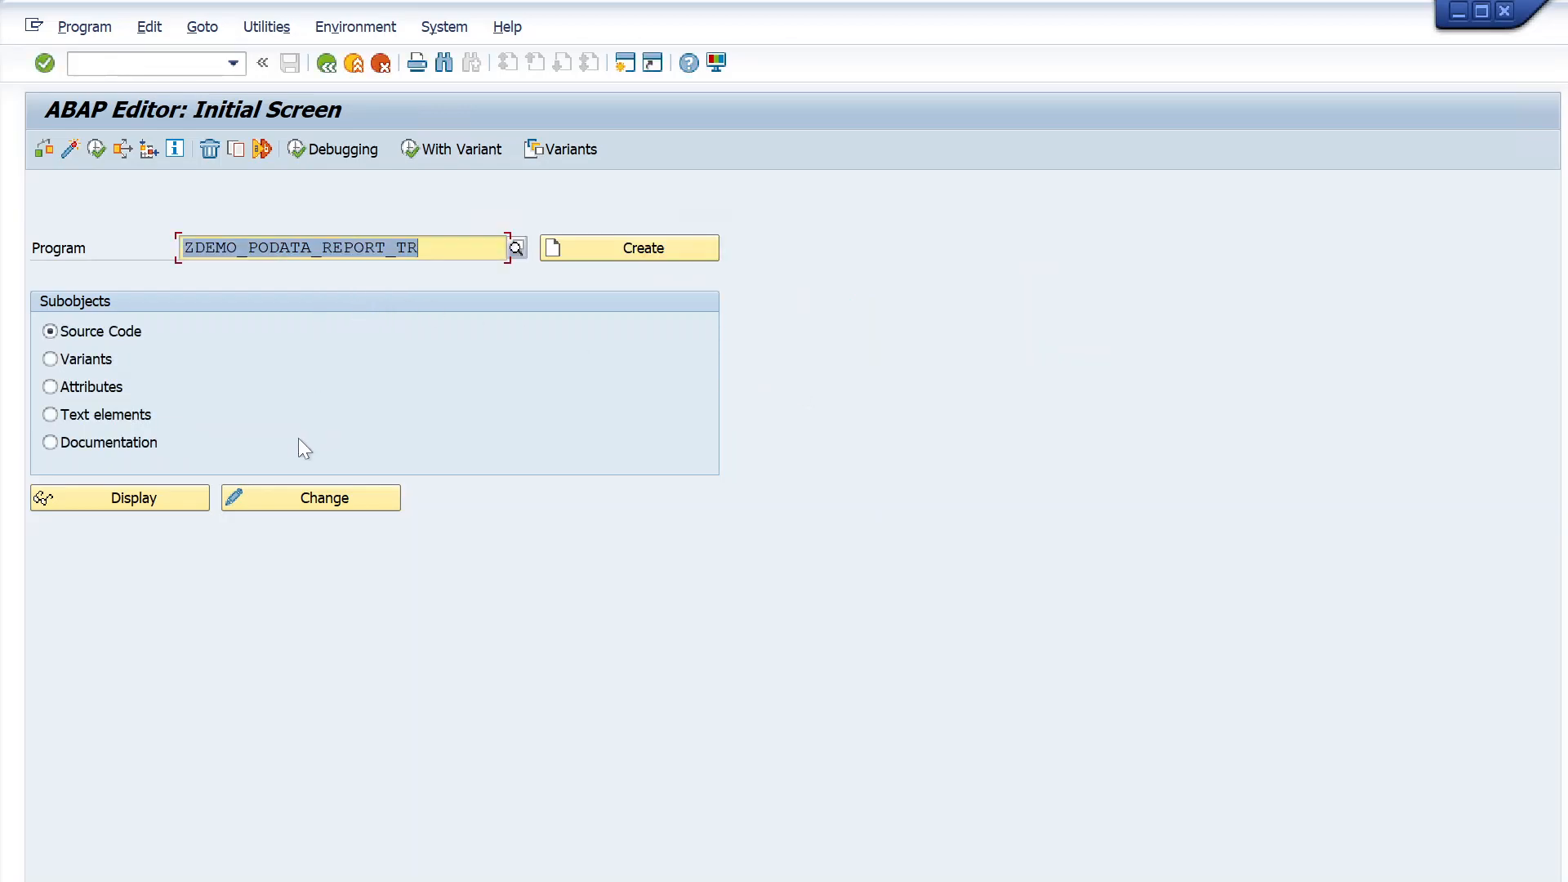
- Open the source code of ZDEMO_PODATA_REPORT_TR for changing and activate the program
left_click(279, 496)
left_click(237, 153)
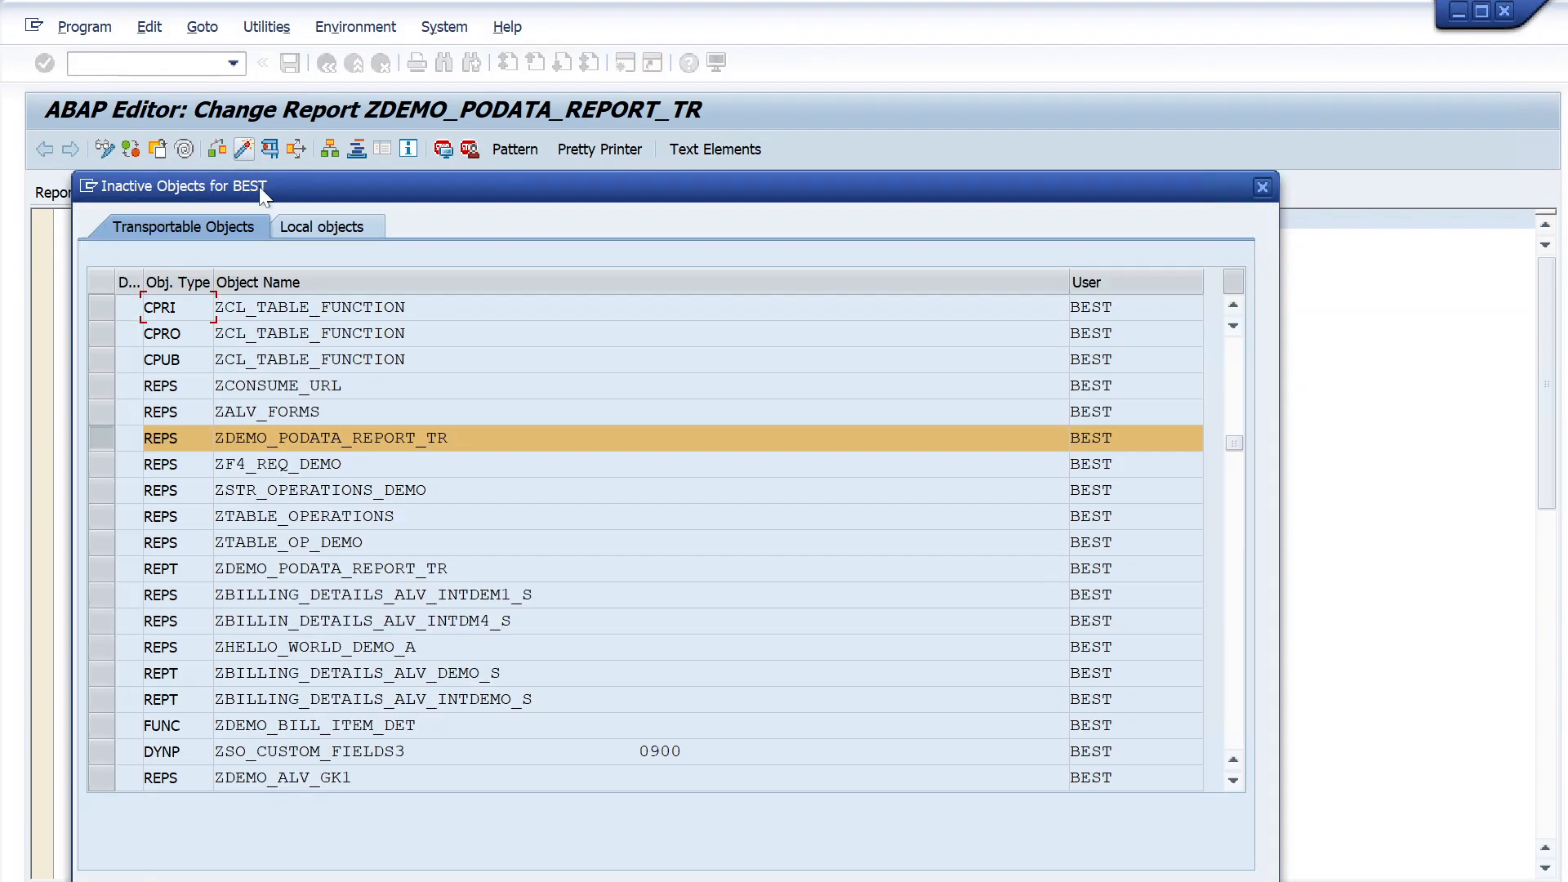
key("Return")
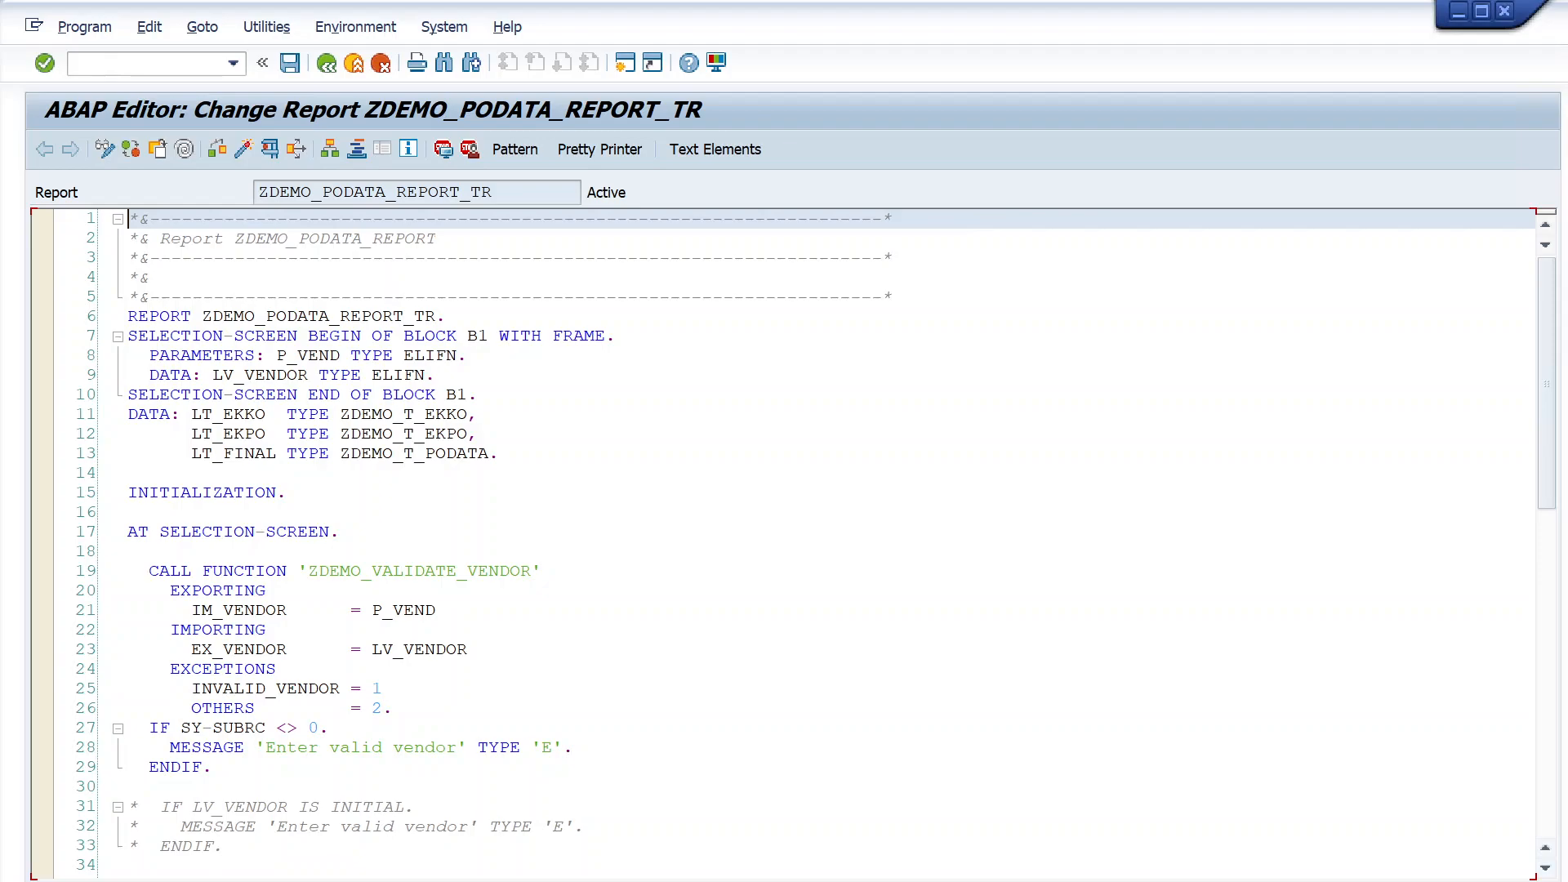
- Examine the request number and text in the program's version management with both columns widened, and return to the source code
scroll(785, 540, "down", 7)
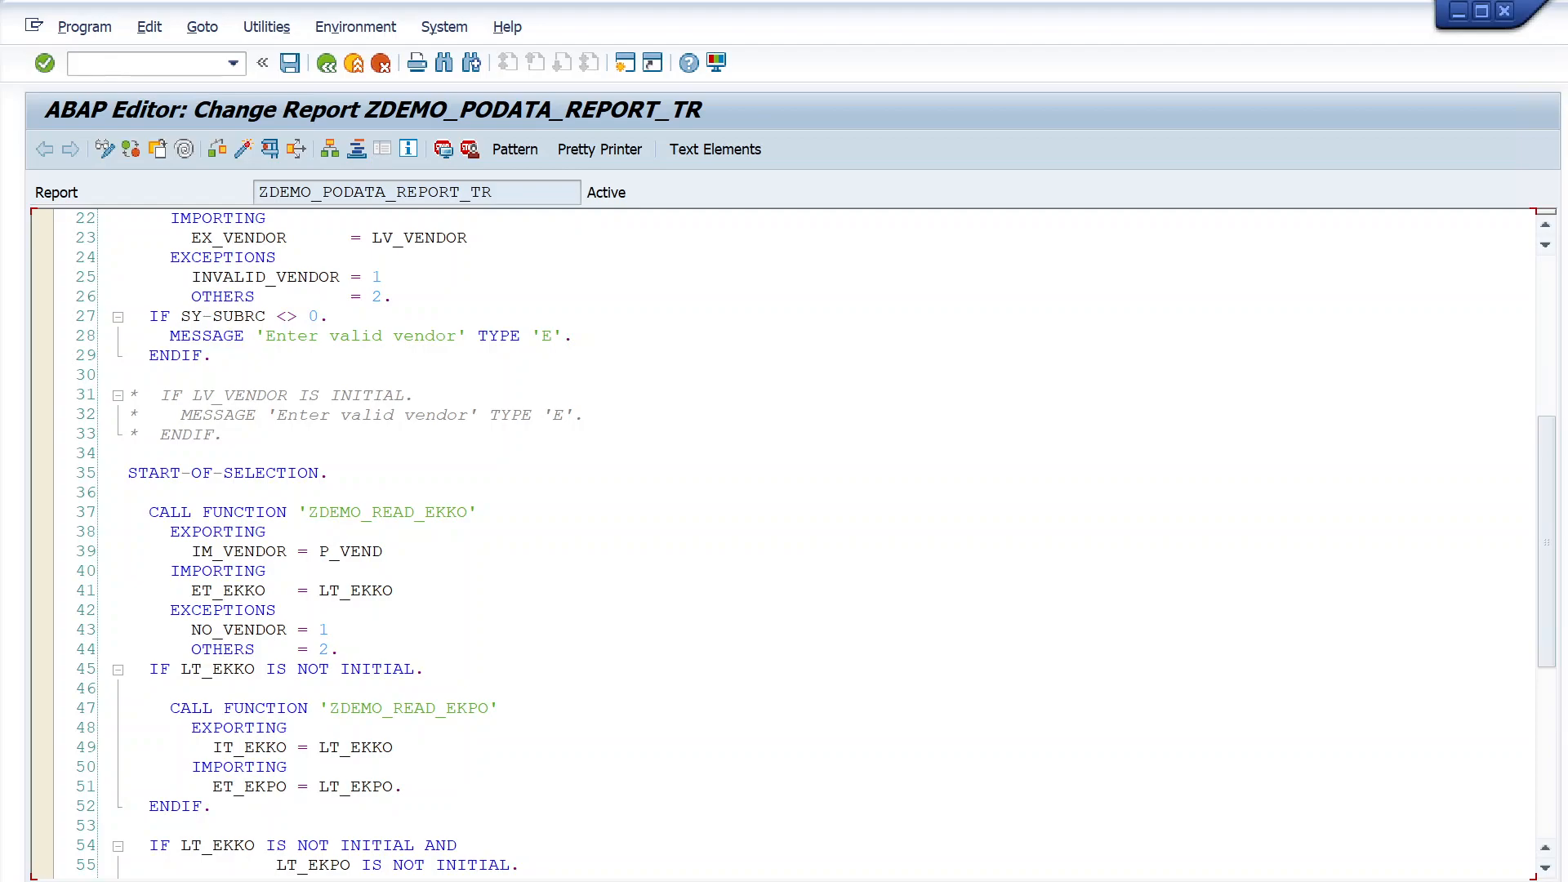
left_click(266, 27)
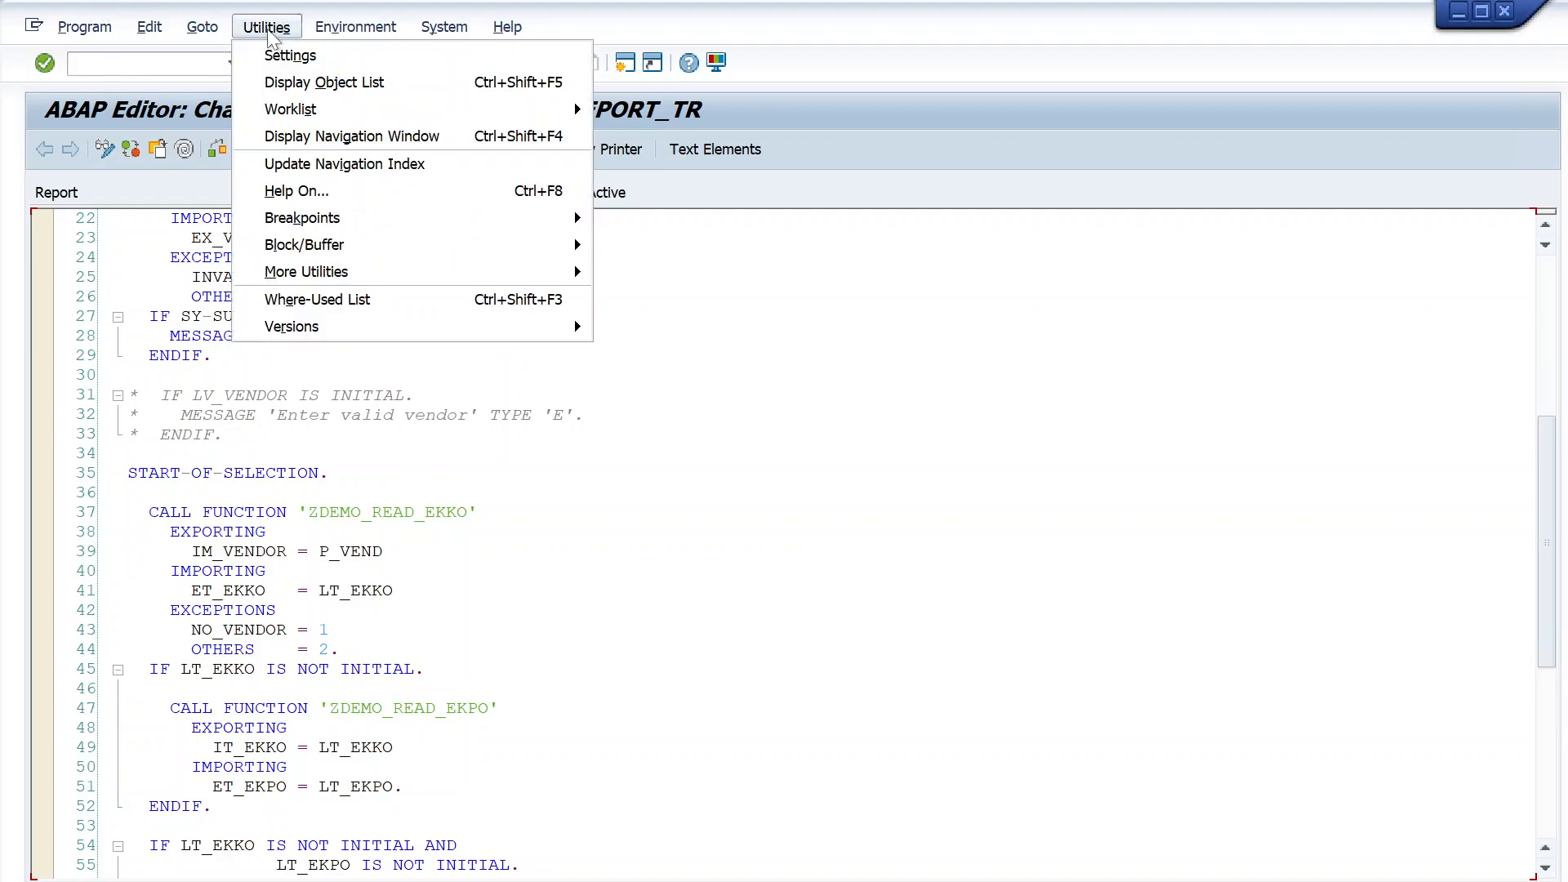
mouse_move(396, 325)
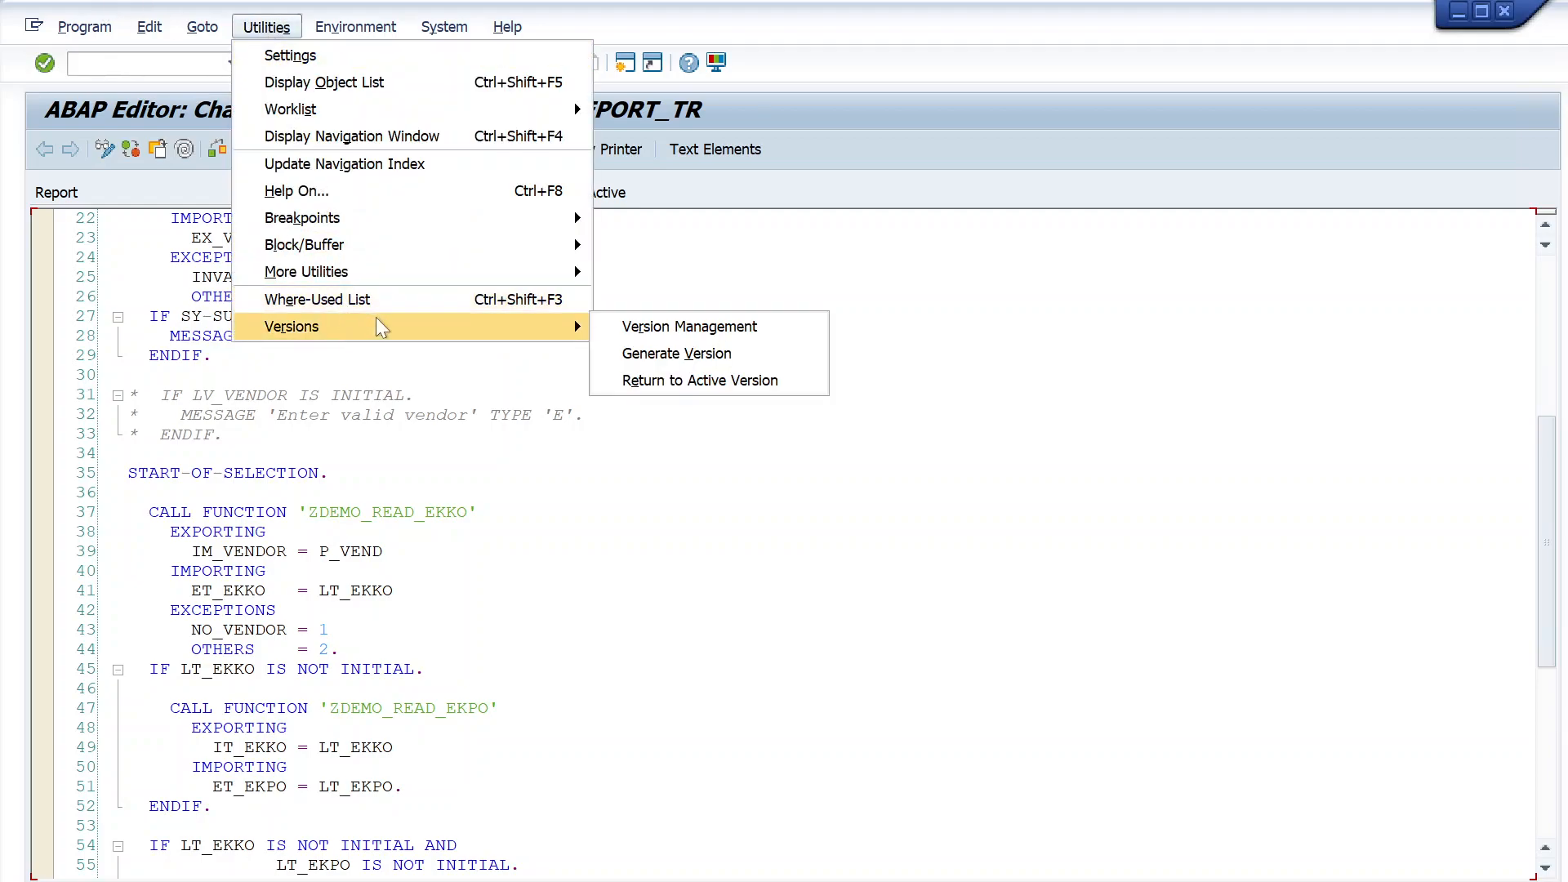
left_click(634, 329)
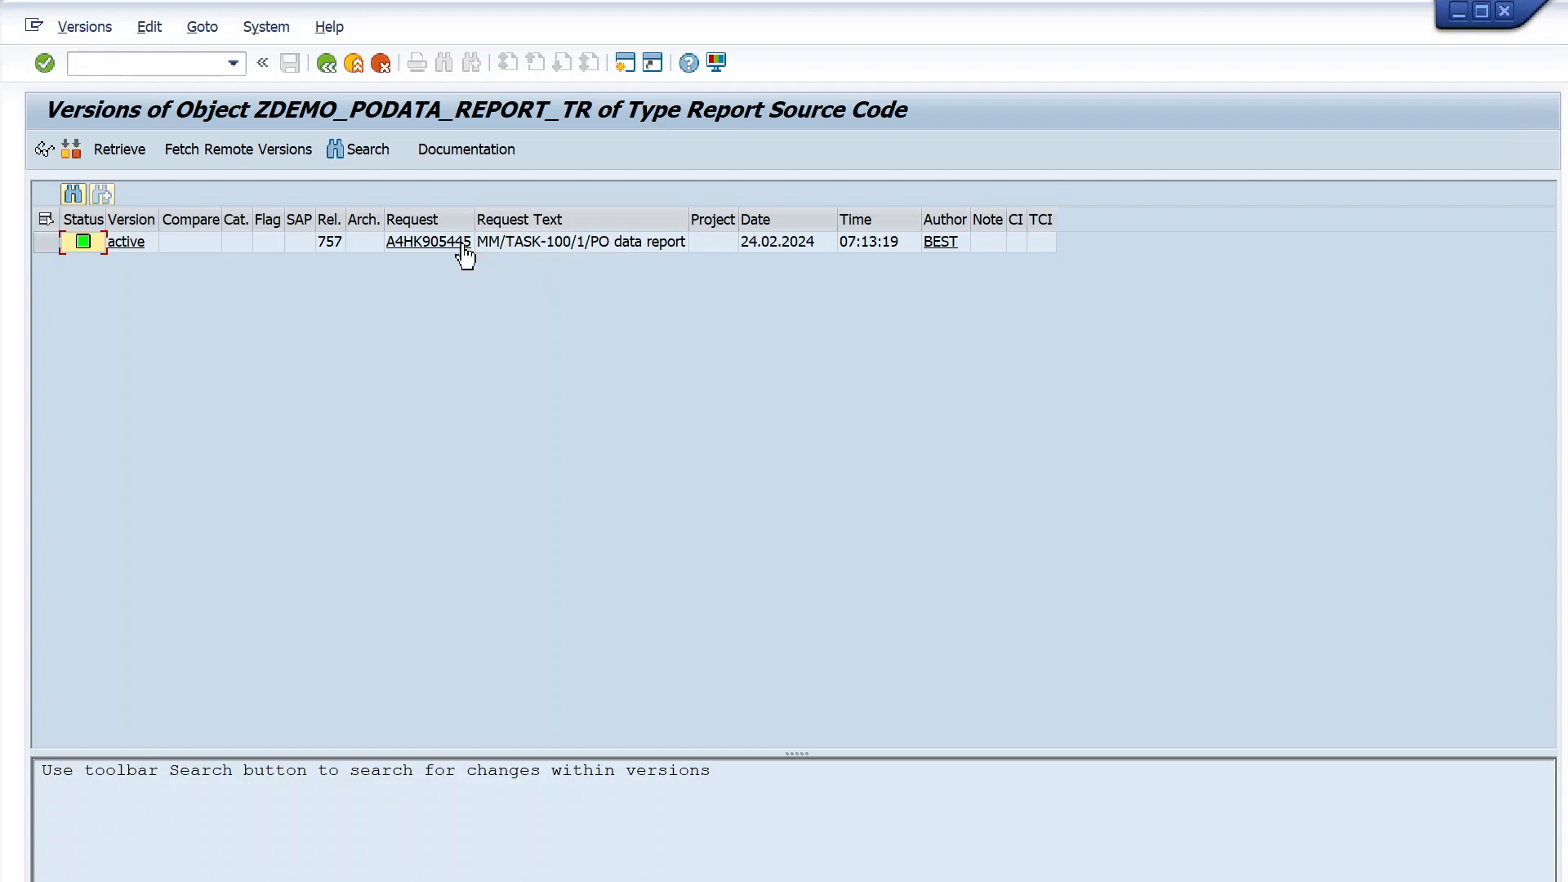
left_click_drag(474, 219, 504, 222)
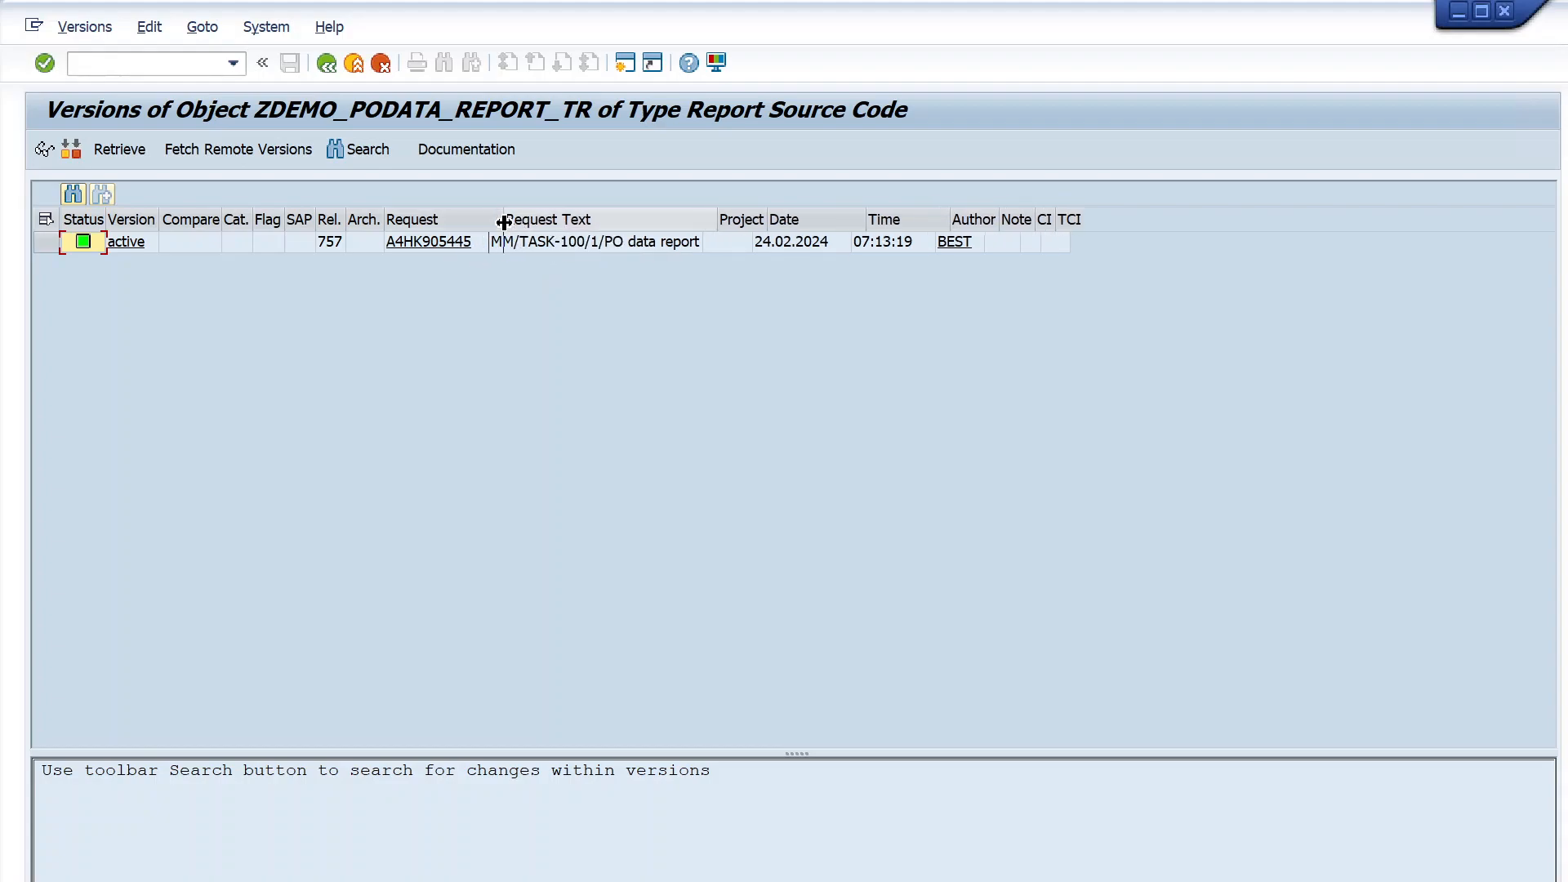
left_click_drag(716, 221, 758, 221)
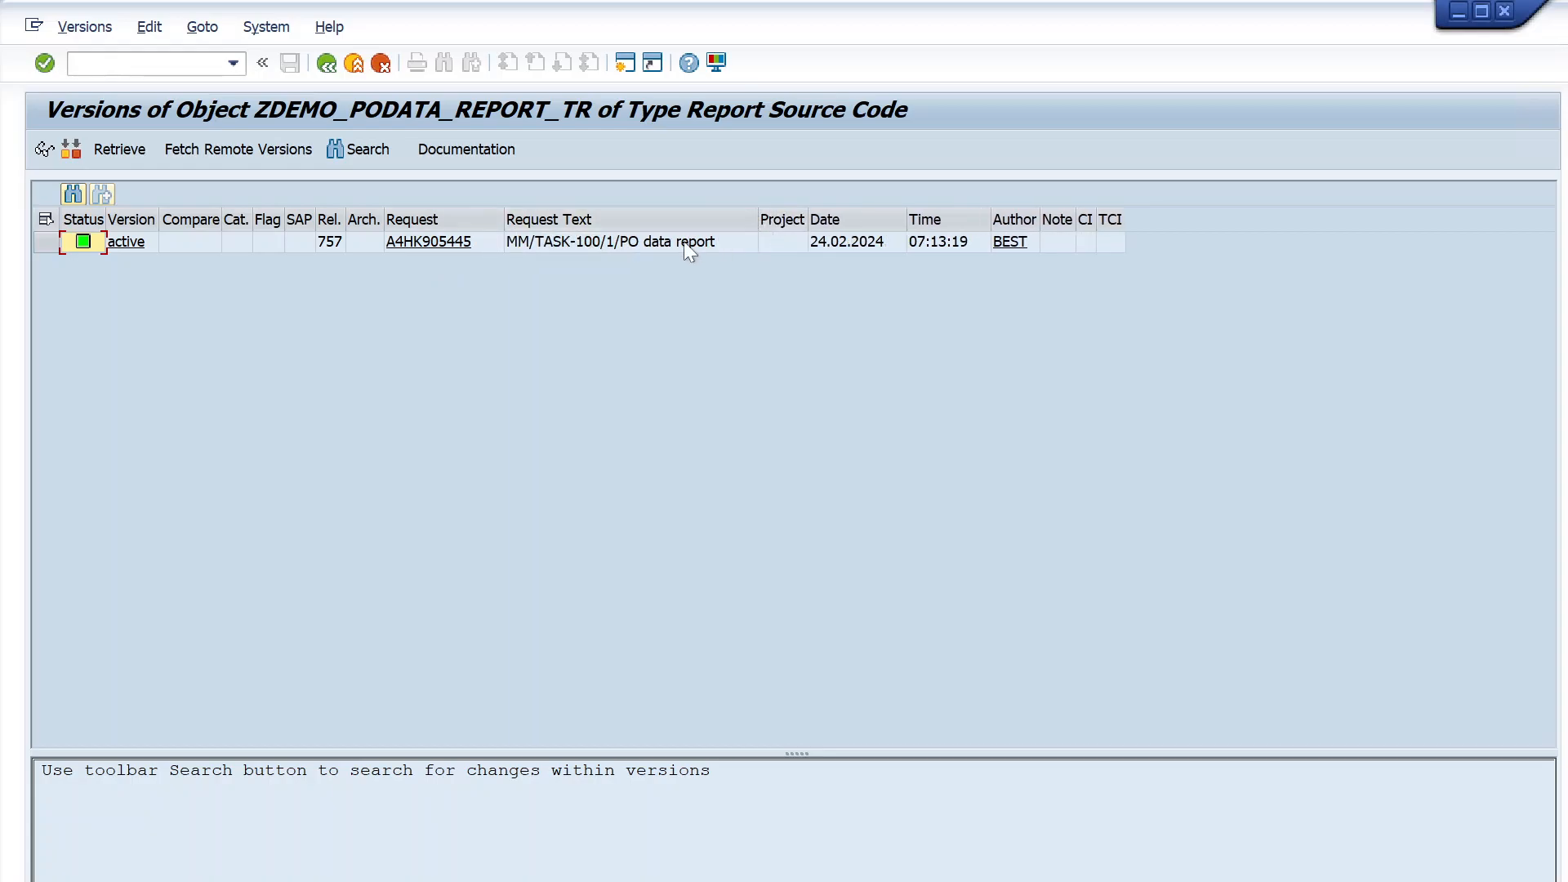
left_click(327, 66)
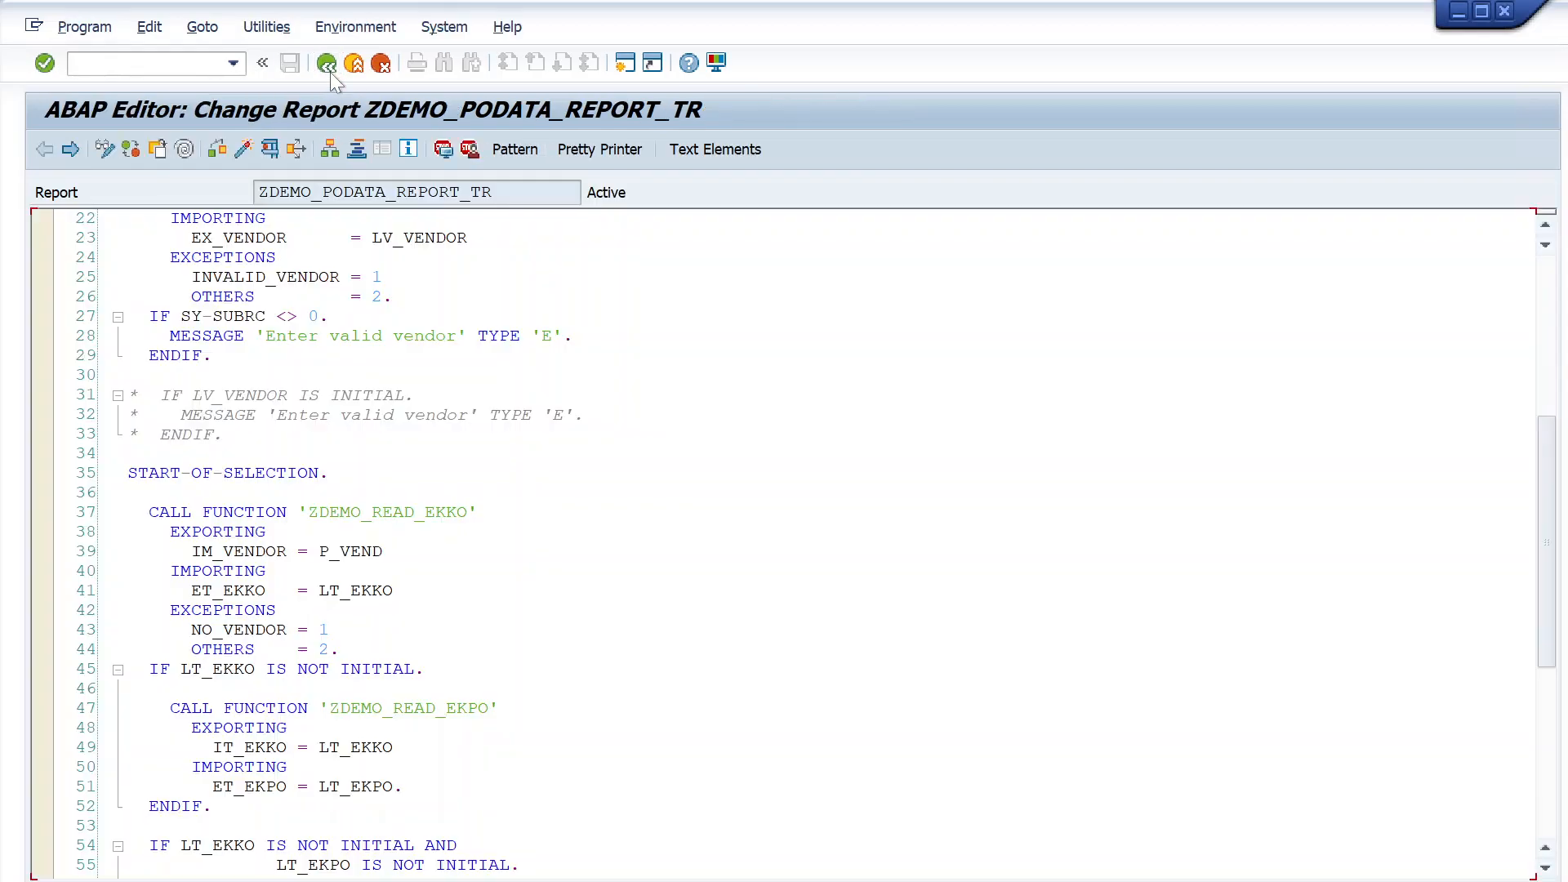
- Open the Transport Organizer in a new session
scroll(784, 543, "up", 5)
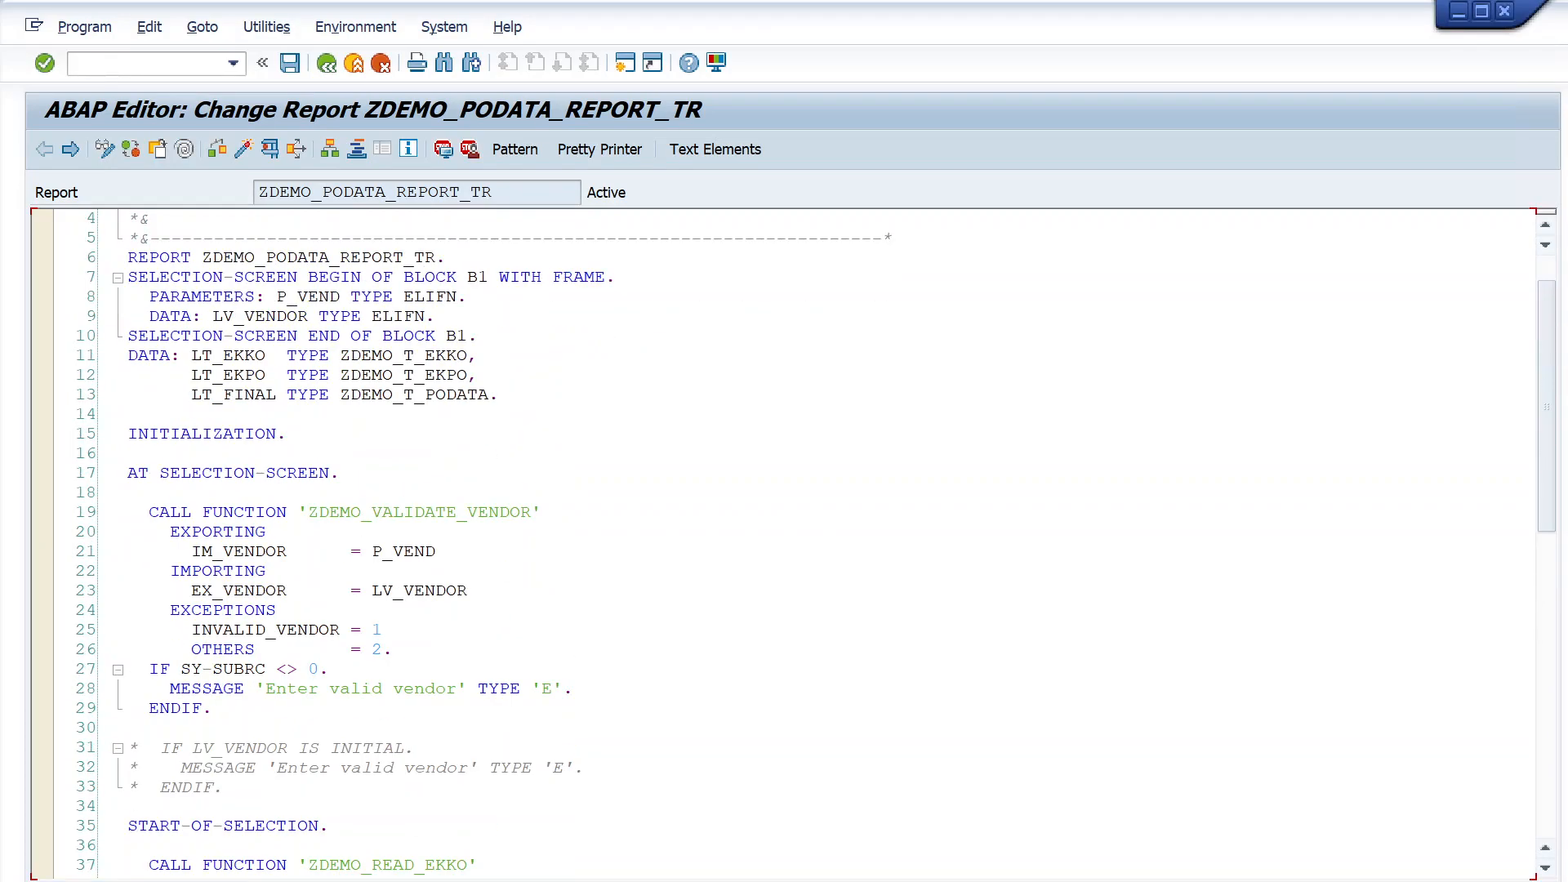
scroll(784, 543, "down", 2)
scroll(784, 543, "up", 2)
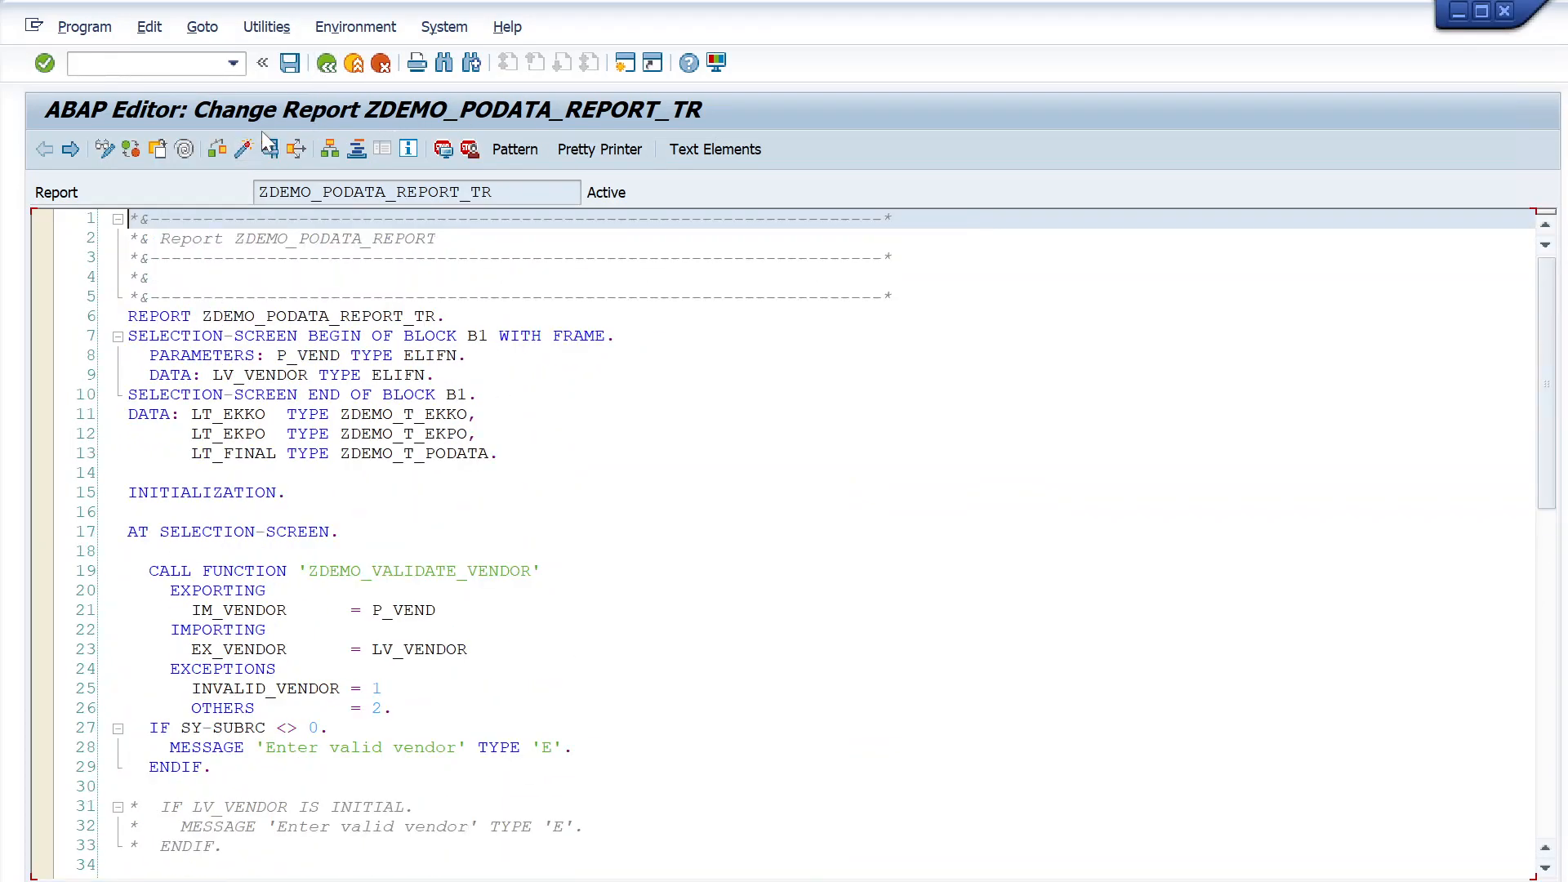
left_click(188, 66)
type("/ose38")
key("Return")
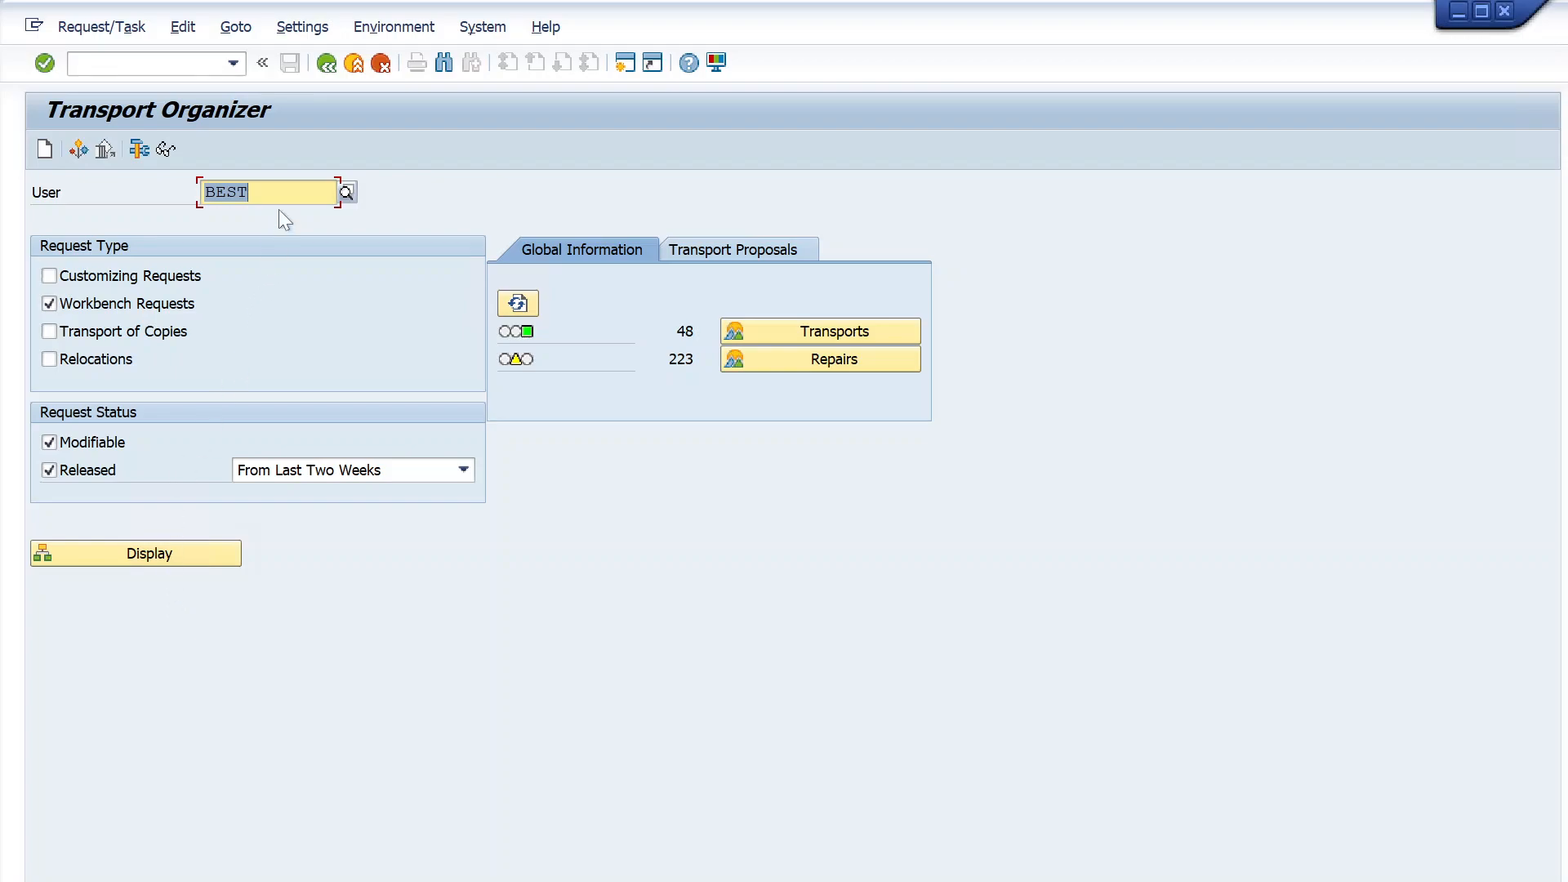
- Check the user and request type filters, and include Customizing Requests alongside Workbench Requests in the selection
left_click(275, 193)
left_click_drag(275, 194, 120, 188)
left_click(227, 193)
double_click(226, 193)
left_click(266, 193)
left_click(49, 301)
left_click(48, 303)
left_click(51, 275)
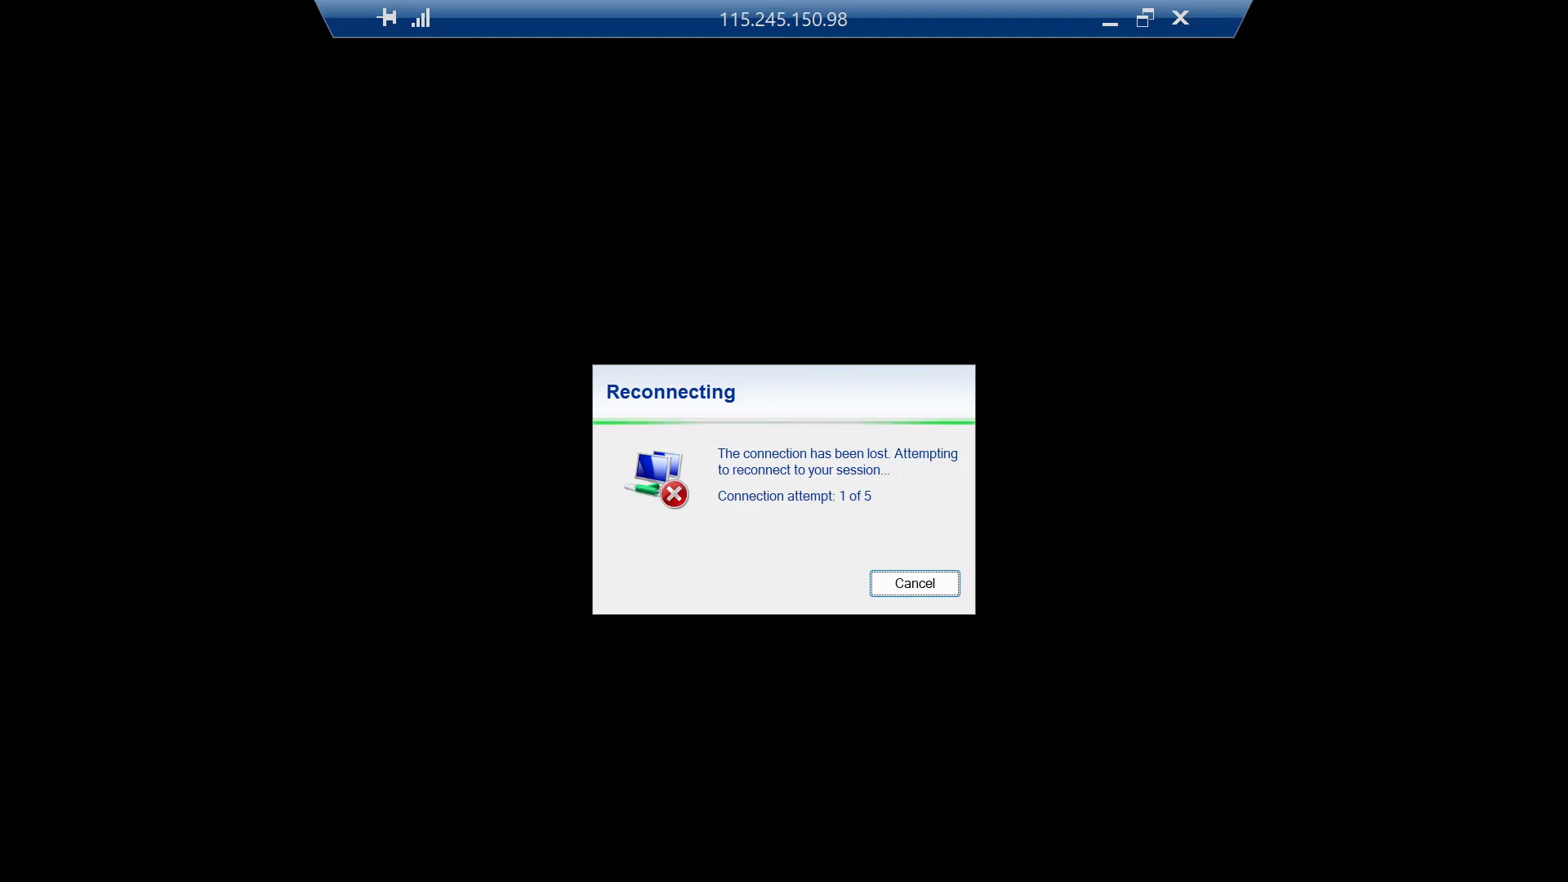
left_click(1144, 18)
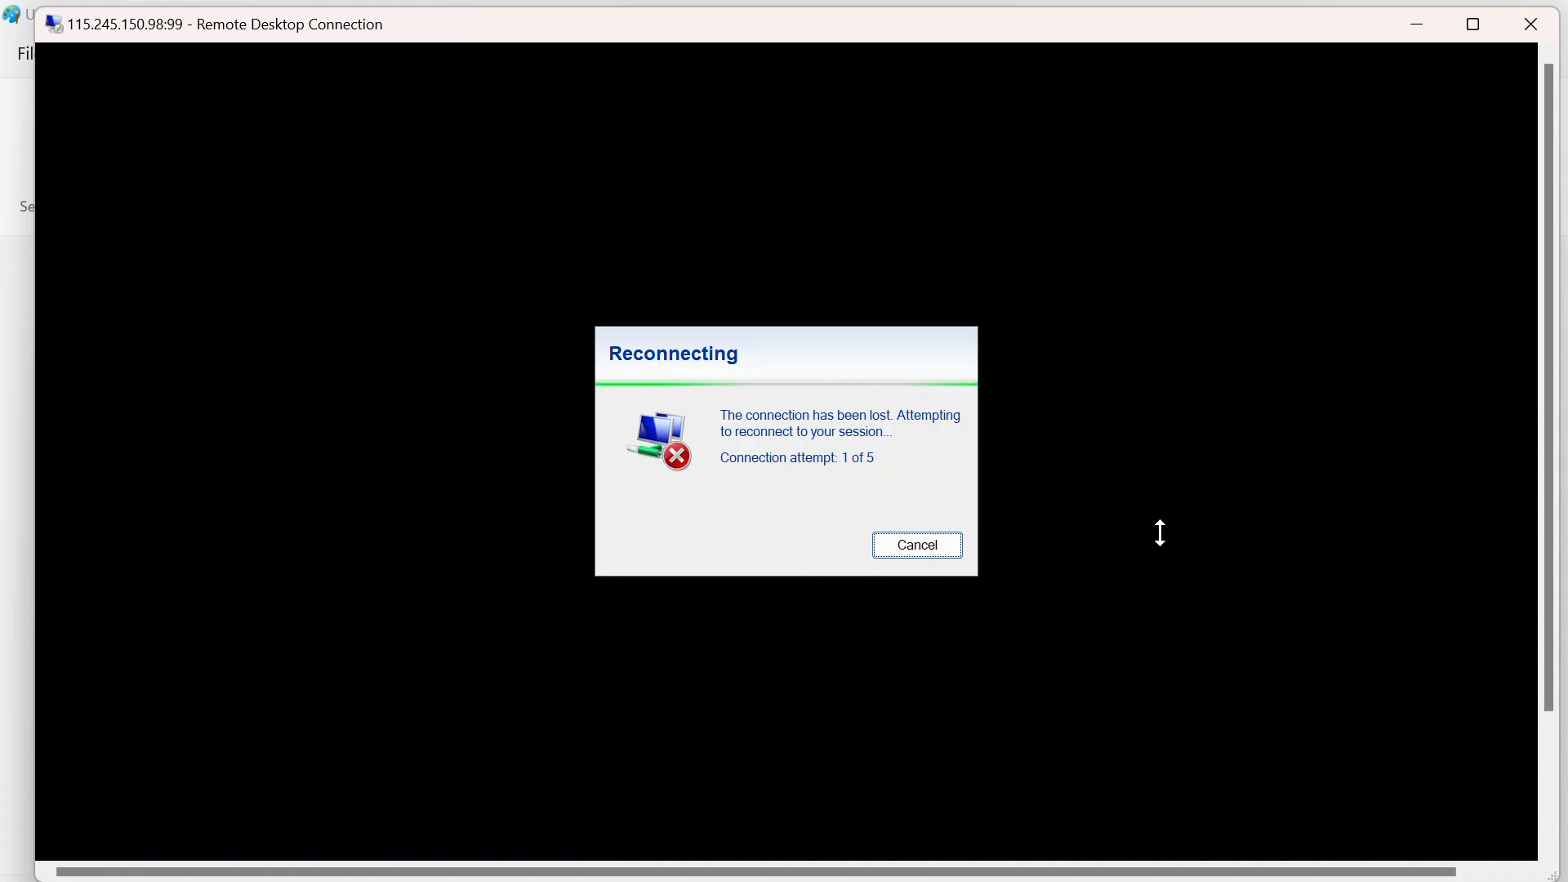
left_click(527, 804)
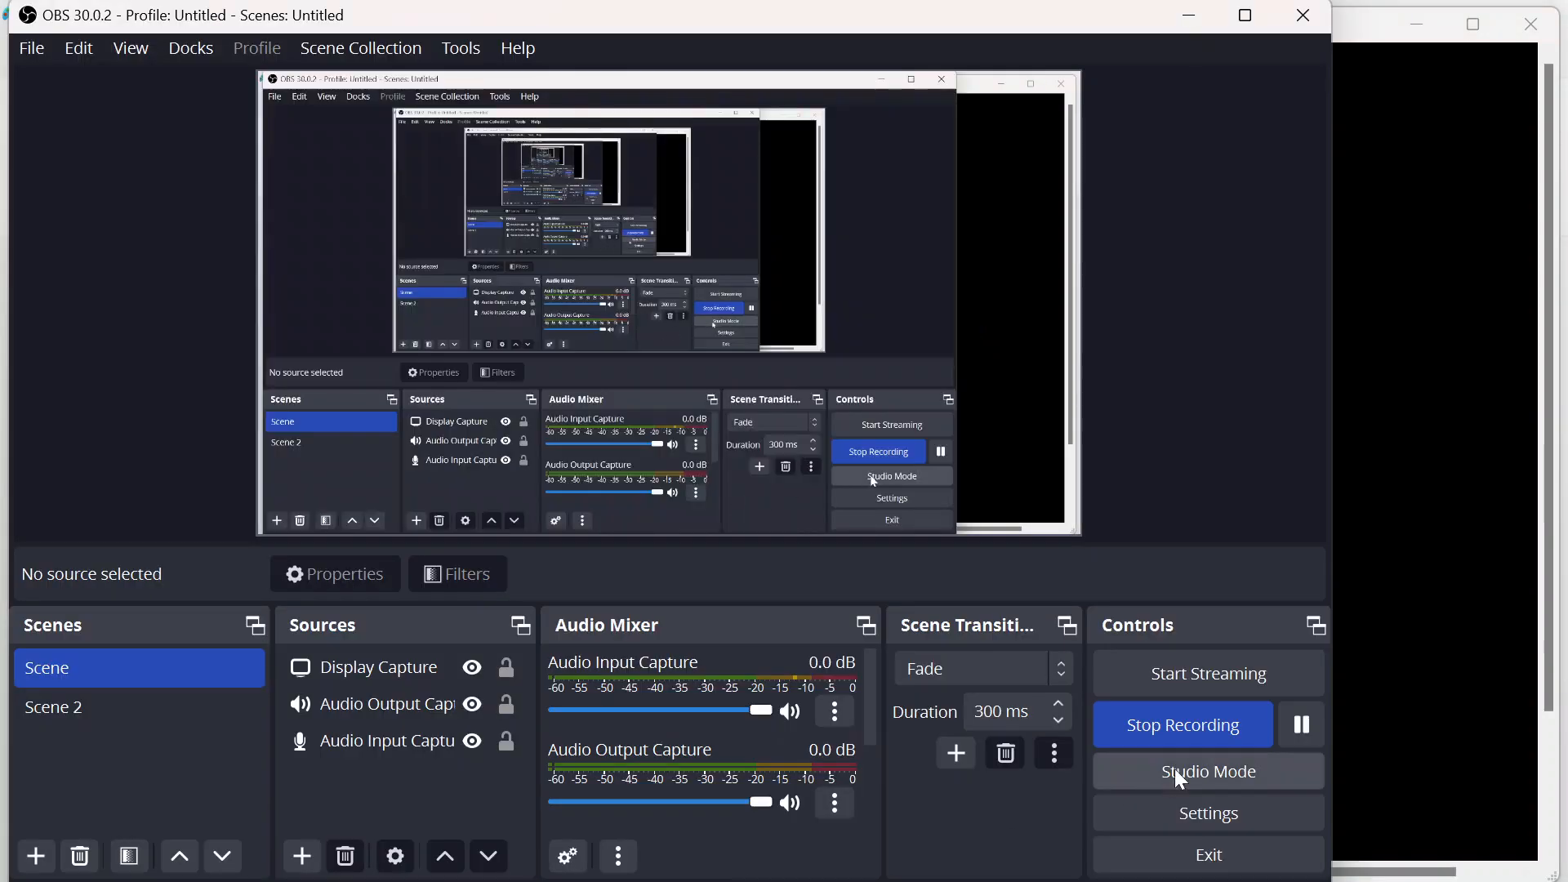
left_click(1299, 725)
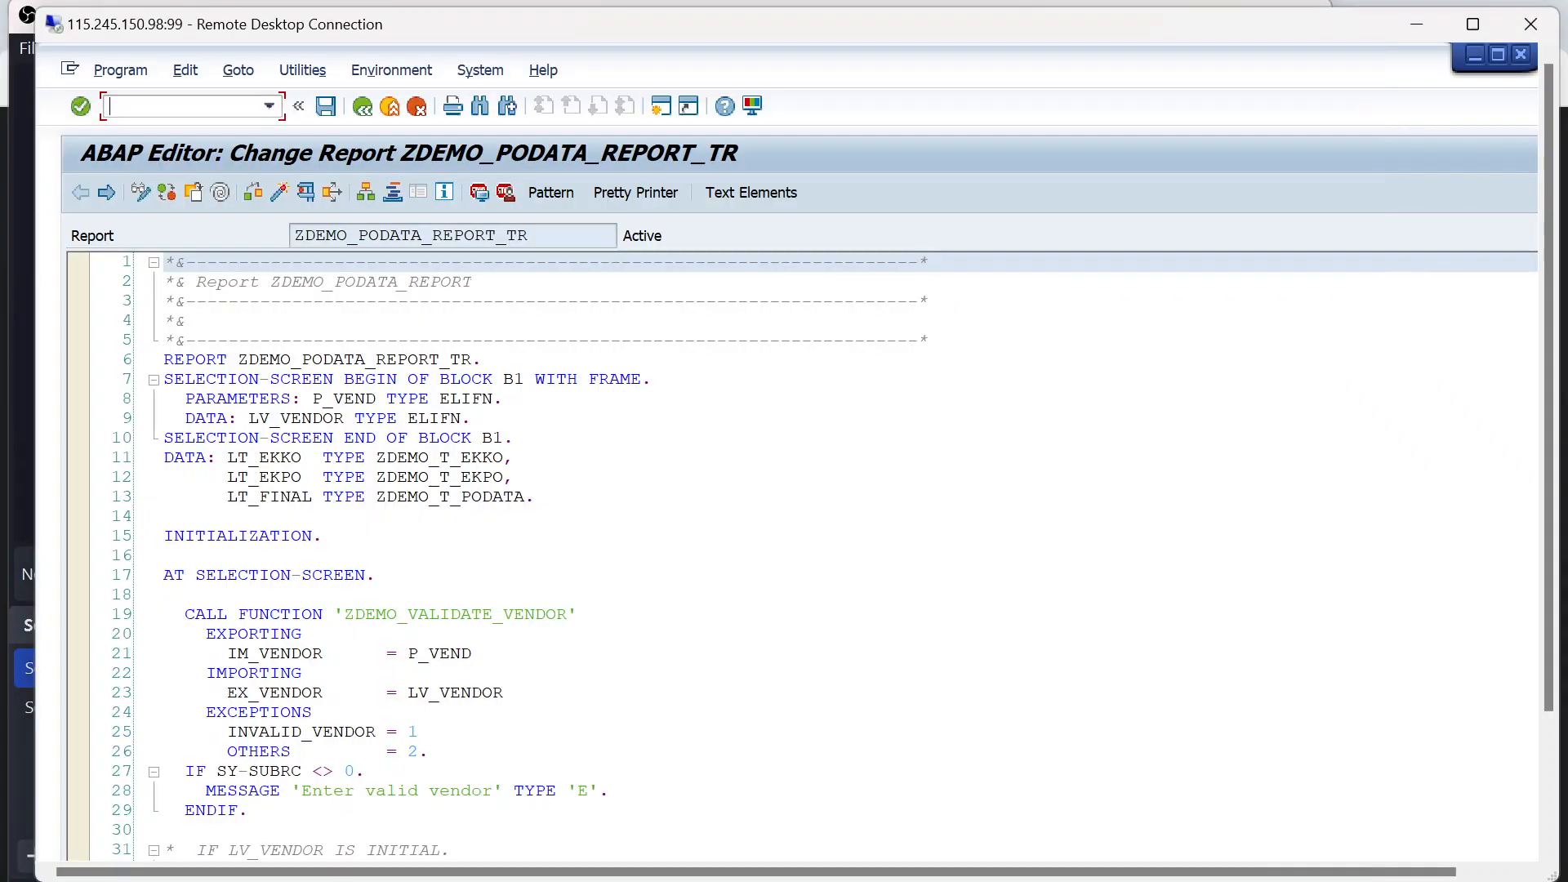
left_click(850, 556)
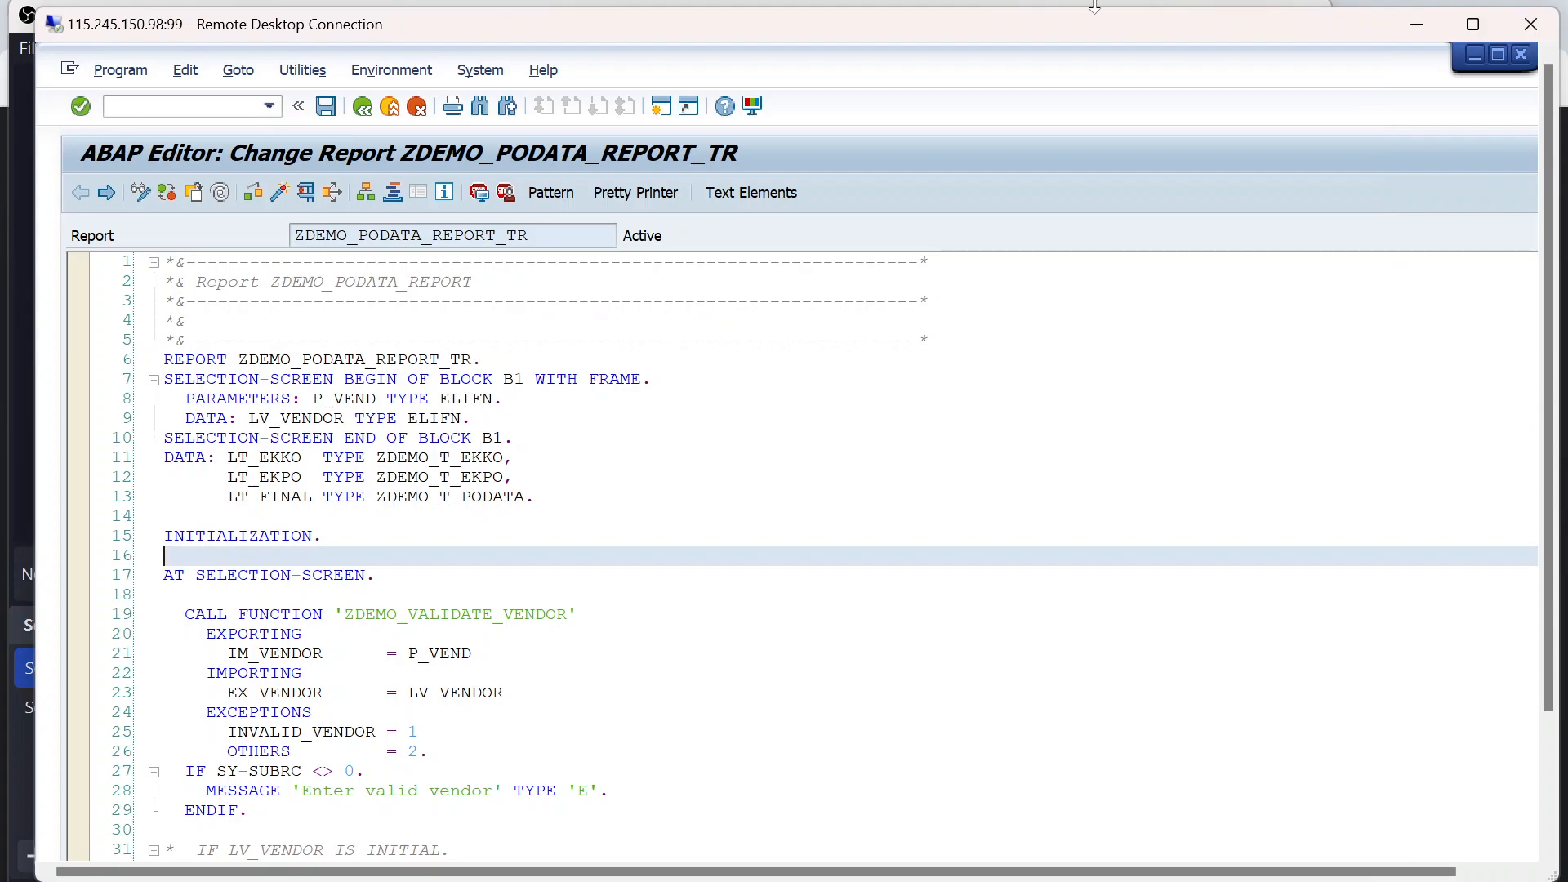
double_click(1060, 24)
left_click(478, 414)
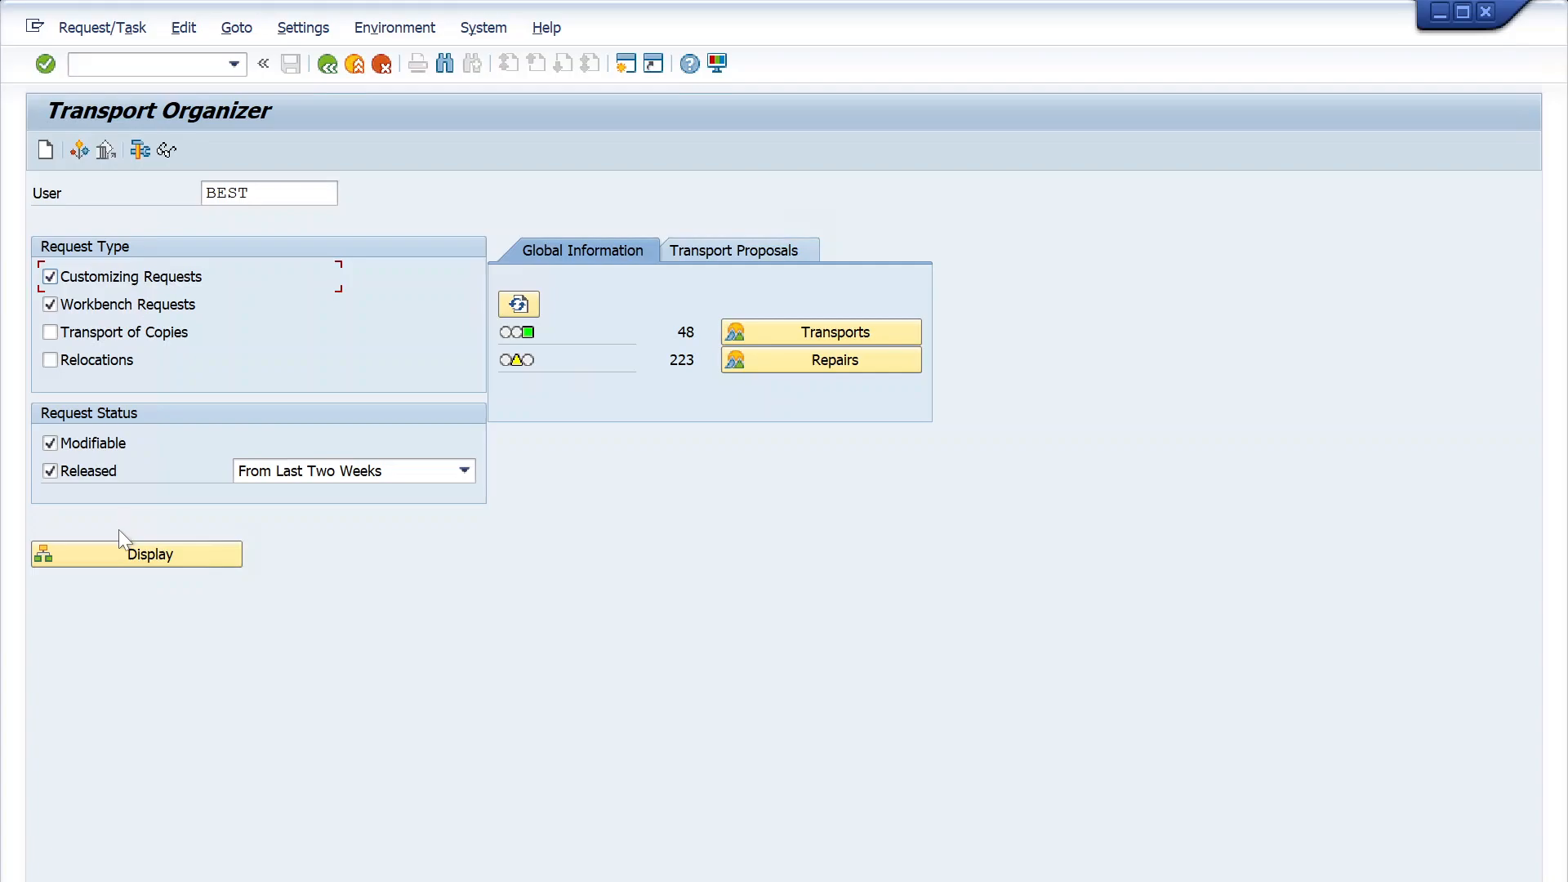
- Display the user's transport requests and locate "MM/TASK-100/1/PO data report" among the modifiable workbench requests
left_click(151, 564)
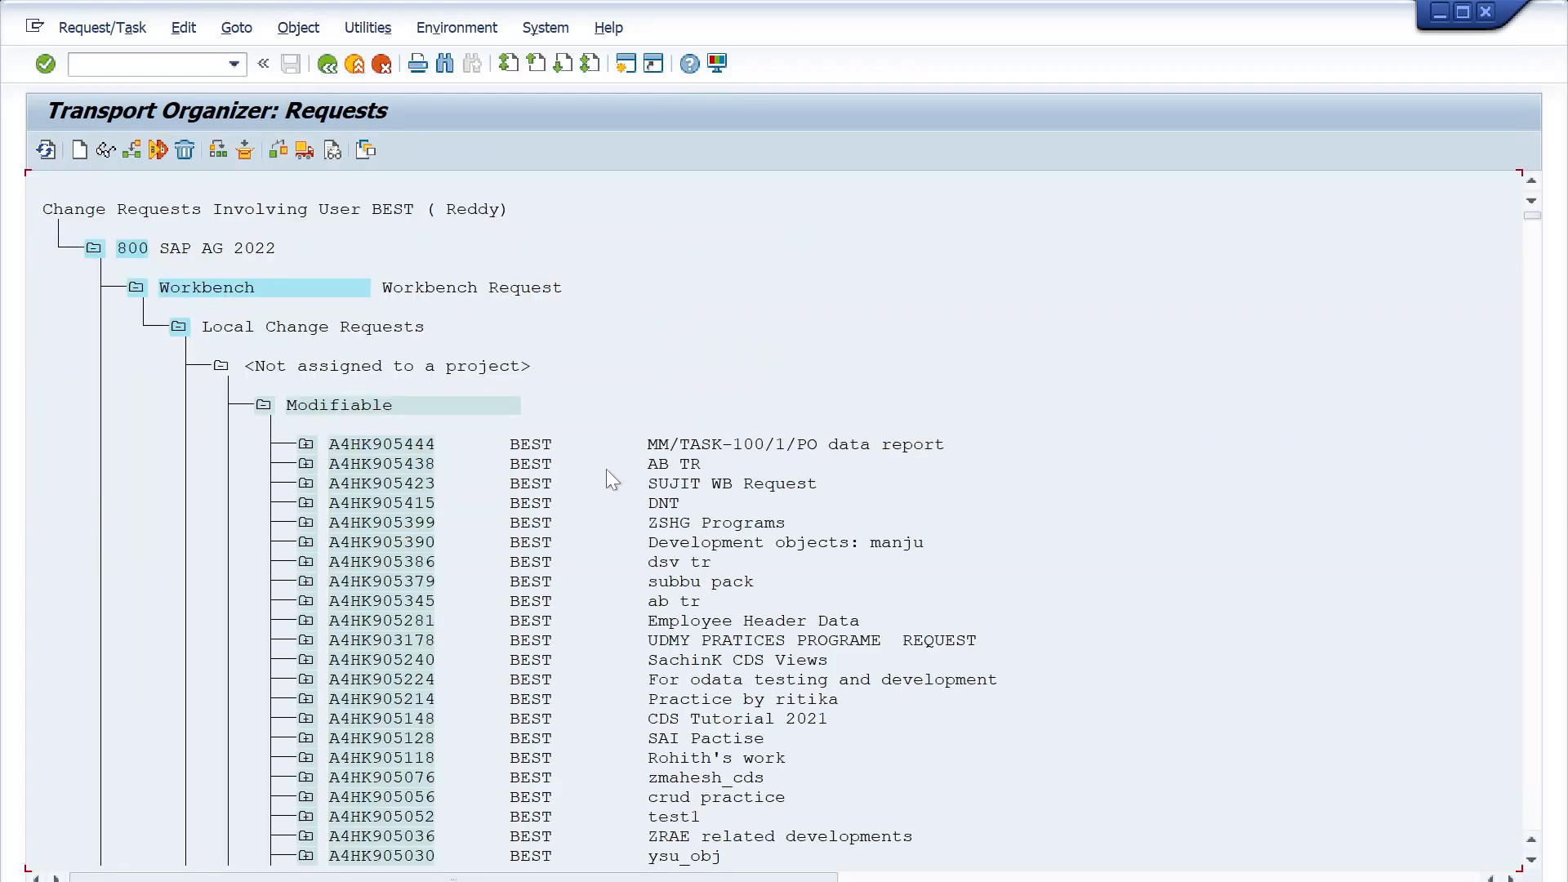
left_click(520, 451)
scroll(525, 588, "down", 1)
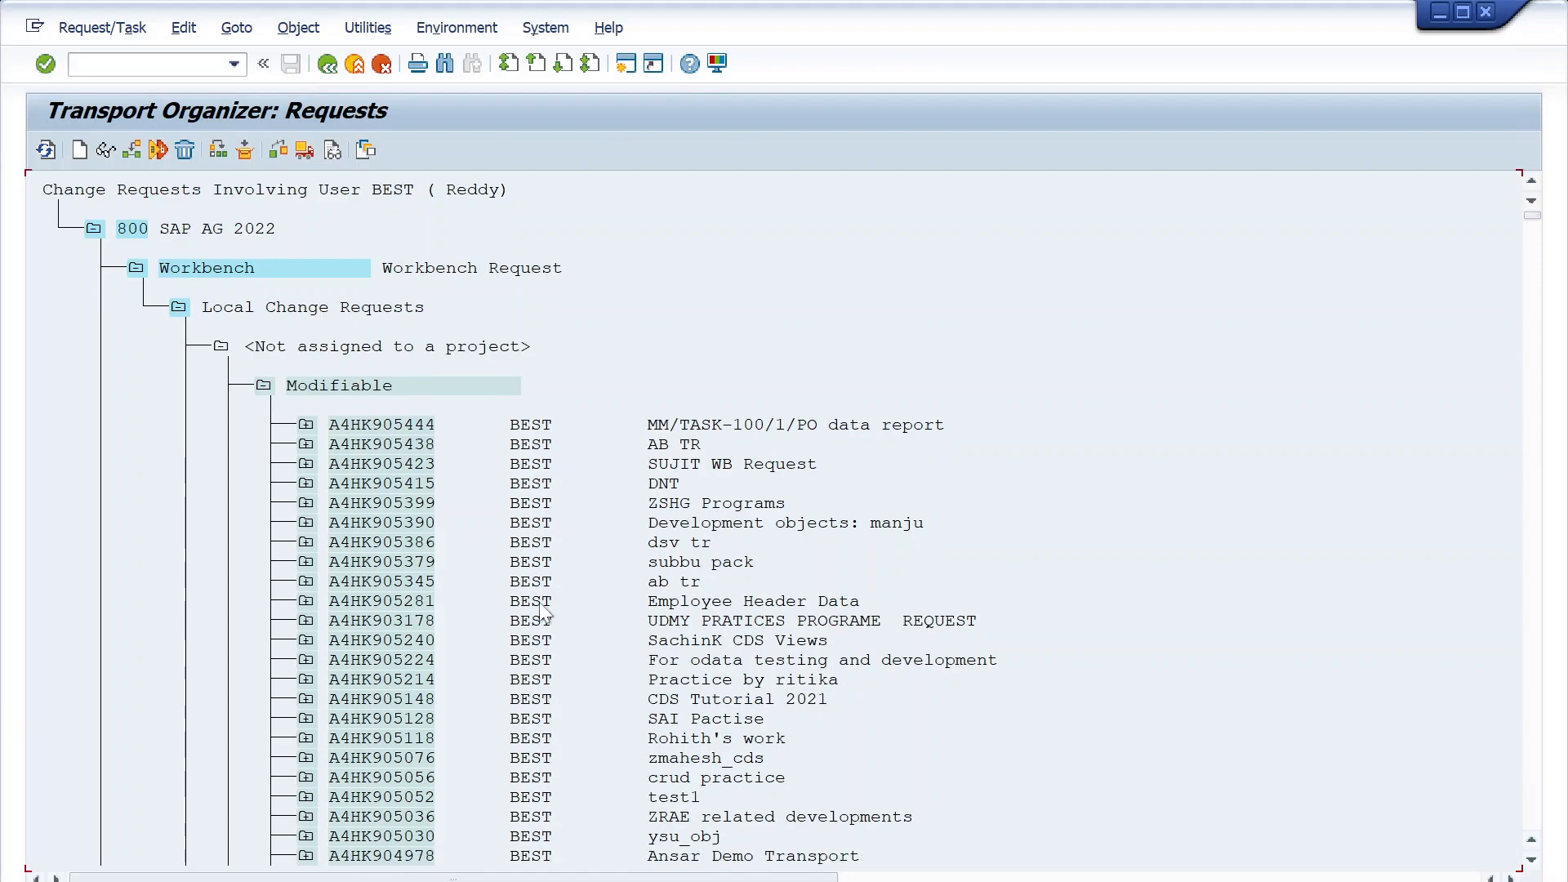
scroll(661, 792, "down", 2)
scroll(601, 696, "up", 3)
scroll(542, 474, "down", 1)
left_click(705, 425)
left_click(930, 423)
left_click(908, 425)
- Expand the "MM/TASK-100/1/PO data report" request, its Development/Correction task and the Program node to examine the task number and assigned program
left_click(306, 425)
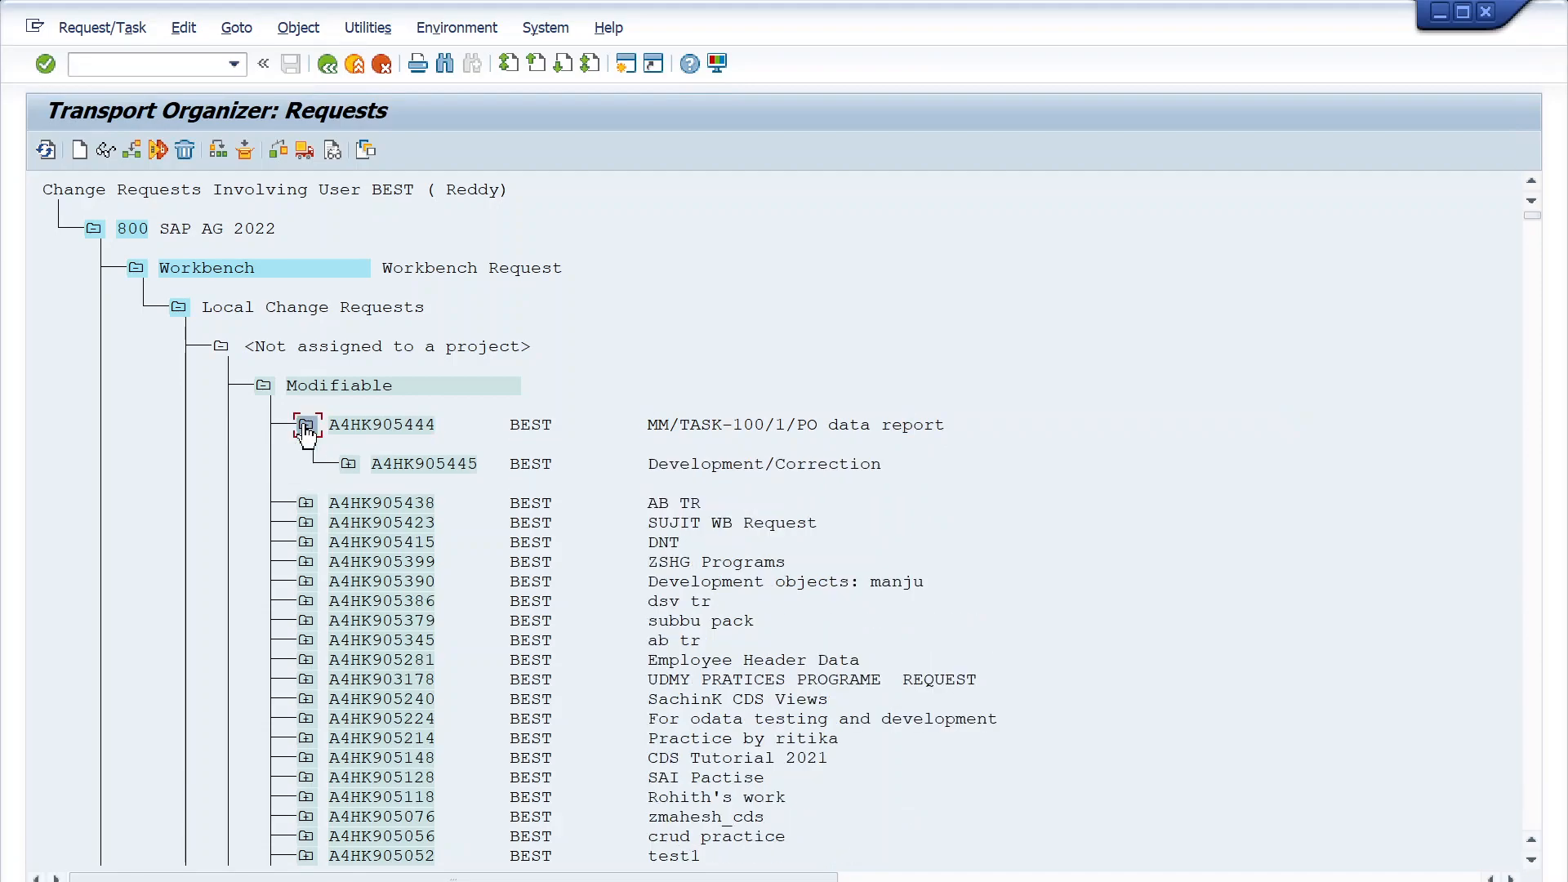
left_click(388, 422)
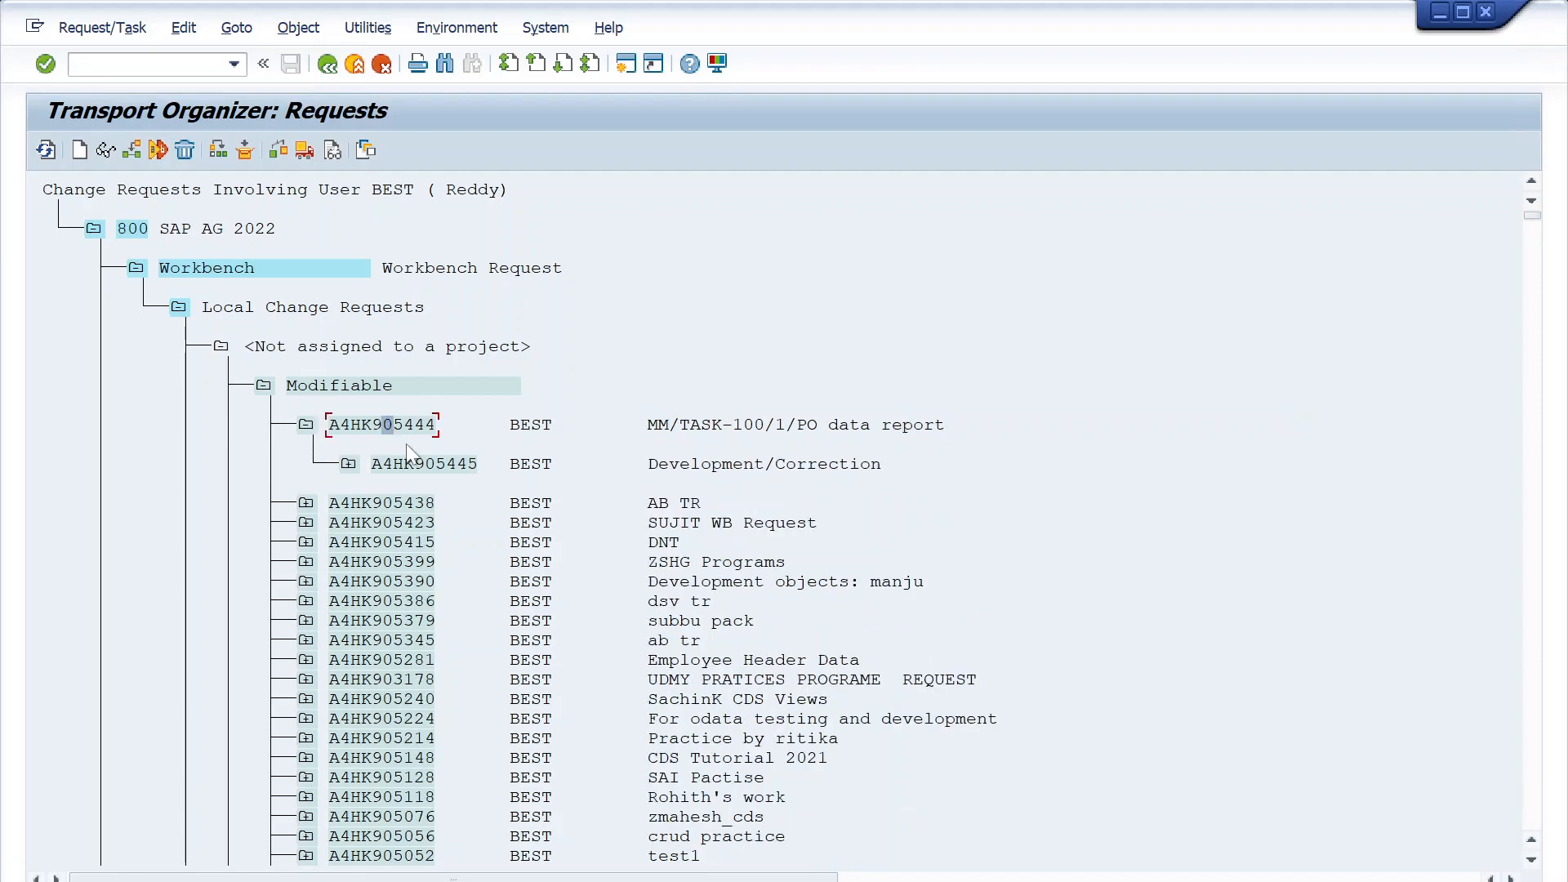
left_click(342, 425)
left_click(352, 463)
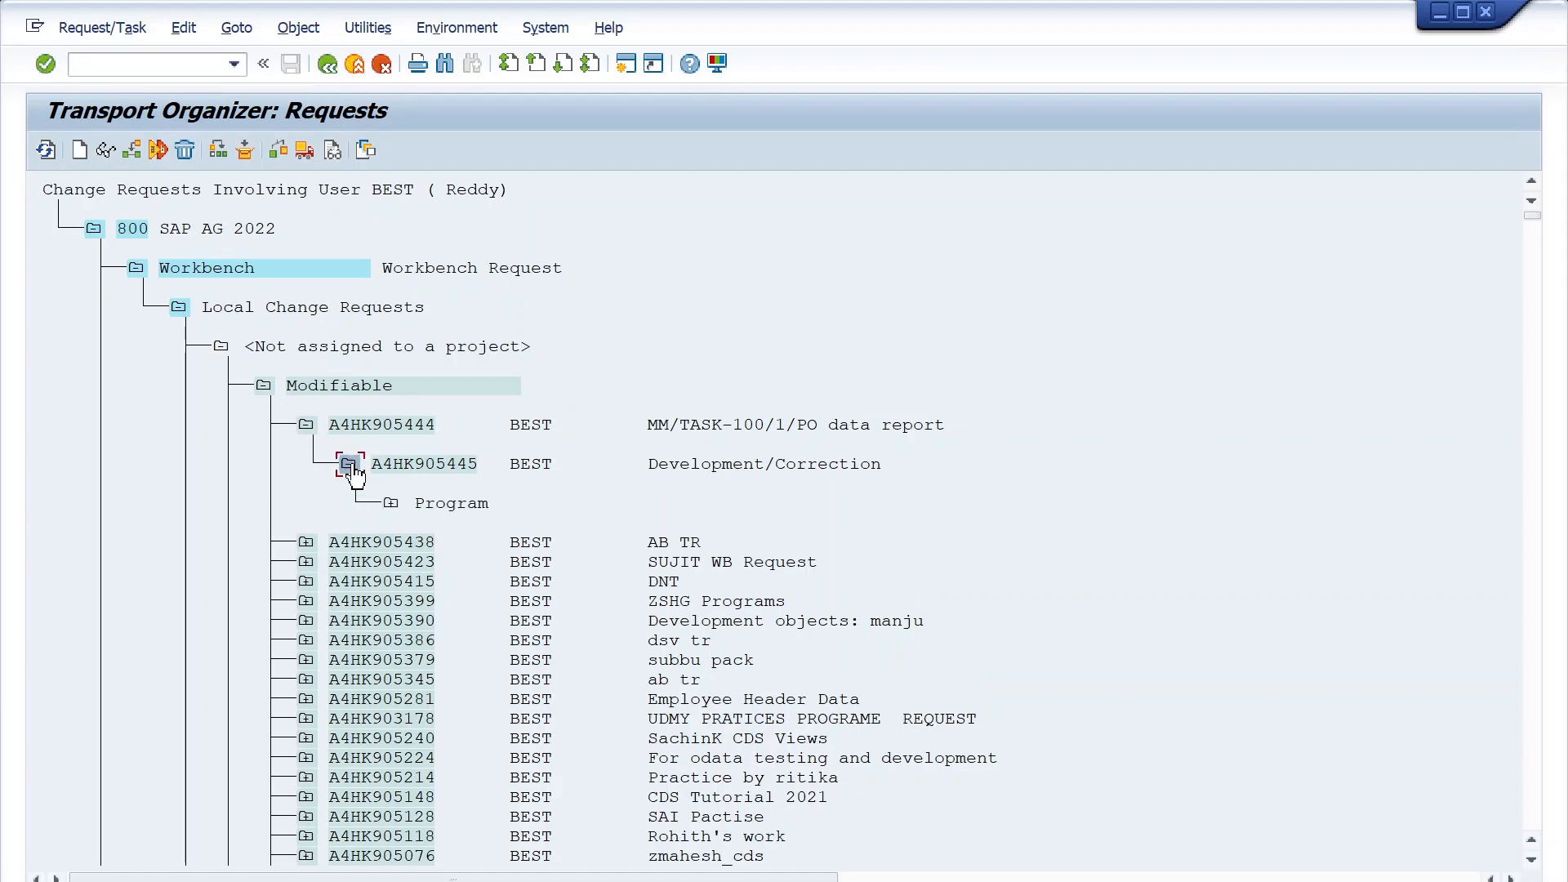
left_click(391, 504)
left_click(520, 543)
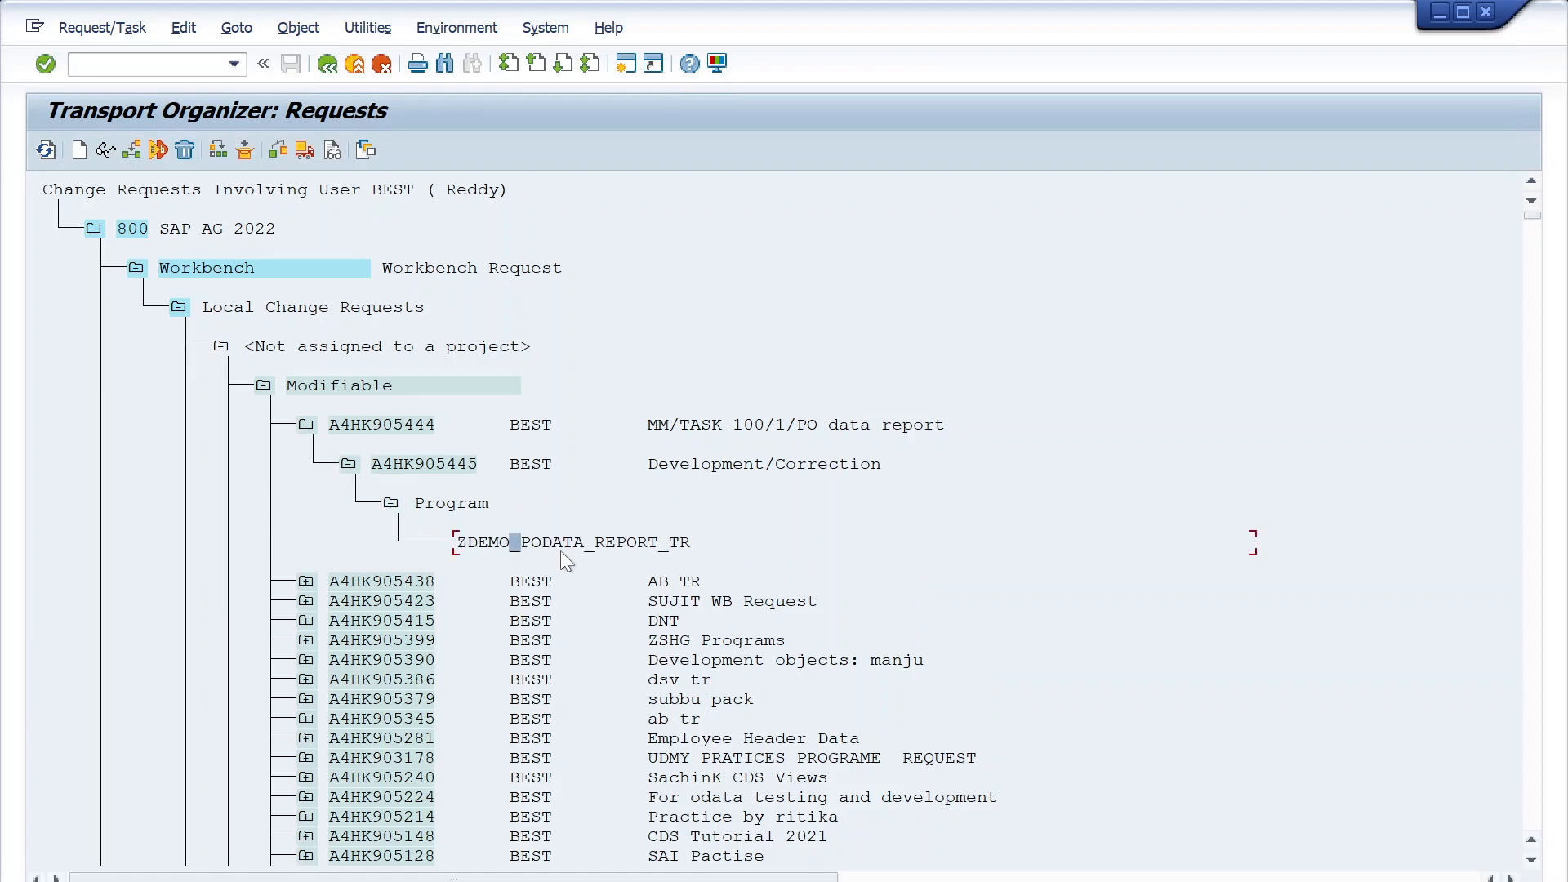
left_click(421, 464)
left_click(443, 468)
left_click(470, 544)
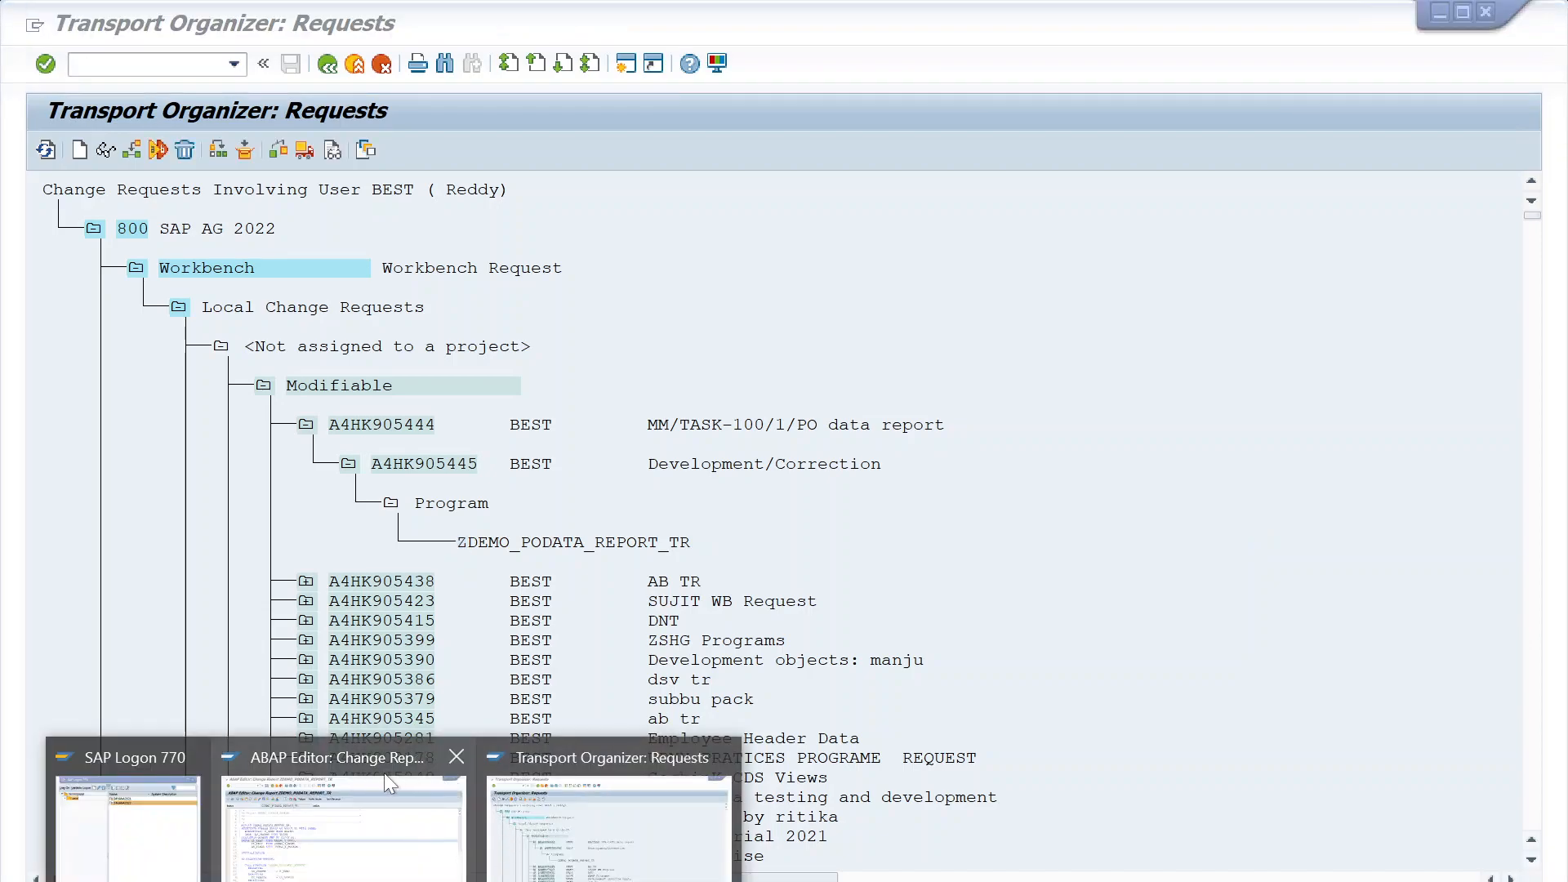
- Switch to the ABAP Editor session and open the Function Builder in a new session
left_click(384, 773)
left_click(153, 68)
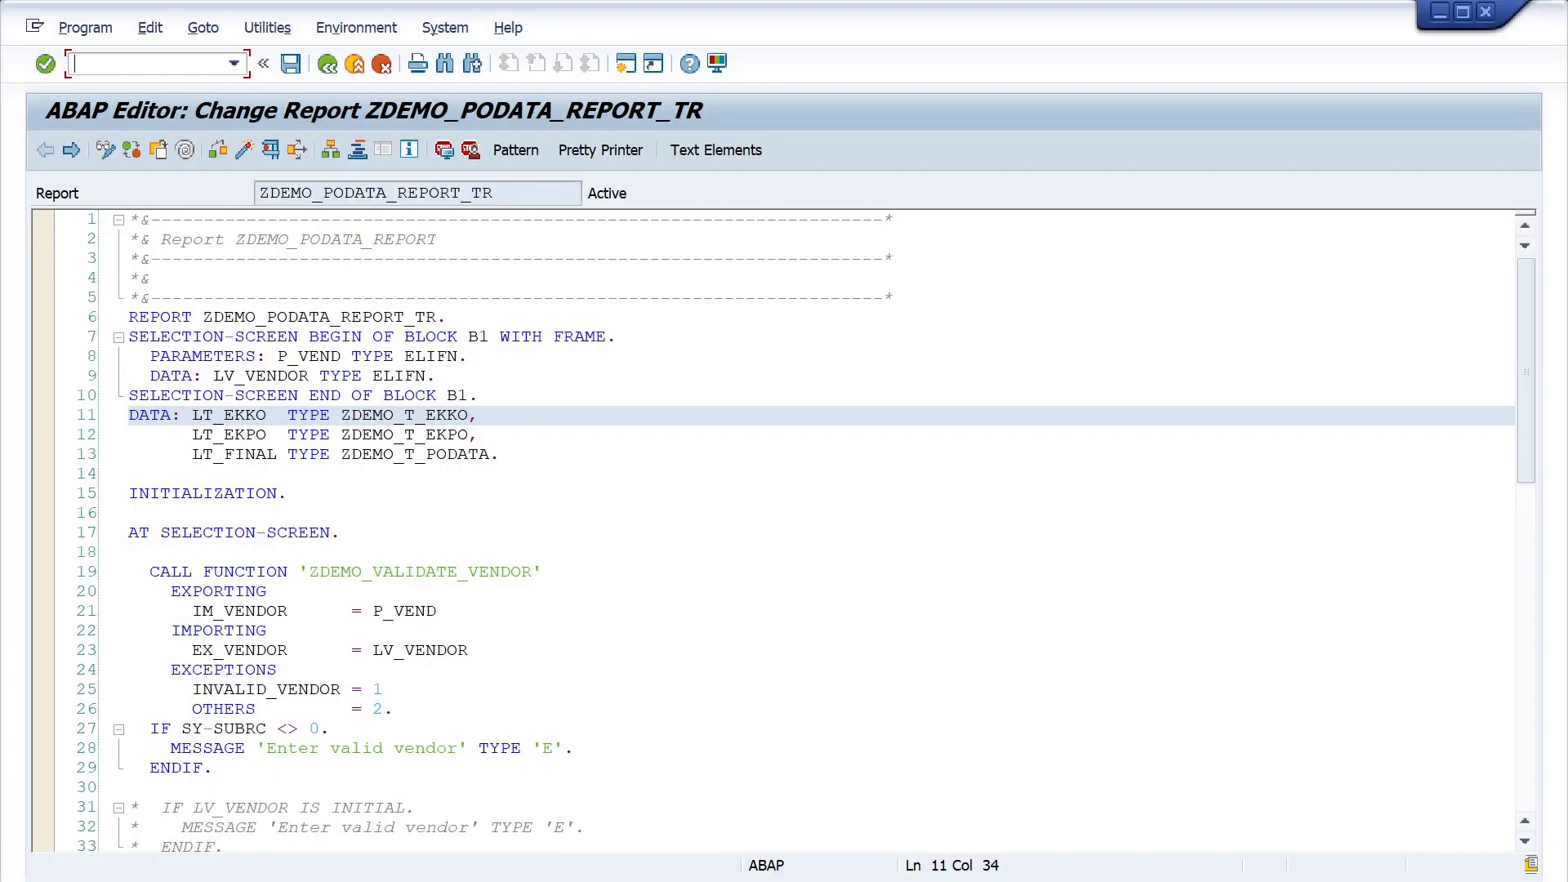
type("/ose11")
key("Return")
- Copy function module ZDEMO_VALIDATE_VENDOR to ZDEMO_VALIDATE_VENDOR_TR in function group ZDEMO_FG, acknowledging the name notice
left_click(406, 245)
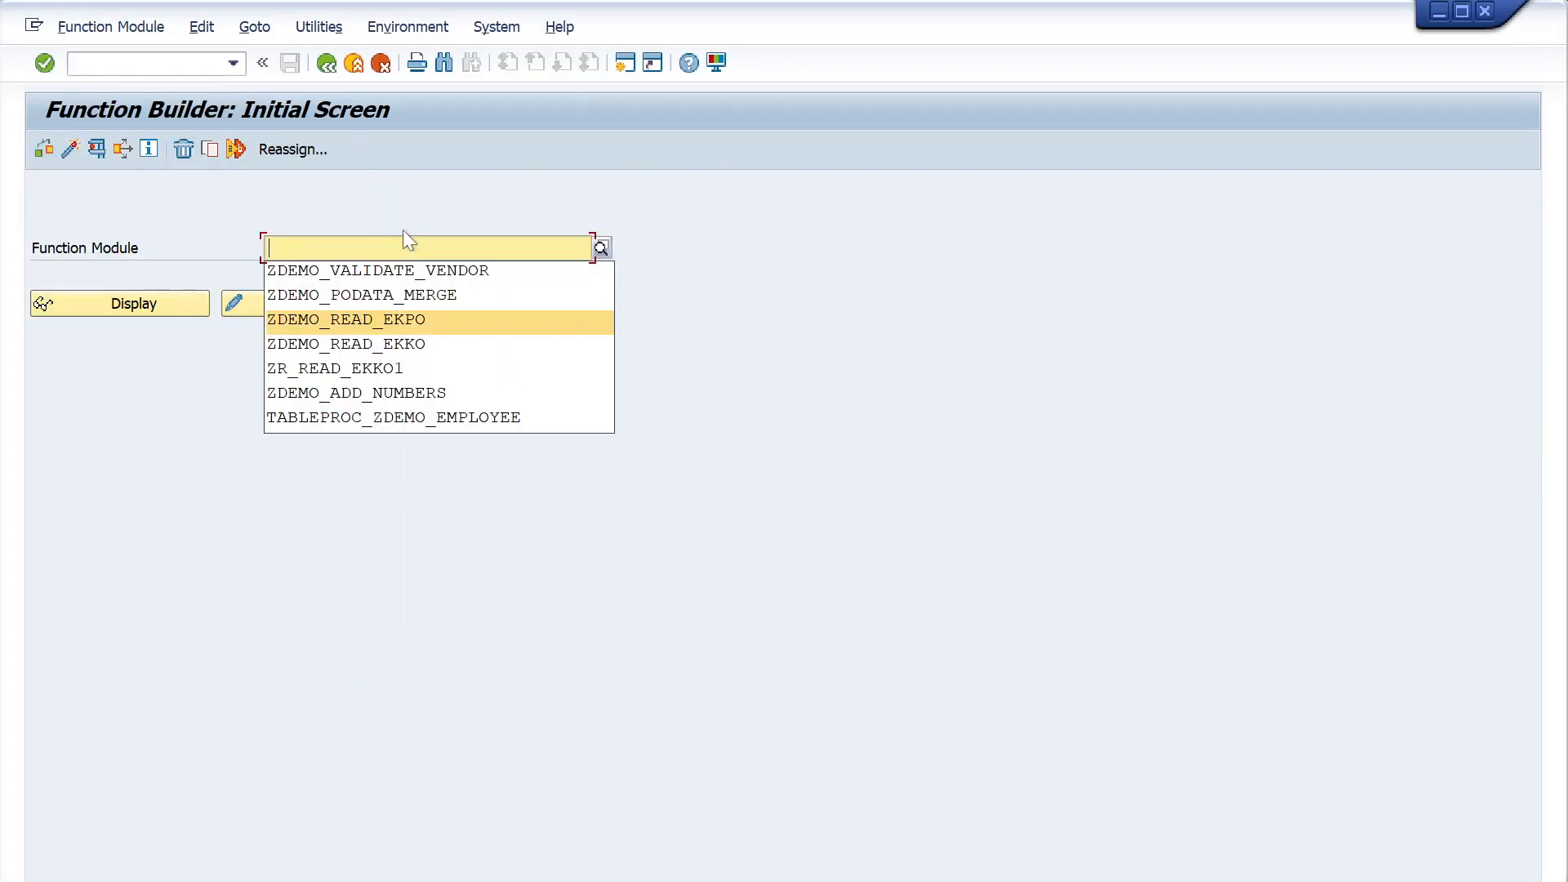
left_click(417, 272)
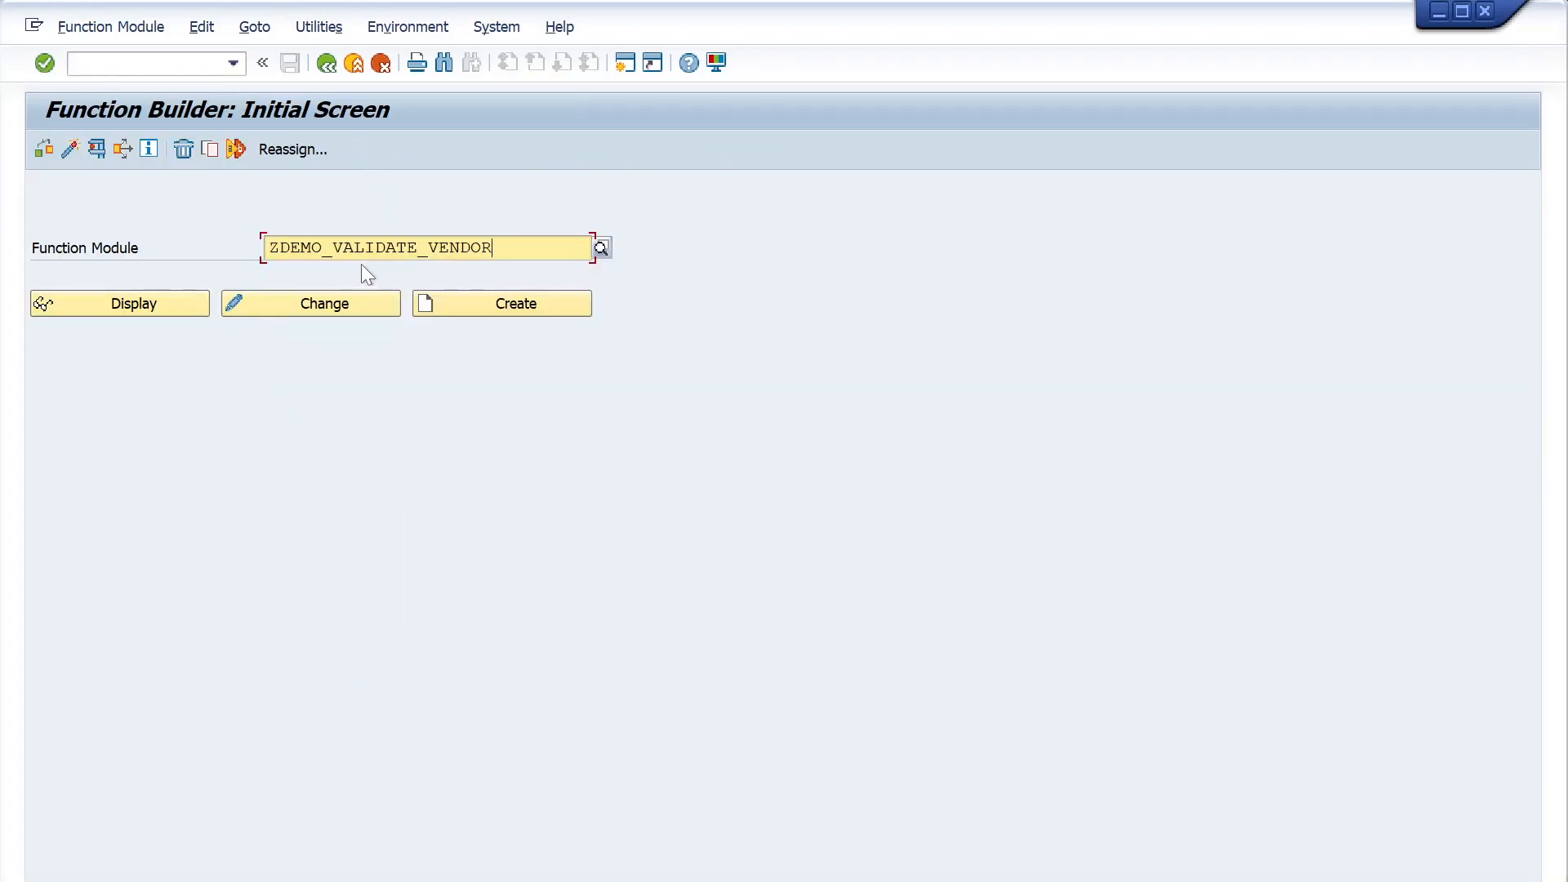
left_click(213, 152)
key("Tab")
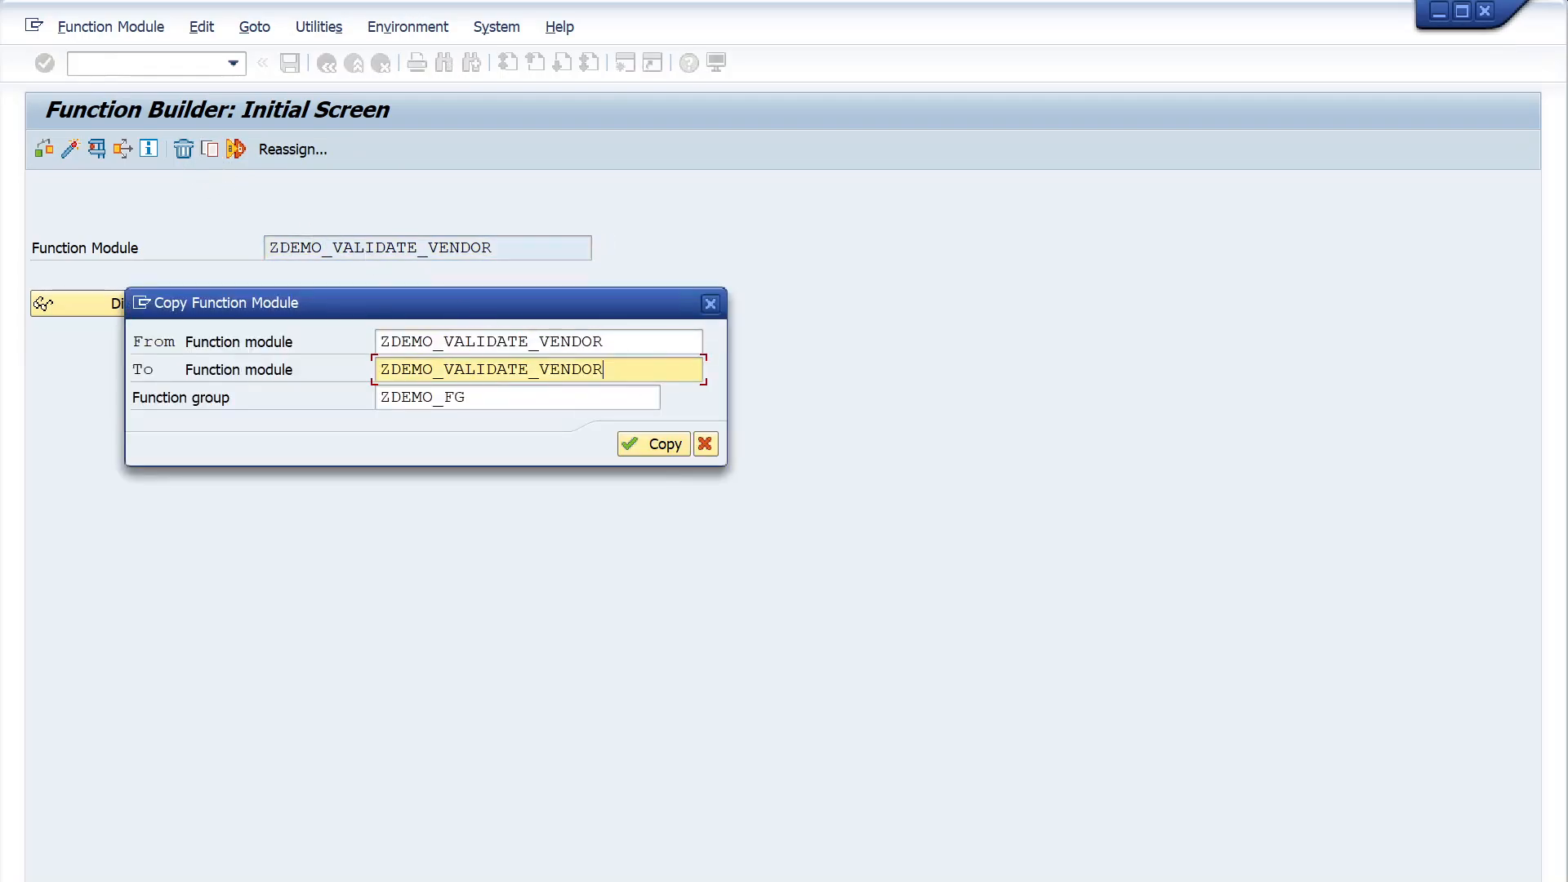
type("_TR")
left_click(656, 445)
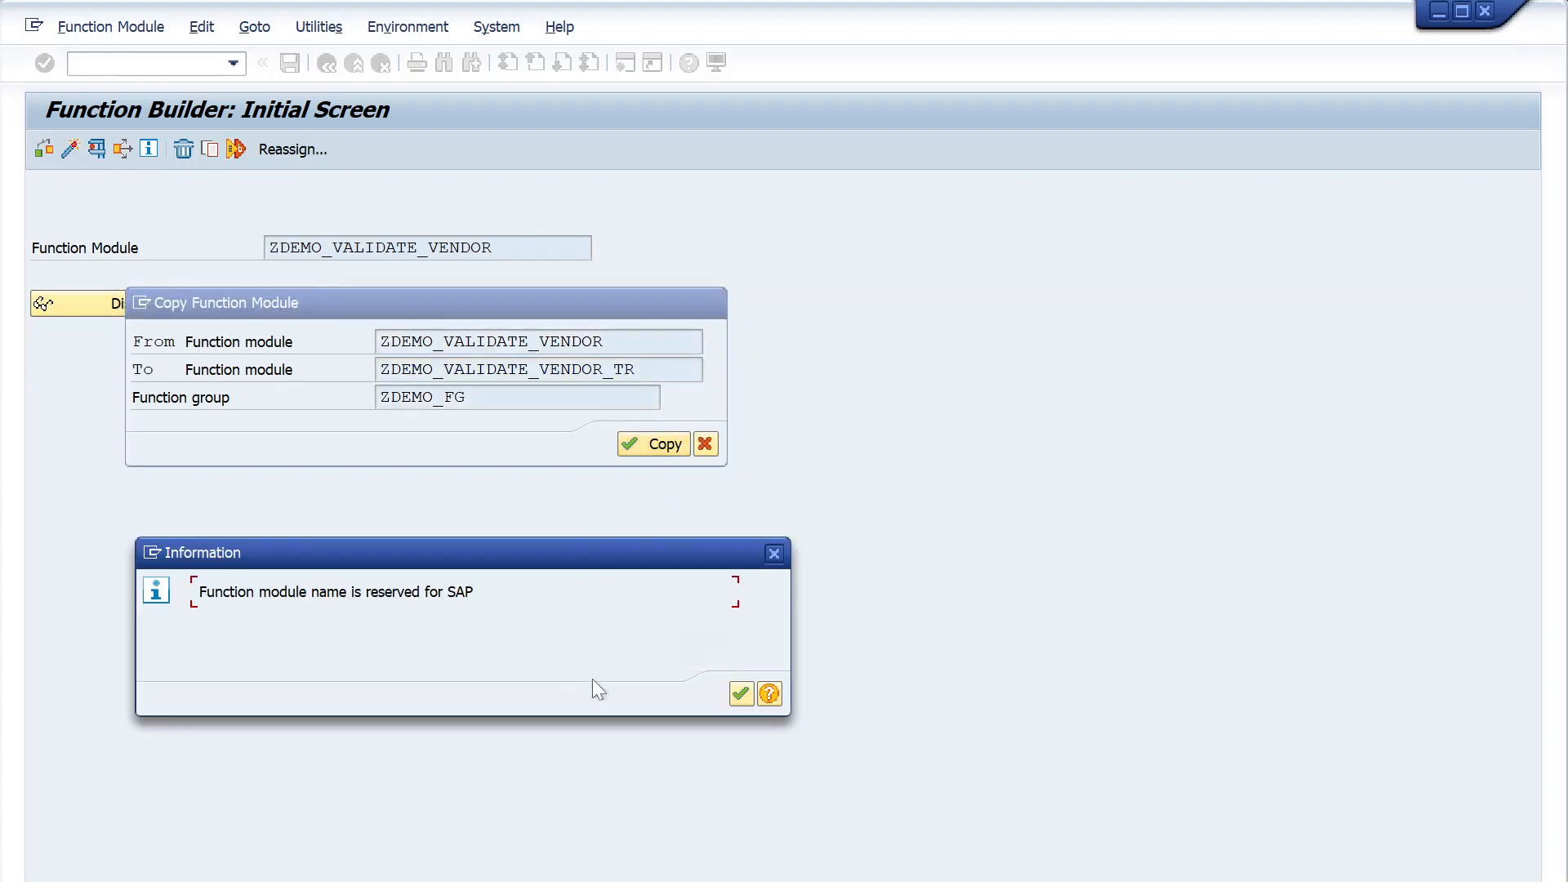
left_click(743, 691)
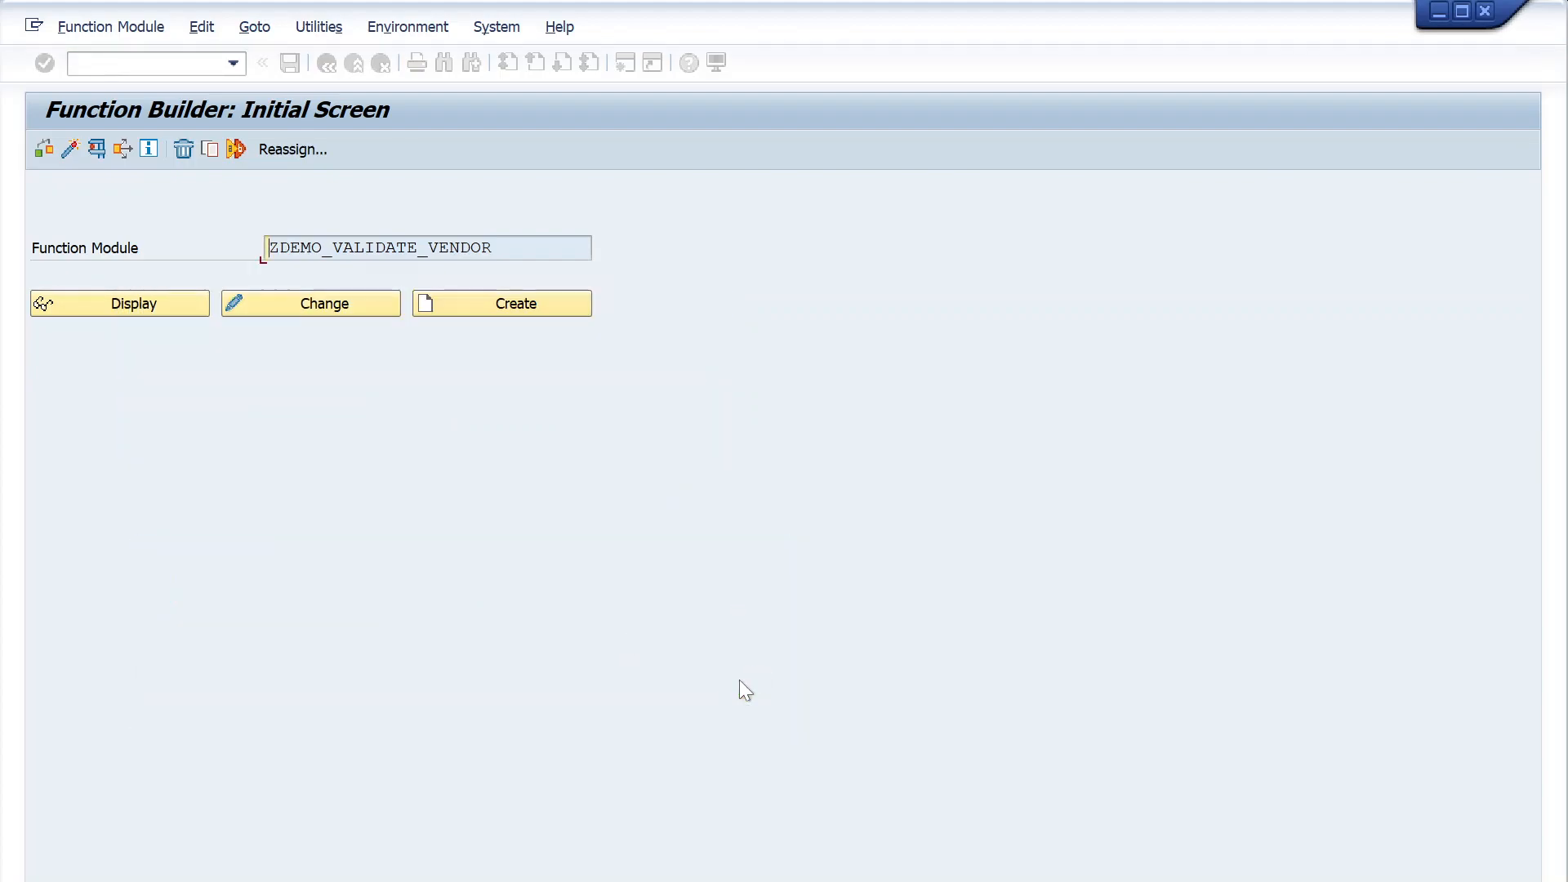
- Open ZDEMO_VALIDATE_VENDOR_TR in change mode and check the package in its attributes
left_click(360, 314)
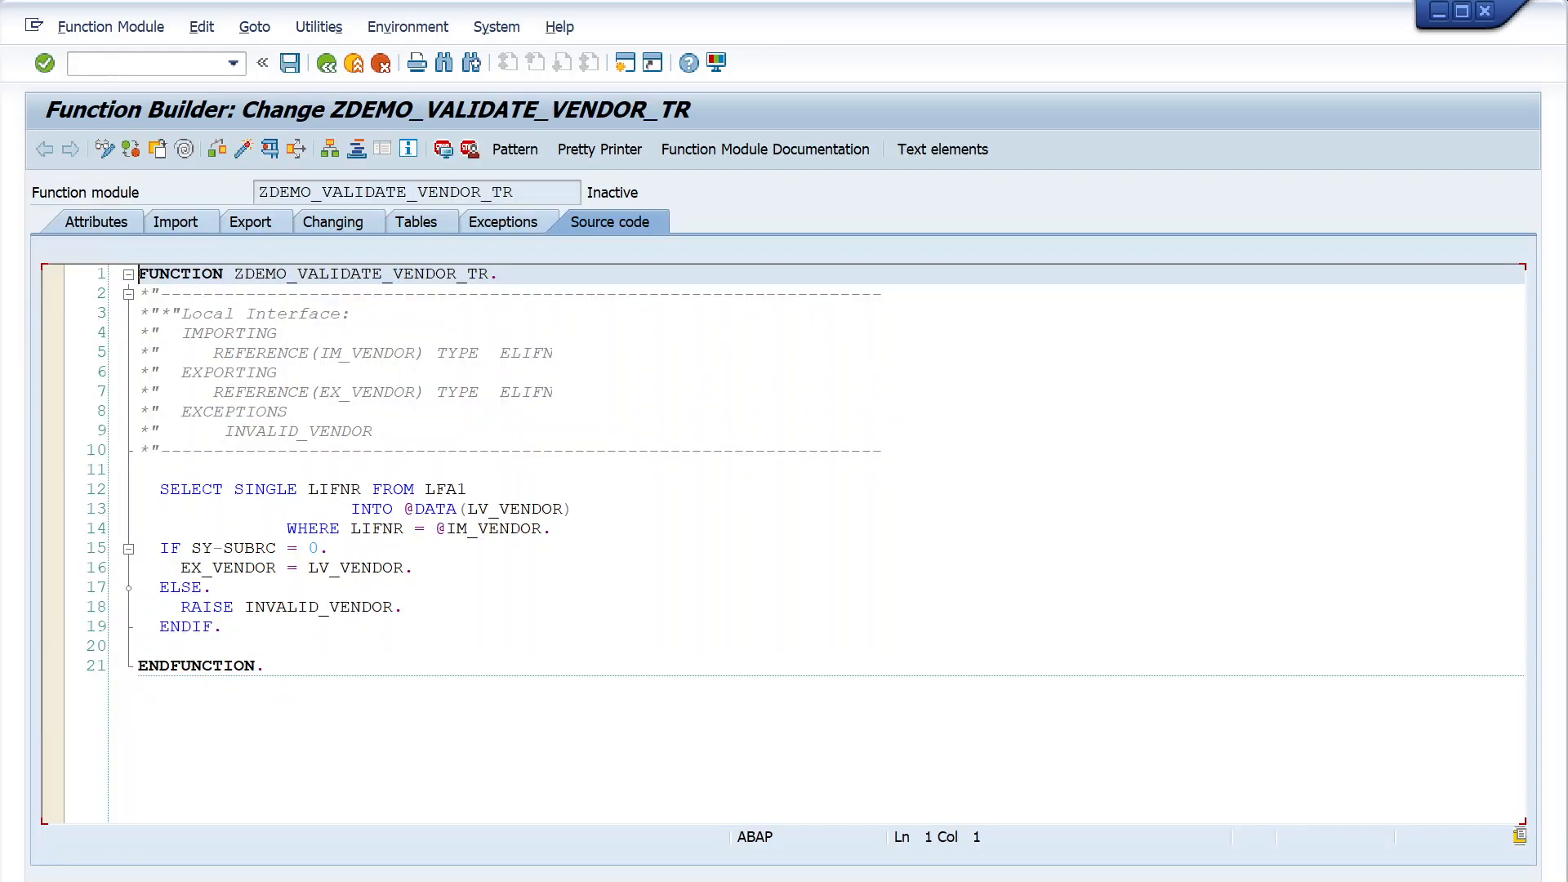
left_click(122, 229)
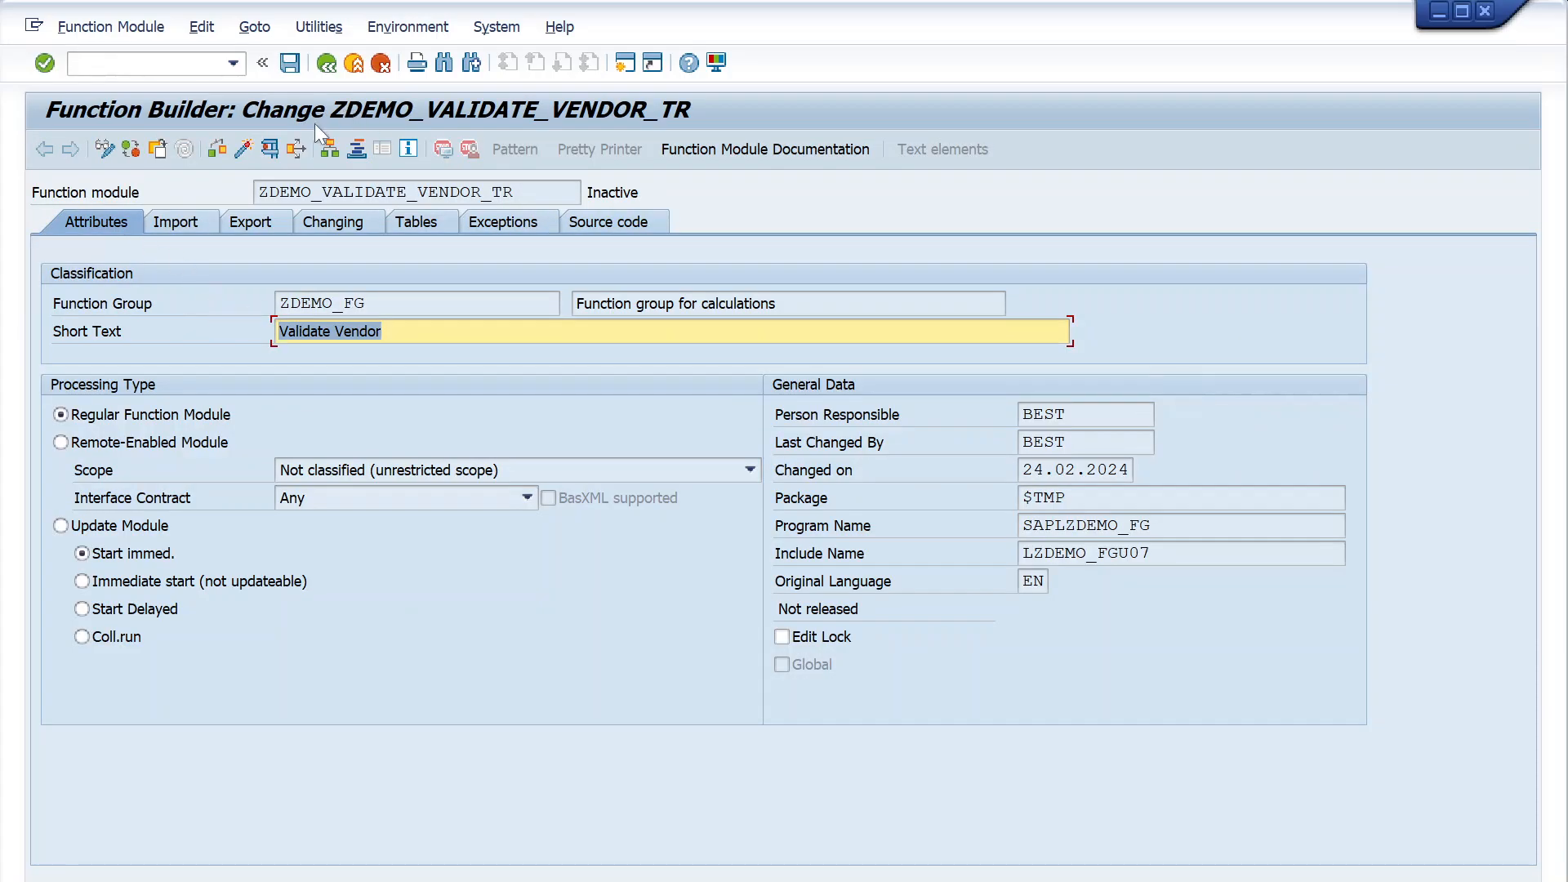
left_click_drag(1068, 499, 900, 501)
left_click(1072, 498)
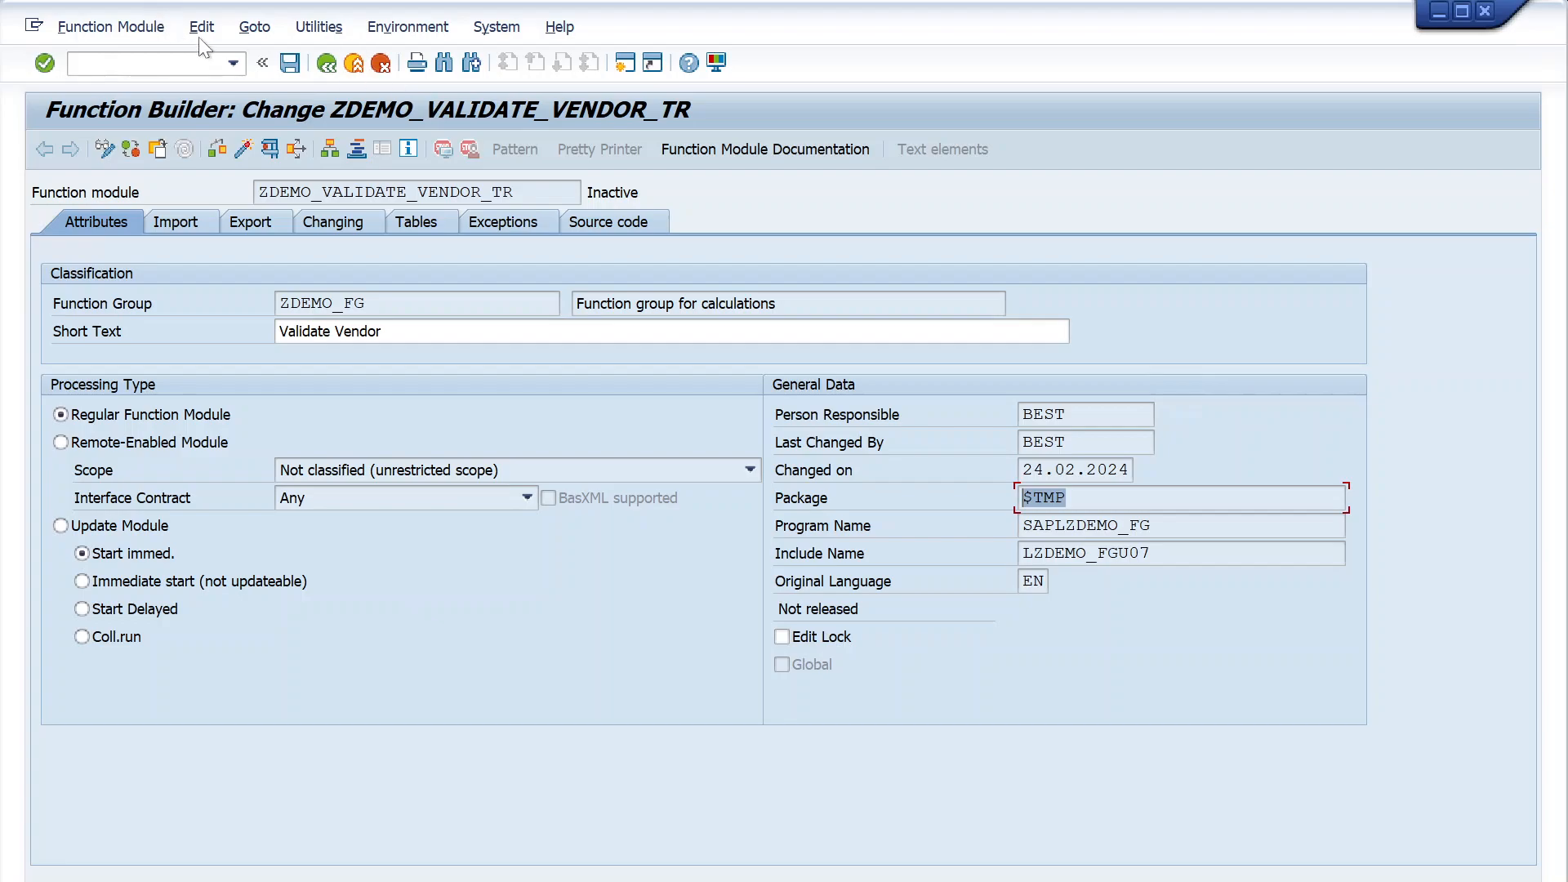
- Save and activate function module ZDEMO_VALIDATE_VENDOR_TR
left_click(289, 65)
left_click(238, 146)
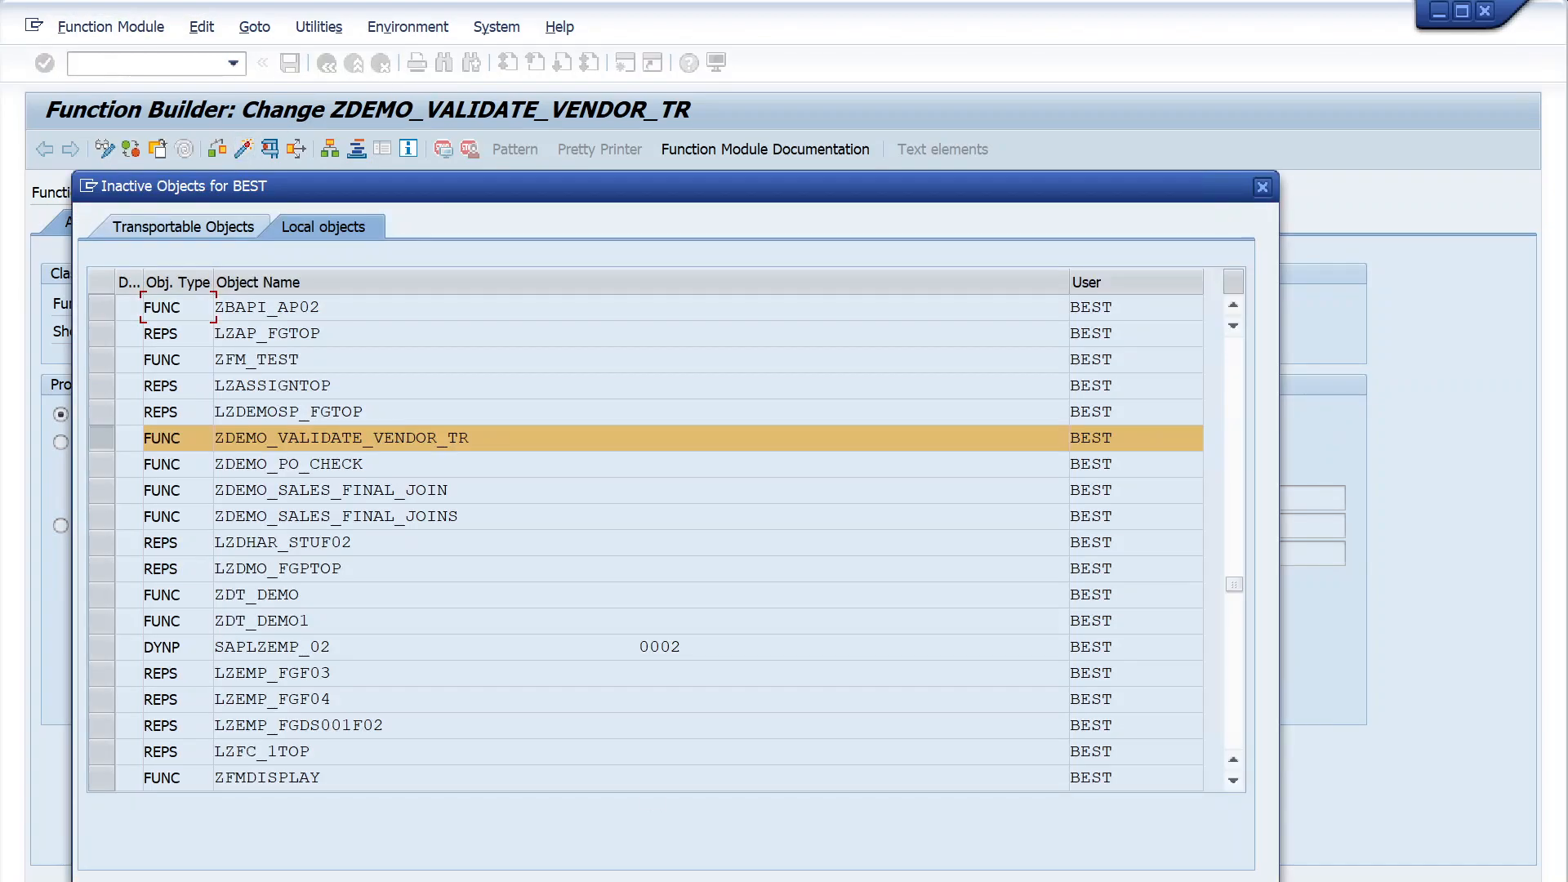
key("Return")
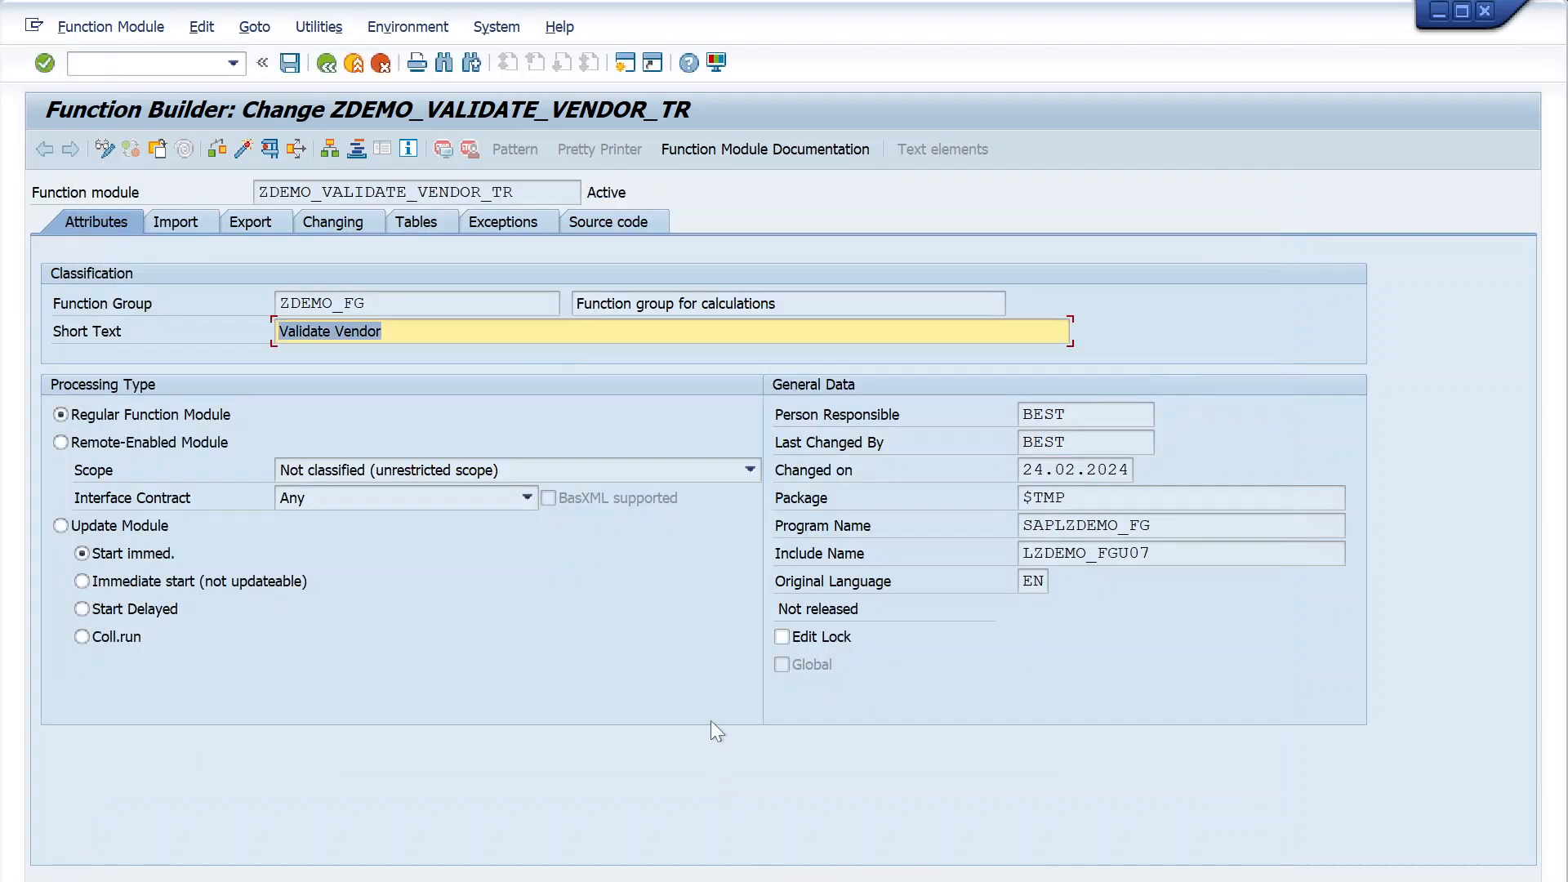
- Return to the initial screen, reopen the activated ZDEMO_VALIDATE_VENDOR_TR for changing and review its package assignment again
left_click(329, 62)
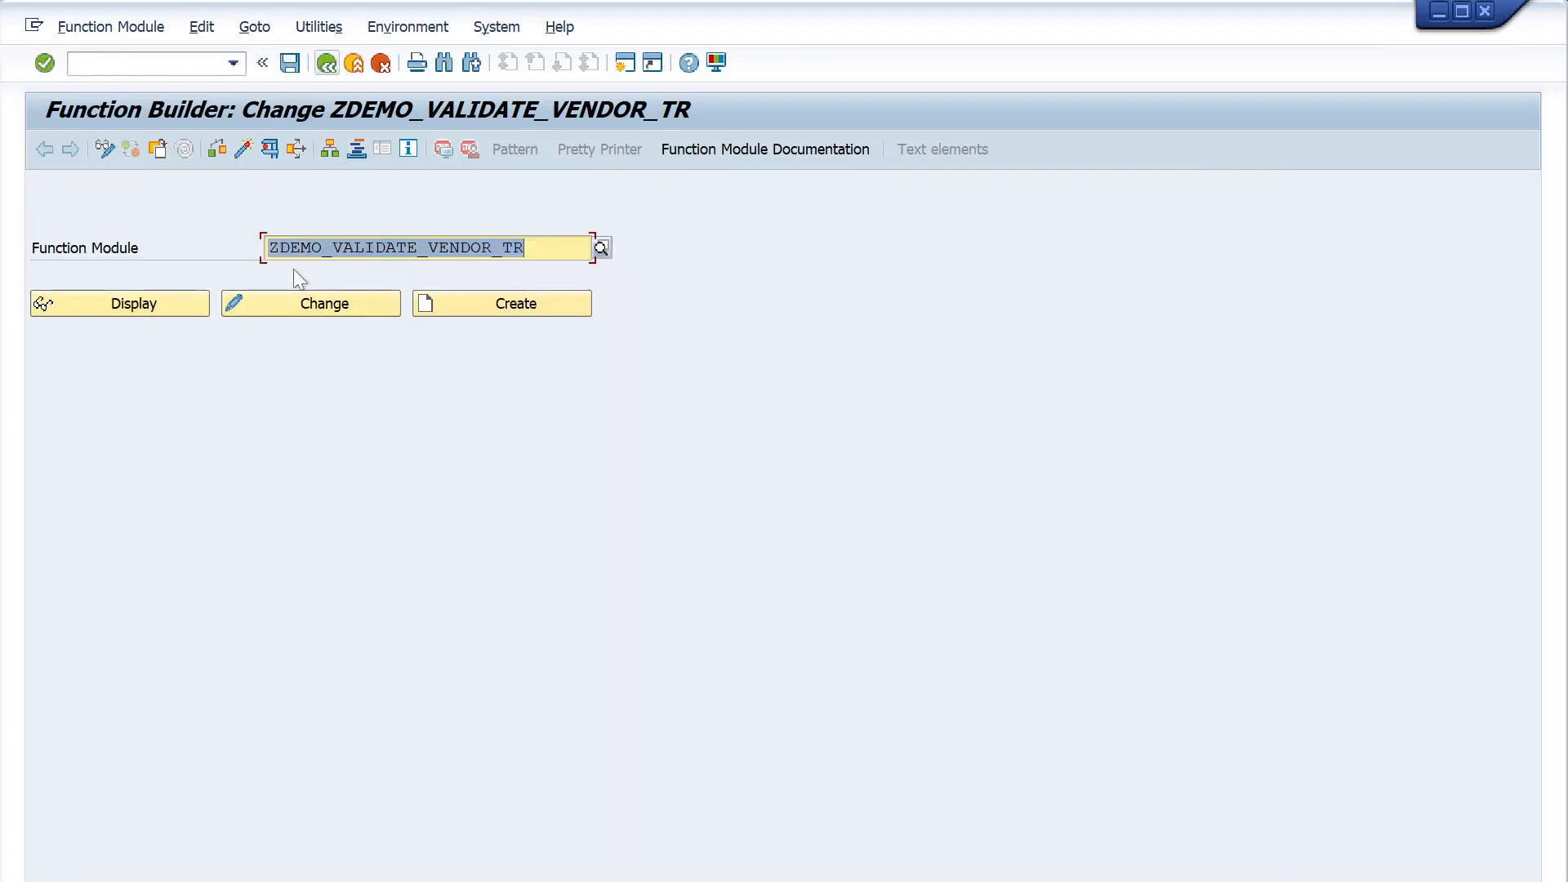
left_click(297, 314)
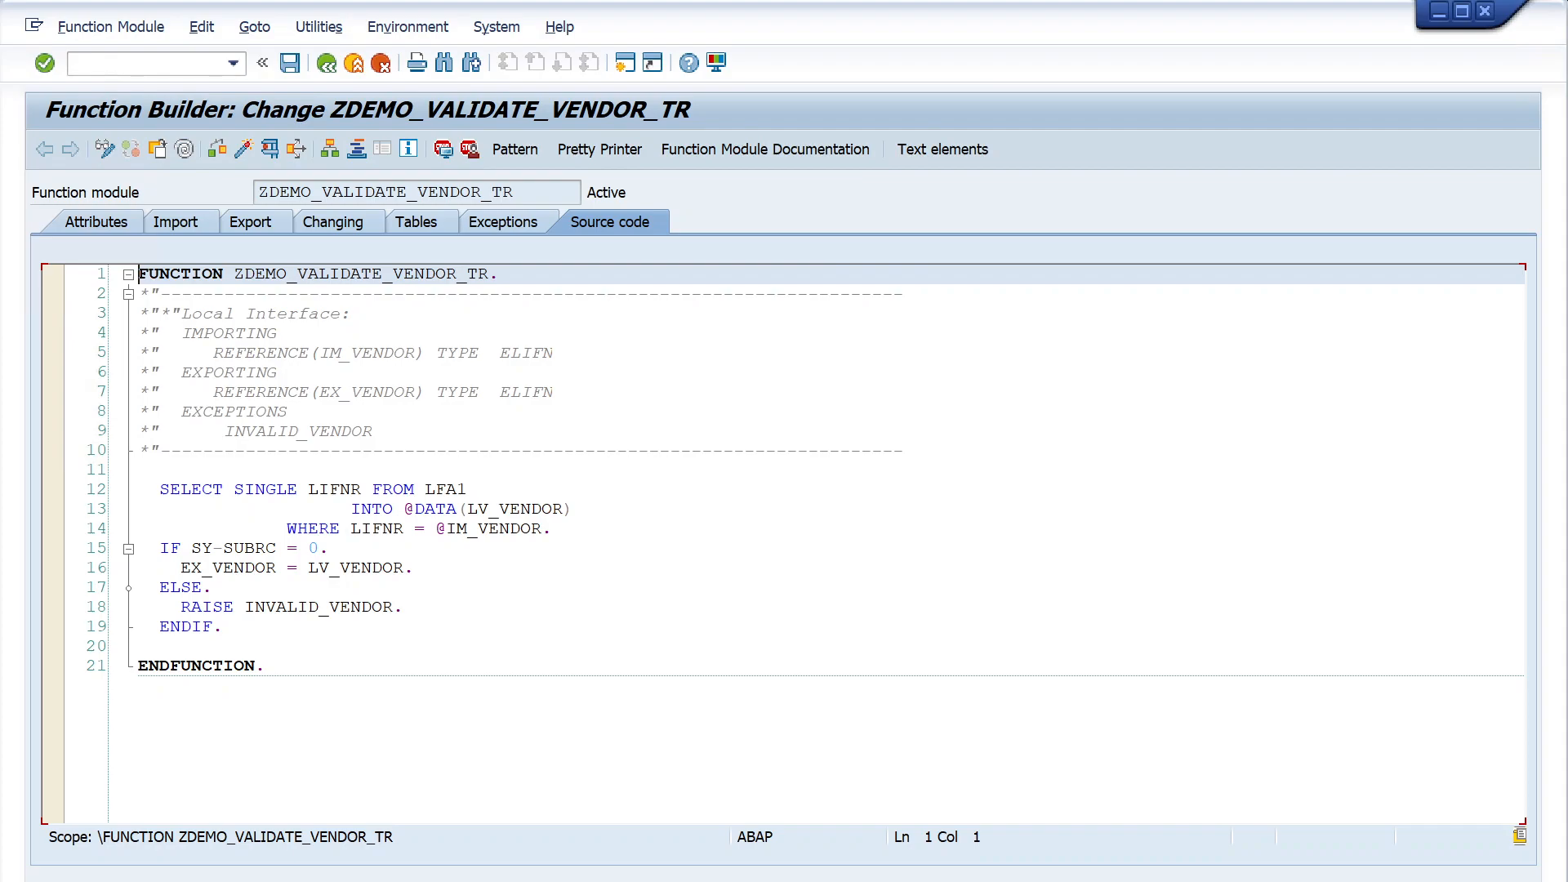
left_click(79, 222)
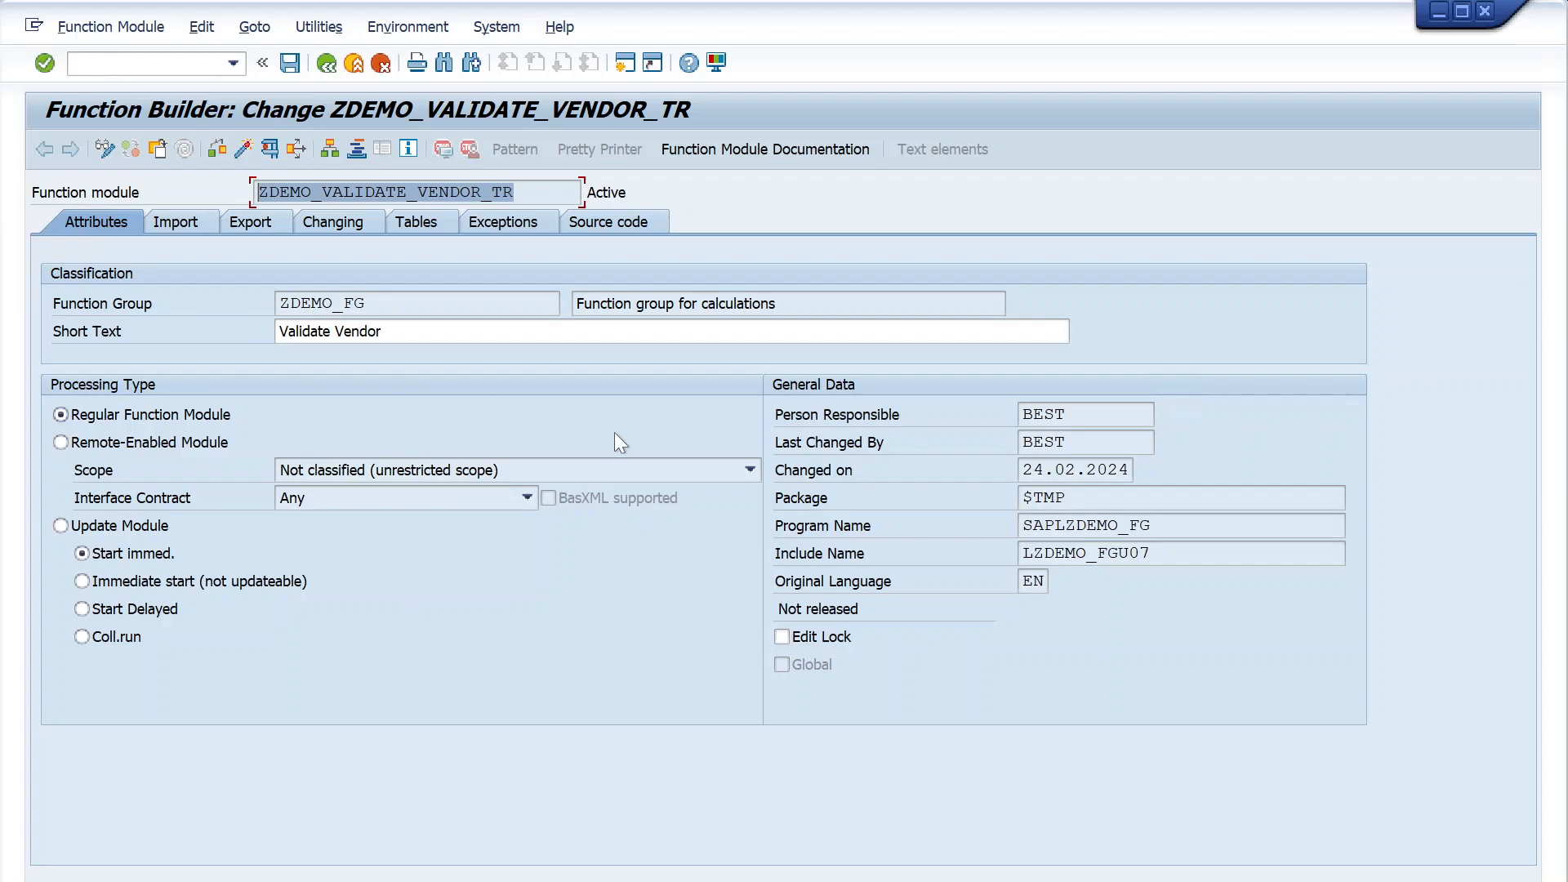
left_click_drag(1131, 498, 880, 494)
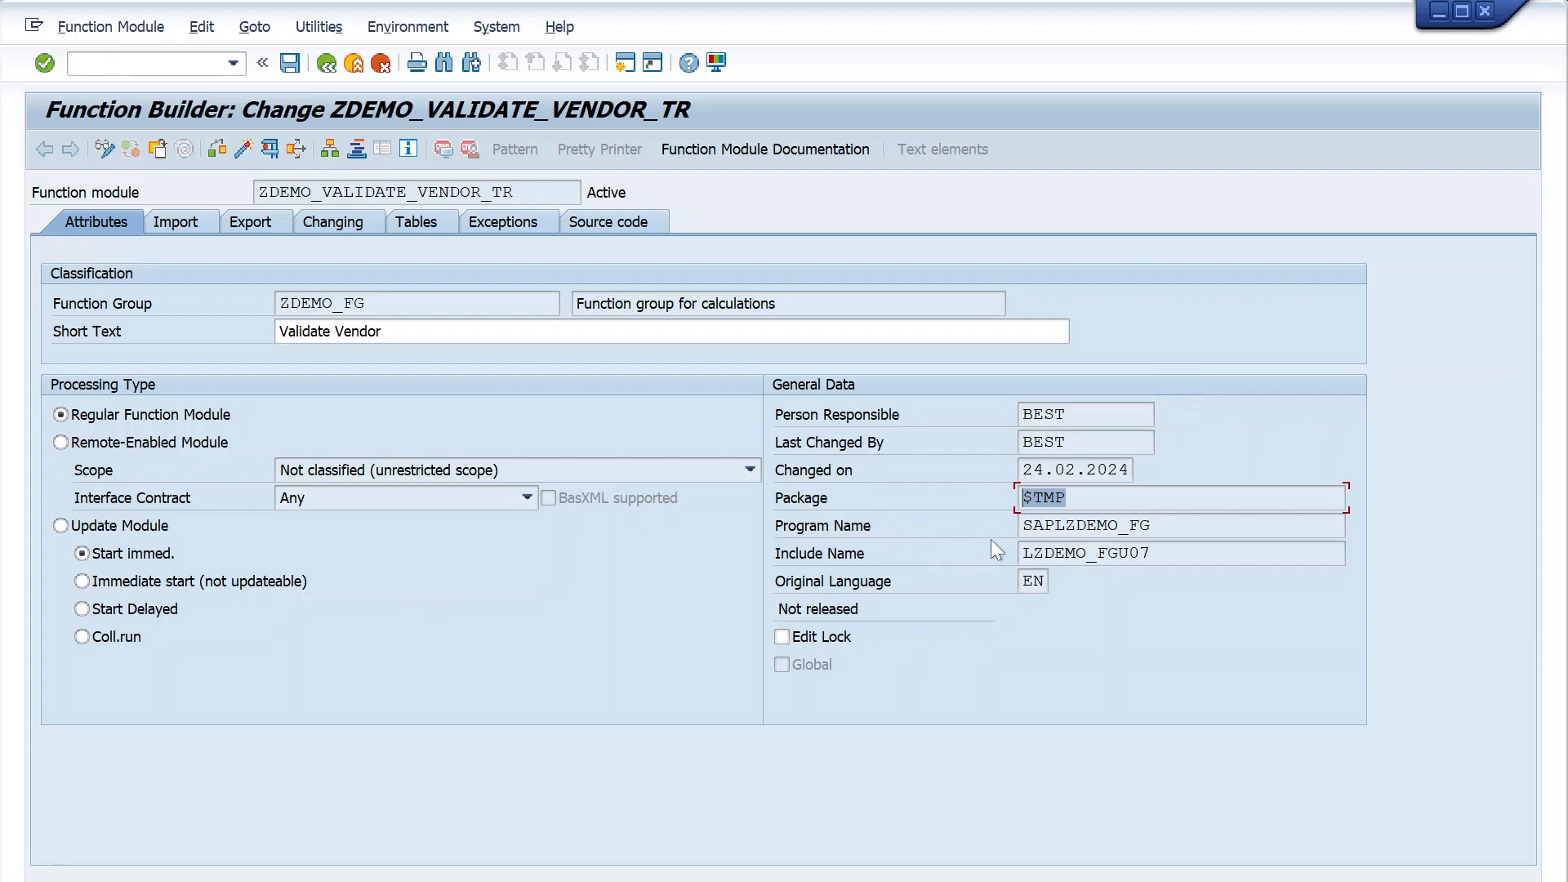
left_click(1095, 498)
- Display the object directory entry for the function module's group ZDEMO_FG and check its package
left_click(251, 27)
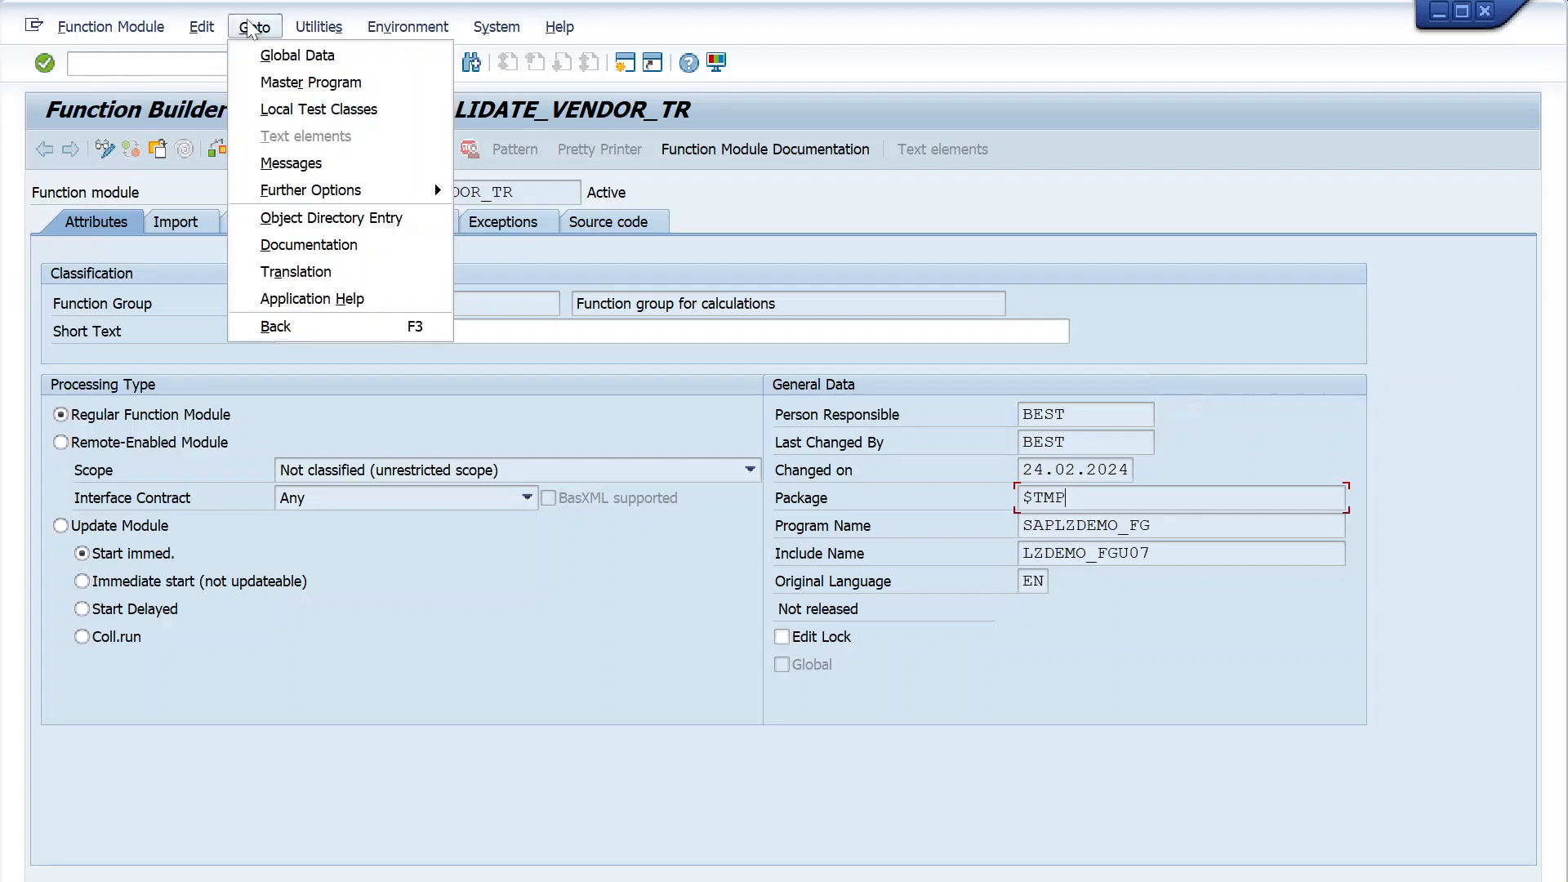
mouse_move(203, 23)
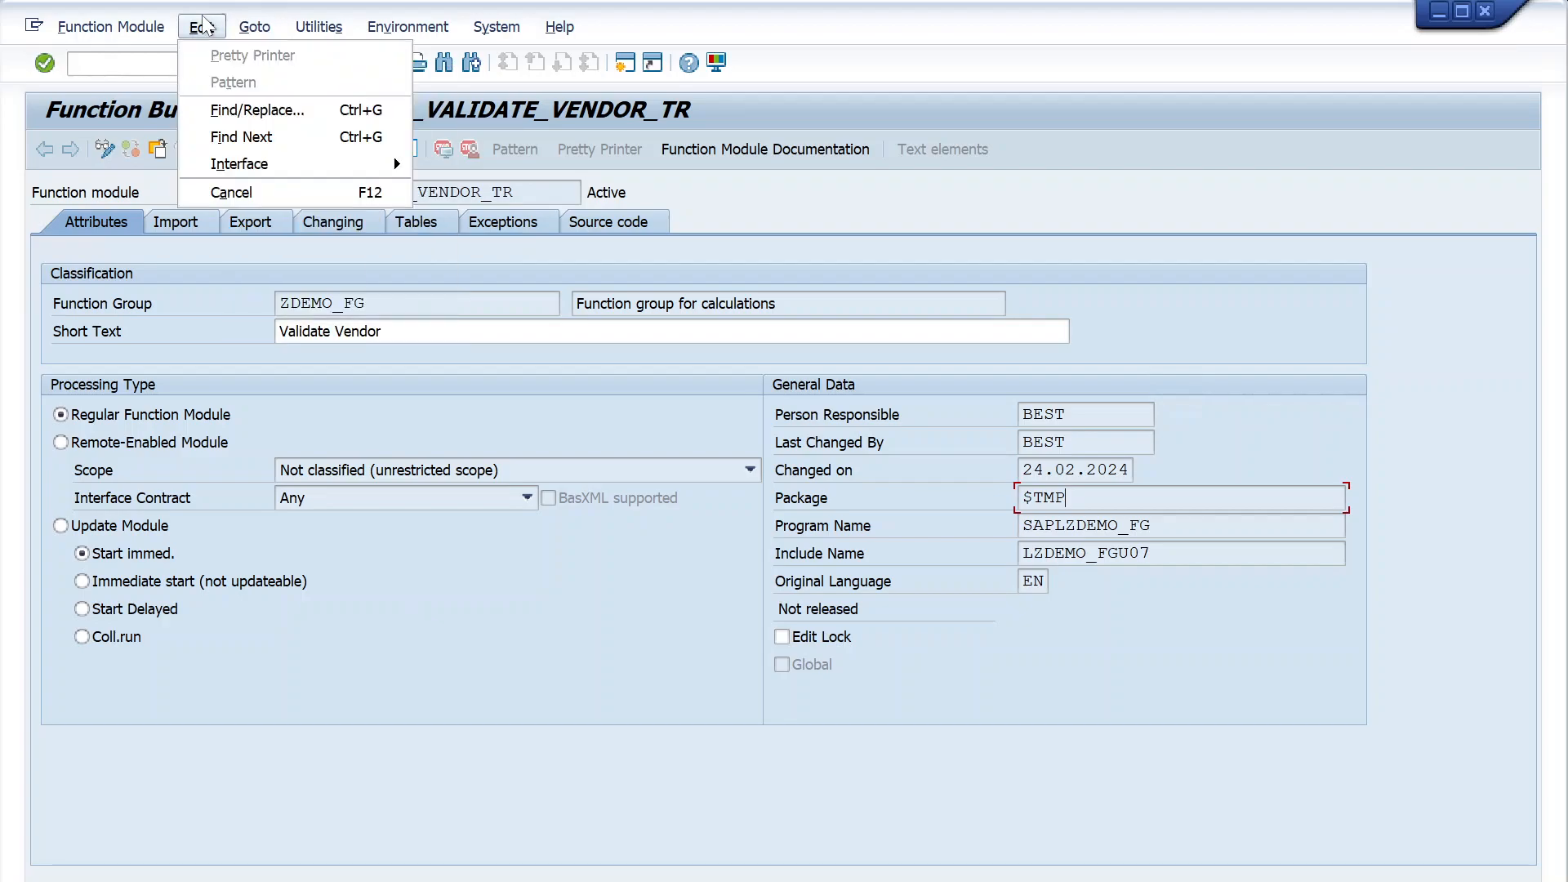
mouse_move(308, 41)
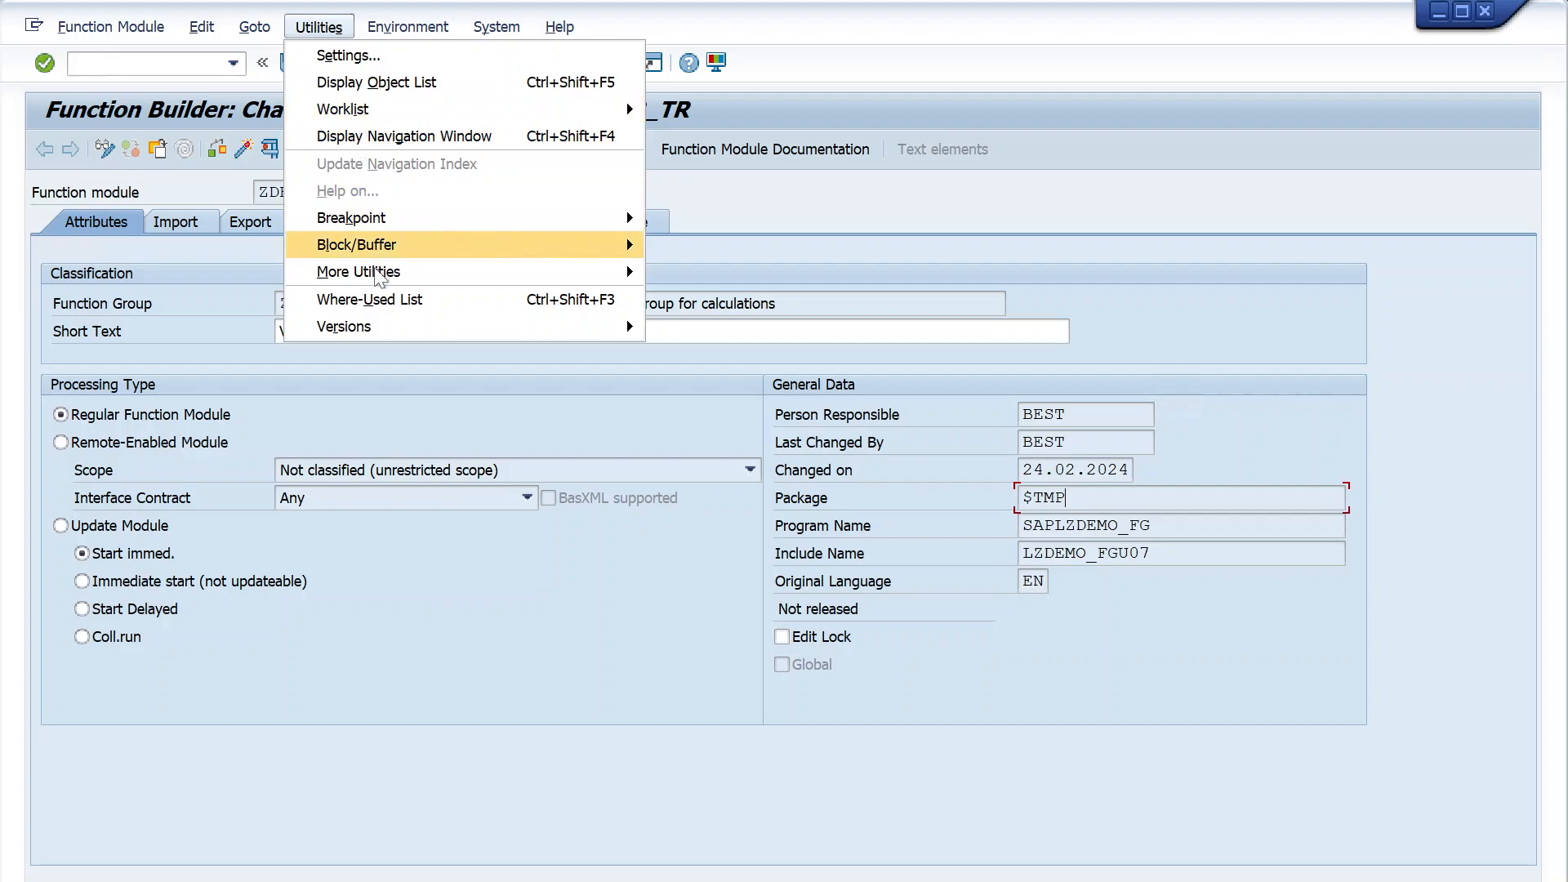
mouse_move(254, 27)
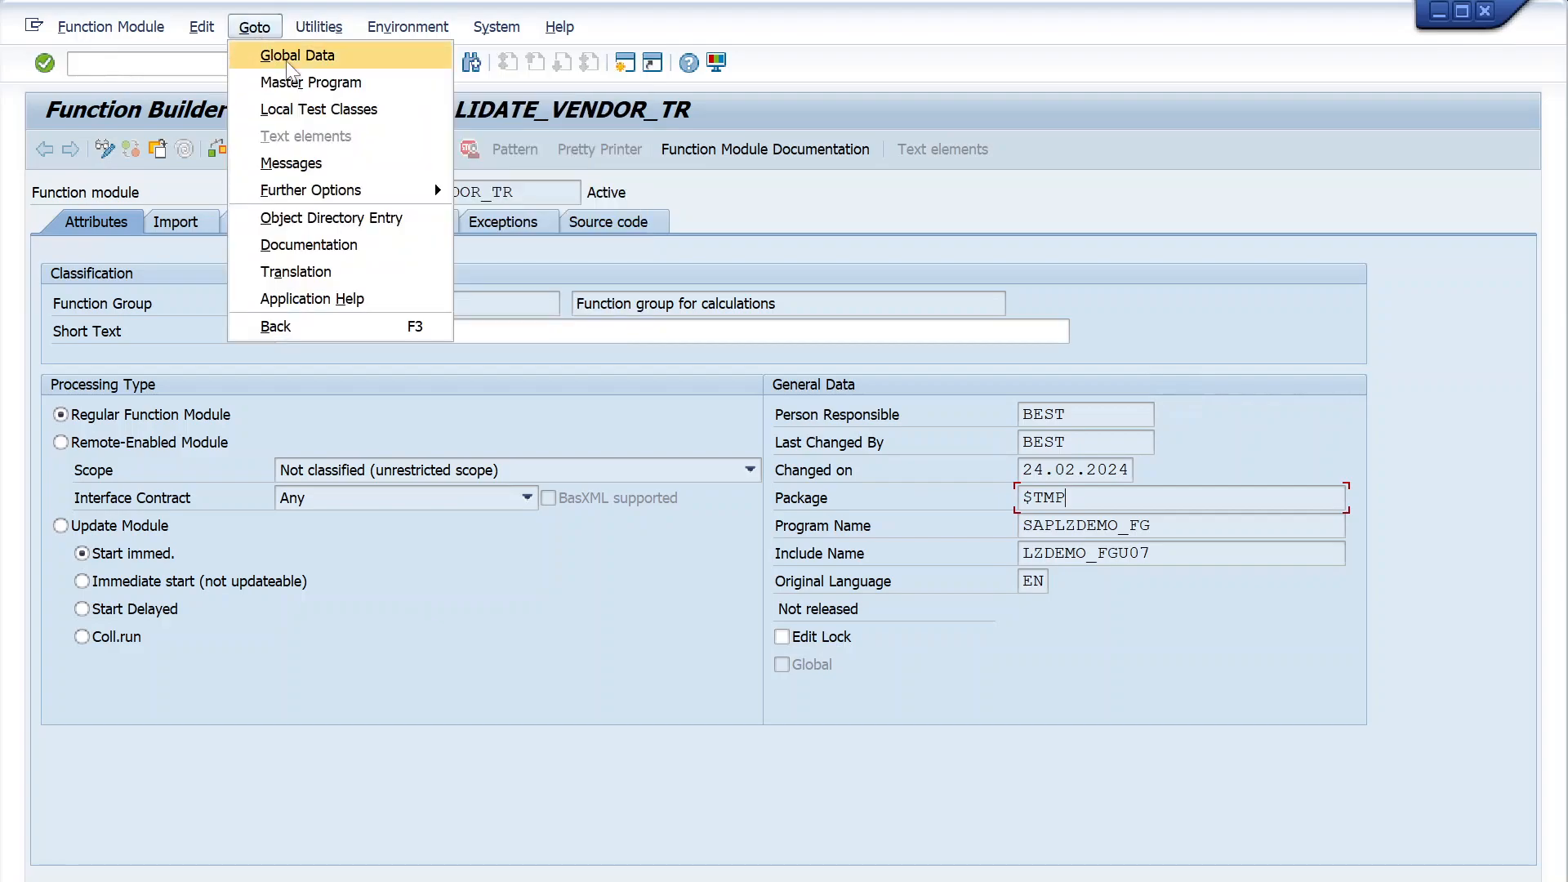
left_click(410, 219)
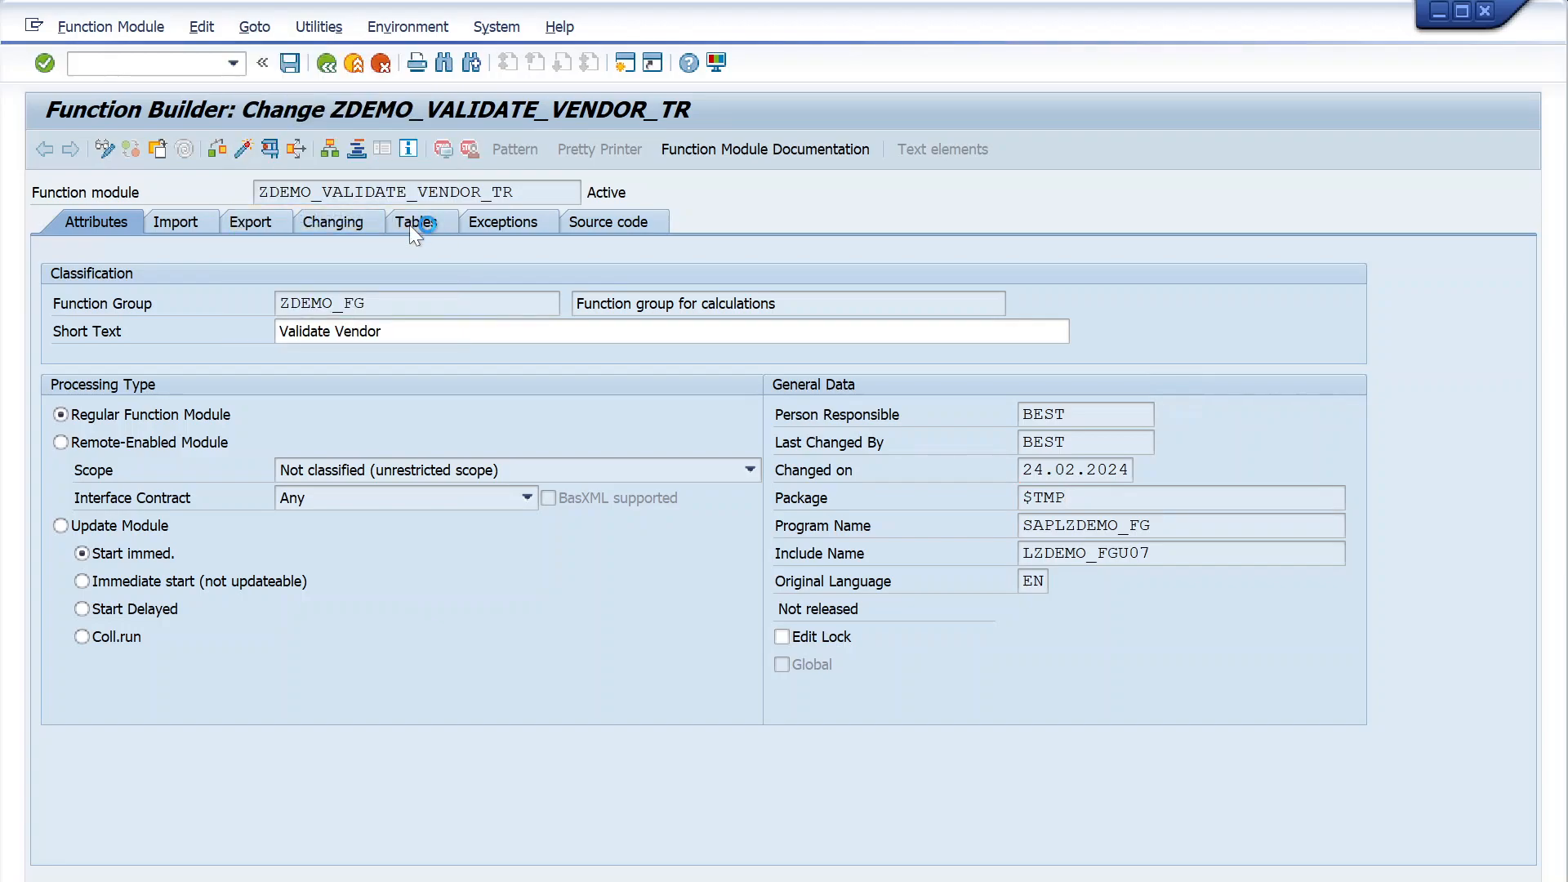
left_click_drag(532, 257, 497, 273)
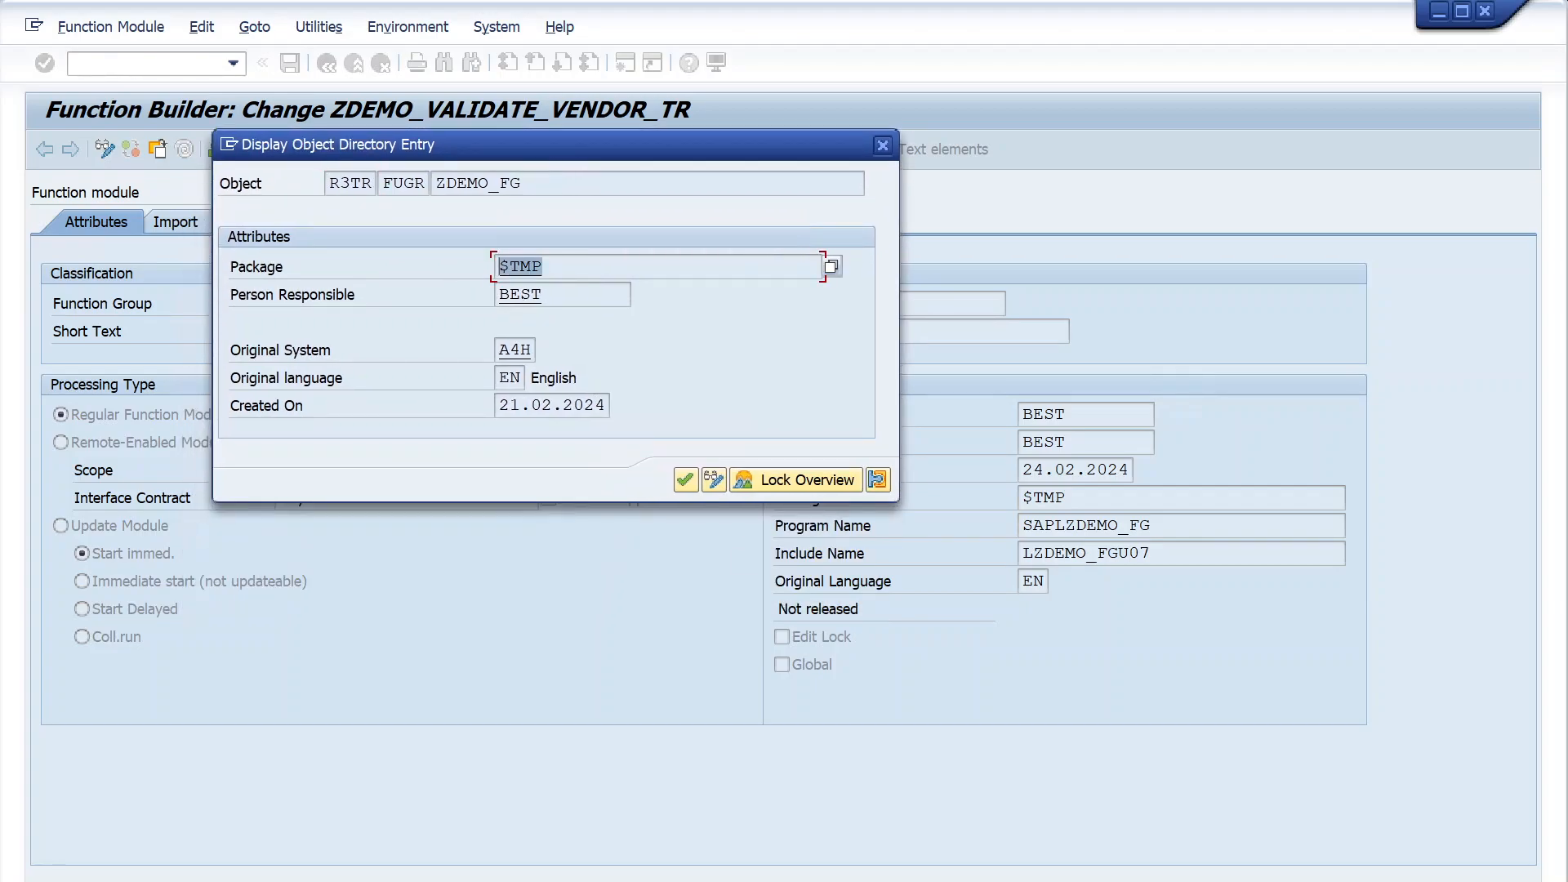
- Switch the ZDEMO_FG object directory entry to change mode, clear its package and save the entry
left_click(713, 480)
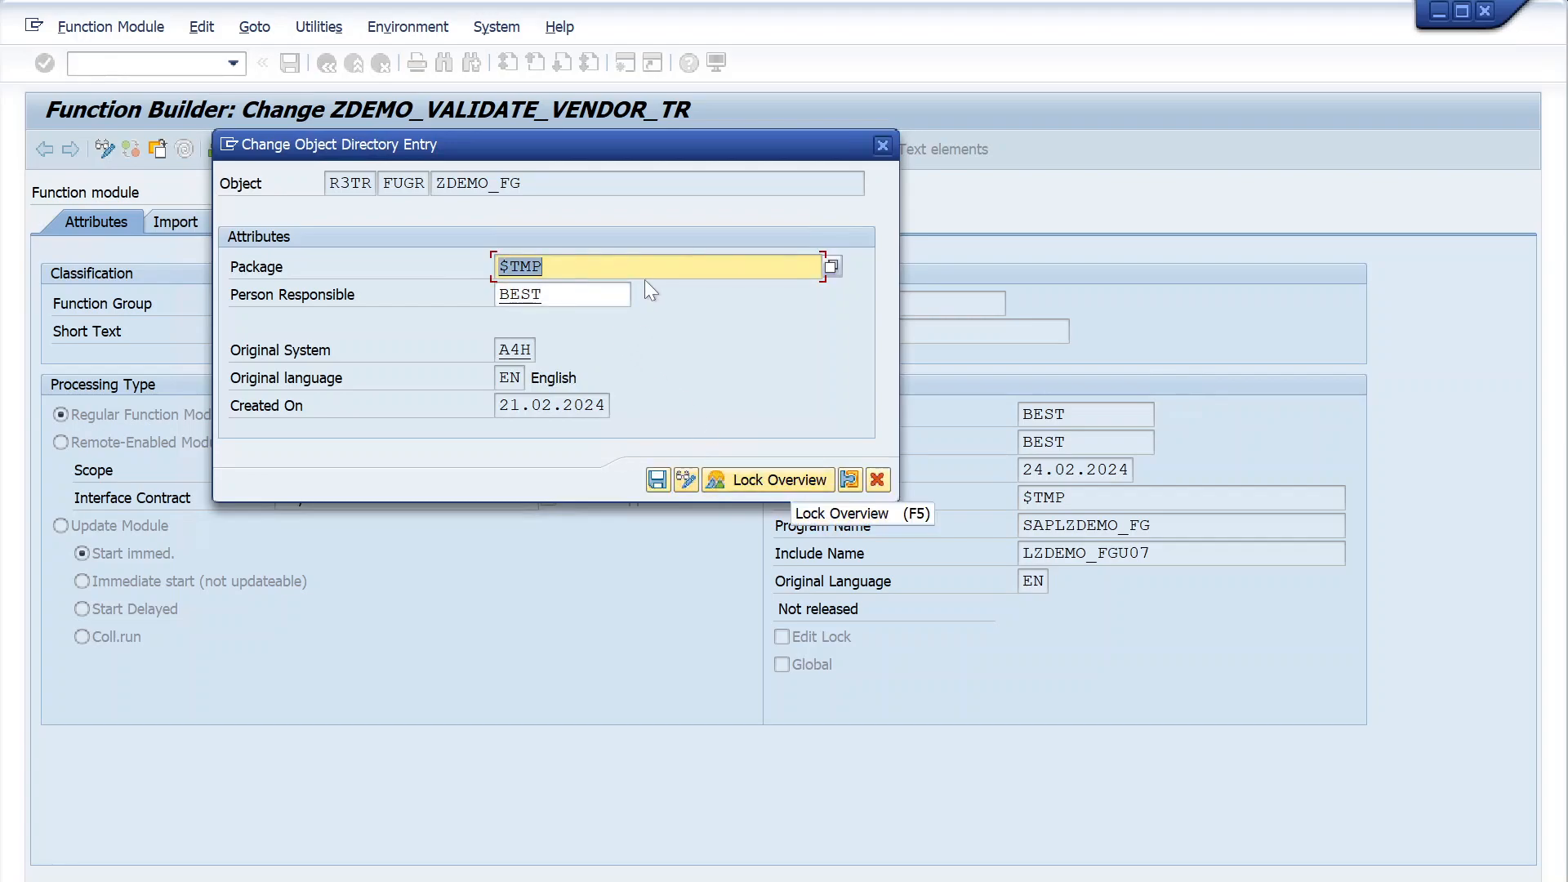
key("BackSpace")
left_click(608, 290)
left_click(656, 482)
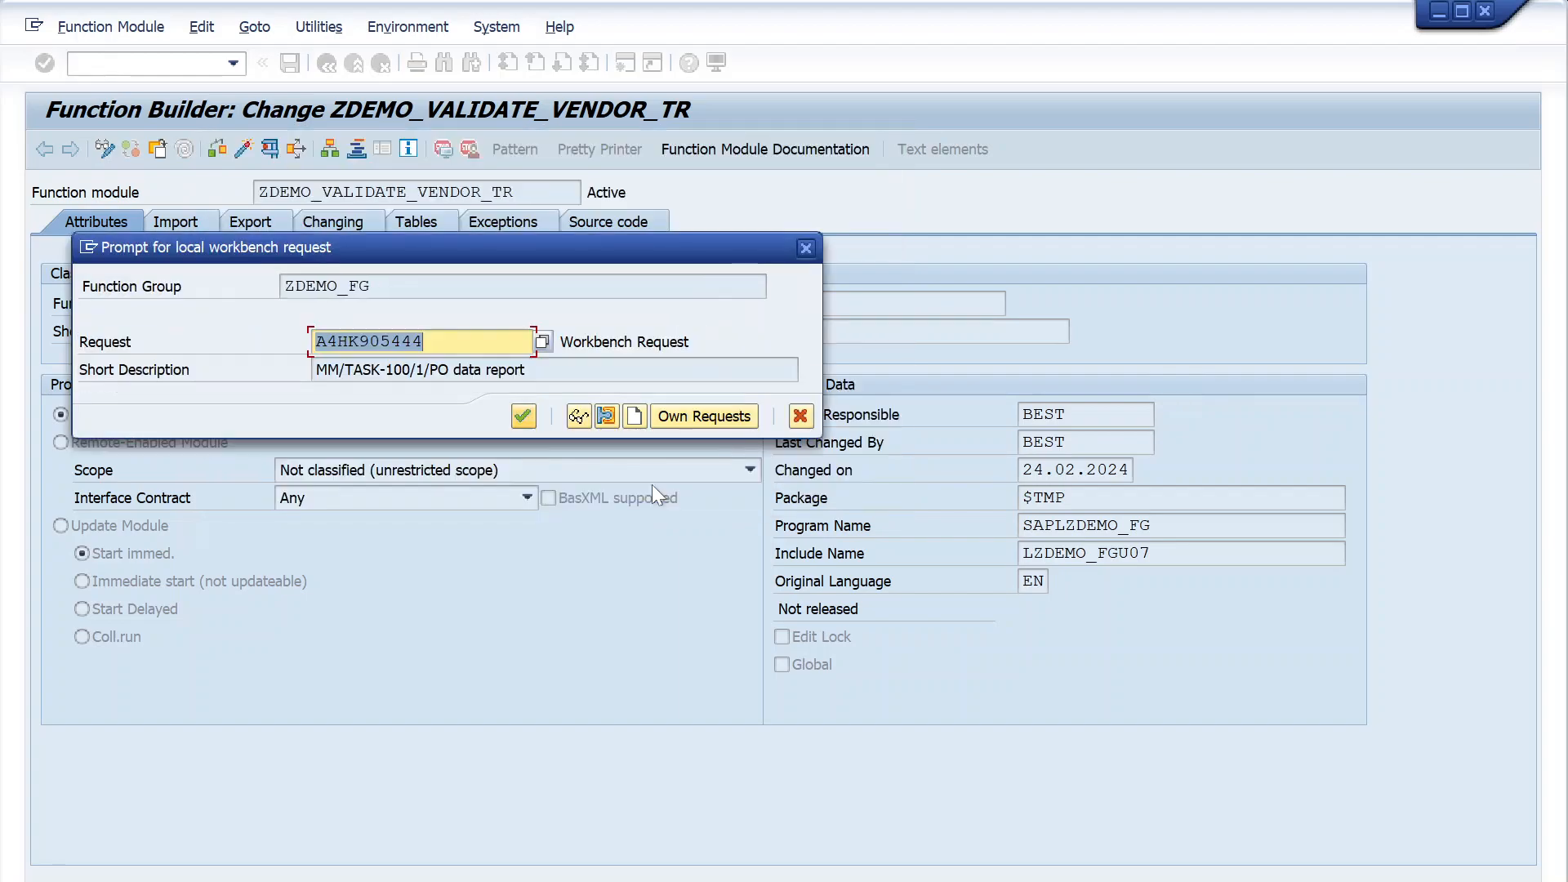
- Move the workbench request prompt clear of the form and examine the proposed request number and short description for ZDEMO_FG
left_click_drag(467, 260, 676, 302)
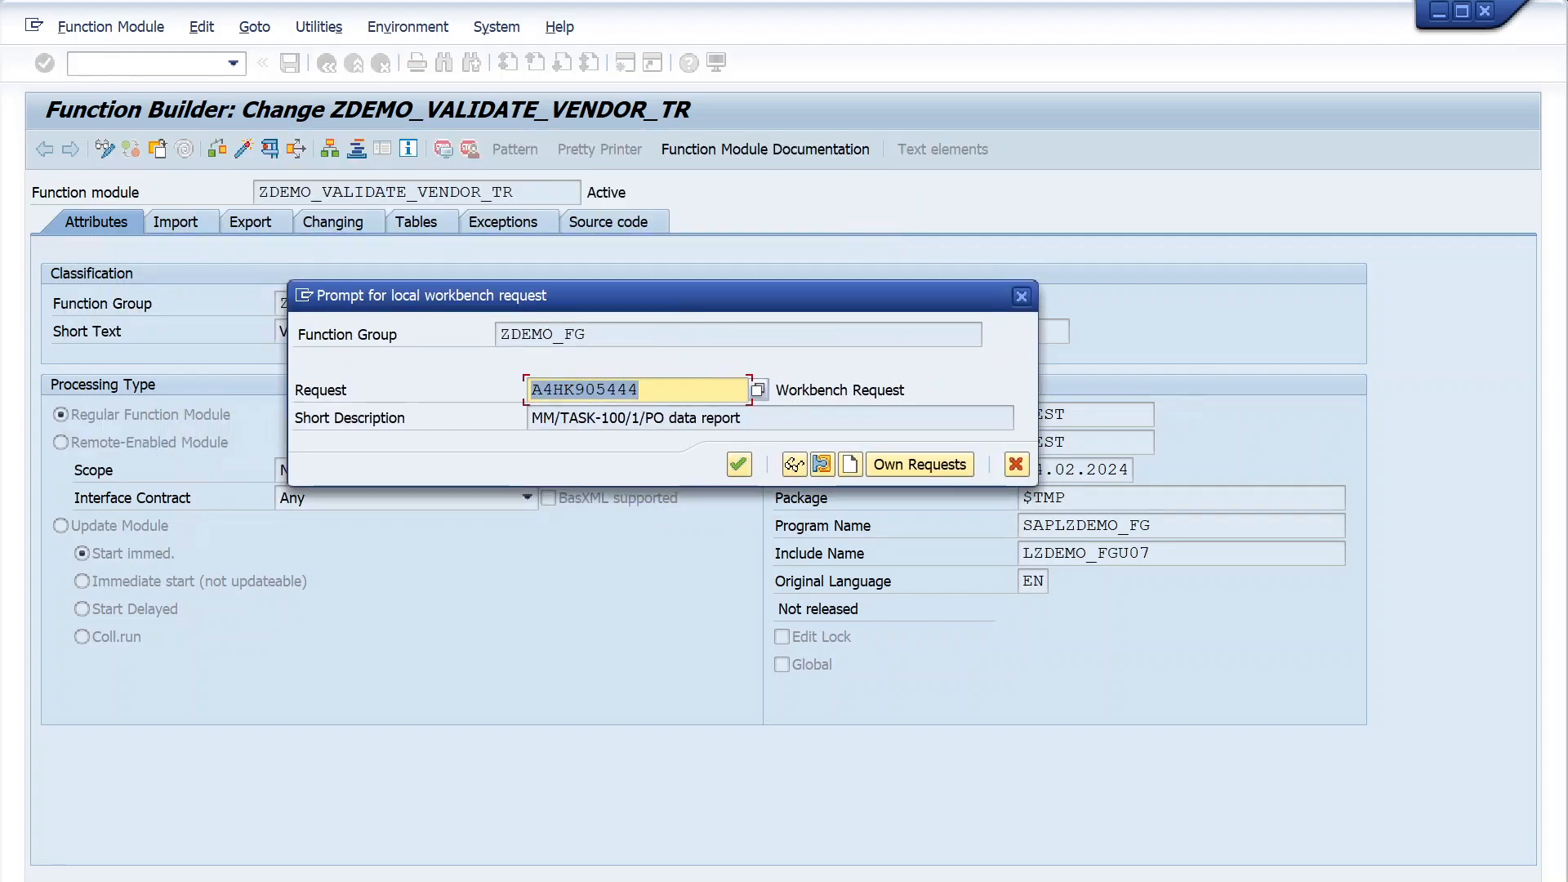
left_click_drag(624, 296, 791, 297)
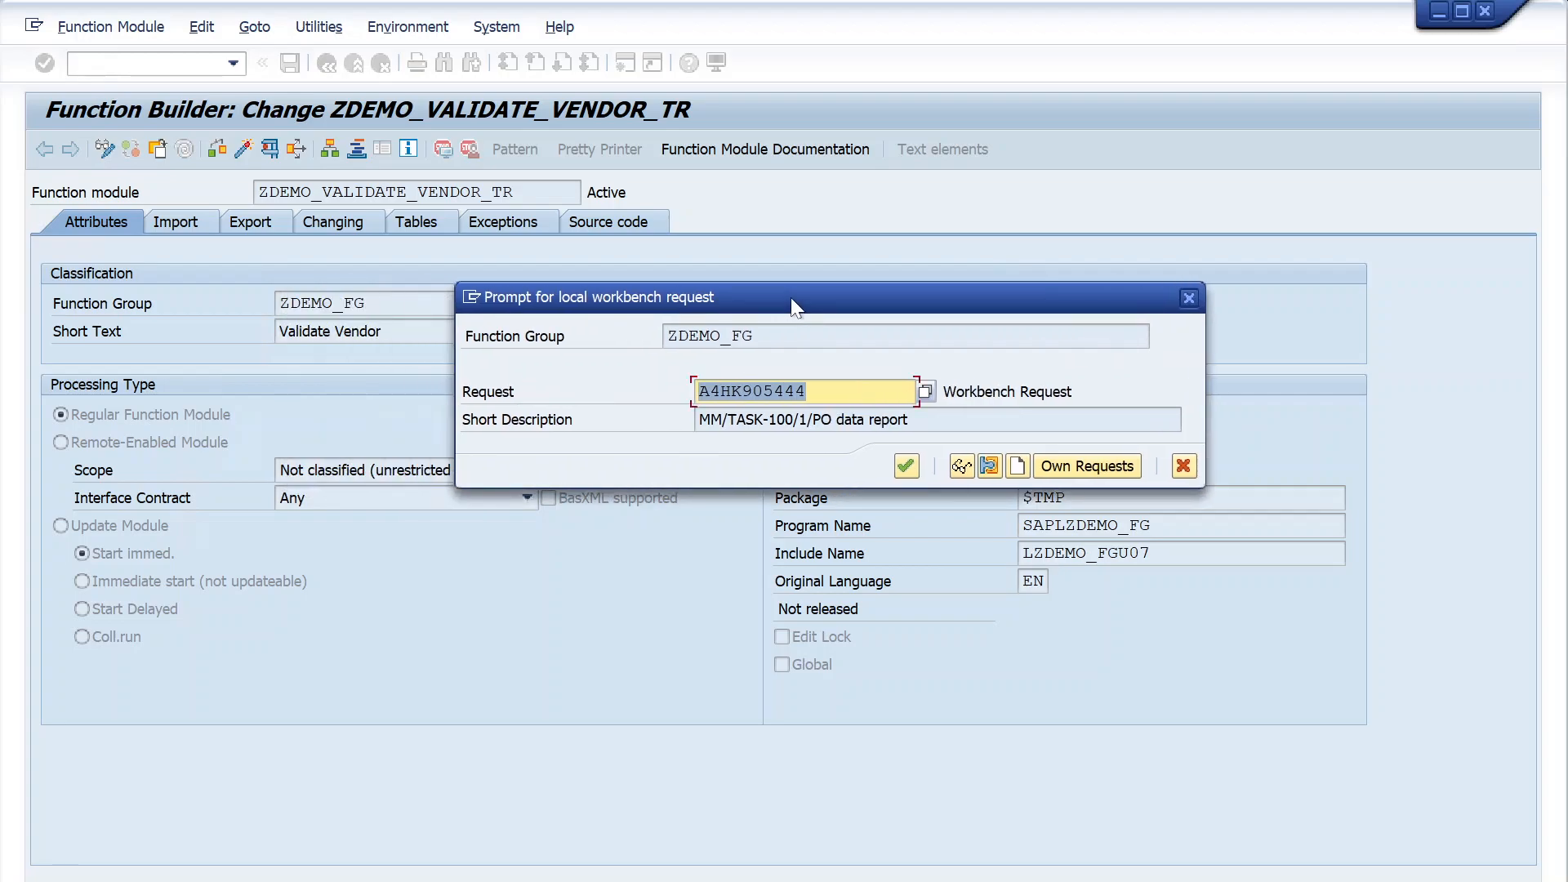
left_click(832, 420)
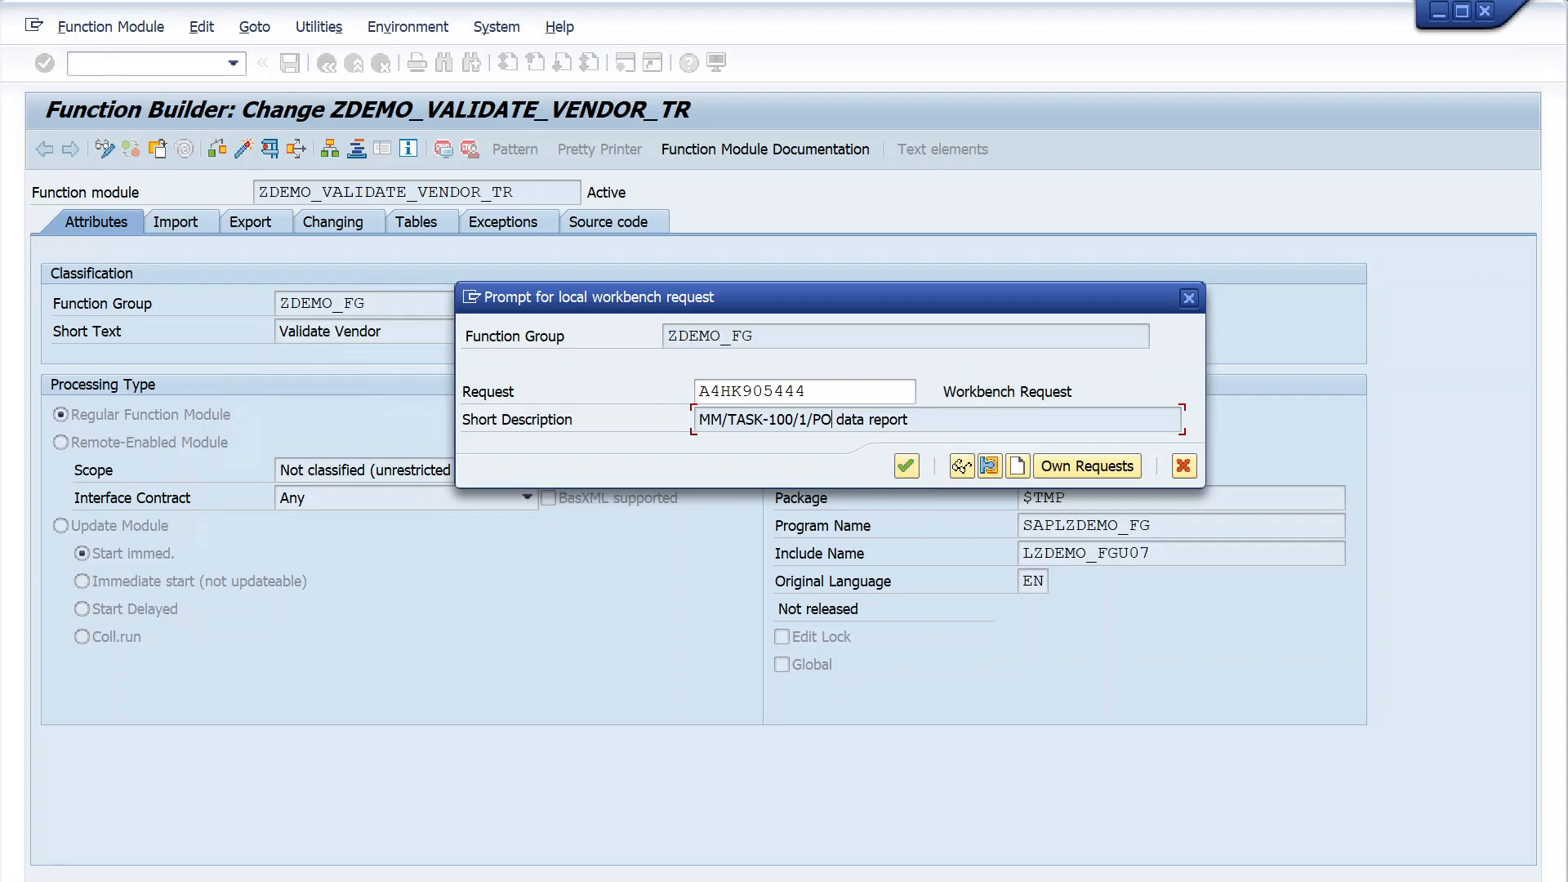
left_click_drag(808, 393, 699, 393)
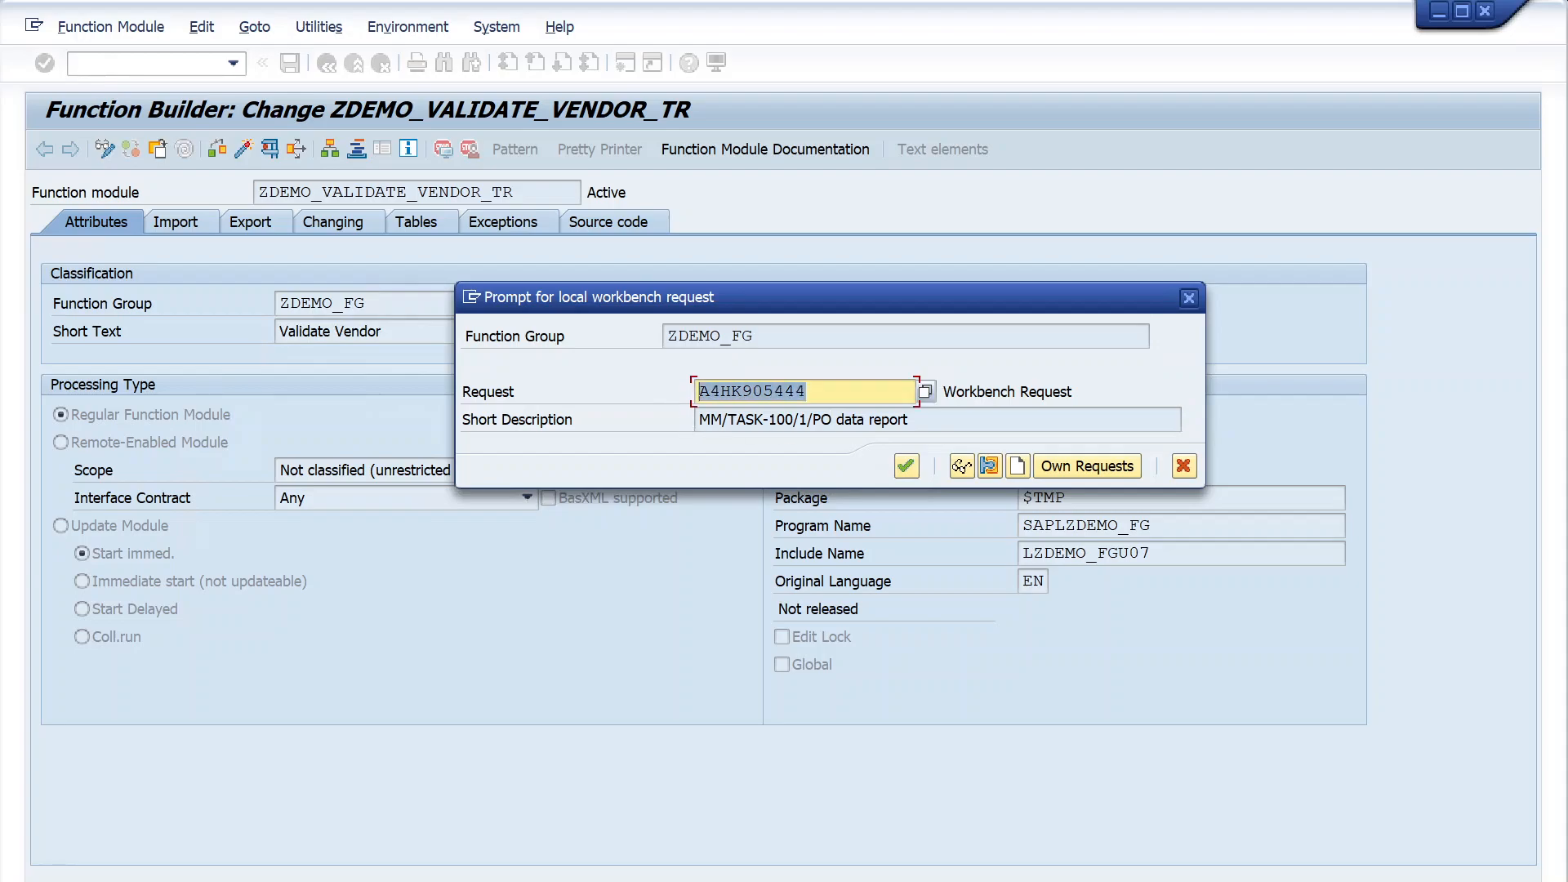
left_click(833, 420)
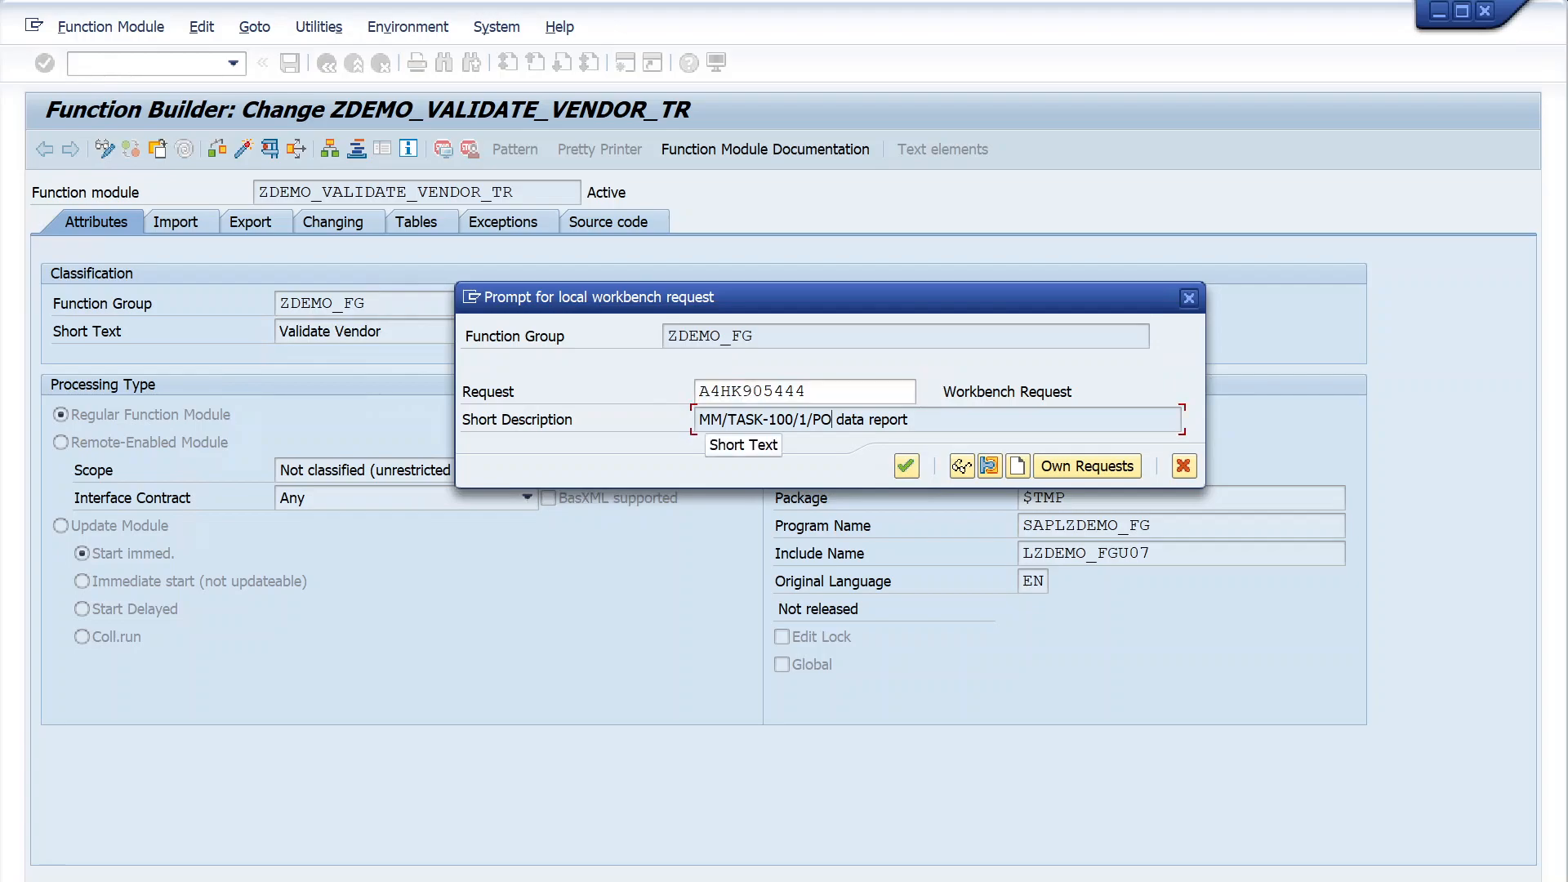
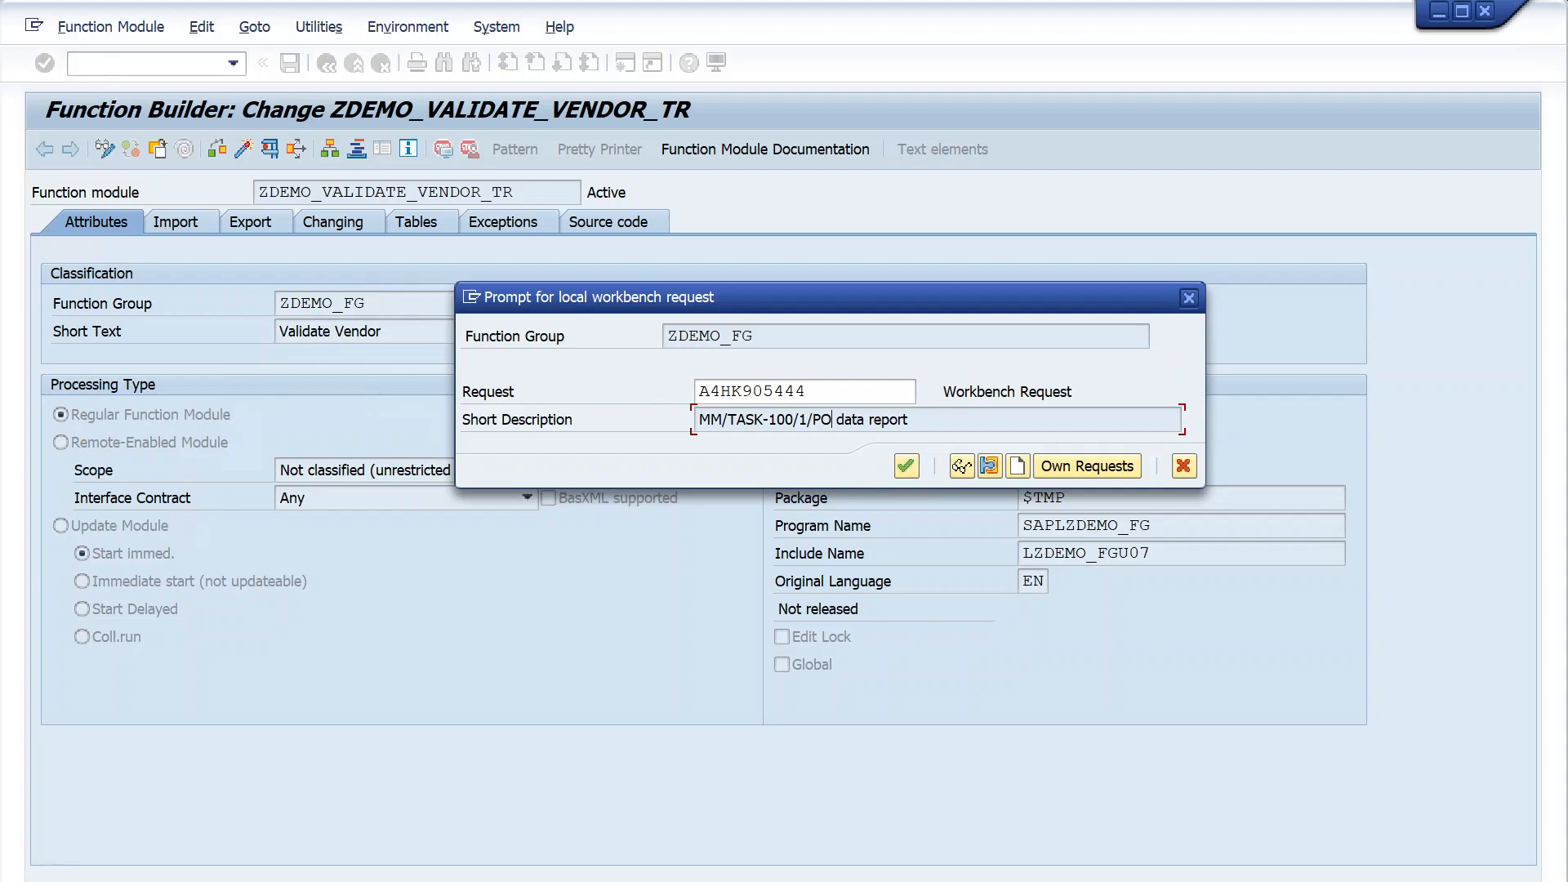
- Display the list of selectable workbench requests for ZDEMO_FG and close it without choosing one
left_click(838, 393)
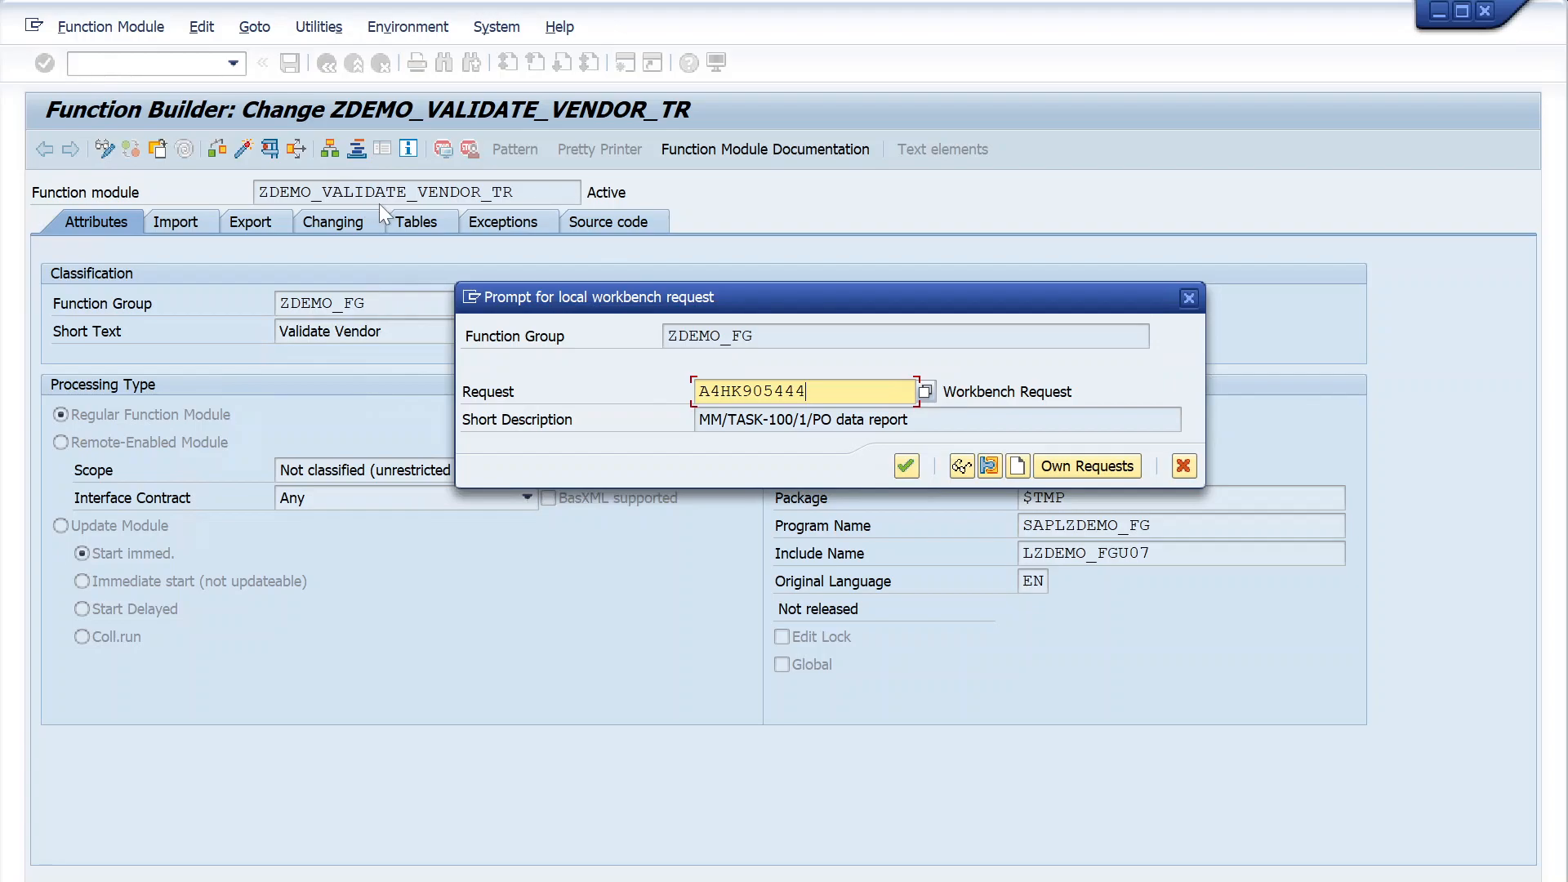
left_click(923, 399)
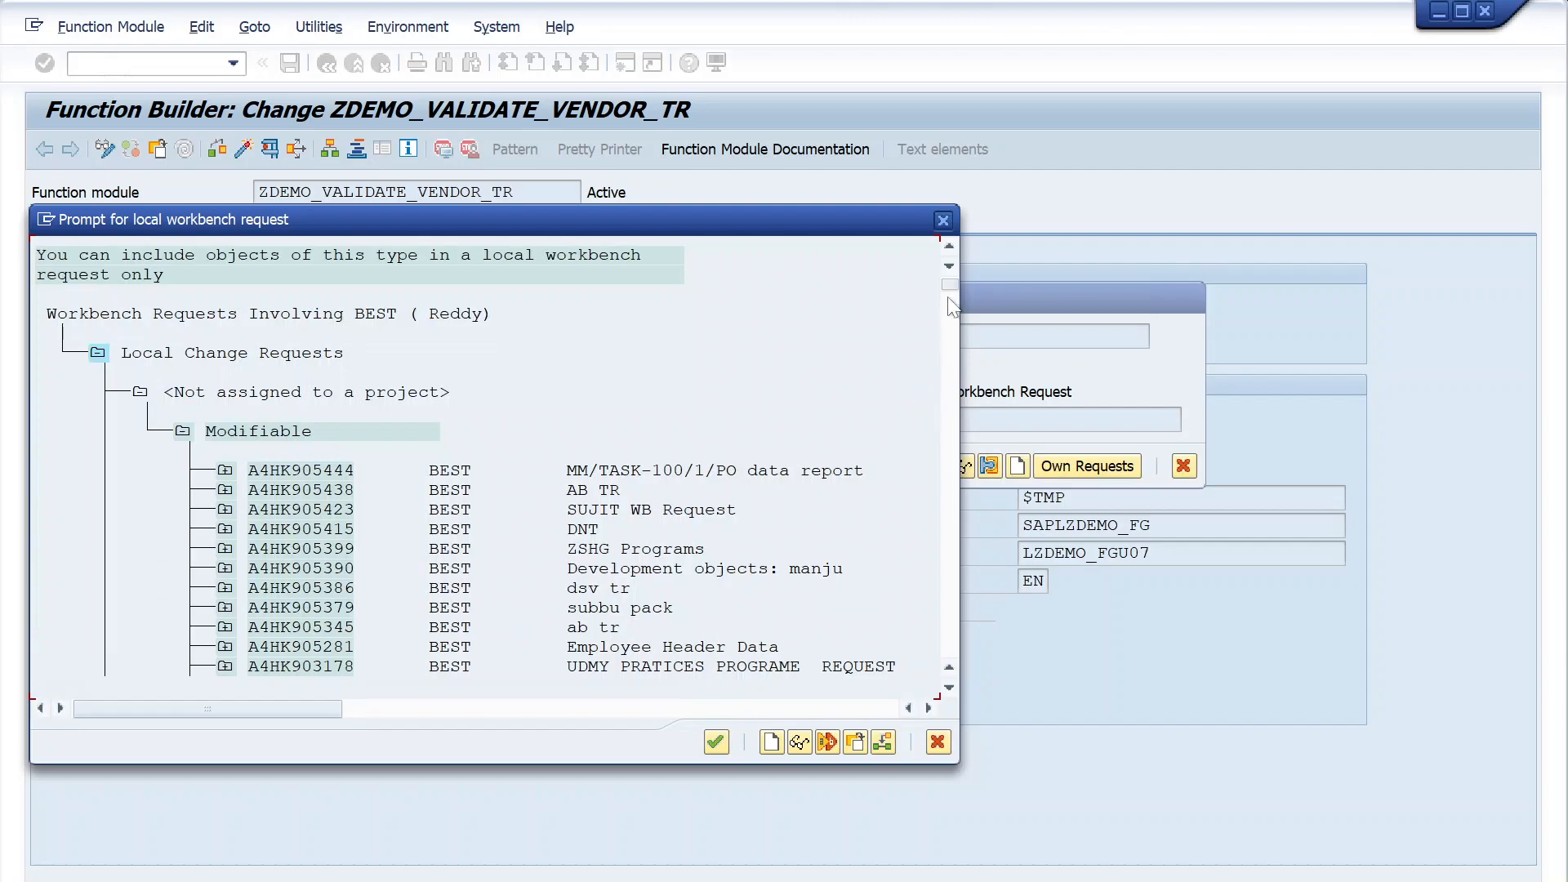
left_click(944, 221)
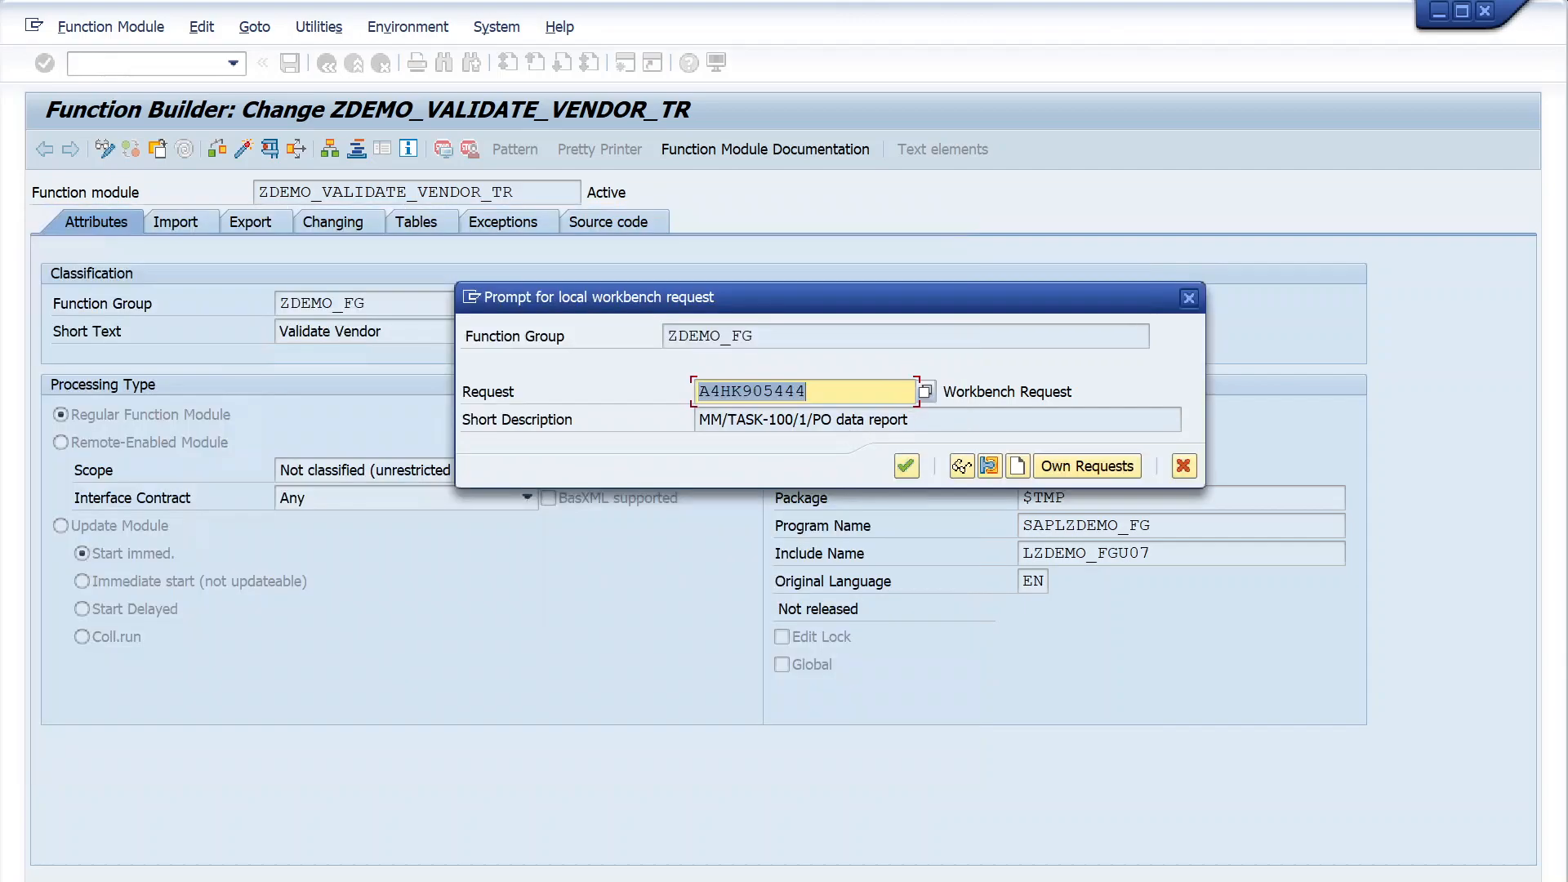
- Select workbench request A4HK905444 from the request list for function group ZDEMO_FG, confirm the assignment and activate the function module
left_click(811, 392)
left_click_drag(809, 392, 661, 406)
left_click(925, 390)
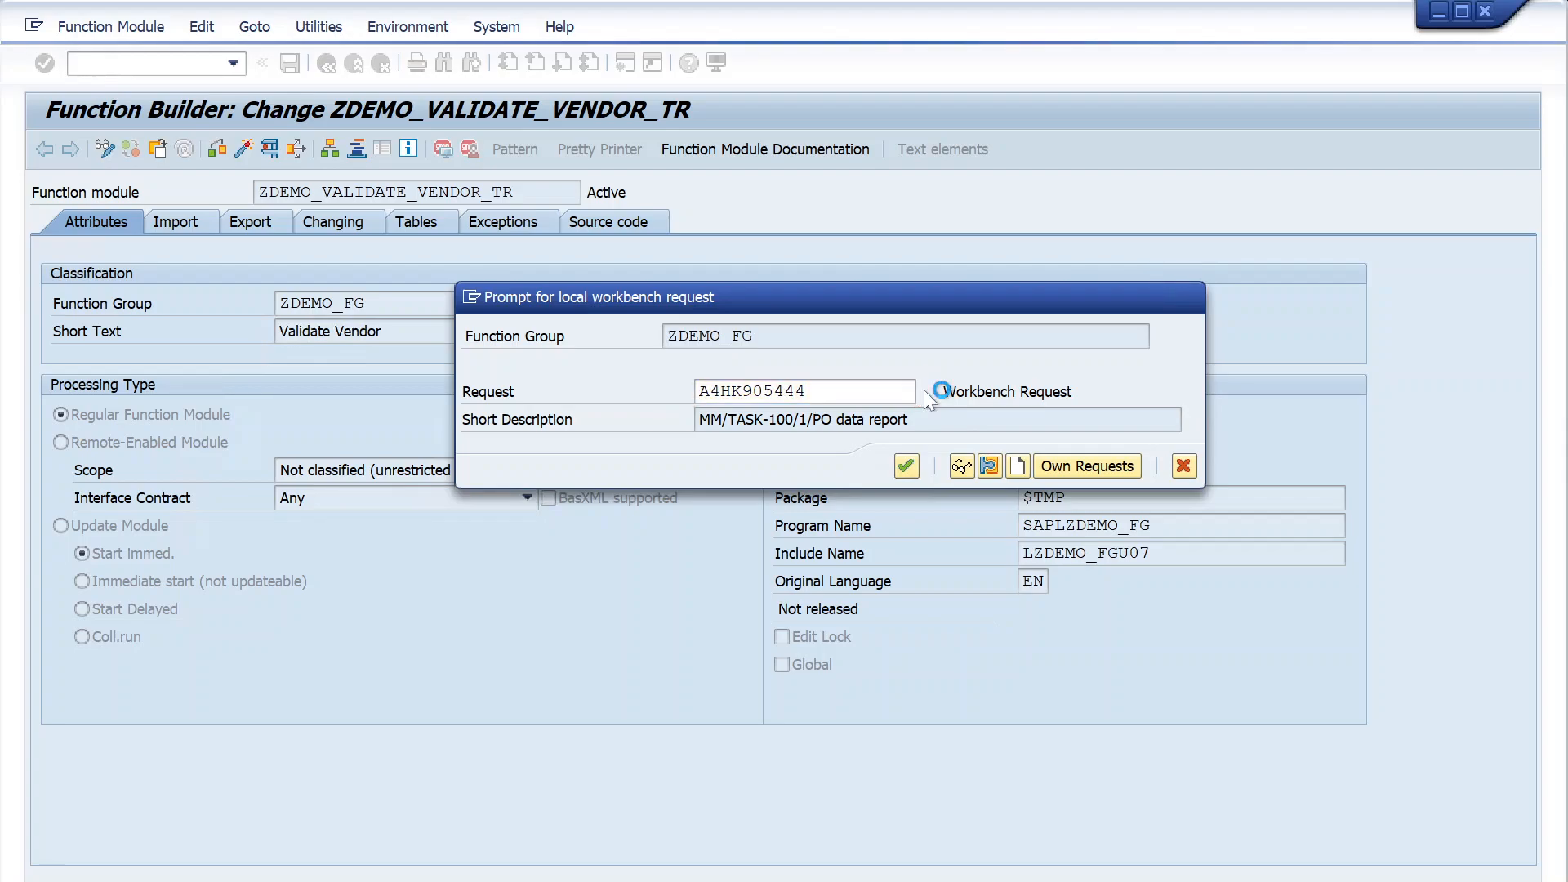
scroll(417, 565, "down", 2)
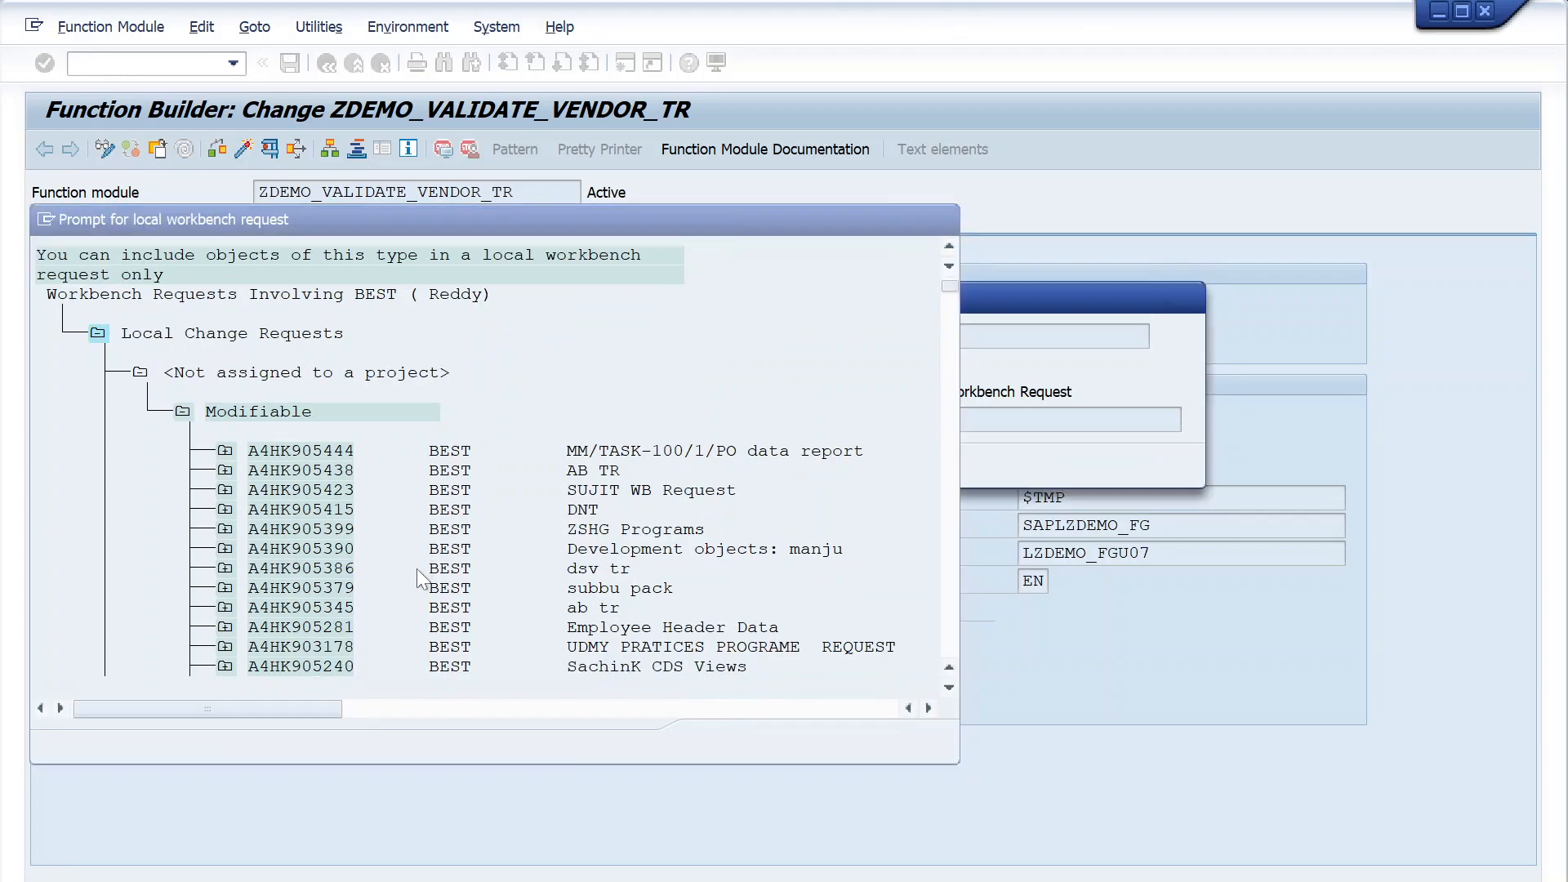
scroll(417, 576, "up", 1)
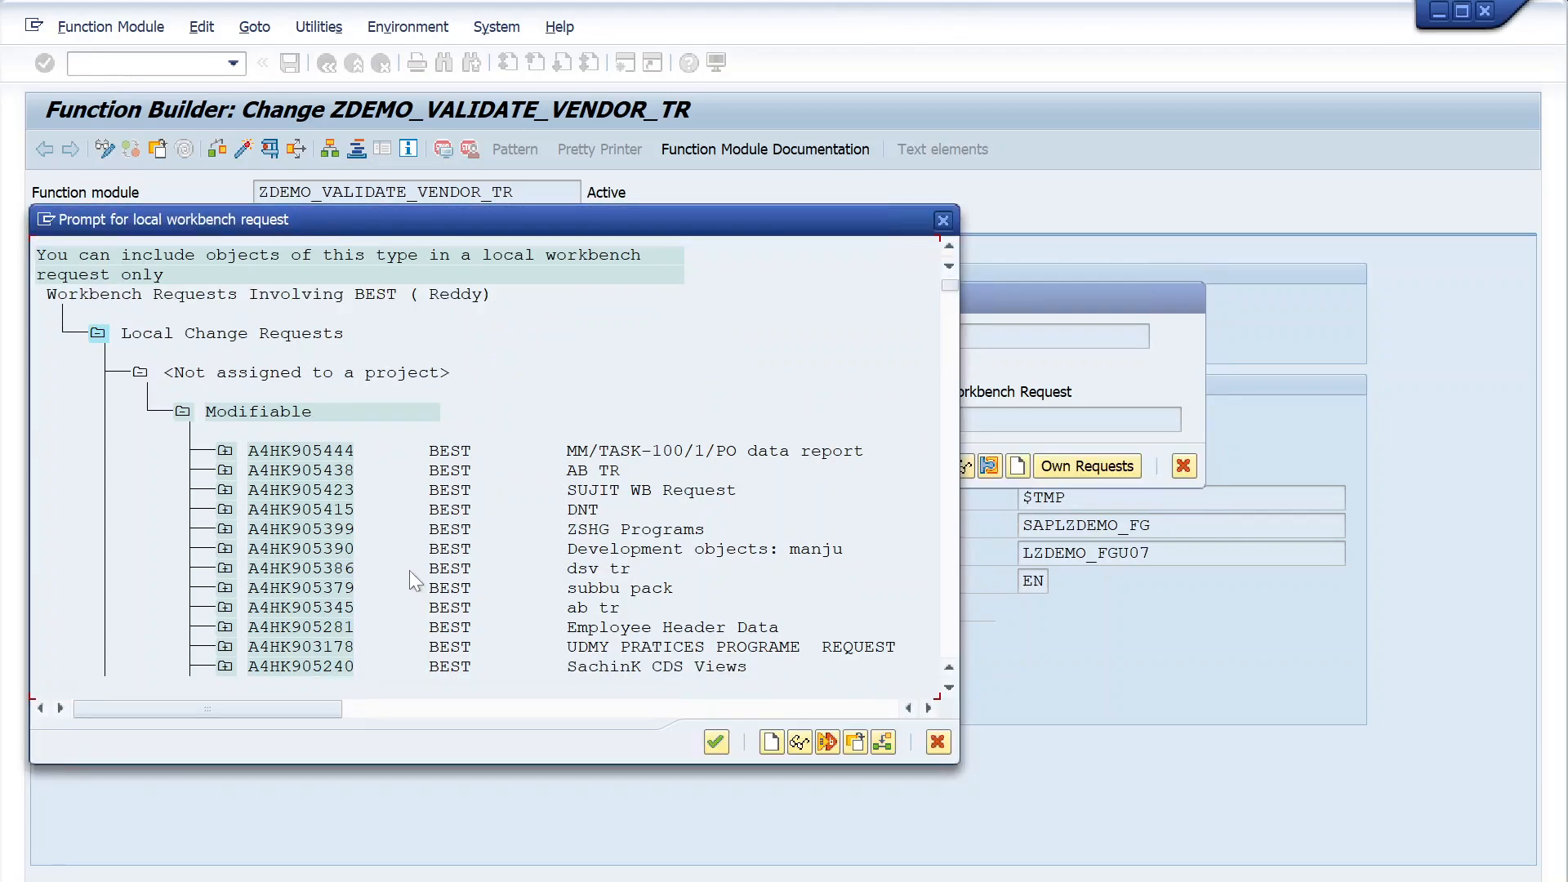
left_click(625, 450)
double_click(329, 451)
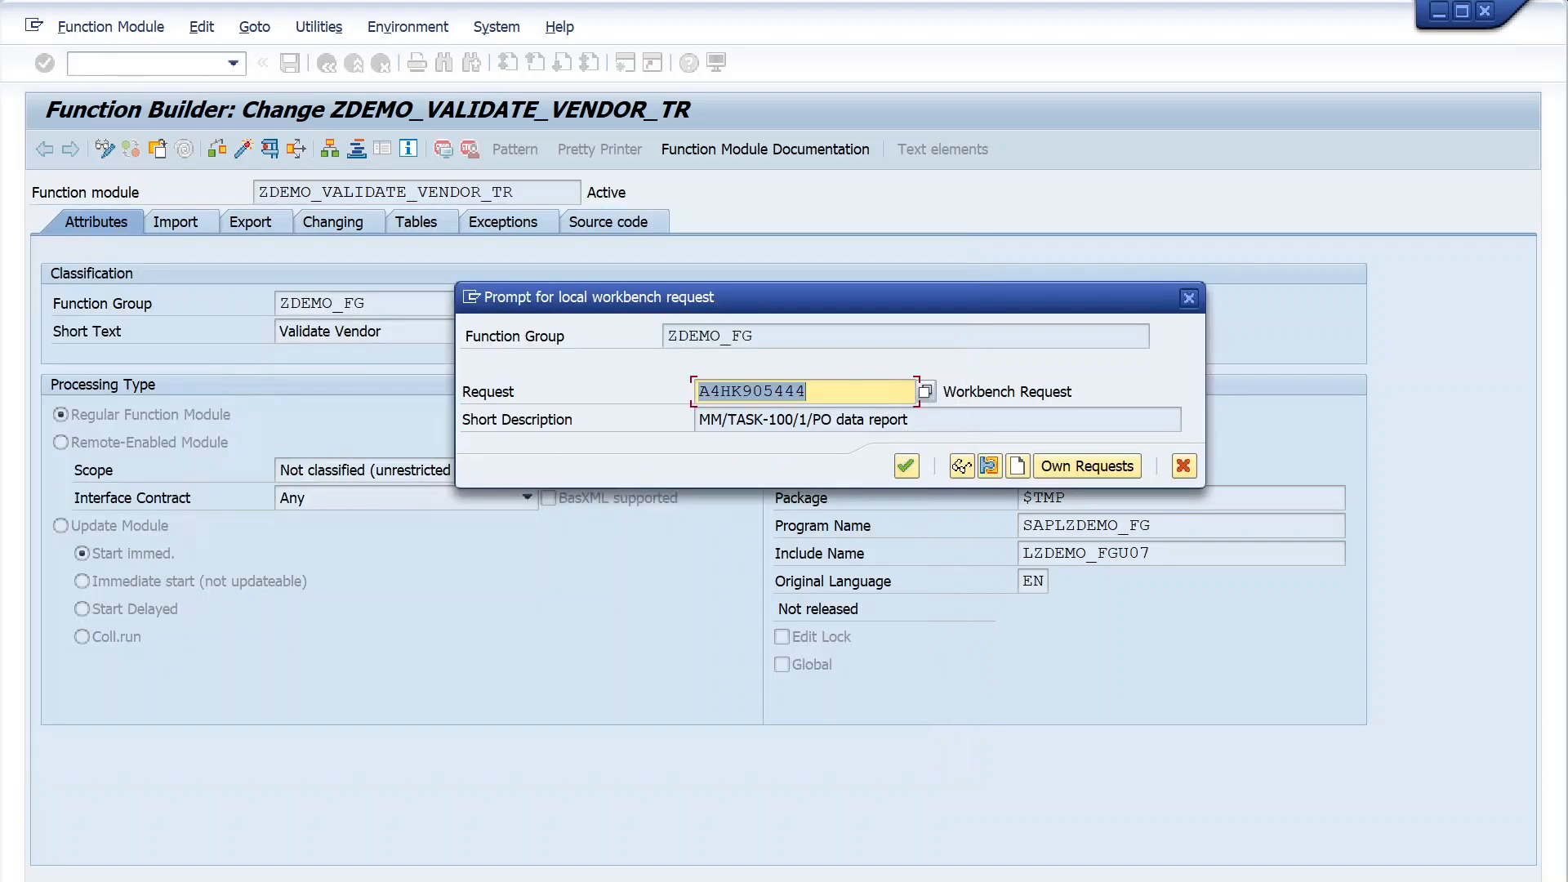
left_click(905, 467)
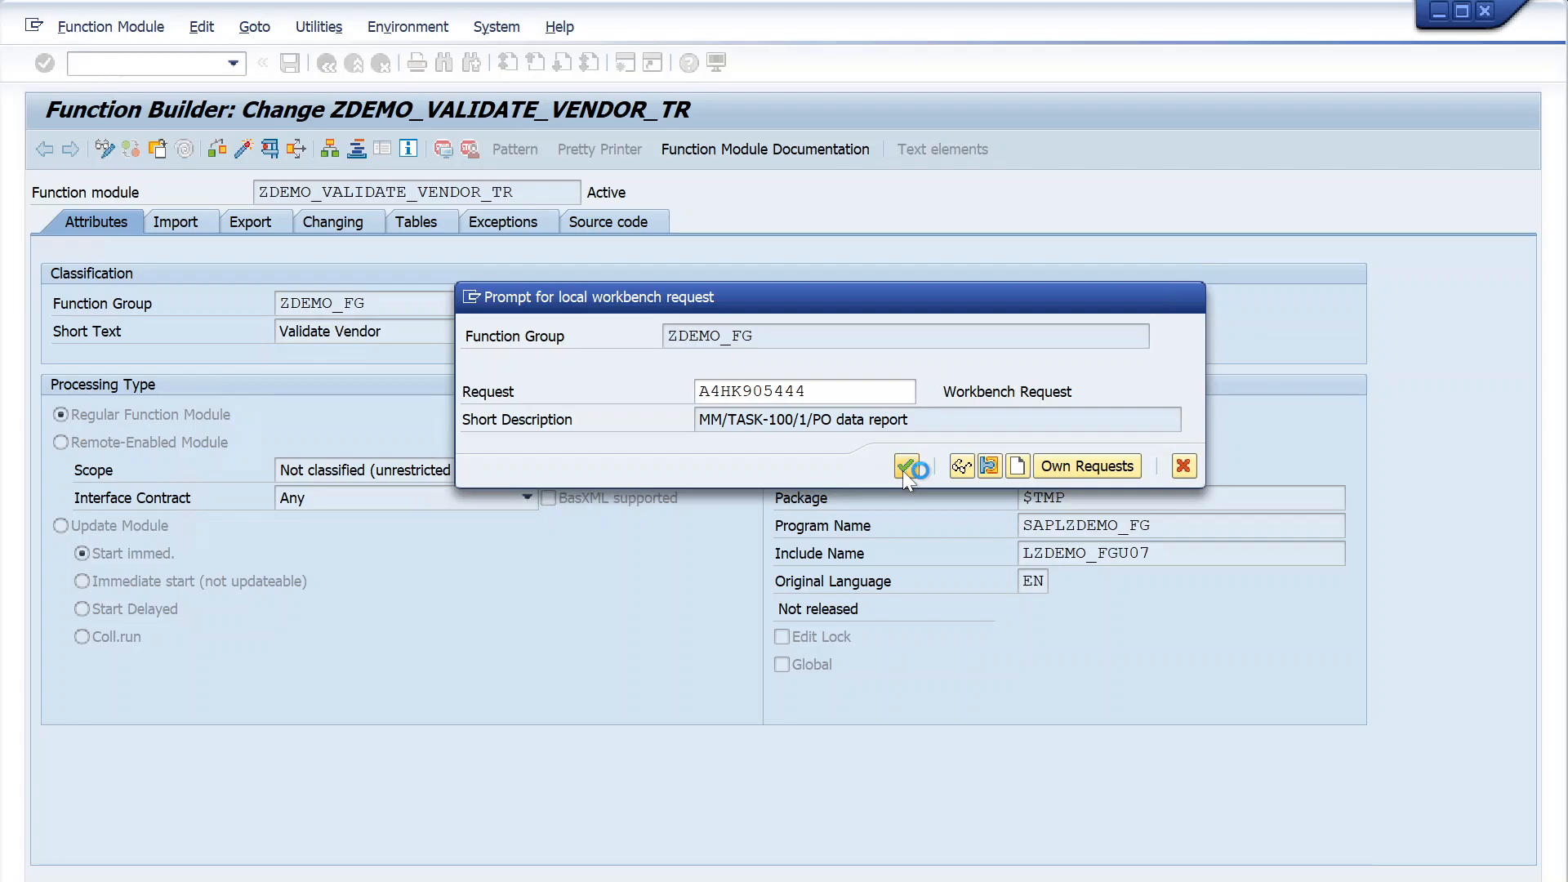
left_click(247, 144)
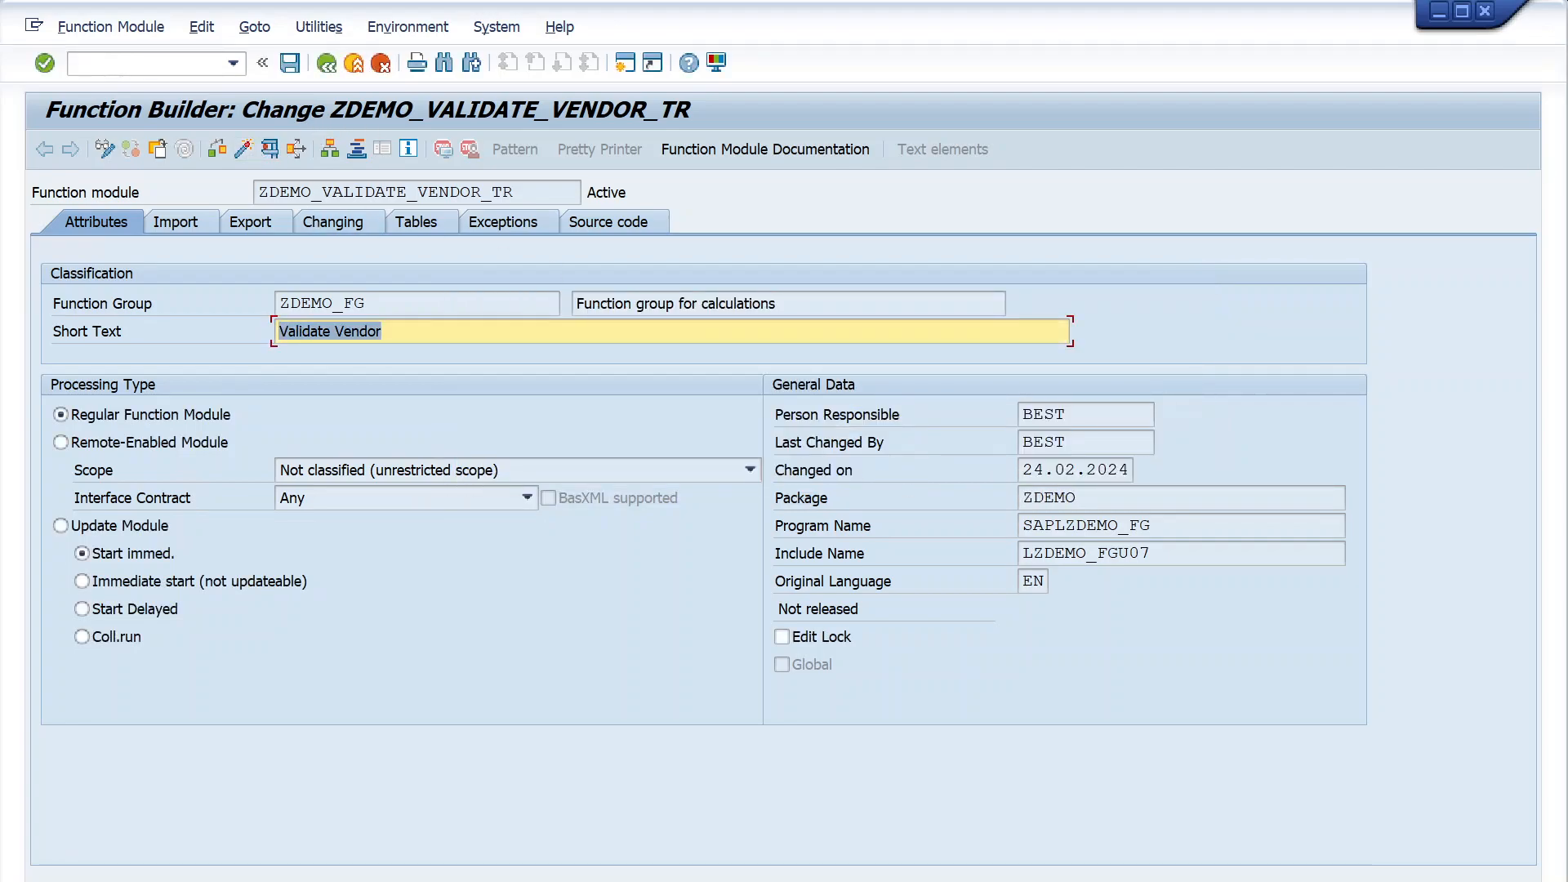
- Switch to the Transport Organizer, refresh the requests and expand the Function Group node under task A4HK905445
left_click(486, 881)
left_click(572, 821)
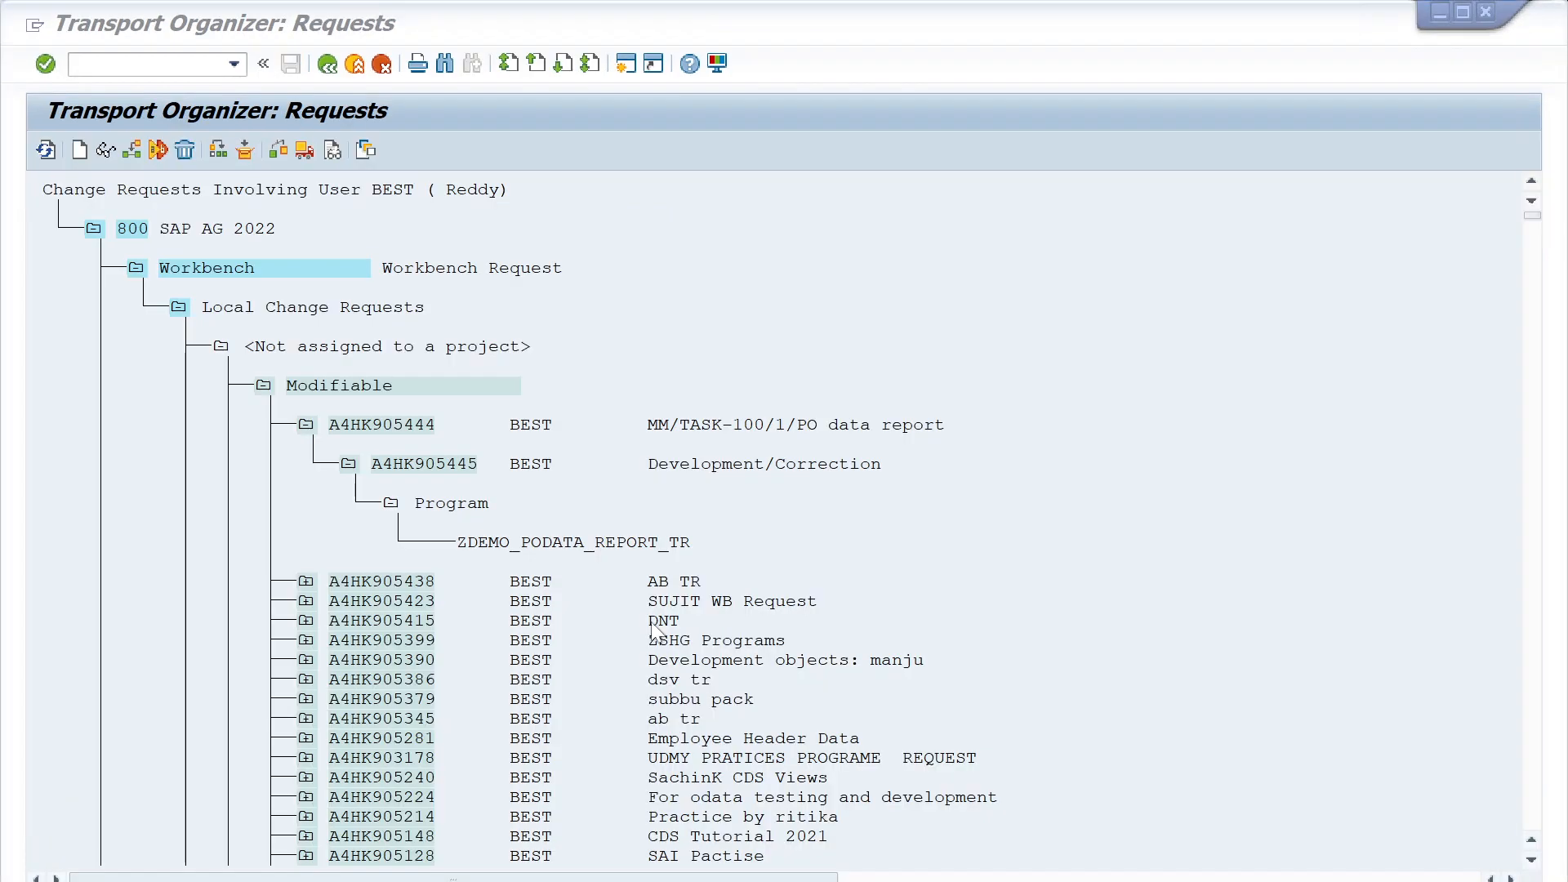
left_click(36, 152)
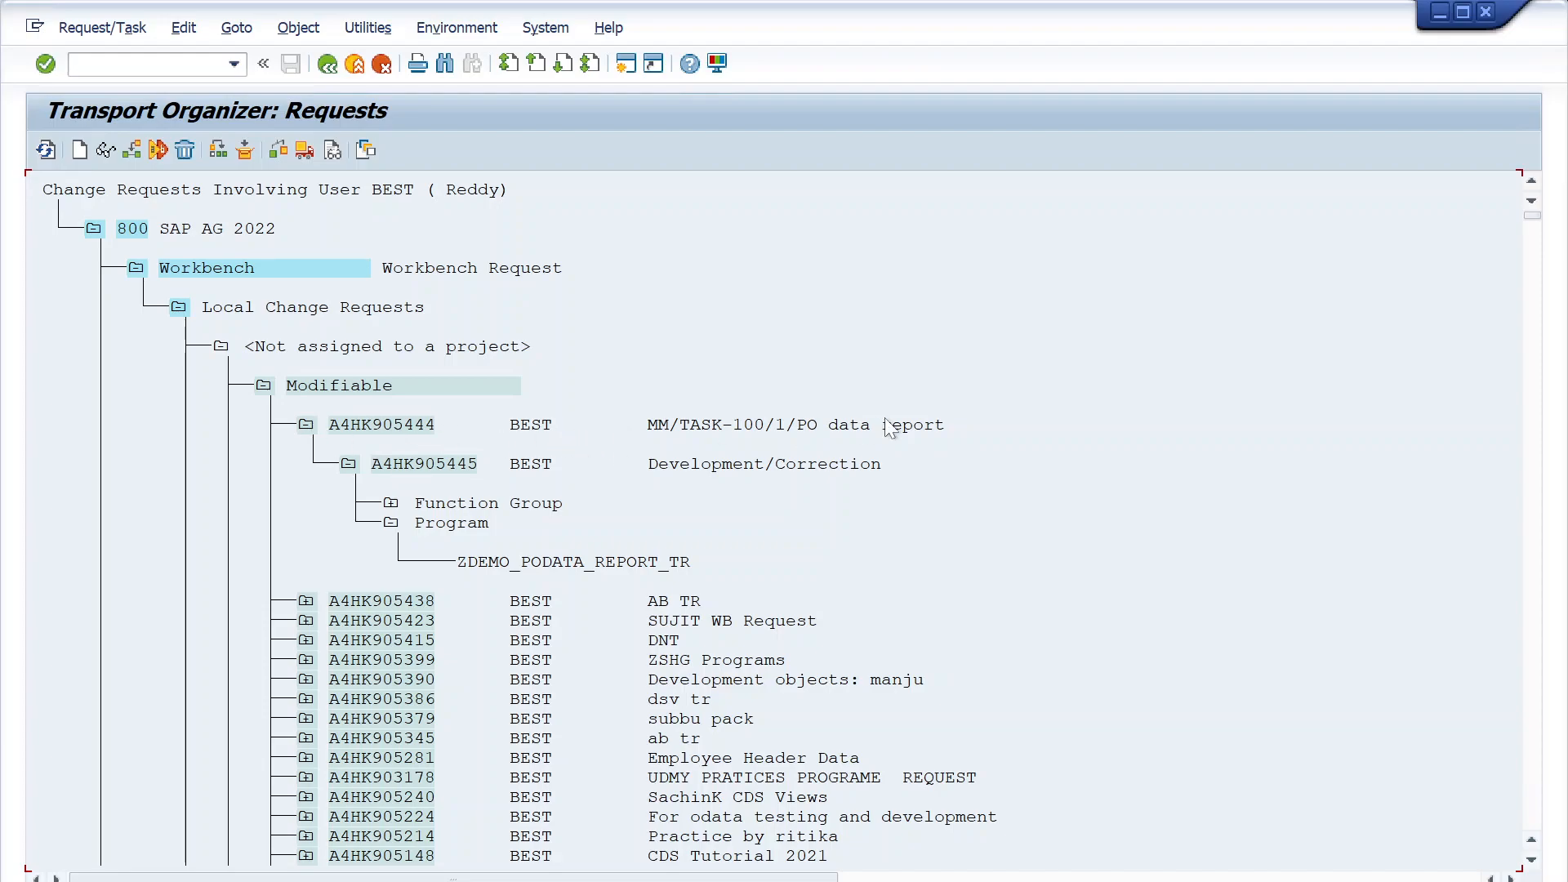
left_click(391, 503)
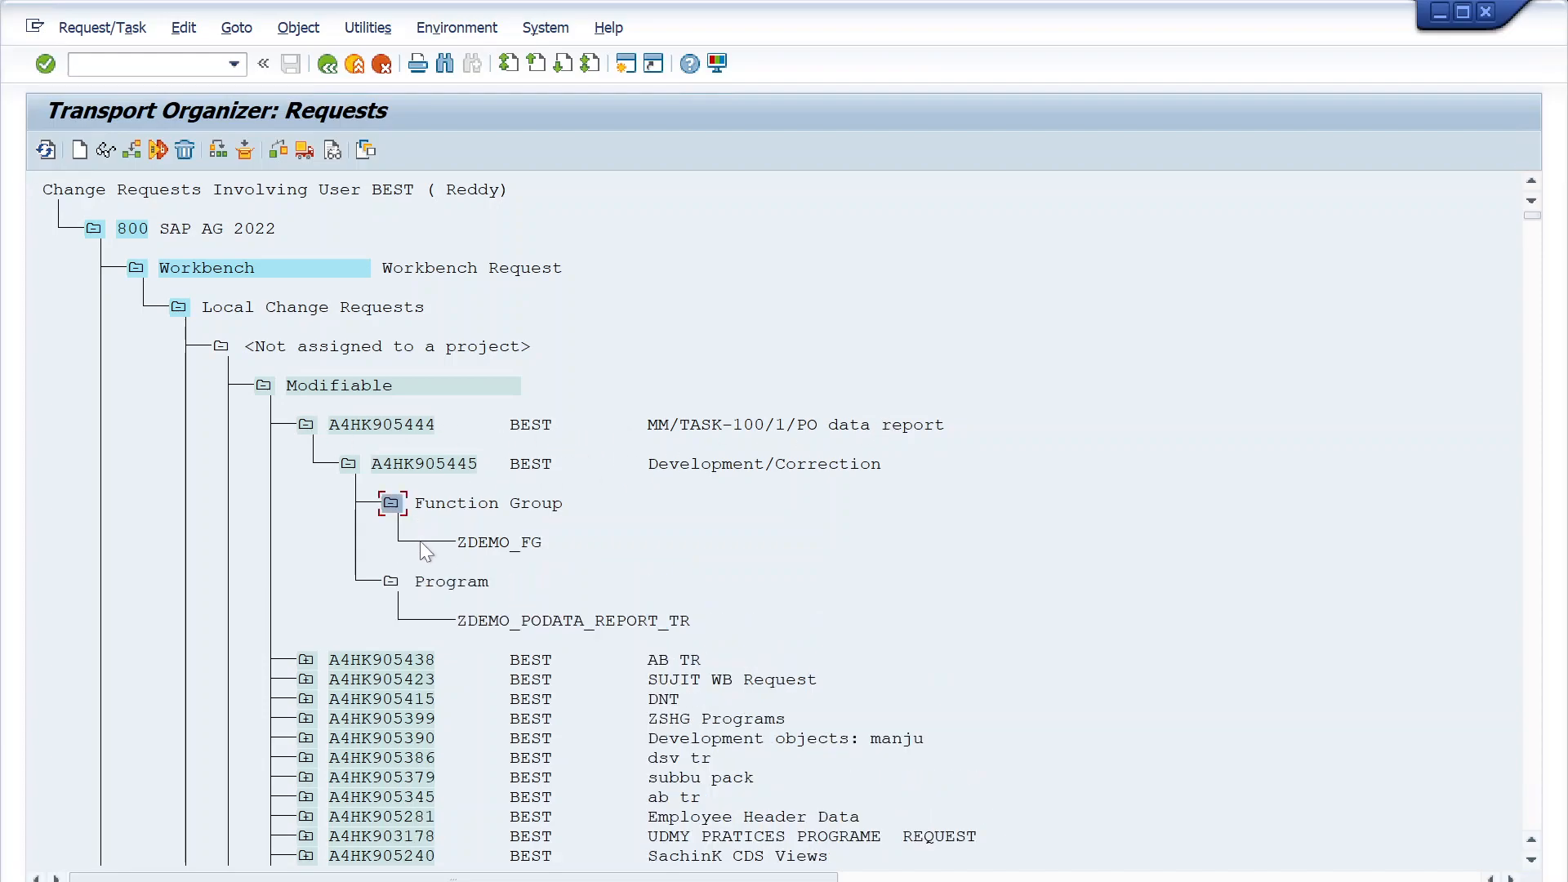
left_click(434, 460)
left_click(467, 507)
- Open the ABAP Dictionary initial screen in a separate session, ready for a database table name
left_click(176, 63)
type("/nse01")
key("Return")
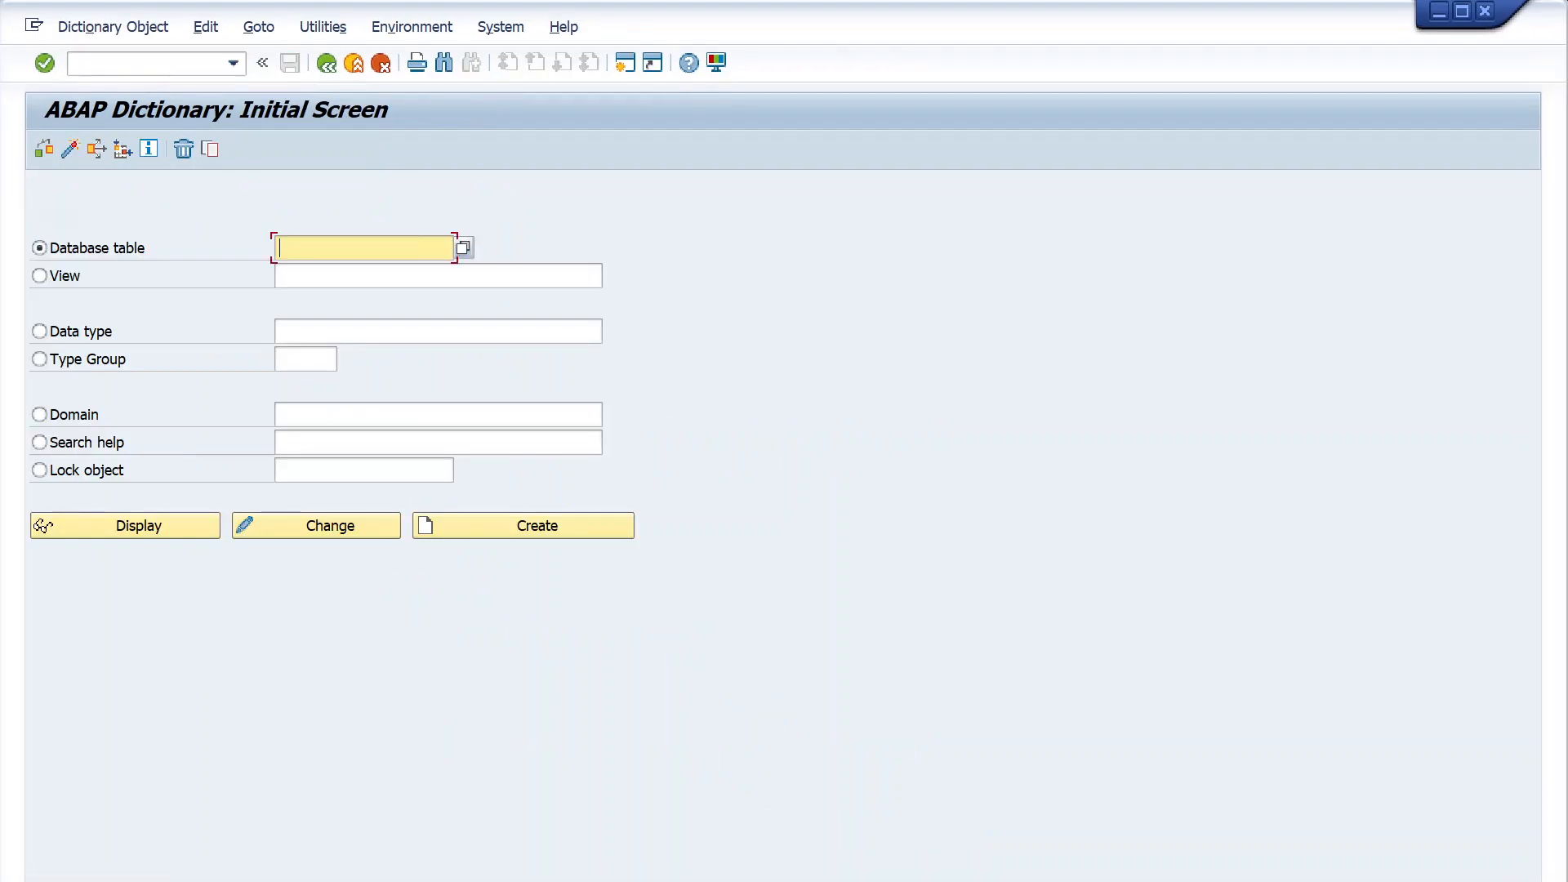
left_click(322, 247)
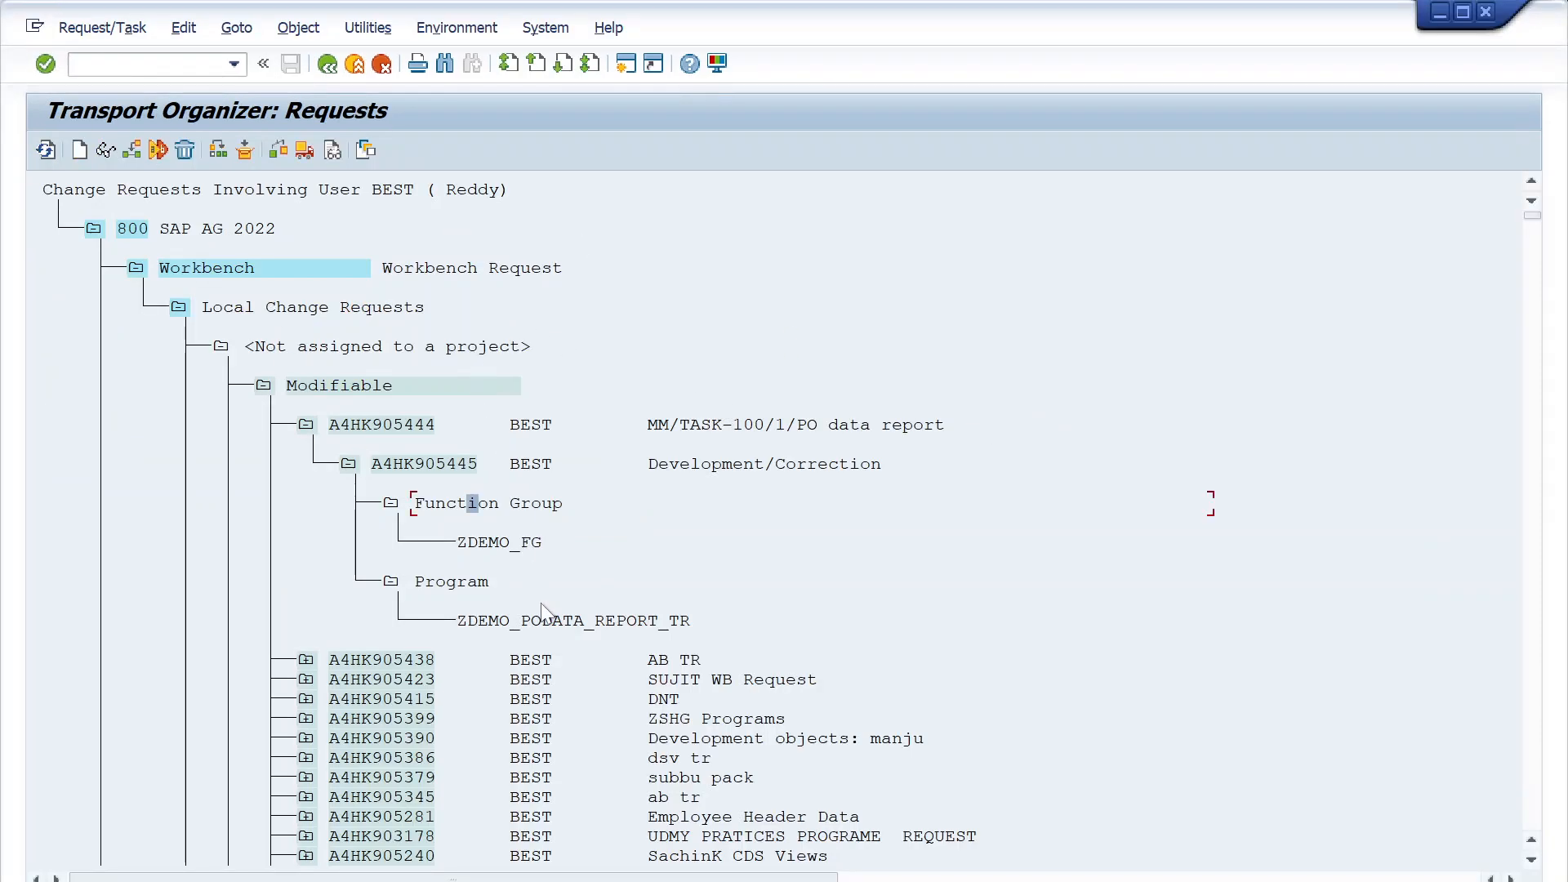
- In the Transport Organizer, display program ZDEMO_PODATA_REPORT_TR and function group ZDEMO_FG from task A4HK905445, returning to the request tree each time
double_click(544, 619)
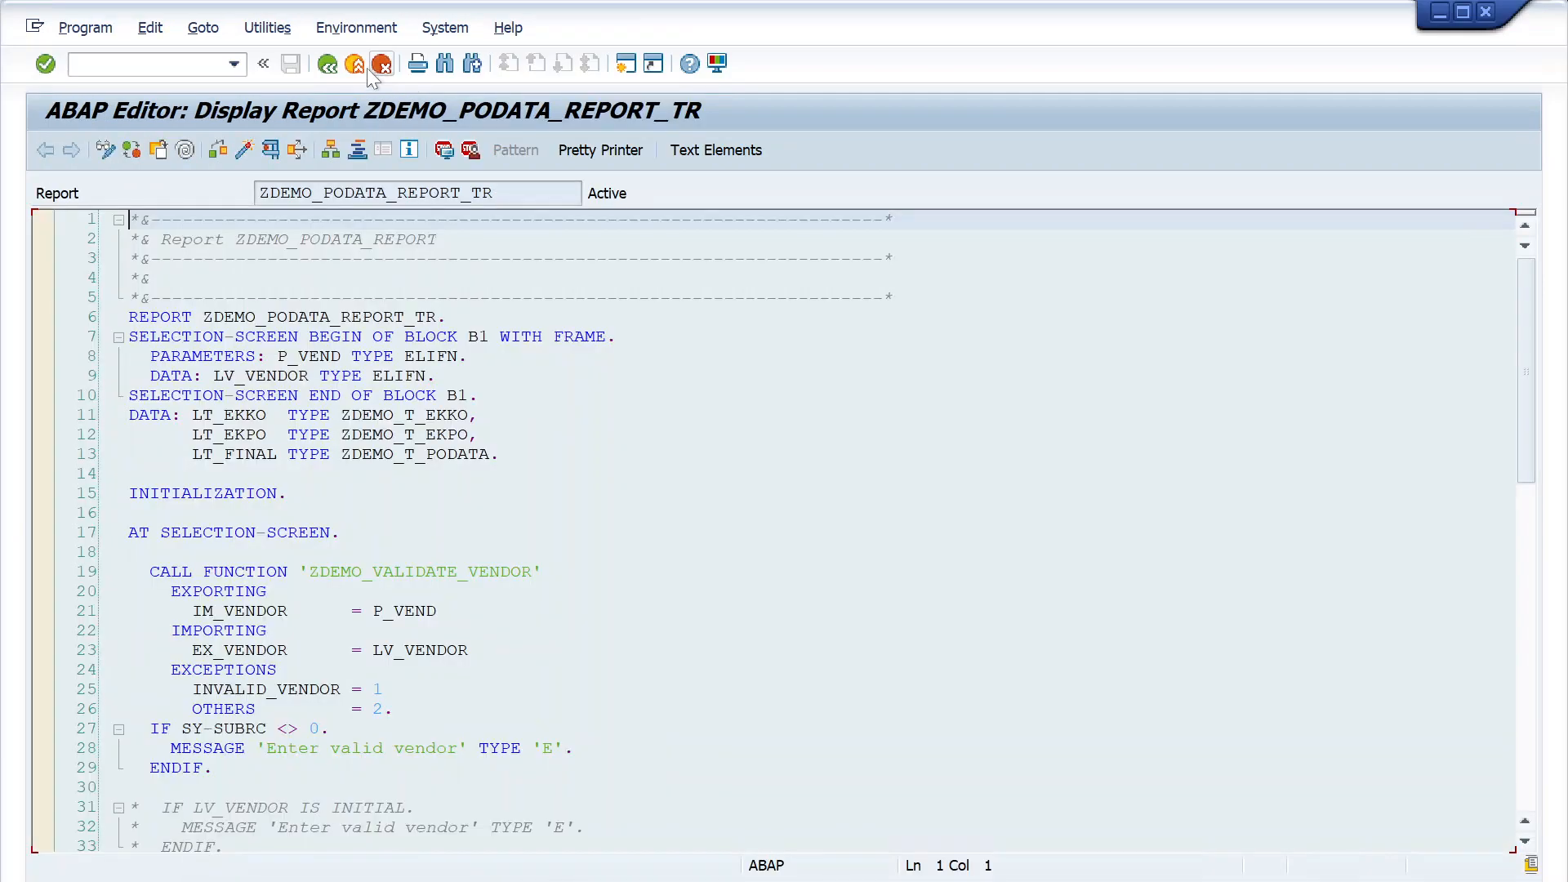
left_click(327, 63)
double_click(501, 541)
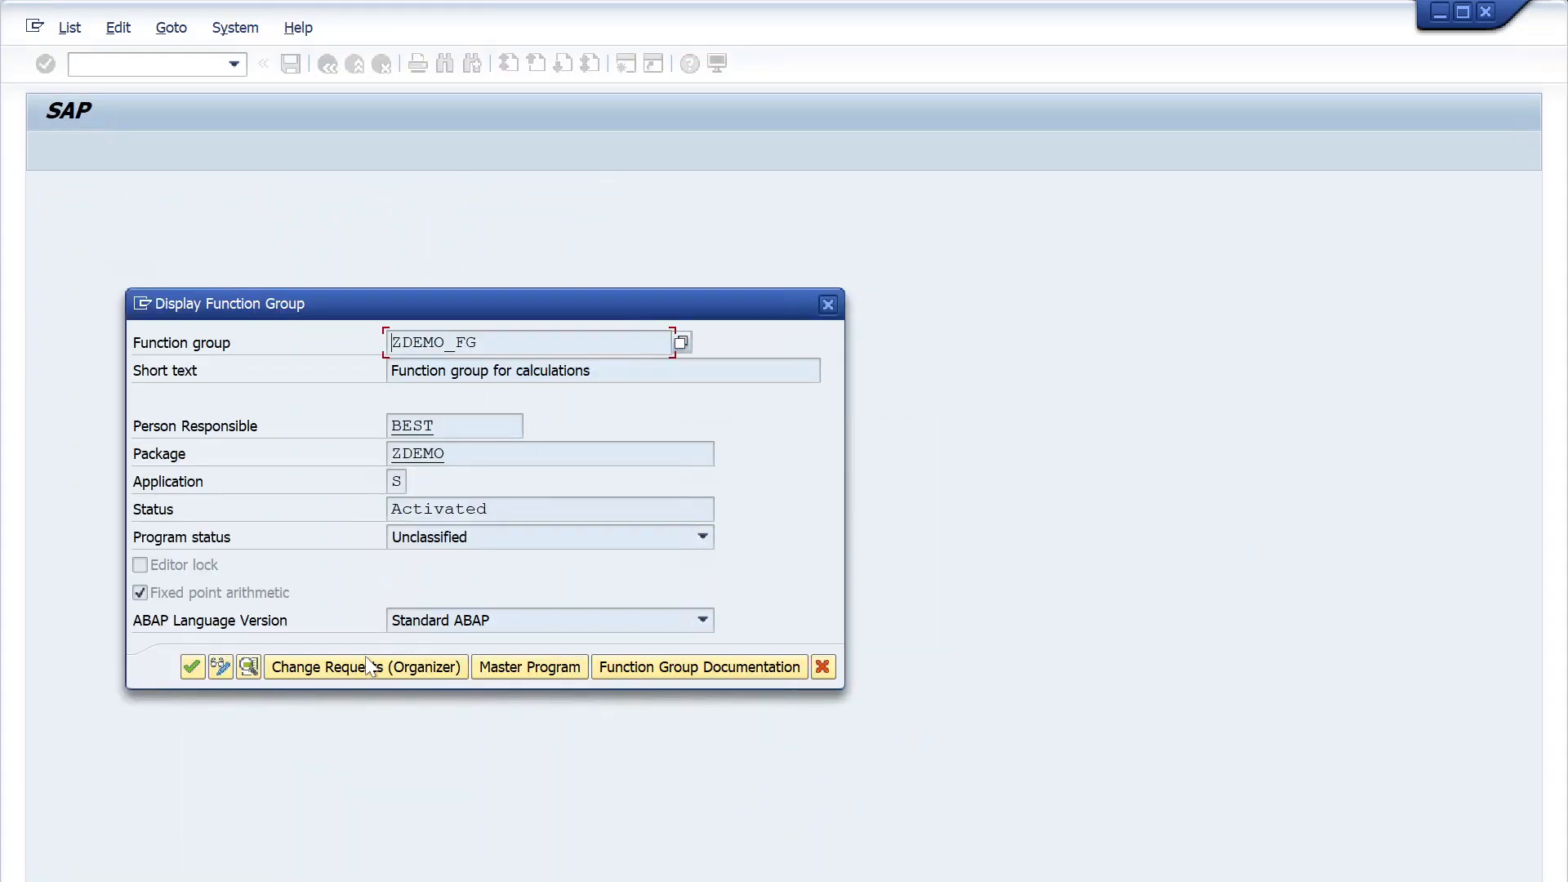
left_click(822, 667)
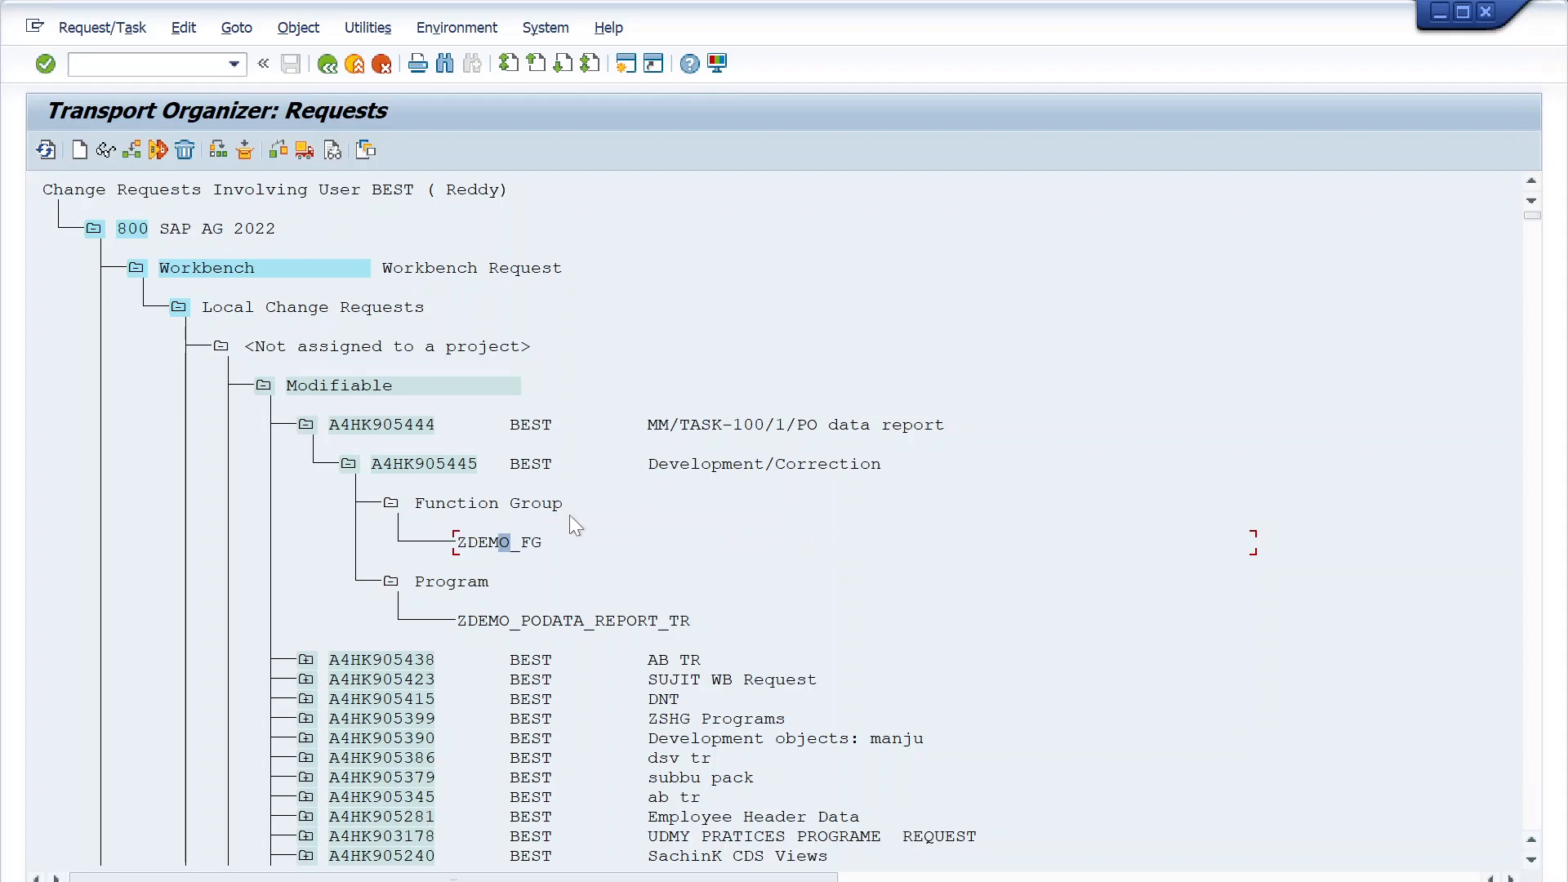
left_click(472, 542)
double_click(498, 545)
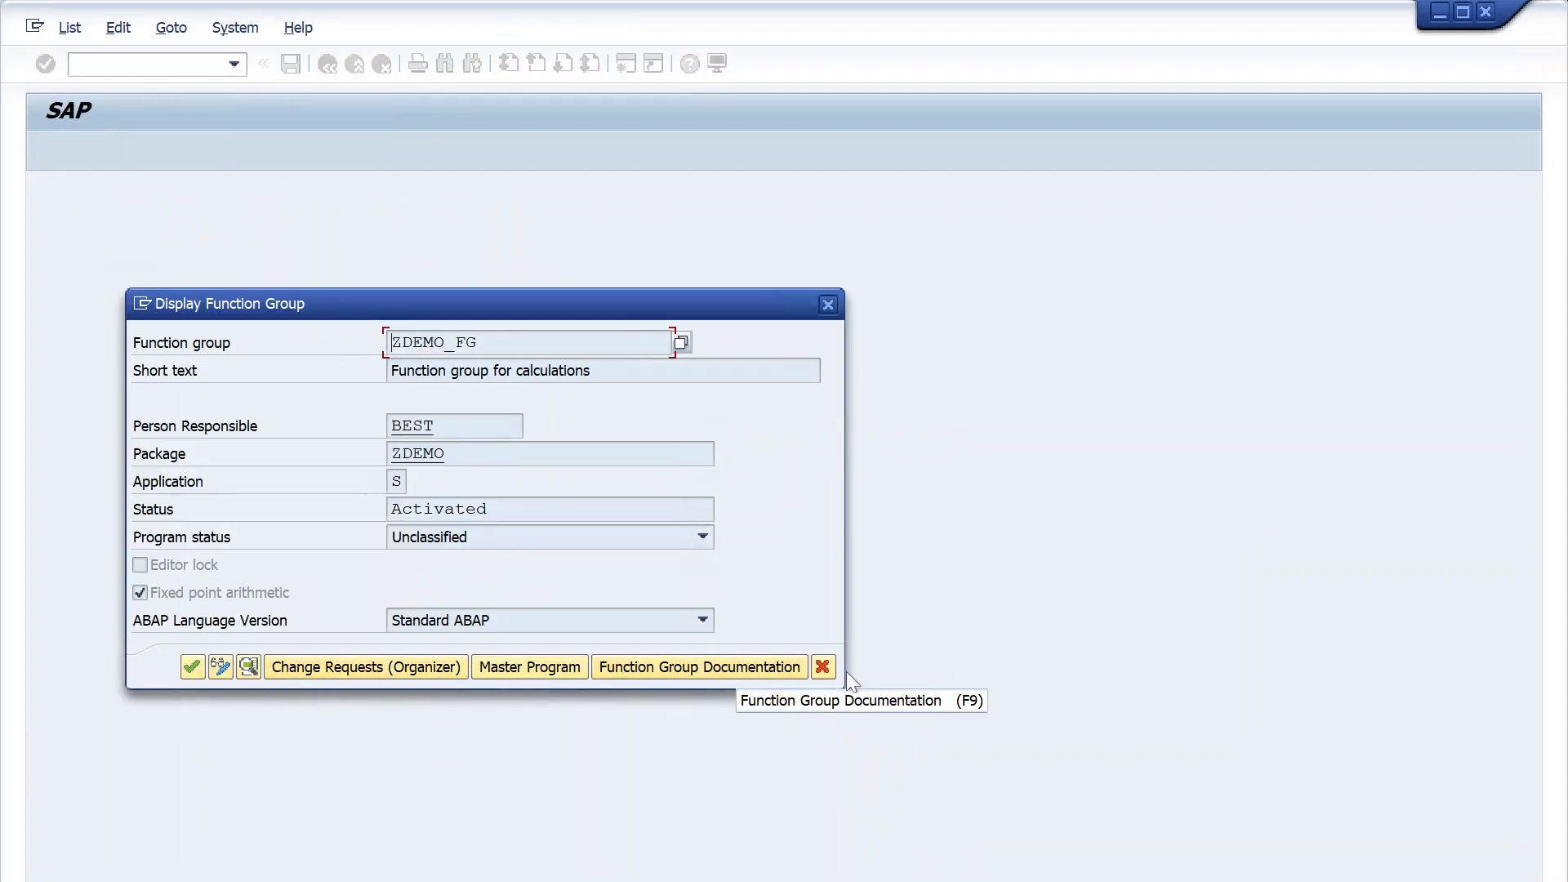
left_click(823, 667)
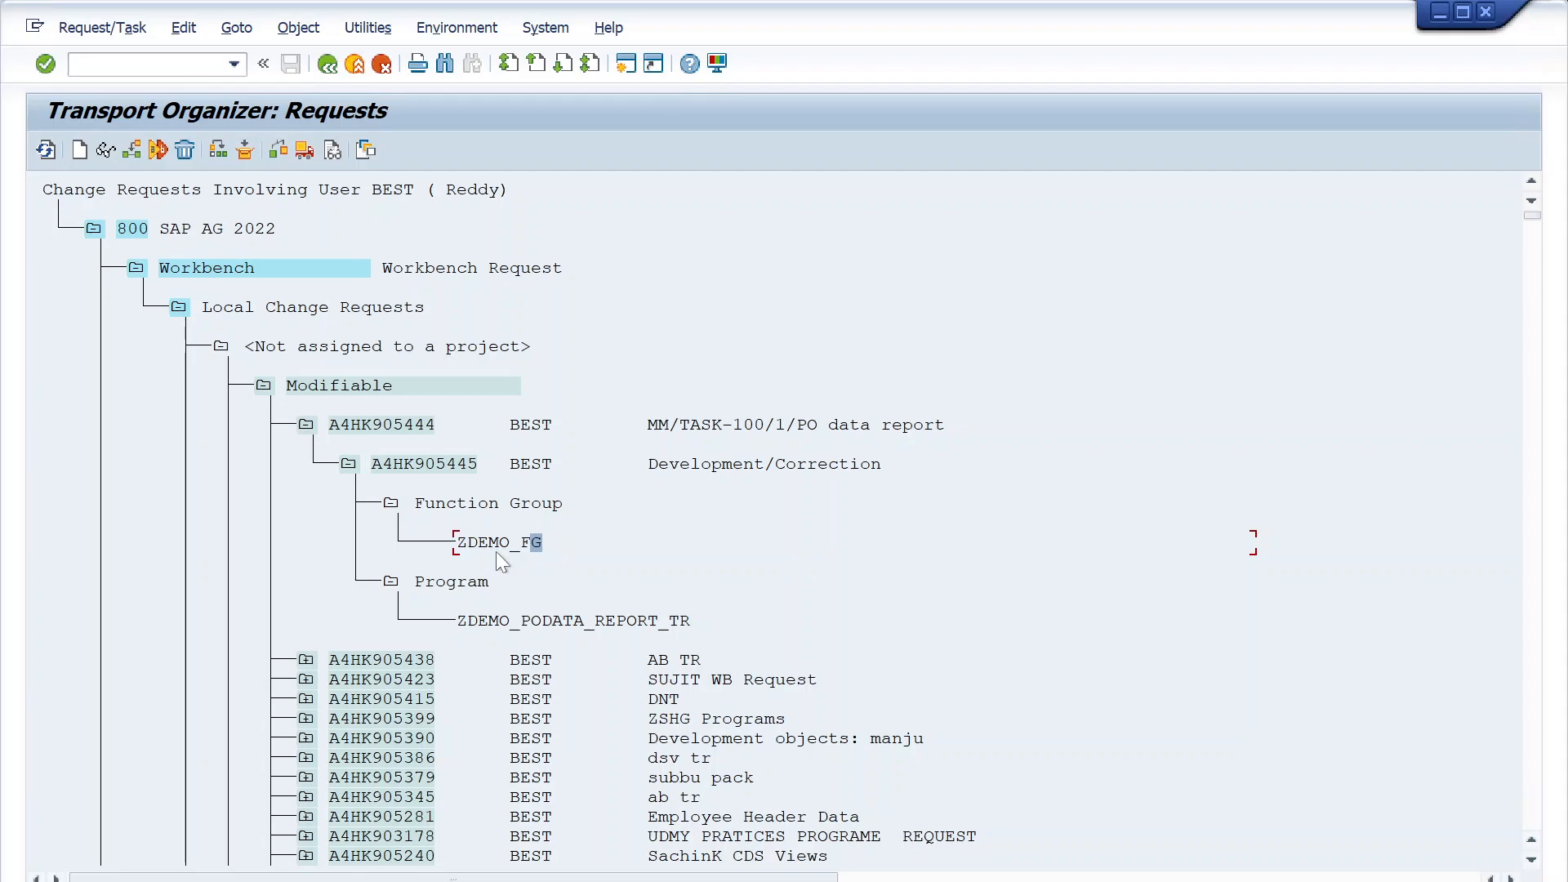
- Start the ABAP Dictionary (SE11) in a new session and open the data type ZDEMO_S_EKPO for changing
left_click(151, 64)
left_click(147, 64)
type("/ose11")
key("Return")
left_click(93, 360)
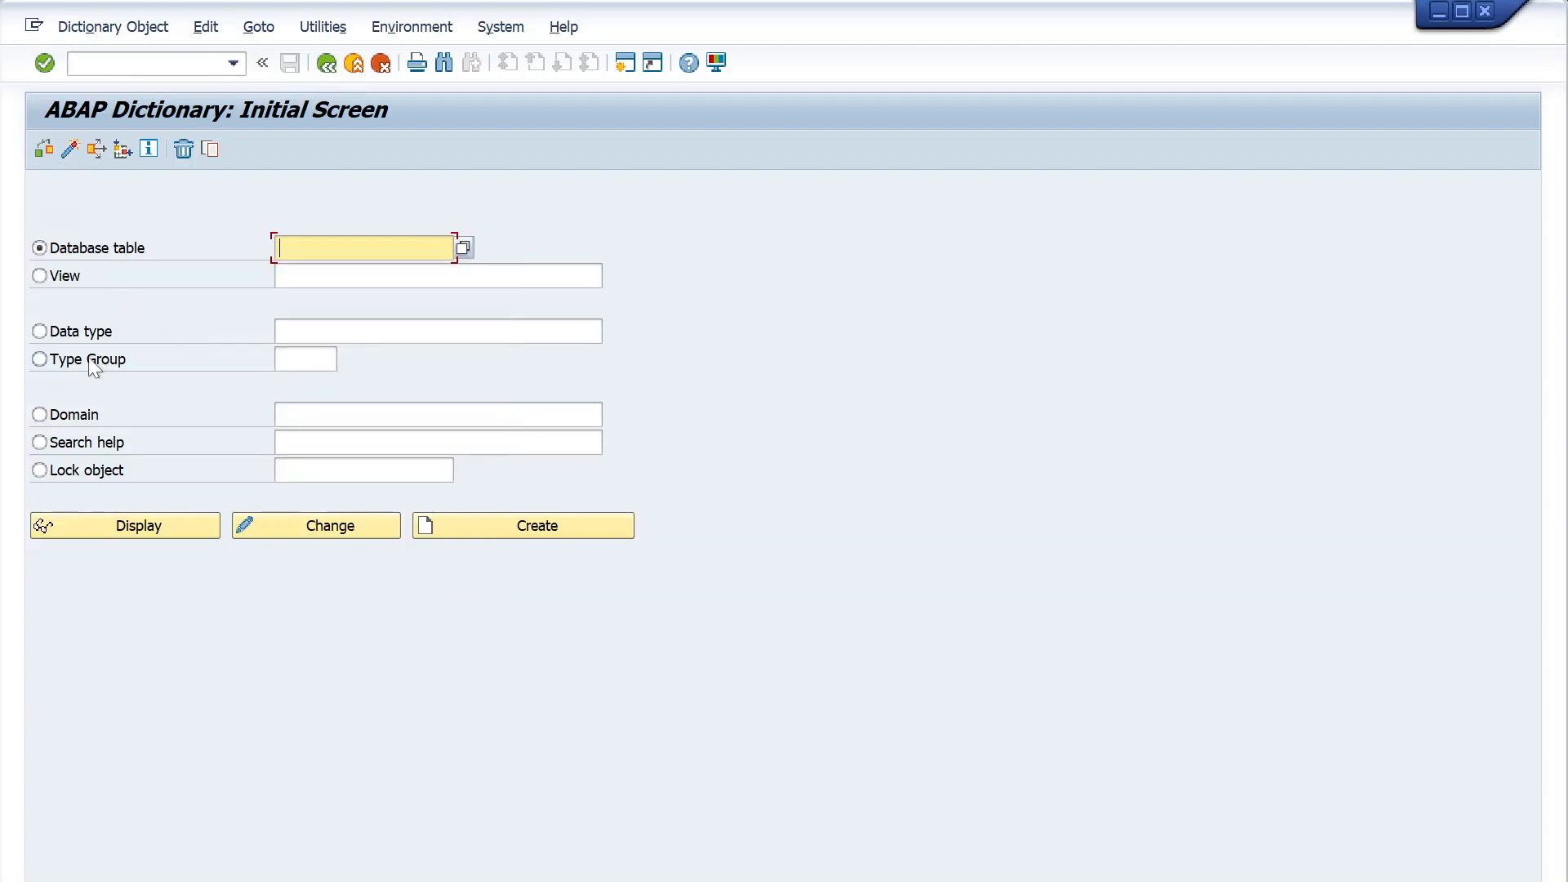
left_click(82, 332)
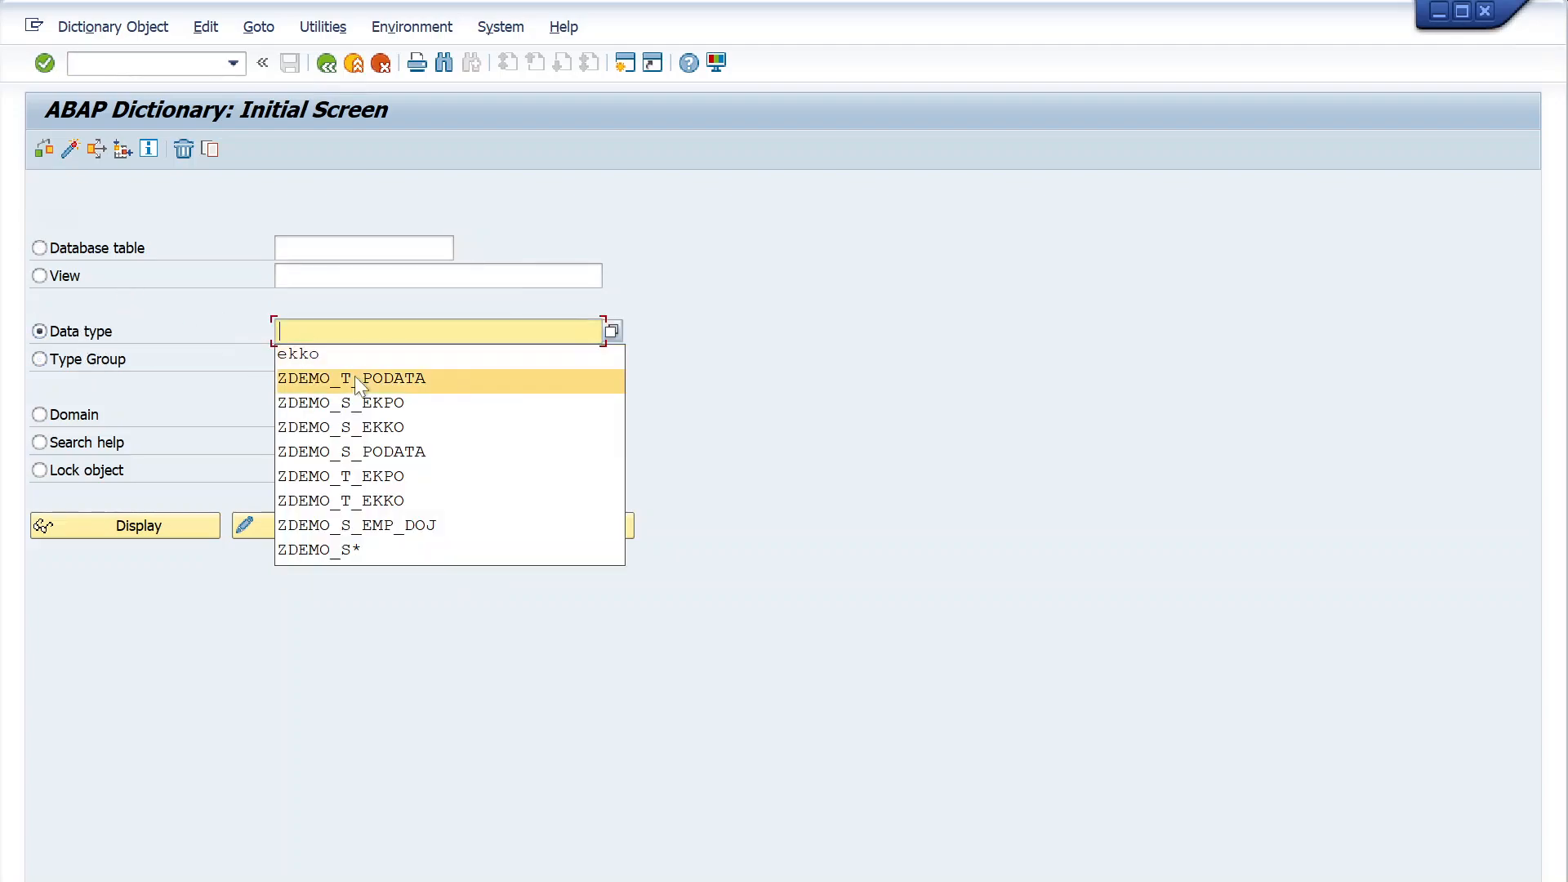
left_click(377, 405)
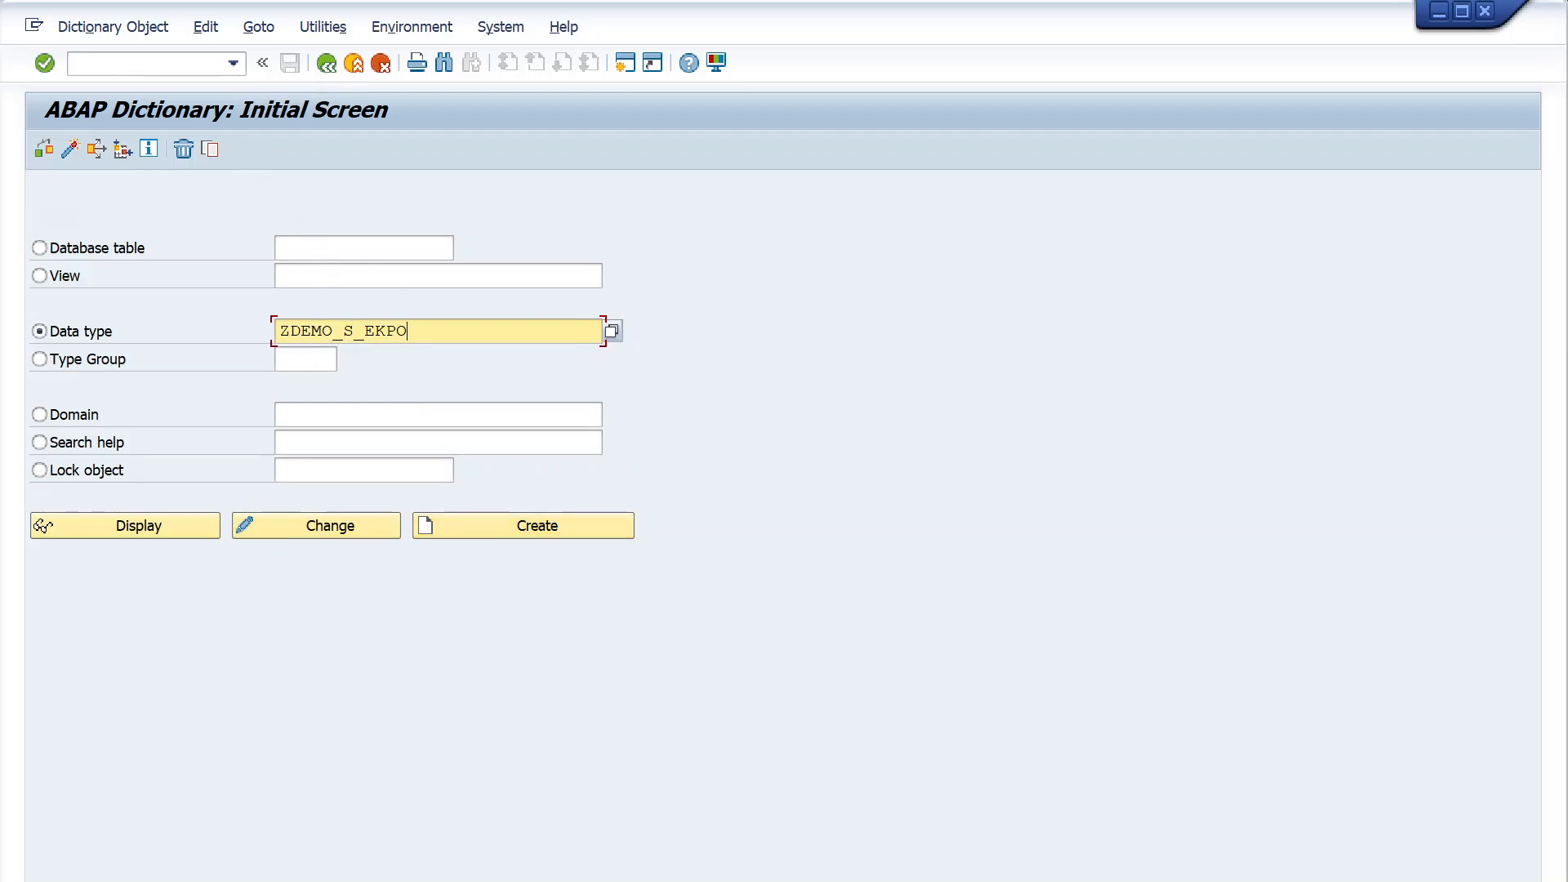
left_click(327, 523)
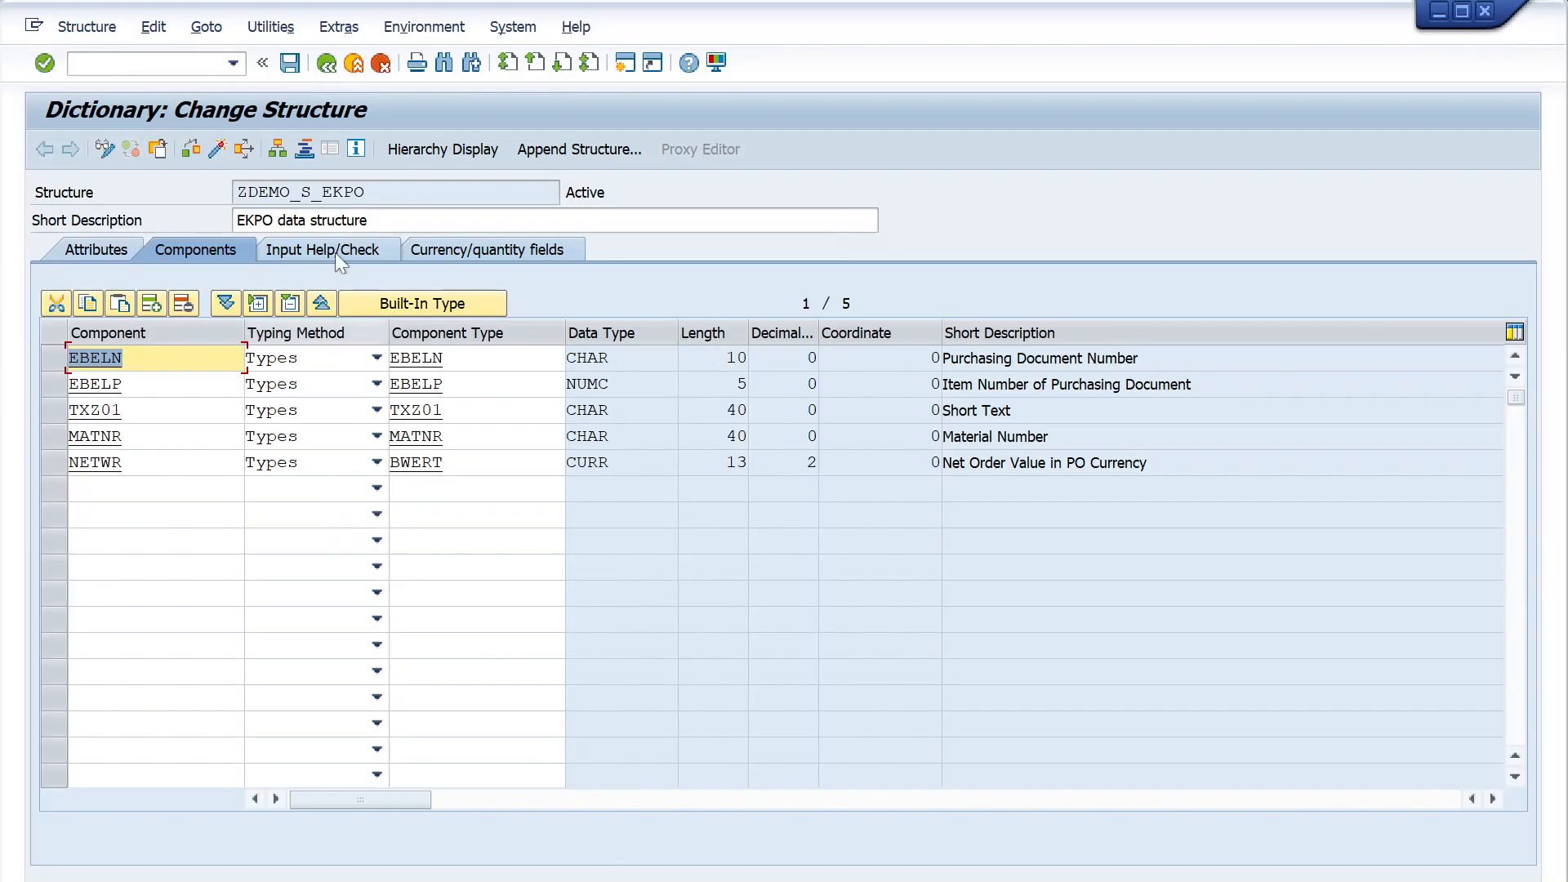
- Assign structure ZDEMO_S_EKPO to package ZDEMO and workbench request A4HK905444 in its object directory entry, then activate the structure
left_click(207, 31)
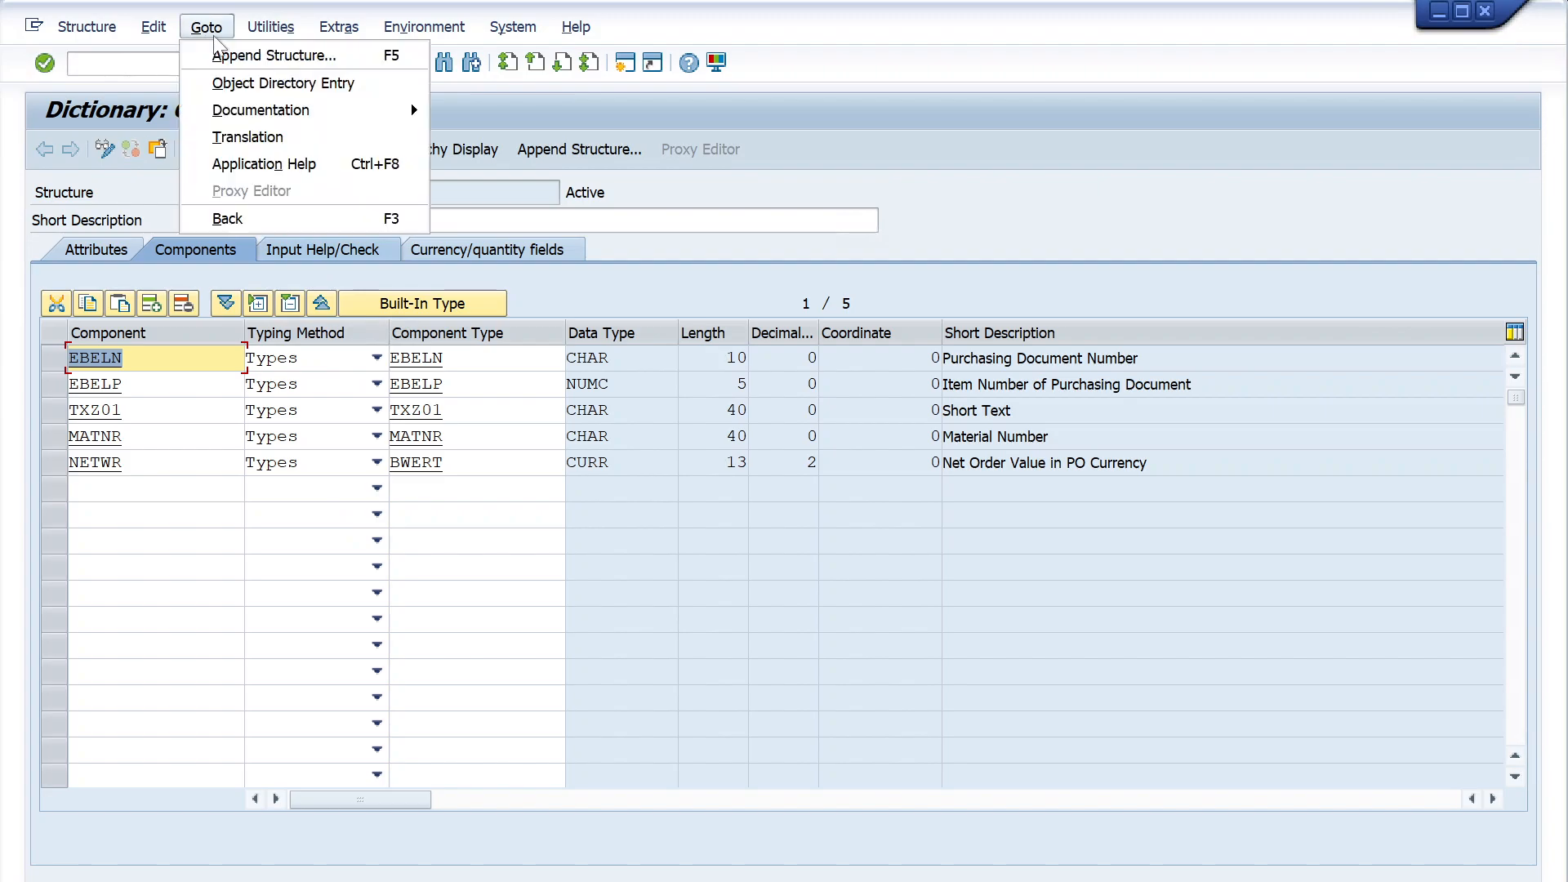
left_click(223, 85)
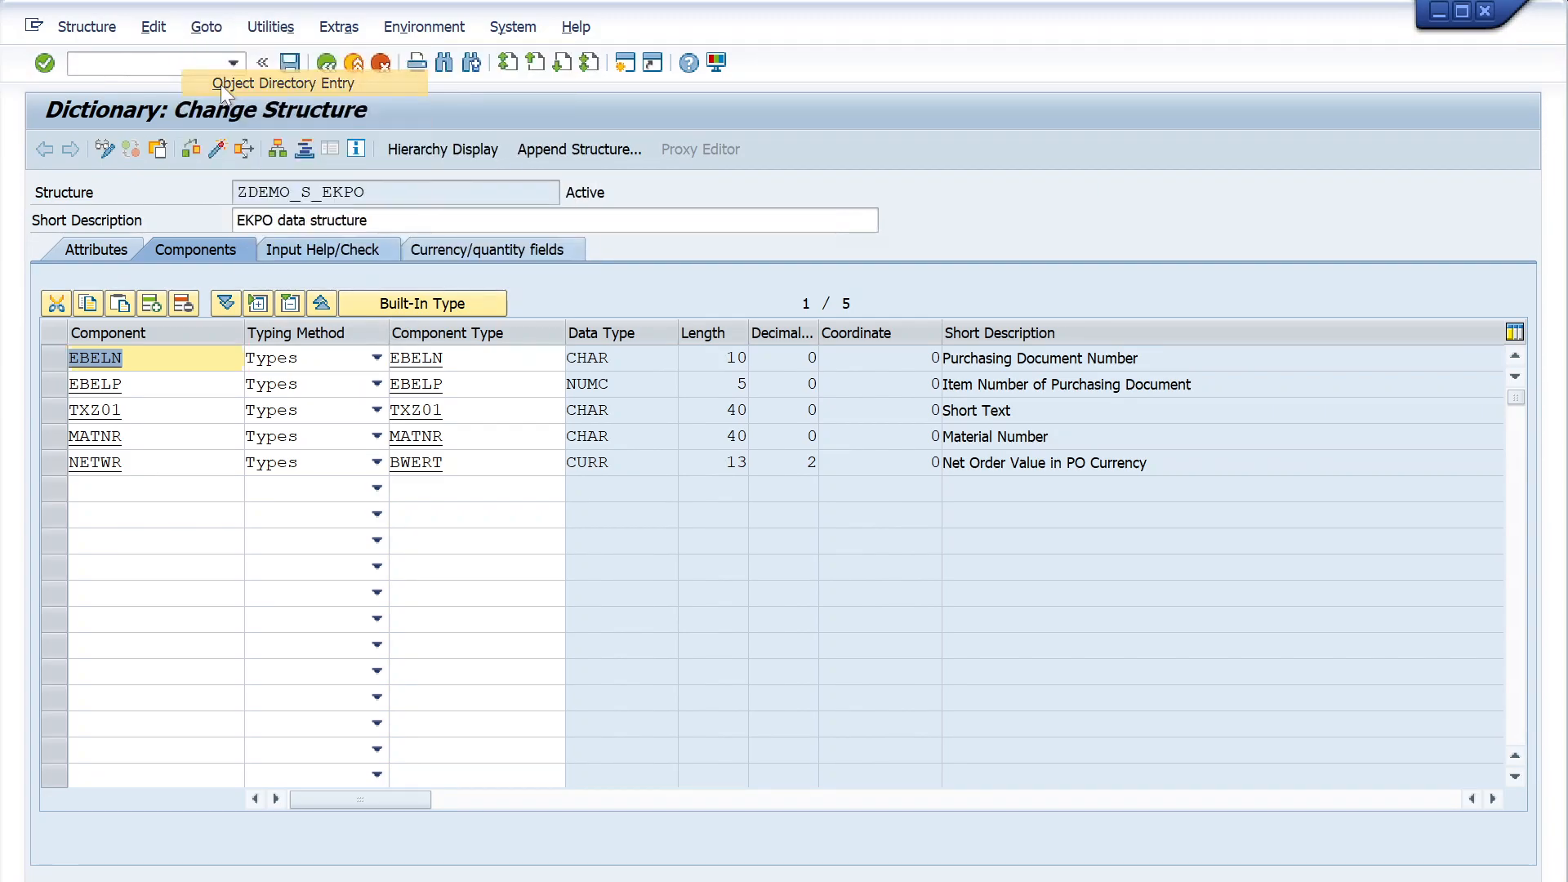
type("ZDEMO")
key("Return")
key("Return")
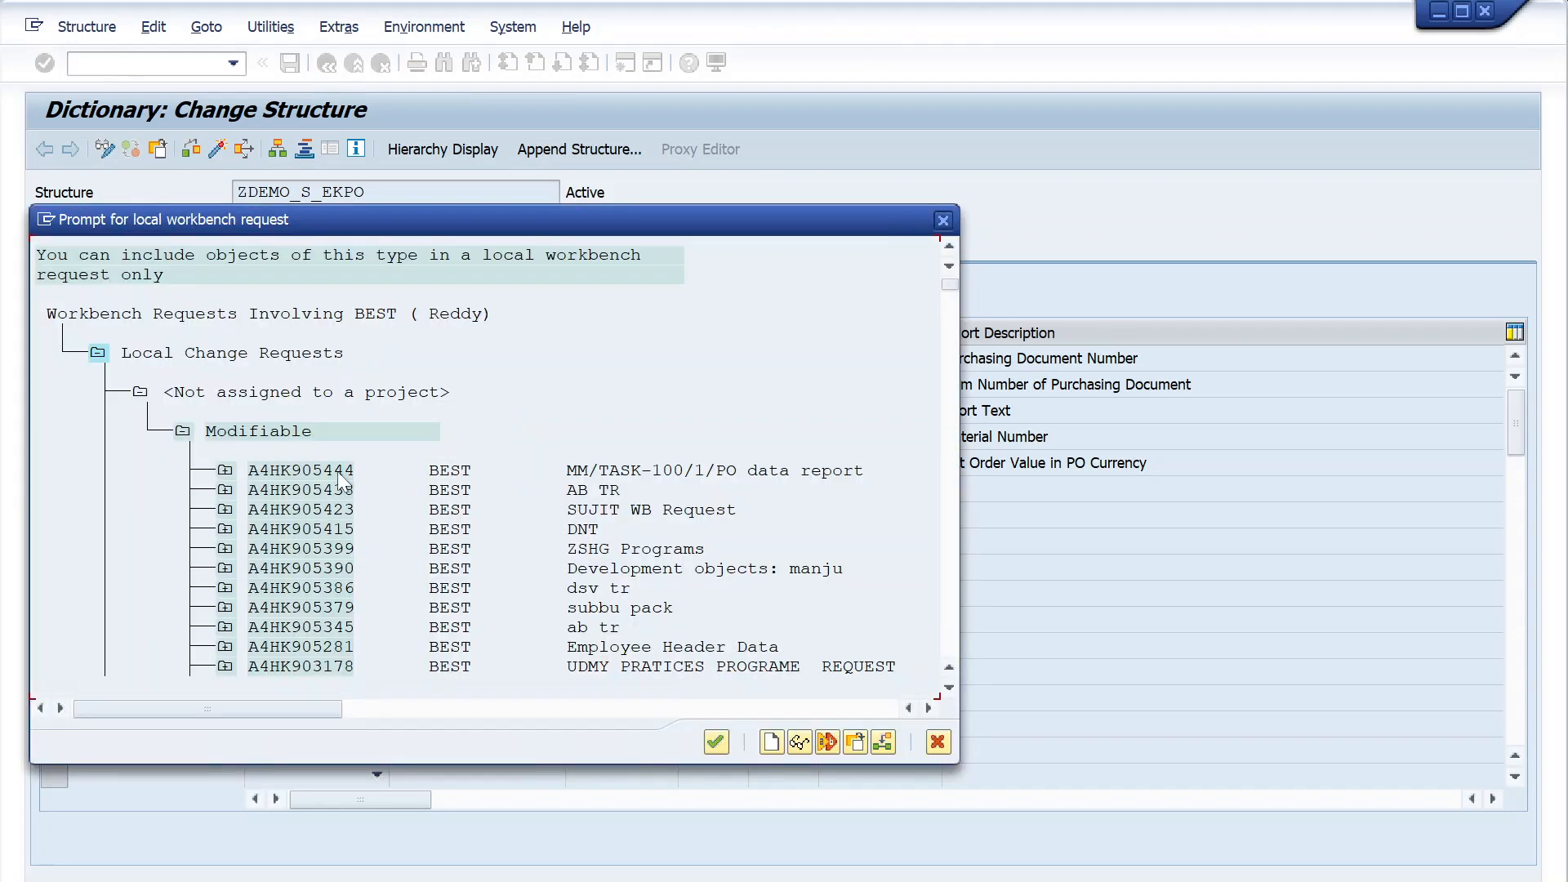
double_click(340, 473)
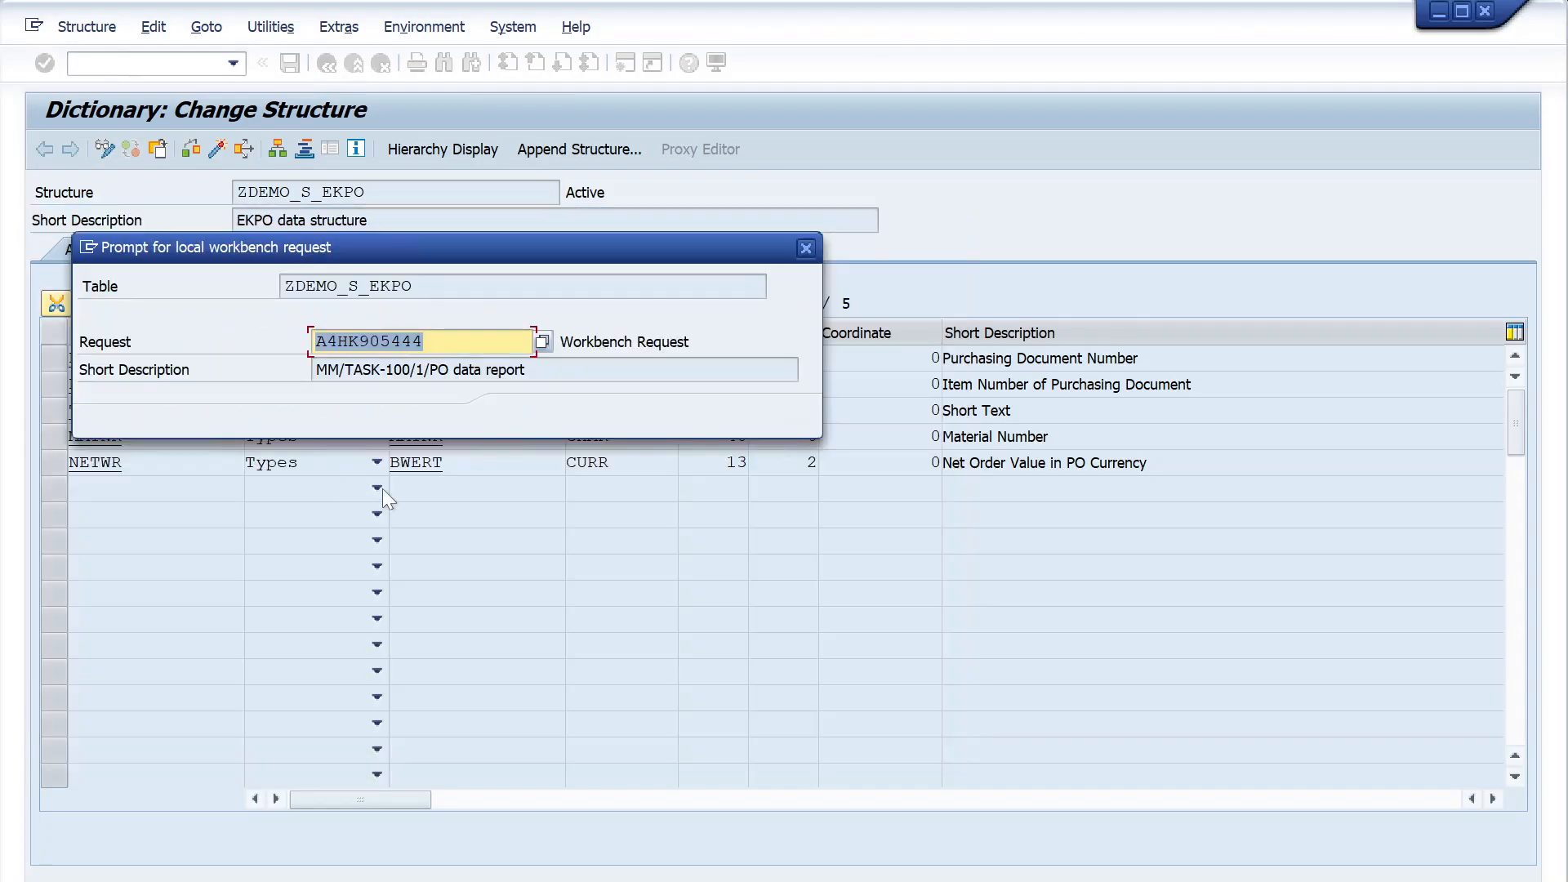
left_click(516, 416)
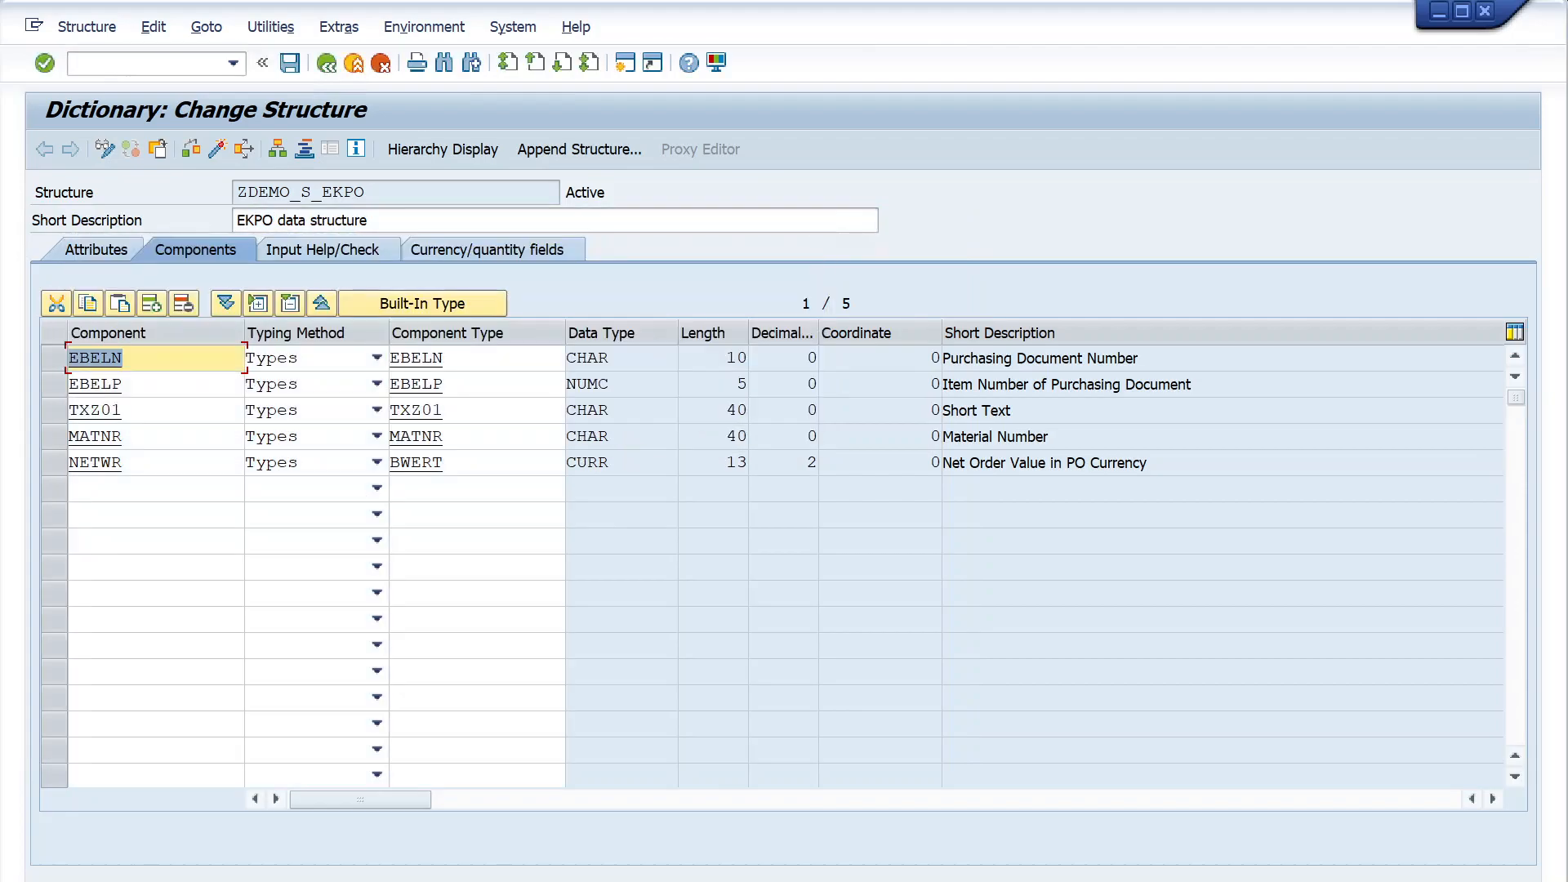
left_click(220, 150)
- Return to the ABAP Dictionary initial screen and open the data type ZDEMO_S_EKKO for changing
key("F3")
key("BackSpace")
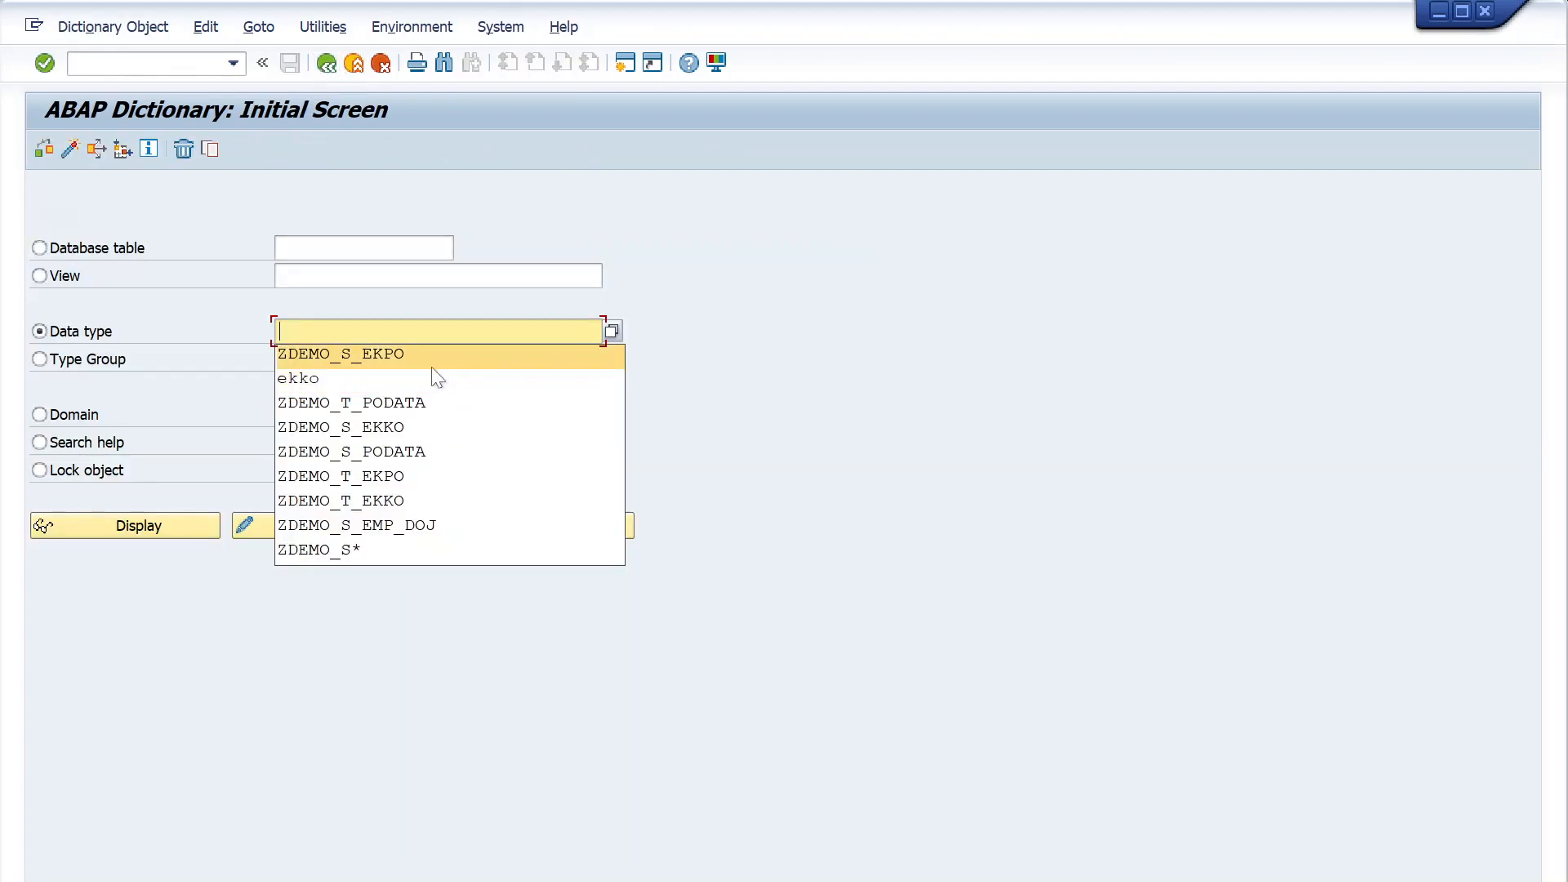
left_click(425, 433)
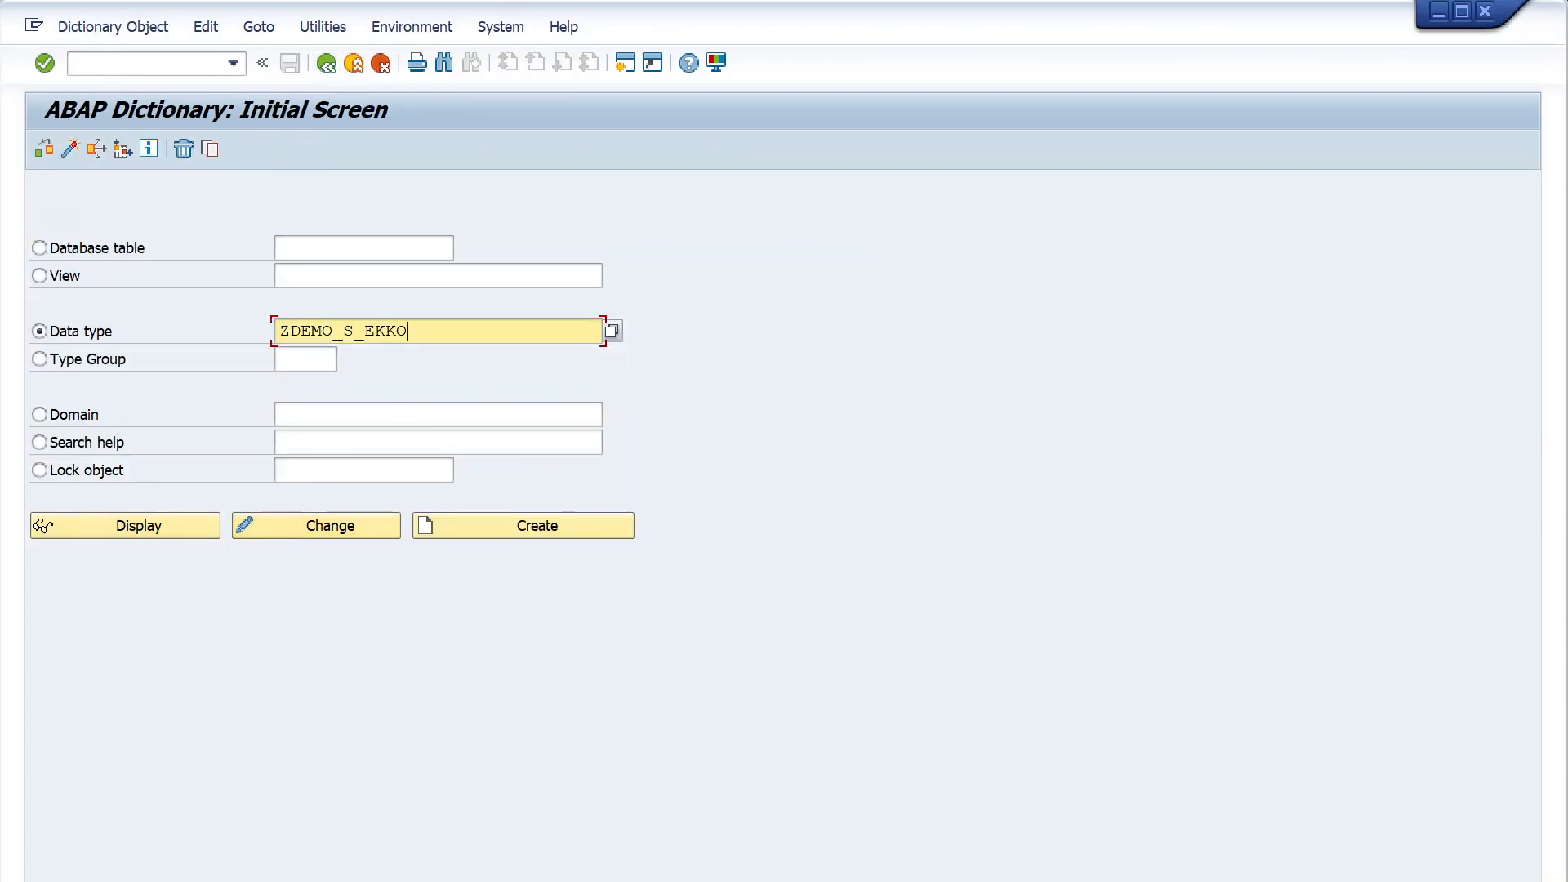
left_click(314, 535)
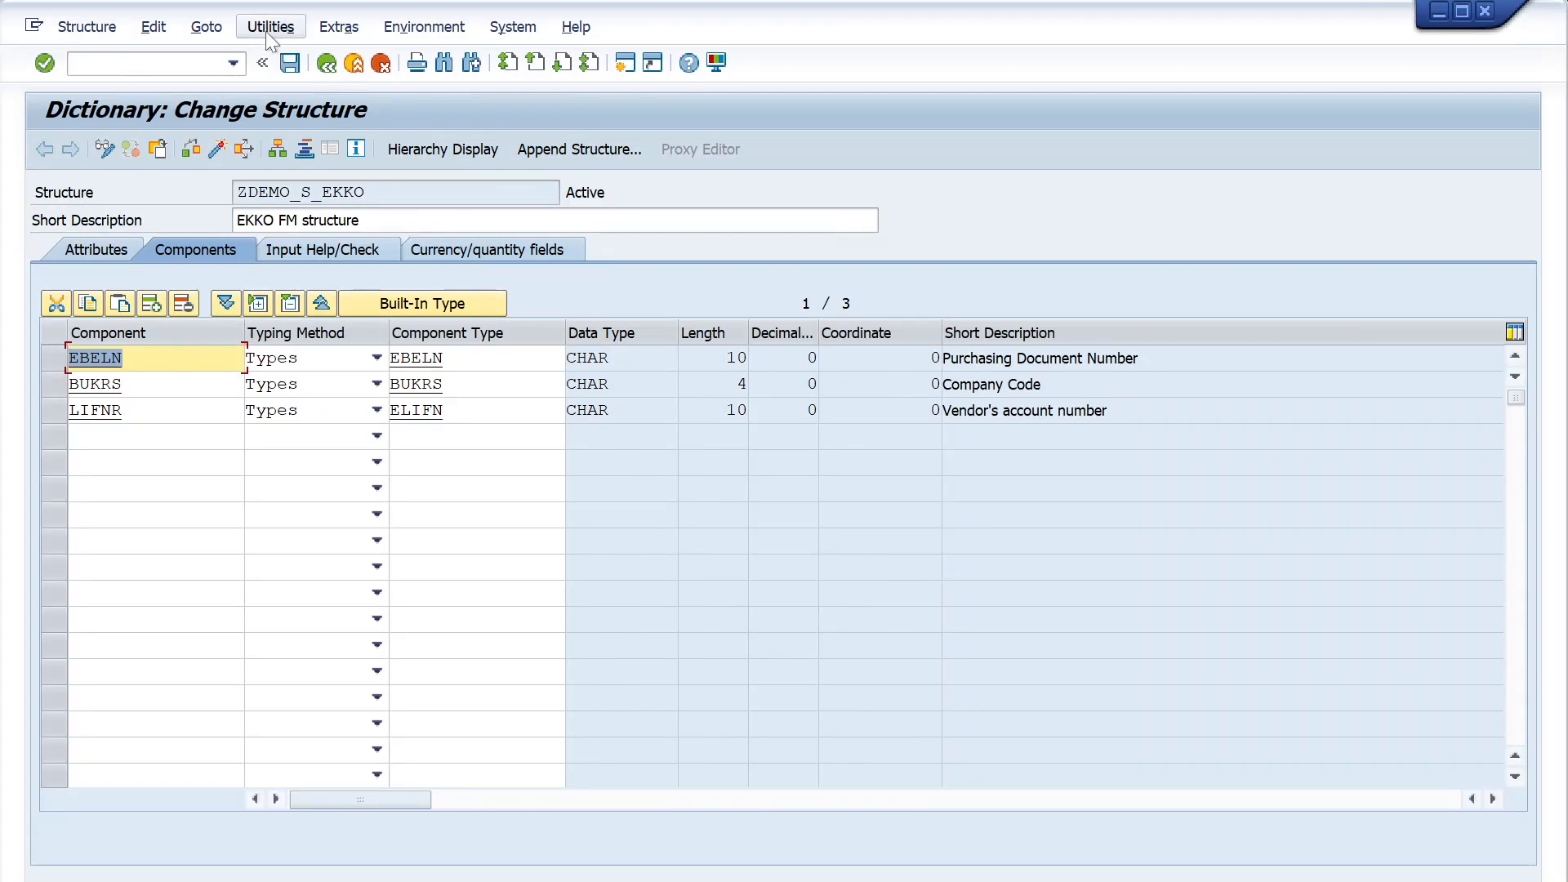
- Assign structure ZDEMO_S_EKKO to package ZDEMO and workbench request A4HK905444 in its object directory entry, then activate the structure
left_click(210, 30)
left_click(274, 82)
key("BackSpace")
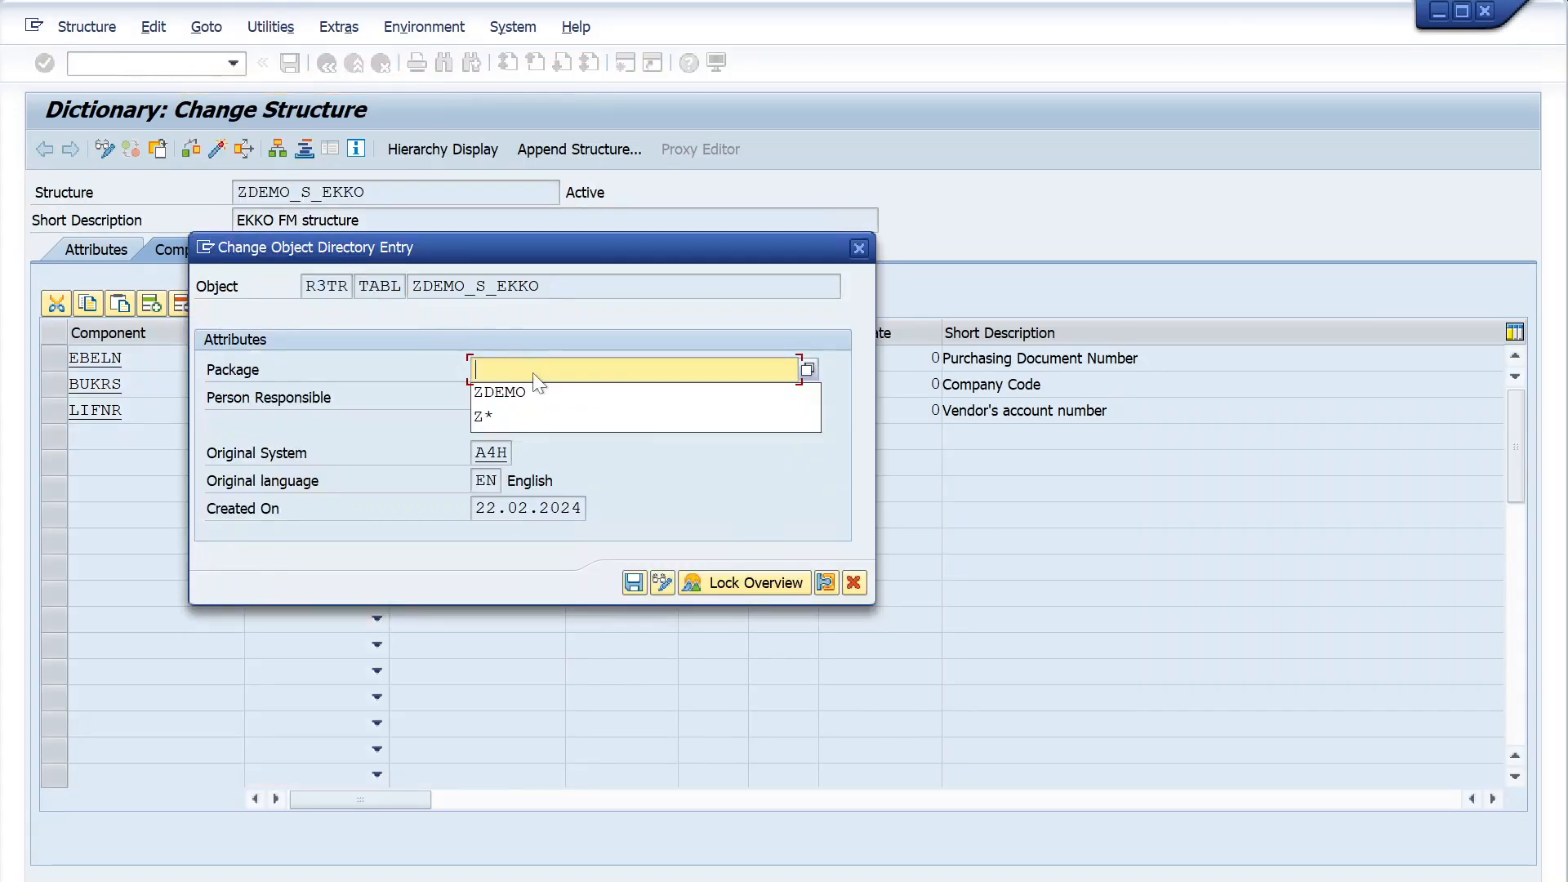
left_click(532, 394)
left_click(631, 584)
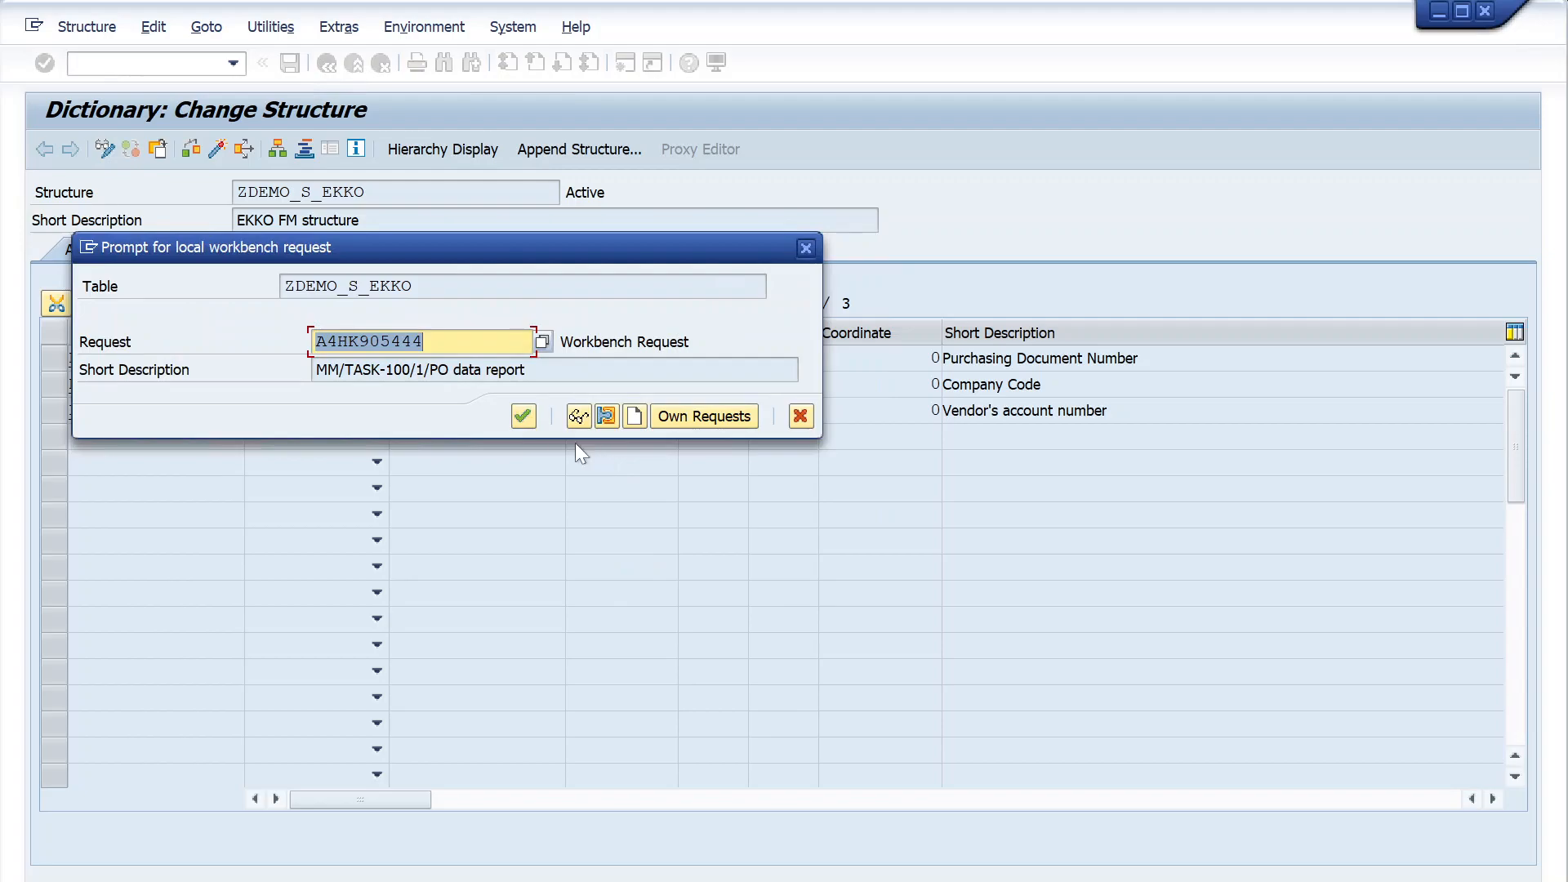
left_click(533, 414)
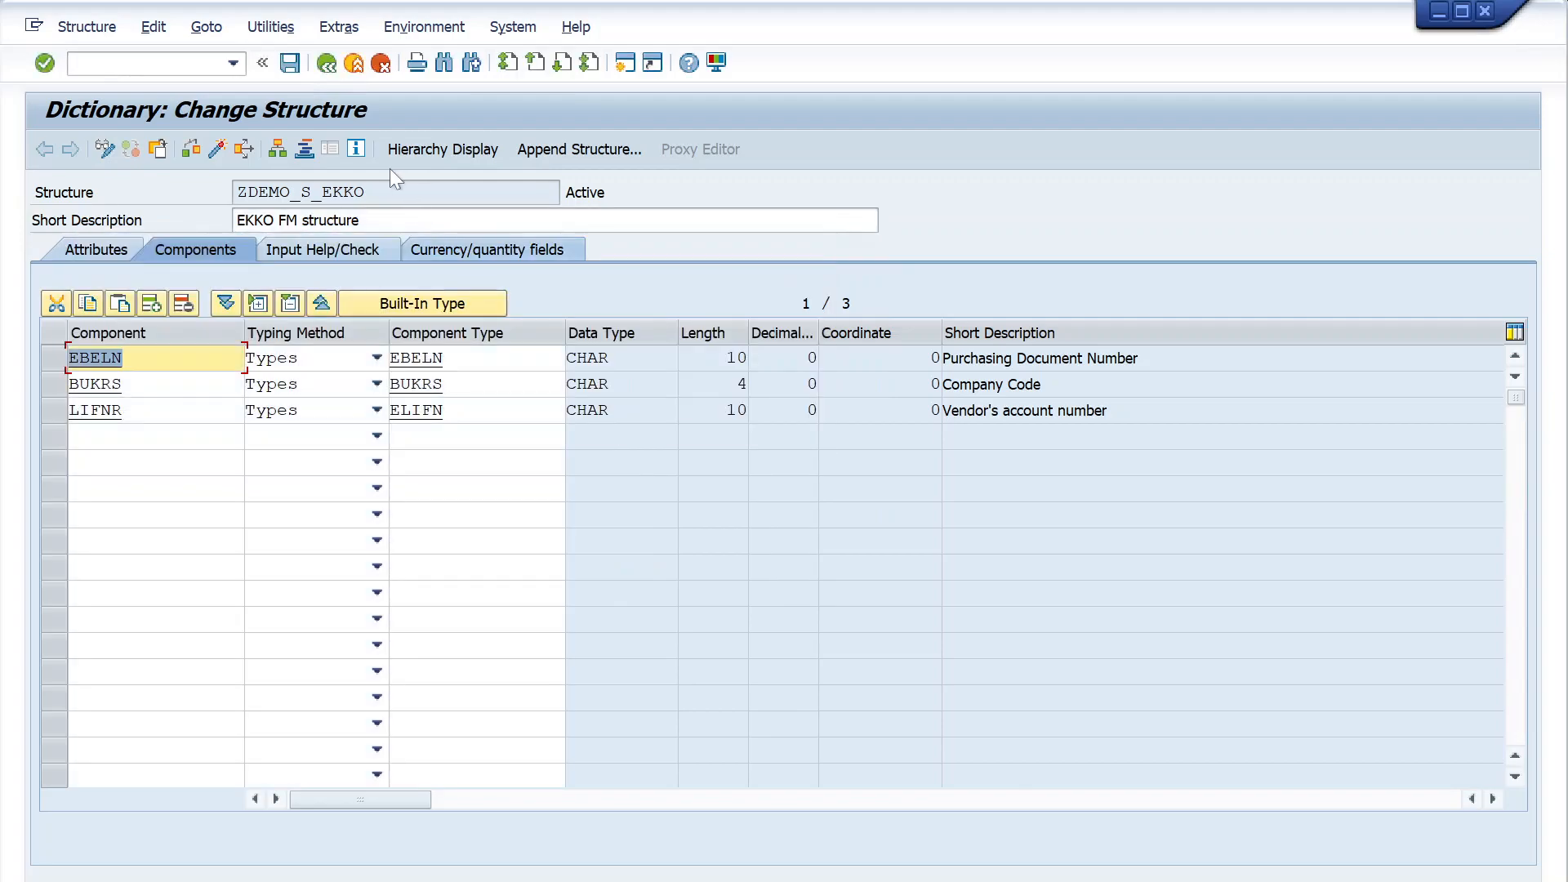
left_click(220, 154)
- Return to the ABAP Dictionary initial screen and check the objects listed under request A4HK905444 in the Transport Organizer
left_click(329, 69)
mouse_move(745, 879)
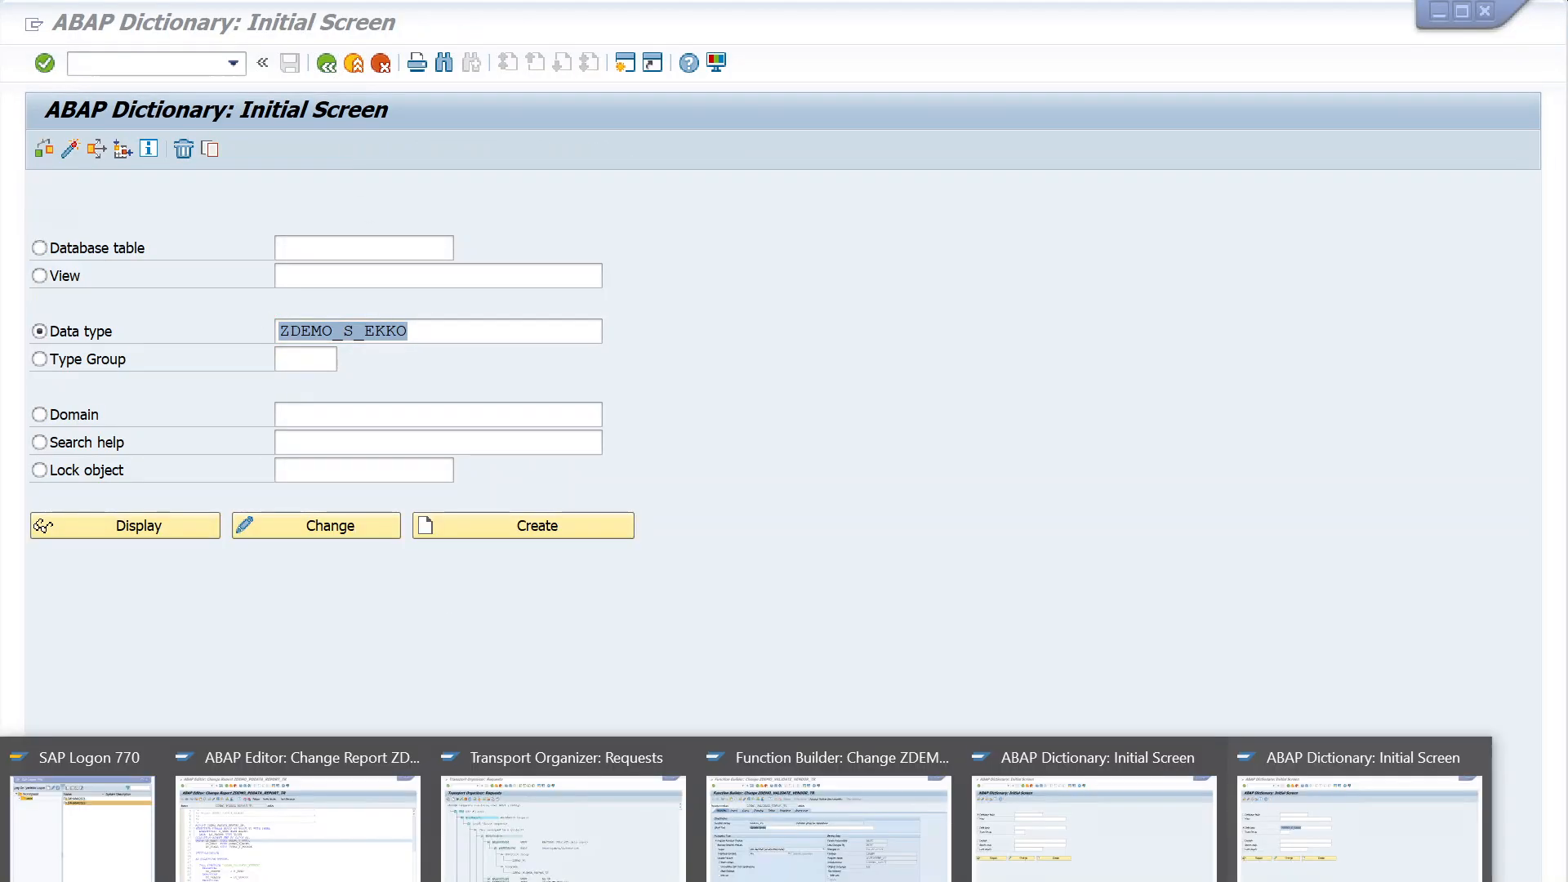
left_click(544, 855)
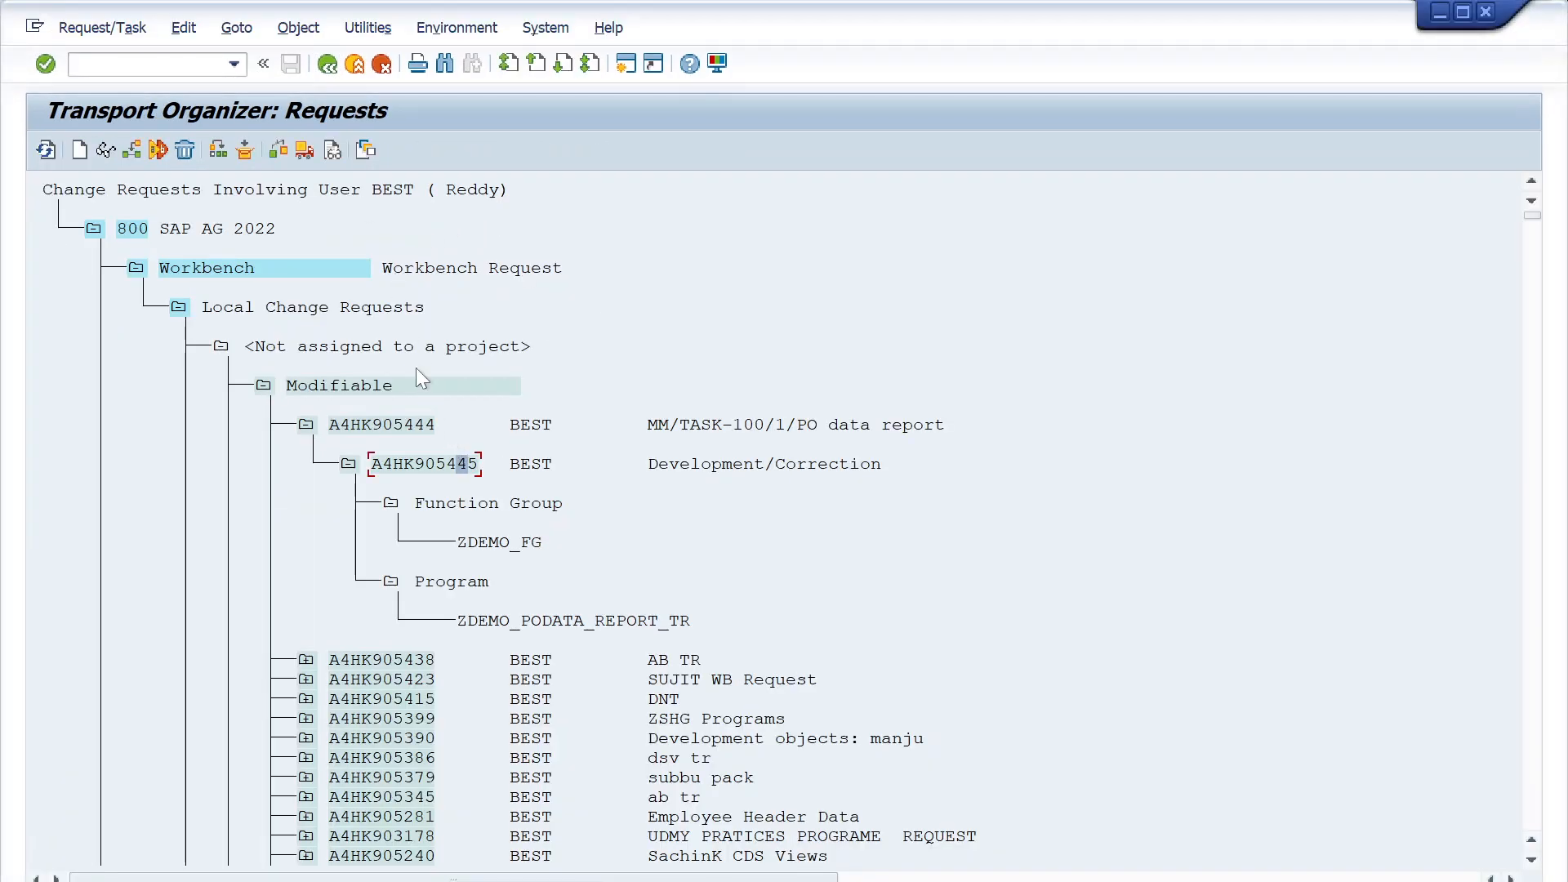
key("alt+Tab")
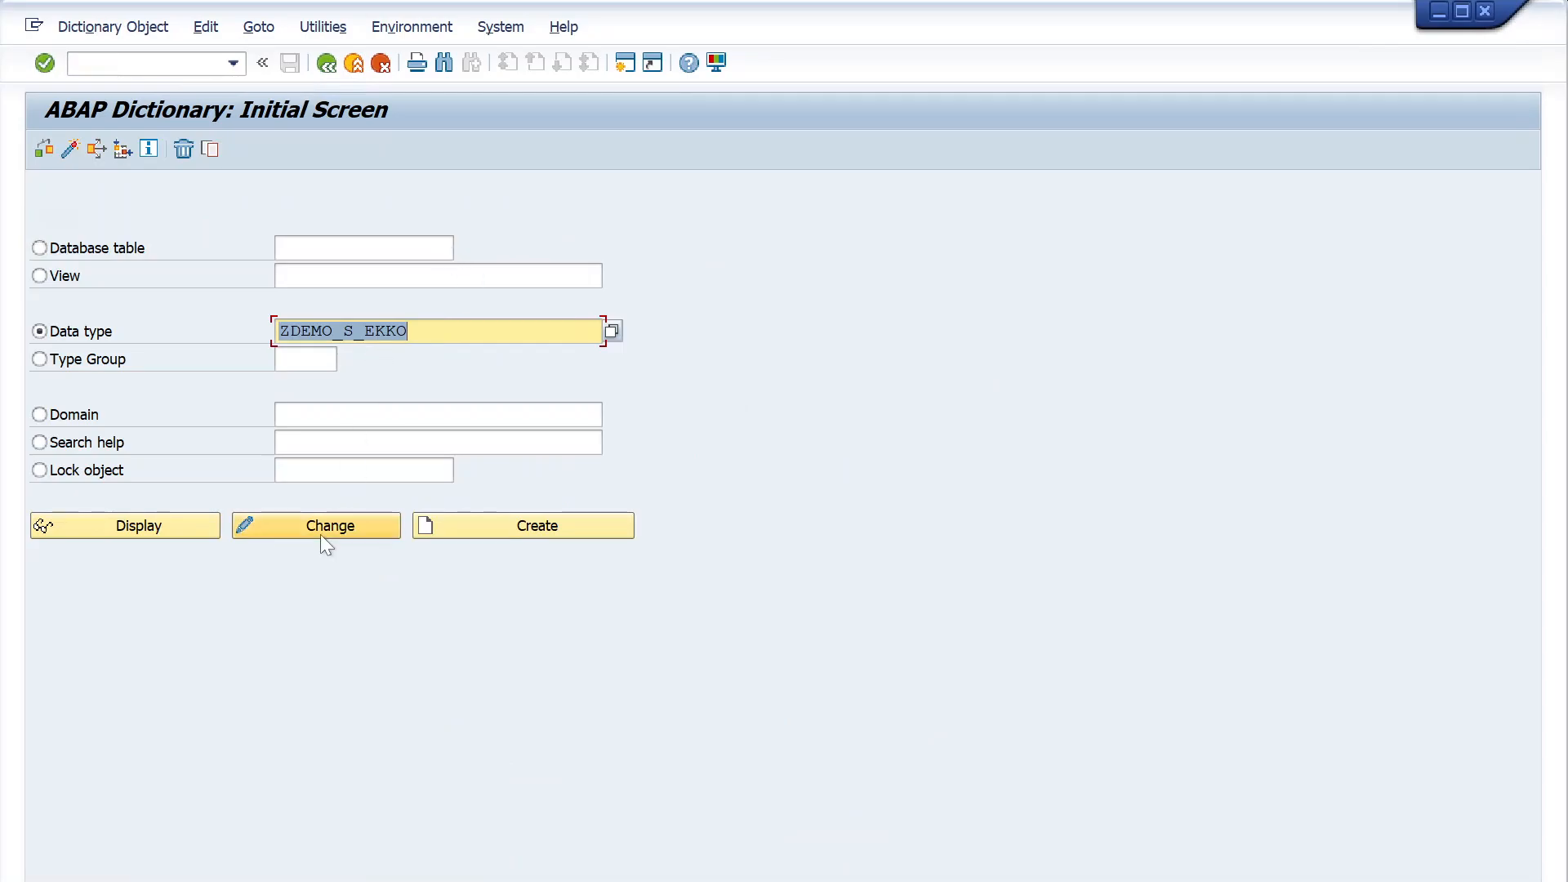
- Reopen structure ZDEMO_S_EKKO for changing and open its object directory entry to view the package assignment
left_click(320, 531)
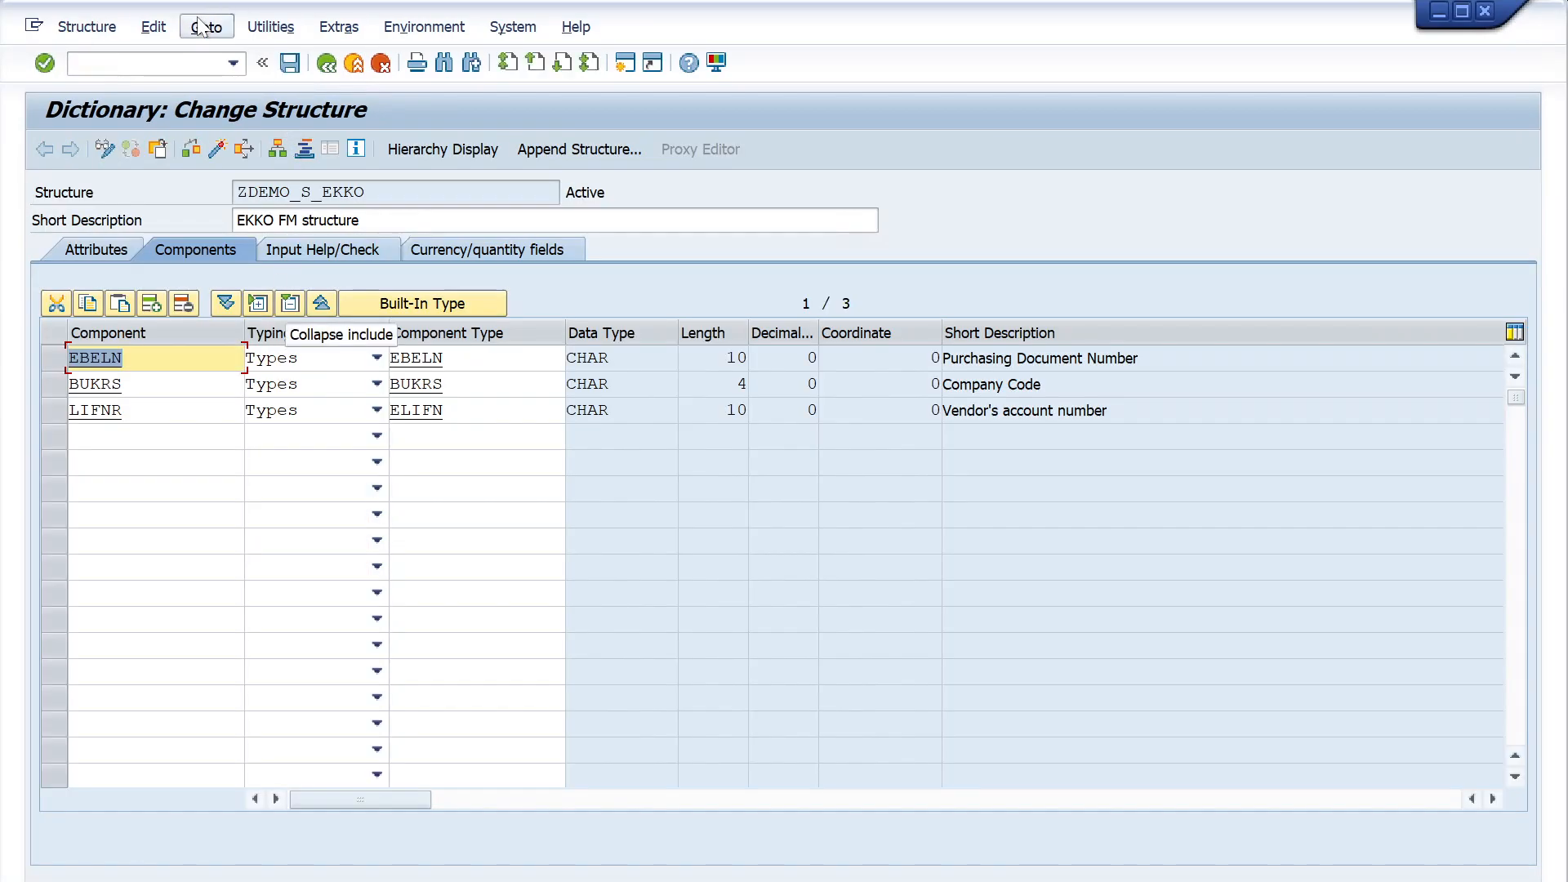
left_click(200, 27)
left_click(286, 81)
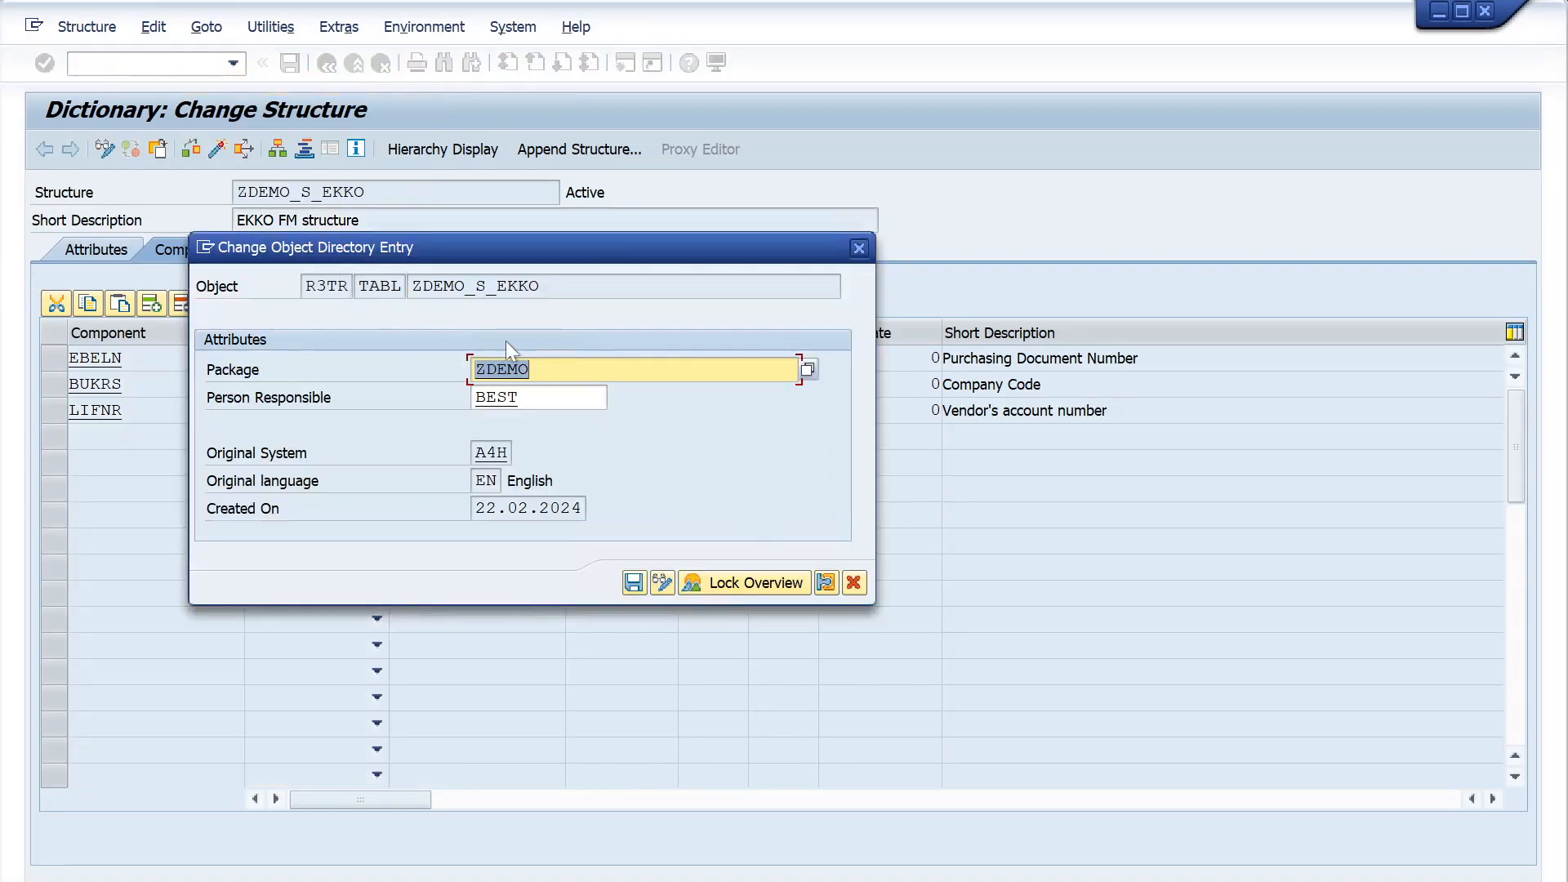
left_click(533, 370)
left_click_drag(658, 257, 658, 224)
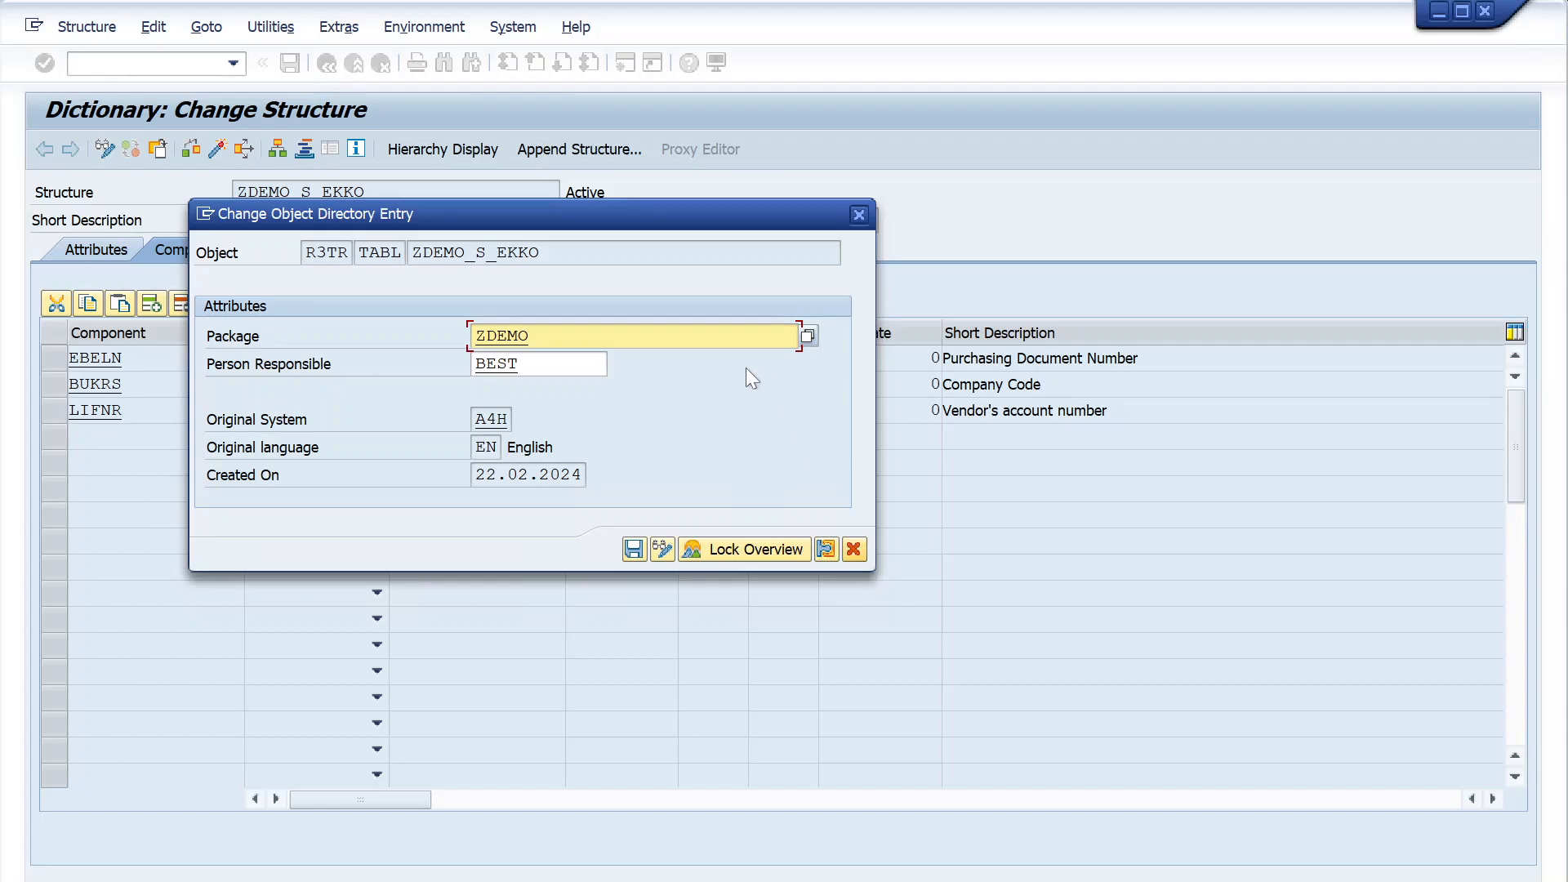
- List the possible values for the package in the object directory entry without restrictions and browse through them
left_click(807, 339)
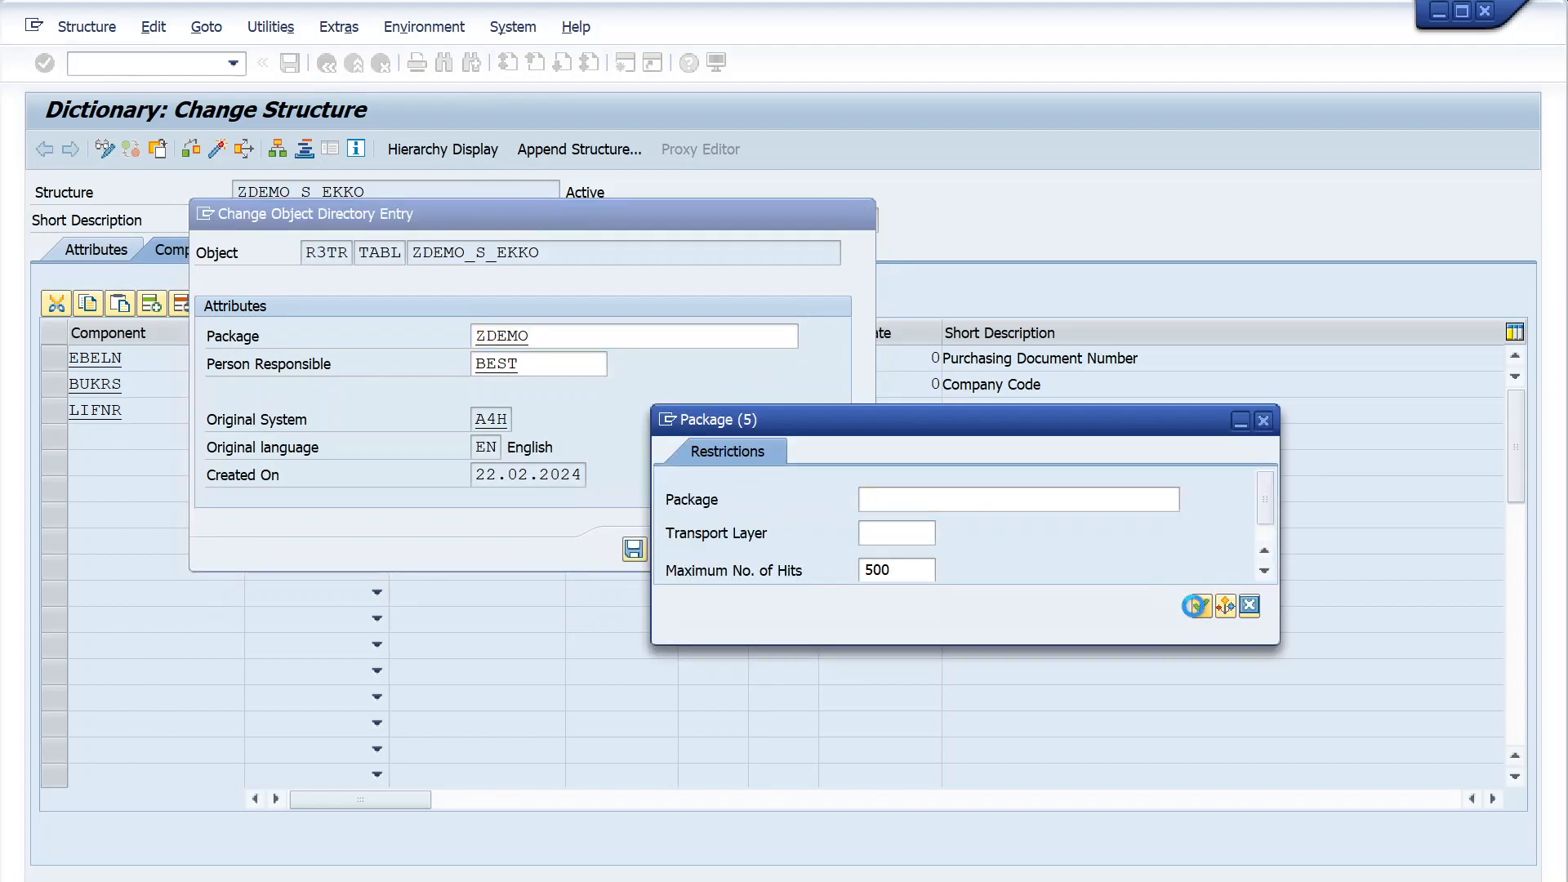
left_click(1199, 607)
scroll(832, 613, "down", 18)
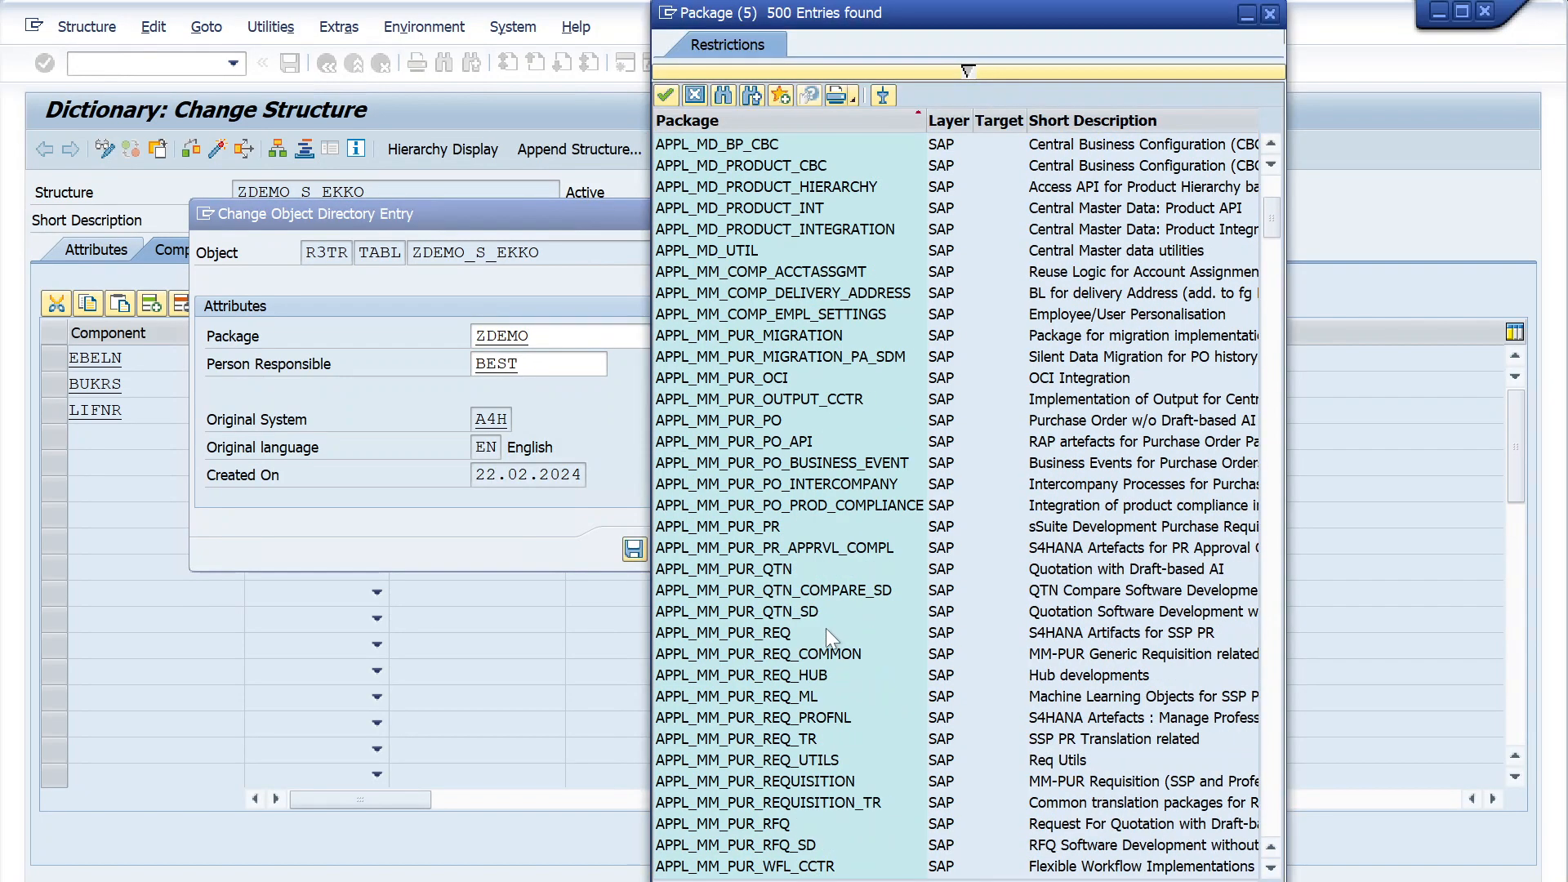
left_click(690, 295)
scroll(705, 625, "down", 2)
scroll(701, 662, "down", 3)
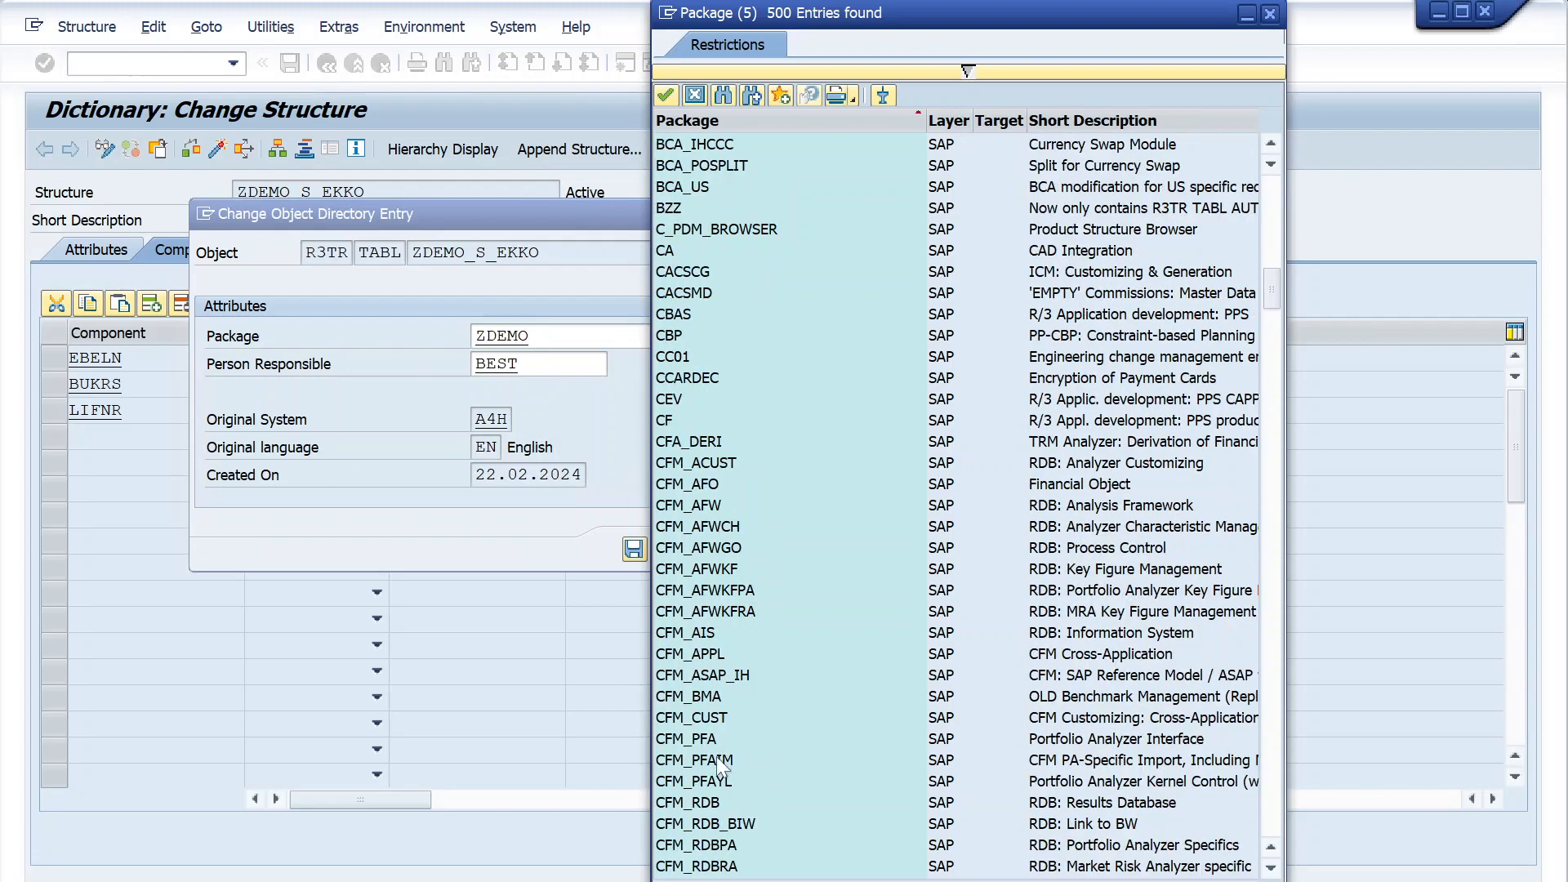
scroll(717, 759, "down", 15)
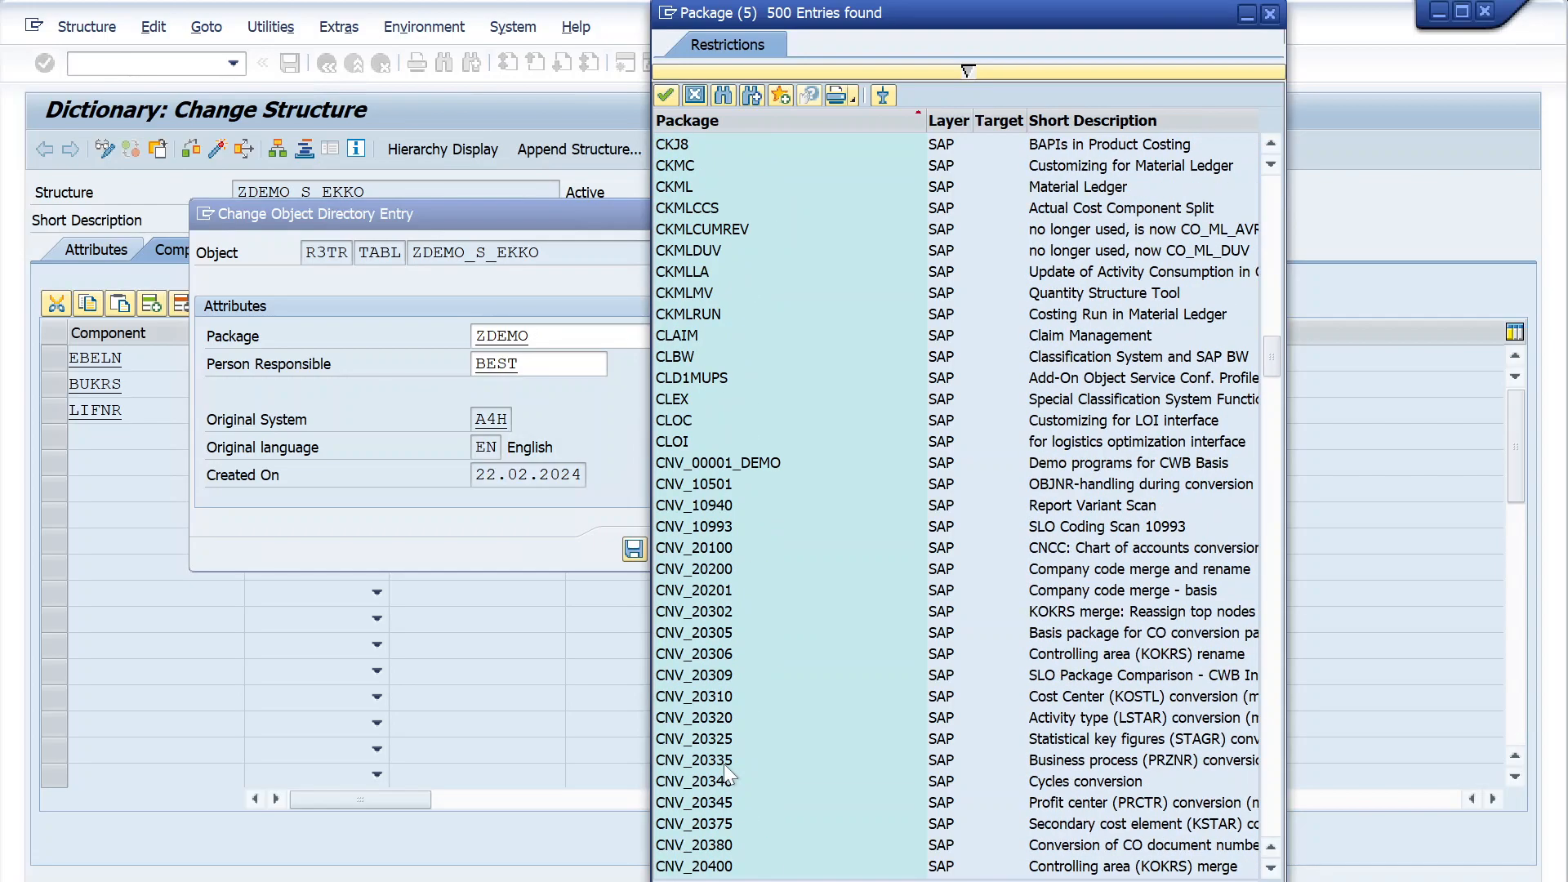
- Search the package list for MG, examine the MGA package among its neighbours, and close the list without choosing a package
left_click(724, 95)
type("MG")
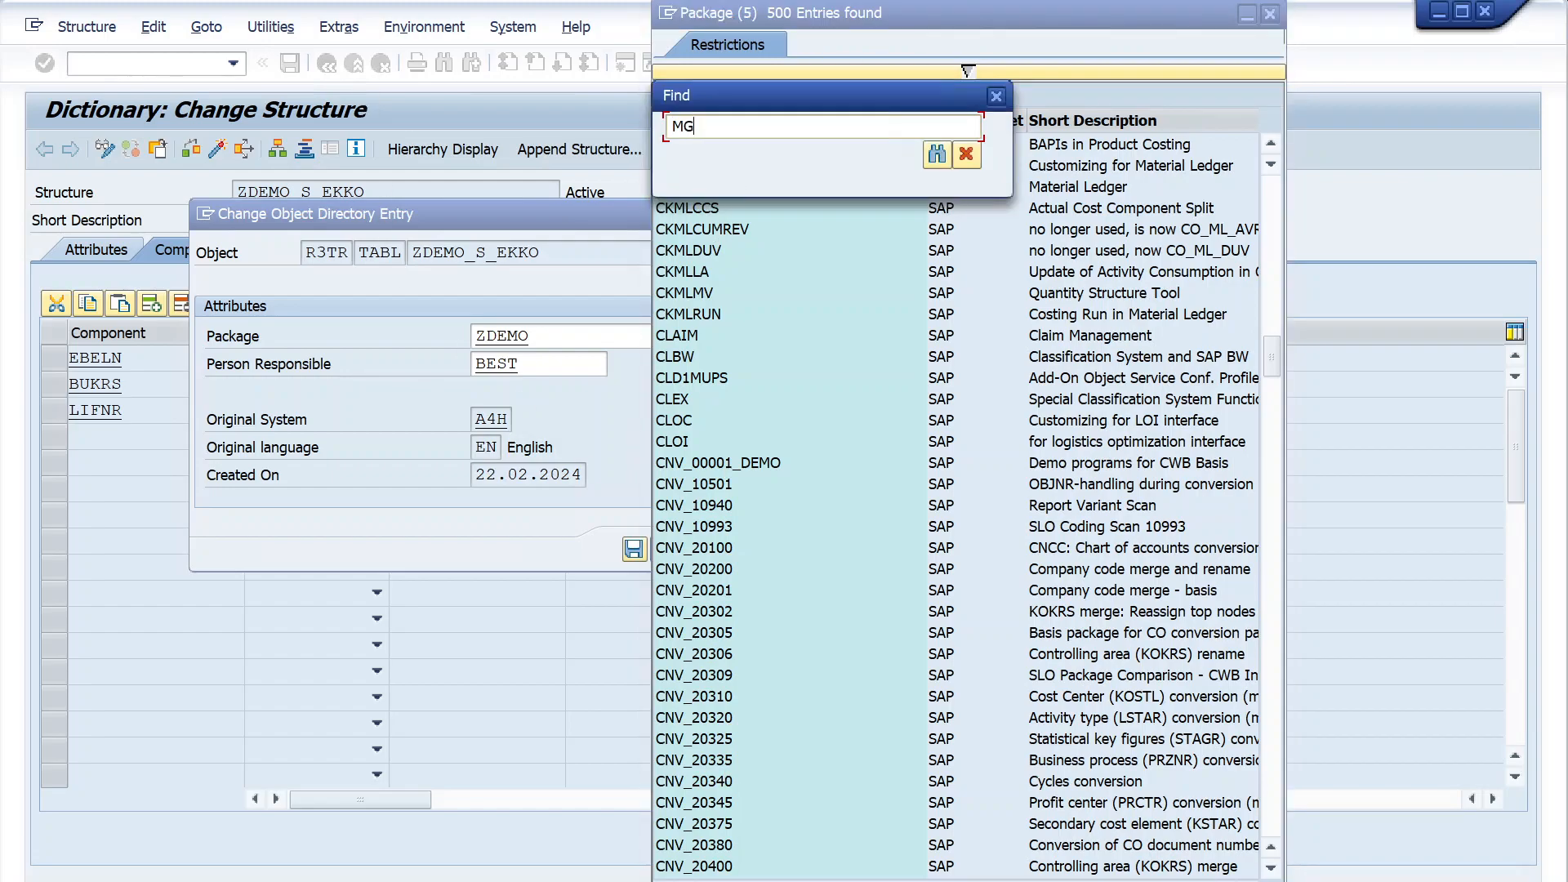
key("Return")
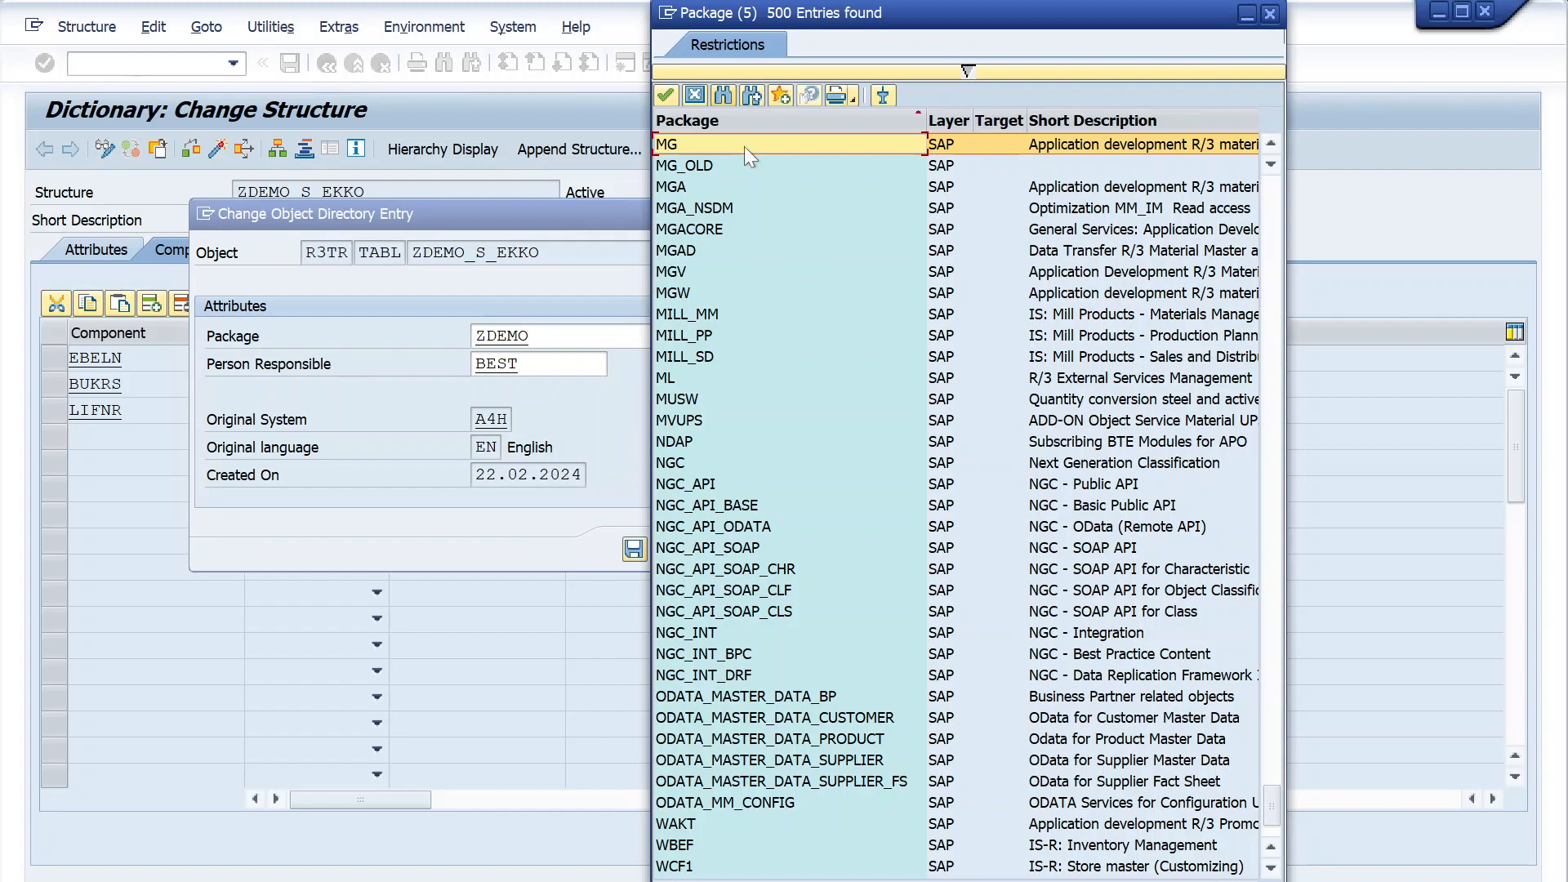
left_click(682, 187)
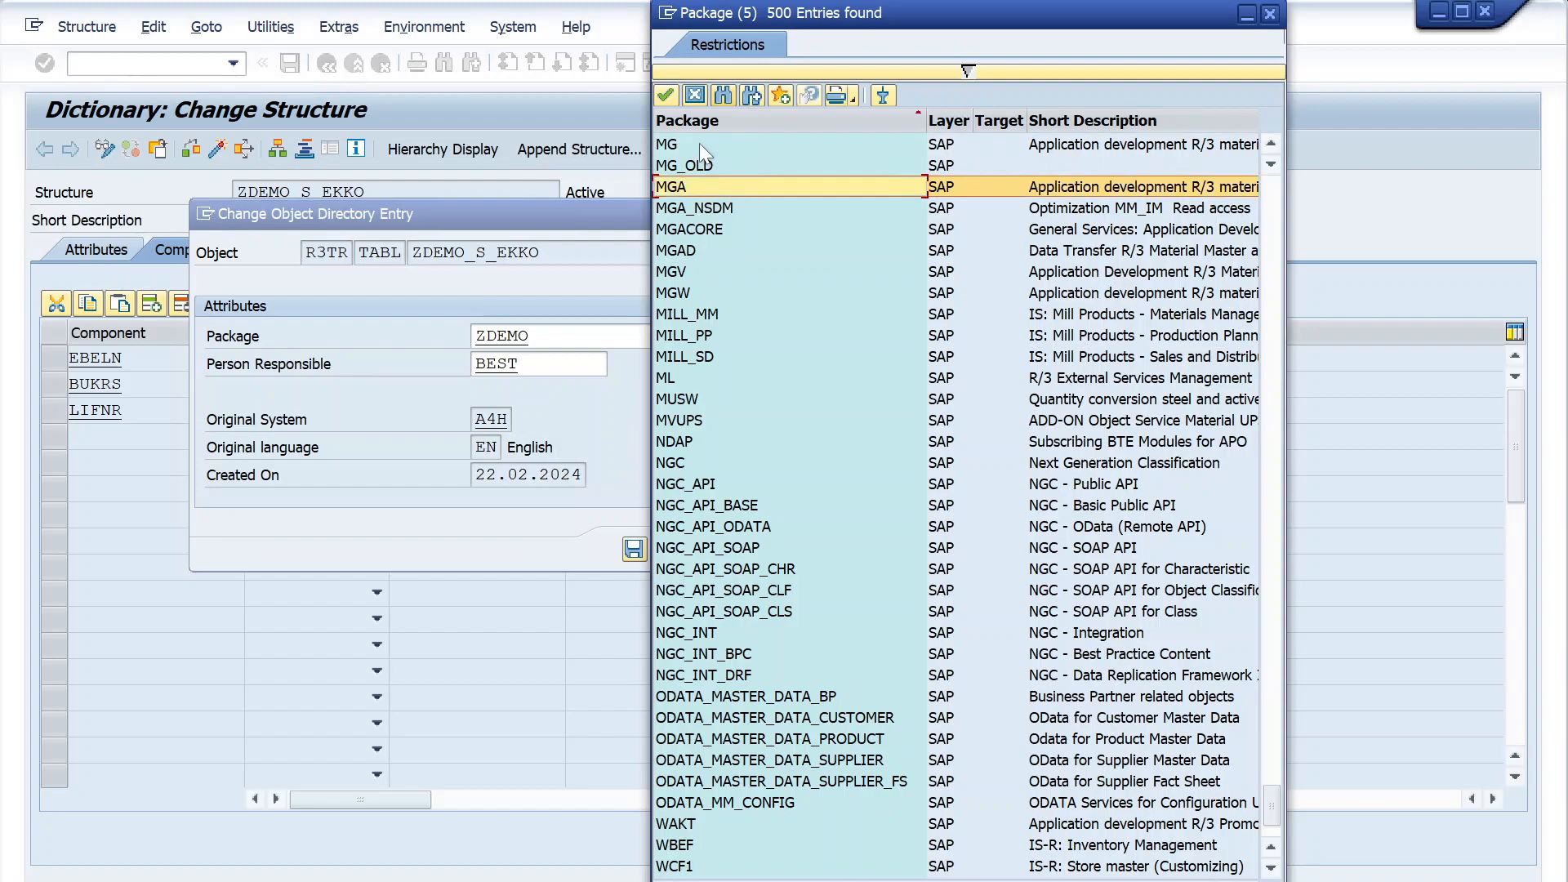
scroll(817, 572, "down", 2)
scroll(802, 553, "up", 4)
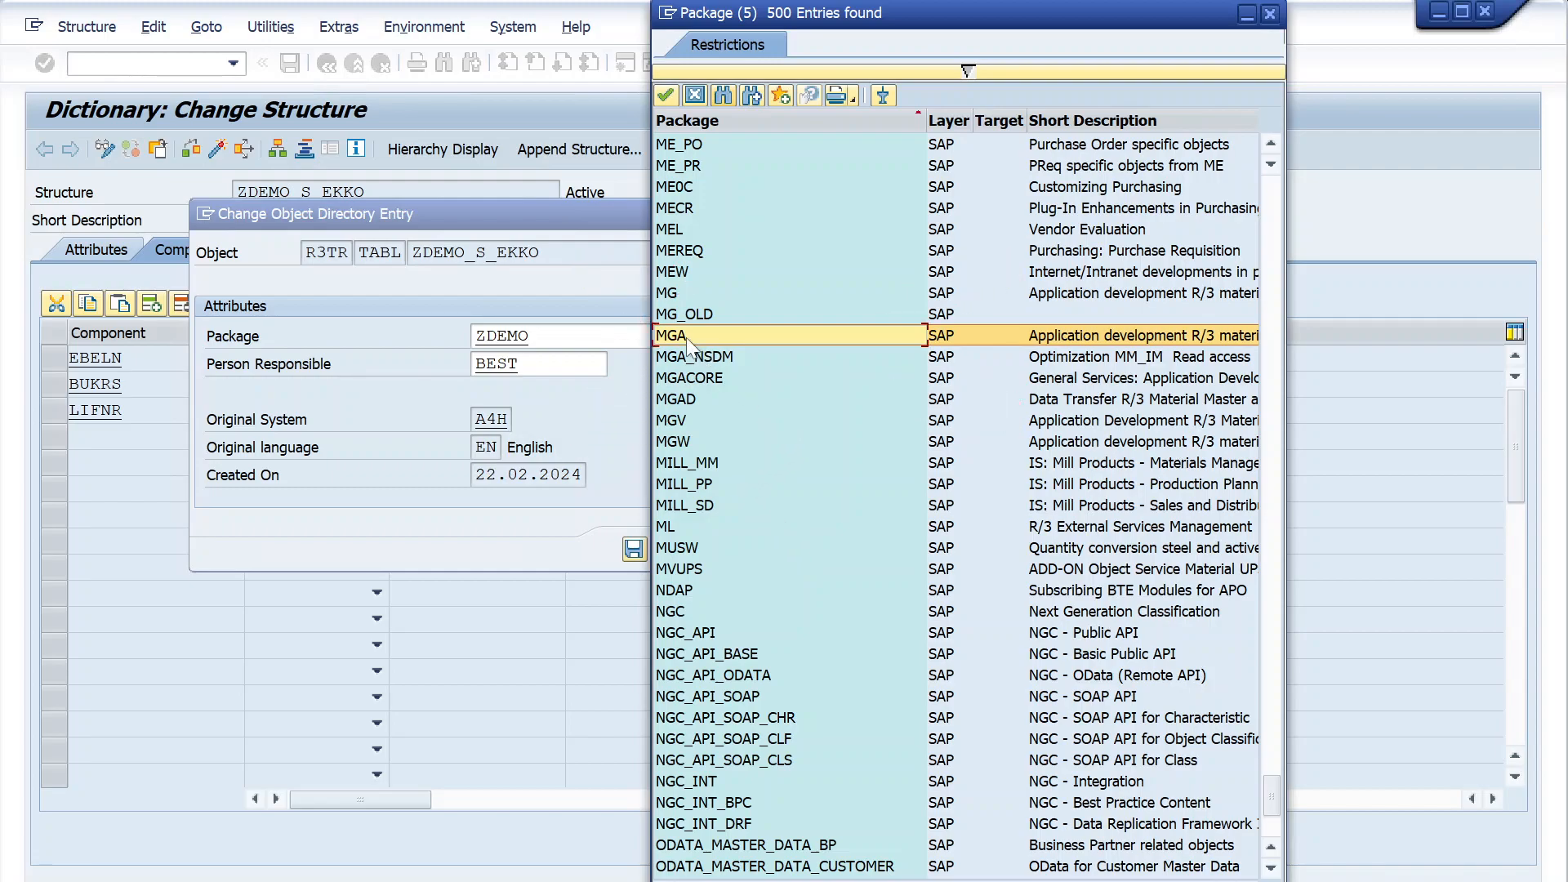
left_click(1270, 13)
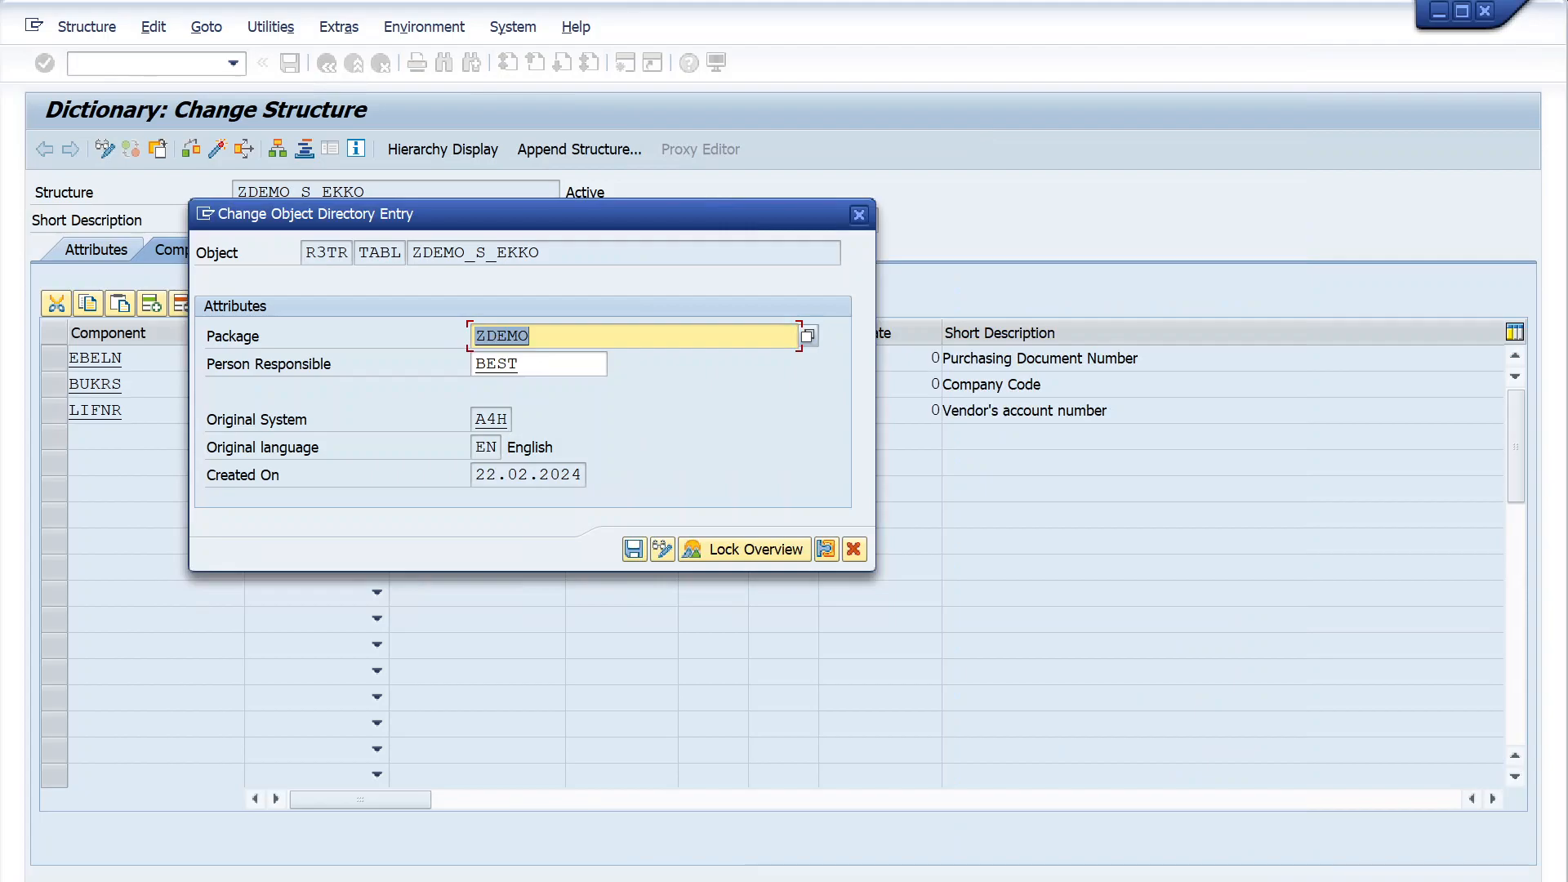
- Save the object directory entry of ZDEMO_S_EKKO and start the Object Navigator (SE80) in a new session
left_click(634, 549)
left_click(91, 60)
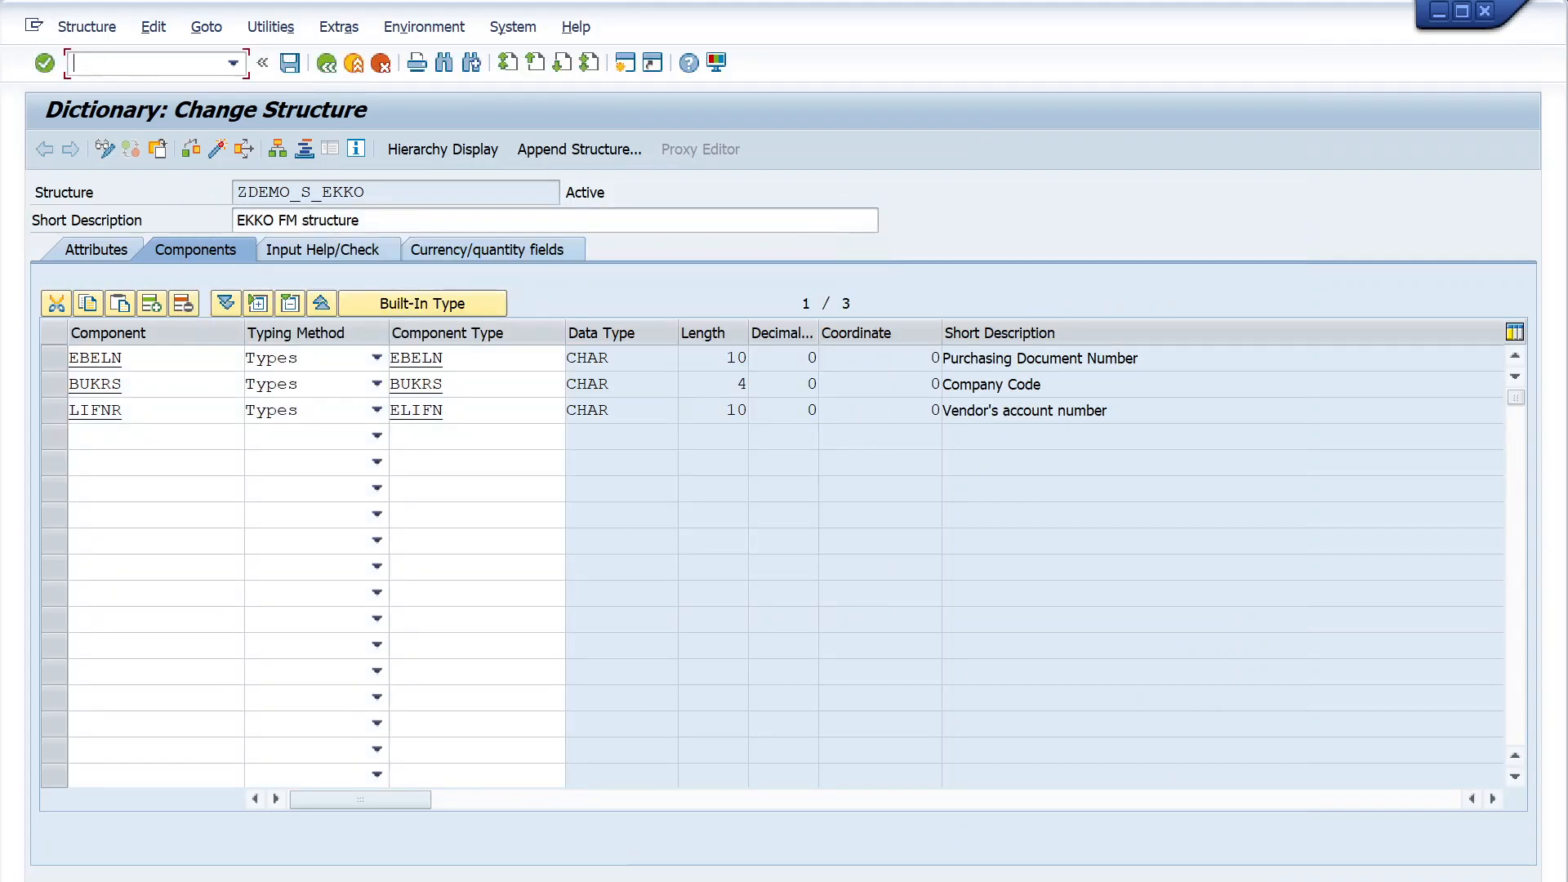
type("/nse80")
key("Return")
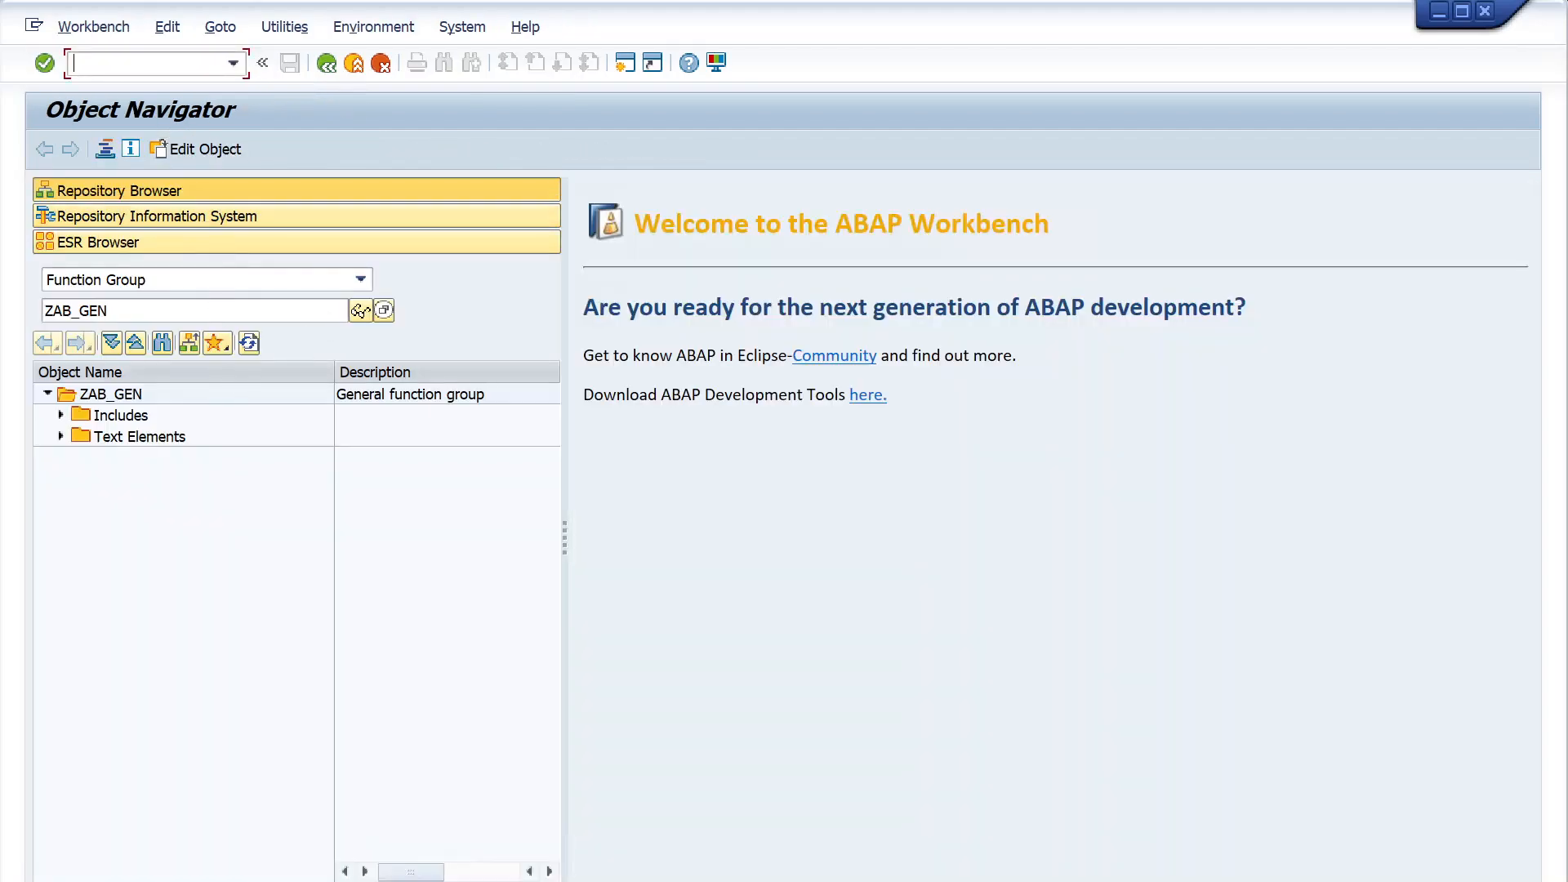
- Set the repository browser's object type to Package and display the objects of package ZREPORTS
left_click(361, 279)
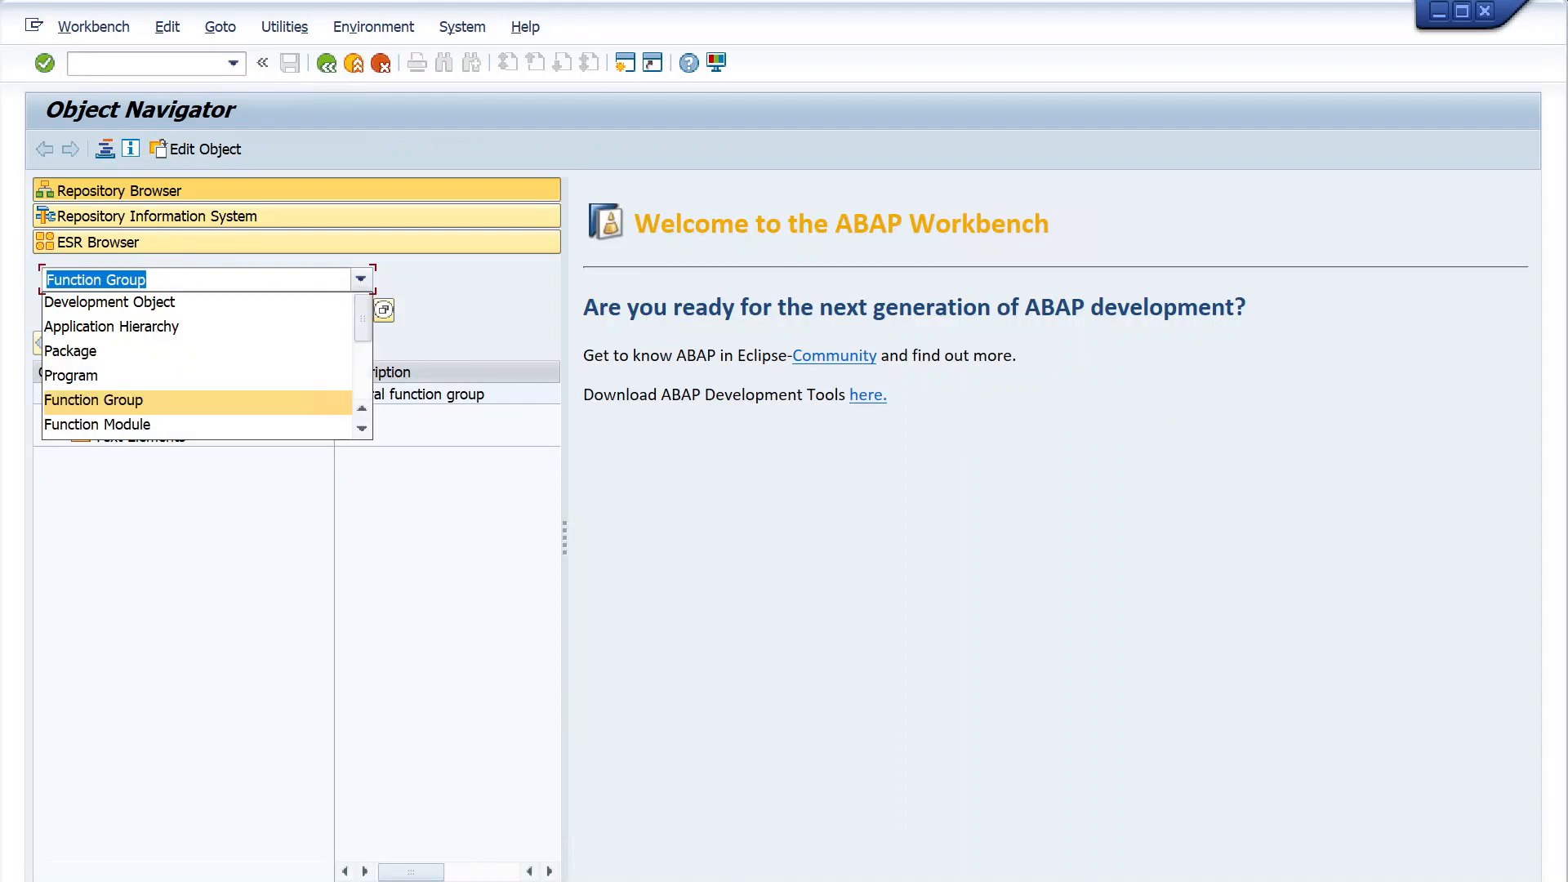
left_click(167, 353)
left_click_drag(135, 311, 38, 314)
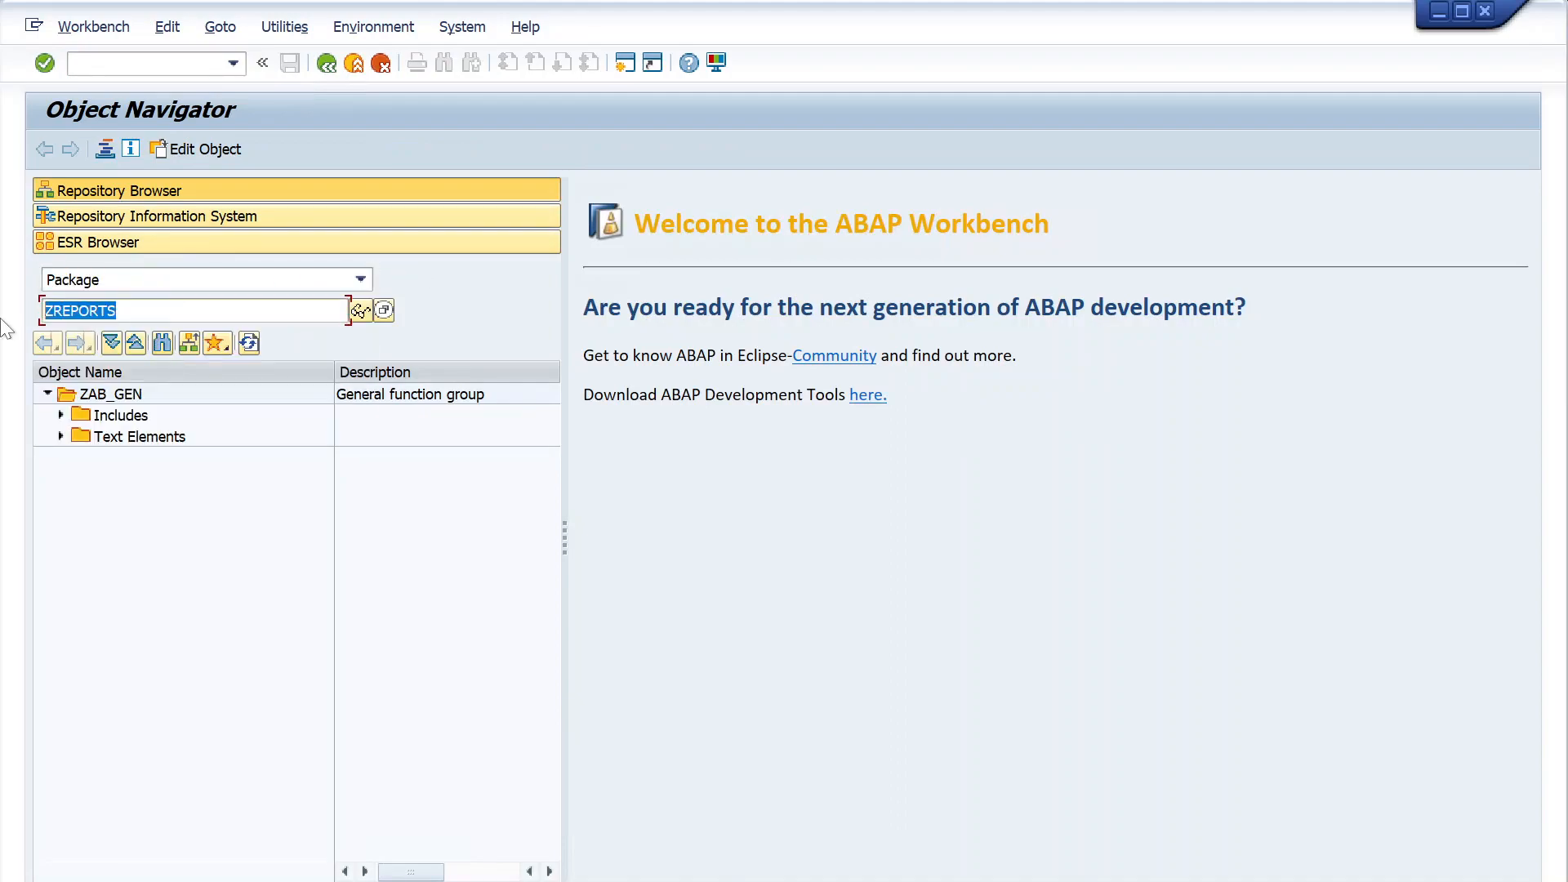
left_click(139, 312)
key("Return")
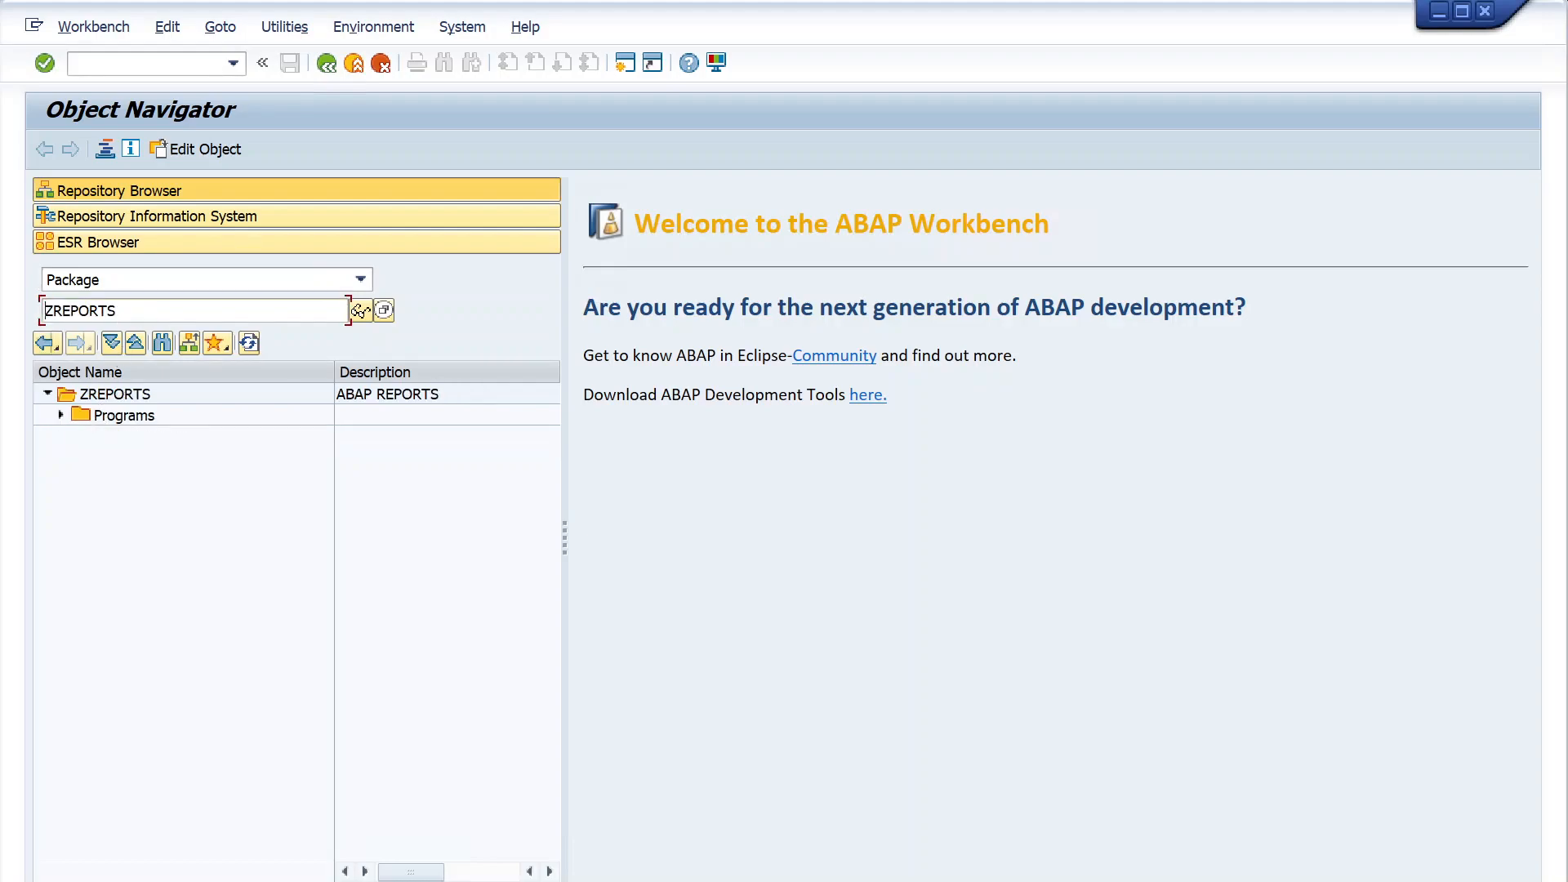
- Display the object list of package MGA in the repository browser
double_click(44, 310)
type("MGA")
key("Return")
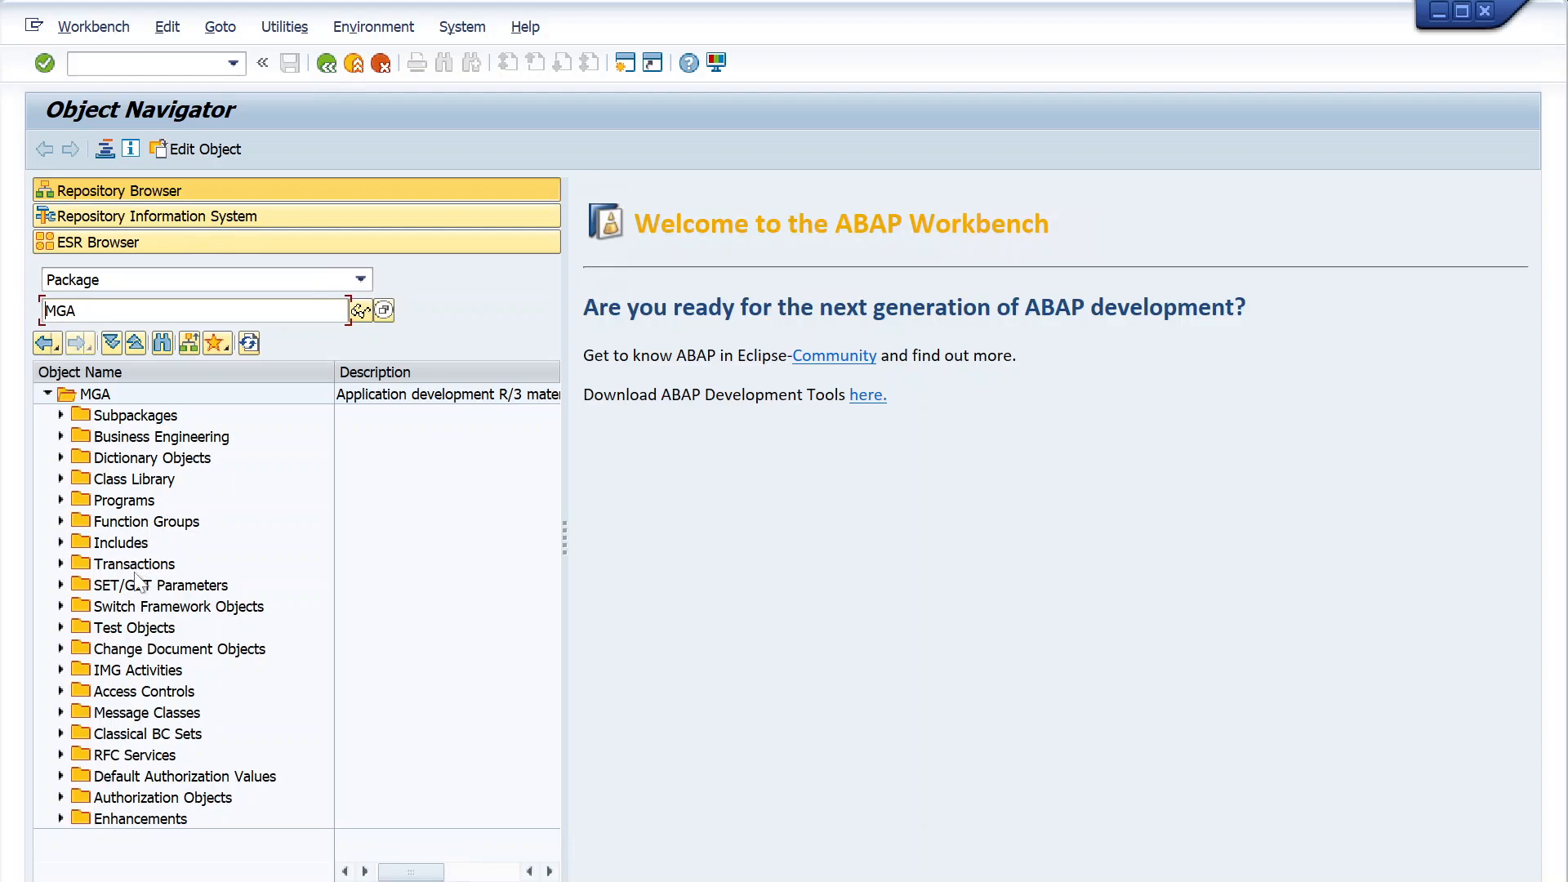
- Expand the dictionary objects of package MGA, look through its database tables, and collapse the table list again
left_click(168, 758)
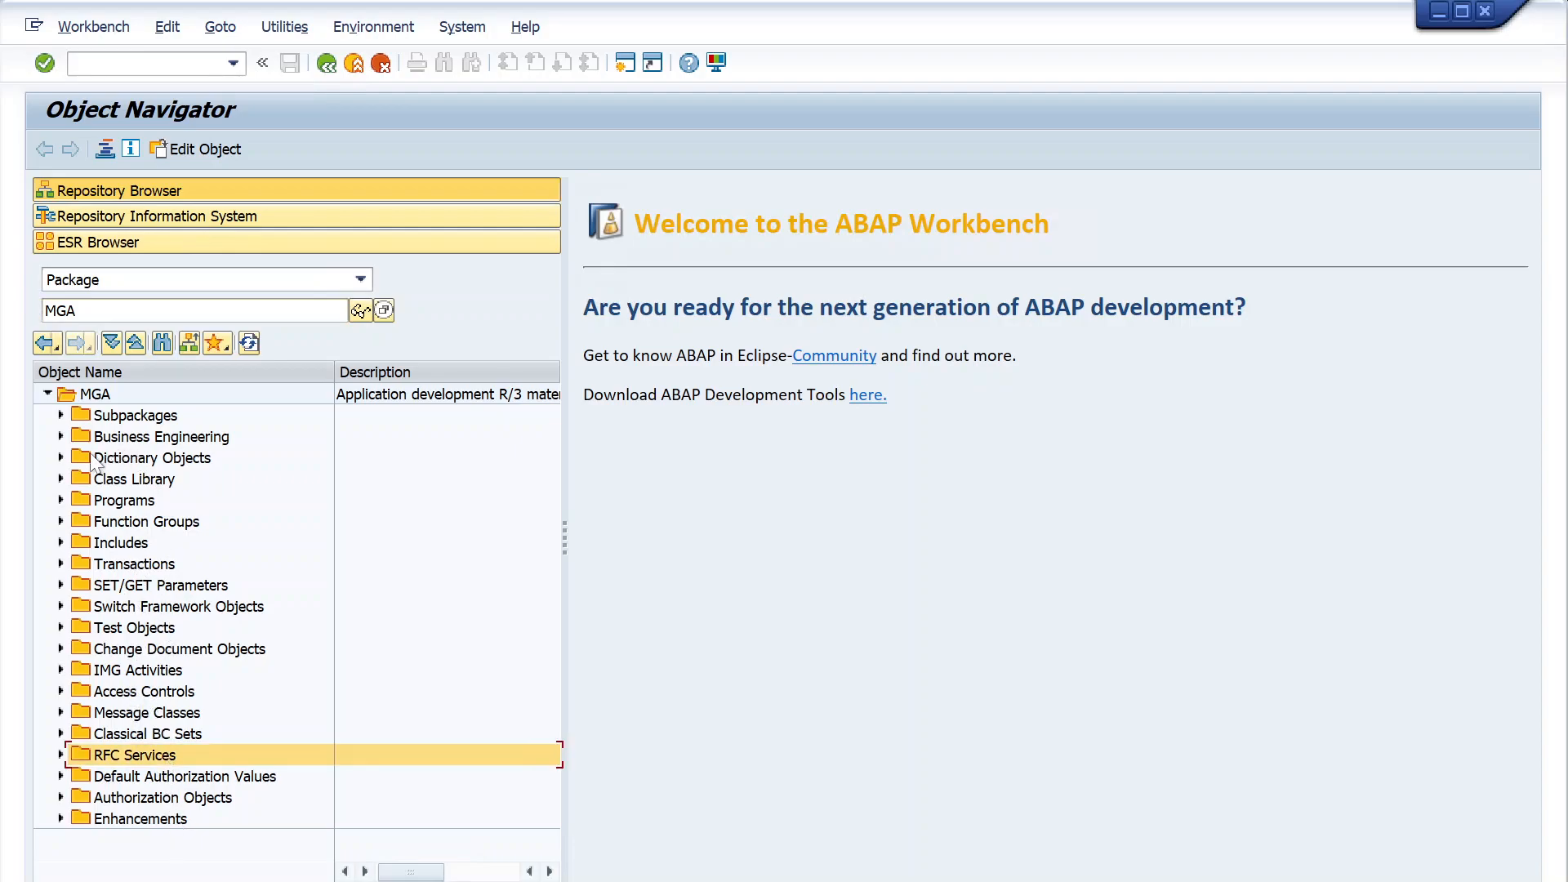
left_click(61, 459)
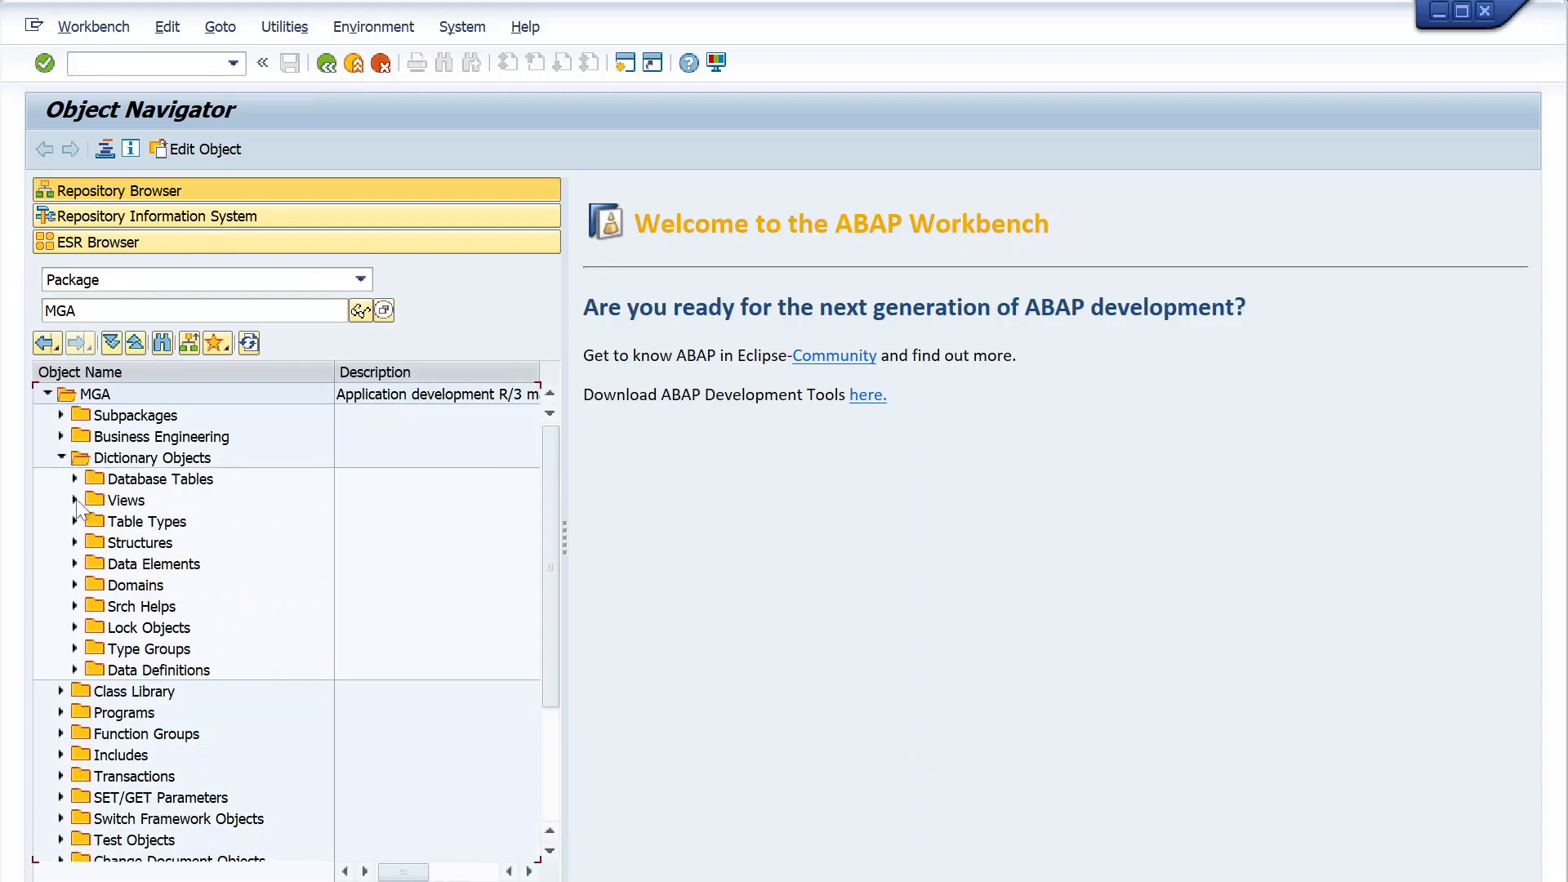
left_click(75, 479)
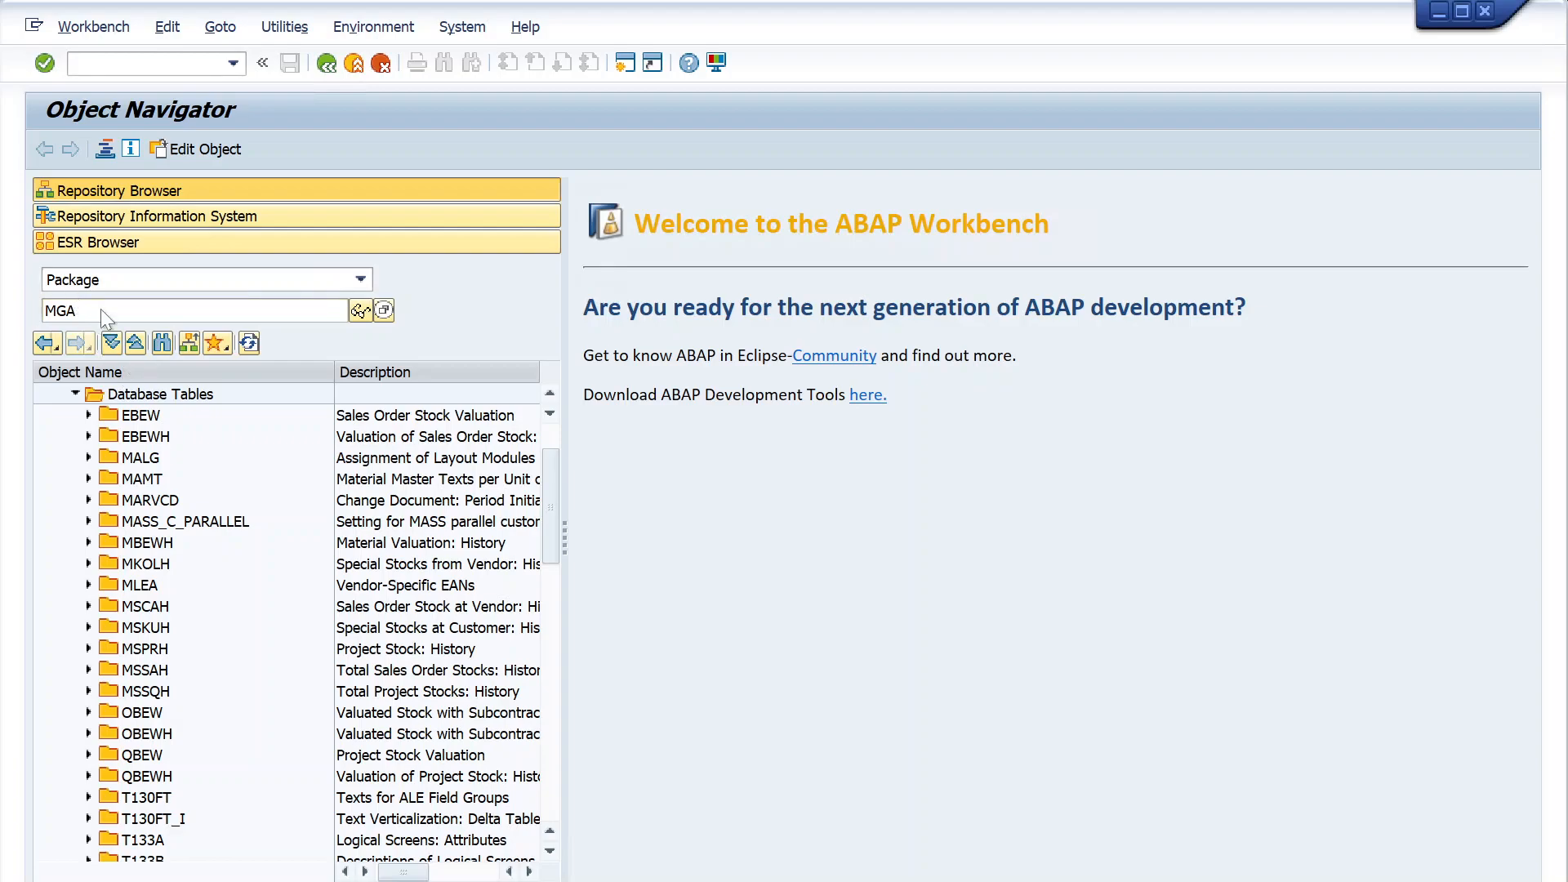
scroll(167, 710, "down", 2)
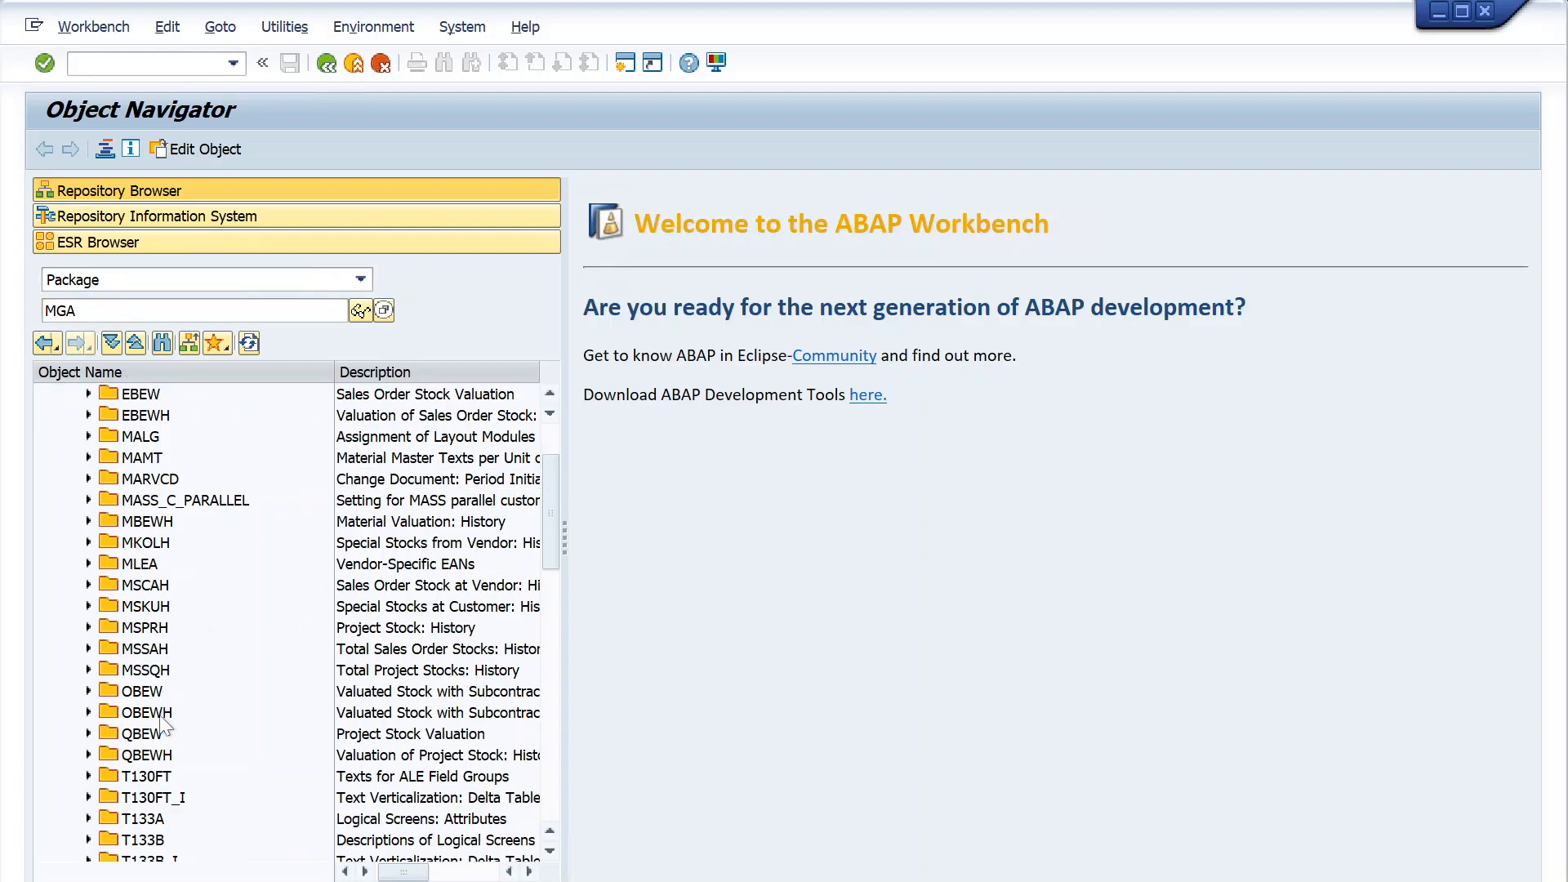
scroll(161, 786, "down", 6)
scroll(165, 812, "up", 6)
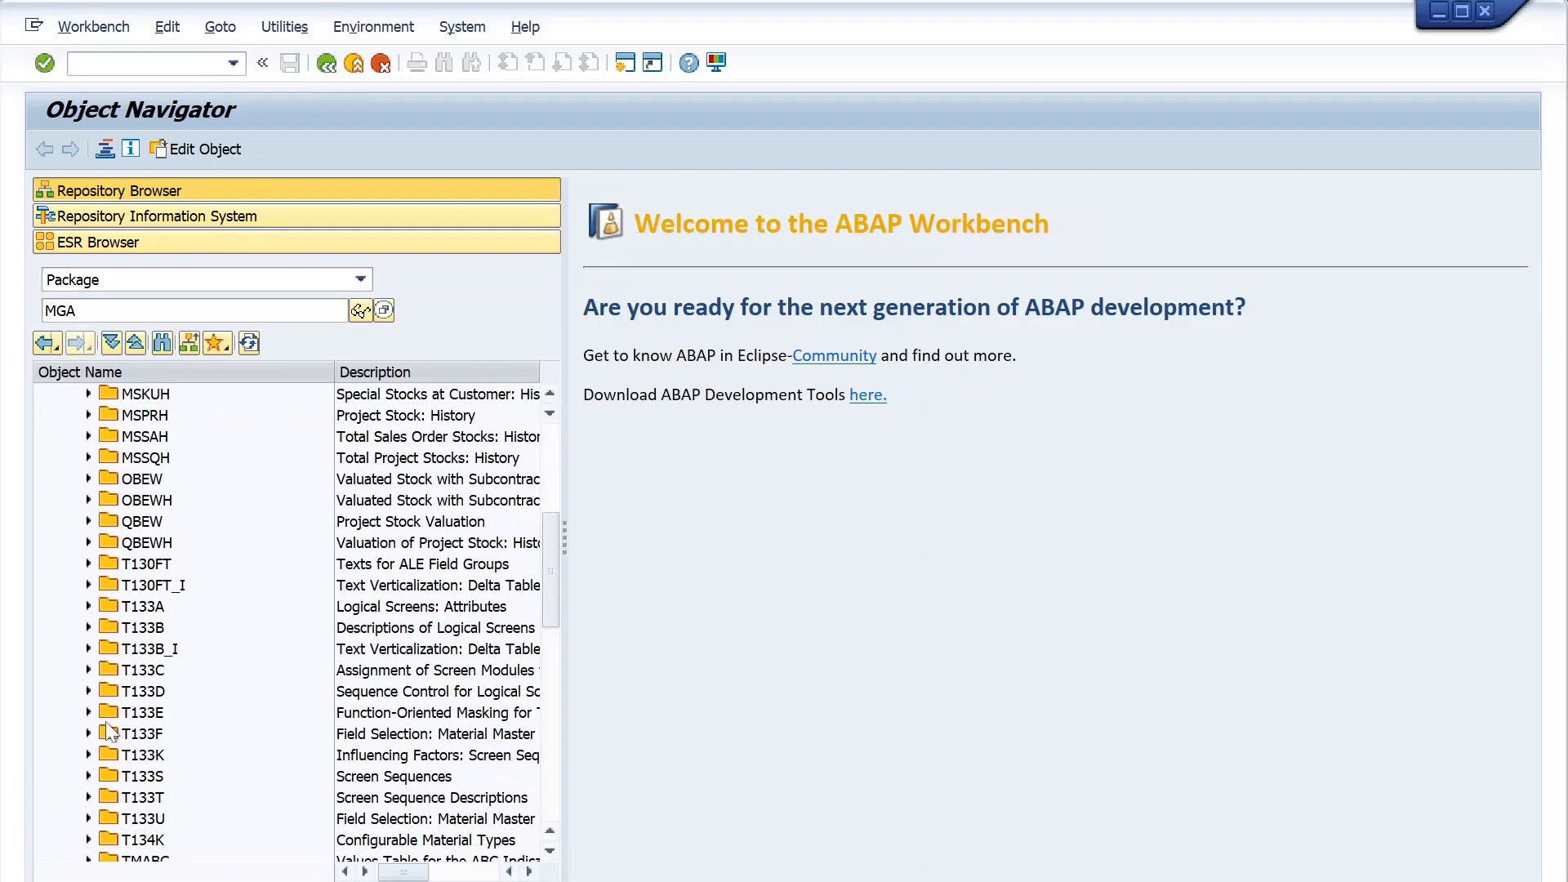
scroll(91, 418, "up", 4)
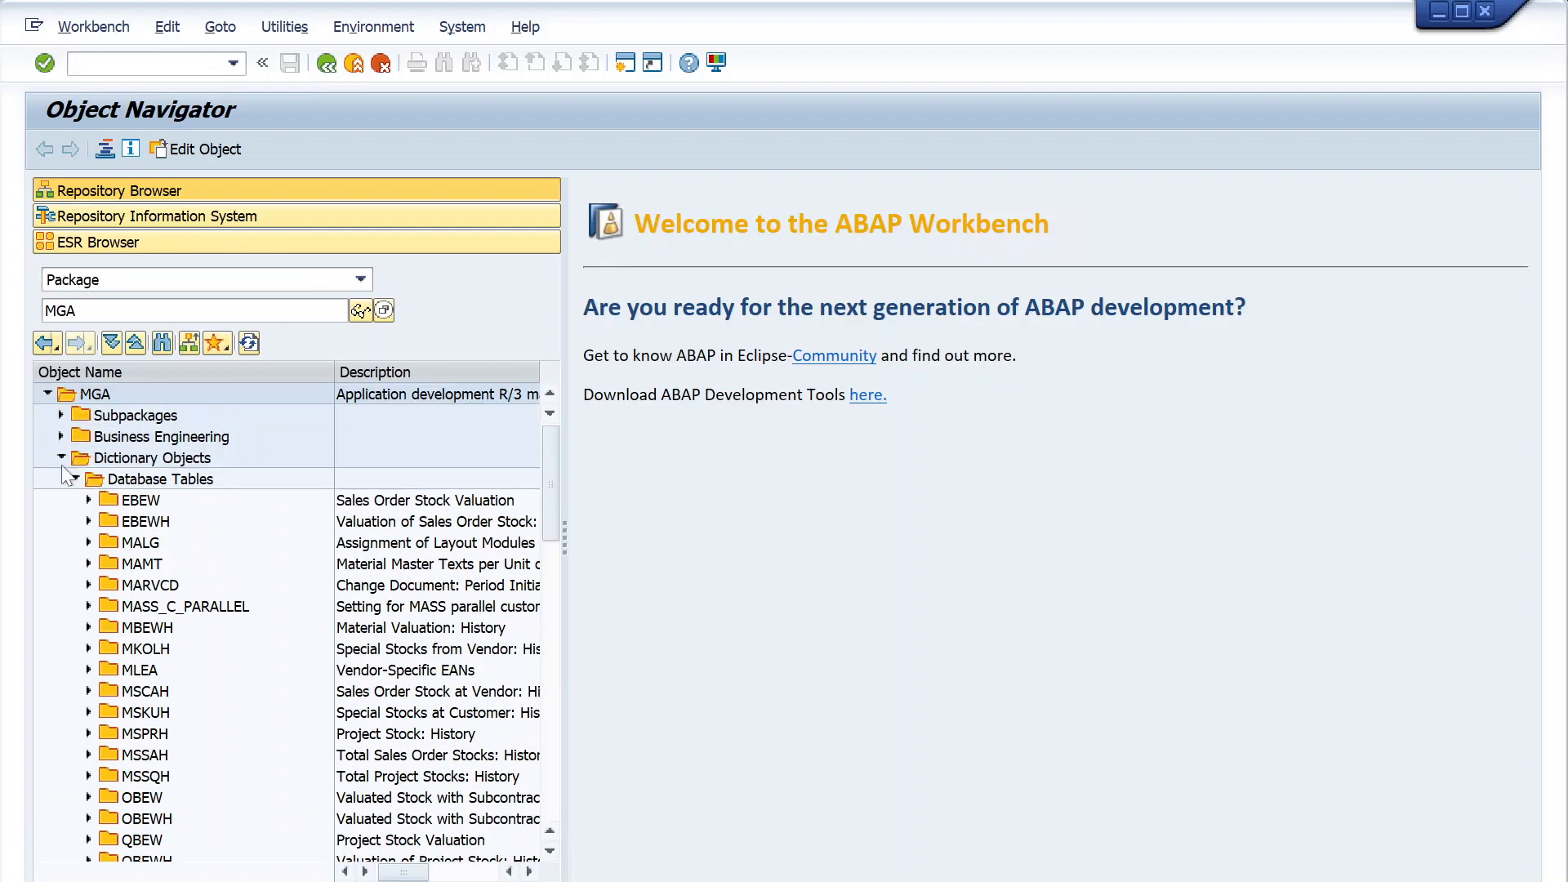
left_click(72, 479)
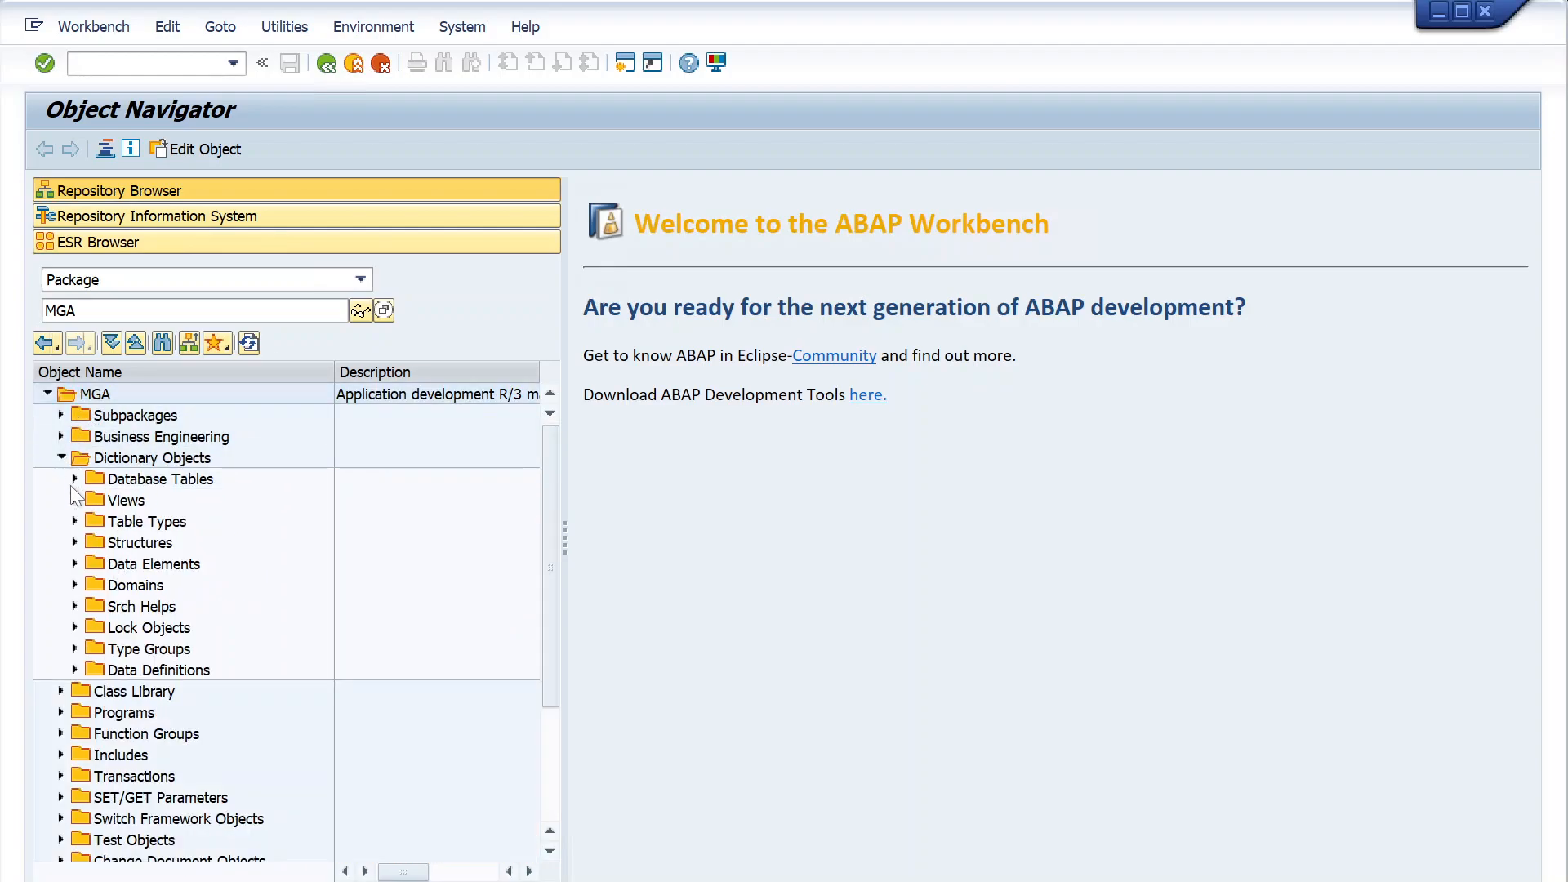
- Look through the remaining object categories of package MGA, from the dictionary objects down to the enhancements
scroll(85, 654, "down", 3)
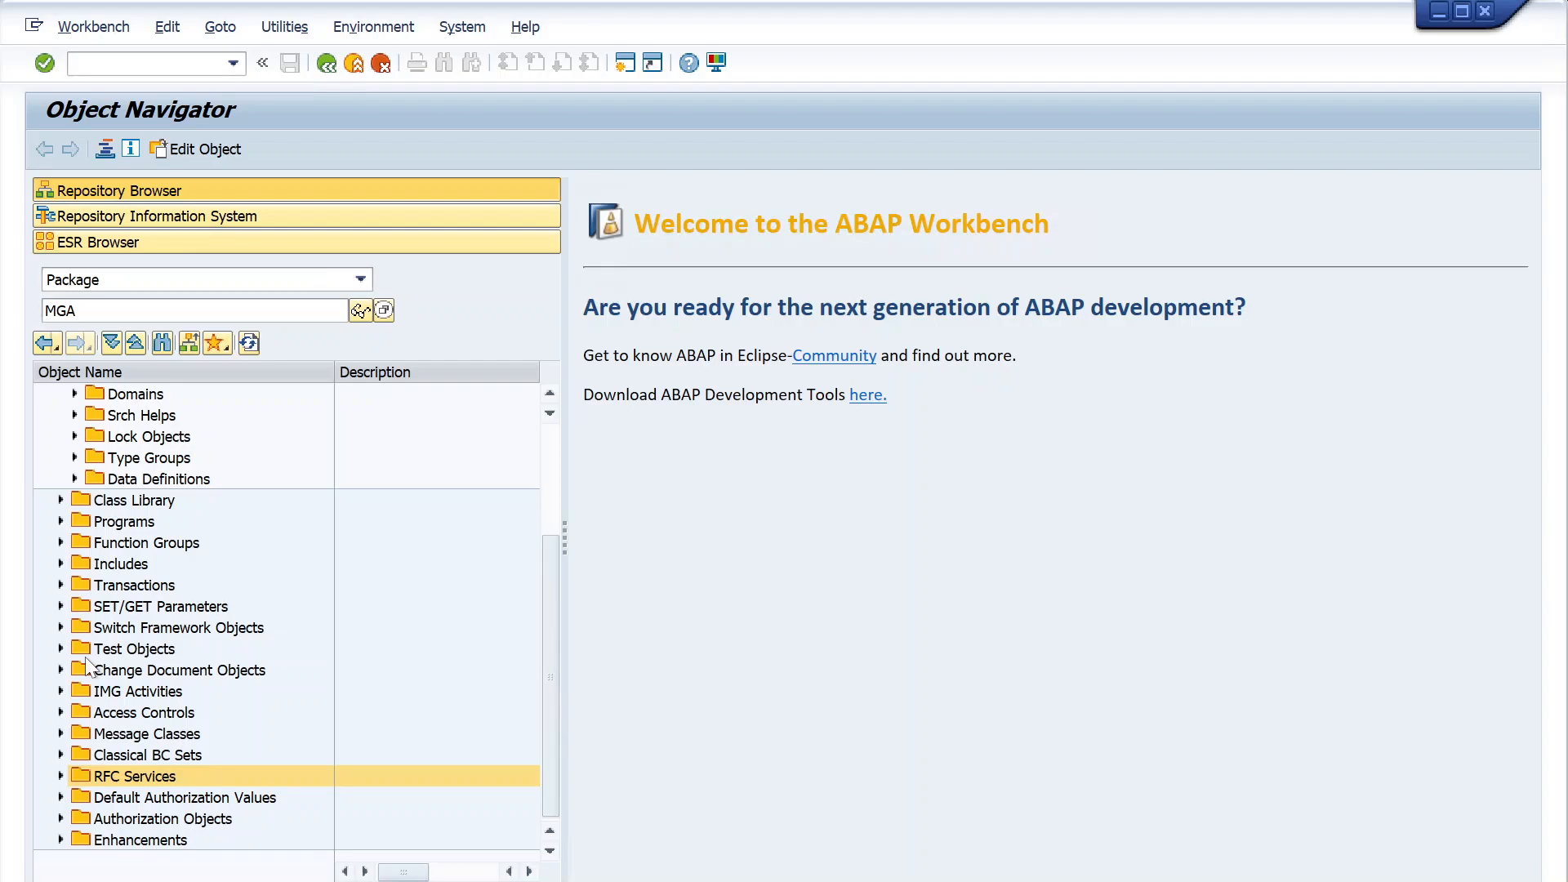
scroll(263, 527, "up", 3)
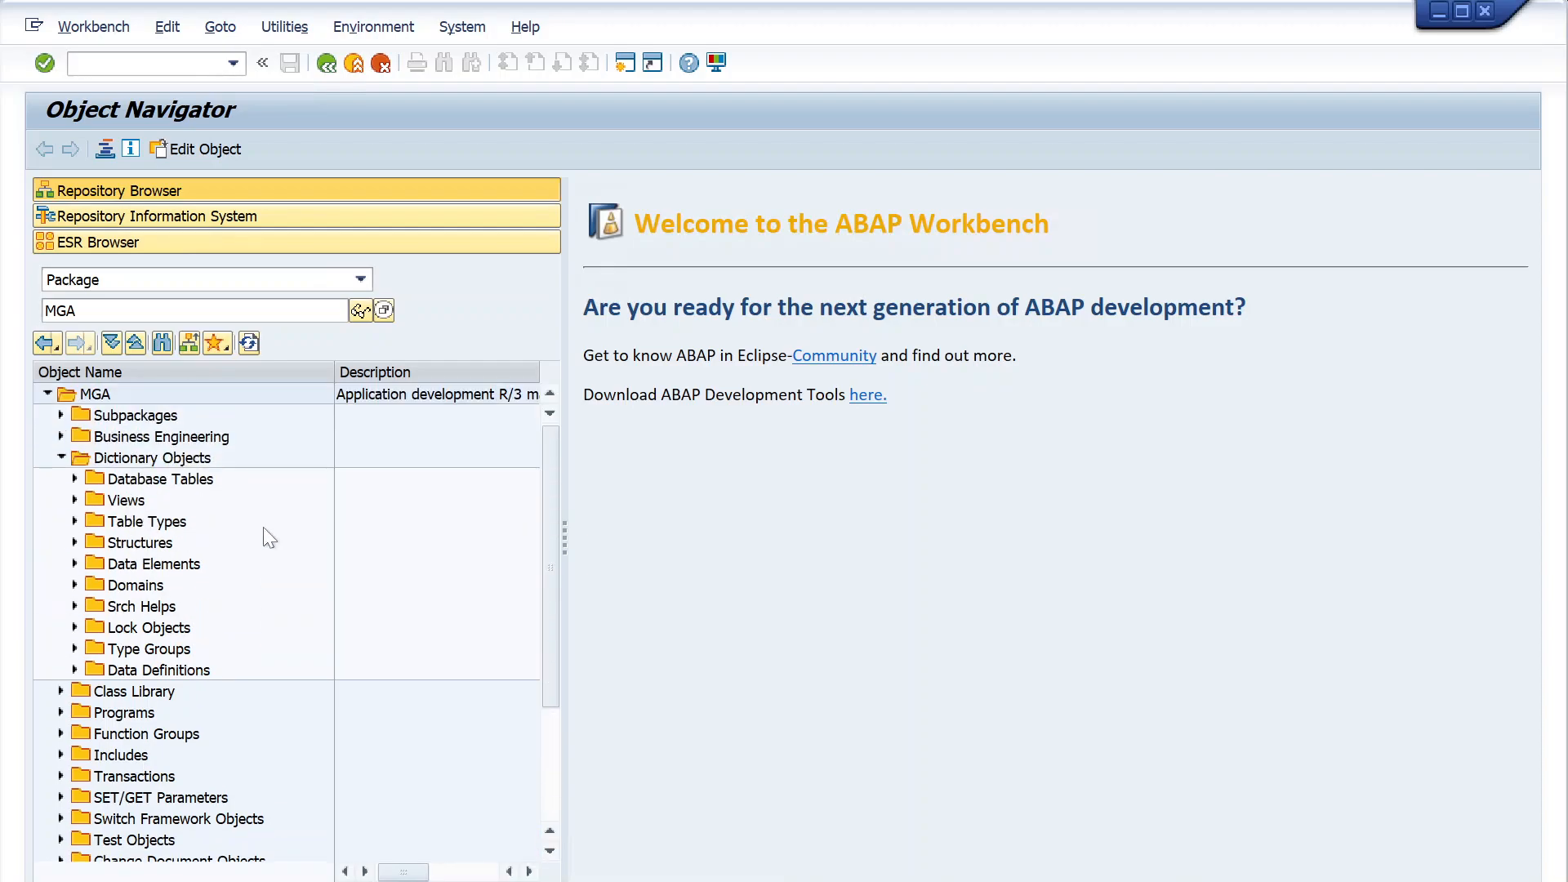
scroll(263, 527, "down", 3)
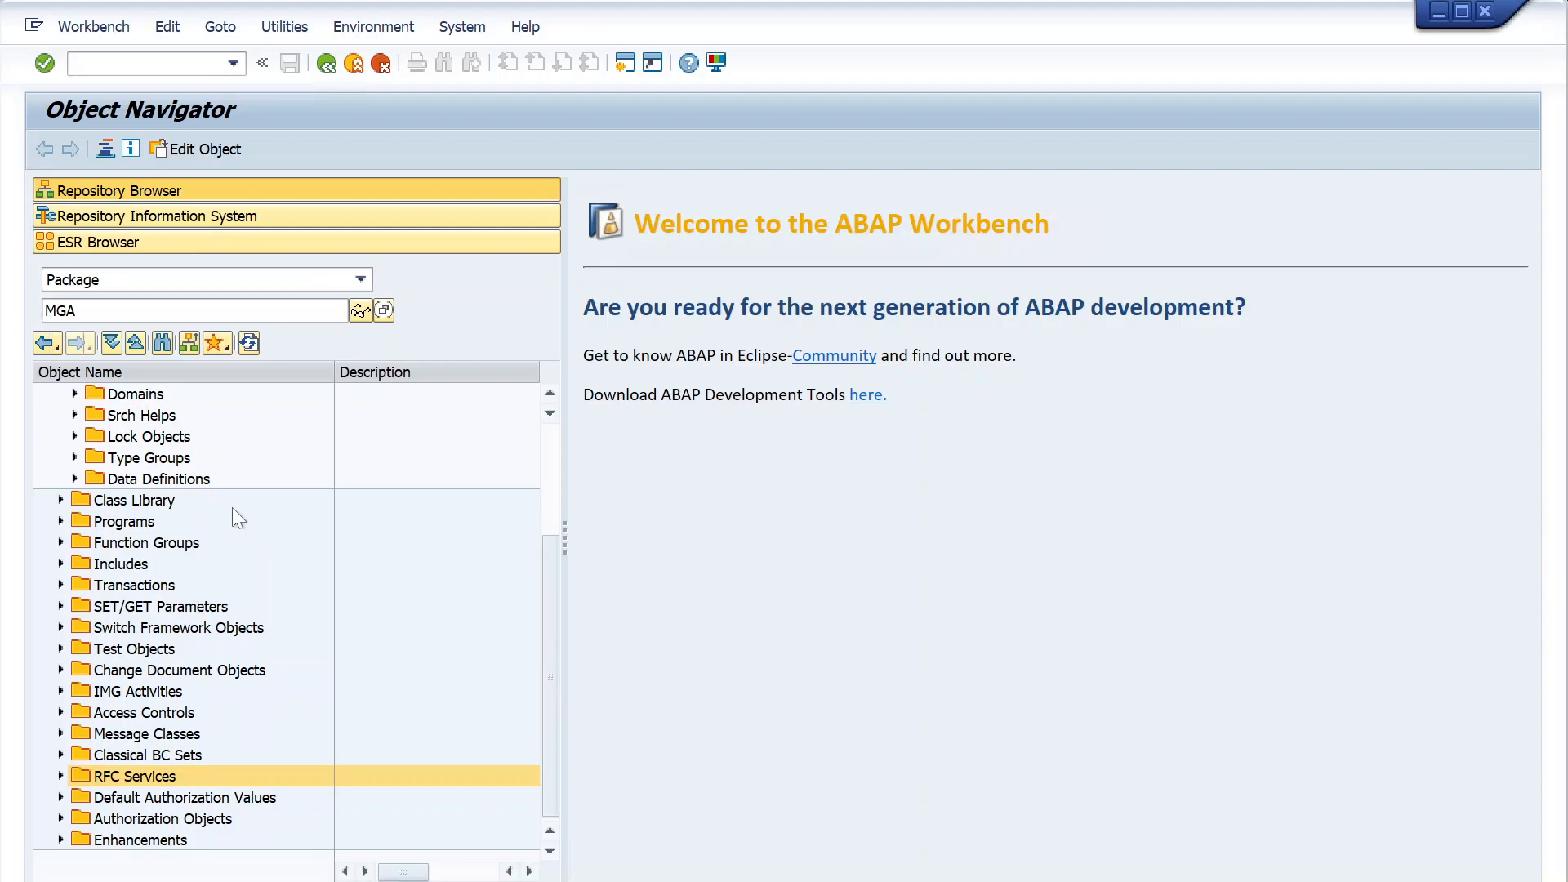
- Enter the example package names ZSD, ZO2C and ZP2P one after another in place of MGA, without displaying them
left_click_drag(95, 316, 2, 315)
type("ZS")
type("D")
key("BackSpace")
key("BackSpace")
type("O2C")
key("BackSpace")
key("BackSpace")
key("BackSpace")
type("P2P")
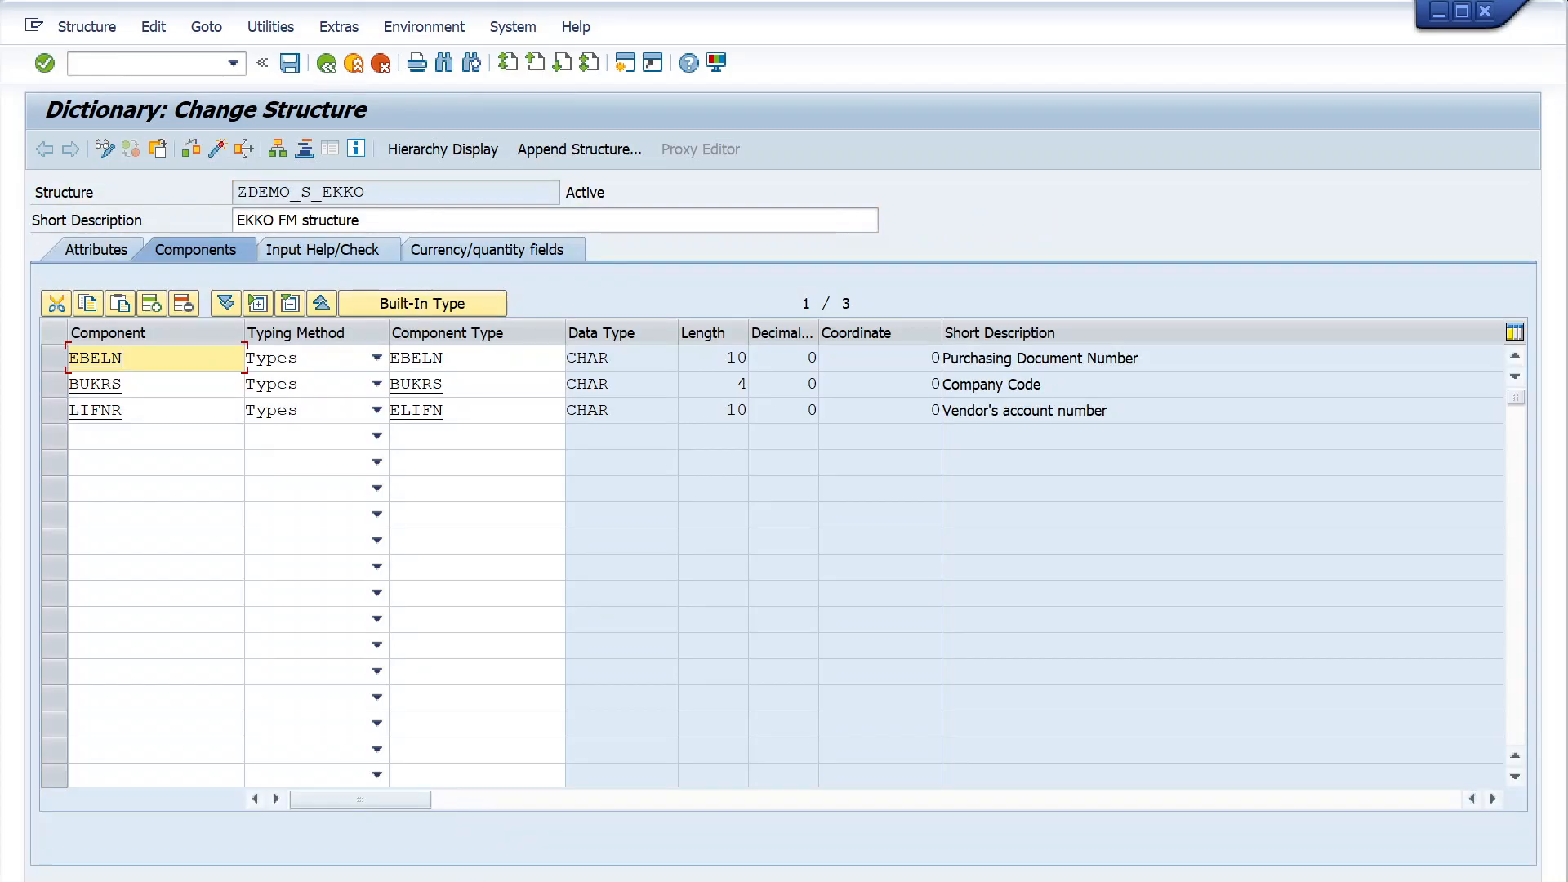
- Switch to the Transport Organizer session and refresh the request overview to check the objects under A4HK905444
left_click(539, 881)
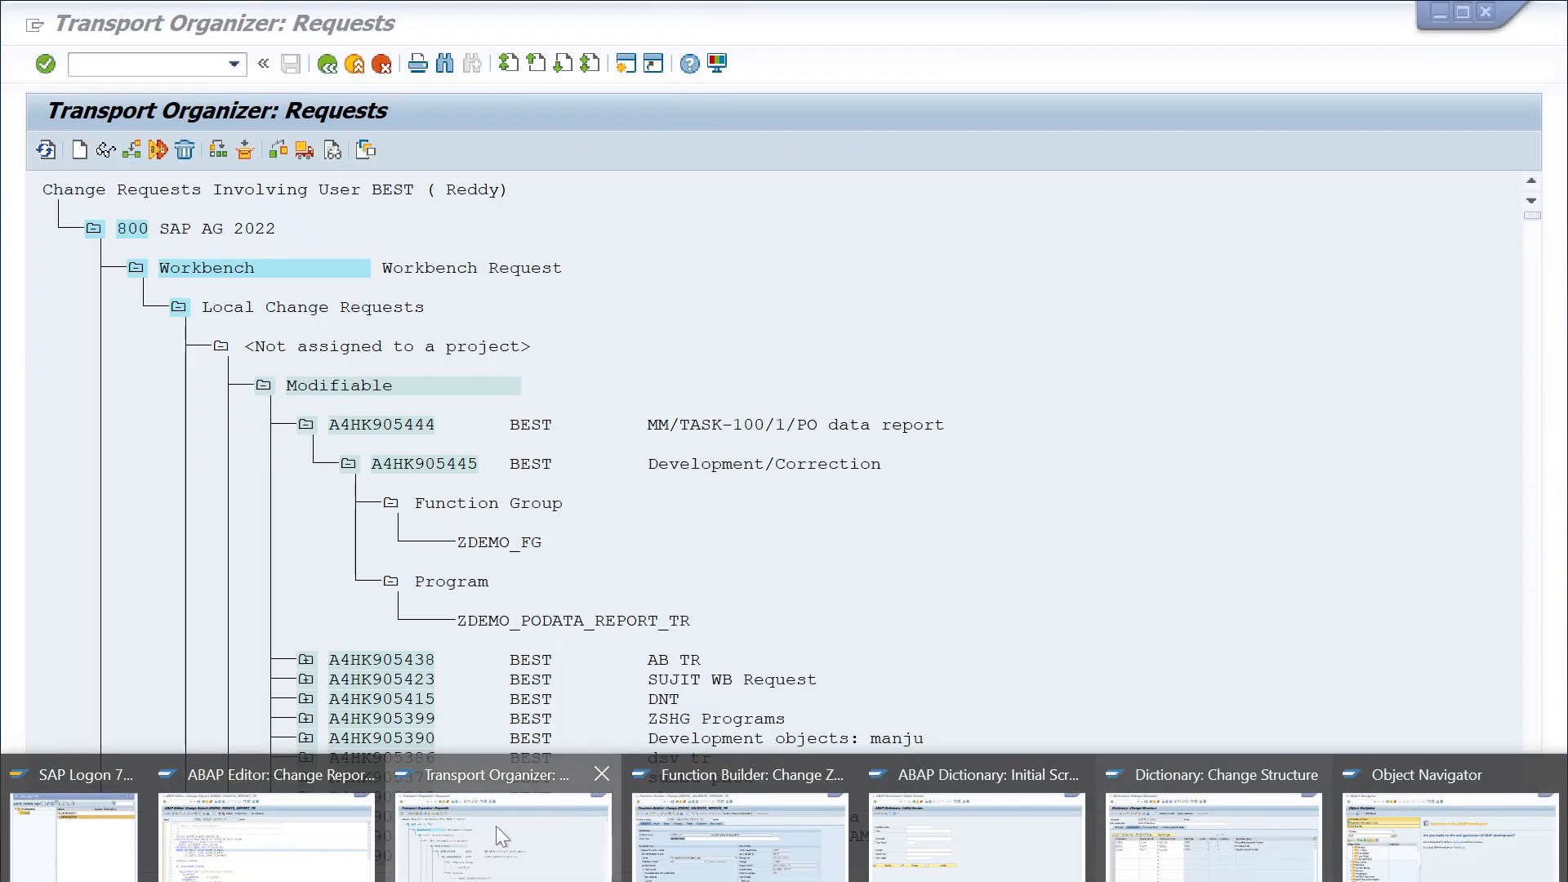
left_click(497, 826)
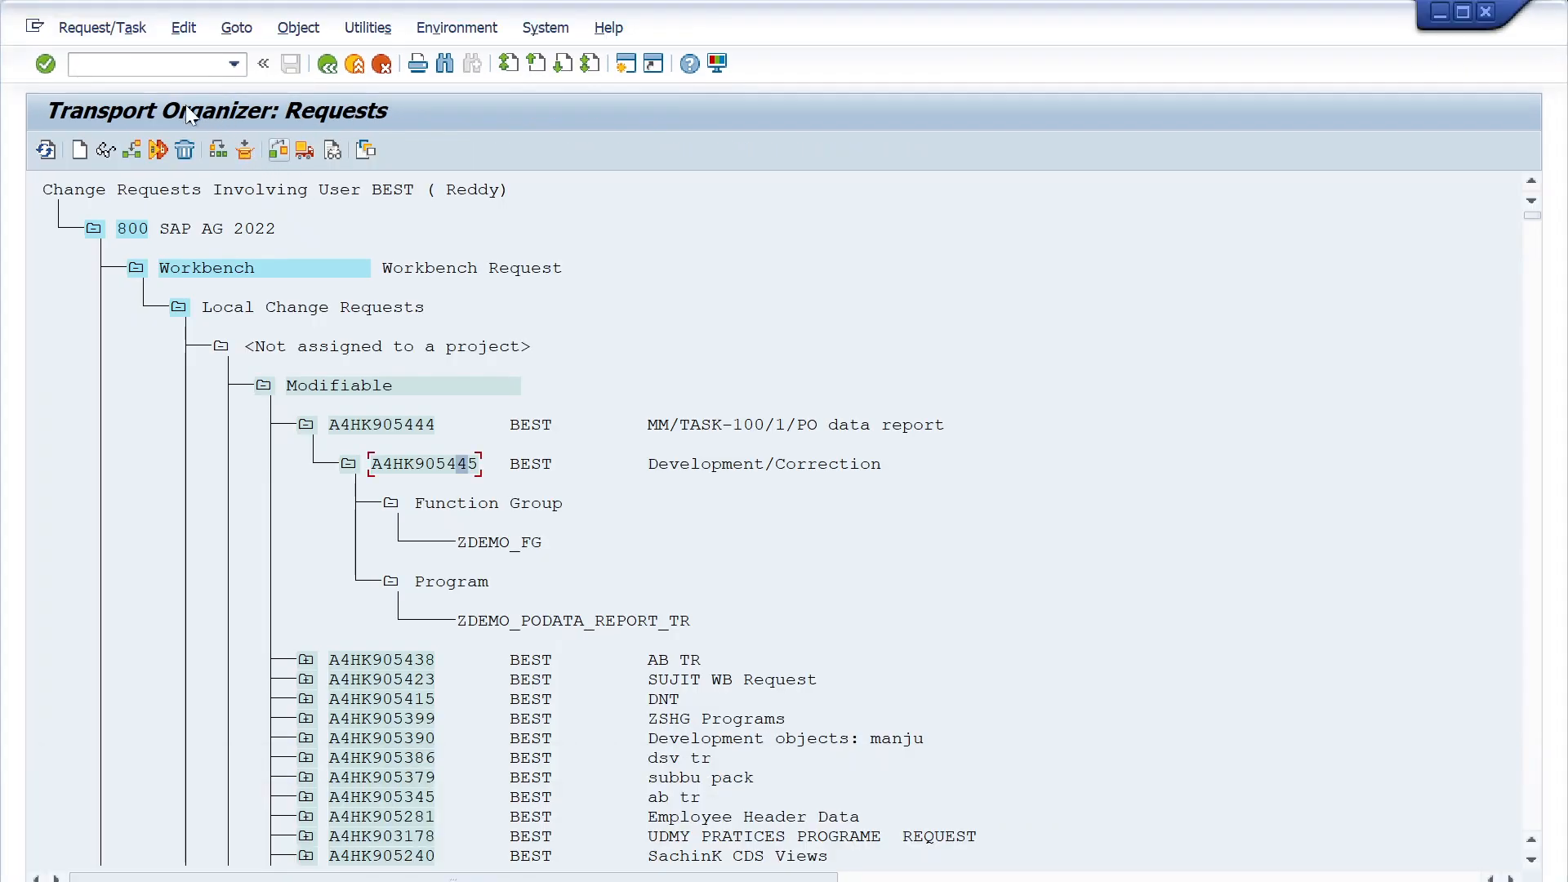
left_click(46, 149)
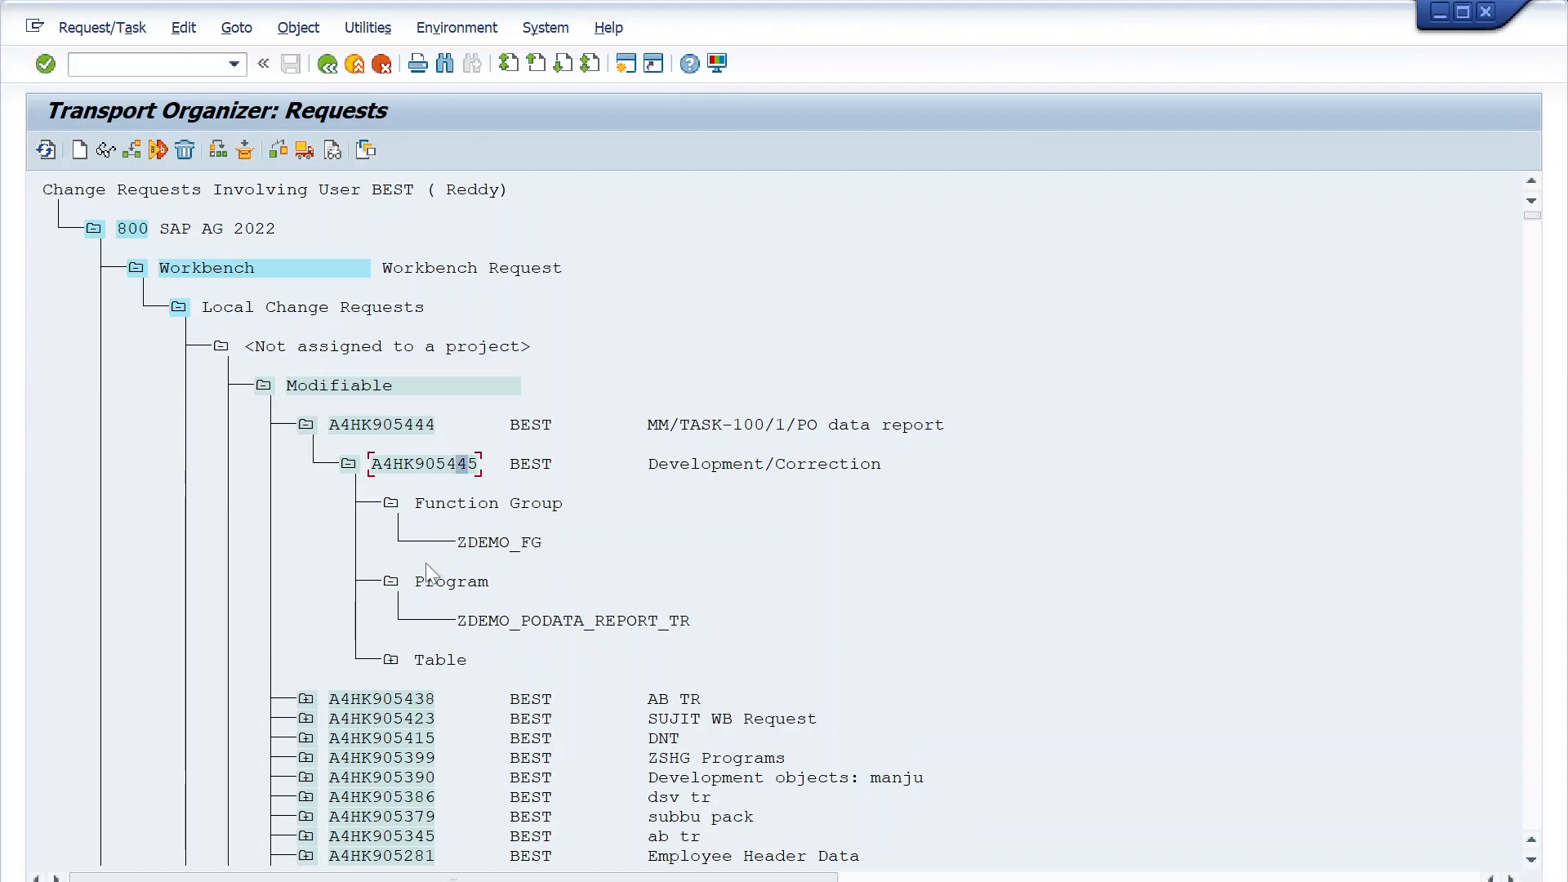
- Expand the table objects under task A4HK905445 and display the task's detailed object list
left_click(393, 661)
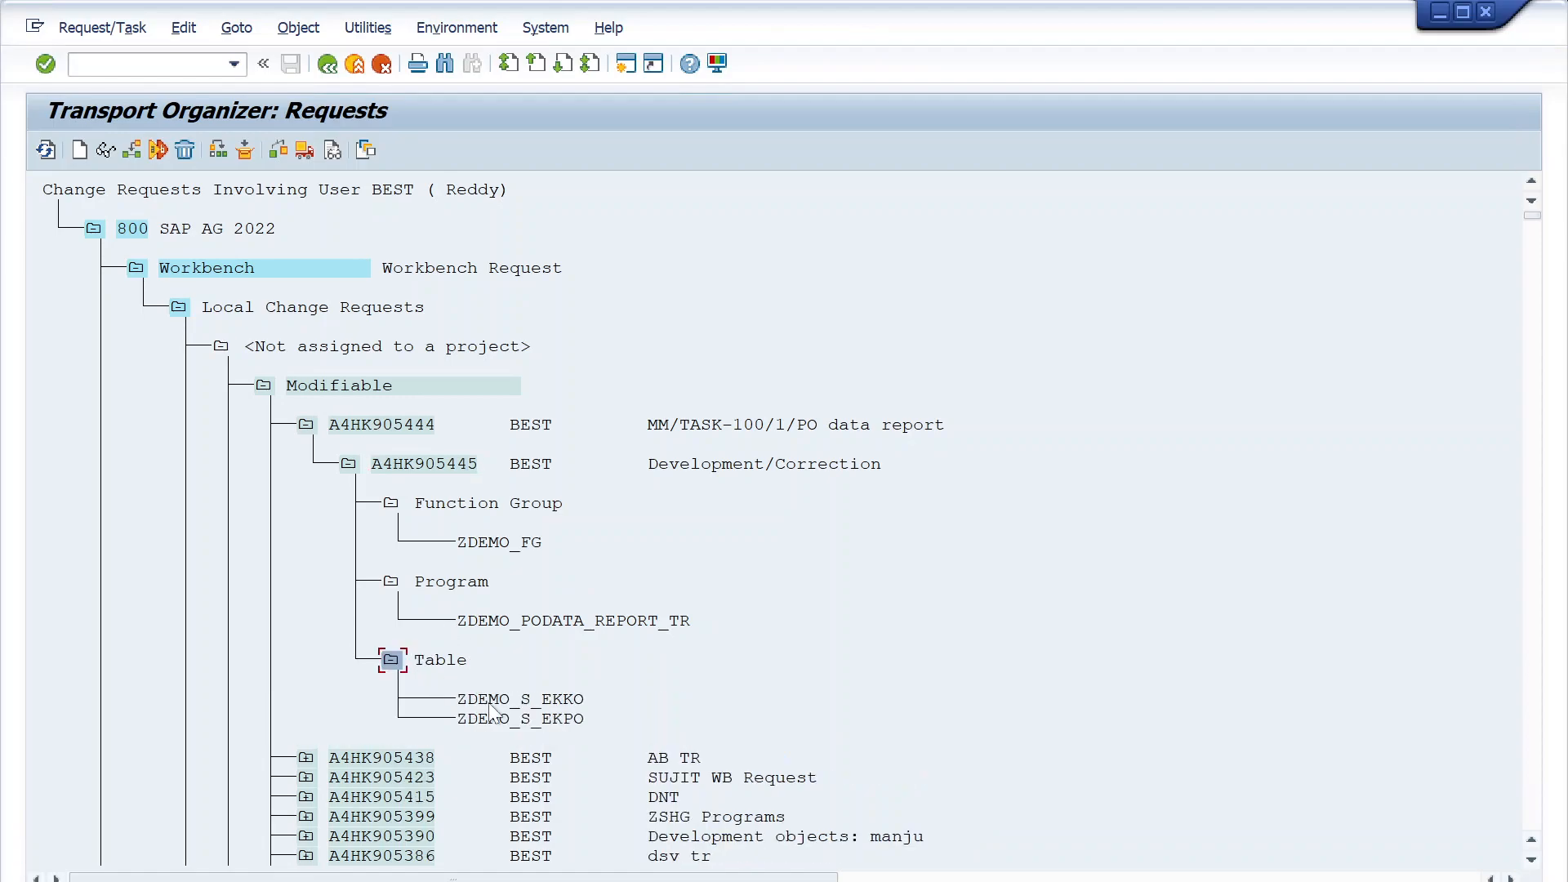
left_click(421, 464)
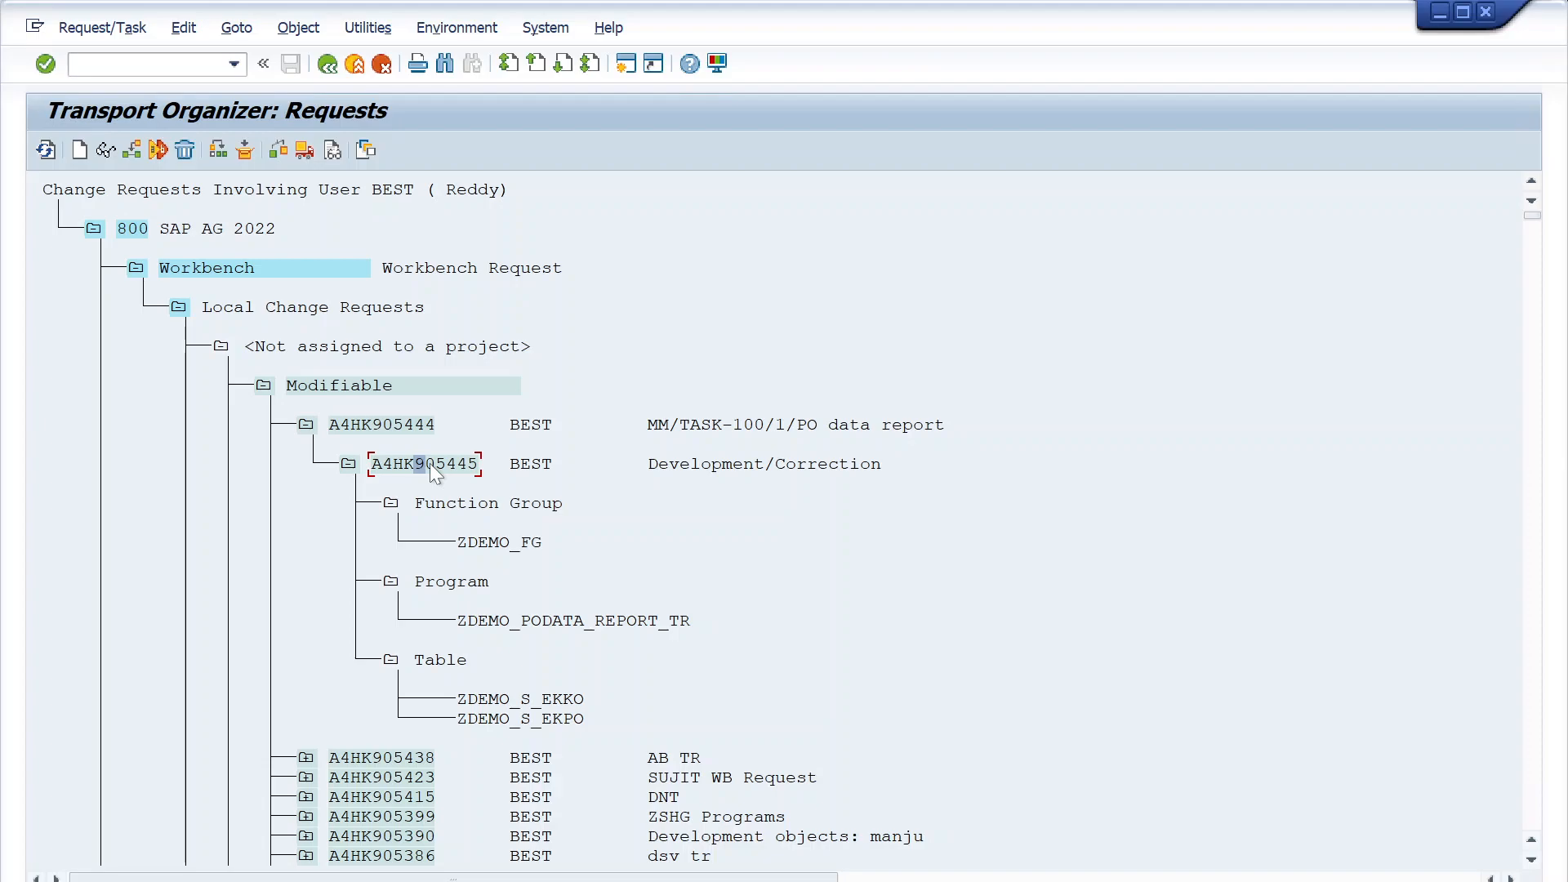
double_click(430, 463)
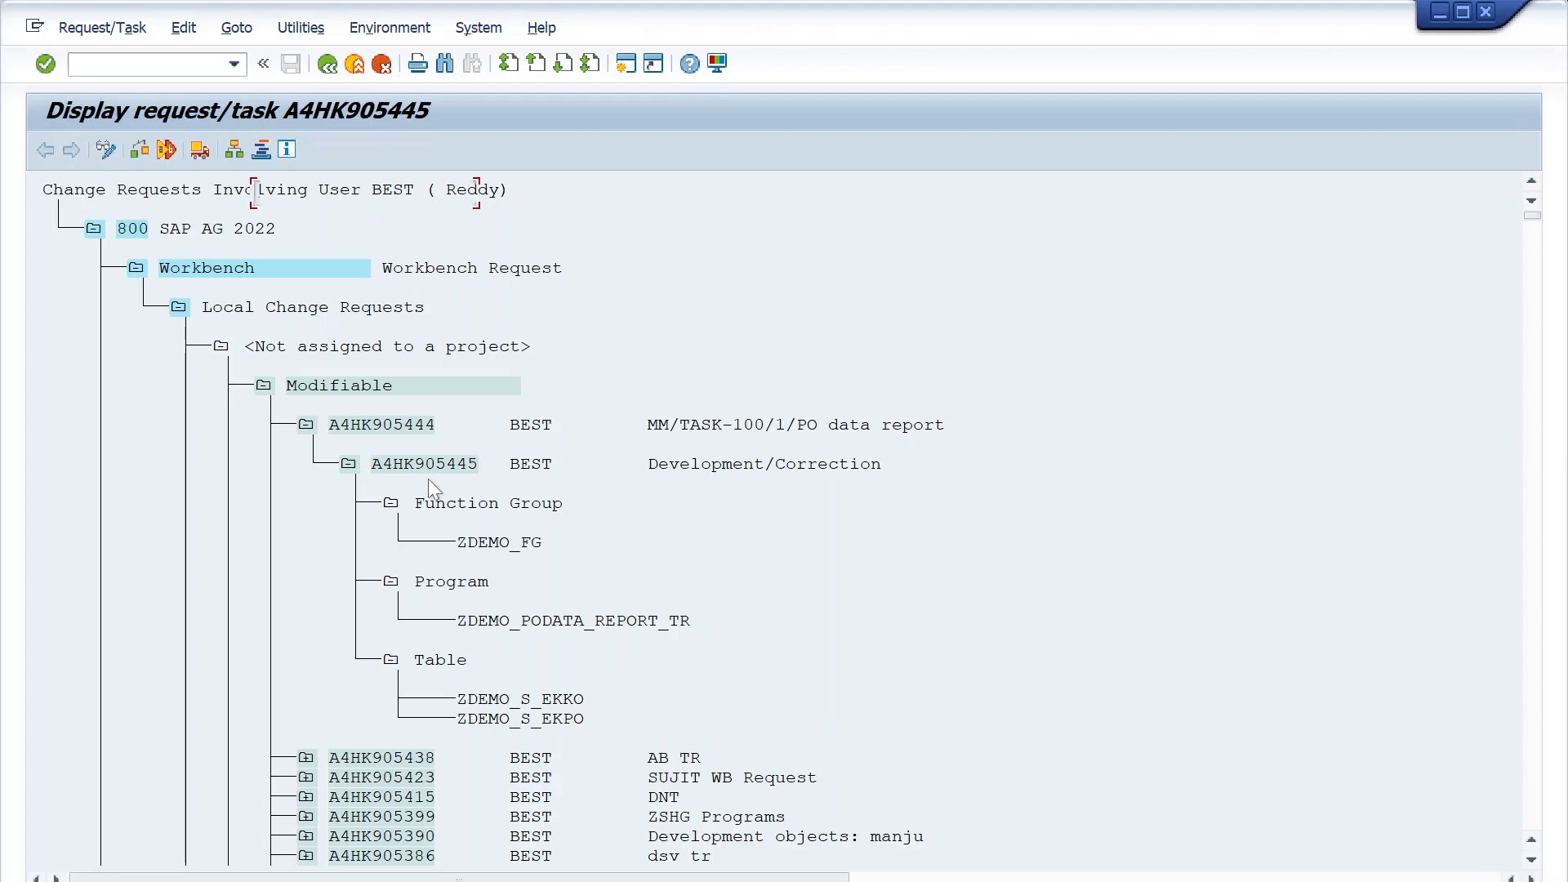
left_click_drag(351, 310, 287, 310)
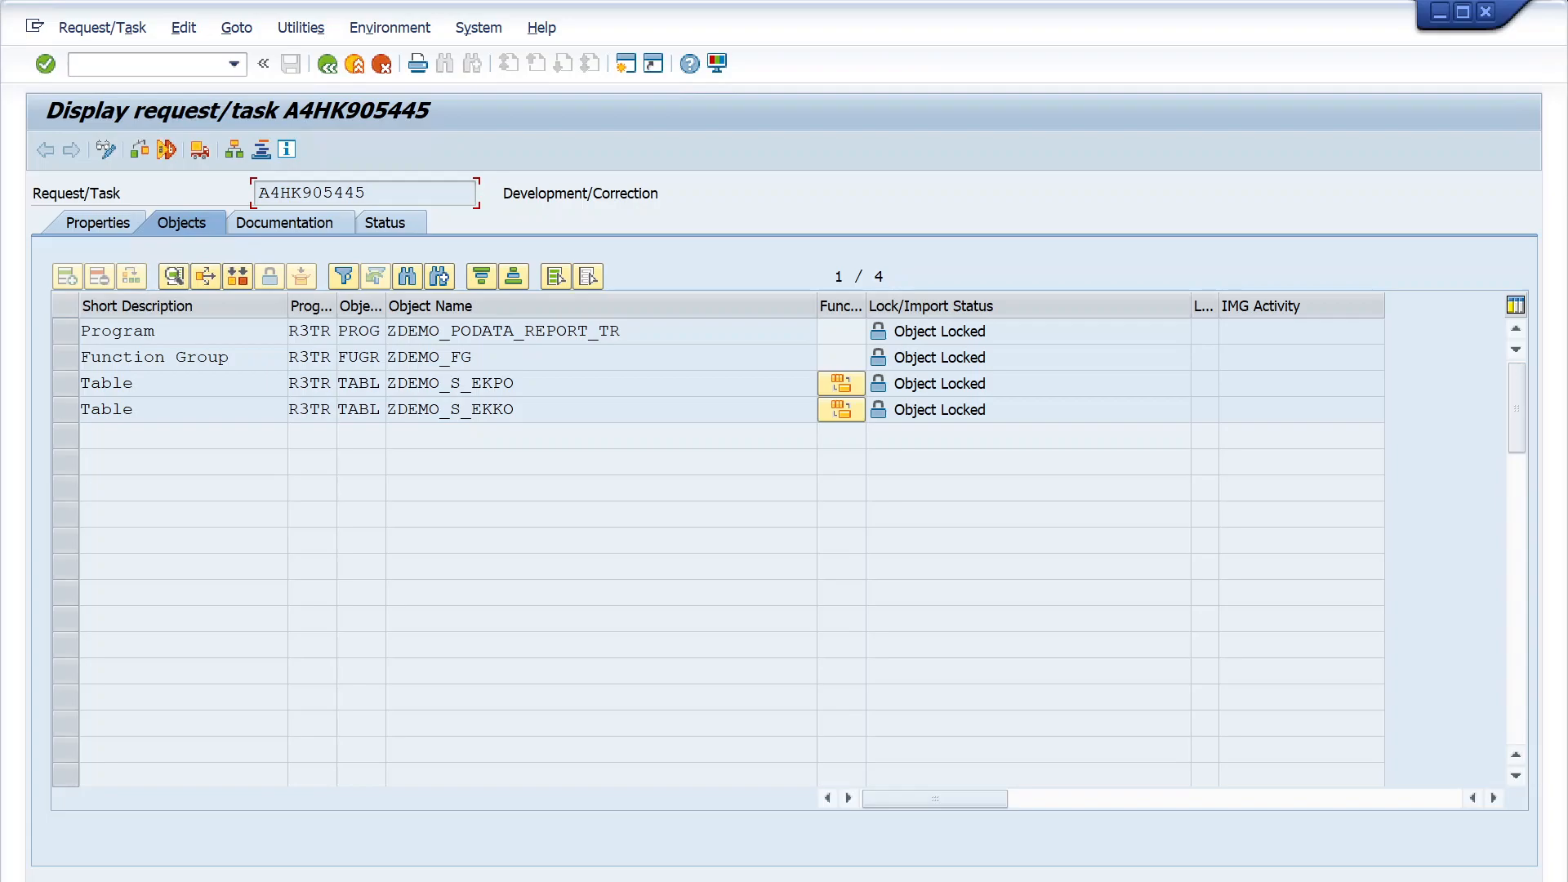
- Examine the program, function group and table entries in task A4HK905445's object list, and return to the request overview
left_click_drag(515, 409, 386, 409)
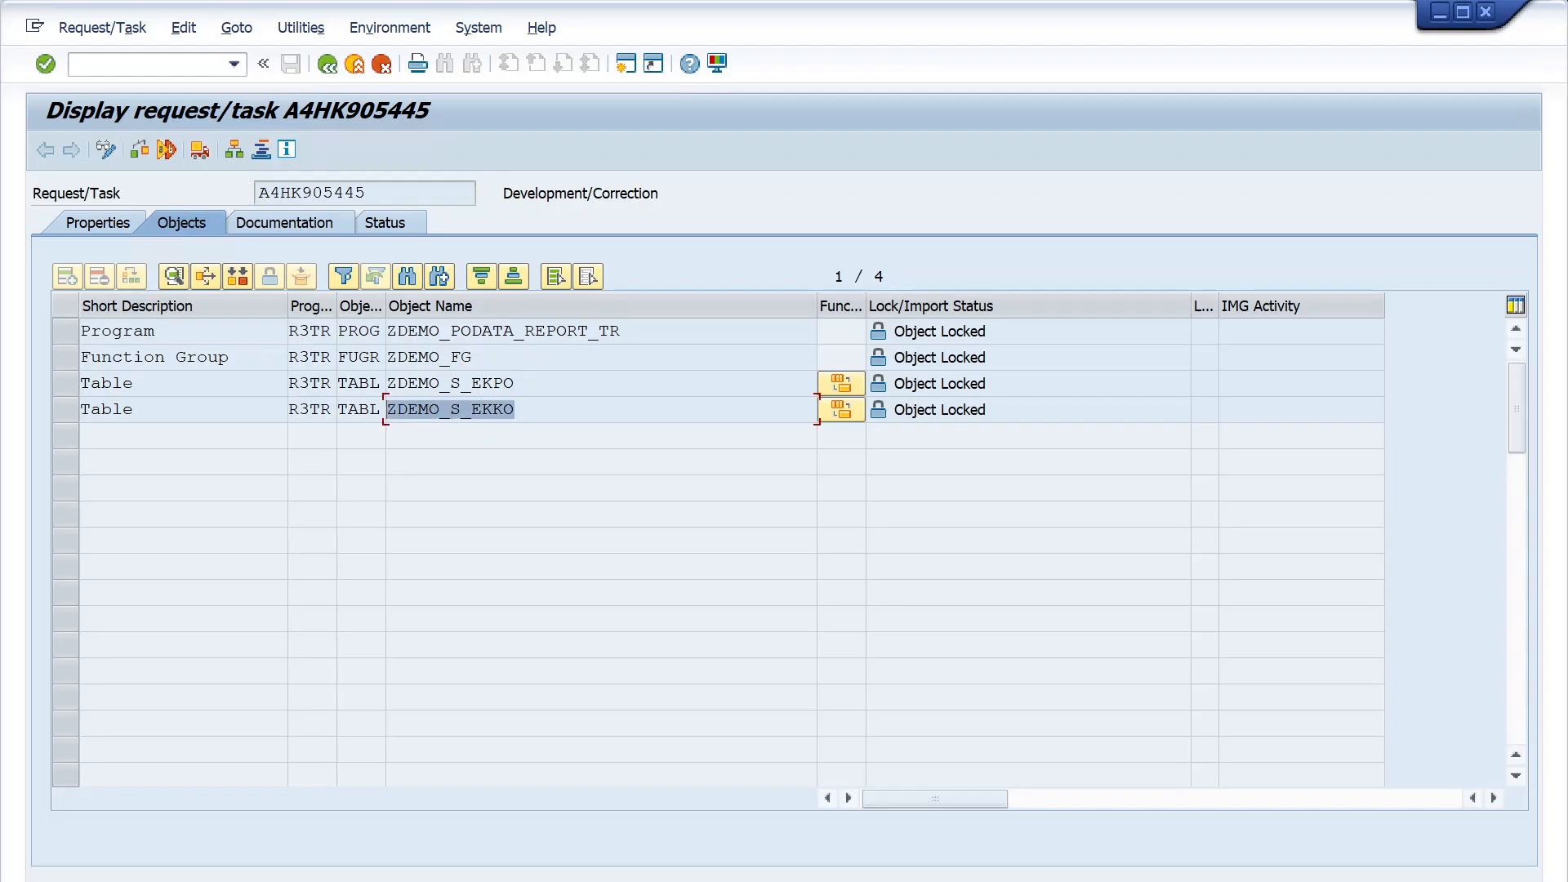
left_click_drag(621, 331, 388, 330)
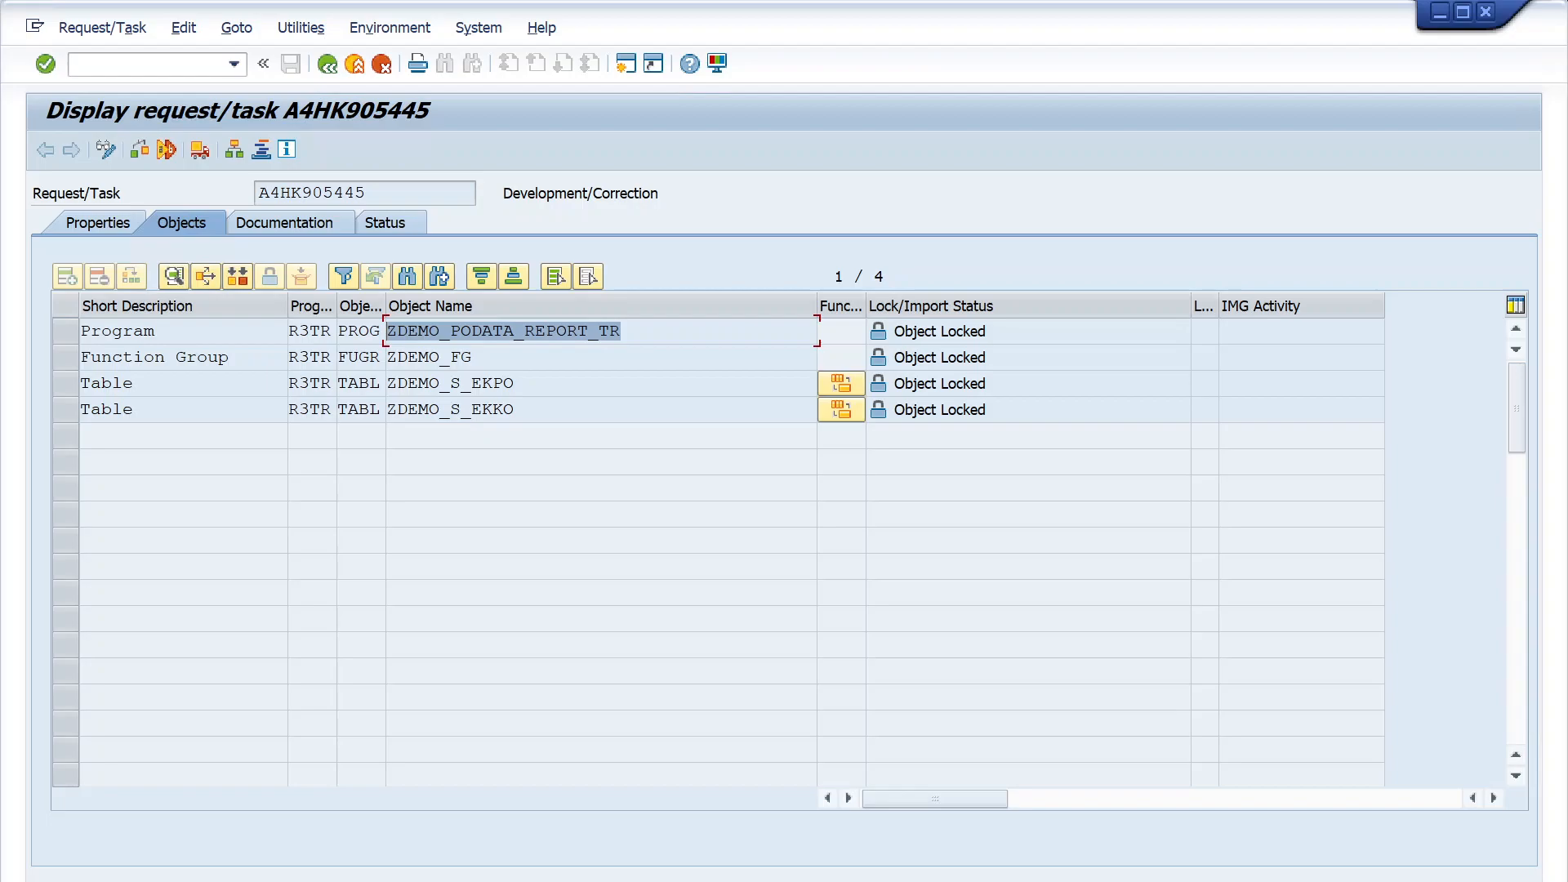
left_click(482, 409)
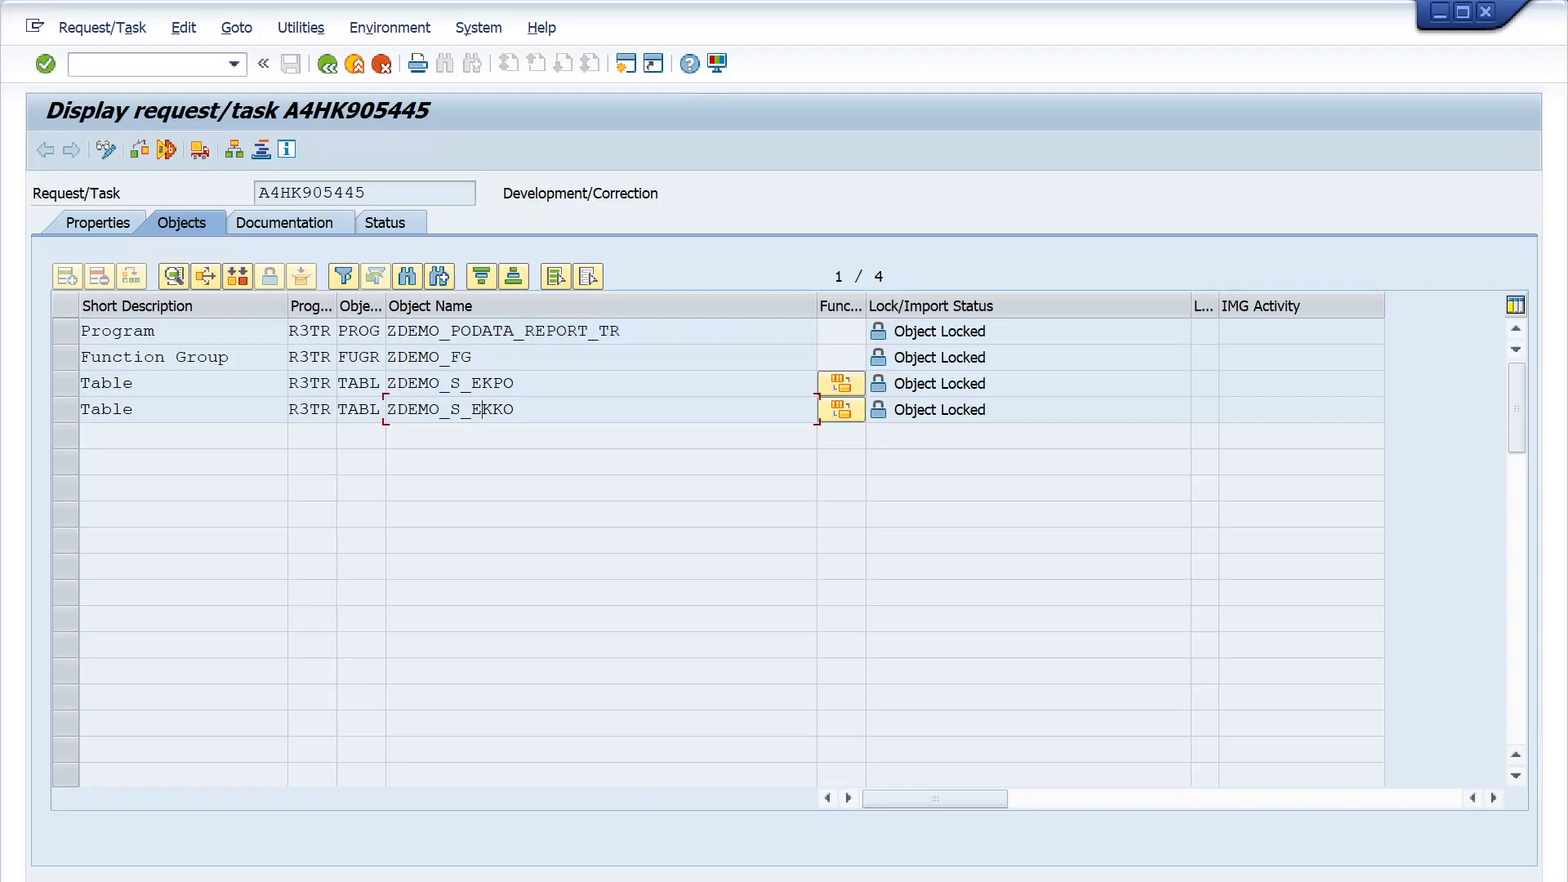
left_click_drag(514, 383, 387, 383)
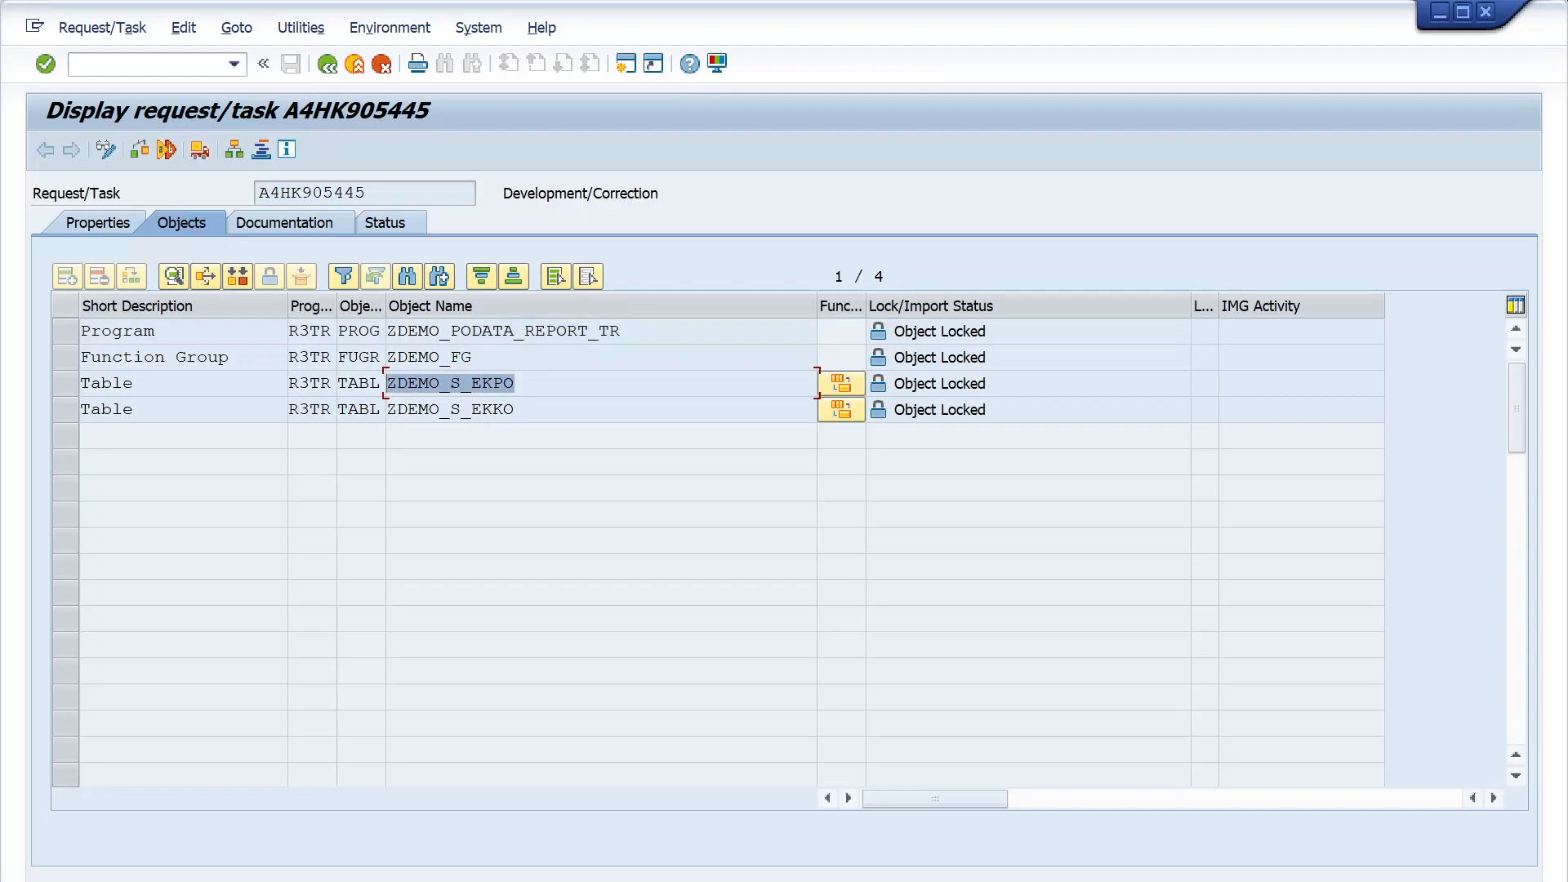
left_click_drag(482, 409, 387, 410)
left_click(515, 410)
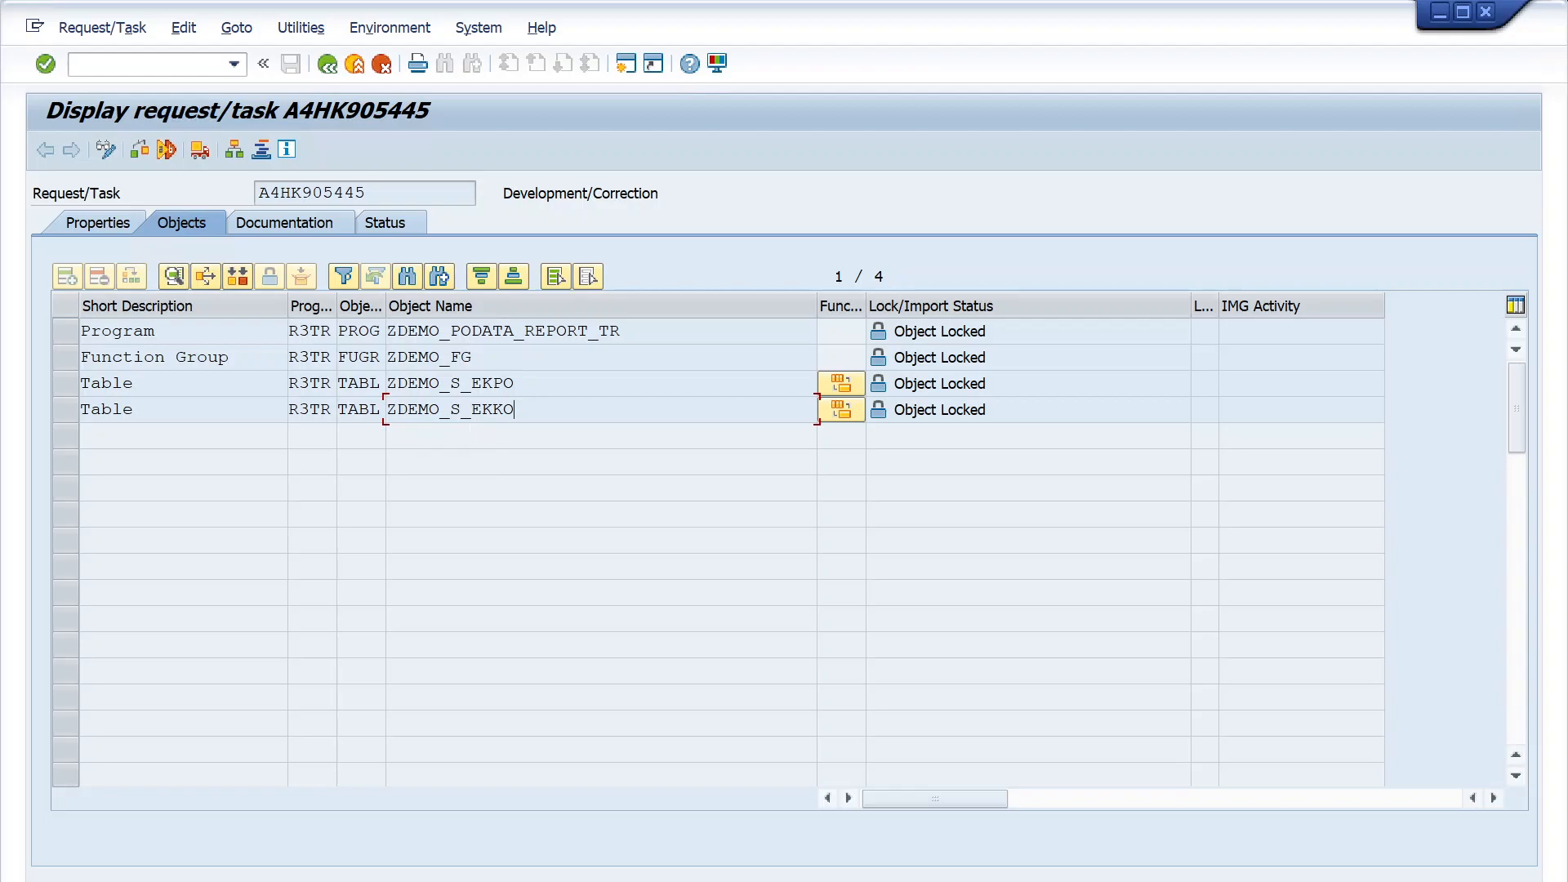
double_click(471, 357)
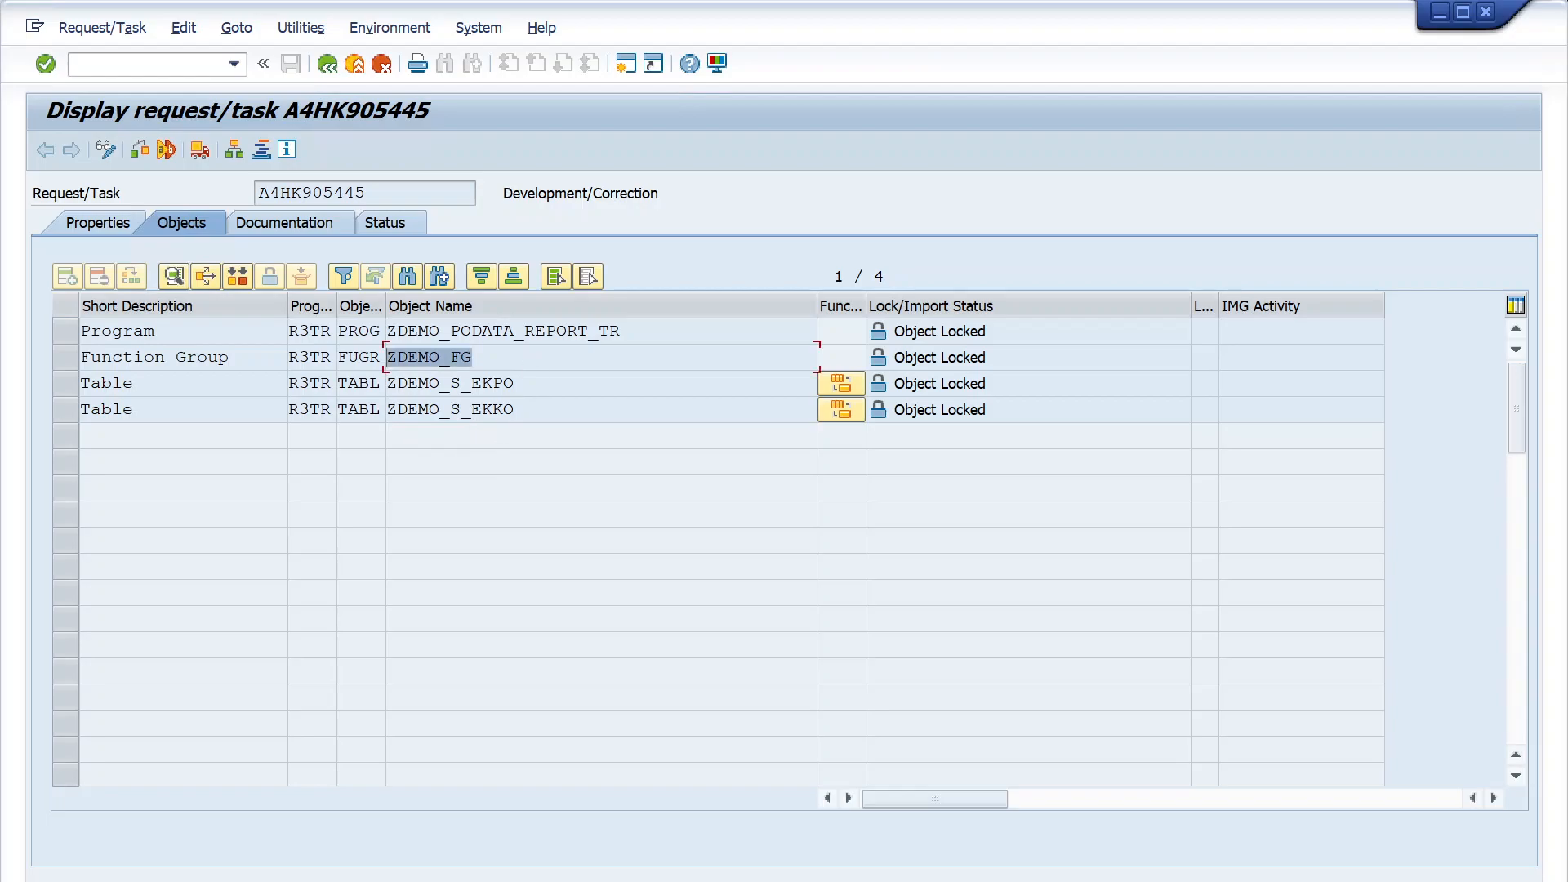
left_click_drag(622, 332, 388, 331)
left_click(450, 358)
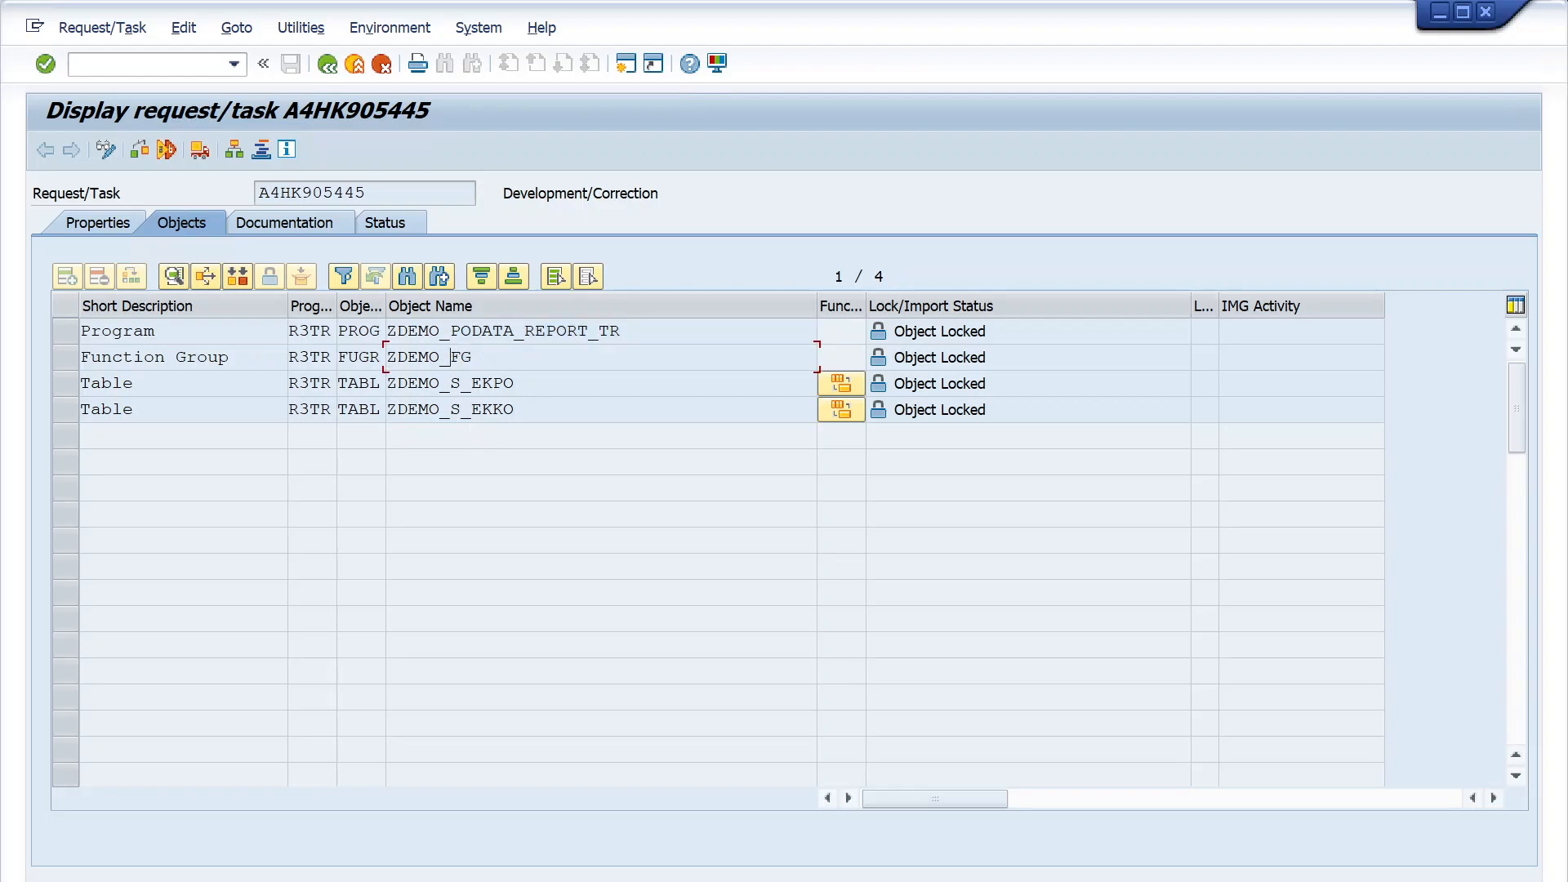
left_click(331, 75)
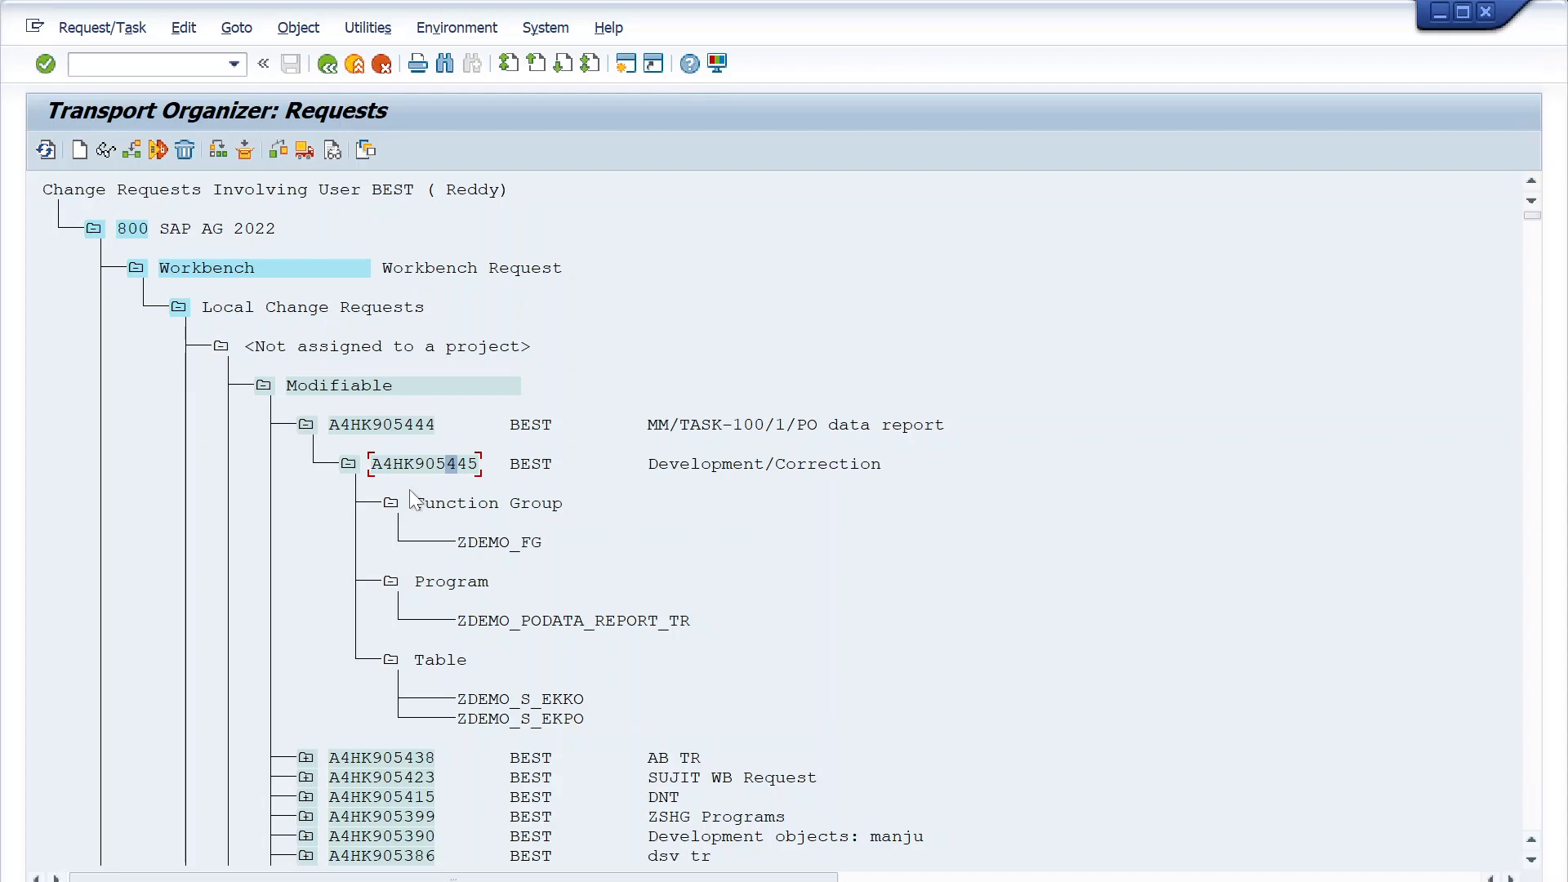
- Copy the program name ZDEMO_PODATA_REPORT_TR from task A4HK905445 and open the ABAP Editor's initial screen
left_click(470, 621)
key("ctrl+y")
left_click_drag(455, 623, 717, 622)
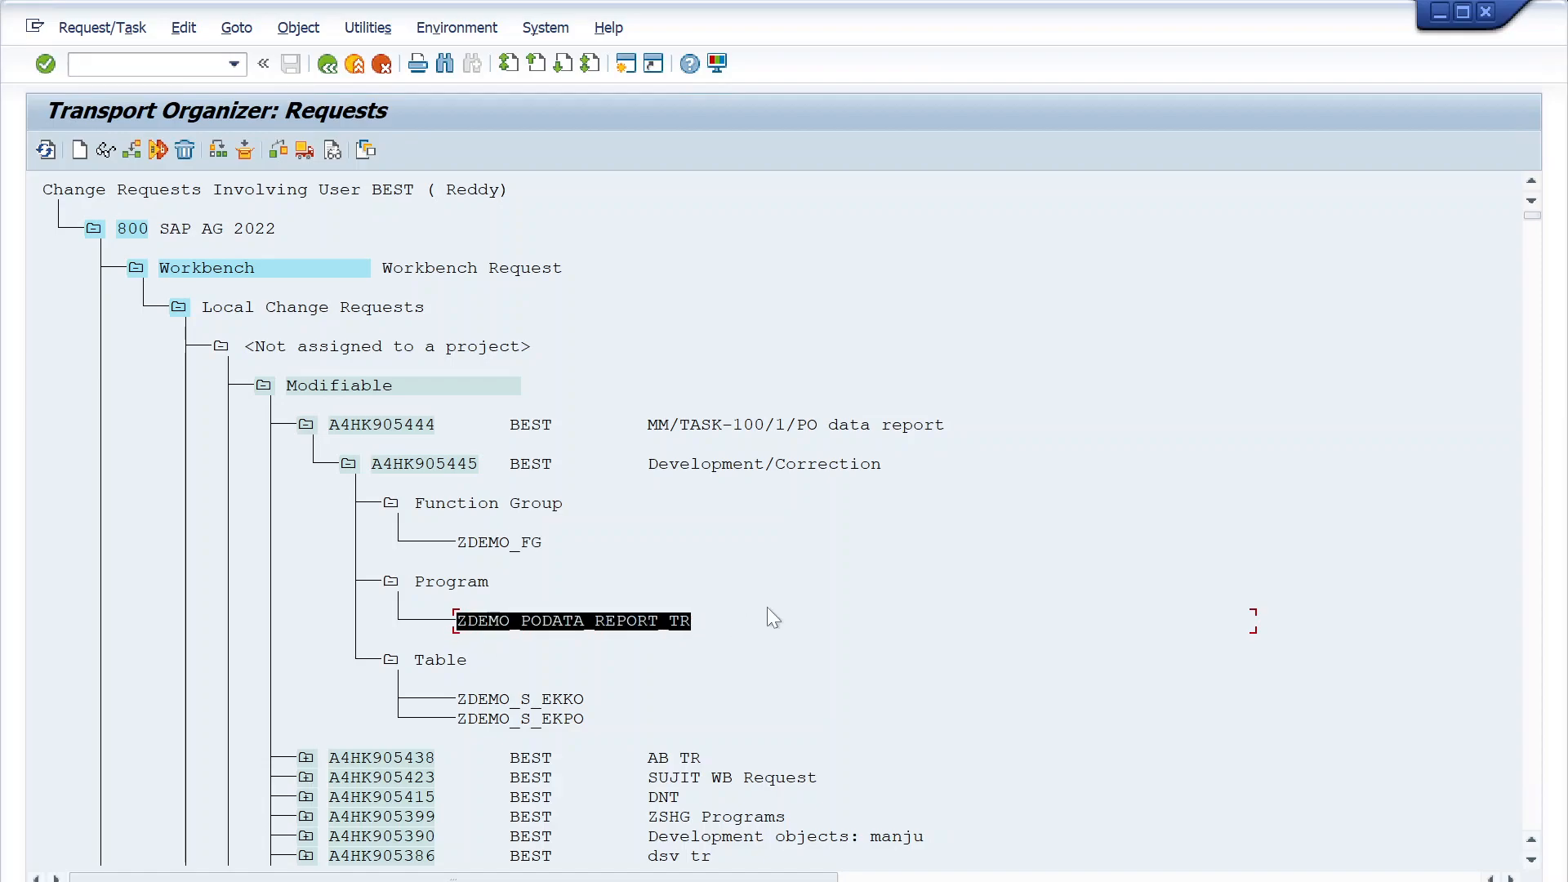
key("ctrl+c")
left_click(605, 621)
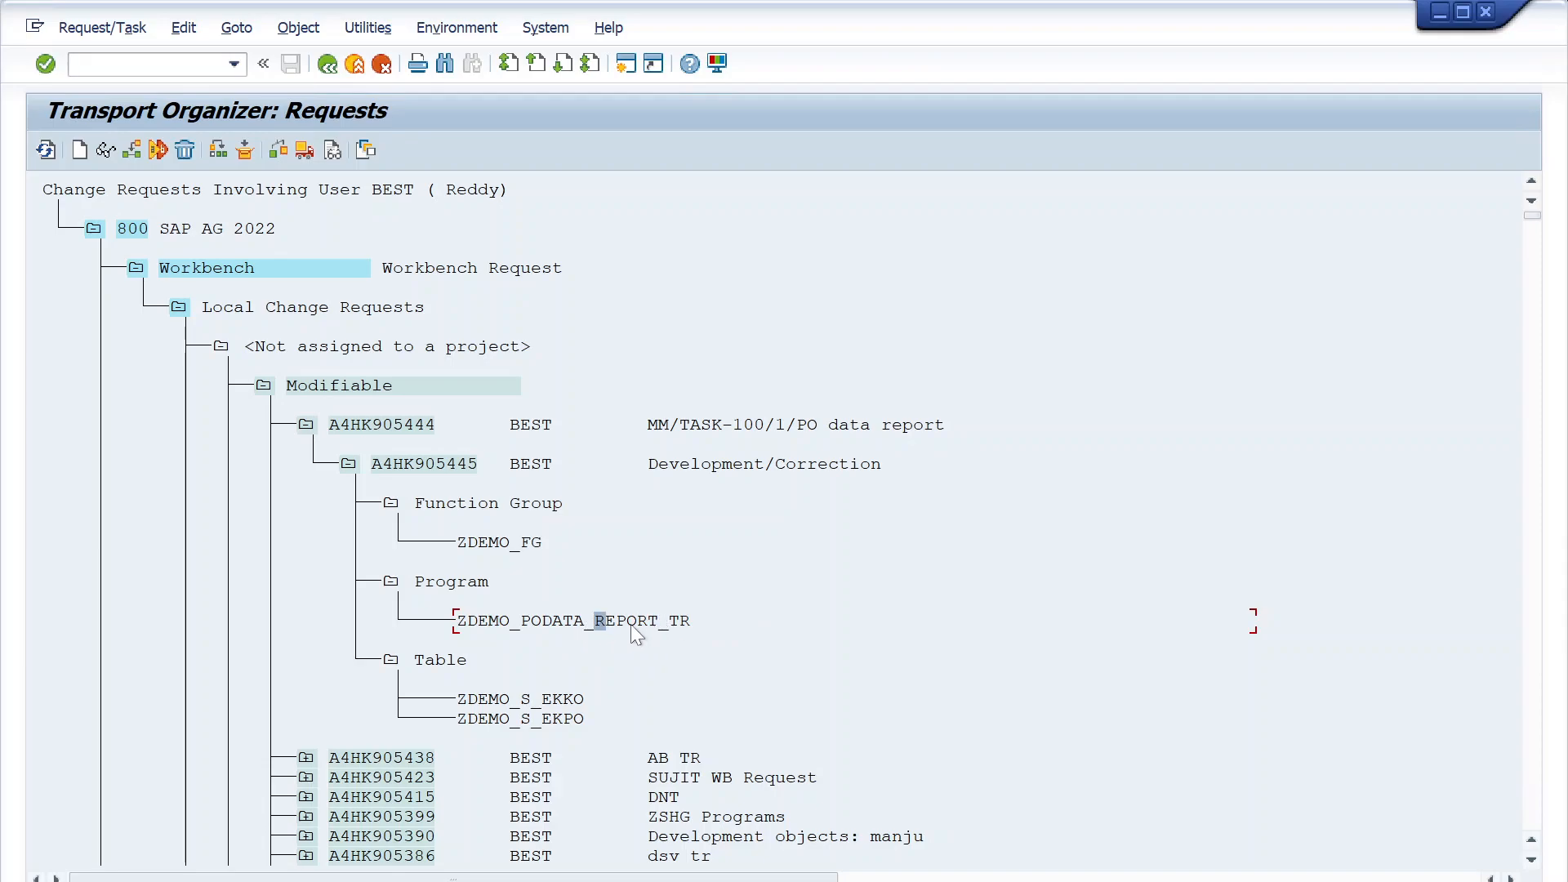
left_click(127, 66)
key("Return")
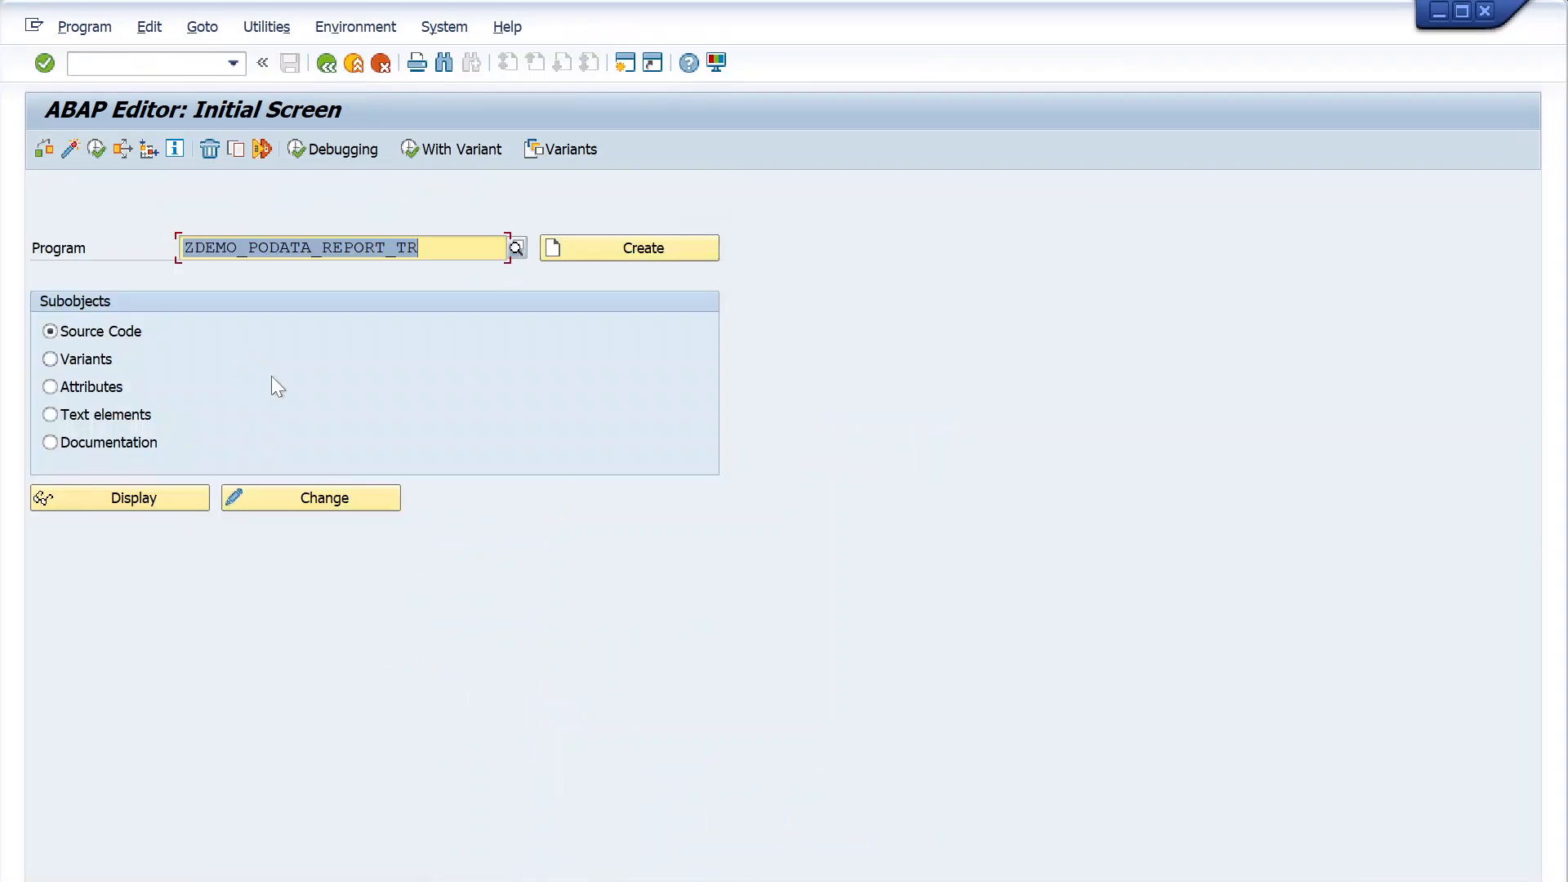
- Check the program name ZDEMO_PODATA_REPORT_TR on the ABAP Editor's initial screen and switch back to the Transport Organizer
left_click(365, 247)
left_click(393, 497)
key("End")
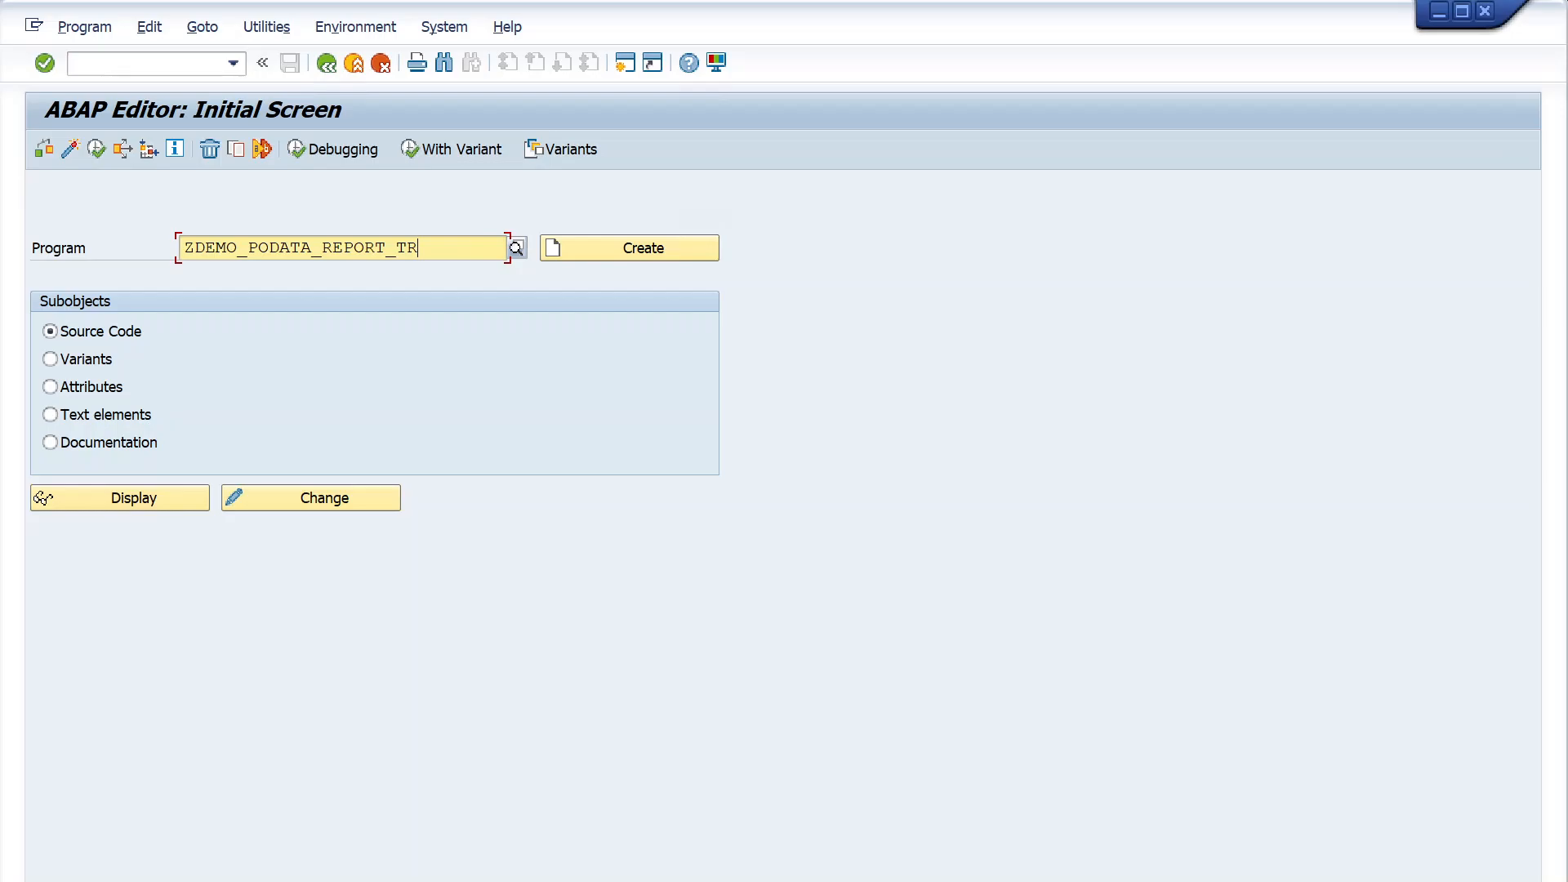
left_click_drag(418, 247, 181, 248)
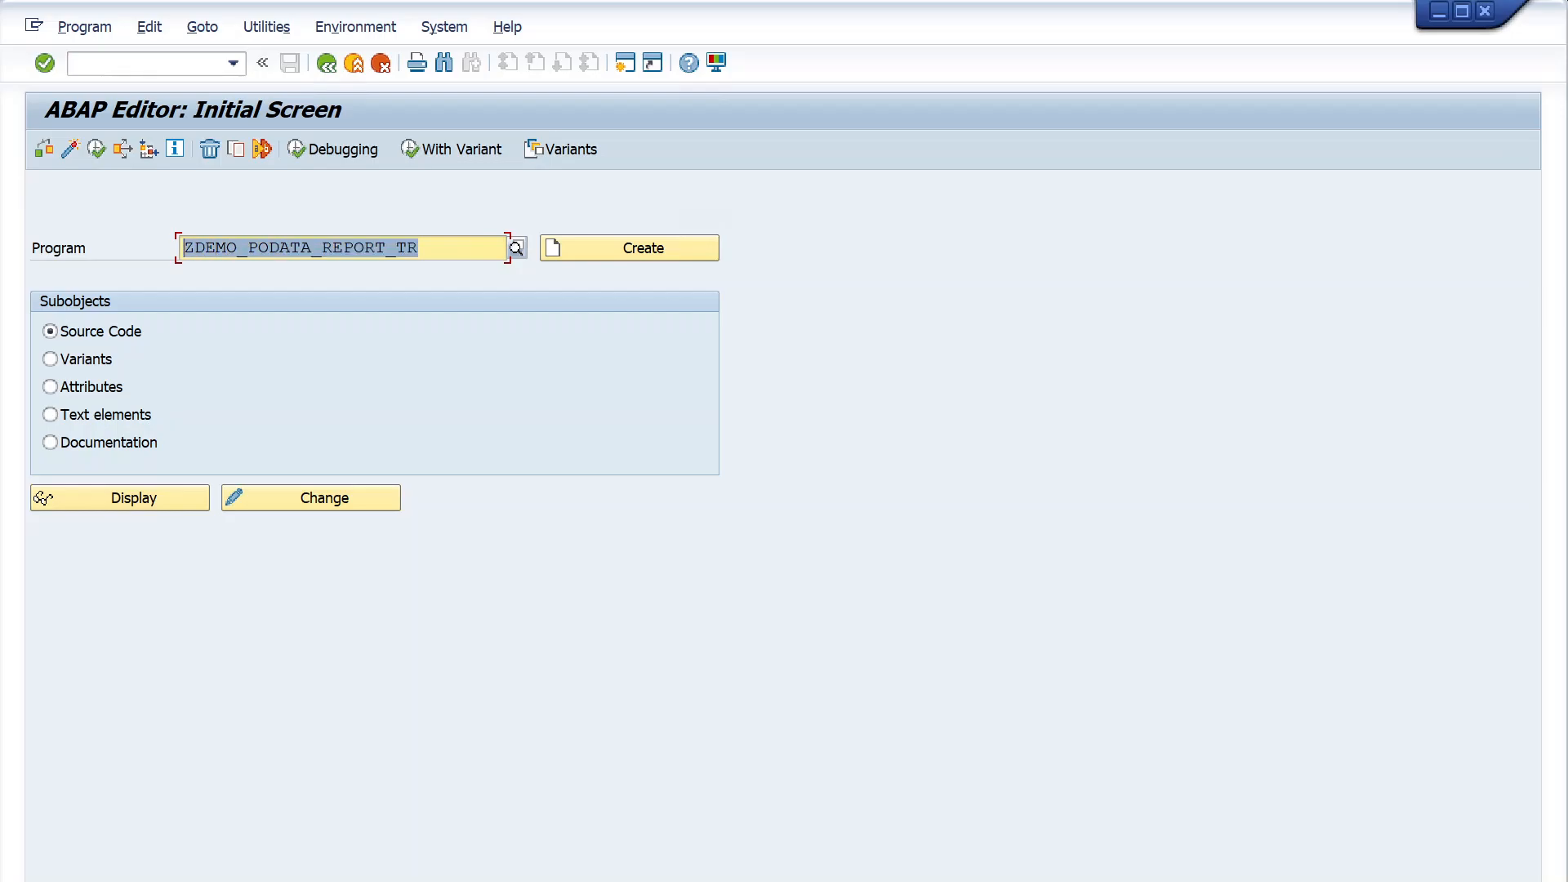
left_click(301, 247)
key("alt+Tab")
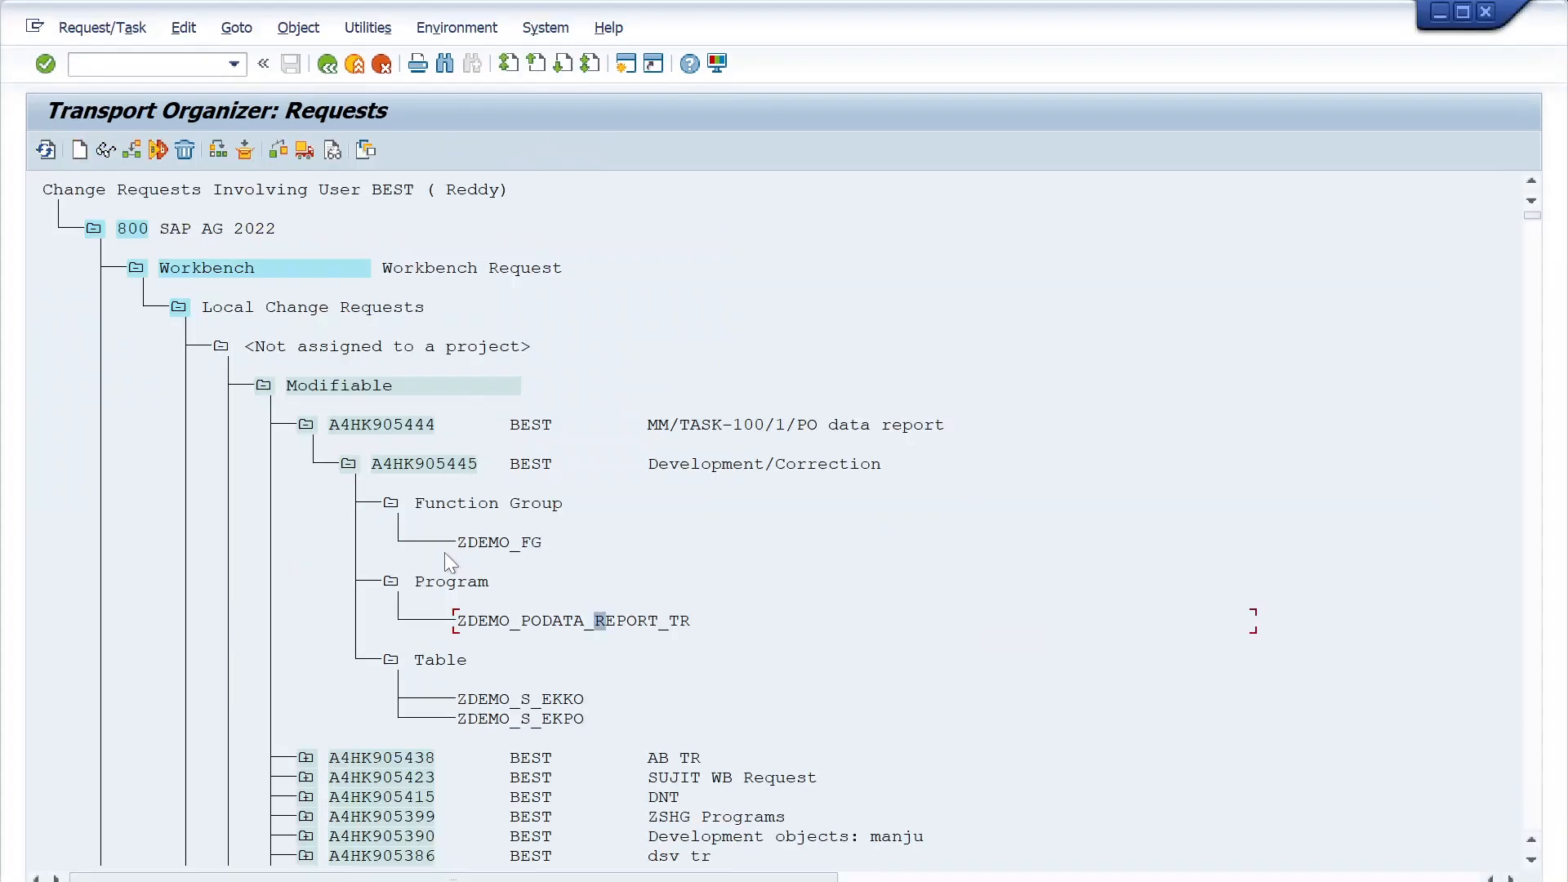
- Delete the locked program entry ZDEMO_PODATA_REPORT_TR from task A4HK905445's object list and refresh the request overview
left_click(494, 624)
left_click(526, 623)
left_click(494, 621)
left_click(185, 152)
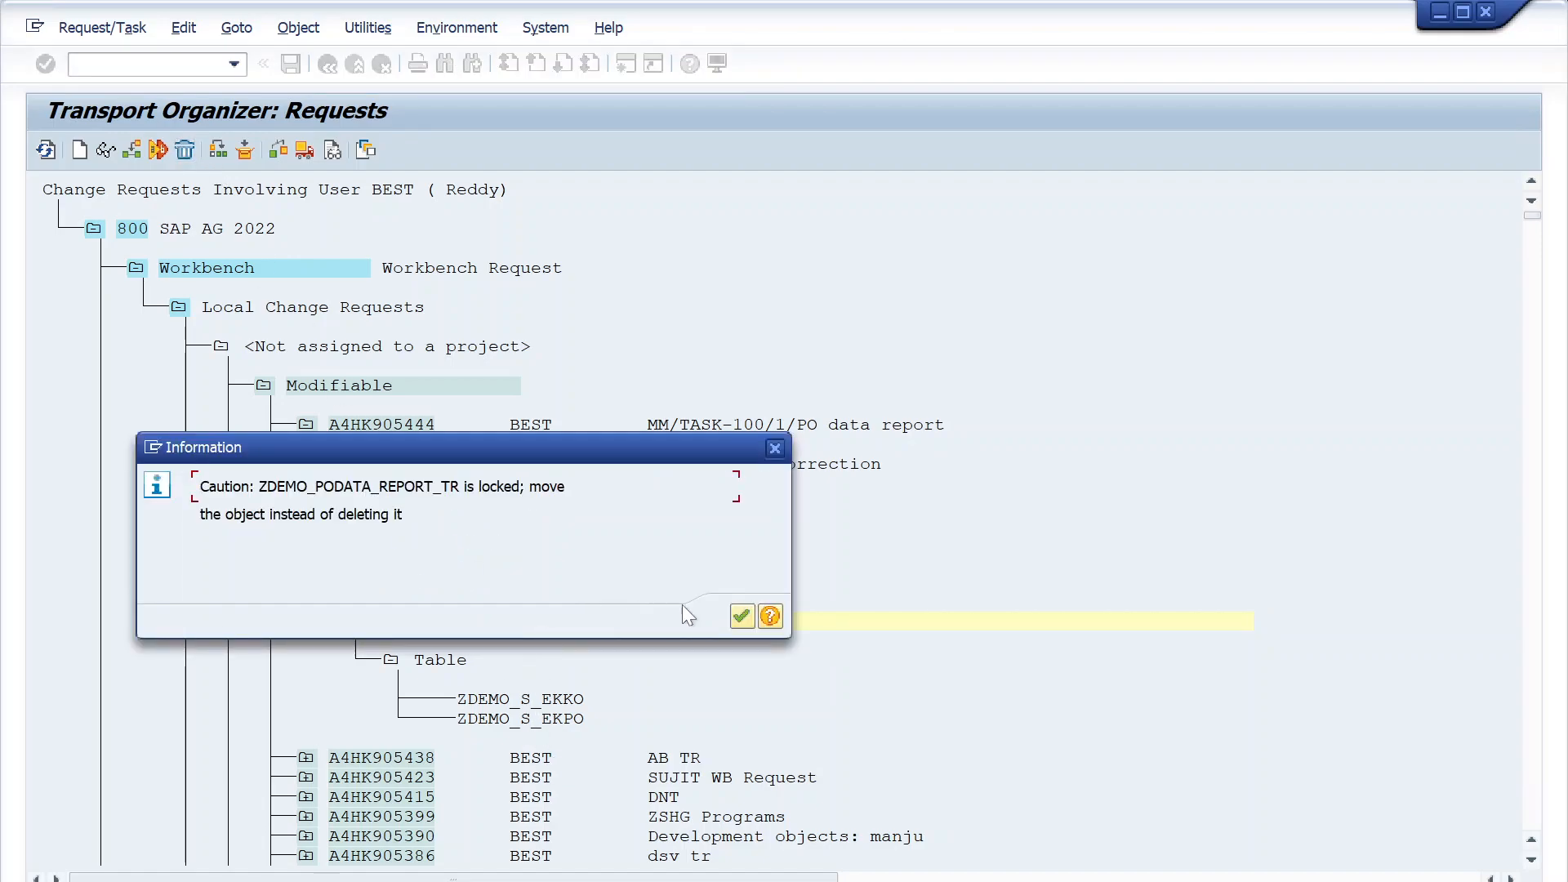
left_click(737, 617)
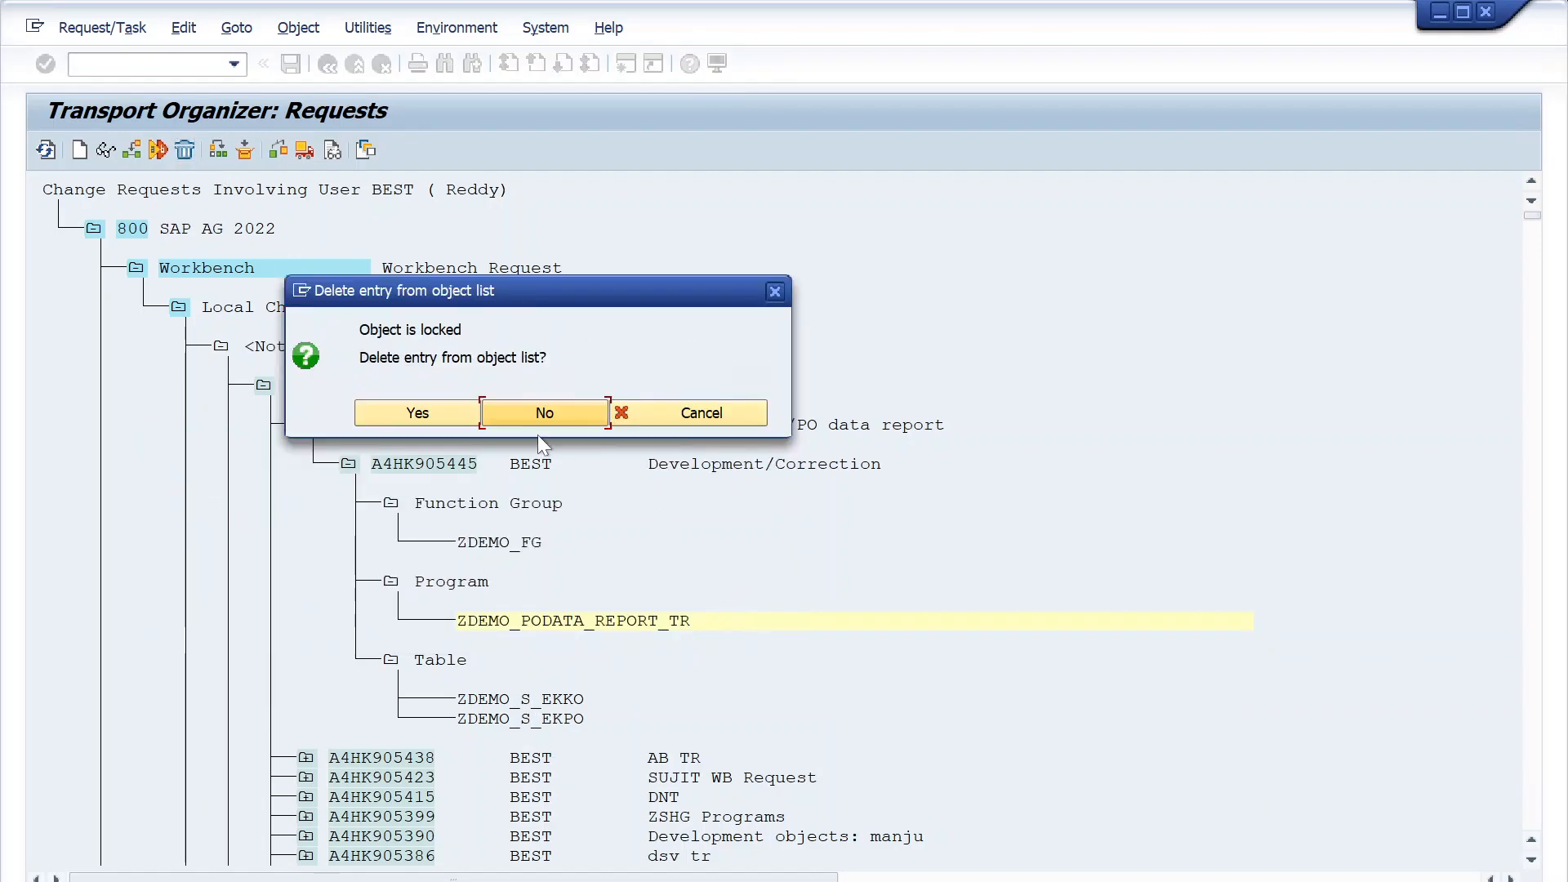
left_click(437, 415)
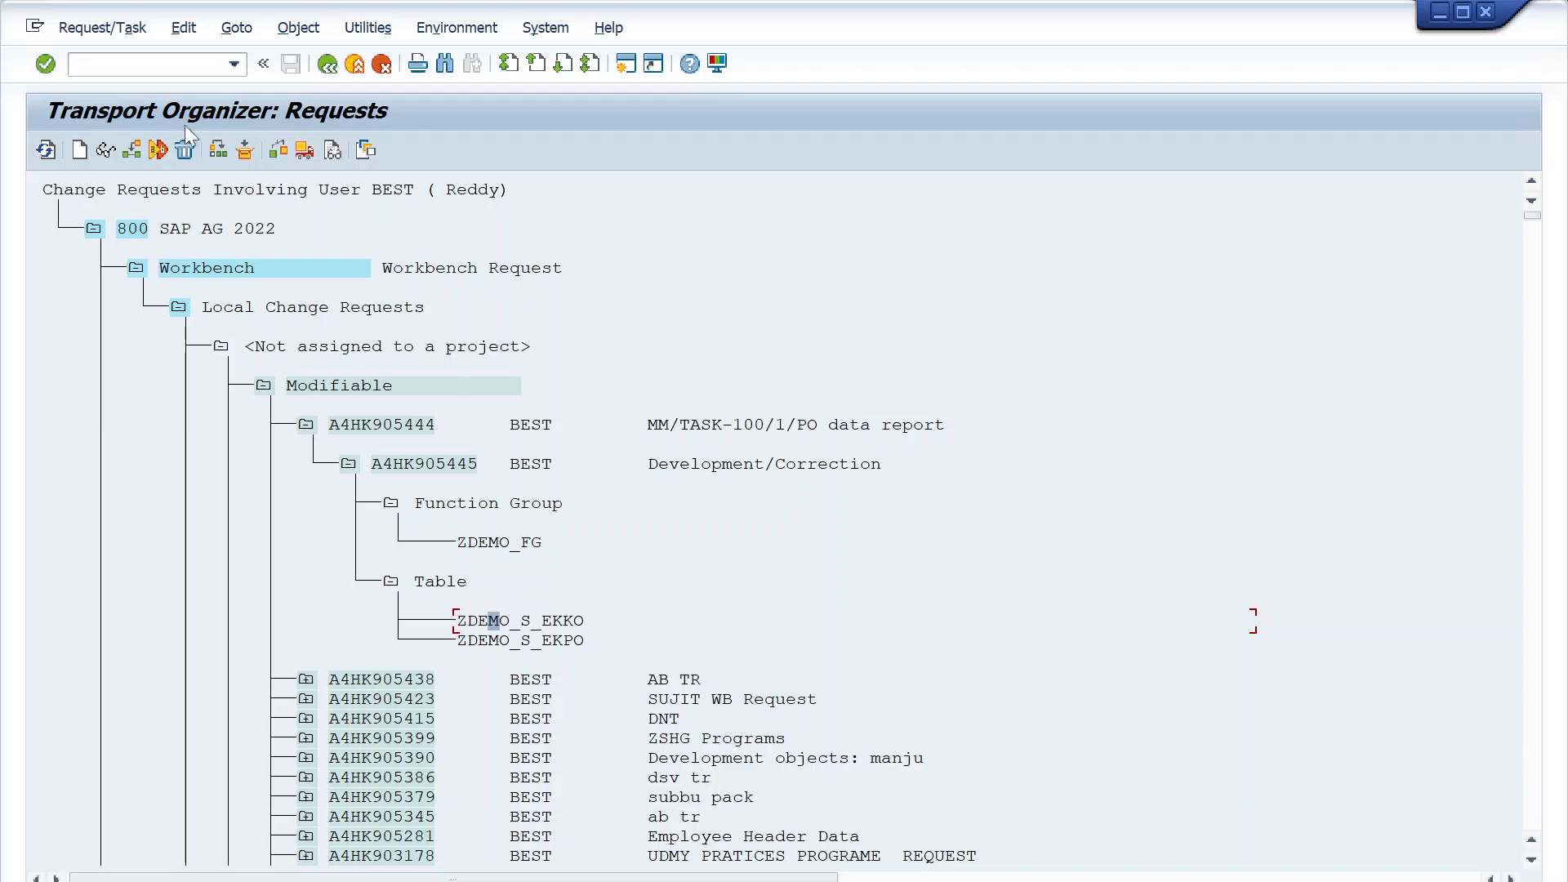
double_click(495, 621)
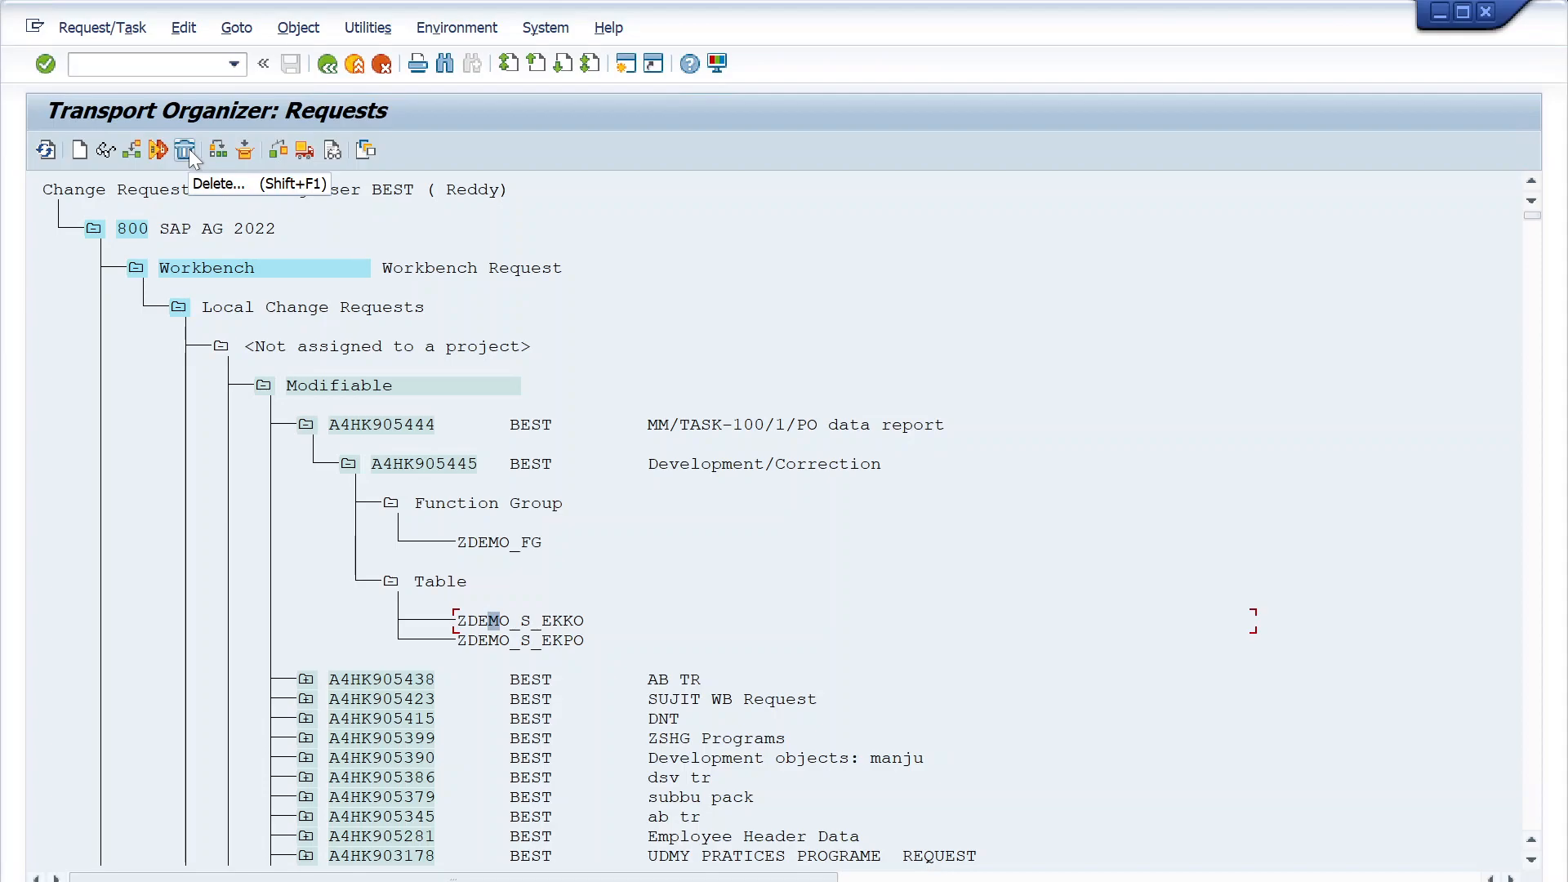
left_click(53, 159)
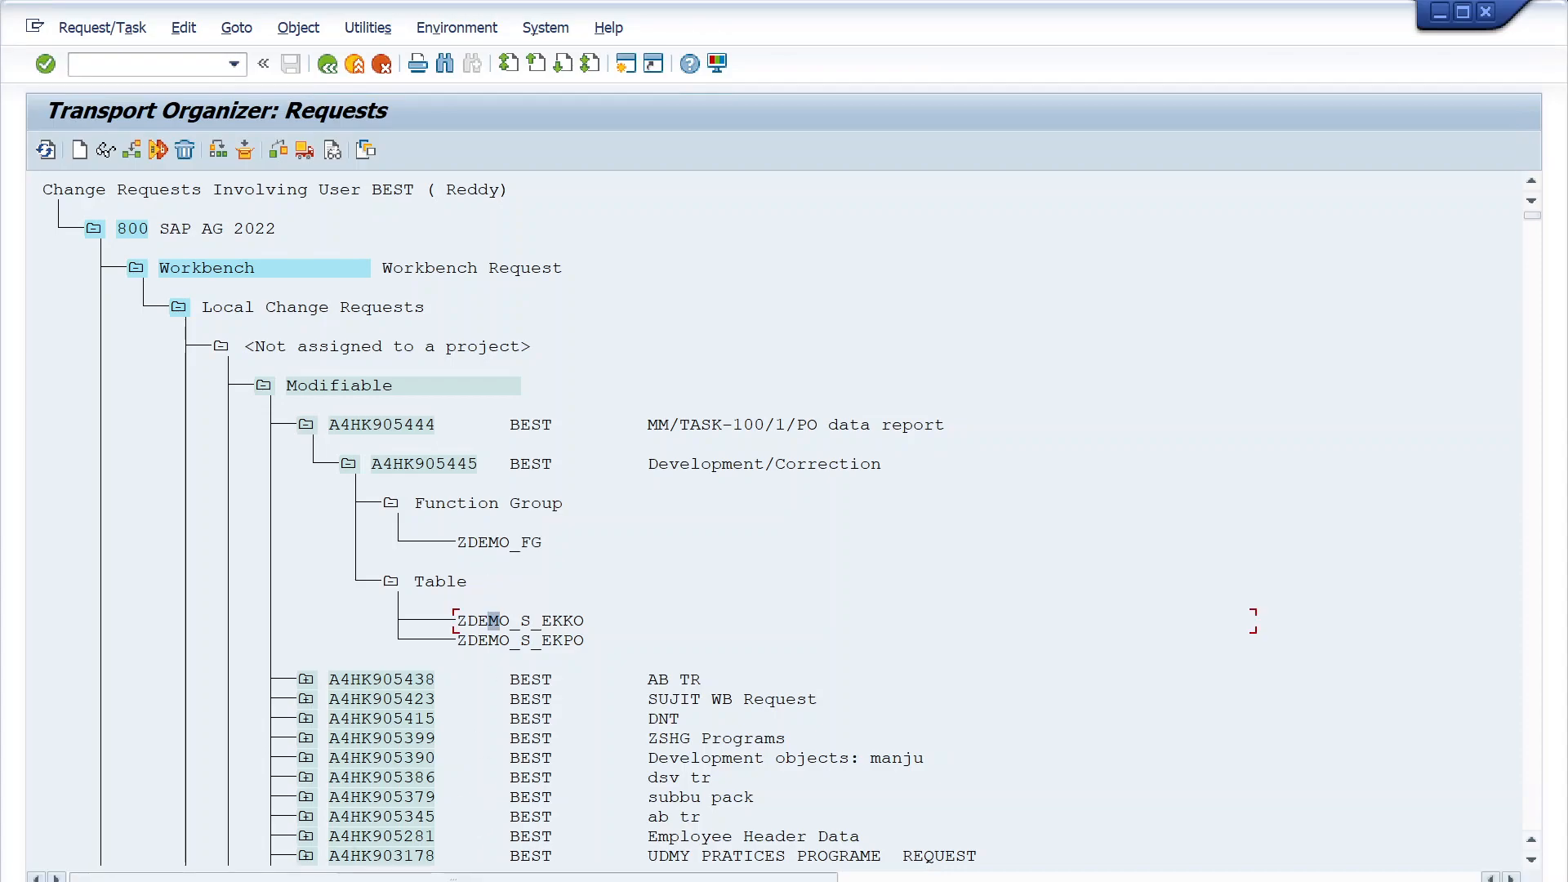
- Switch to the ABAP Editor and copy program ZDEMO_MERGE_PODATA to target program ZDEMO_MERGE_PODATA_TEM with source and text elements only
mouse_move(821, 872)
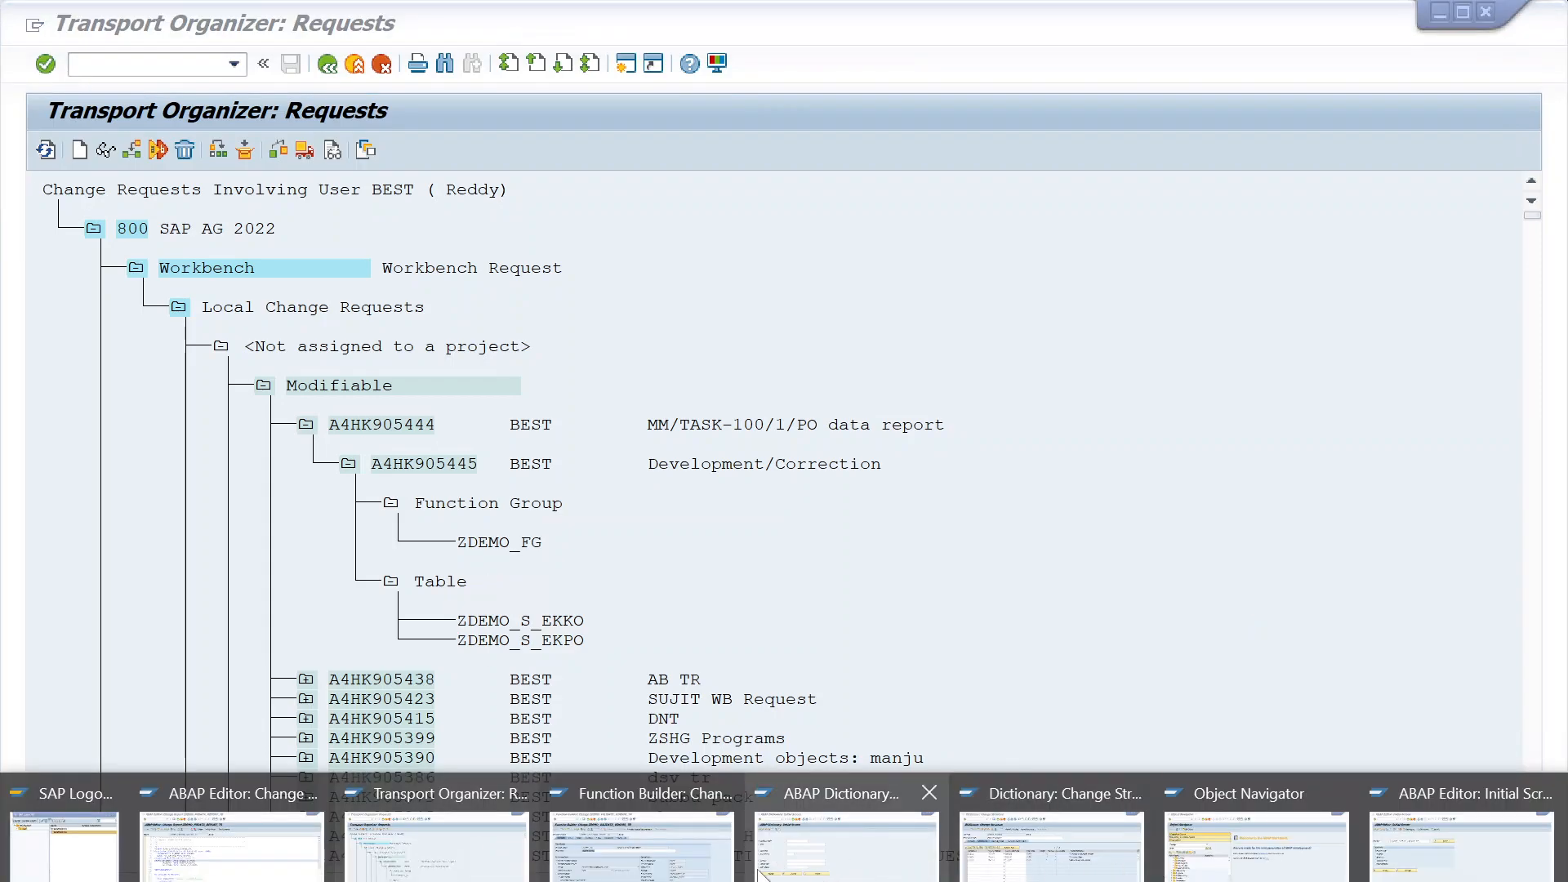
left_click(1421, 858)
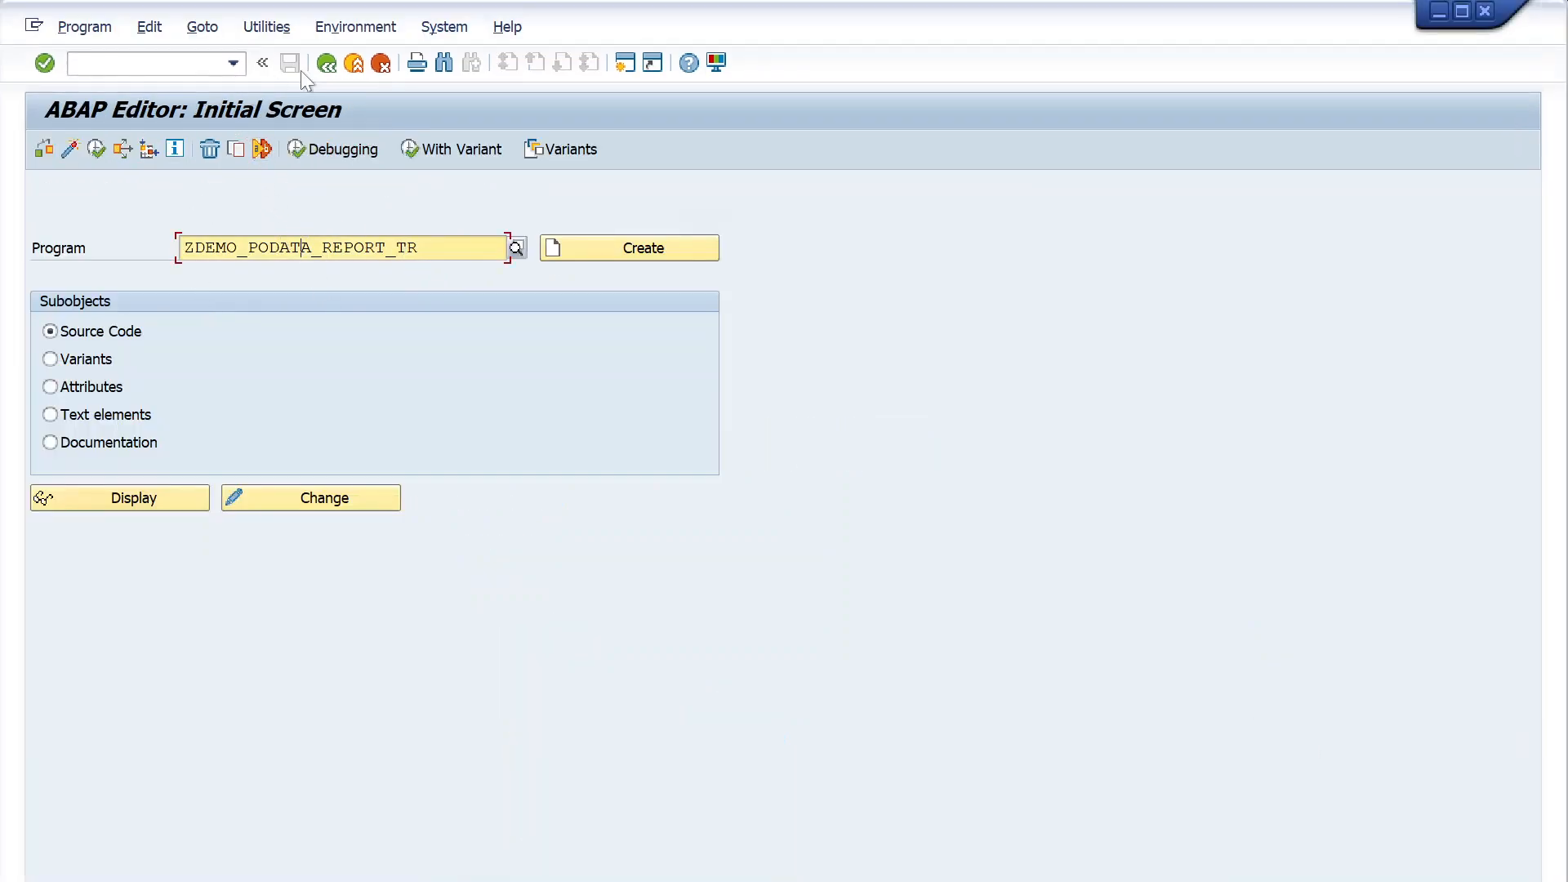
left_click_drag(424, 247, 17, 247)
key("BackSpace")
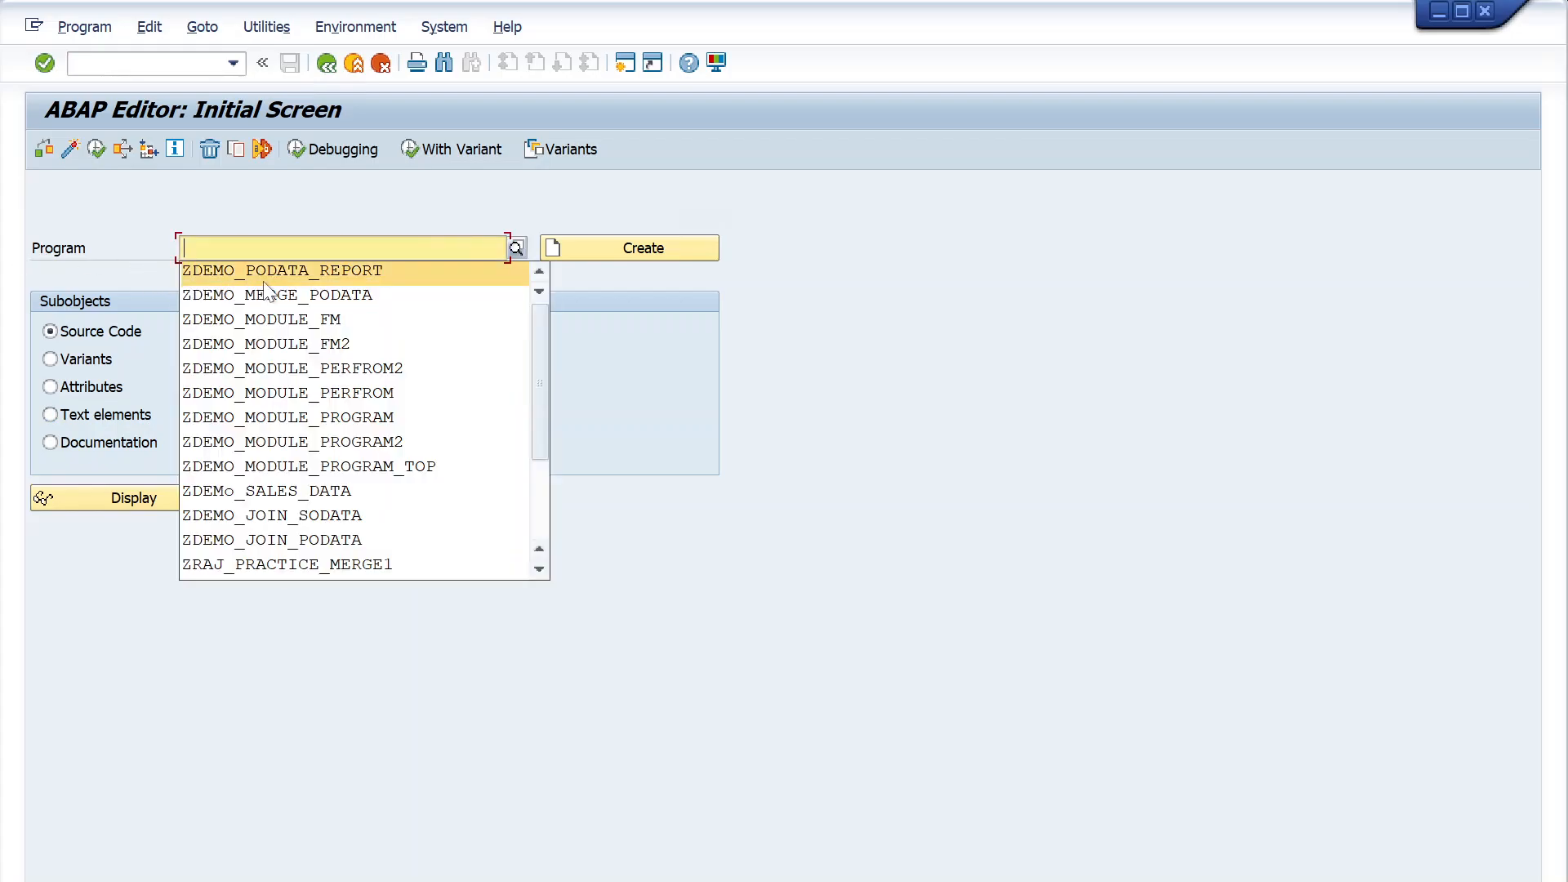
left_click(272, 292)
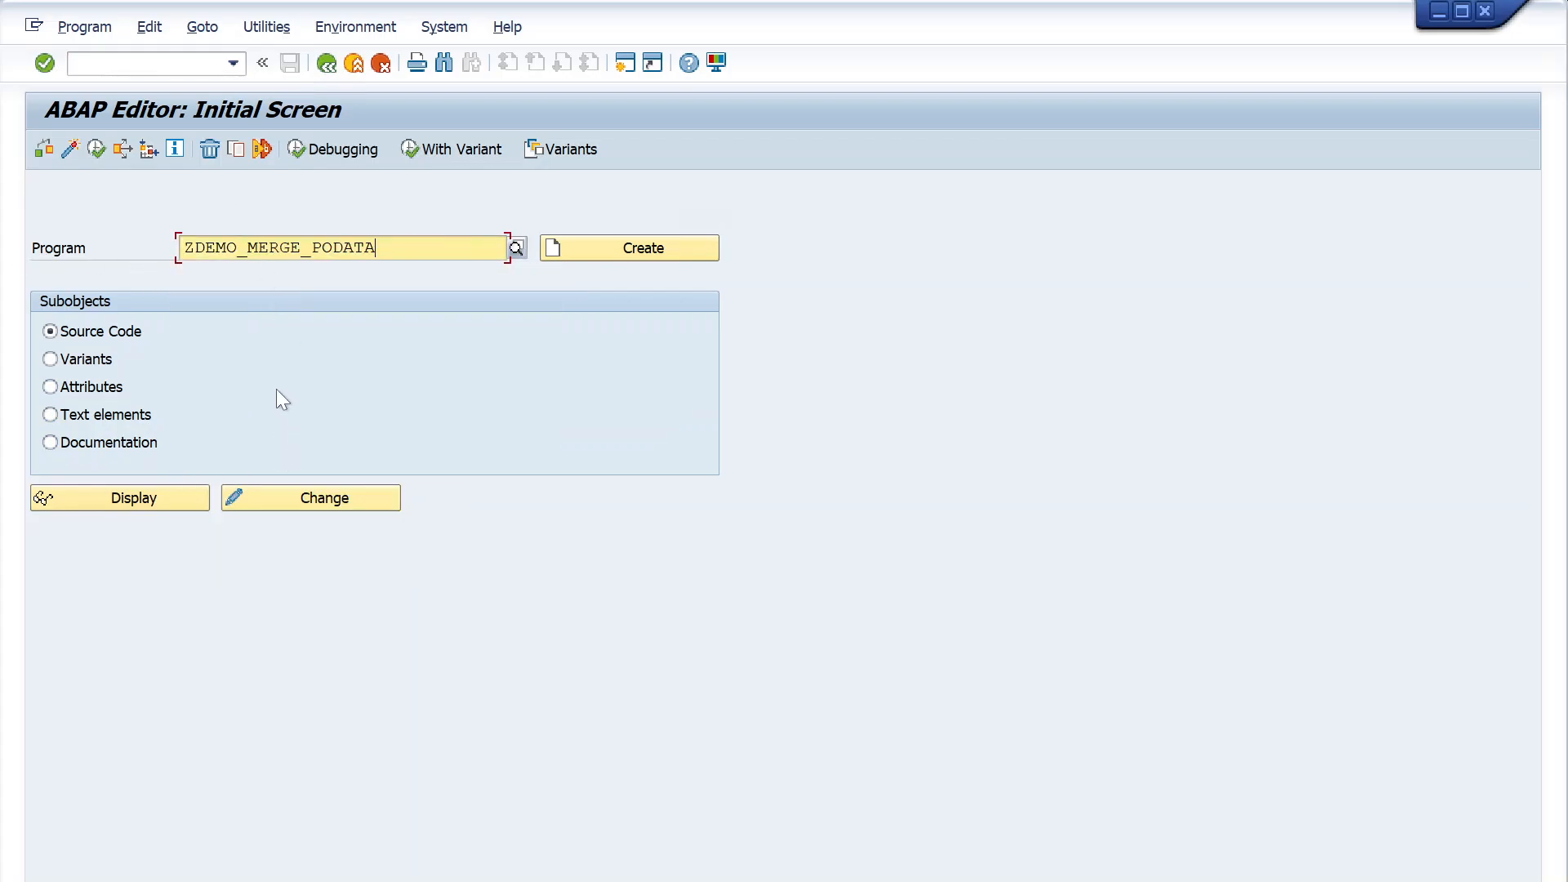
left_click(235, 150)
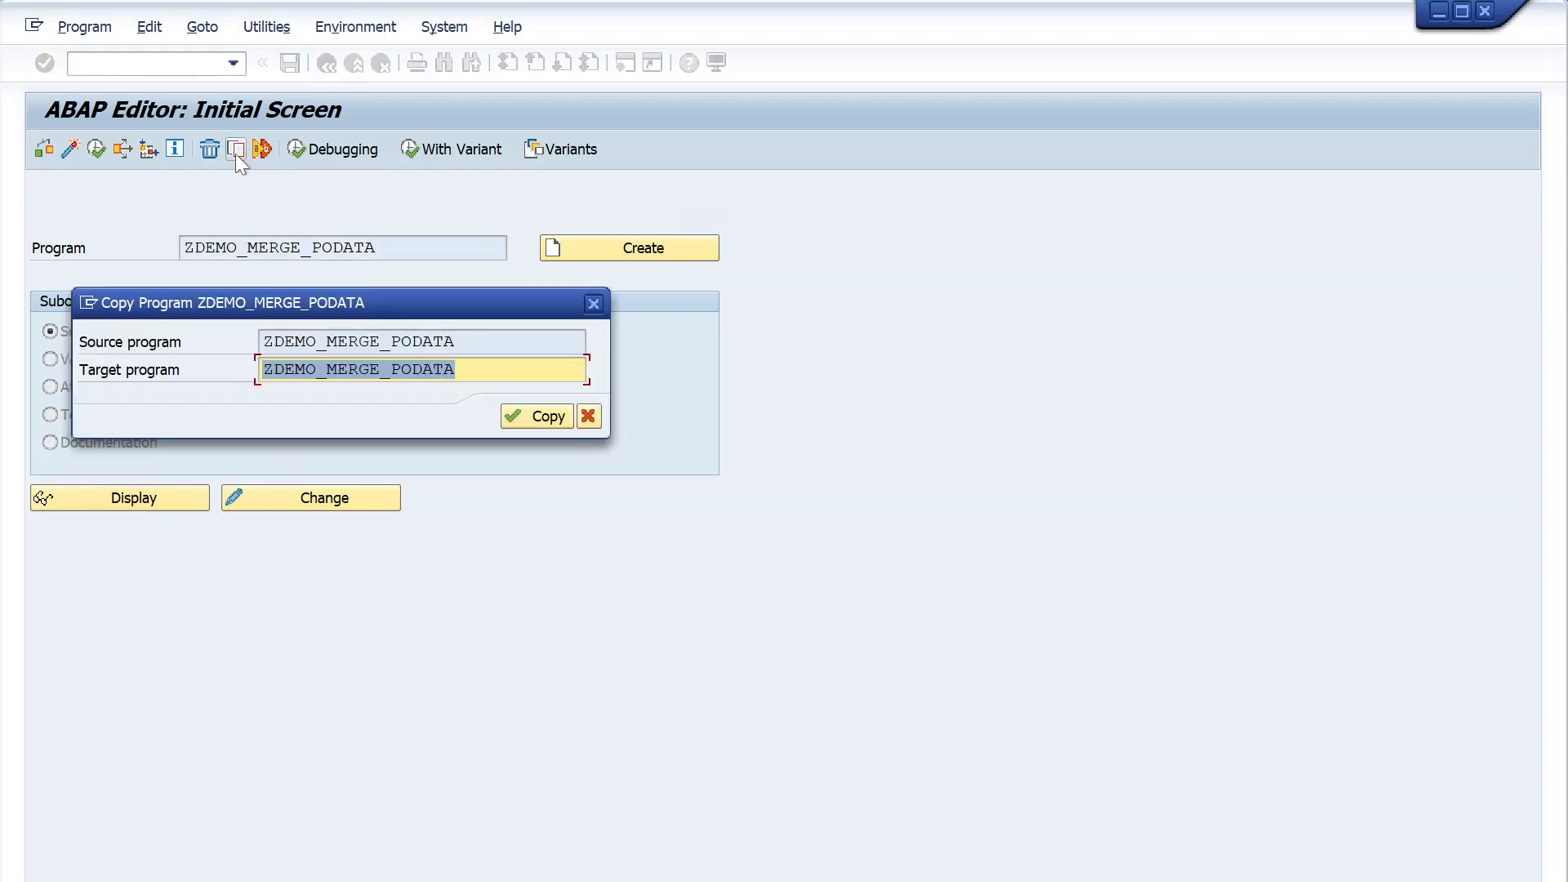
left_click(482, 370)
key("BackSpace")
left_click(478, 399)
left_click(521, 418)
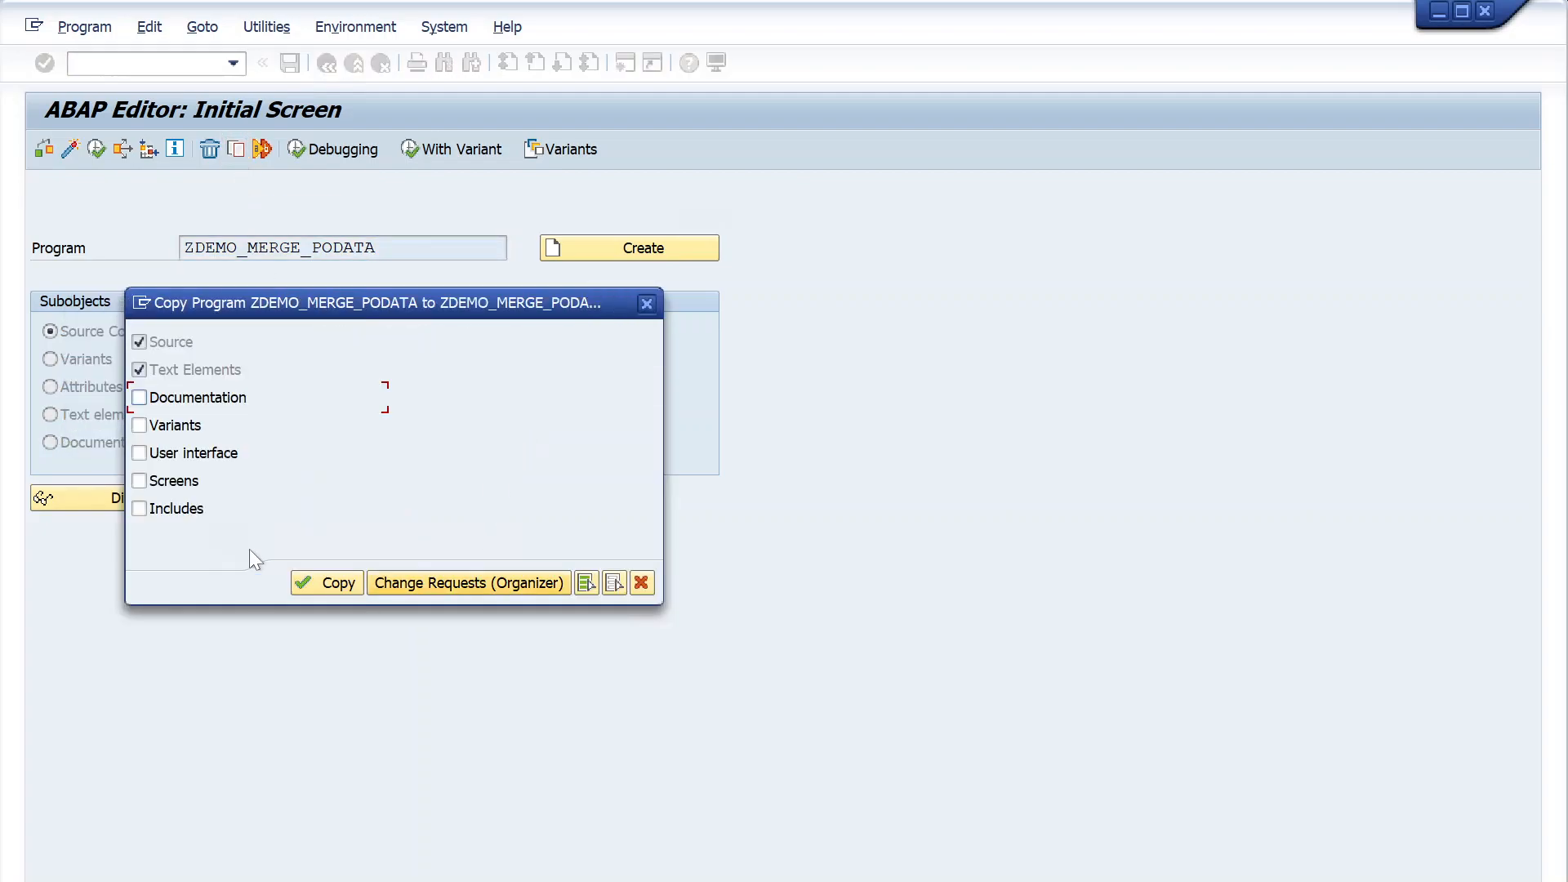
left_click(327, 584)
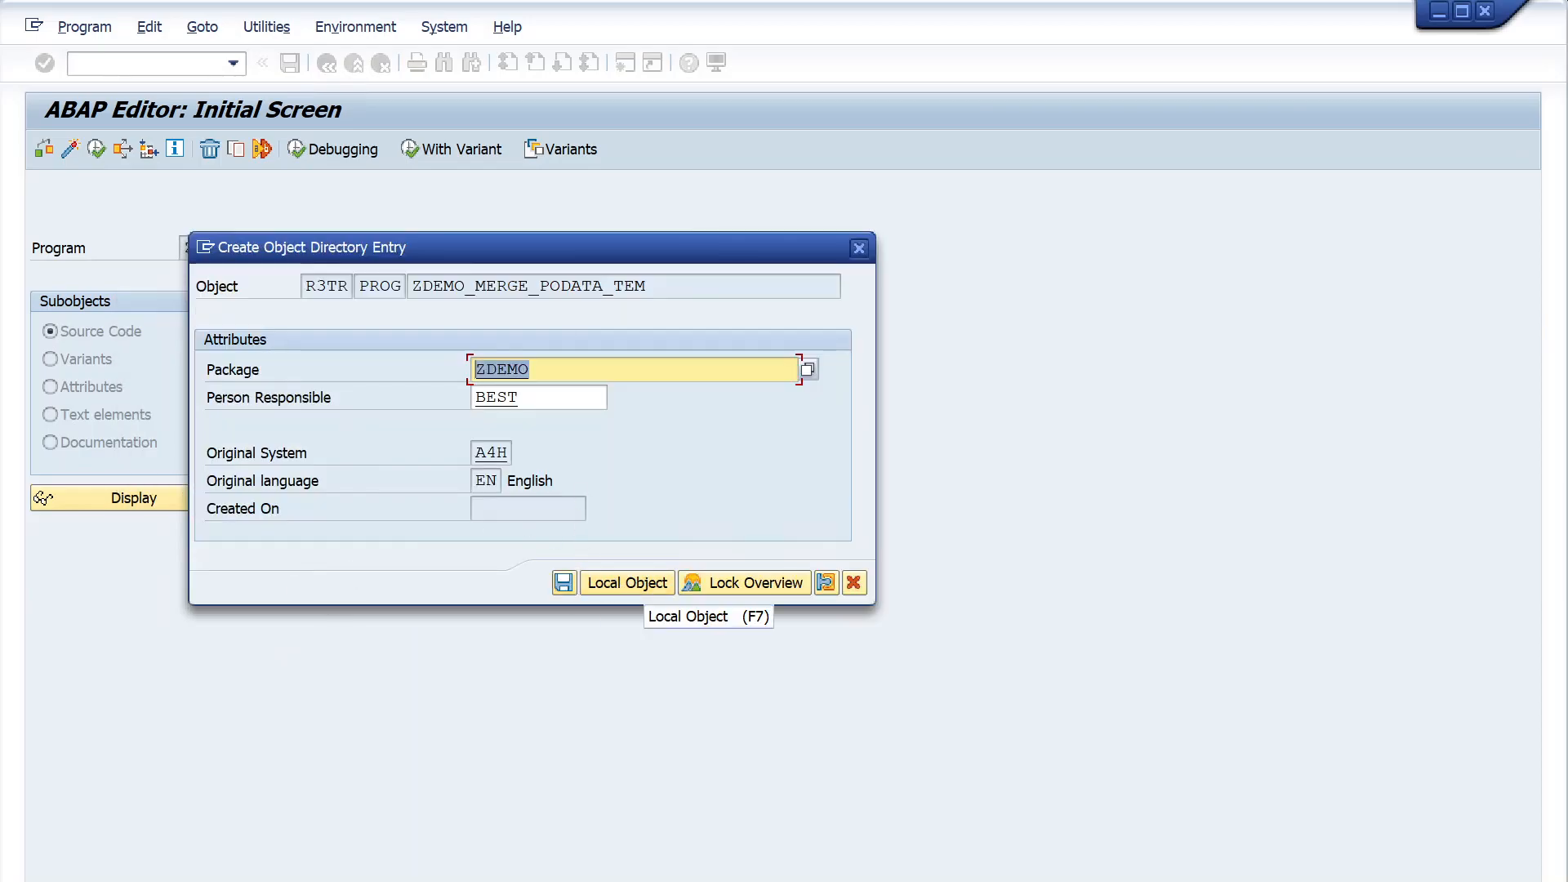
- Save the copied program in package ZDEMO and assign it to the existing workbench request A4HK905444
left_click(564, 582)
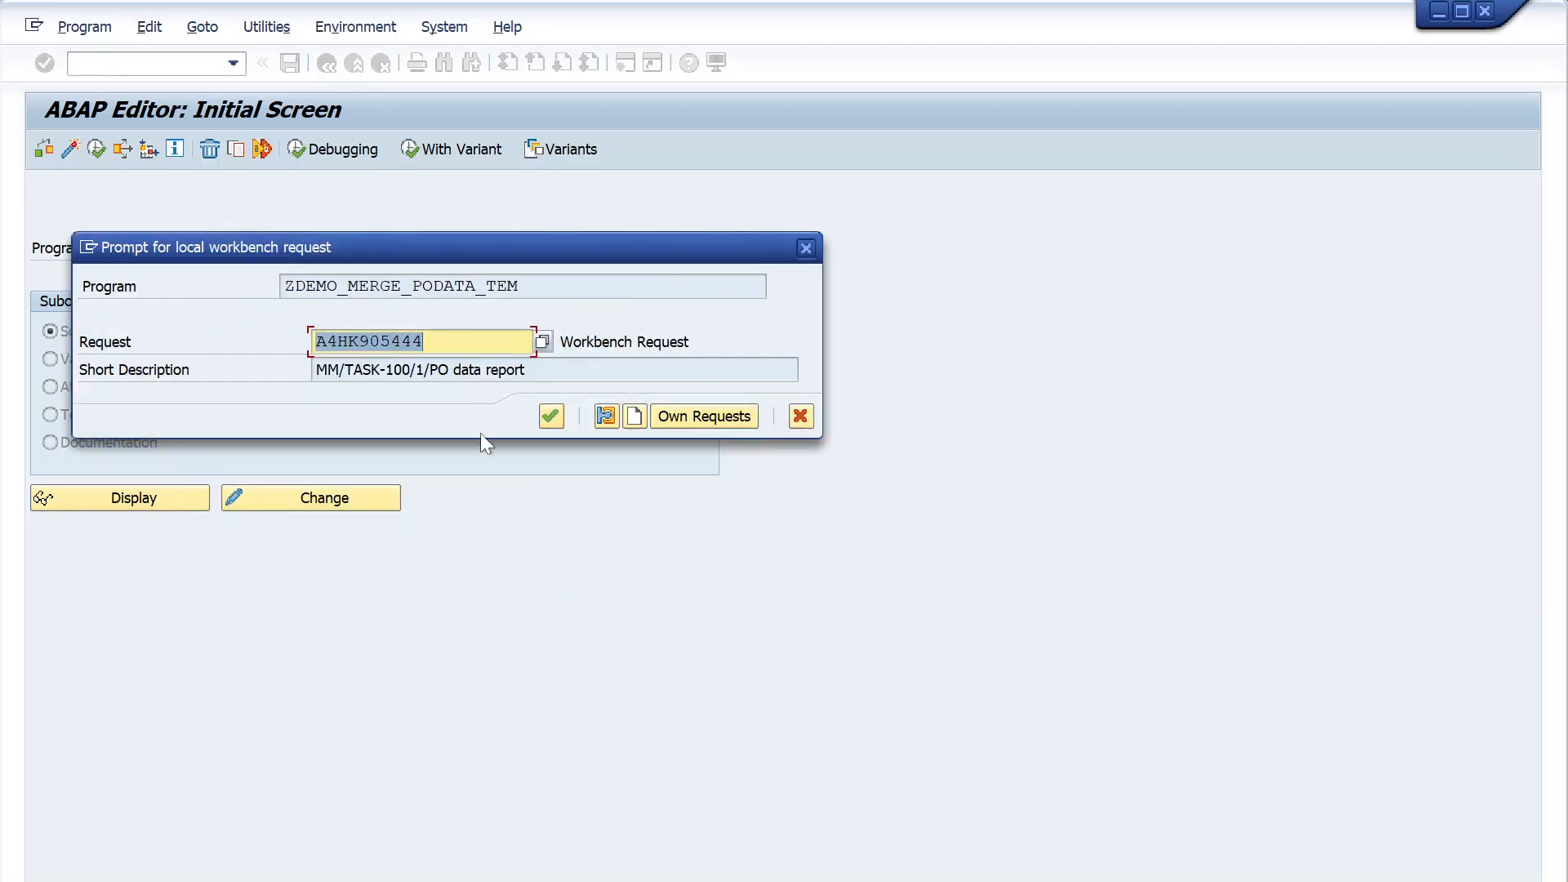
left_click(536, 345)
left_click(541, 344)
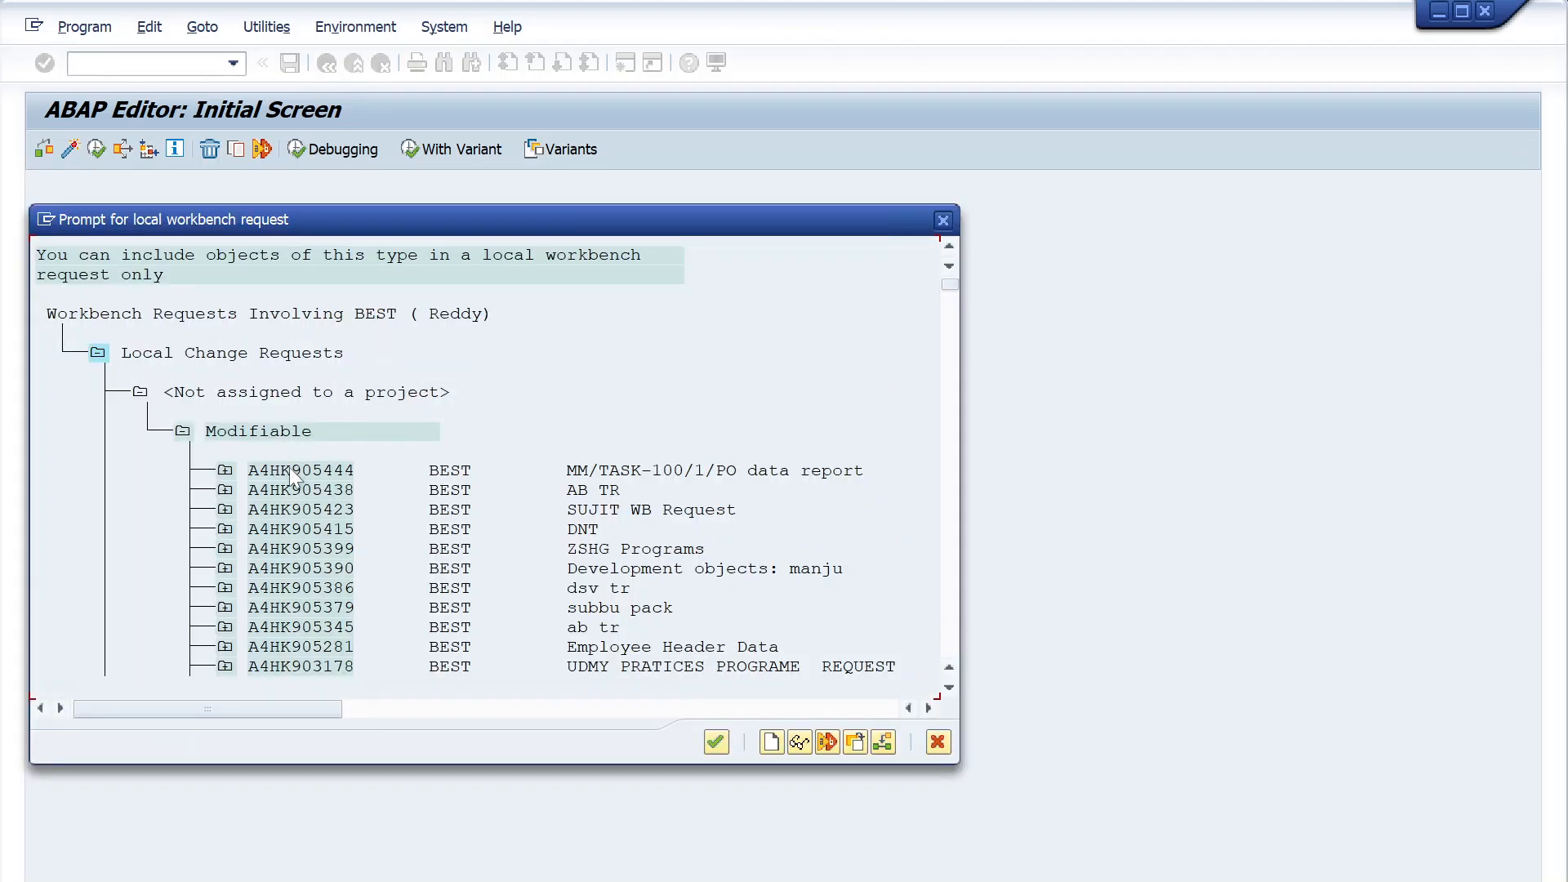
double_click(296, 470)
left_click(556, 420)
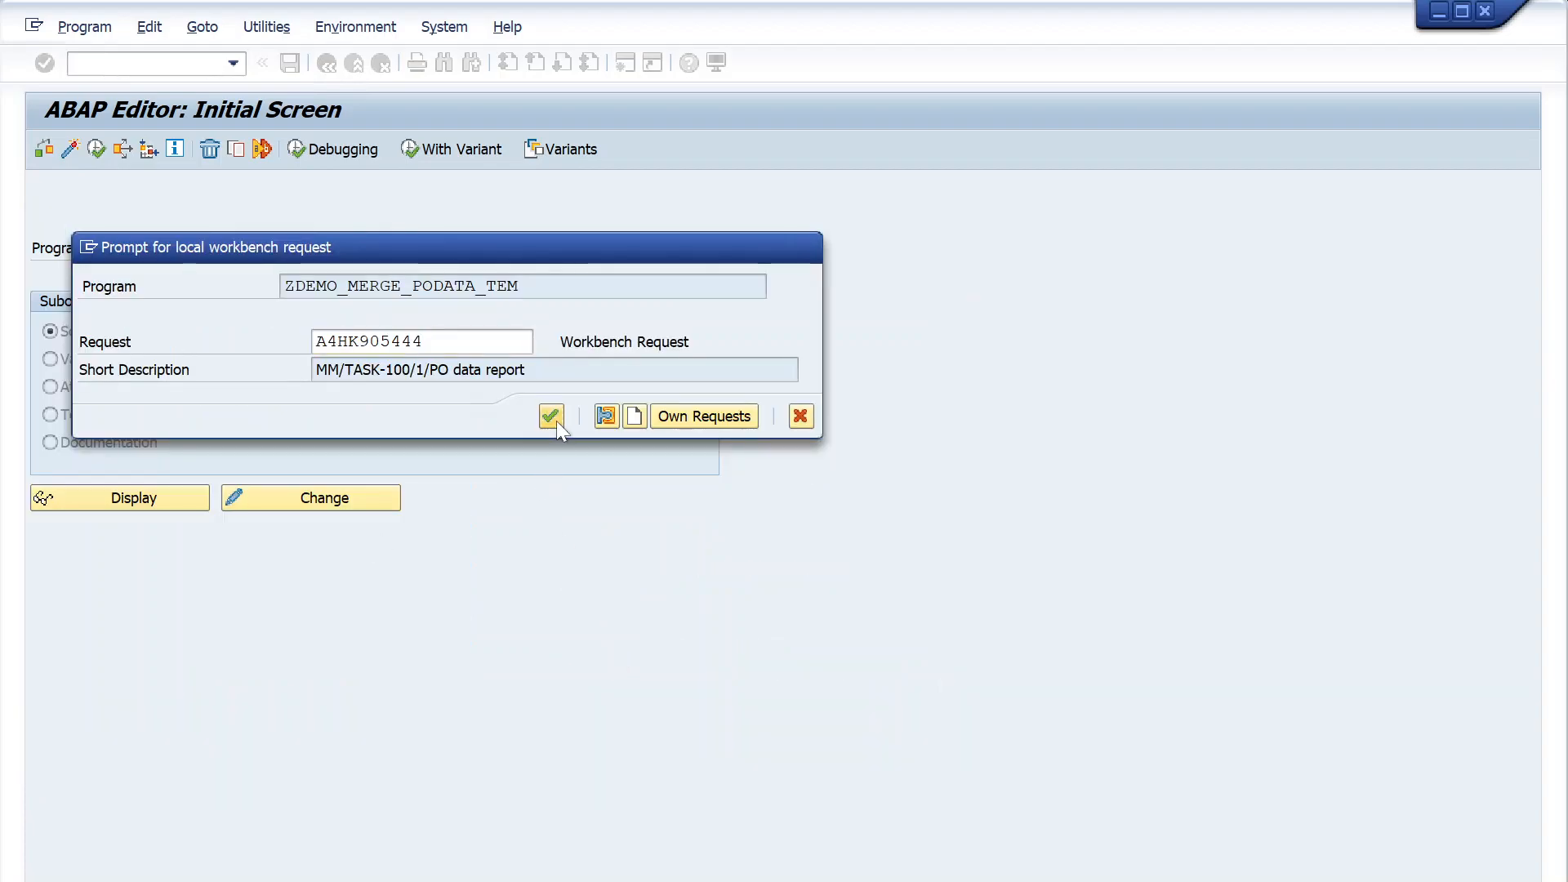
- Open program ZDEMO_MERGE_PODATA_TEM in change mode, review its source code and activate it
left_click(385, 498)
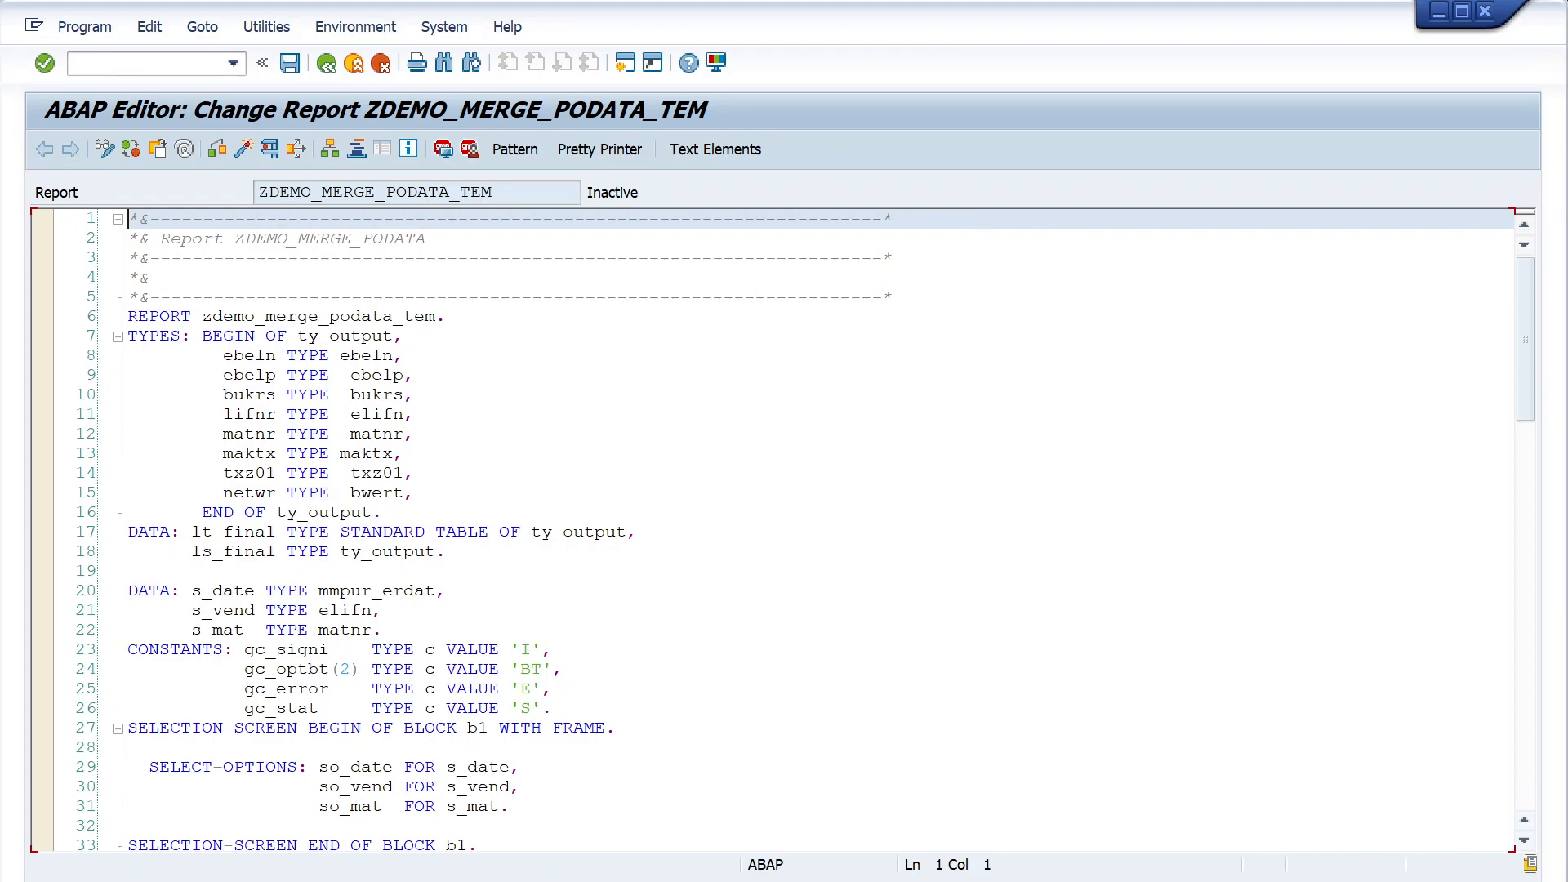
scroll(806, 531, "down", 20)
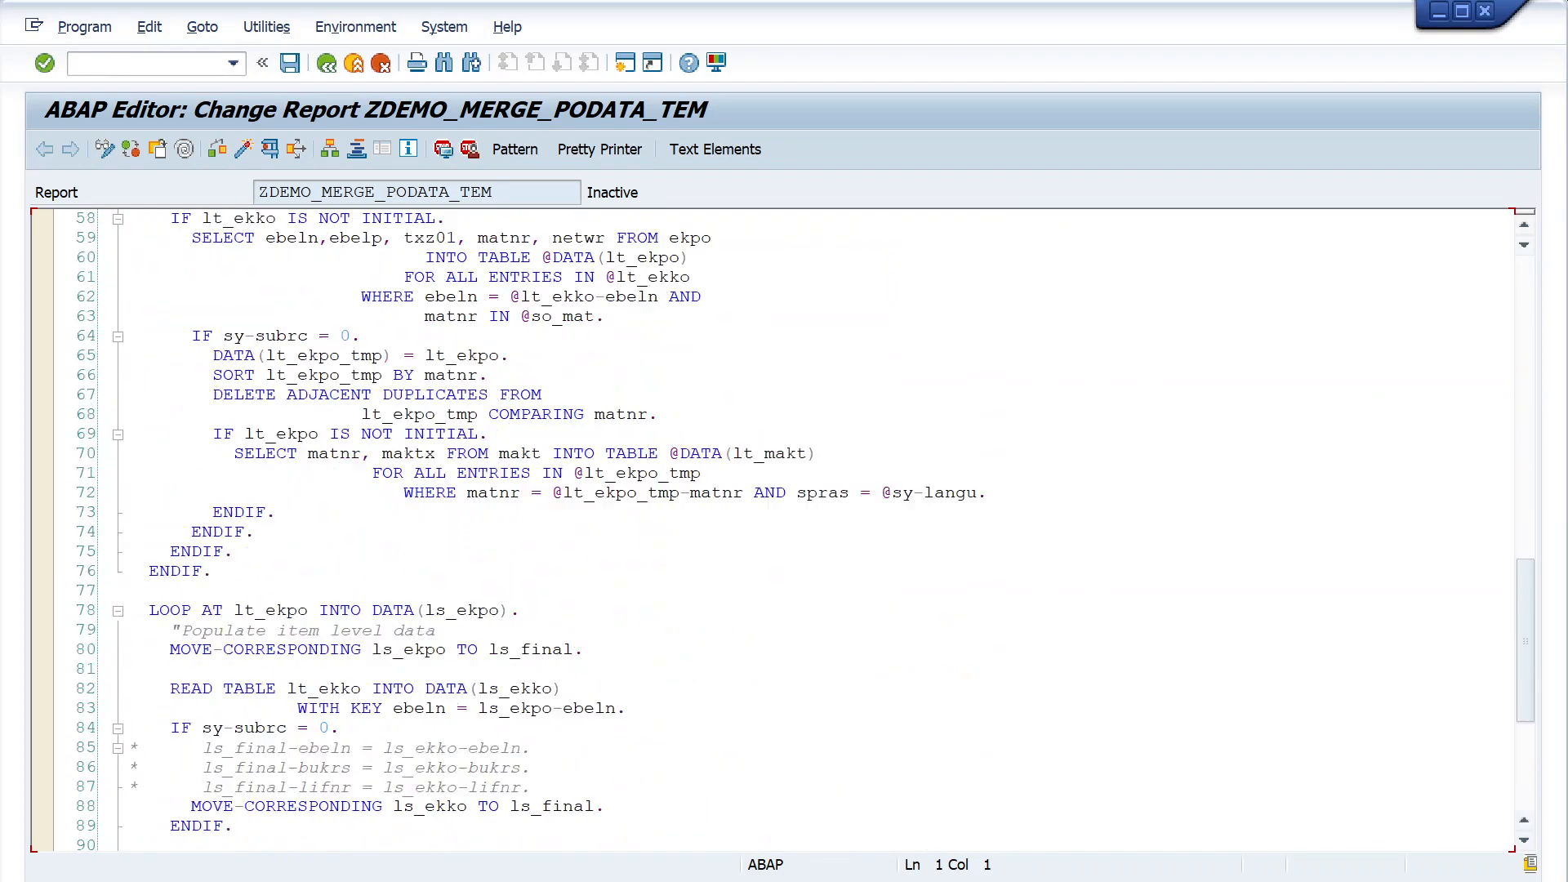
scroll(806, 531, "down", 2)
scroll(807, 531, "up", 14)
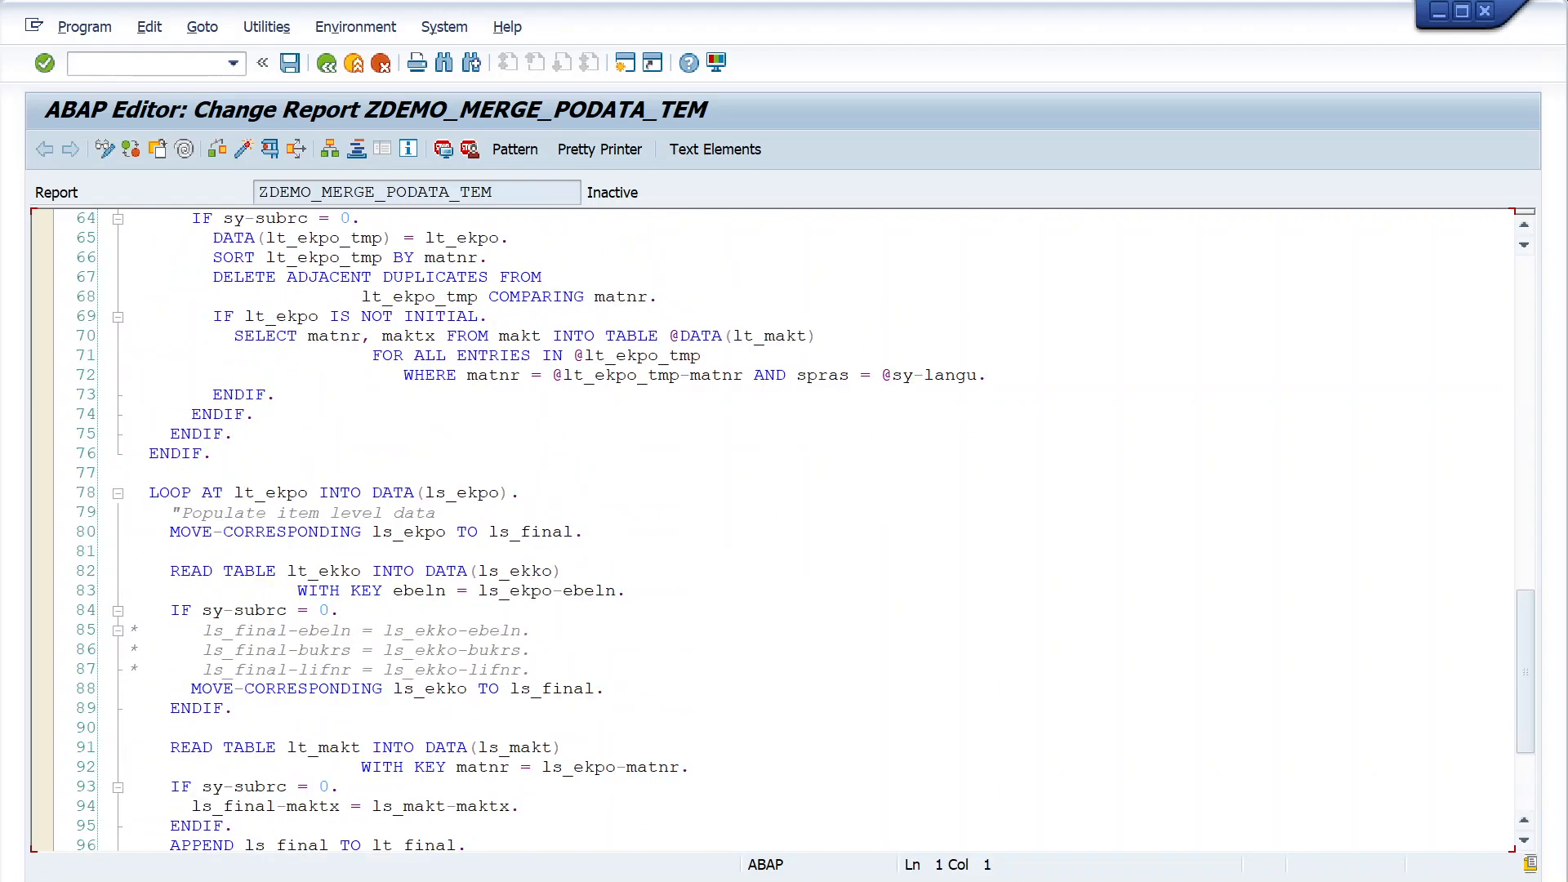
scroll(806, 531, "up", 5)
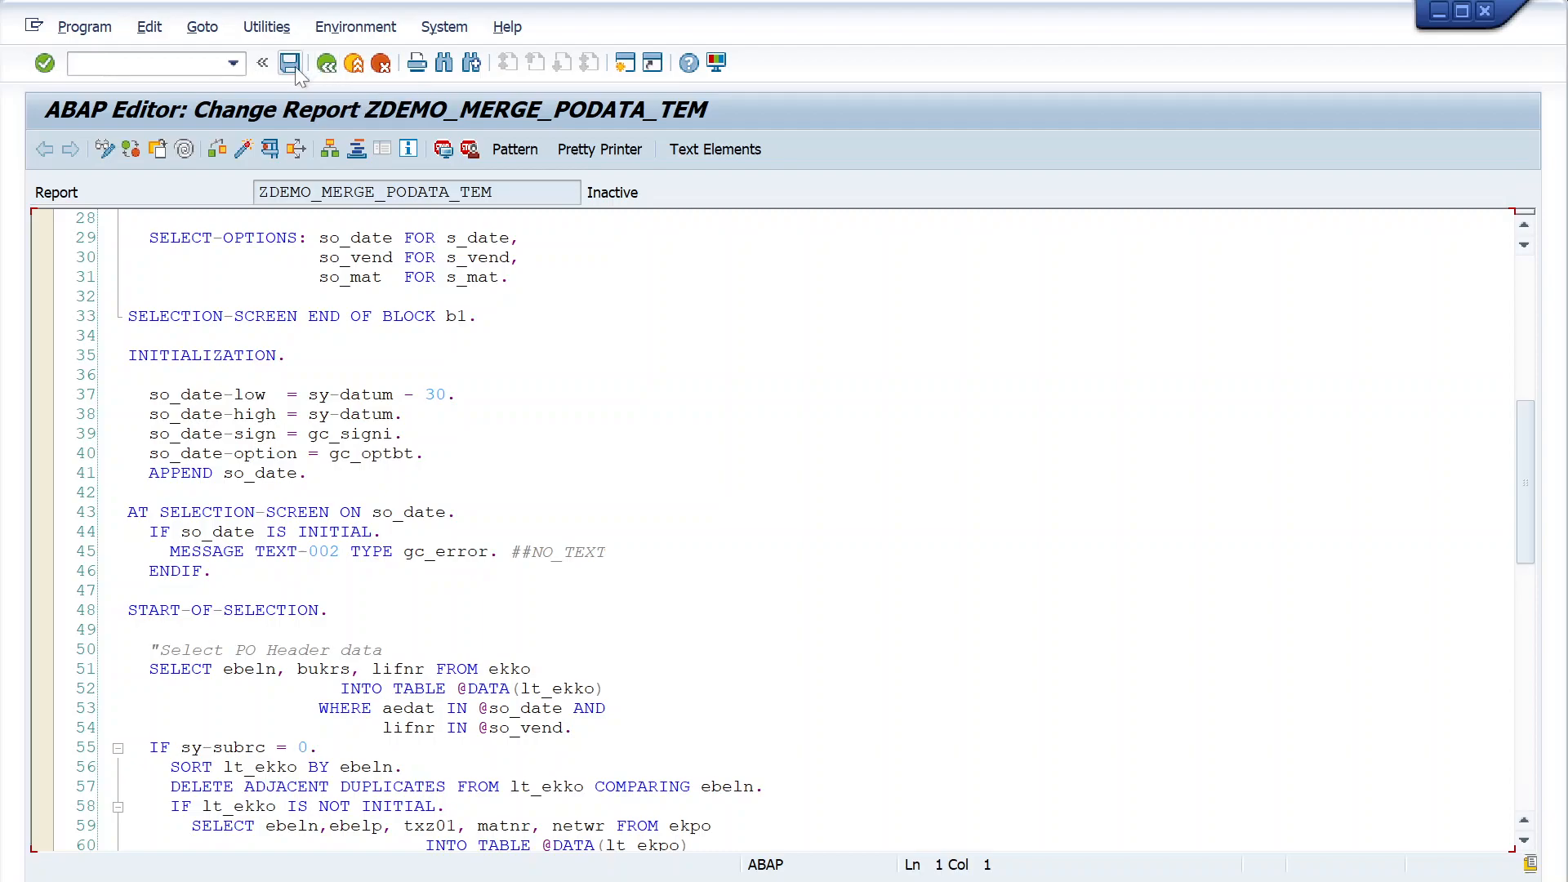
left_click(244, 150)
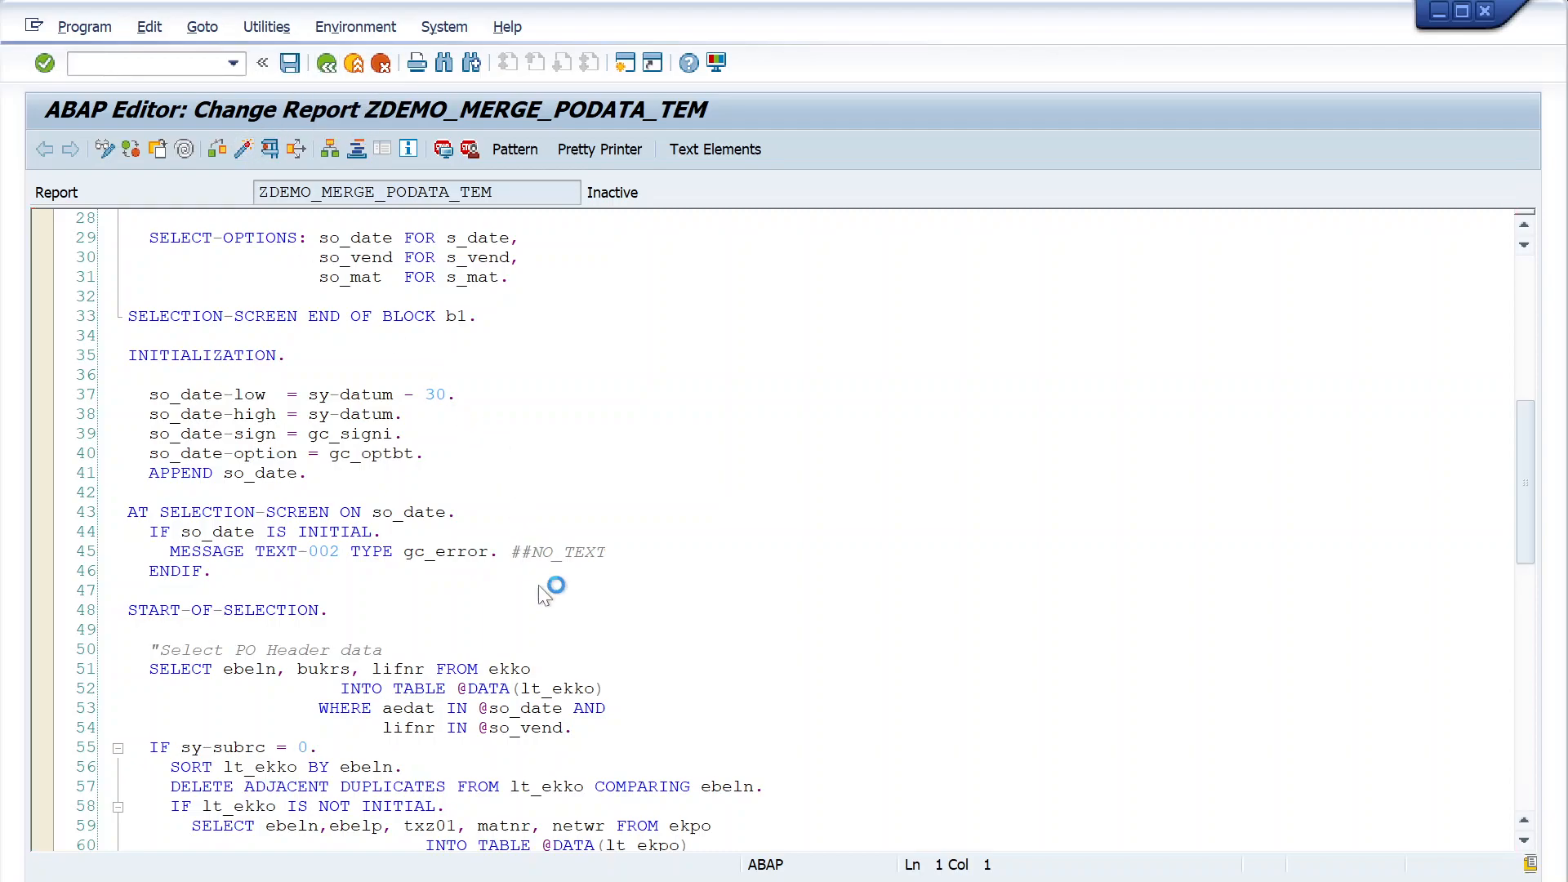
key("Return")
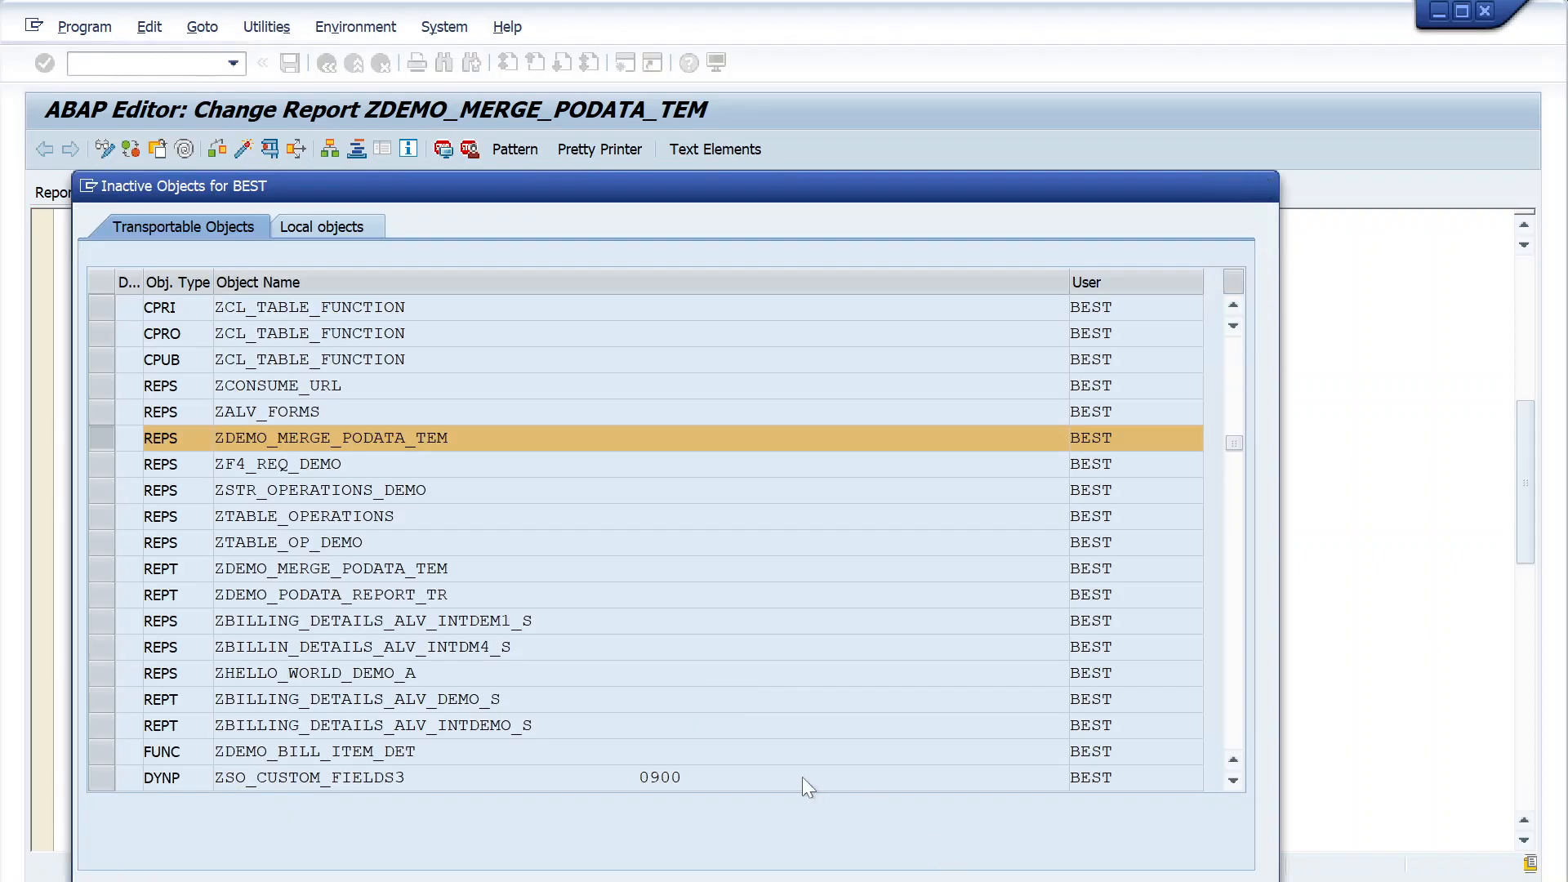
left_click(817, 881)
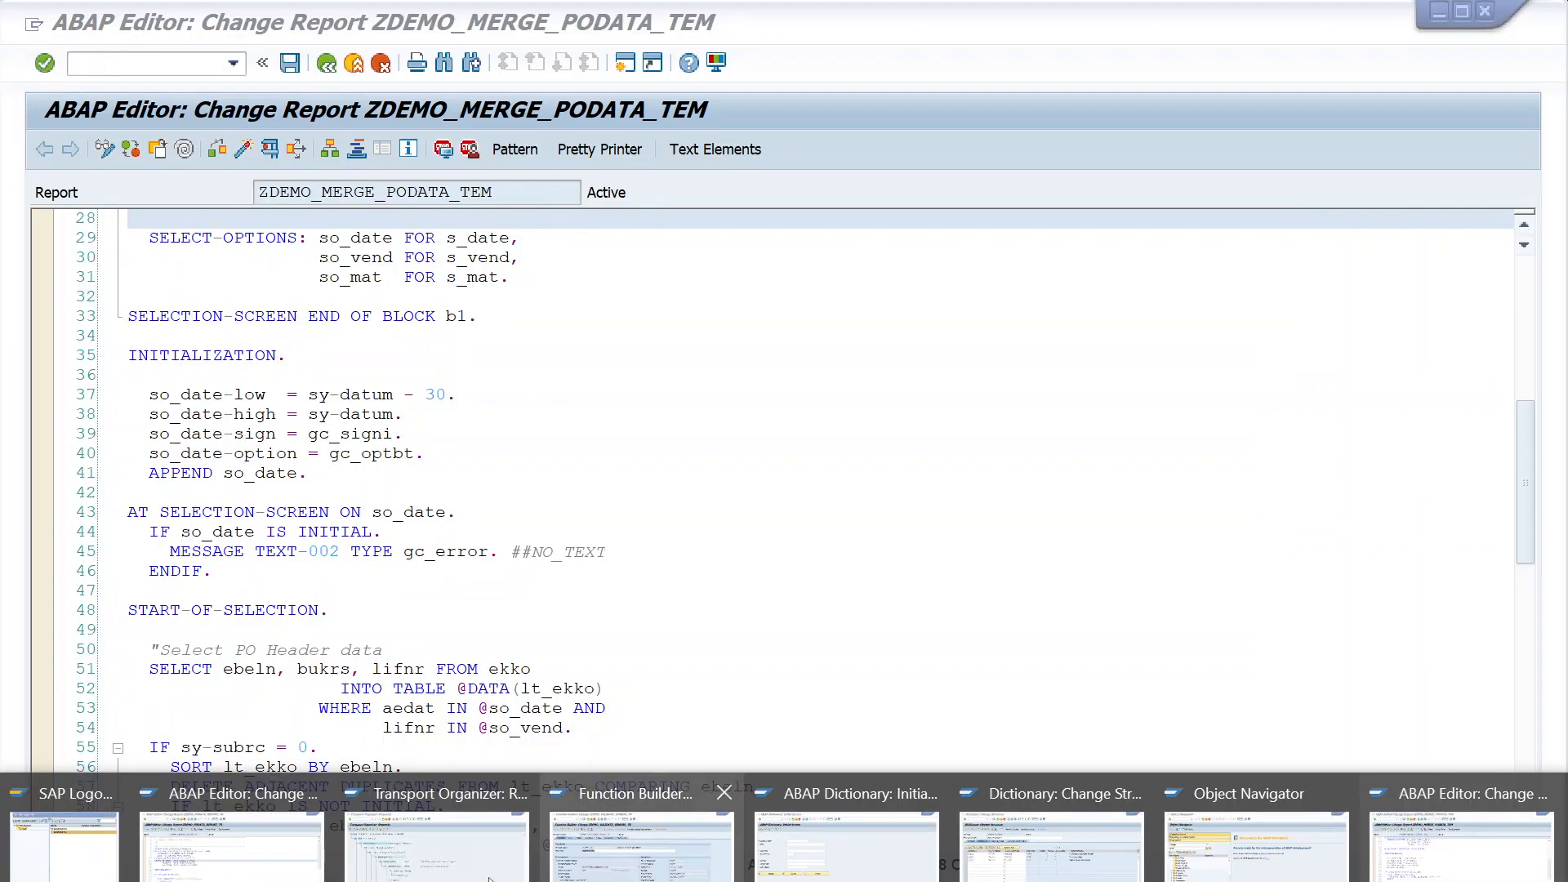
- Refresh the request overview in the Transport Organizer and return to program ZDEMO_MERGE_PODATA_TEM in the ABAP Editor
left_click(457, 846)
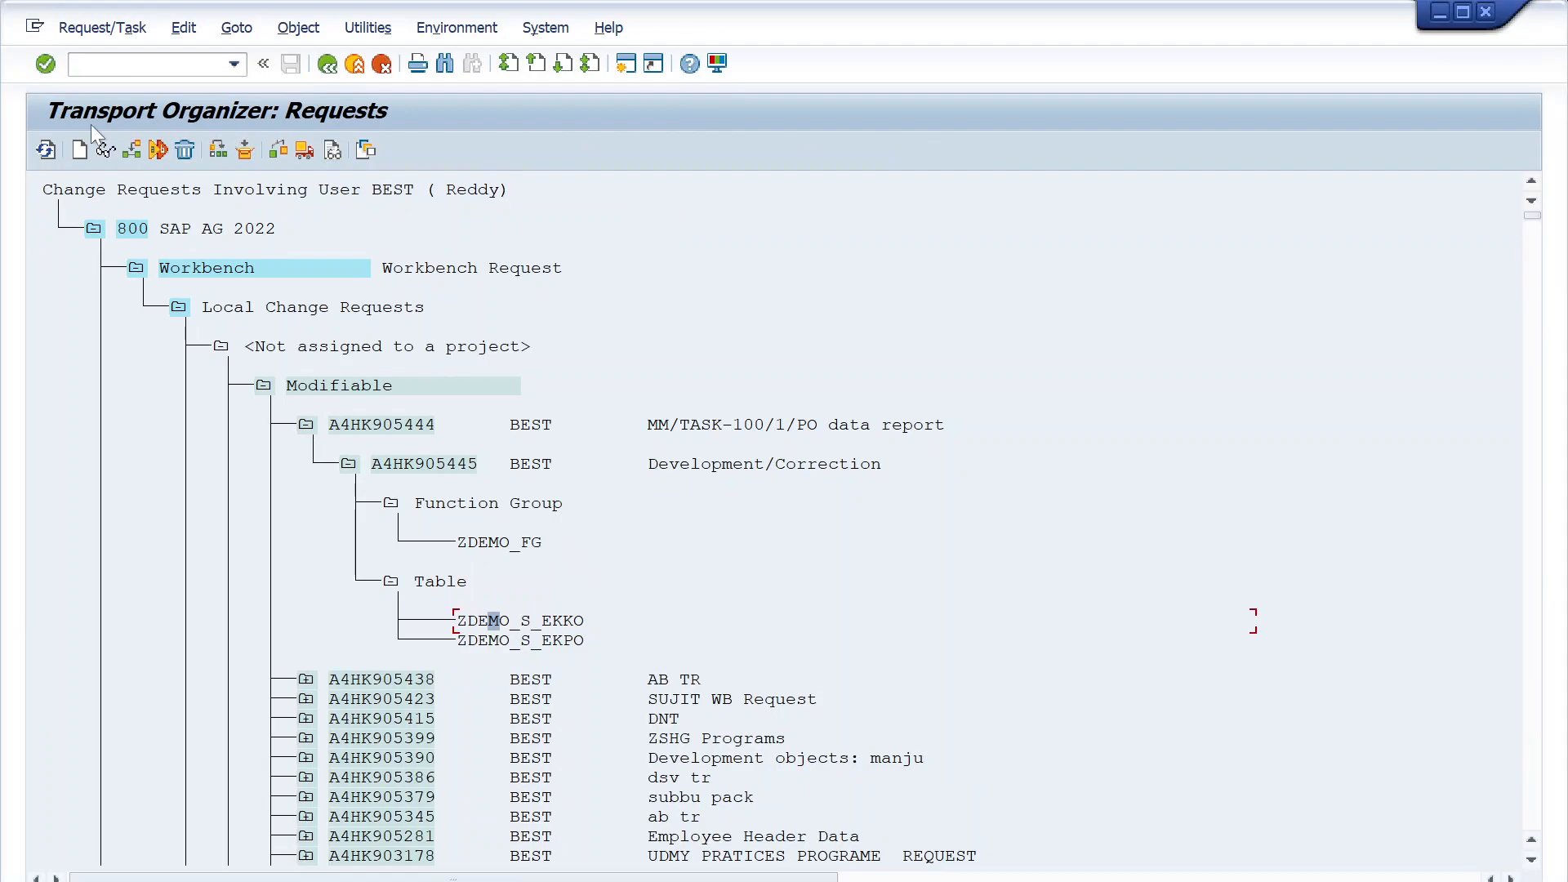
left_click(46, 149)
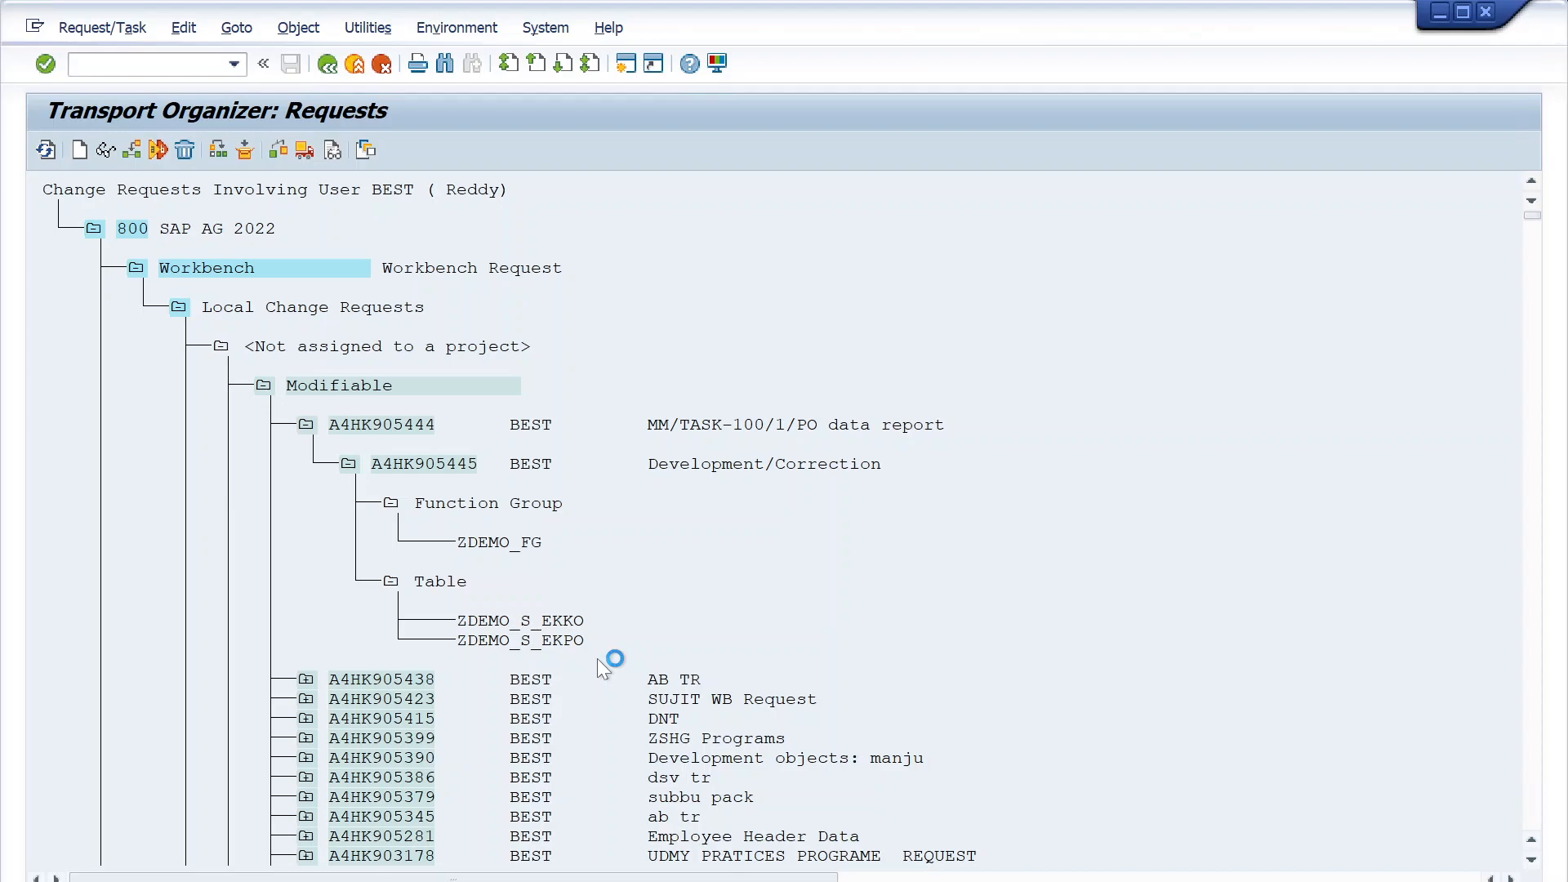
left_click(451, 881)
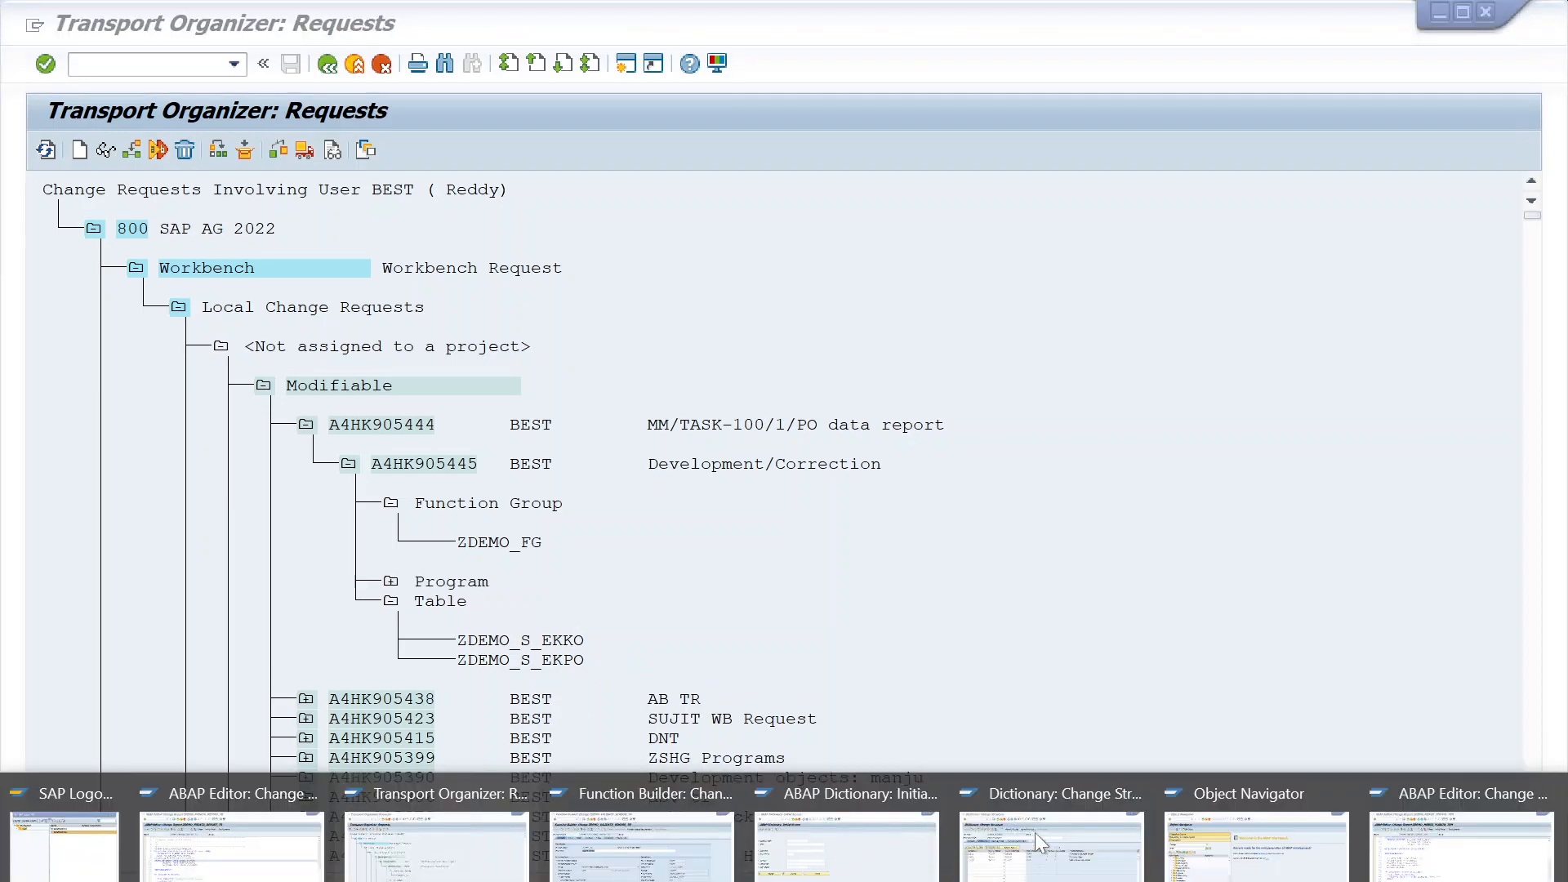
left_click(1381, 870)
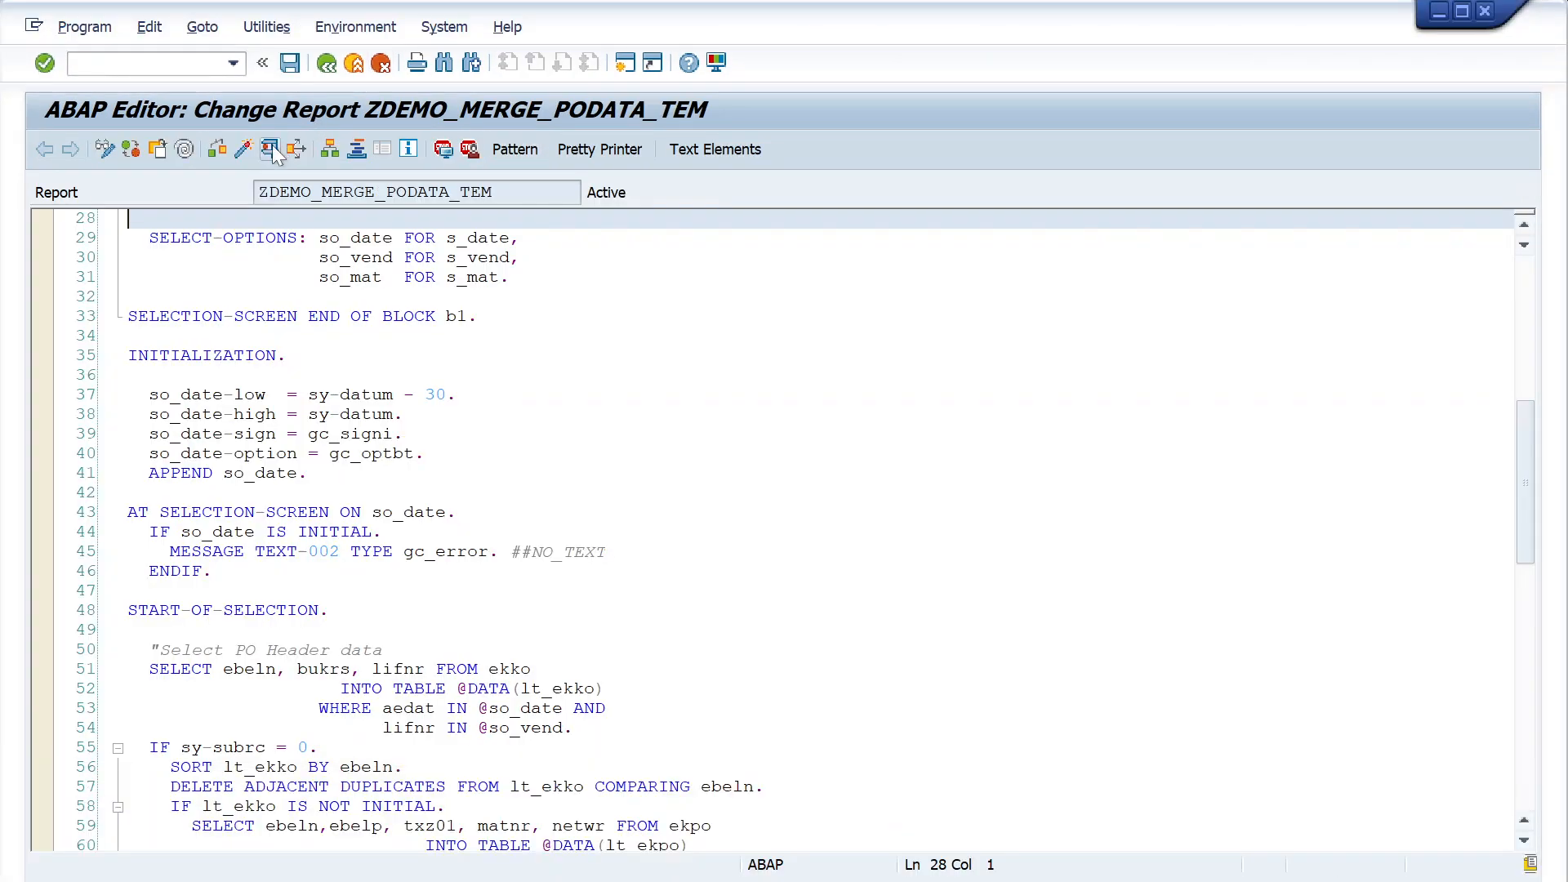
- Run the PO data report with its default created-date range, review the output's item rows and net values, and leave the report
left_click(280, 152)
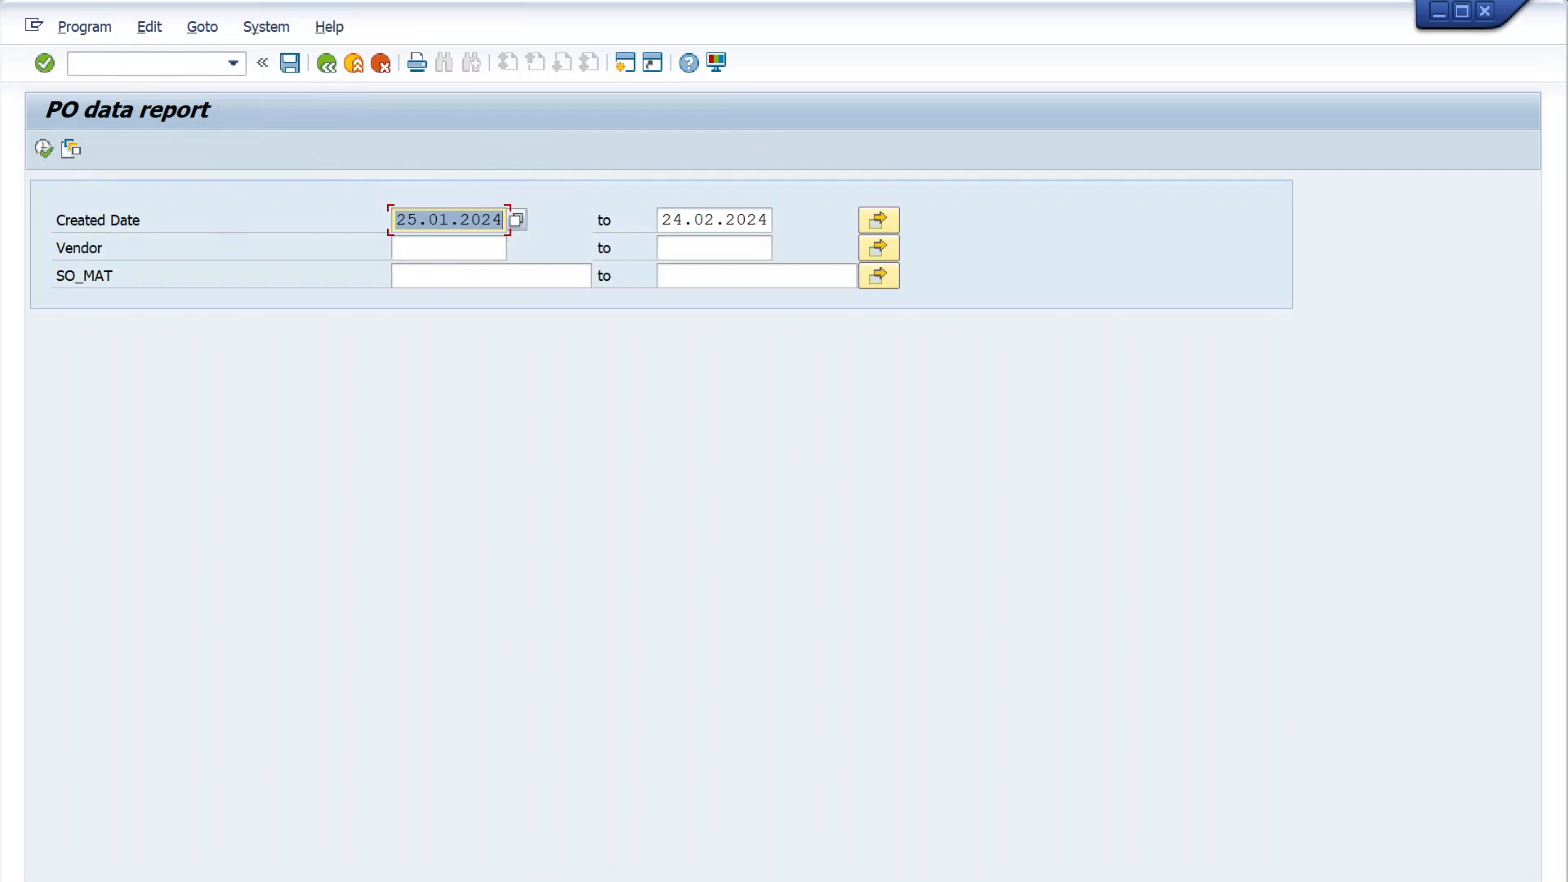
left_click(43, 148)
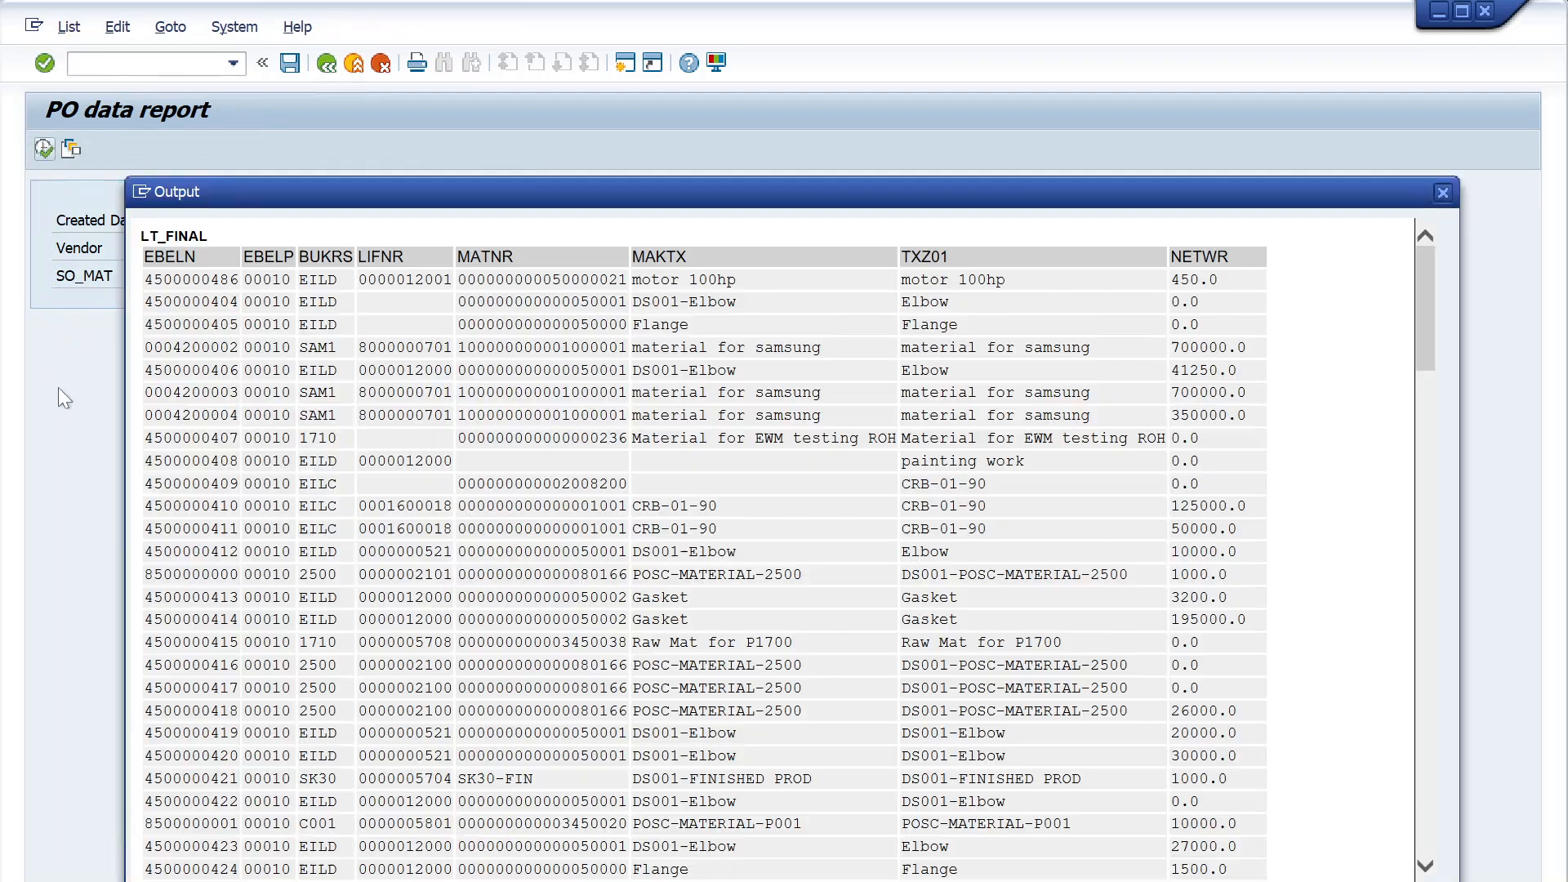
scroll(884, 541, "down", 20)
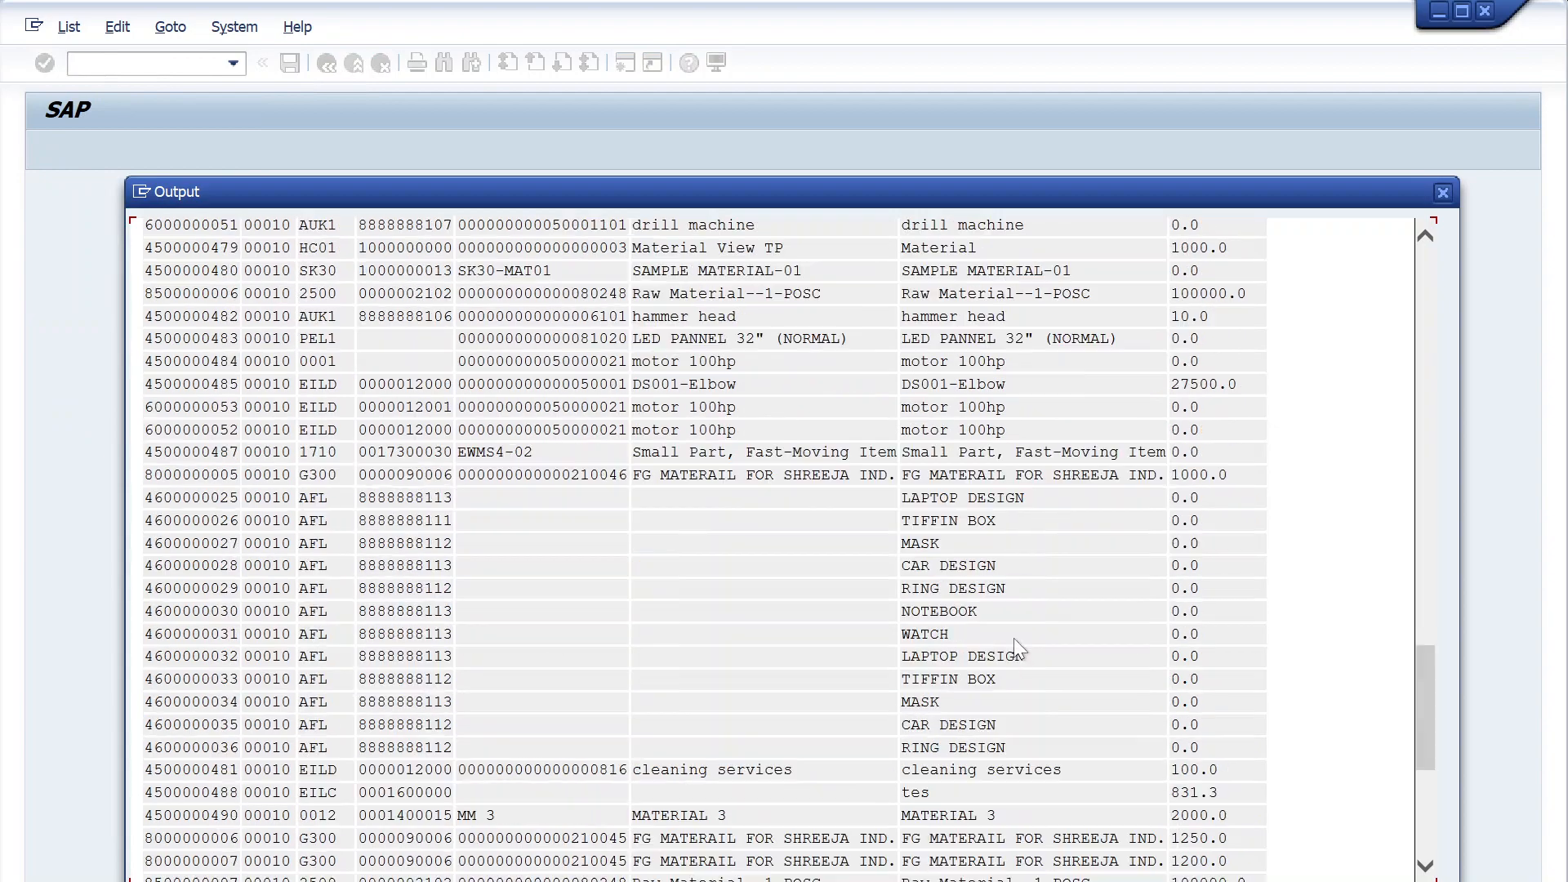
scroll(1021, 658, "up", 20)
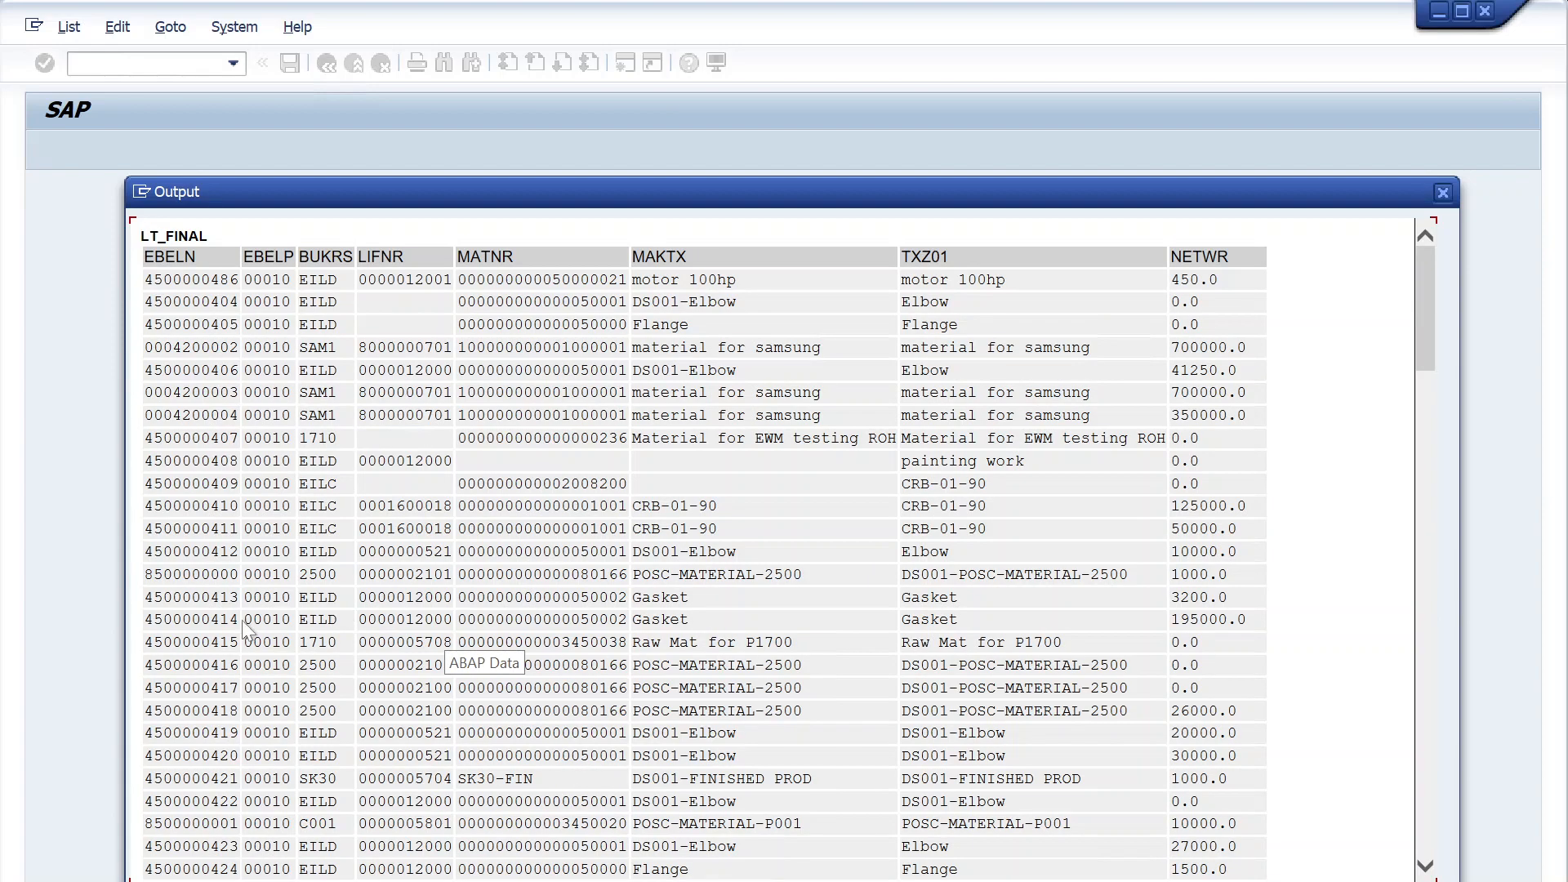
left_click_drag(163, 597, 240, 598)
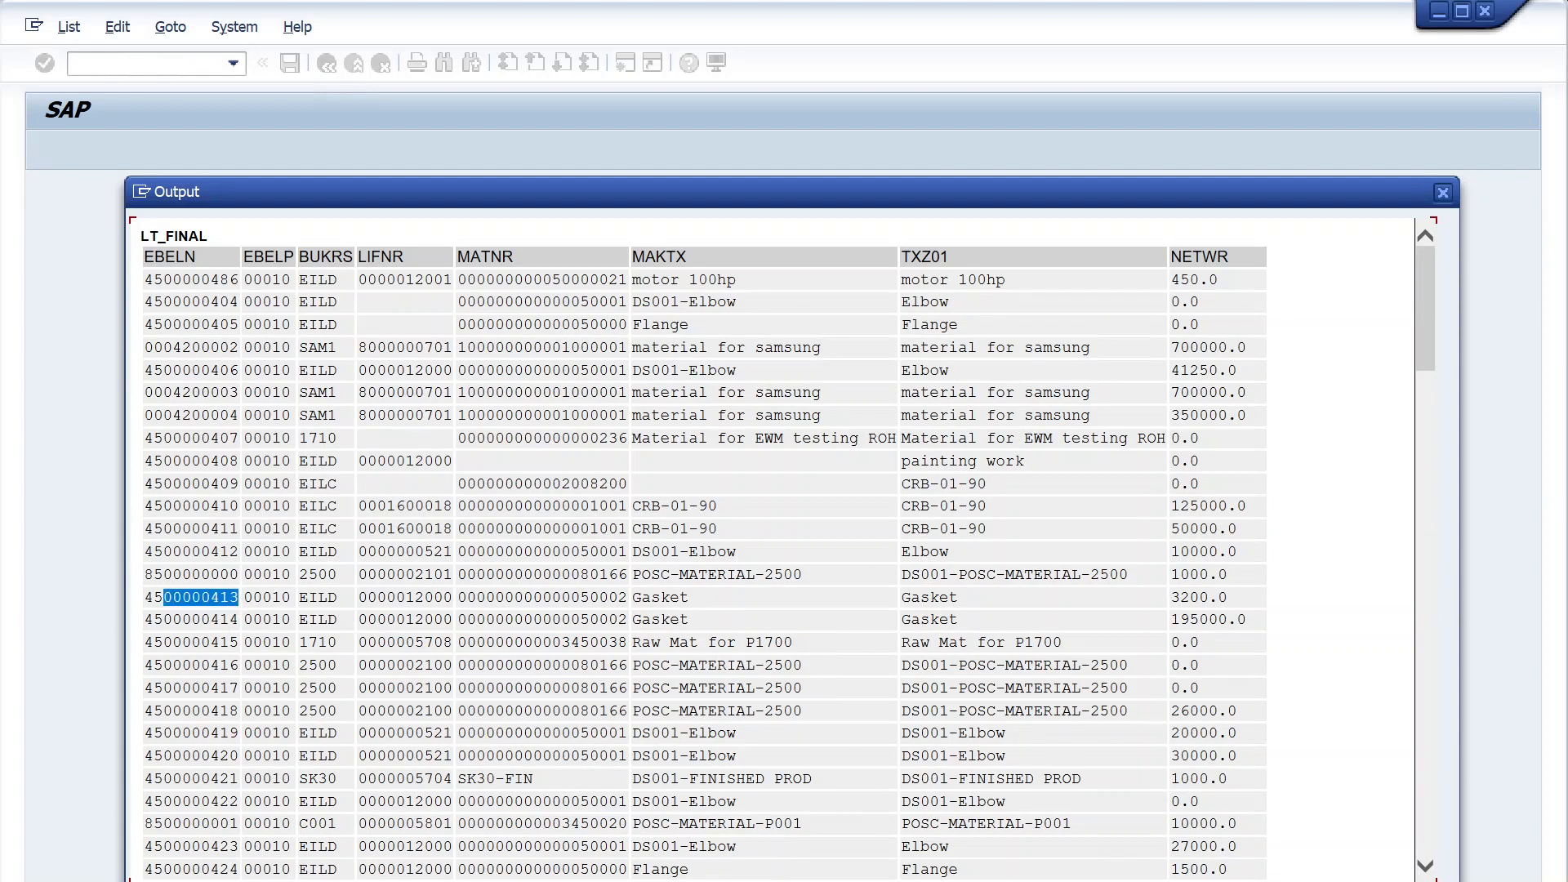
left_click(1188, 596)
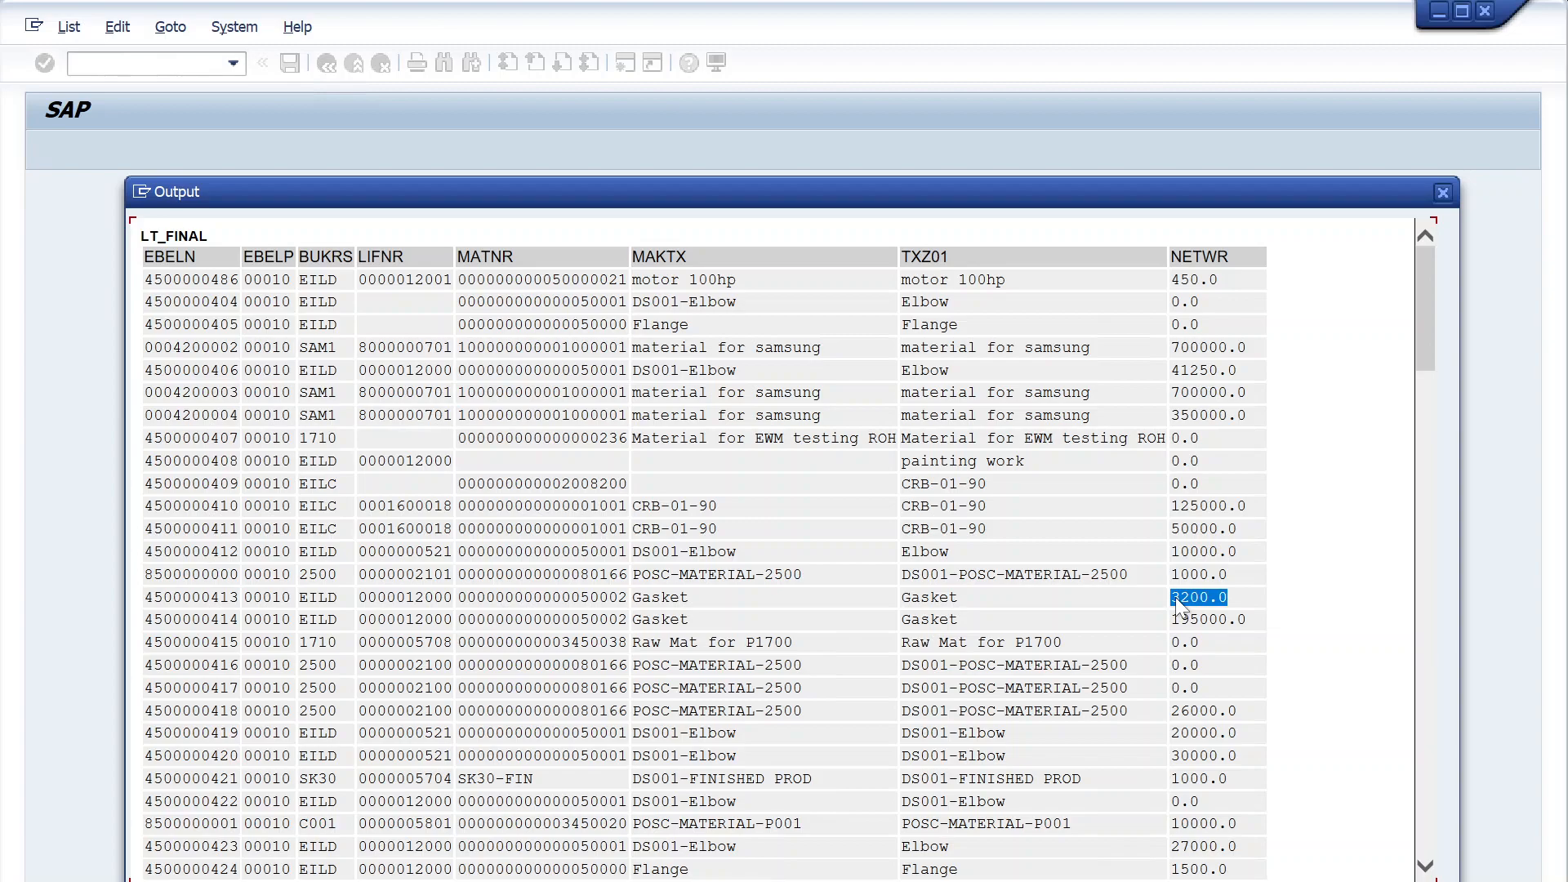
left_click_drag(1248, 619, 1160, 621)
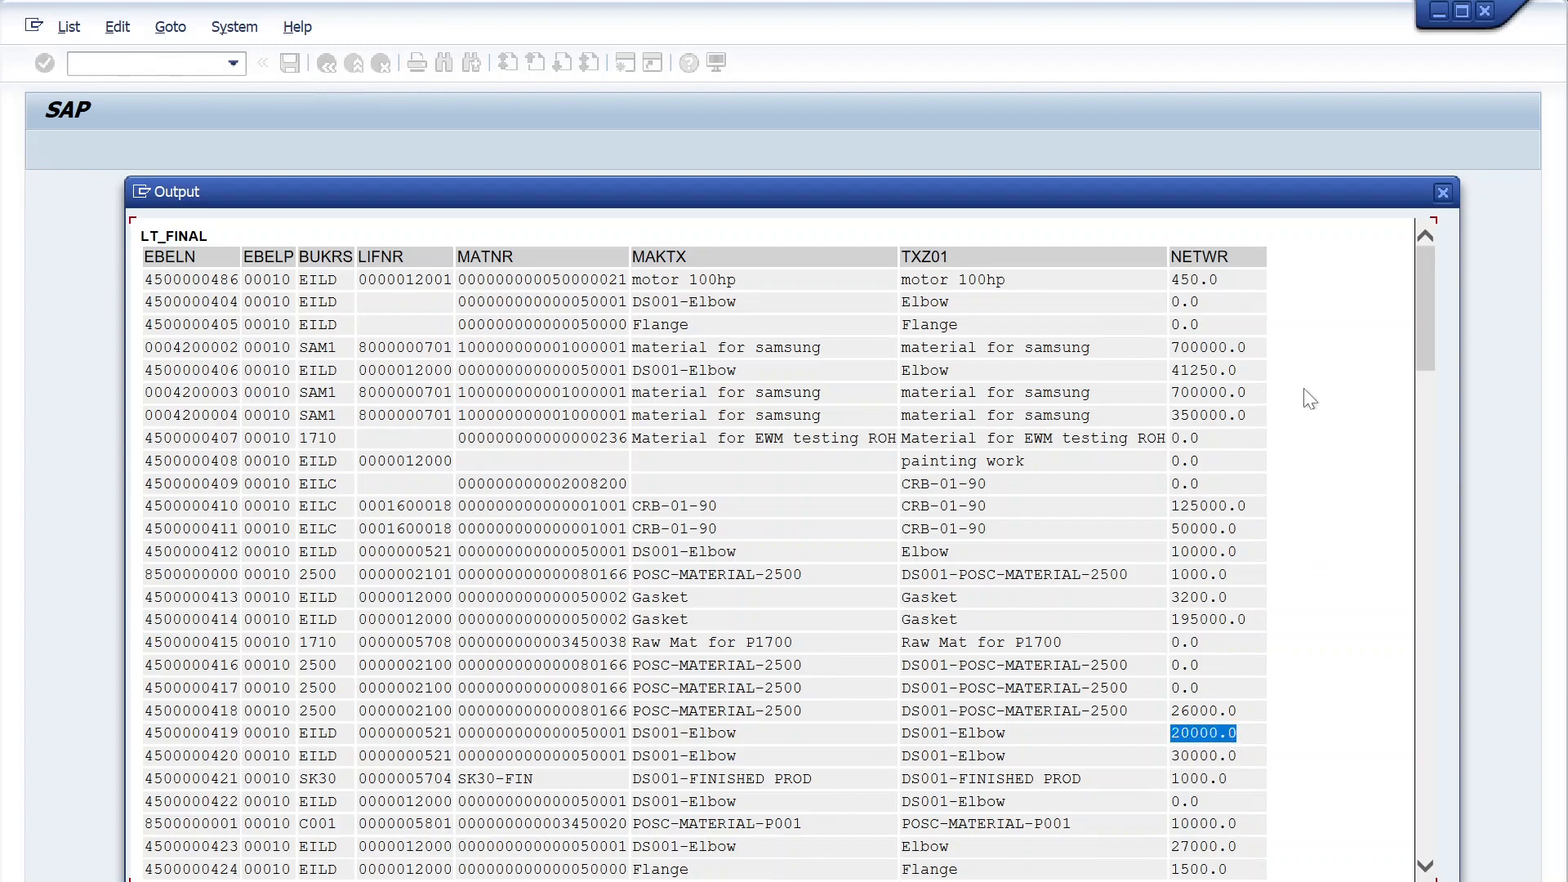
left_click(1445, 193)
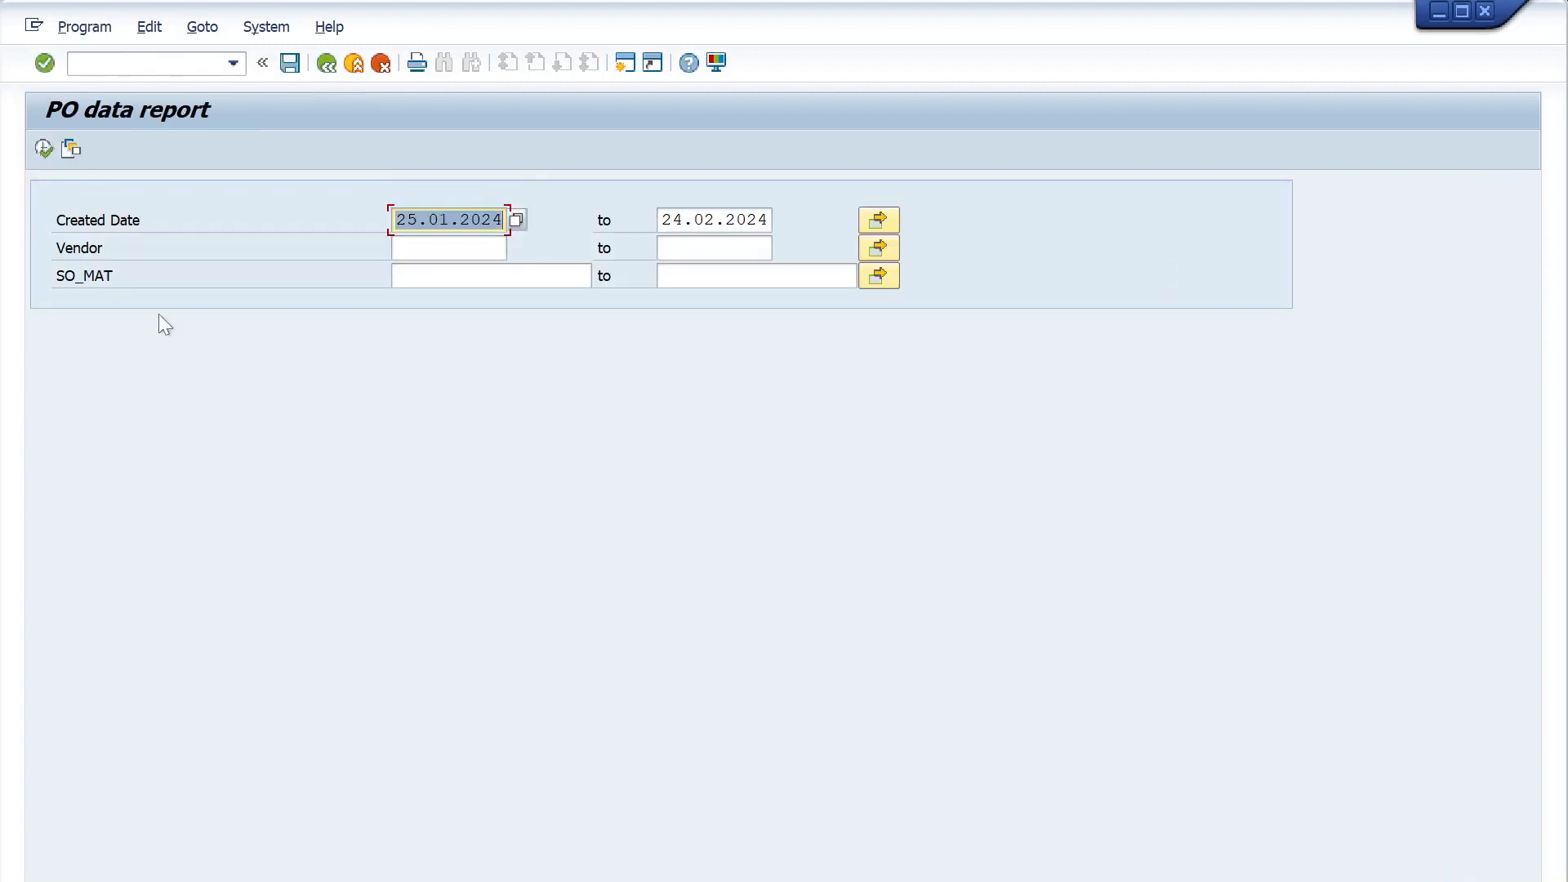
left_click(326, 69)
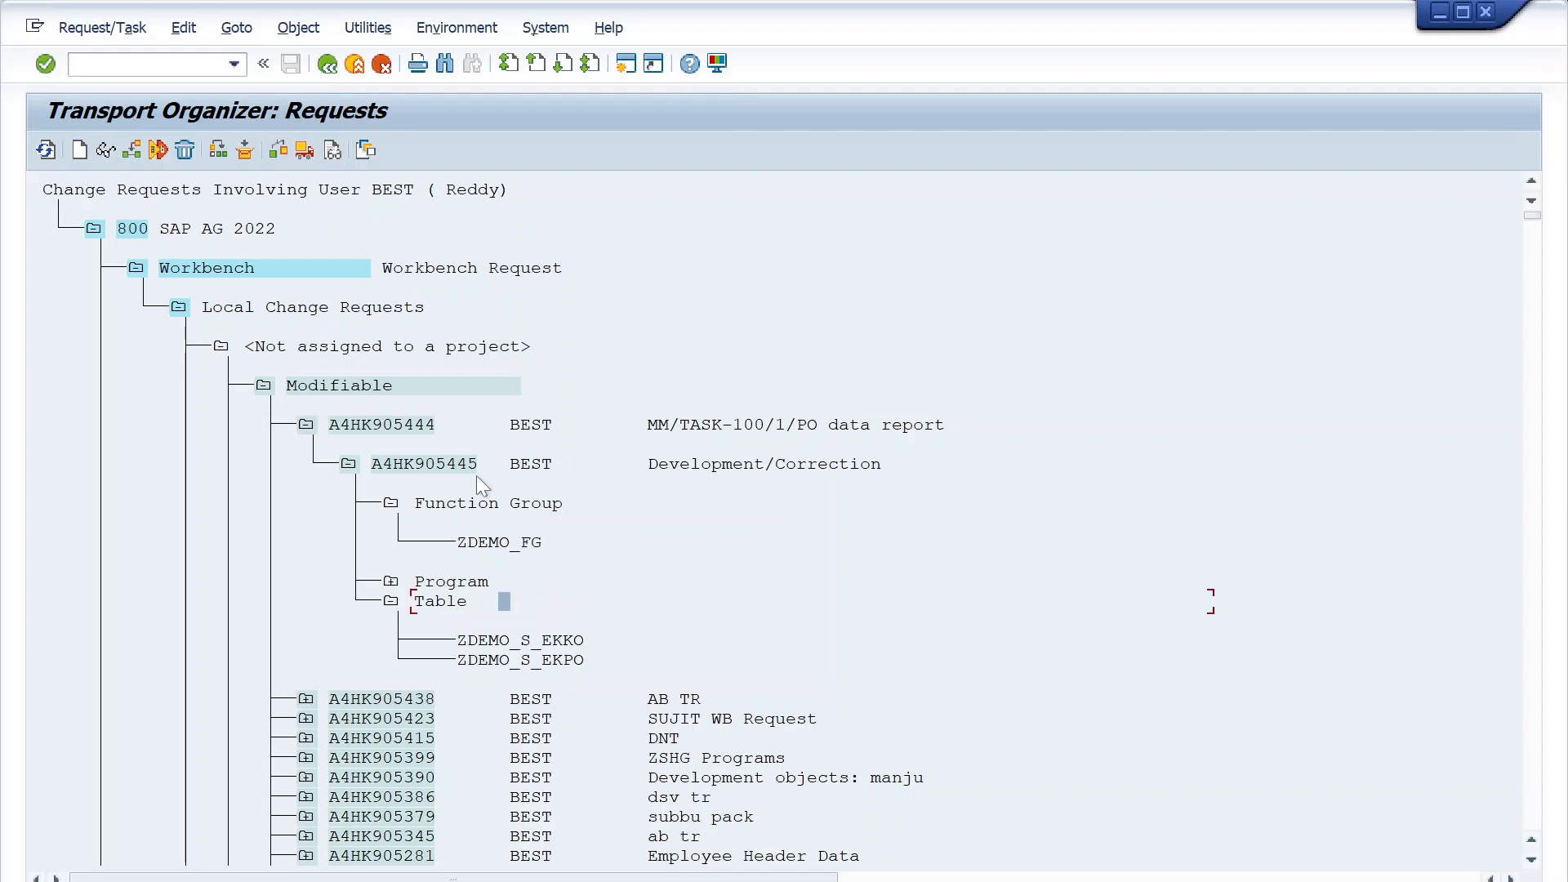
- Restart the Transport Organizer with transaction SE09 and display the customizing and workbench requests
left_click(325, 66)
left_click(155, 64)
type("/nse09")
key("Return")
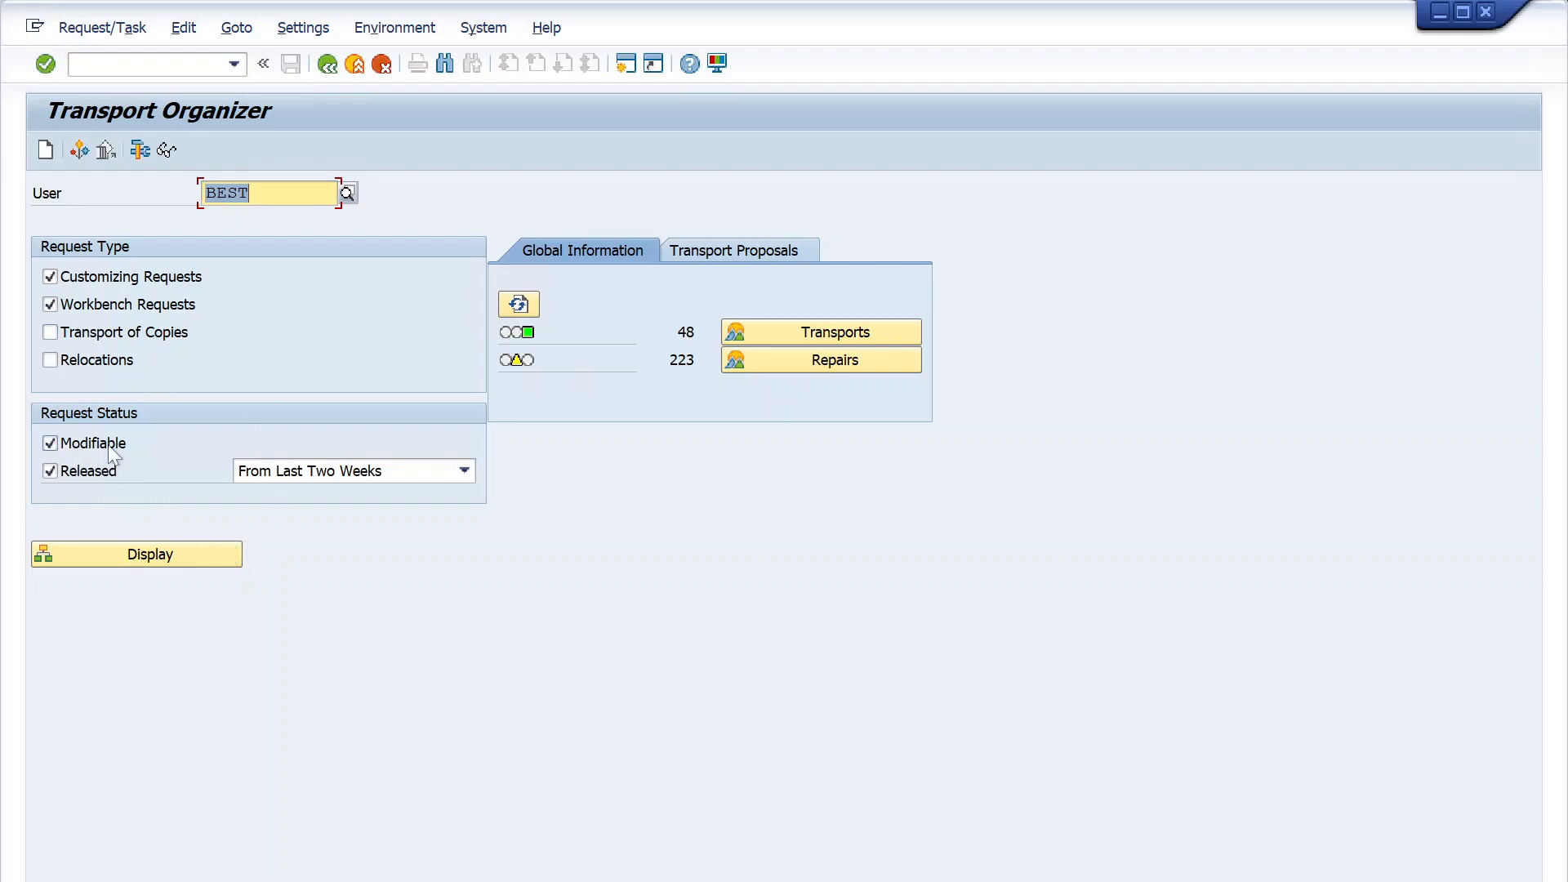
left_click(98, 558)
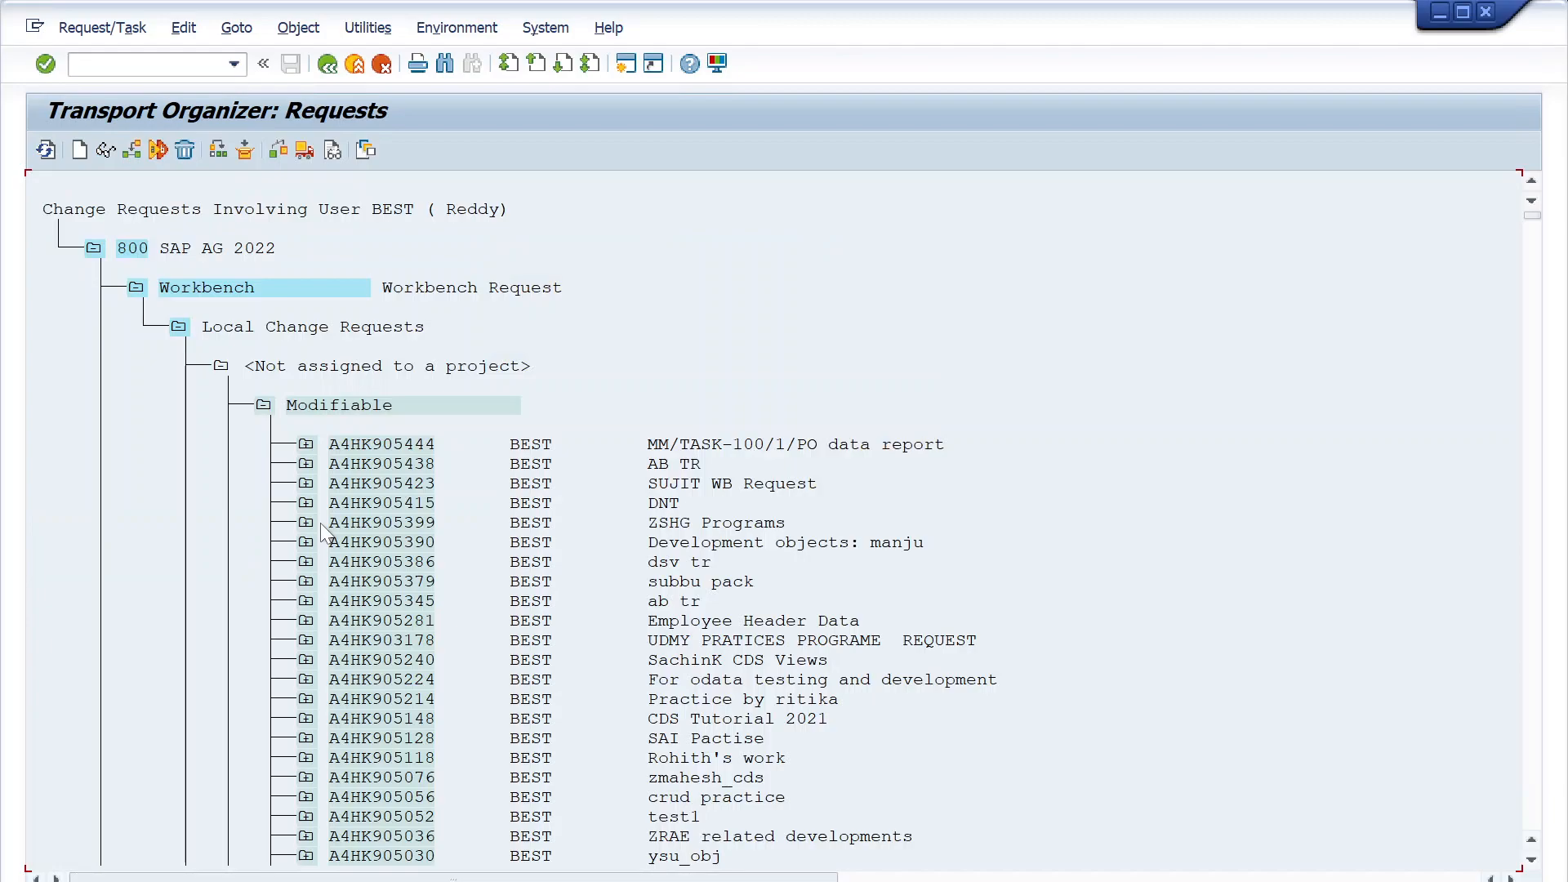
- Expand request A4HK905444 and task A4HK905445 to check the program entry ZDEMO_MERGE_PODATA_TEM
left_click(306, 446)
left_click(349, 486)
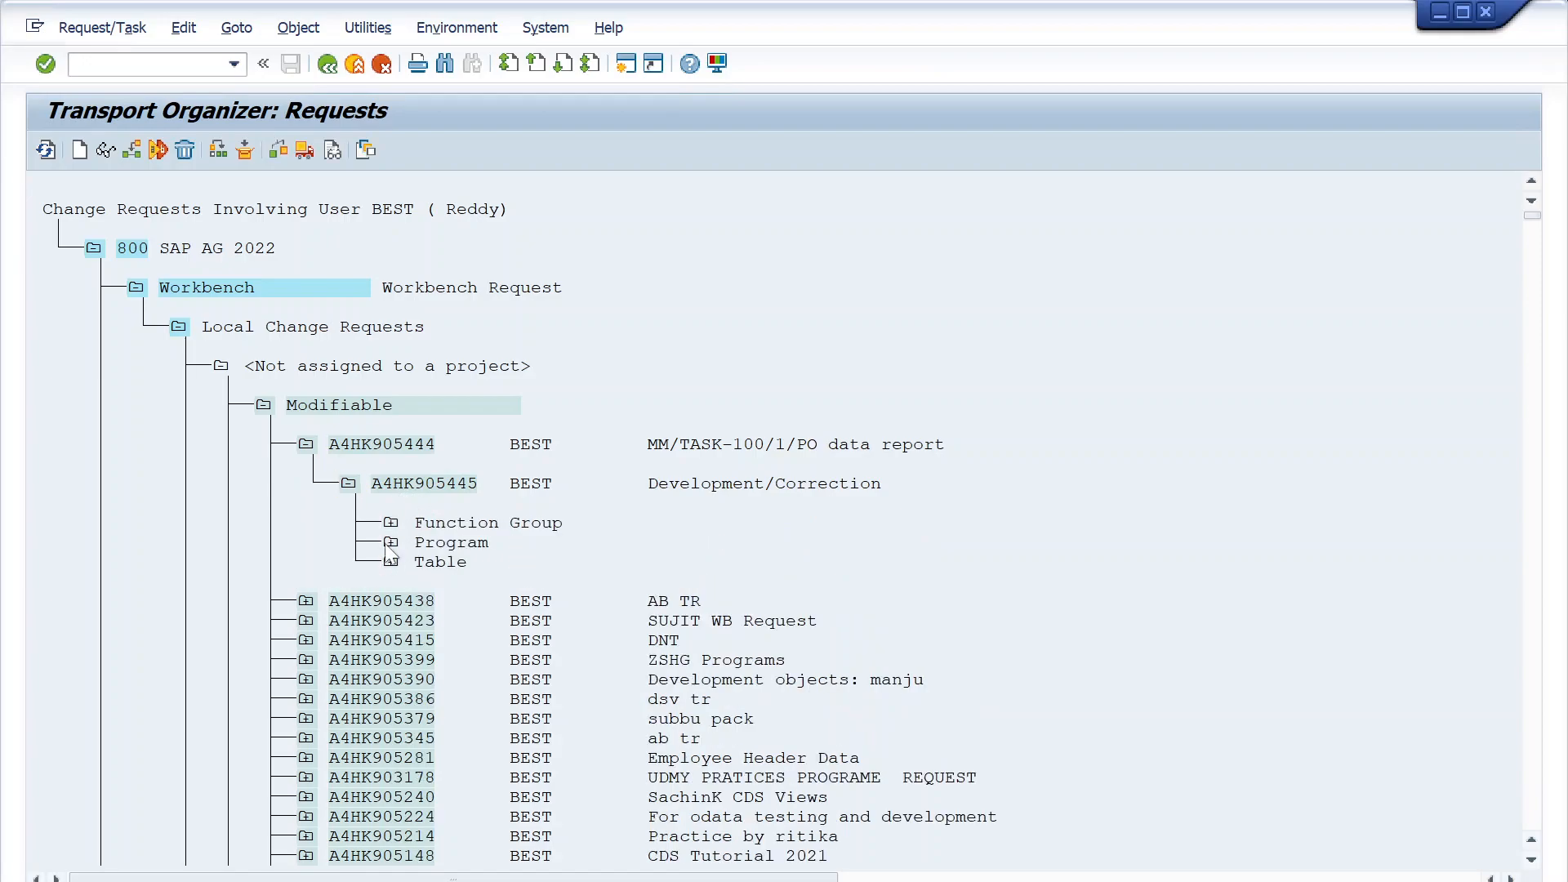
left_click(390, 543)
left_click(488, 580)
left_click(651, 581)
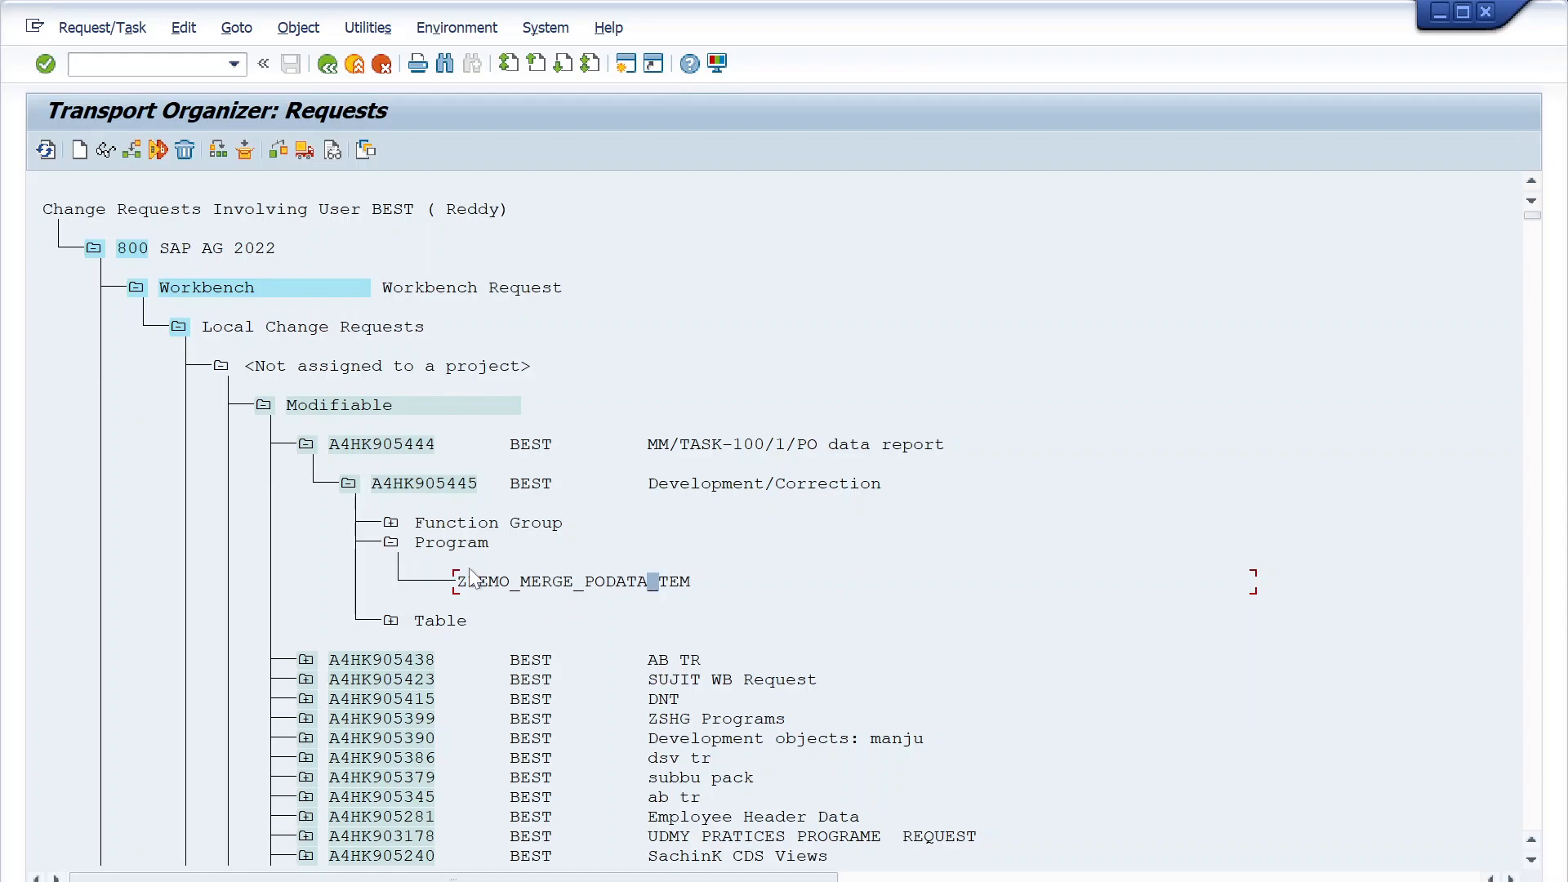
- Try to release task A4HK905445 directly, then return from the inactive objects check to the request overview
left_click(433, 484)
left_click(218, 524)
left_click(408, 482)
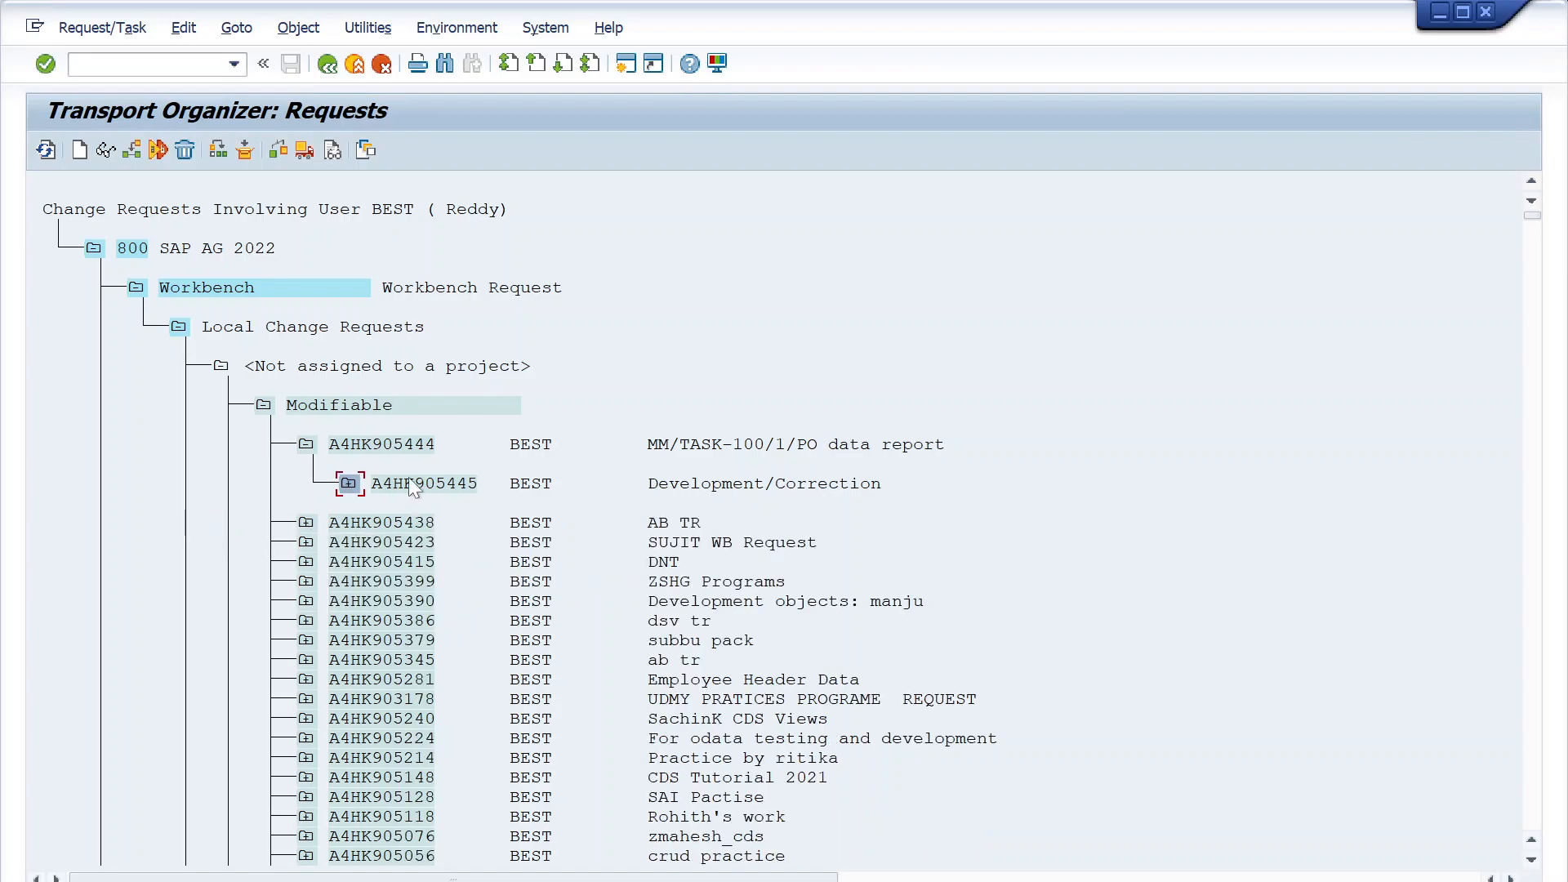
left_click(311, 151)
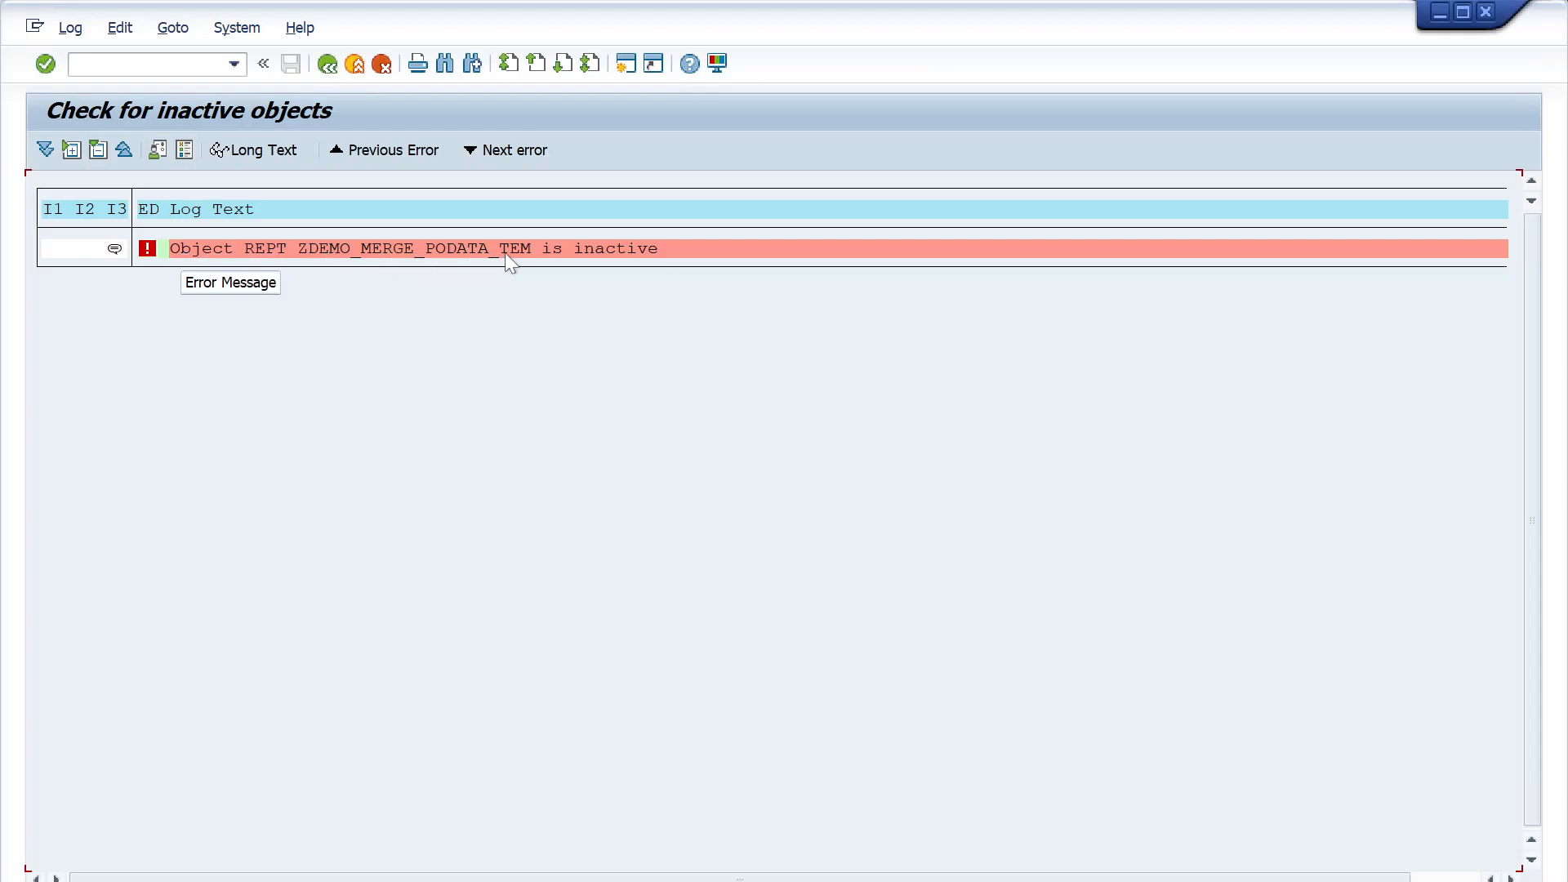
left_click(327, 64)
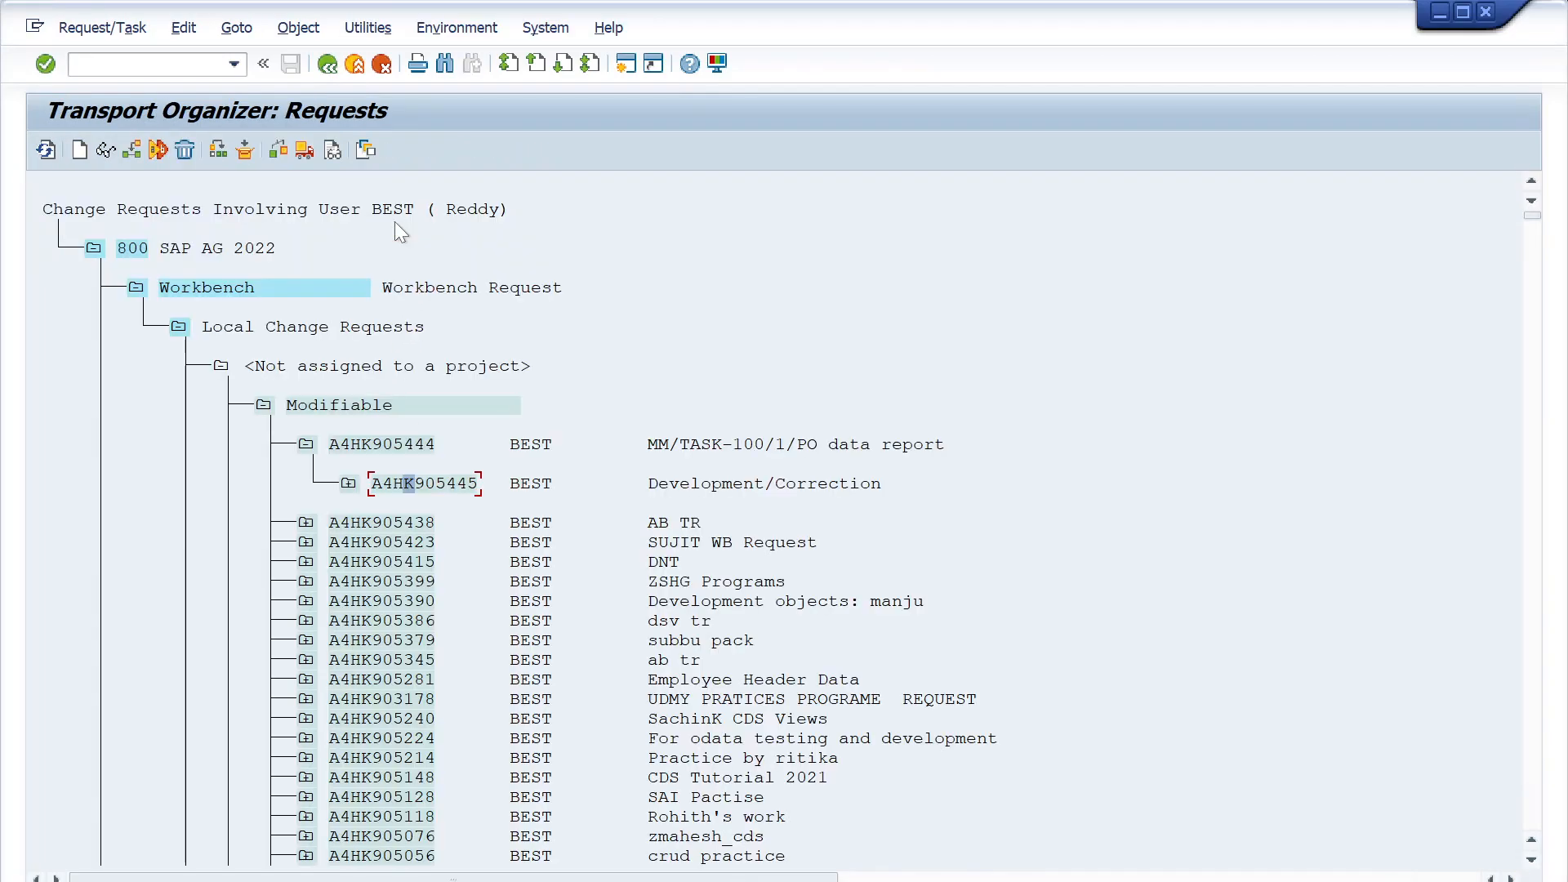
- Leave the PO data report's selection screen and reload the request list through transaction SE09
left_click(349, 484)
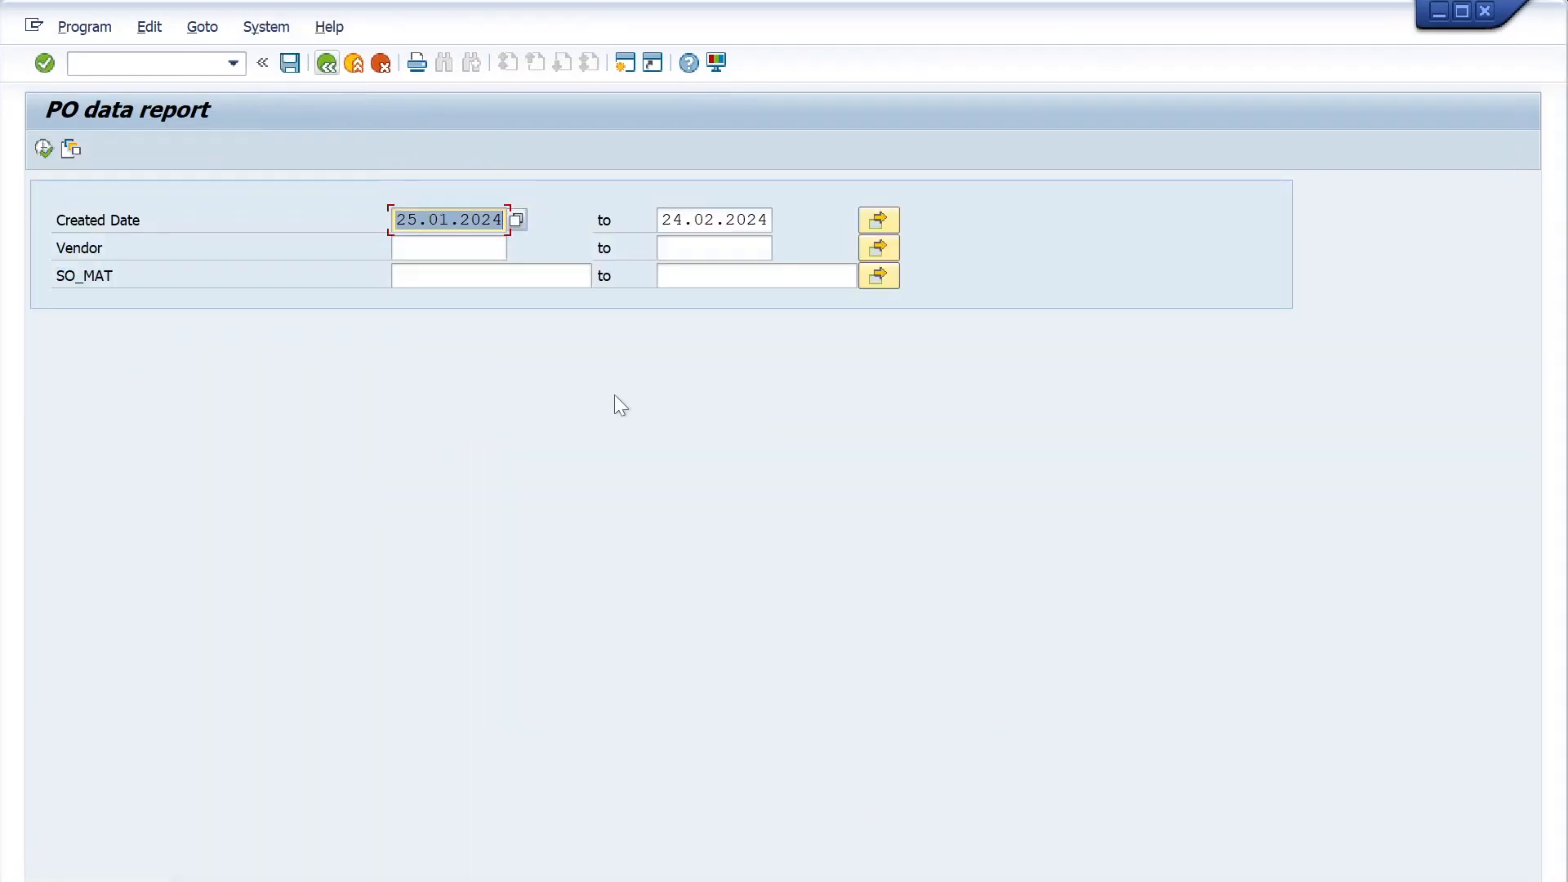
left_click(326, 63)
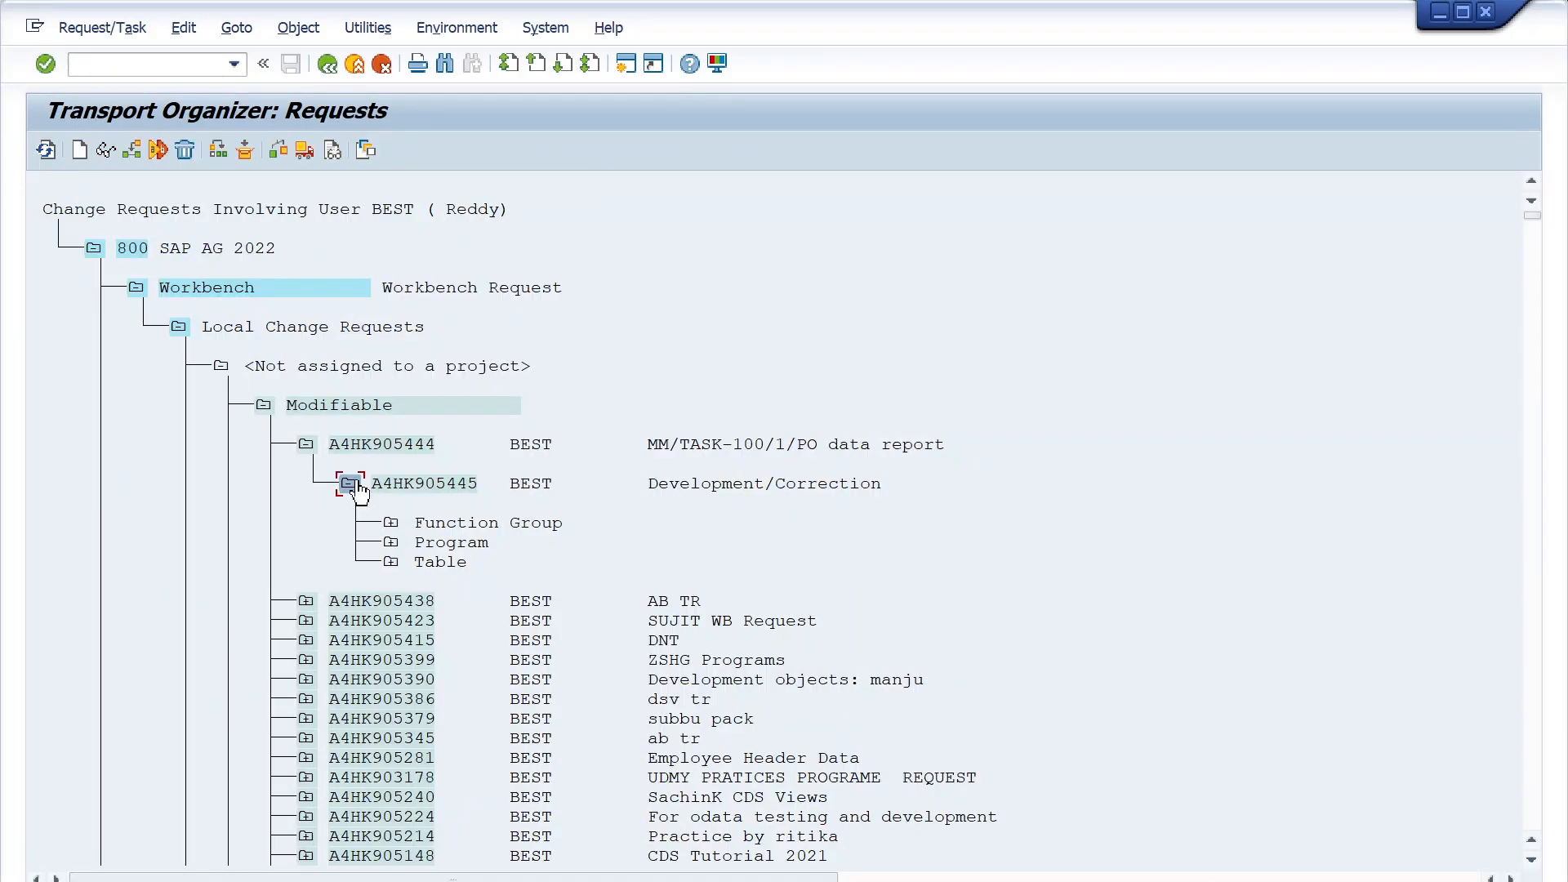
left_click(157, 63)
type("/nse09")
key("Return")
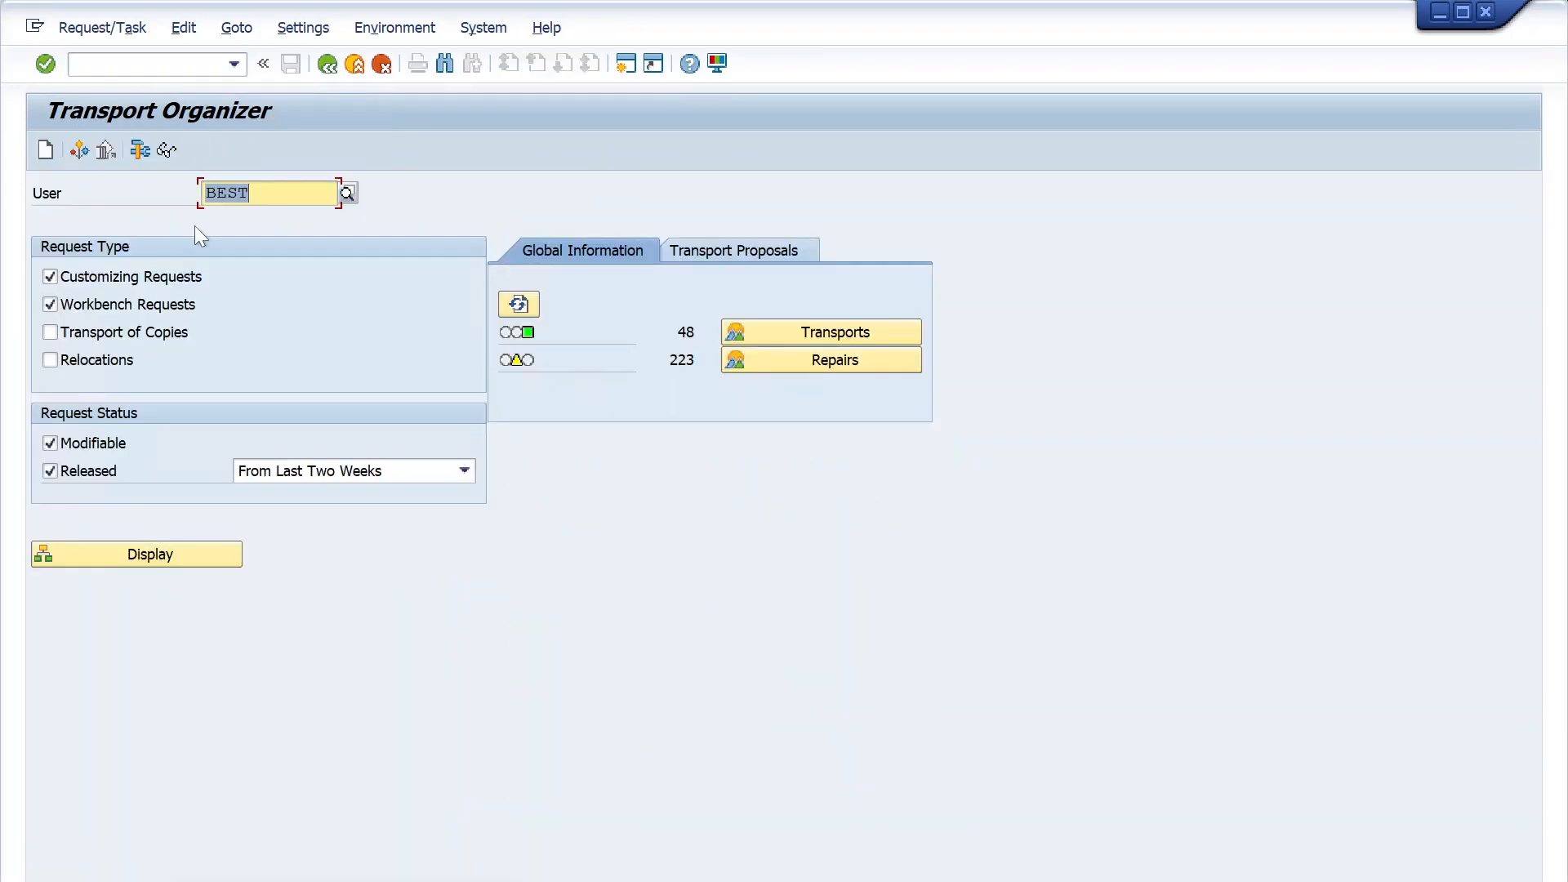
left_click(123, 549)
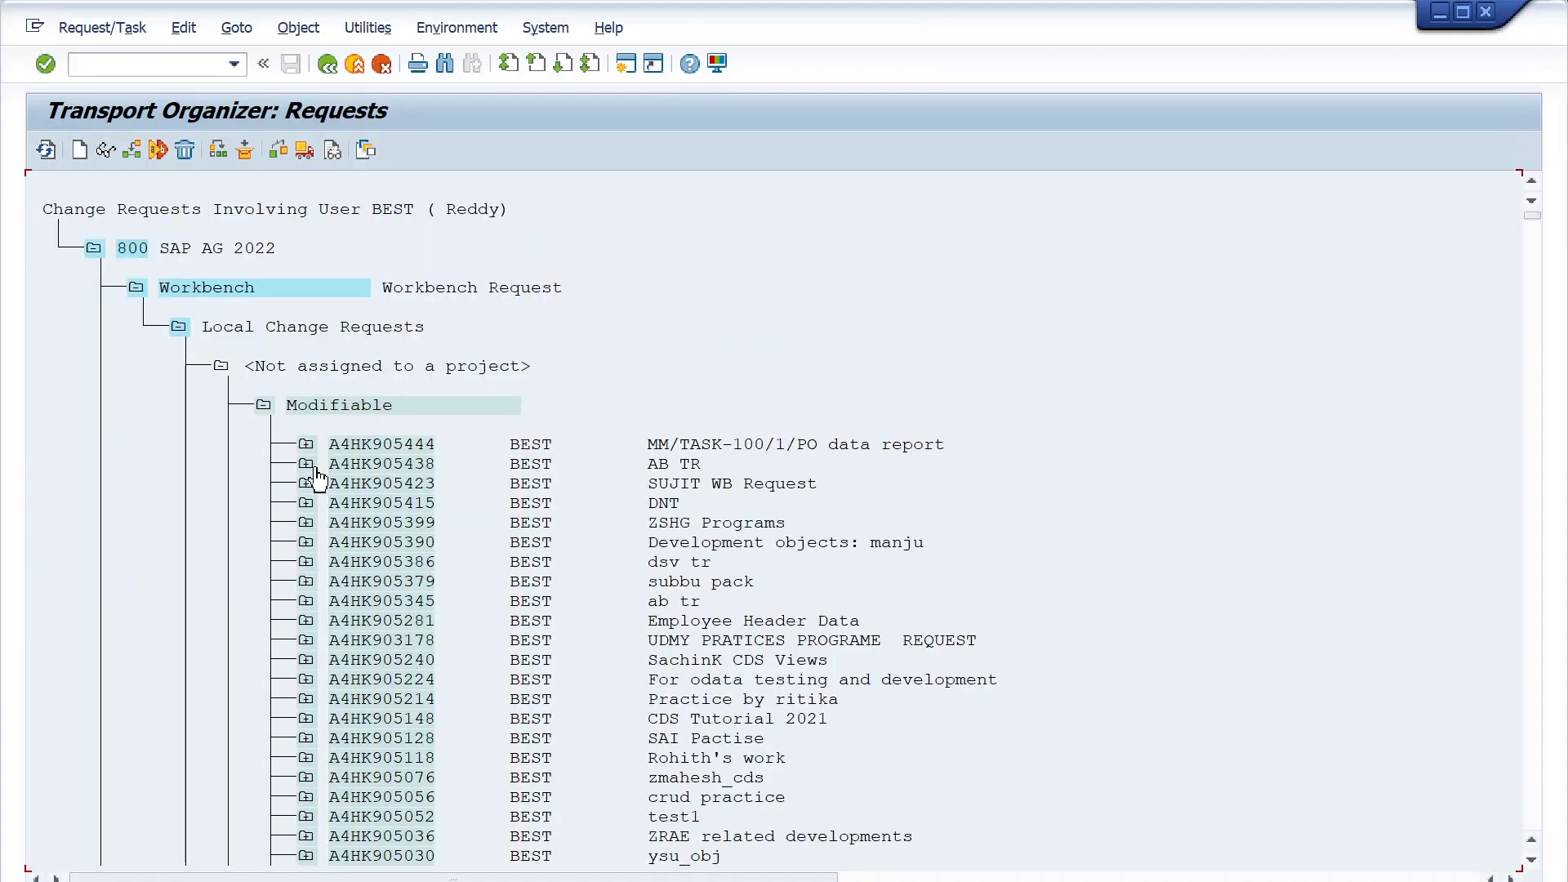
- Open program ZDEMO_MERGE_PODATA_TEM from task A4HK905445's object list to check its status, and return to the requests
left_click(304, 446)
left_click(349, 483)
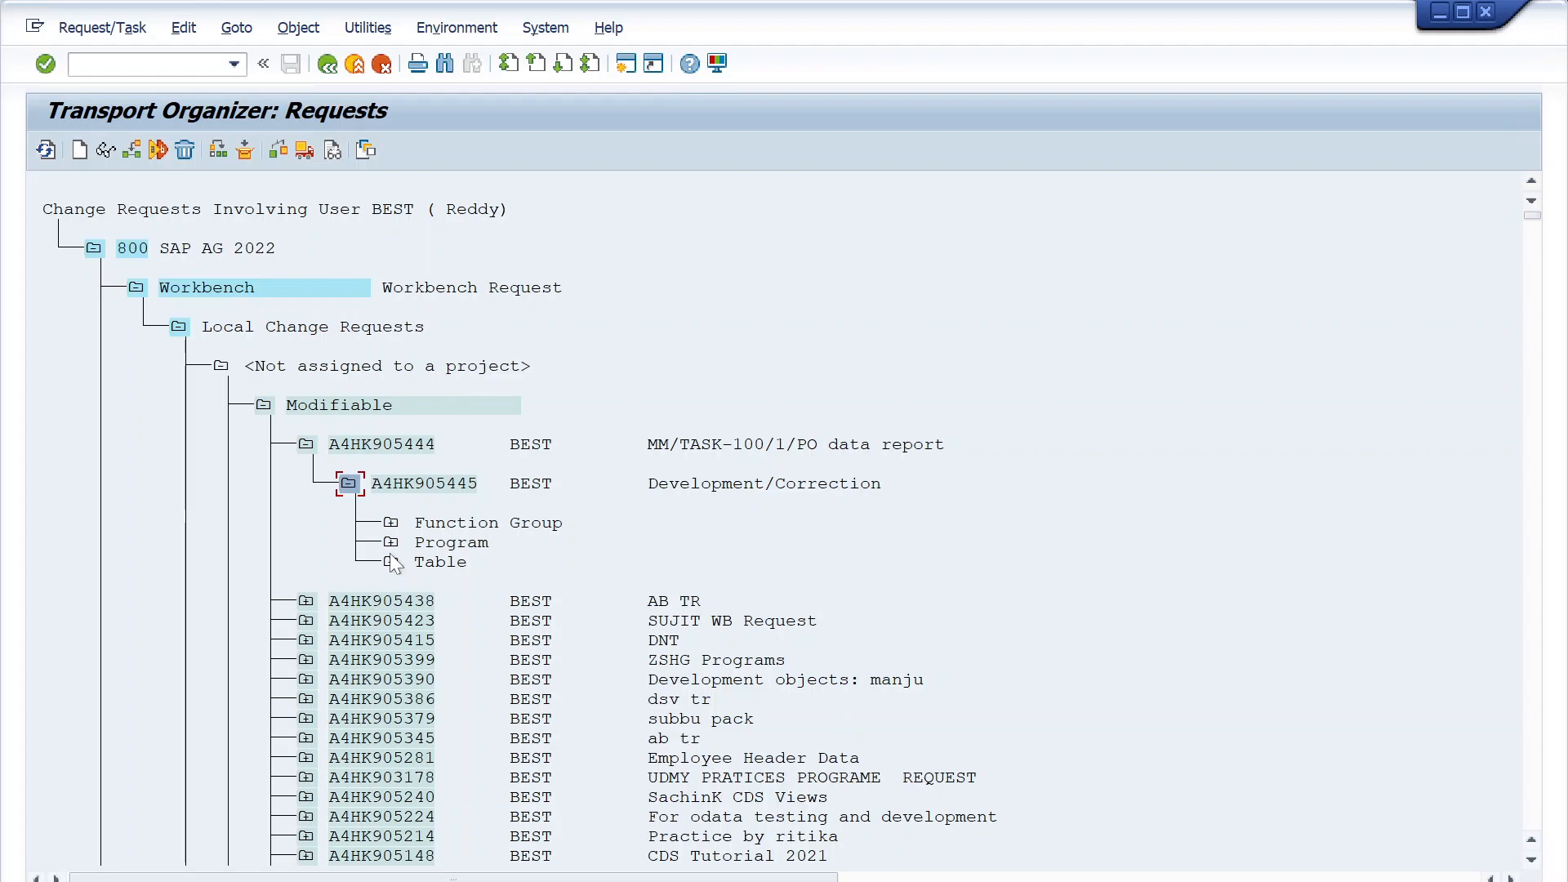
left_click(391, 544)
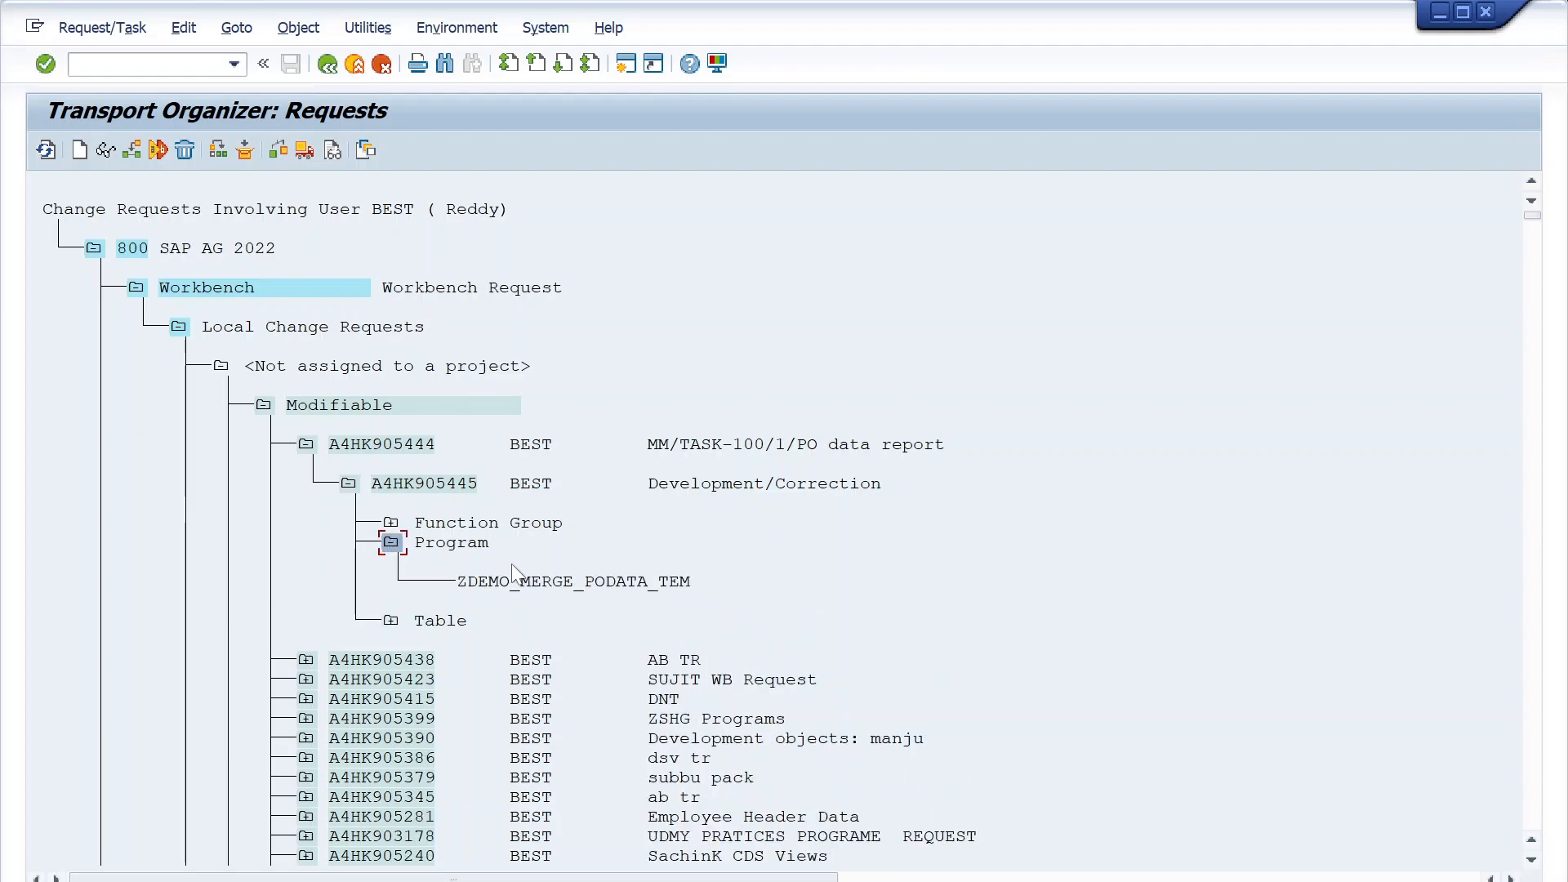
double_click(548, 582)
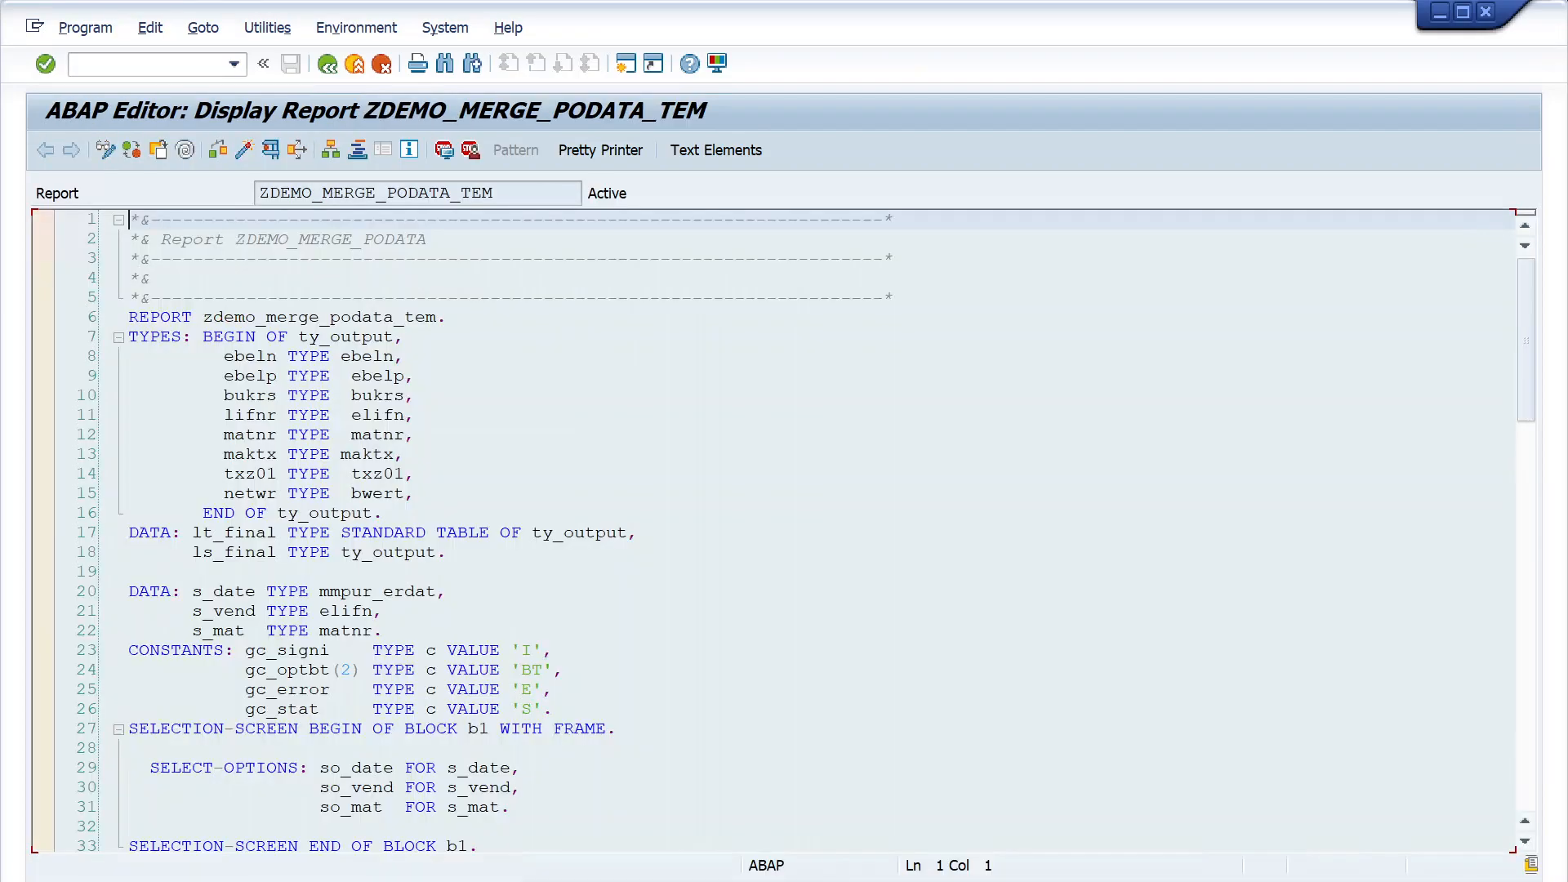
left_click(327, 67)
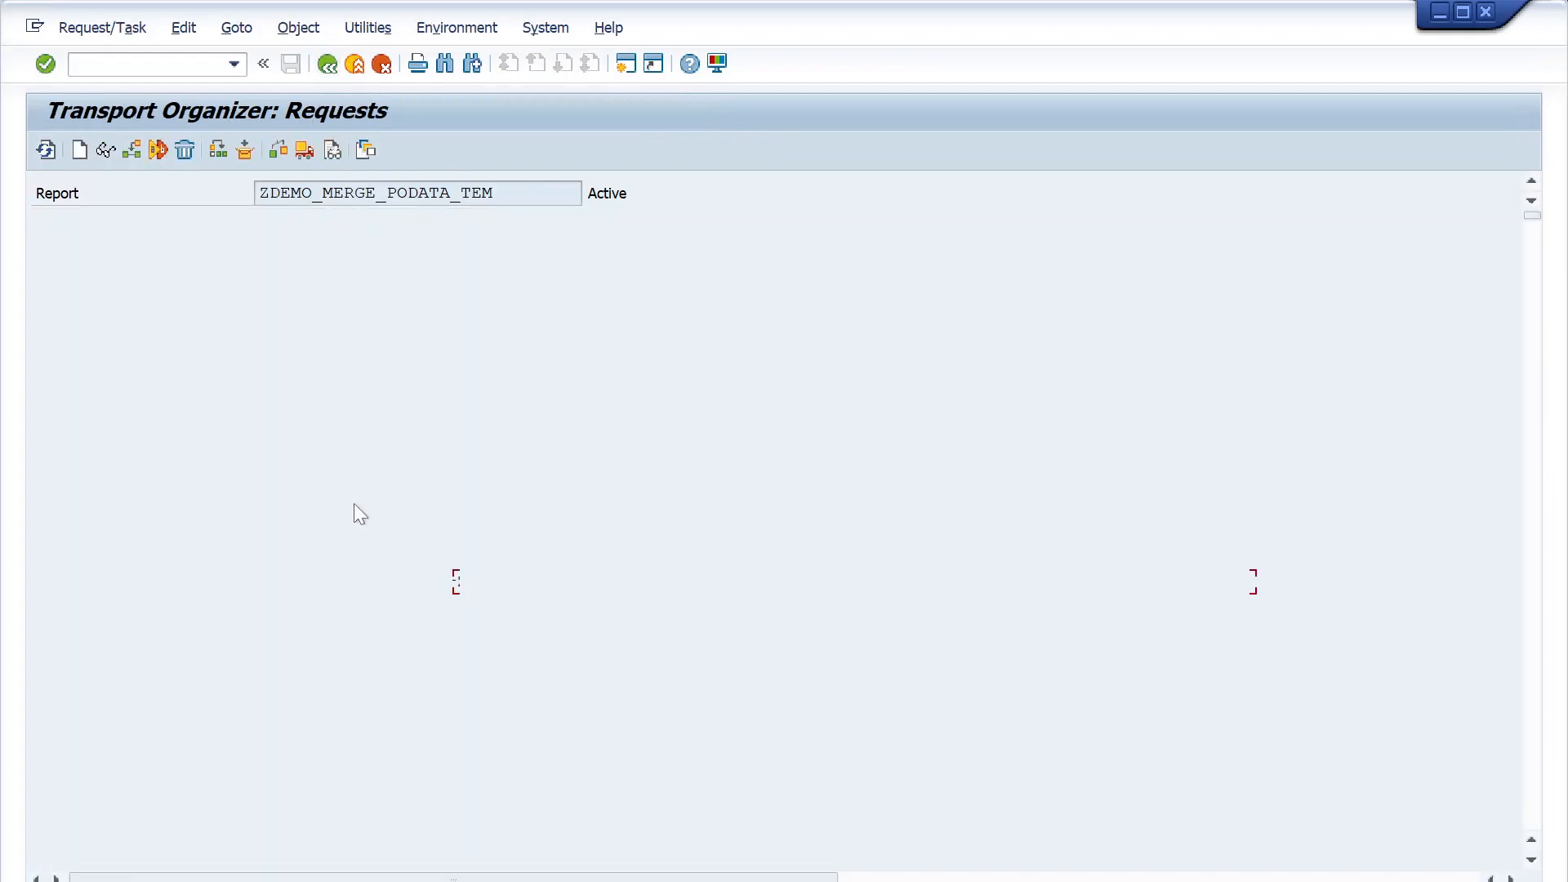
- Simulate the release of task A4HK905445 to check it for errors
left_click(349, 487)
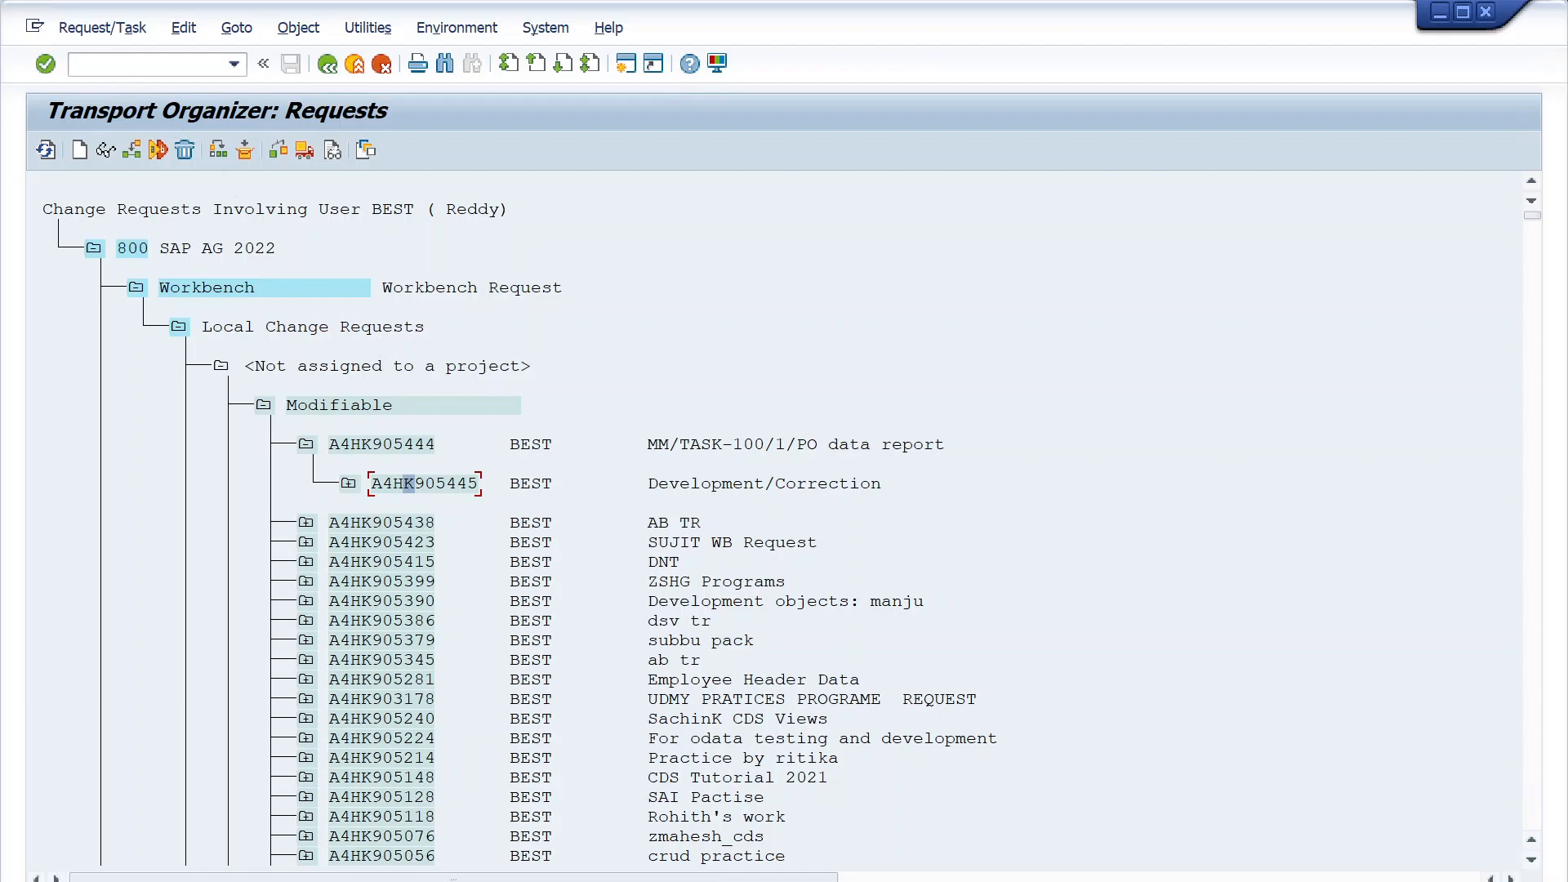
left_click(111, 33)
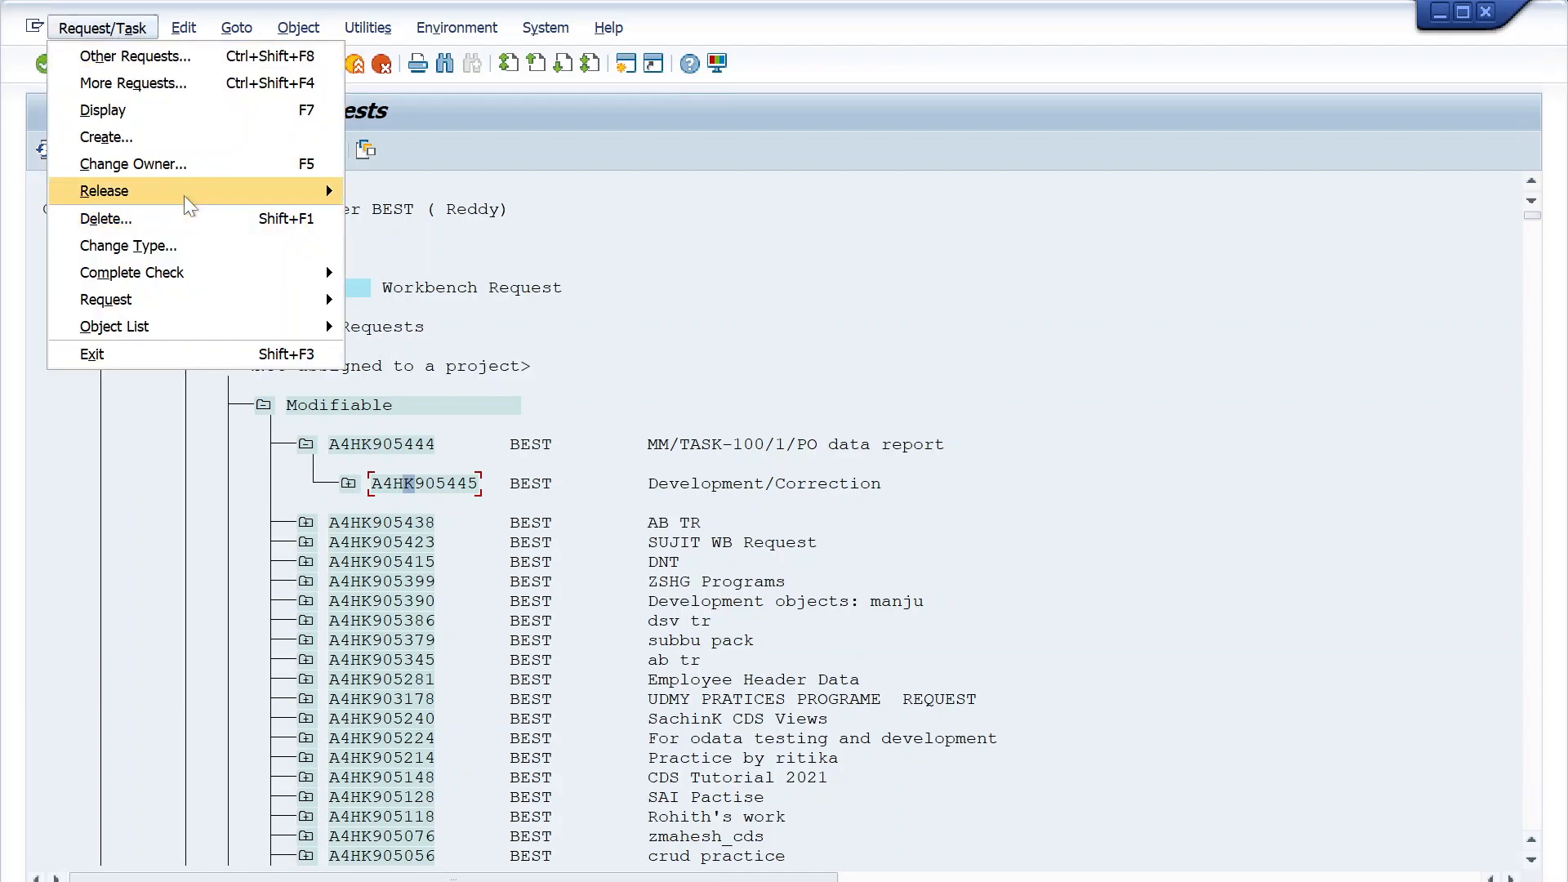
mouse_move(187, 282)
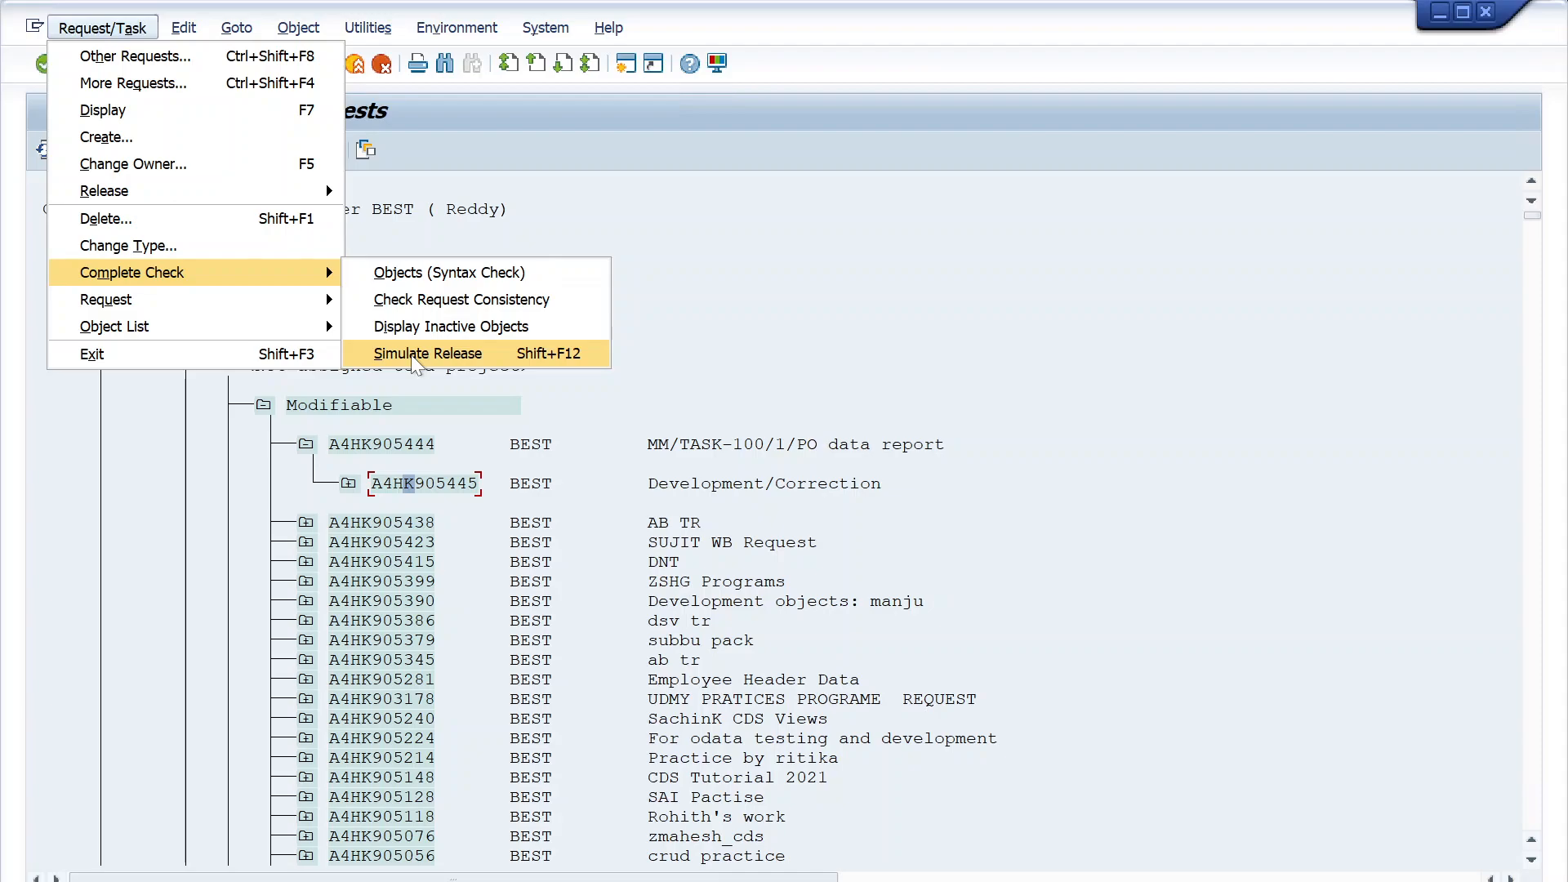
left_click(411, 356)
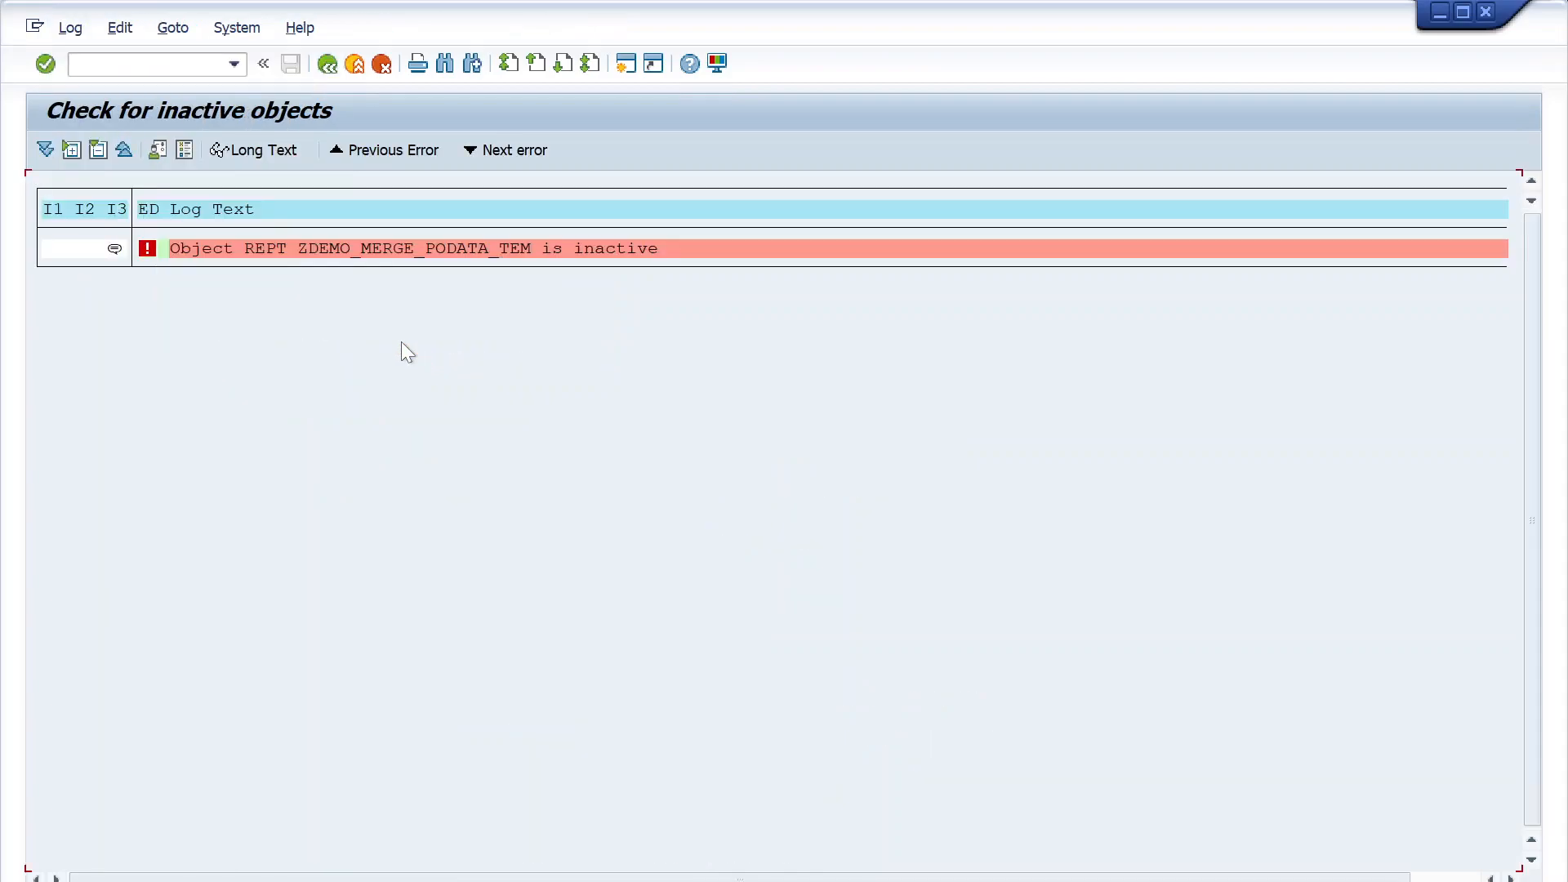
- Read the long text of the inactive object message and copy the program name ZDEMO_MERGE_PODATA_TEM from it
double_click(484, 256)
left_click(186, 445)
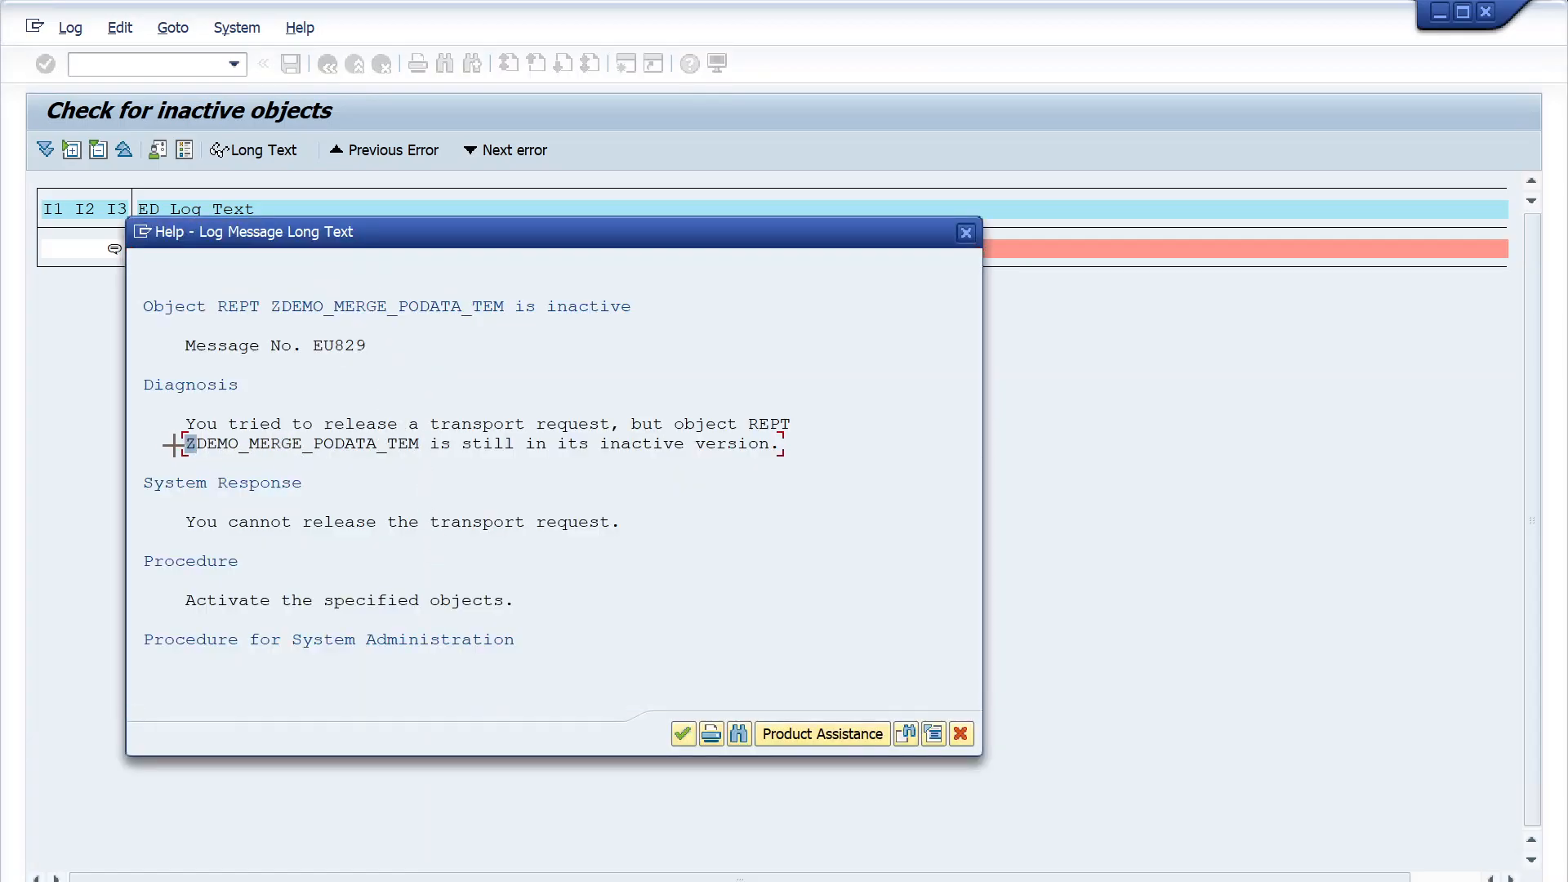
left_click_drag(187, 445, 432, 443)
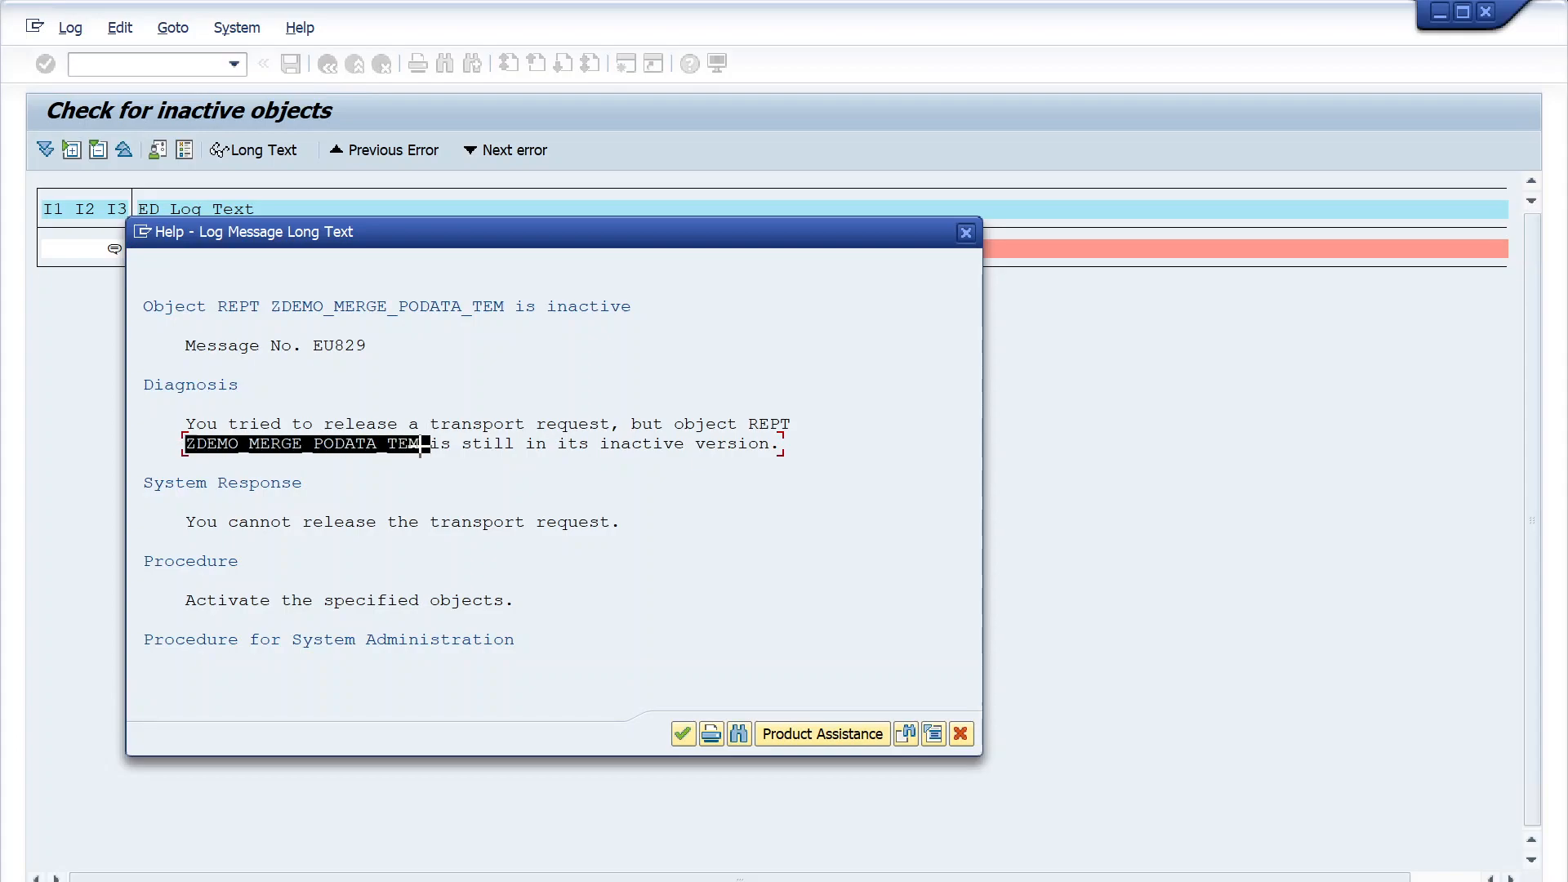
key("ctrl+c")
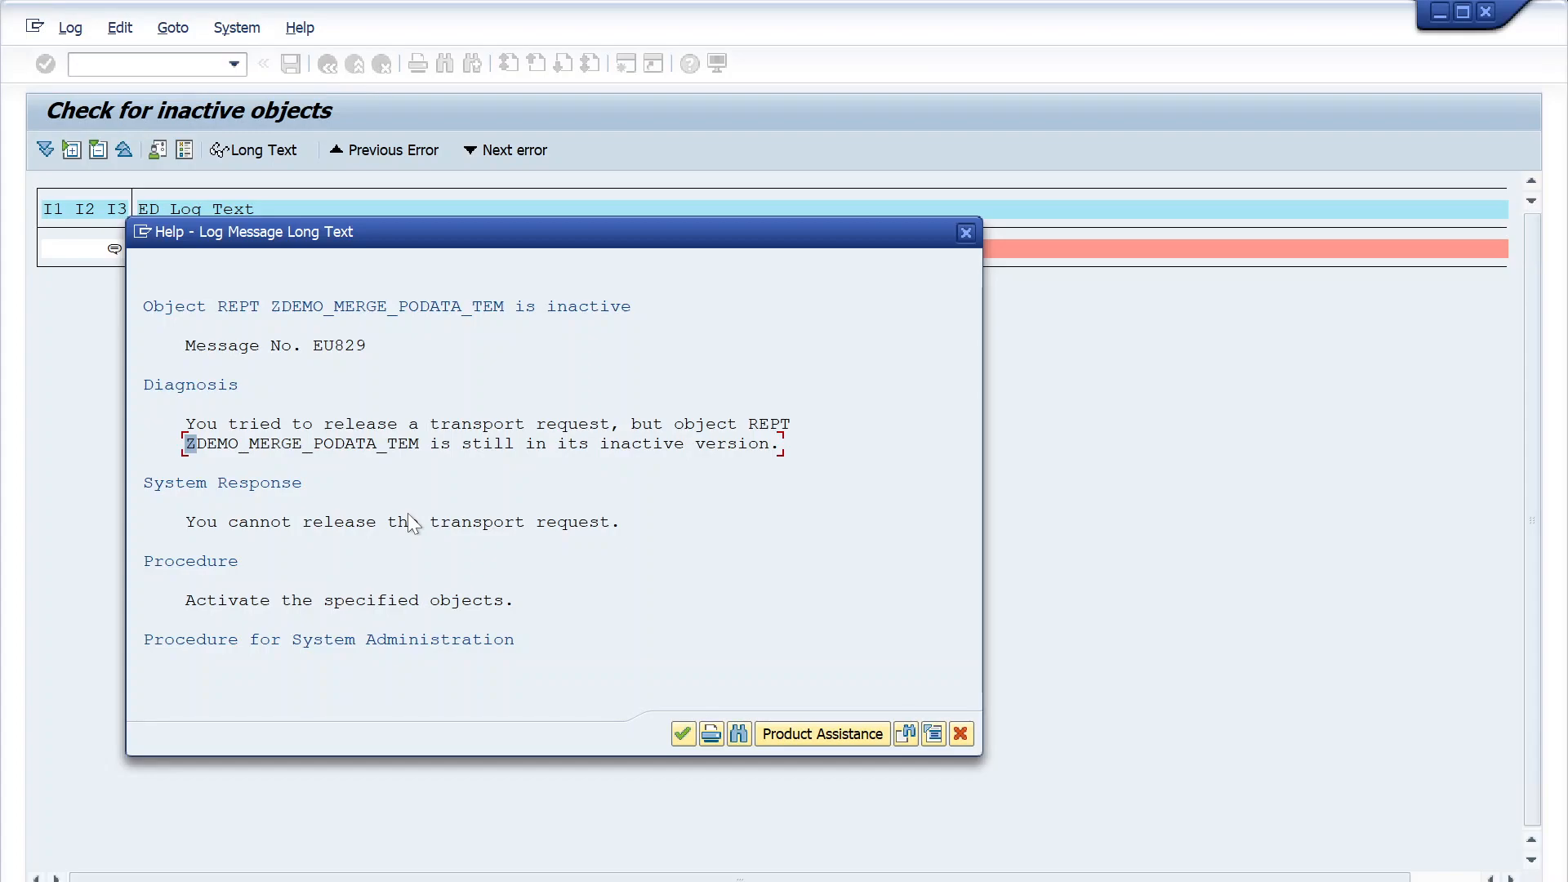
left_click(961, 733)
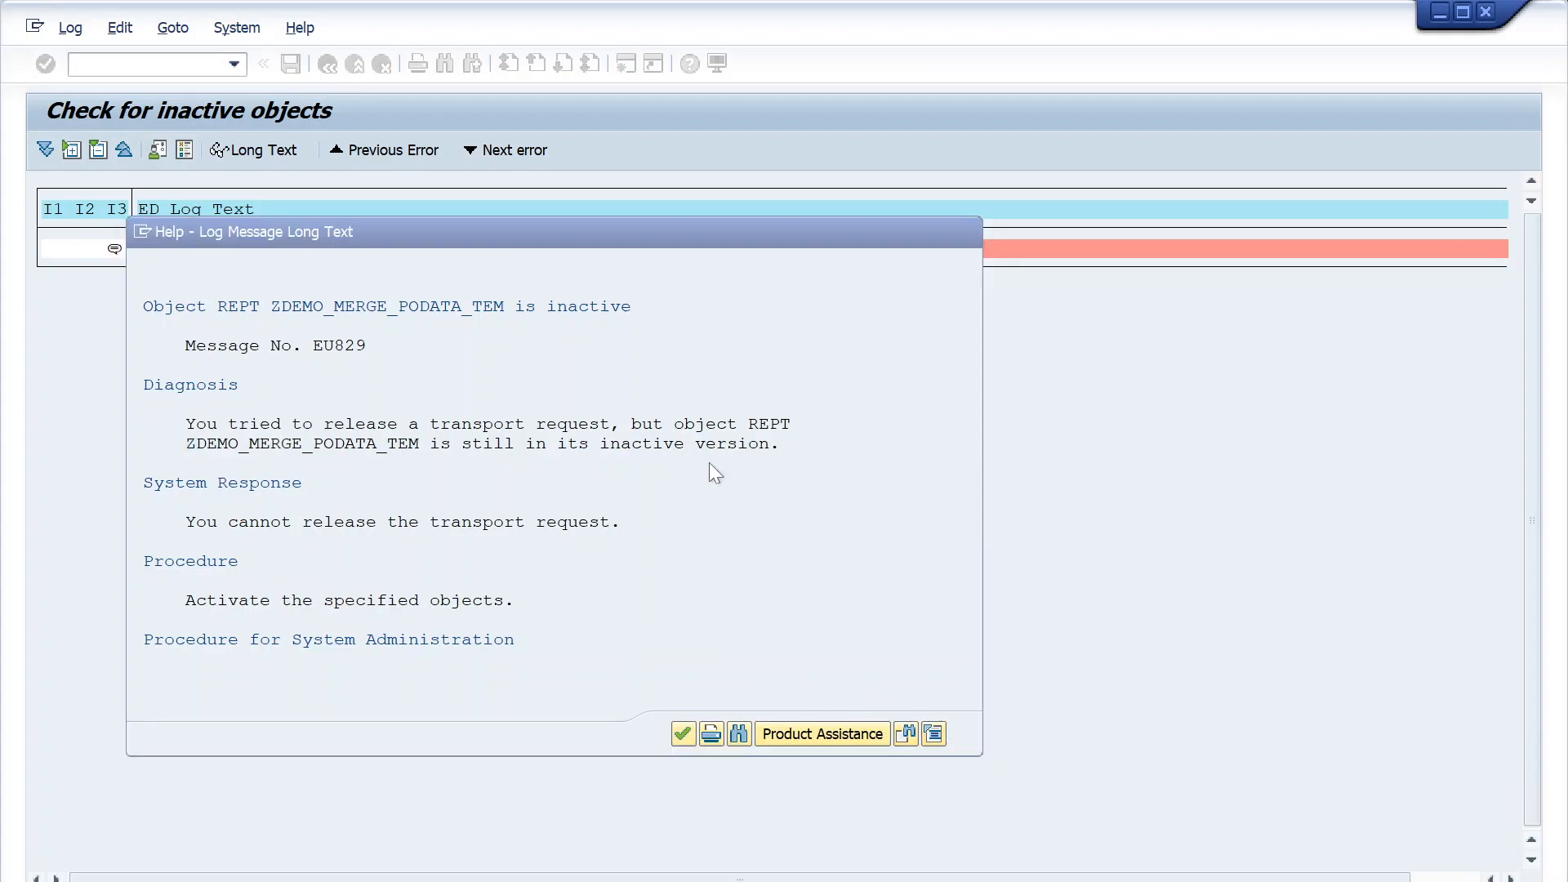
- Open the source code of ZDEMO_MERGE_PODATA_TEM in change mode through transaction SE38 in a new session
type("/nse38")
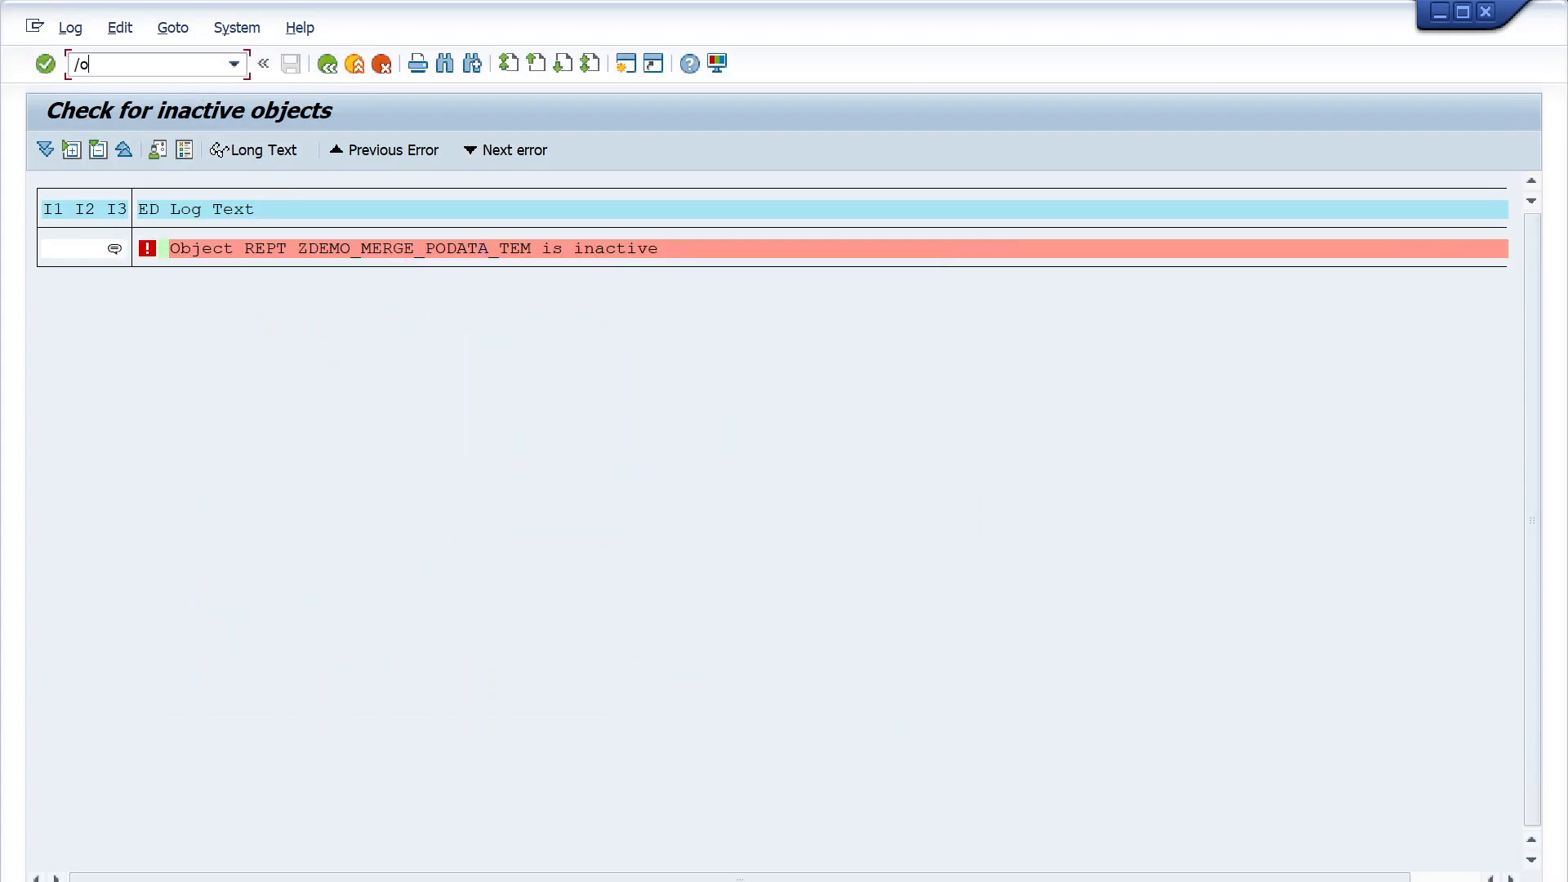
key("Return")
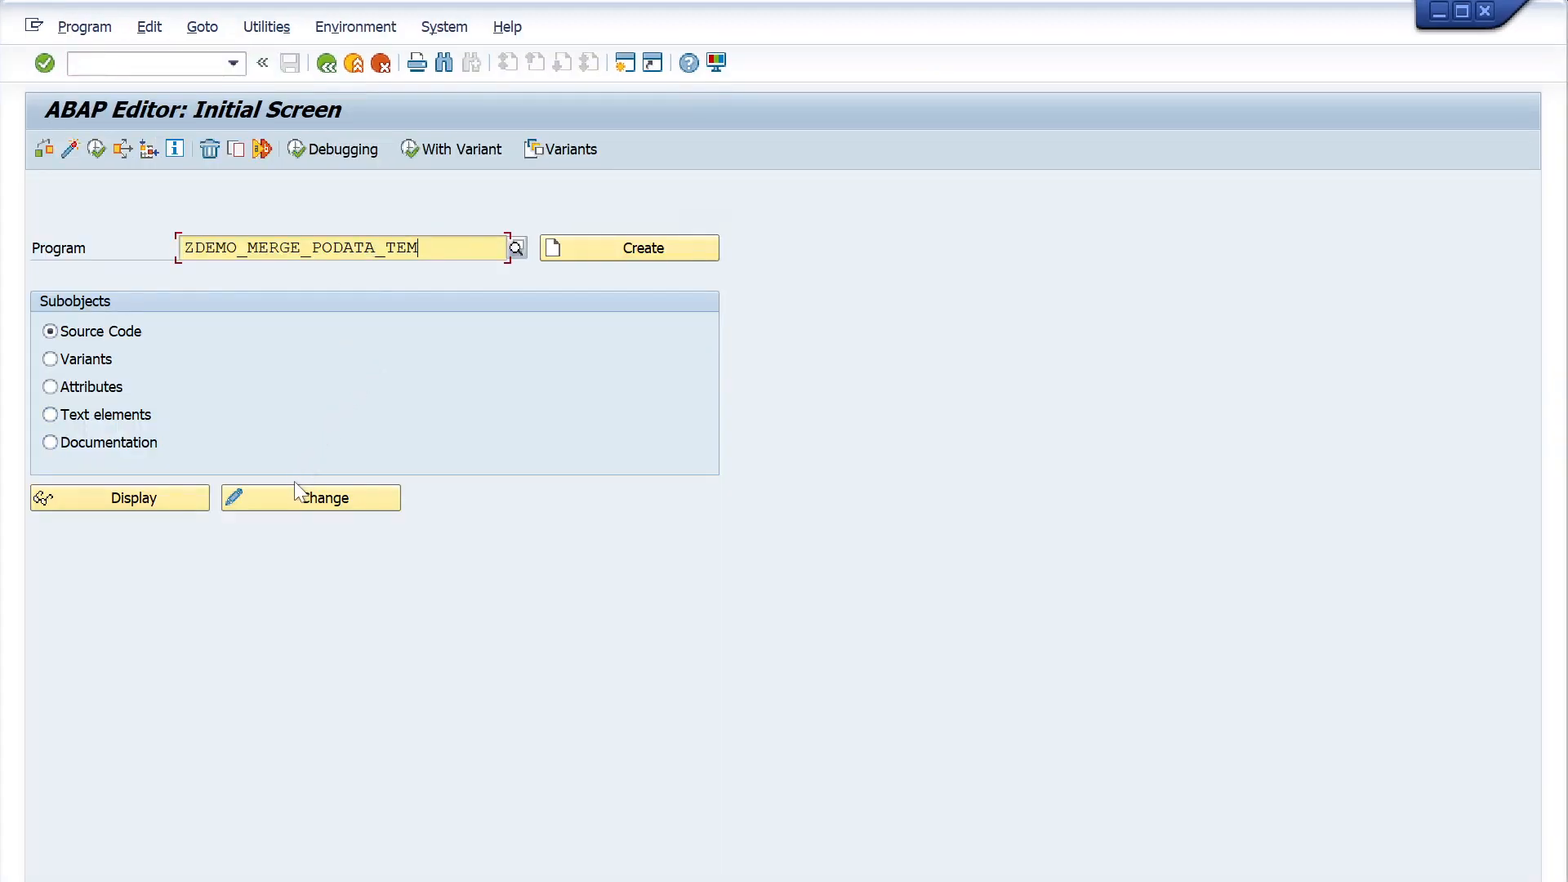
left_click(297, 505)
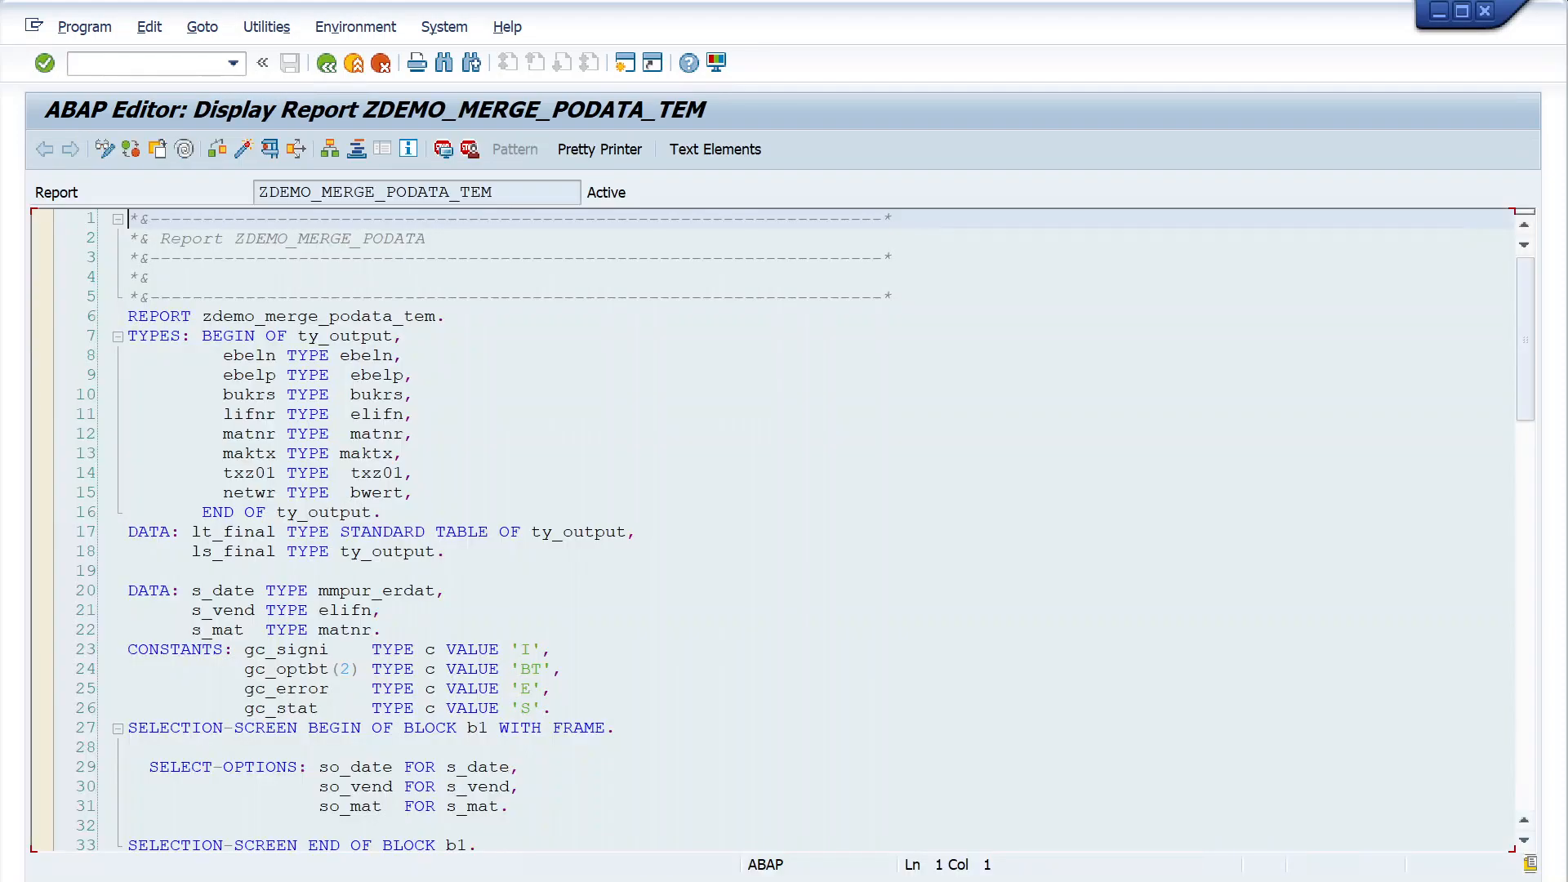
left_click(103, 150)
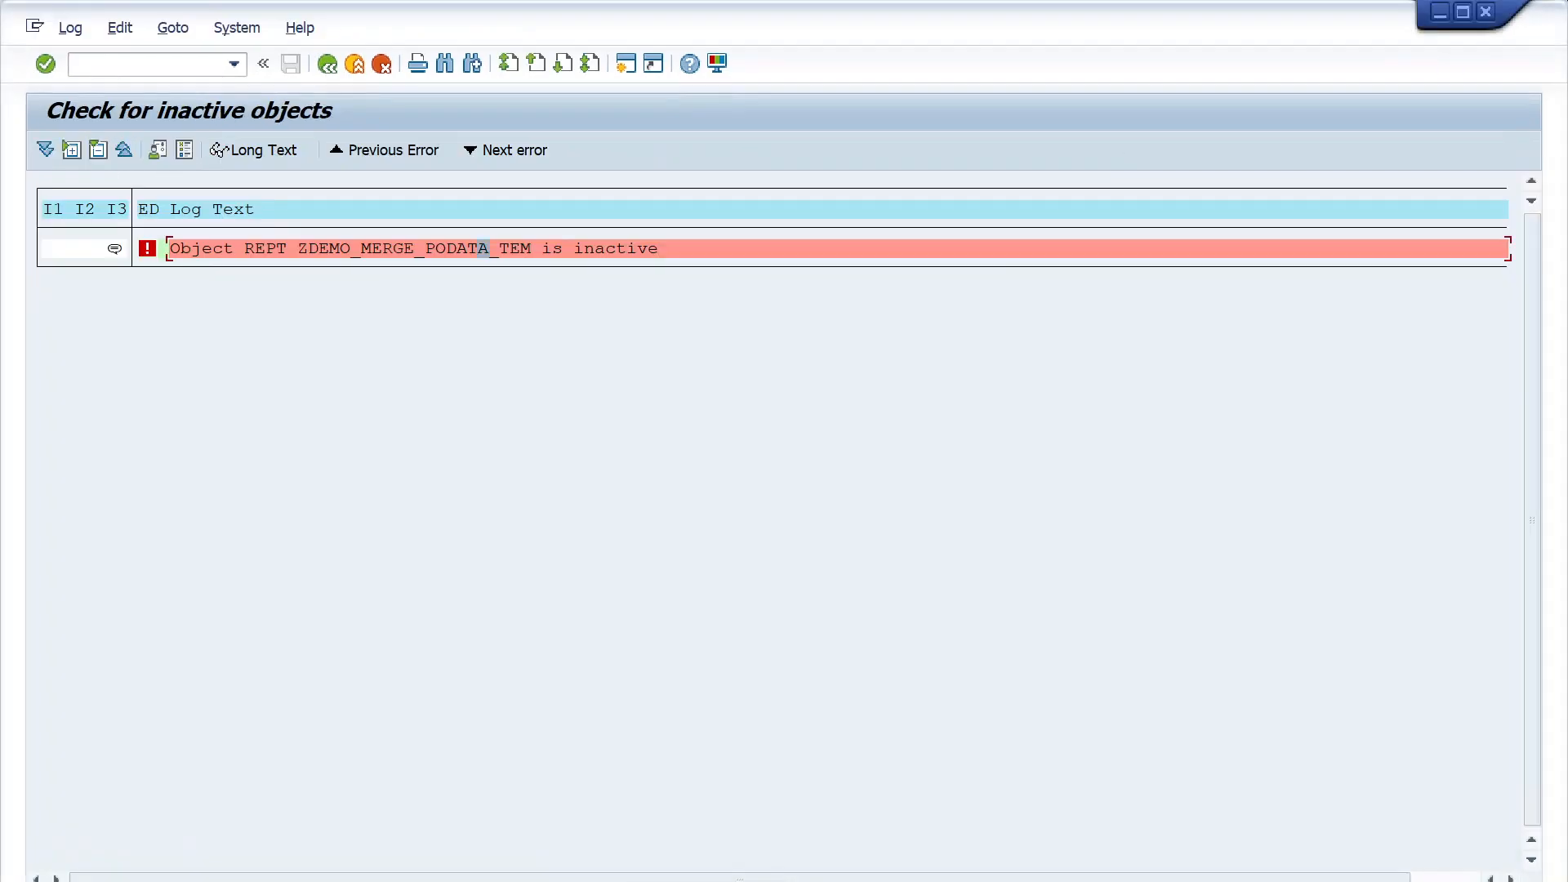
- Bring up the editor session of report ZDEMO_PODATA_REPORT_TR and close it
left_click(437, 880)
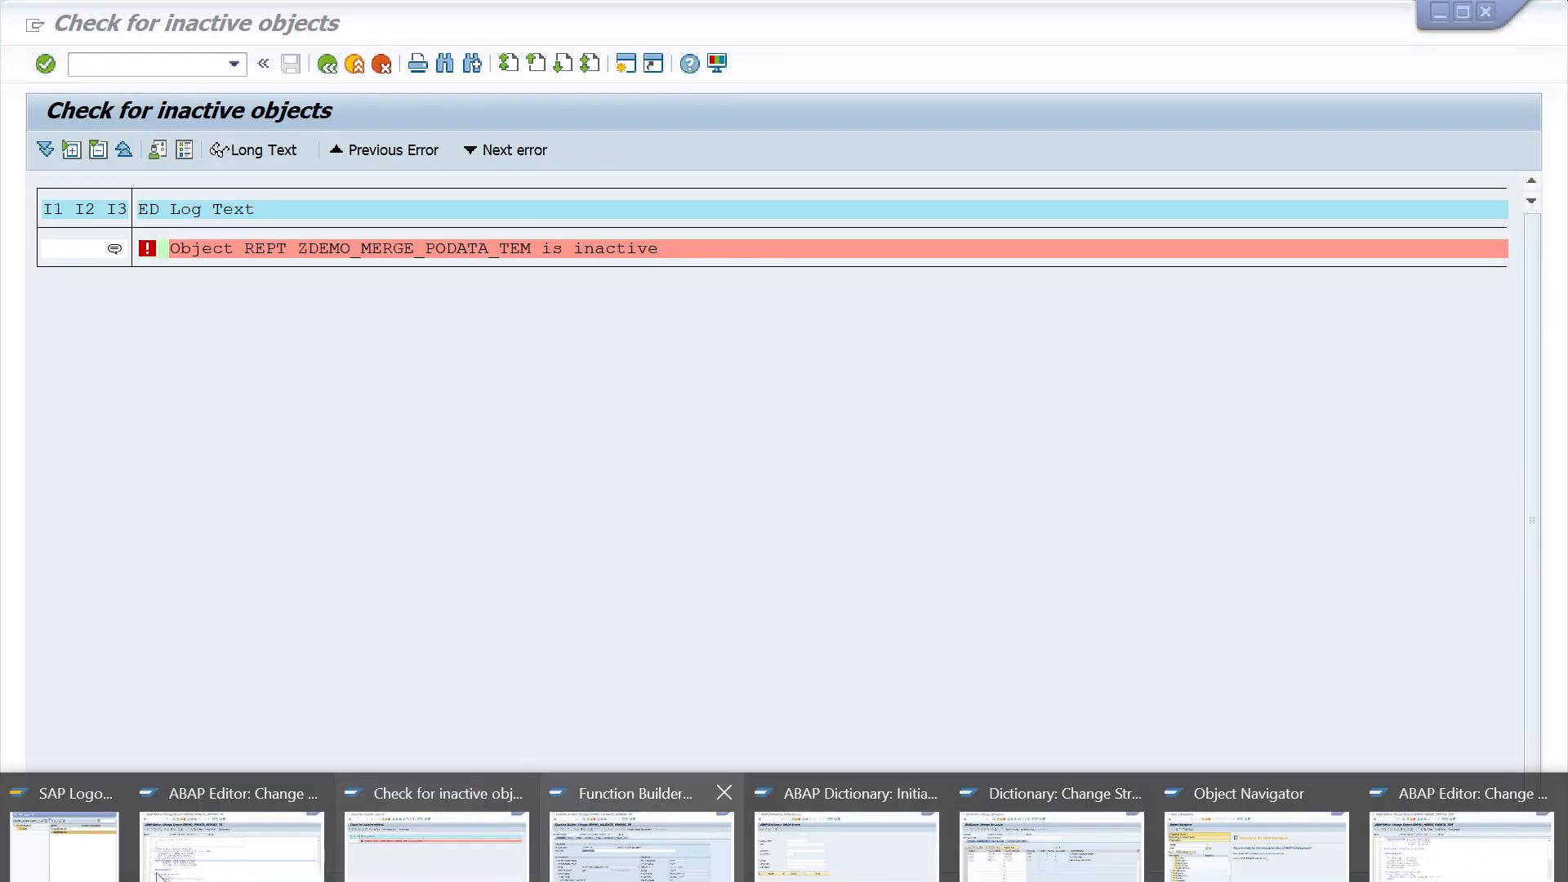
left_click(231, 841)
scroll(774, 531, "down", 3)
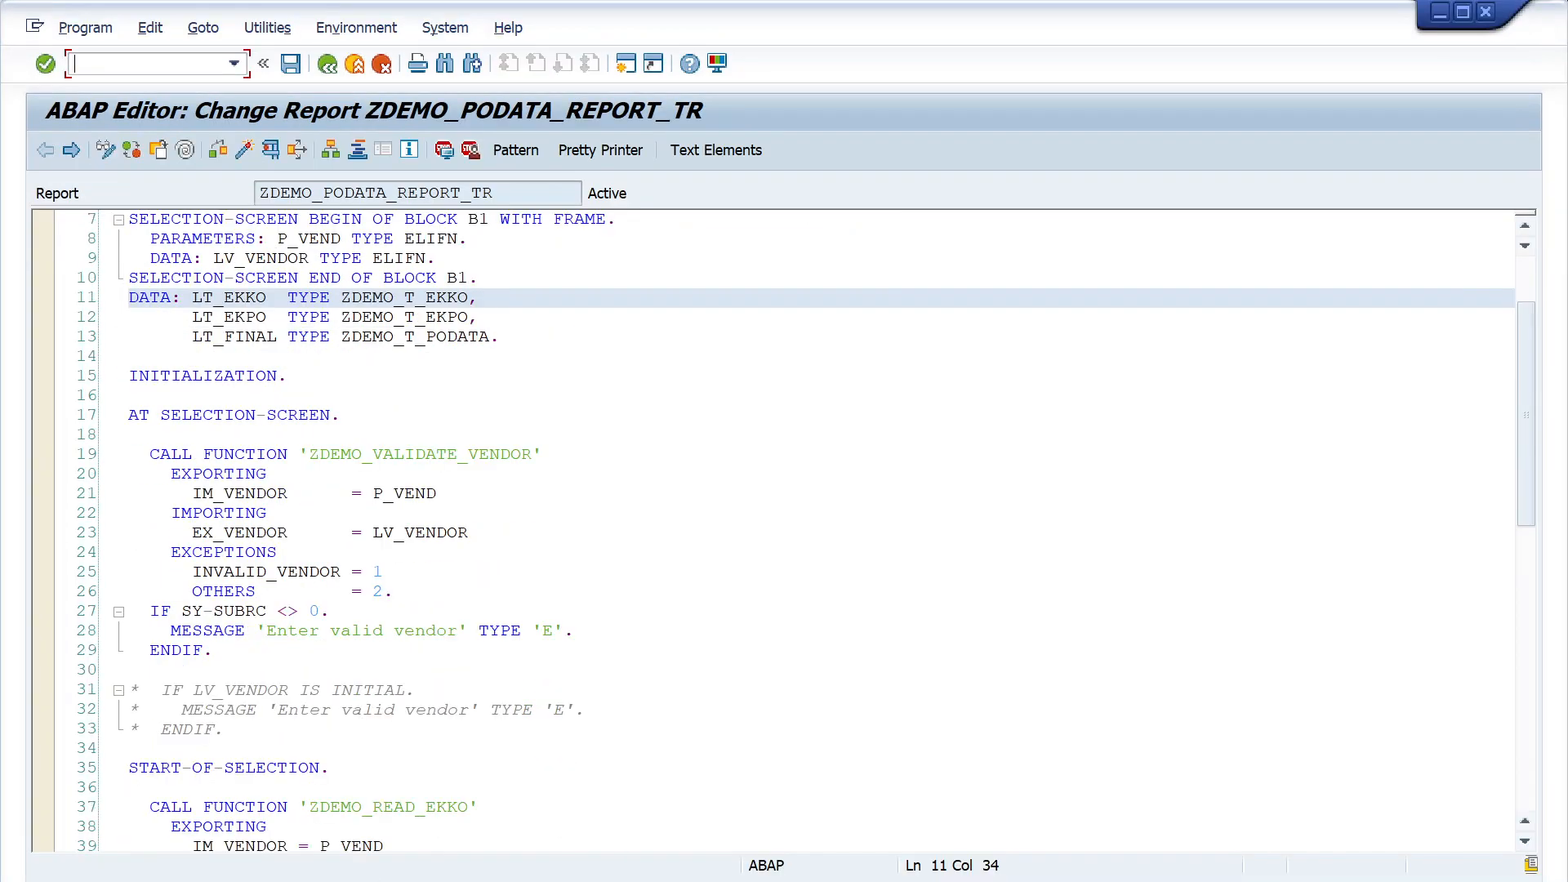
left_click(1487, 12)
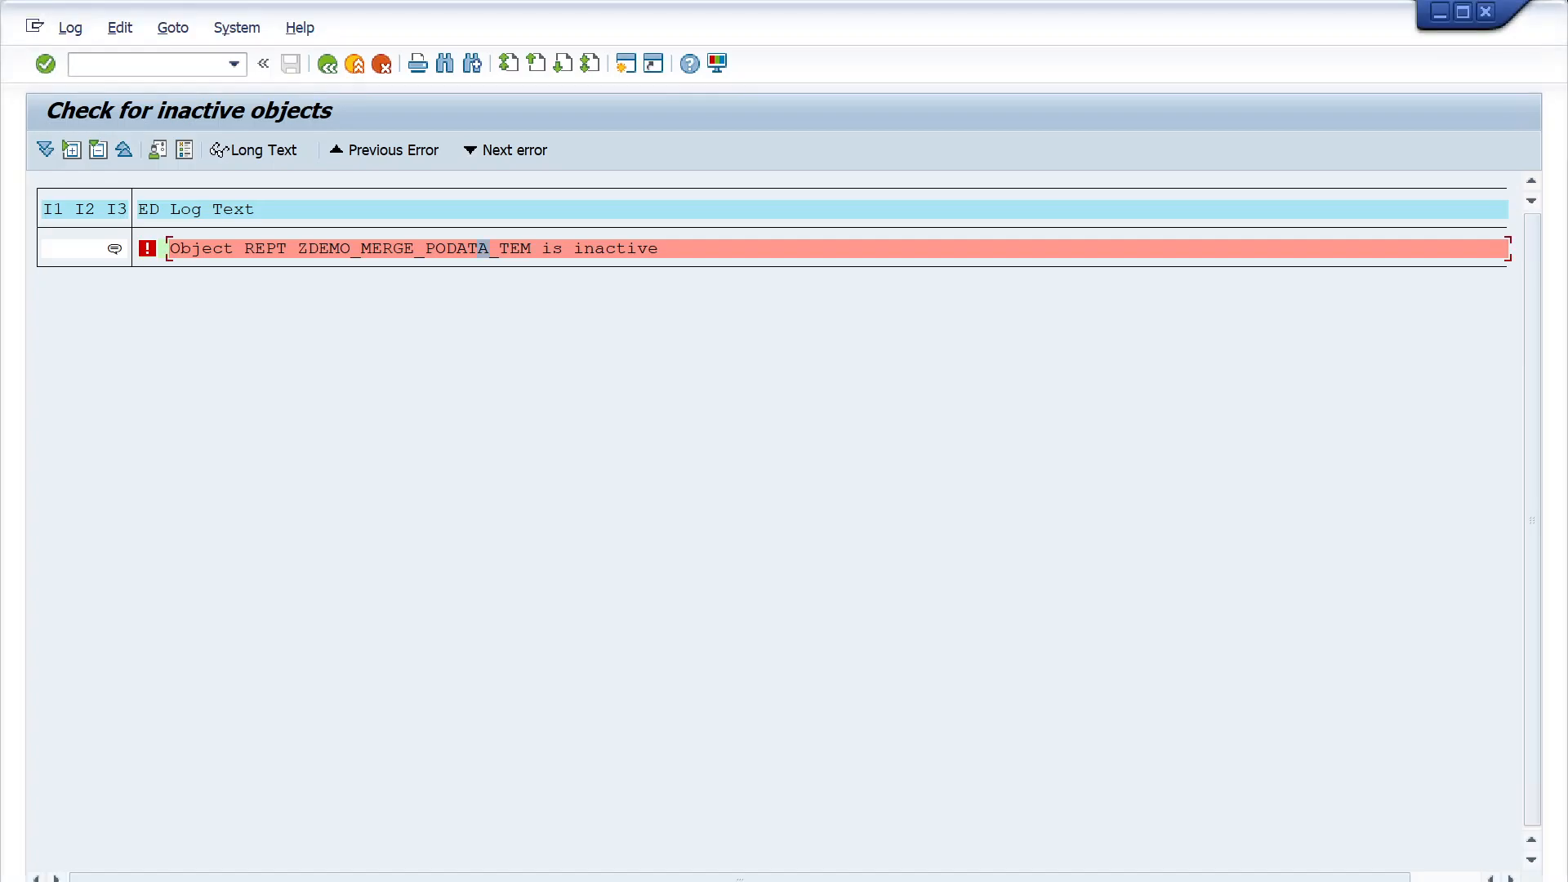
- Return to the editor session of ZDEMO_MERGE_PODATA_TEM, activate the program and close that session
left_click(441, 880)
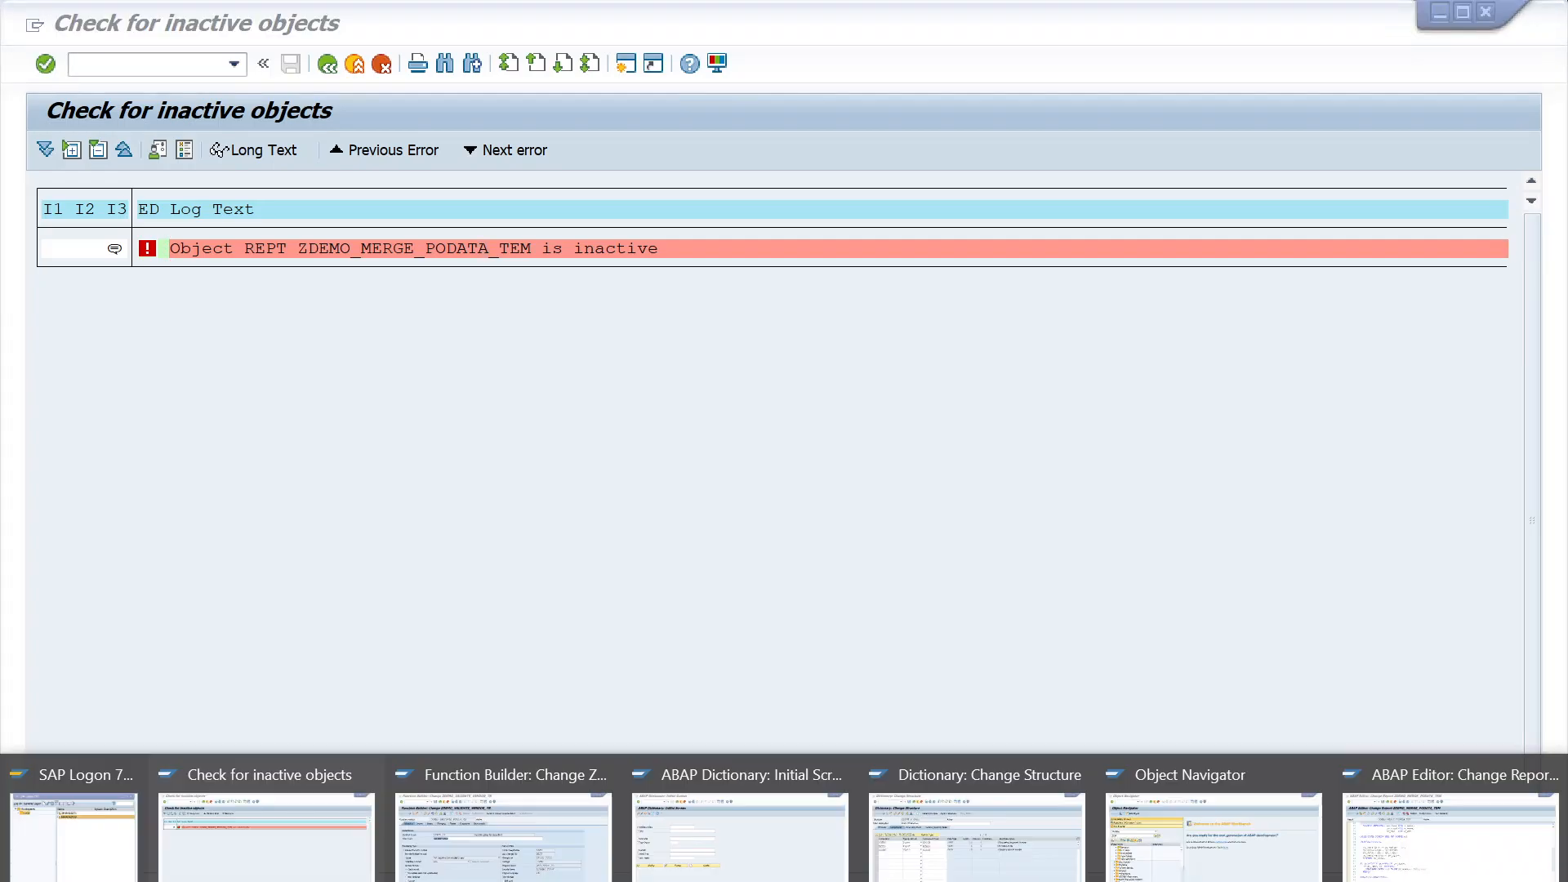
left_click(1380, 876)
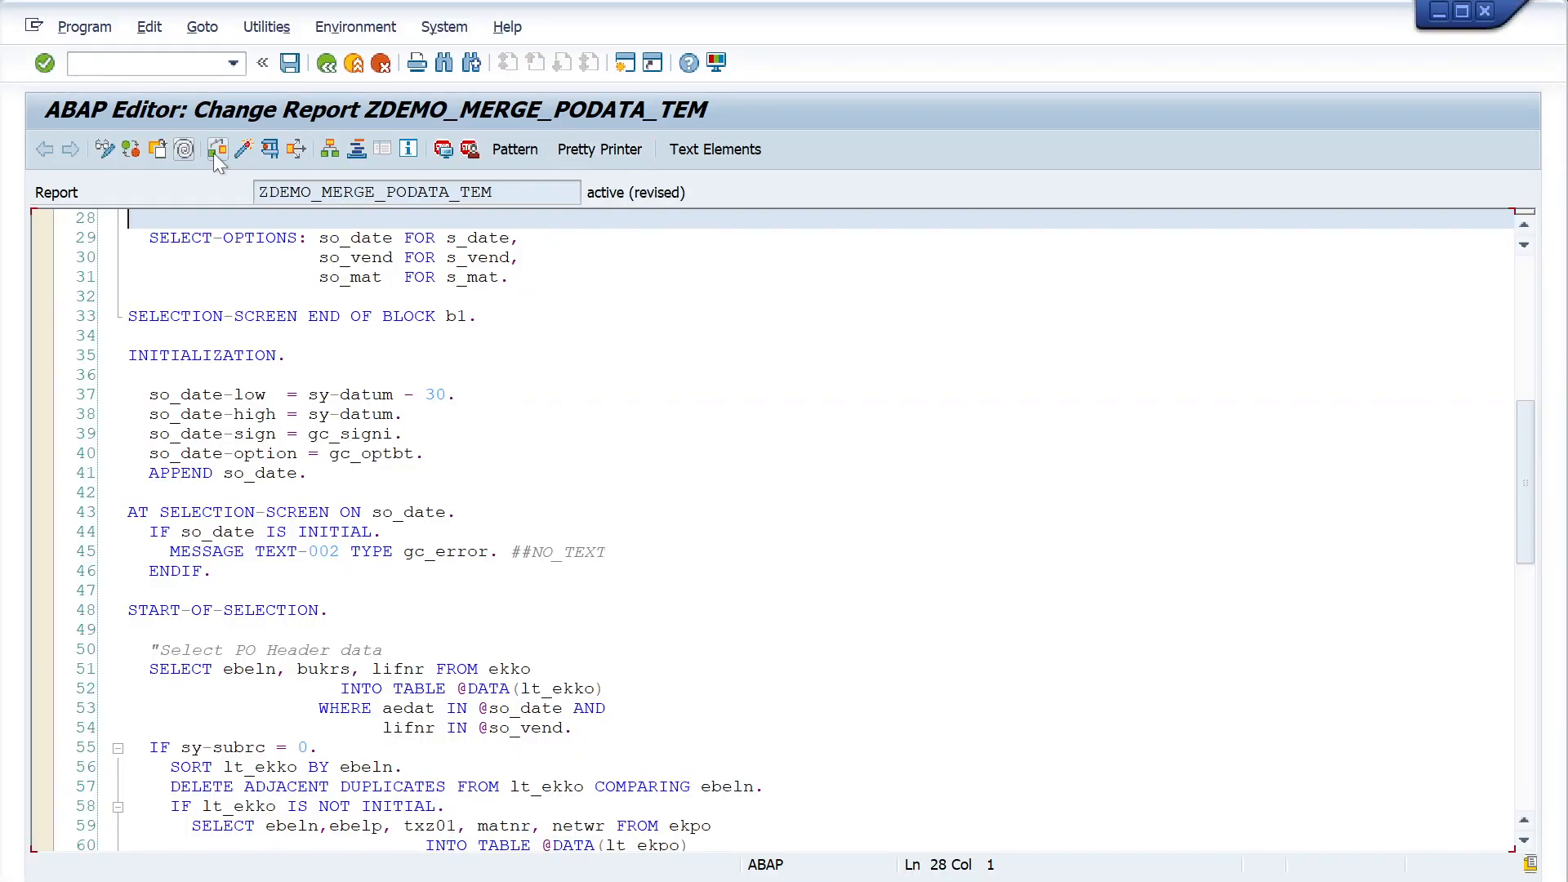
left_click(236, 153)
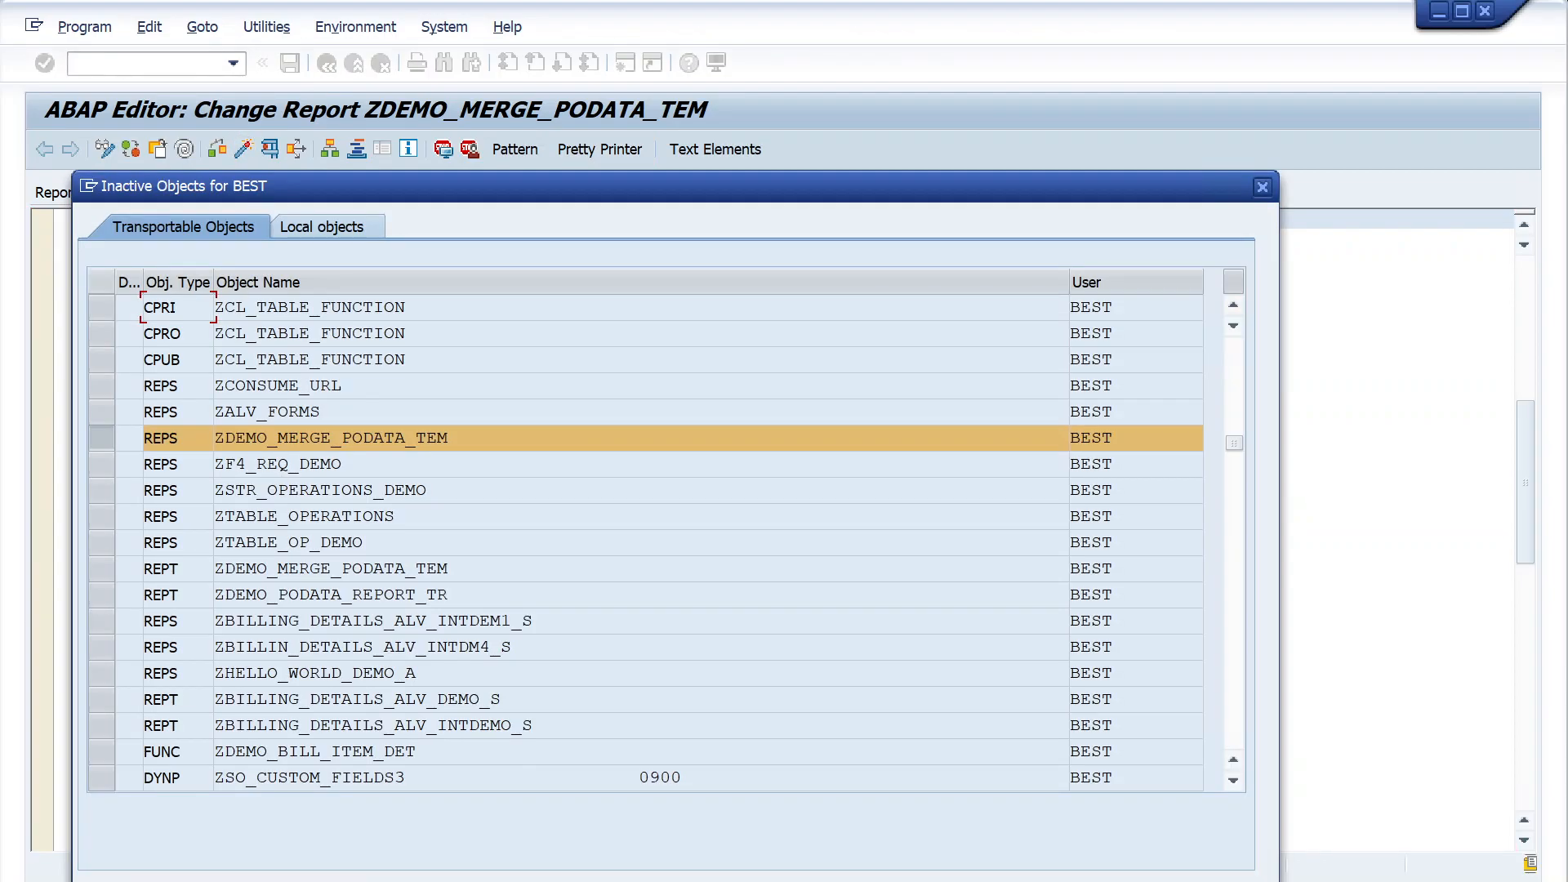
key("Return")
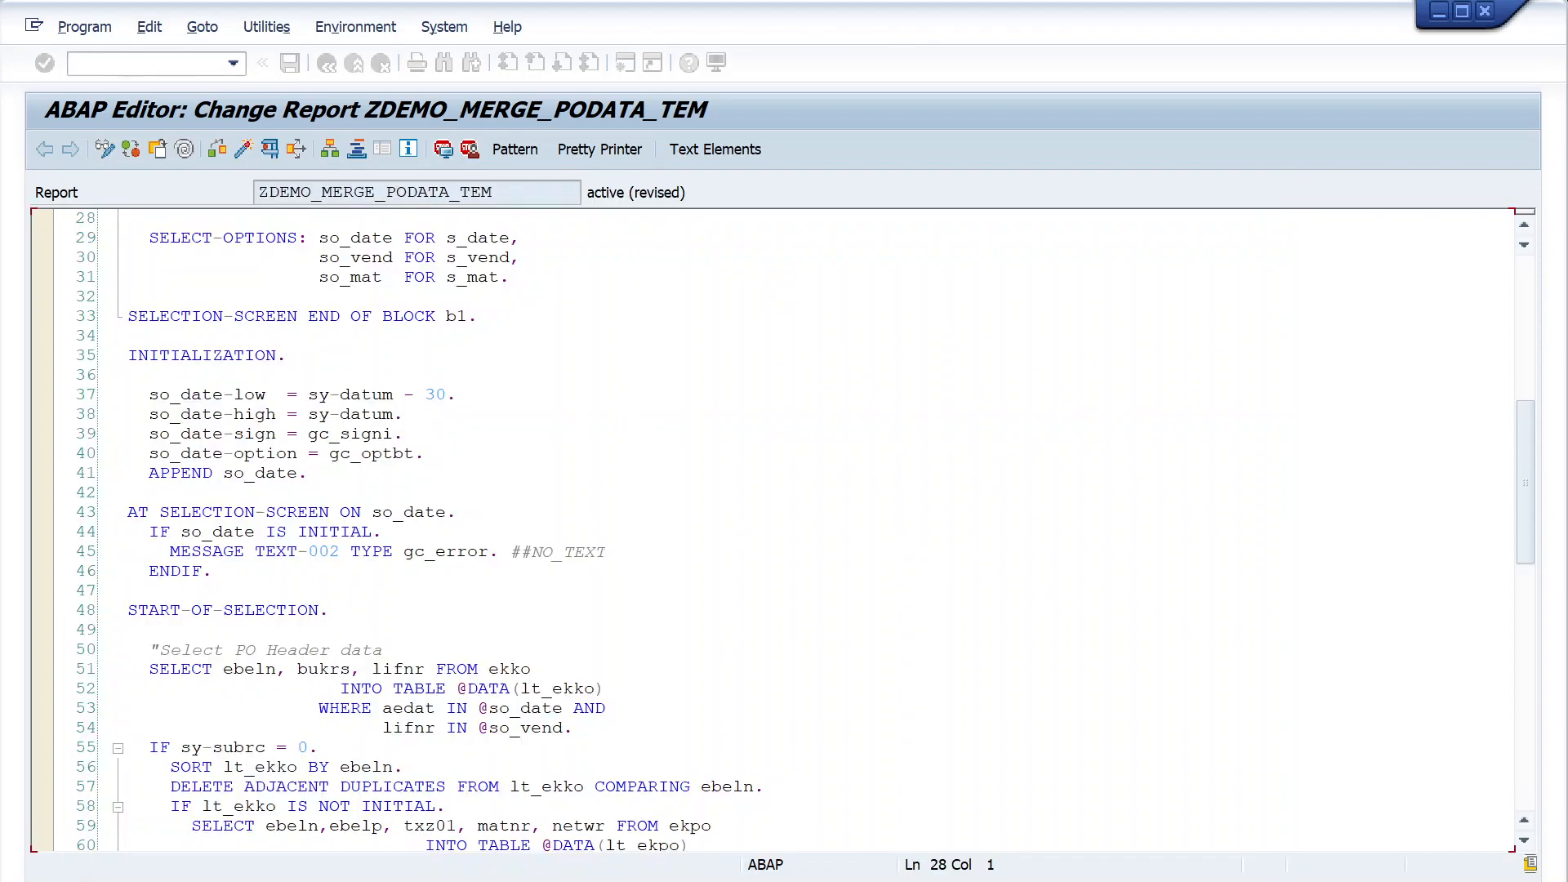
left_click(1486, 11)
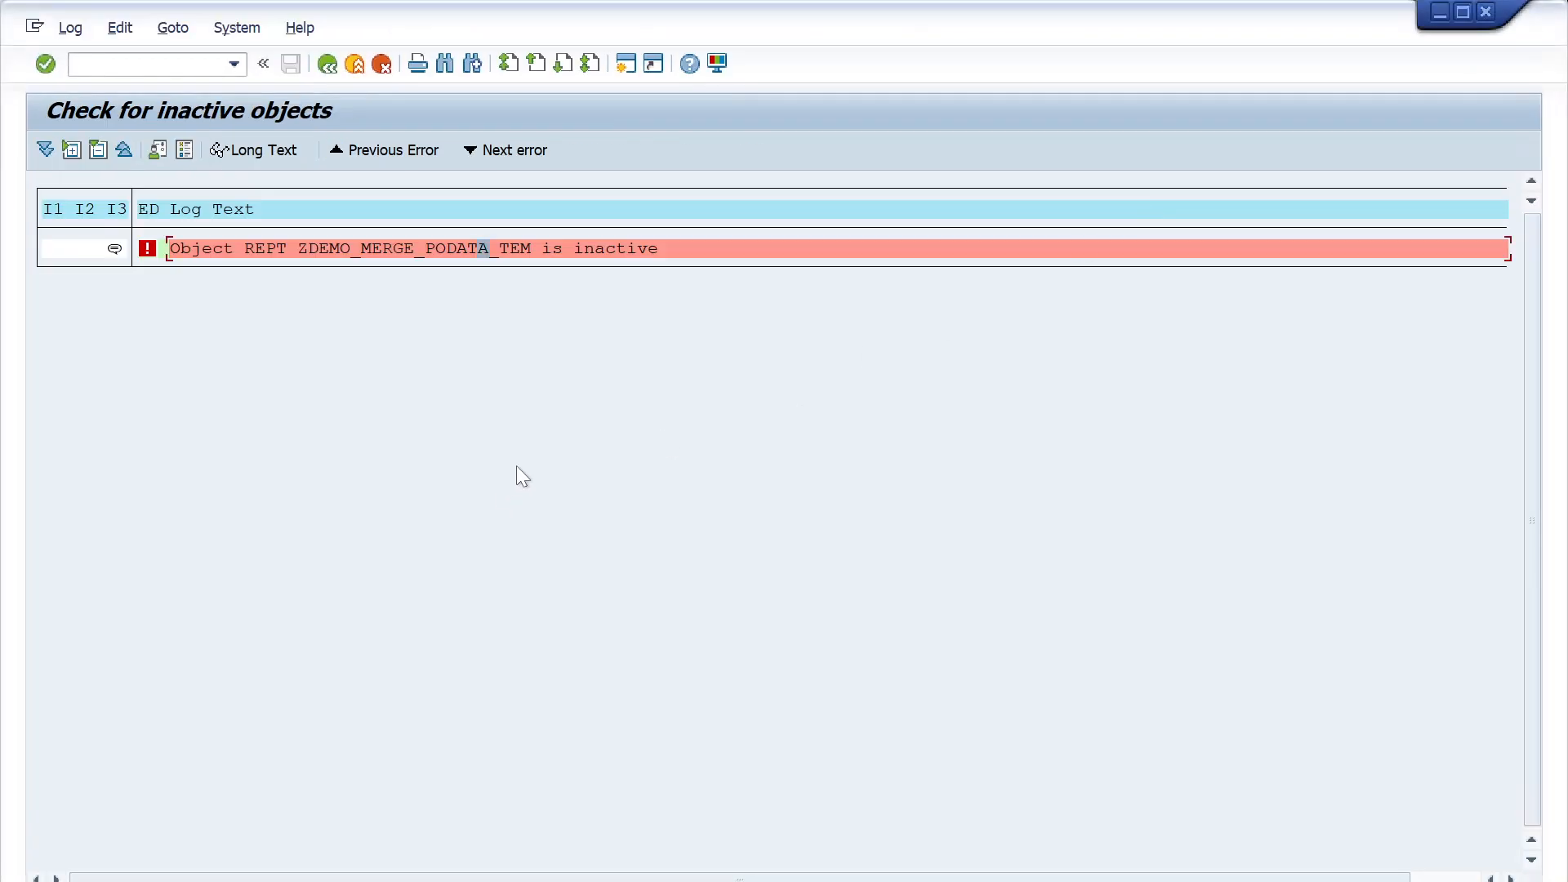
- Check task A4HK905445 again for inactive objects, read the message's long text and return to the request overview
left_click(331, 62)
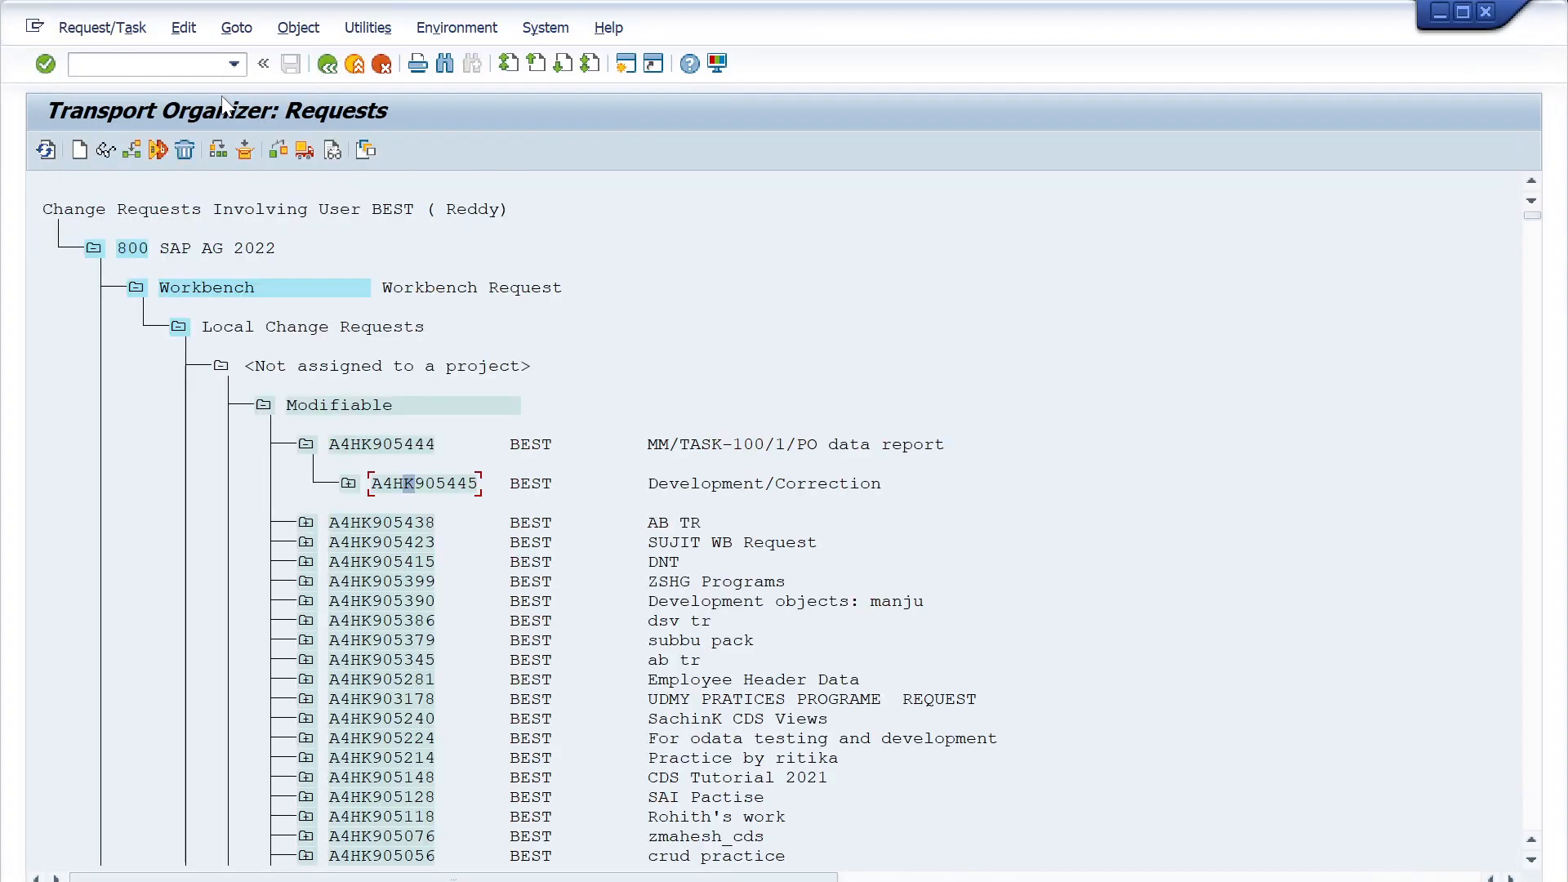
left_click(102, 28)
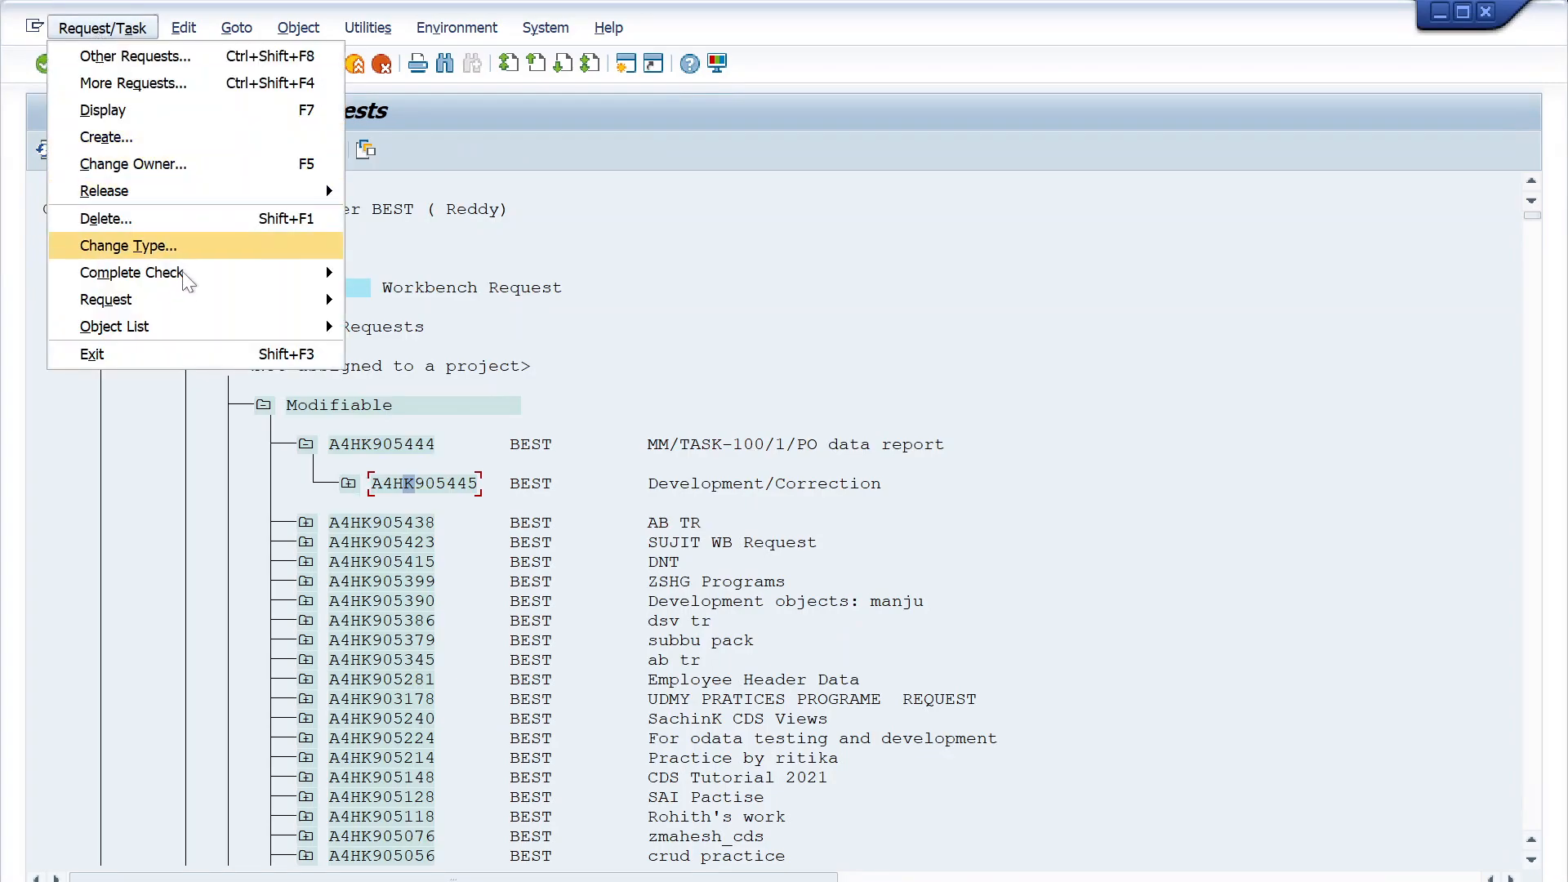
mouse_move(185, 278)
left_click(425, 322)
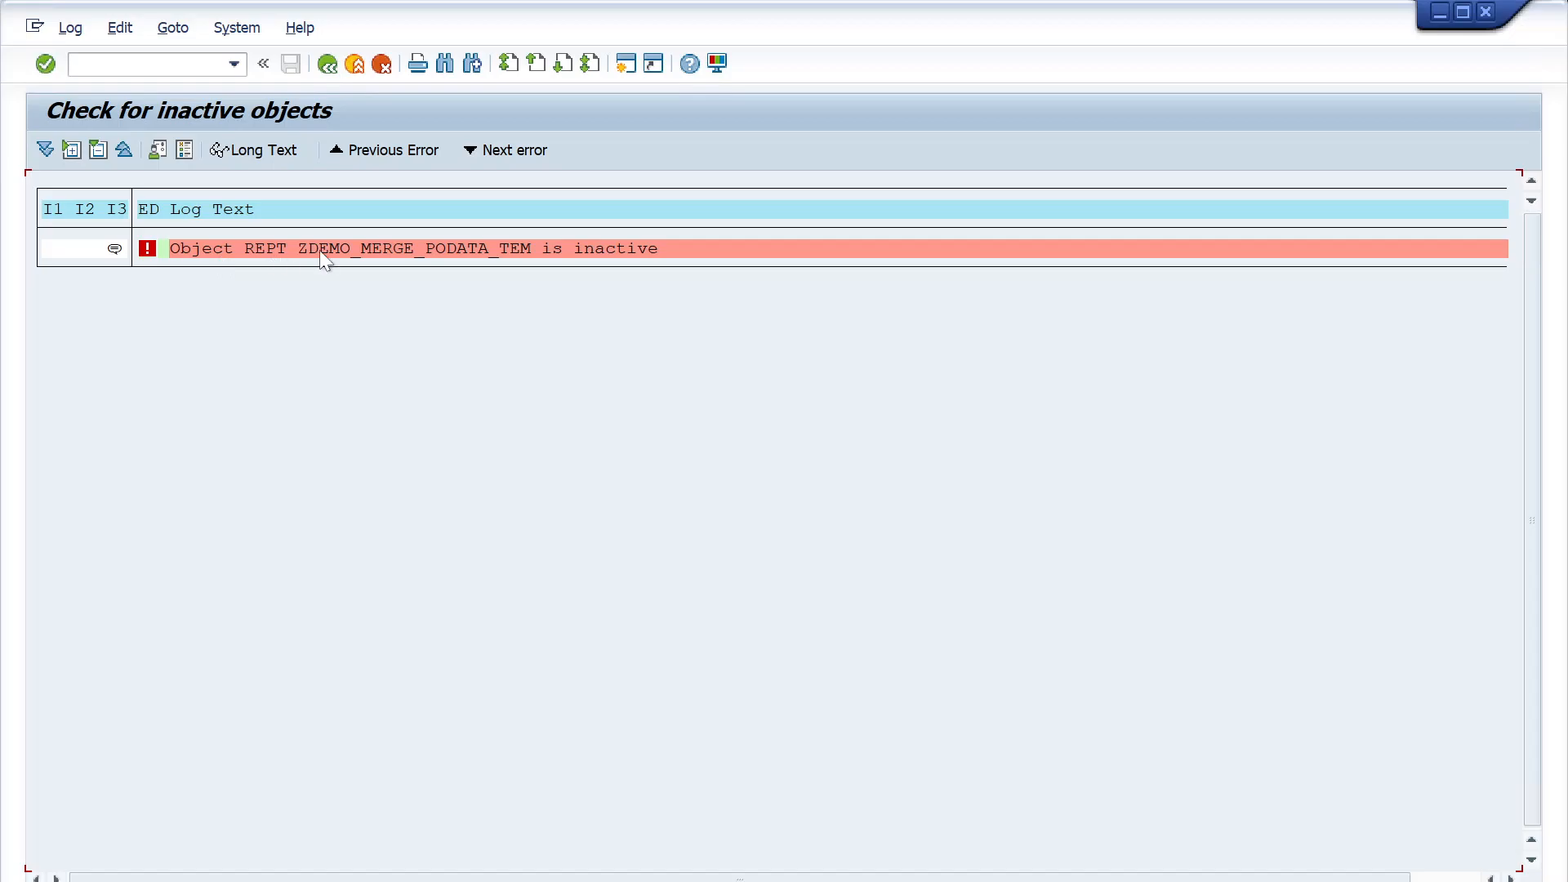
double_click(336, 243)
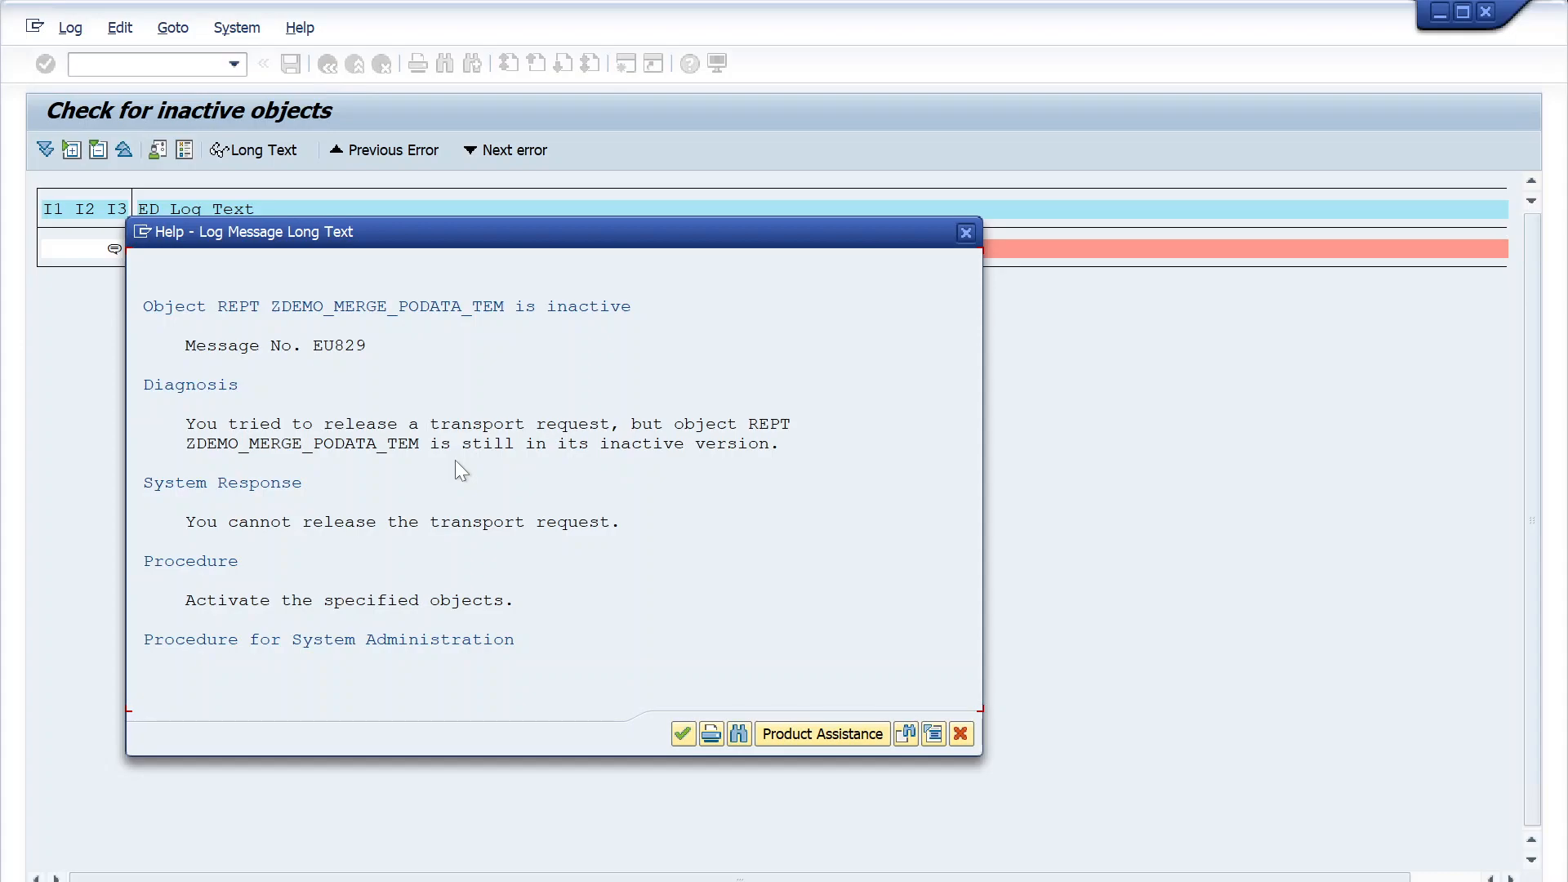
left_click(957, 738)
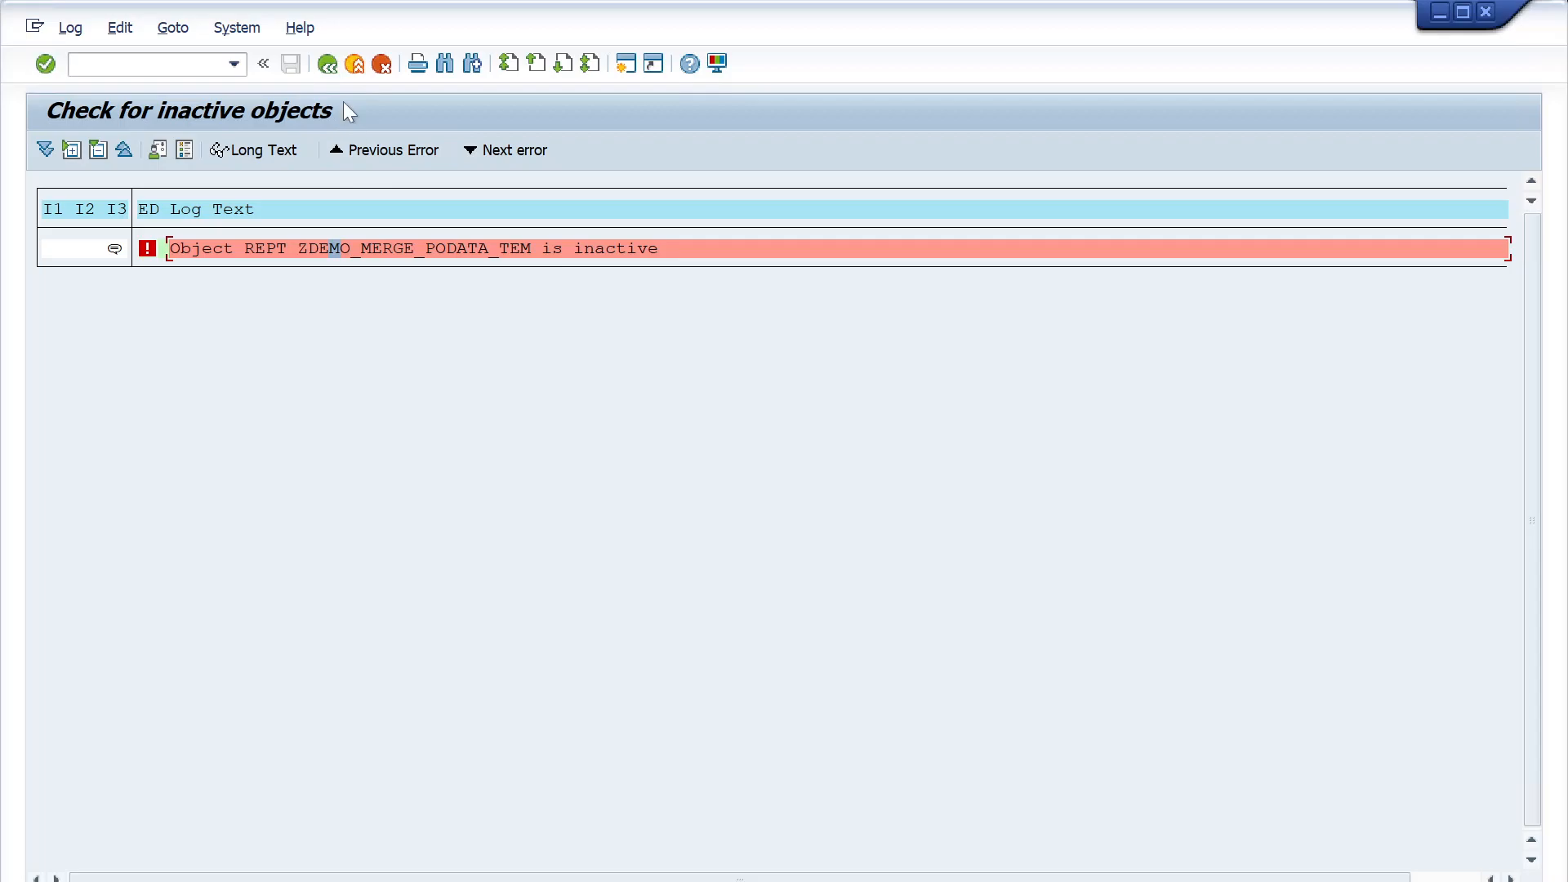
left_click(327, 65)
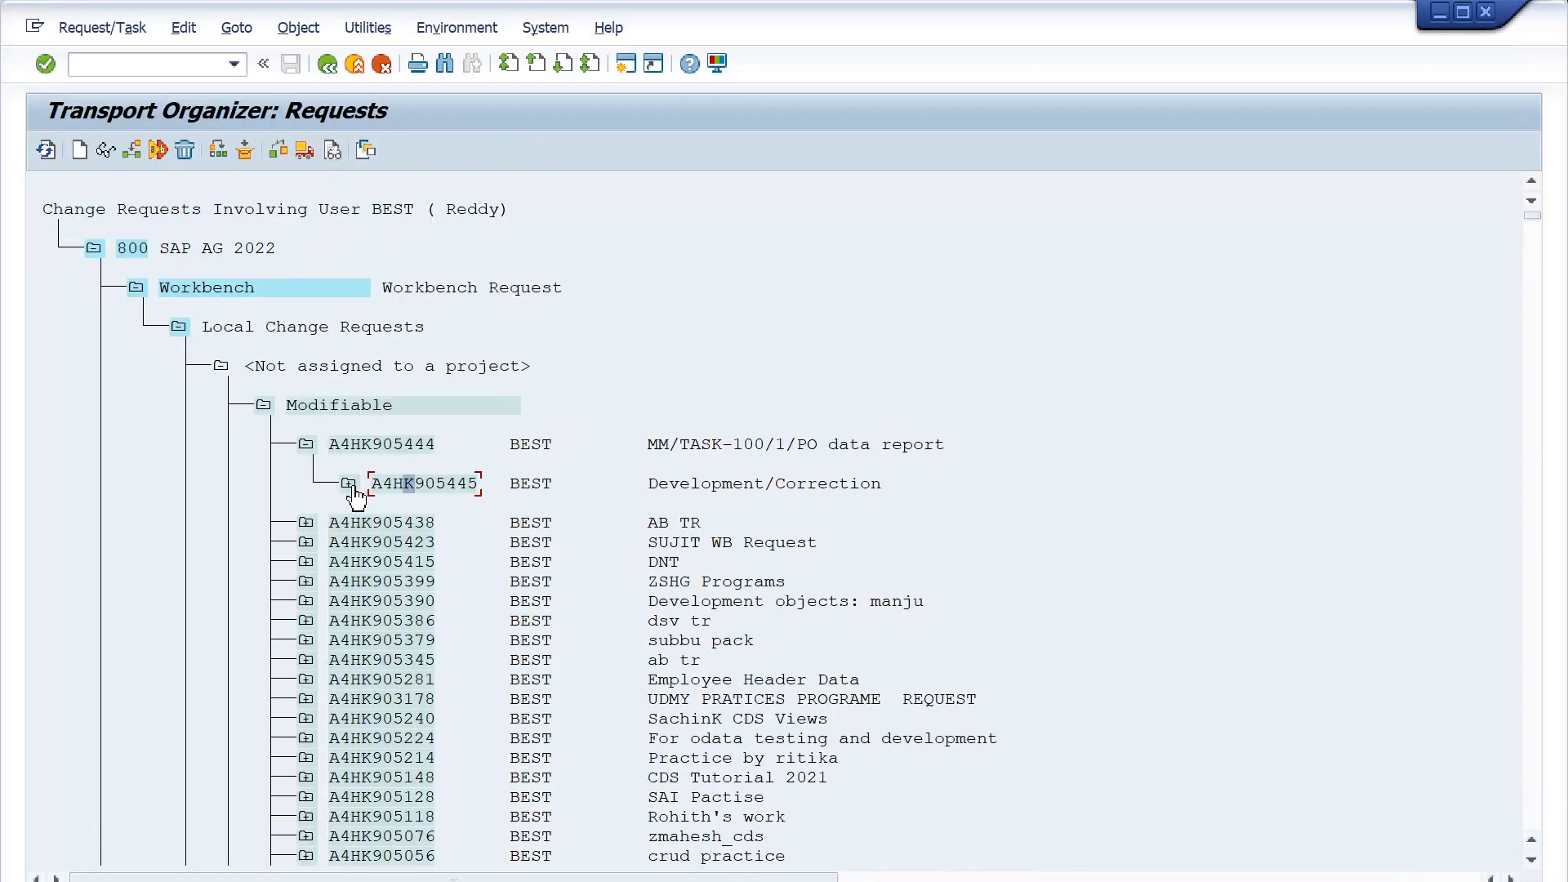
- Open ZDEMO_MERGE_PODATA_TEM from the task's program entries in change mode and display its text elements
left_click(353, 485)
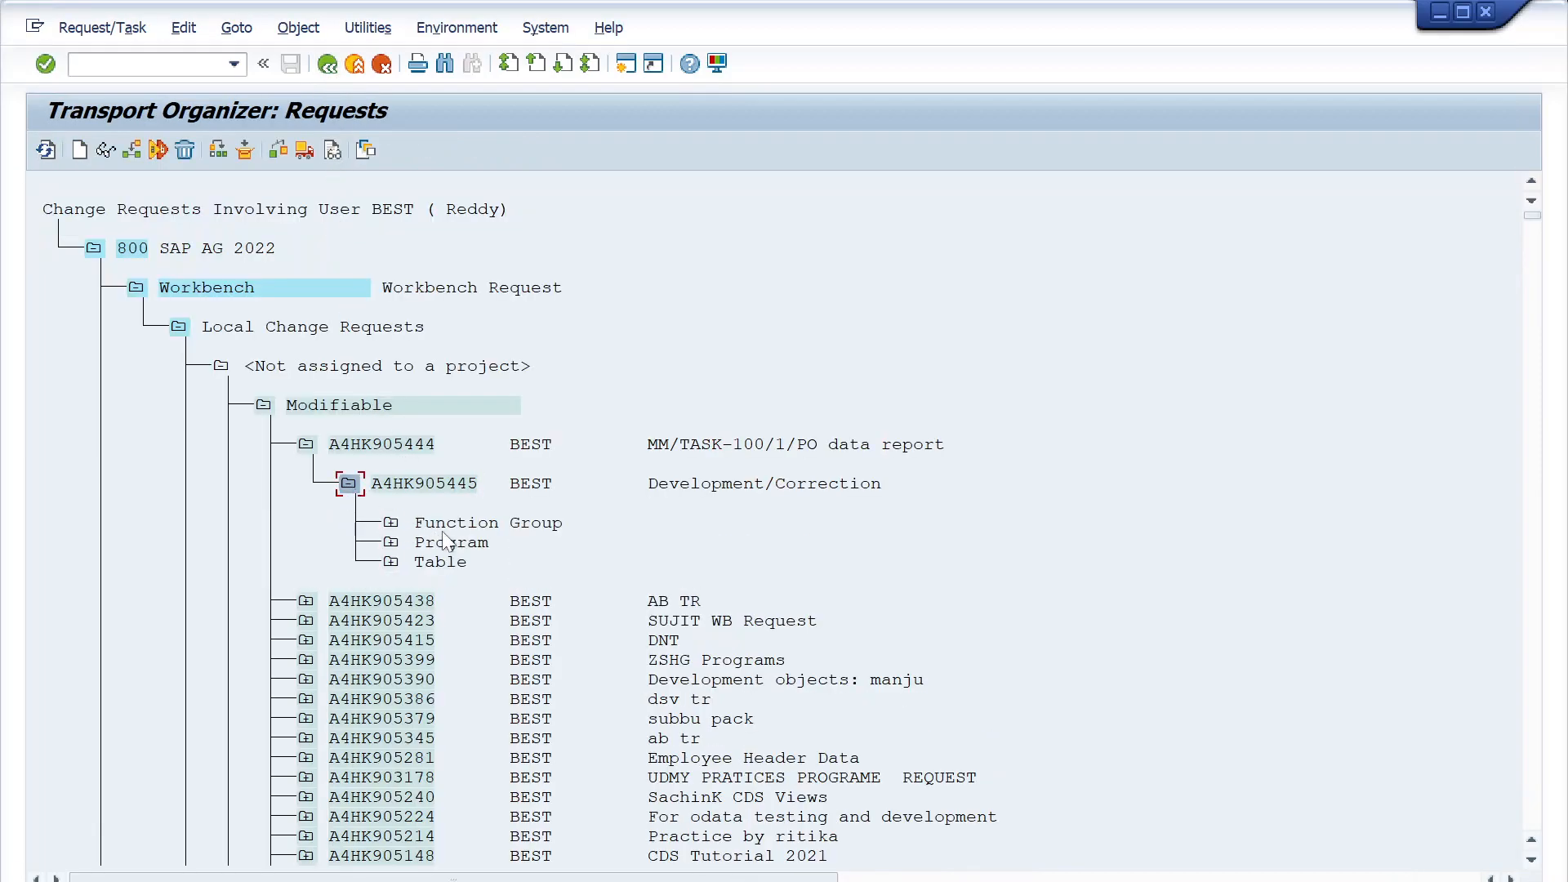
left_click(391, 542)
double_click(523, 582)
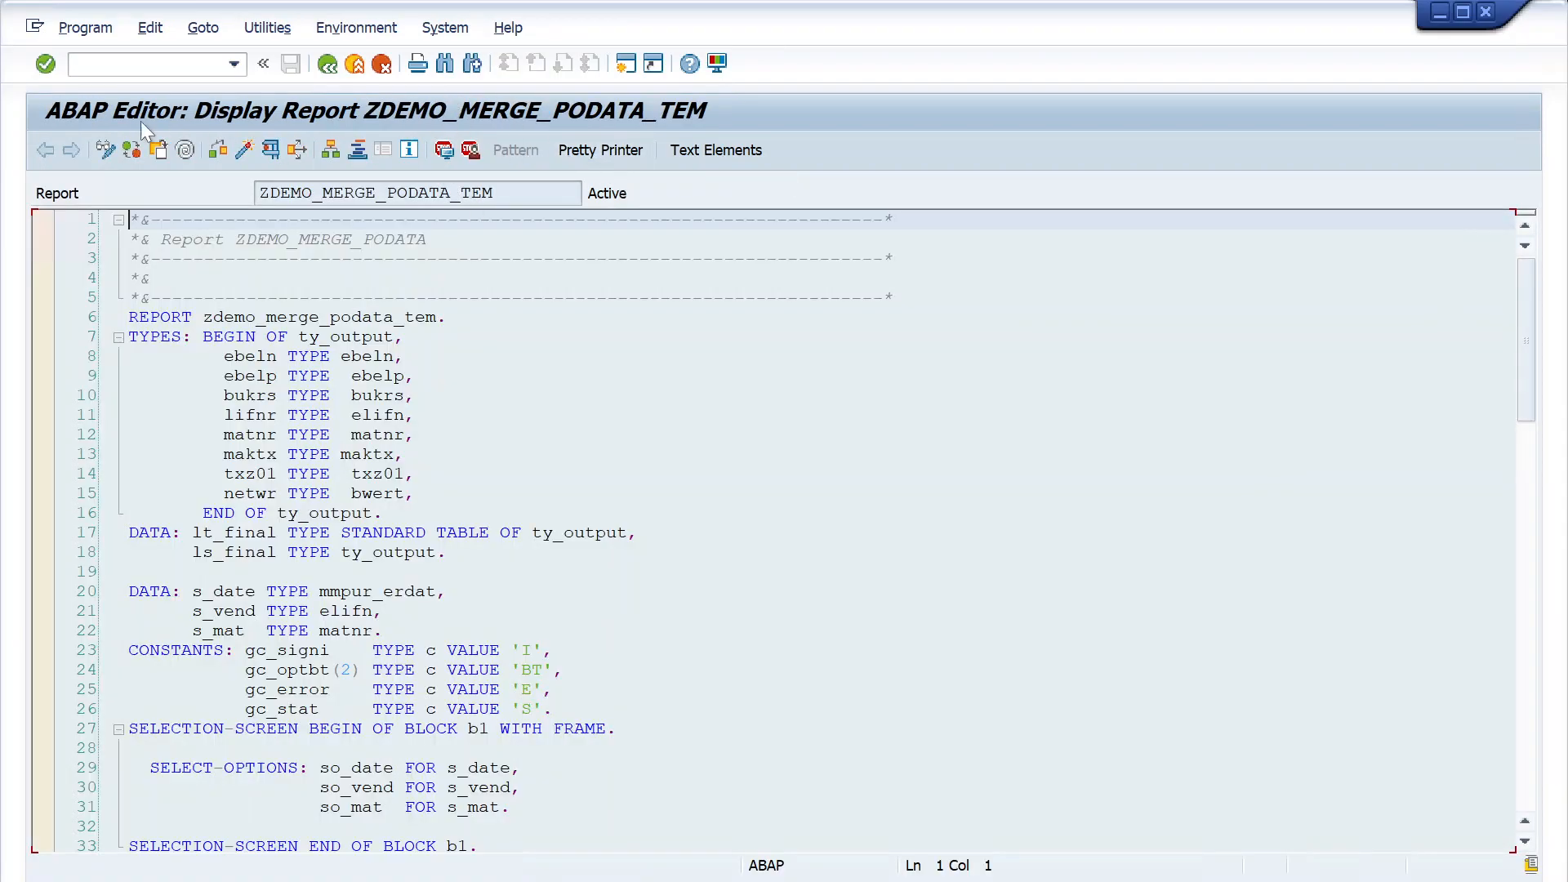
left_click(104, 150)
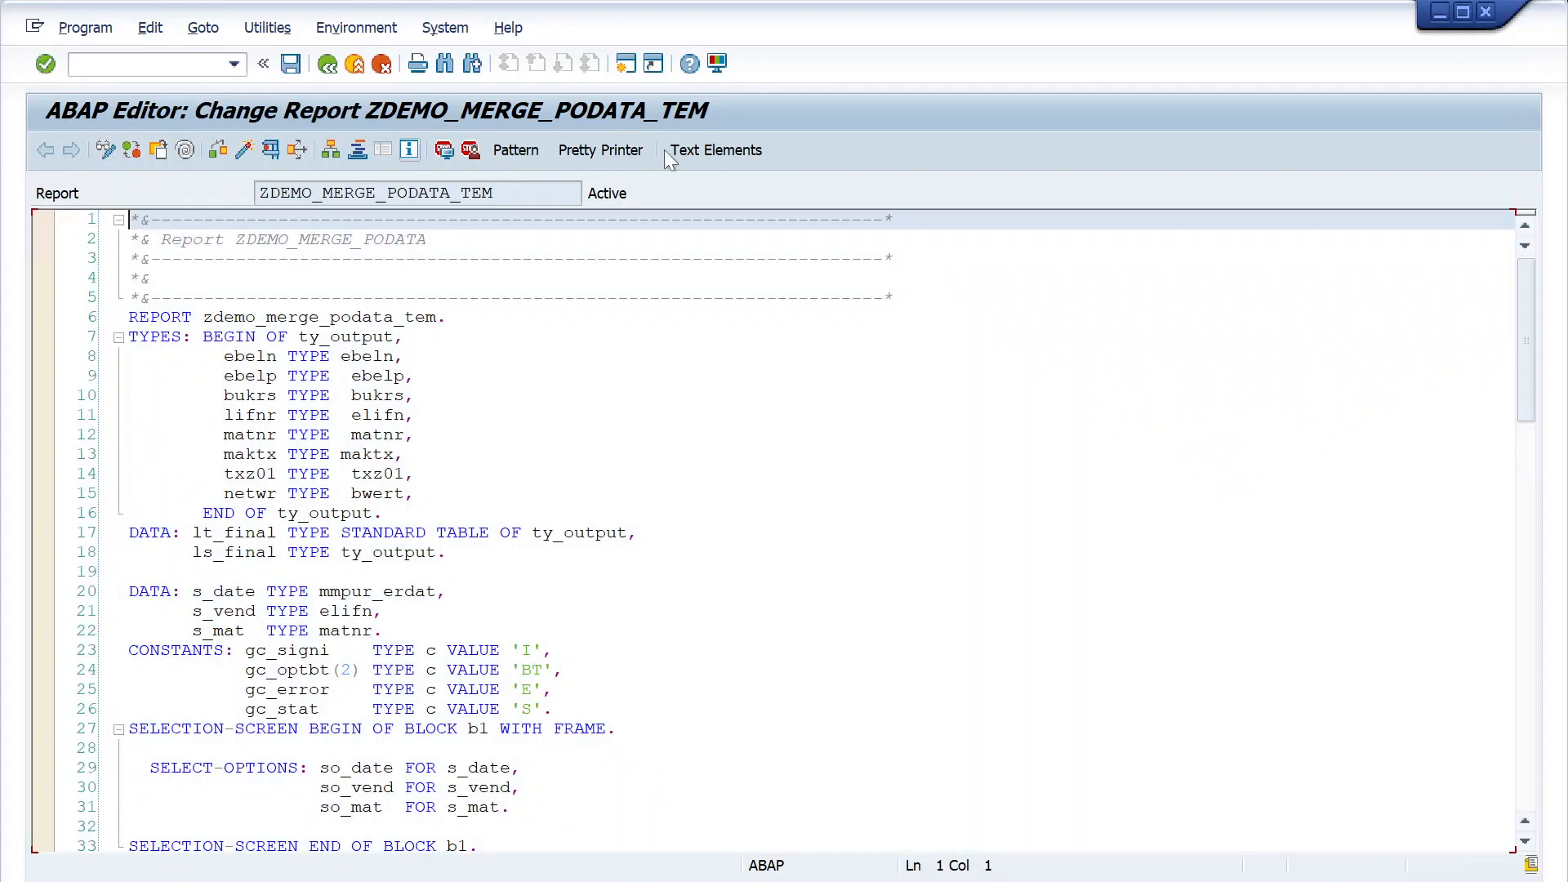
left_click(729, 154)
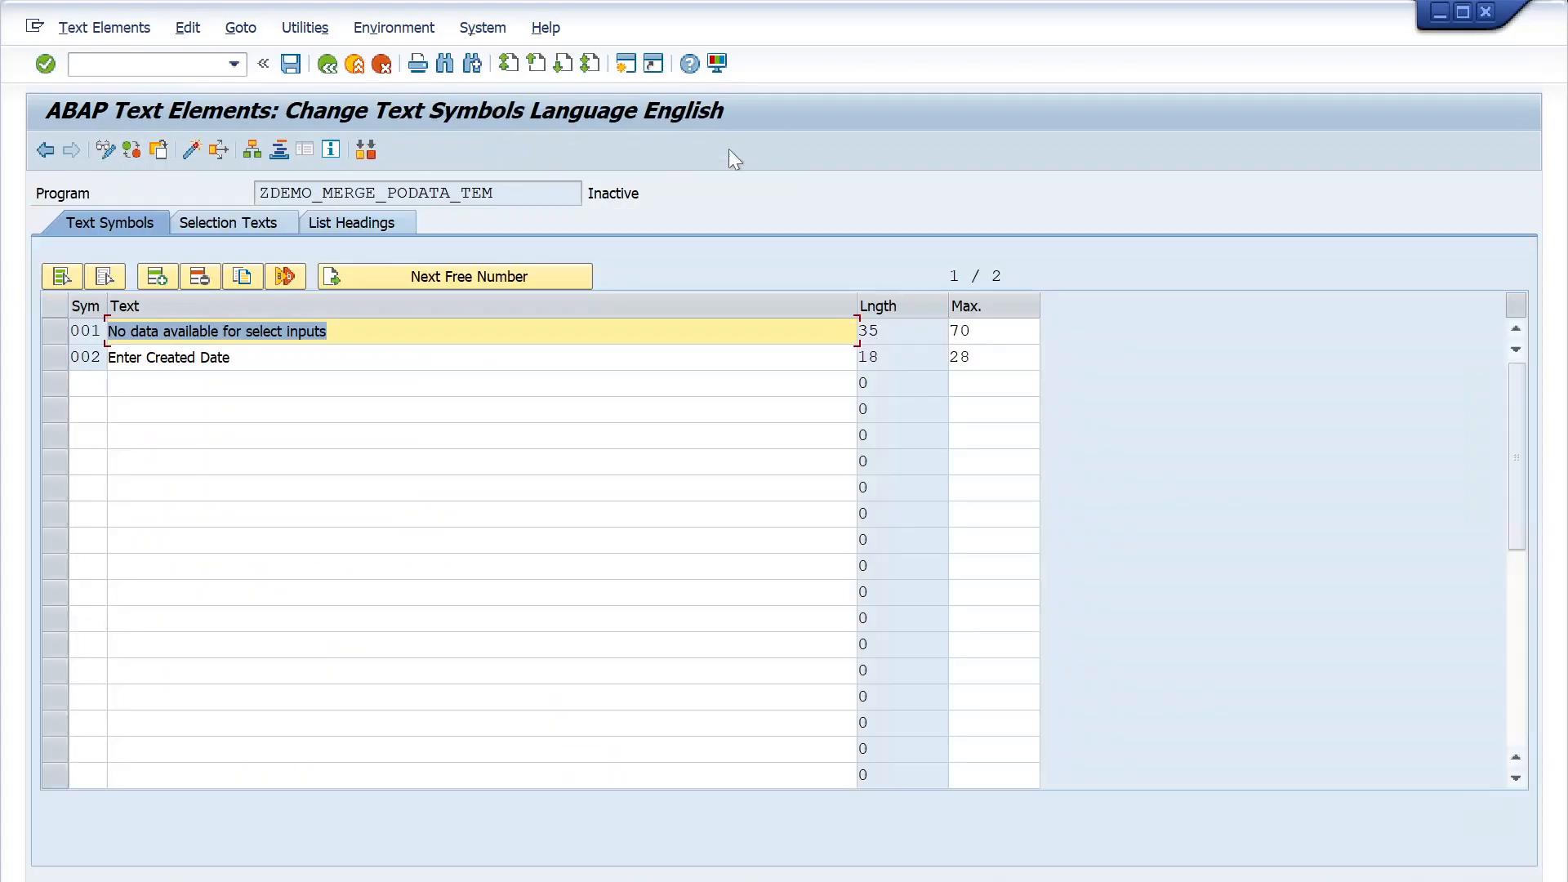
- Activate the text elements (REPT object) of program ZDEMO_MERGE_PODATA_TEM
left_click(634, 207)
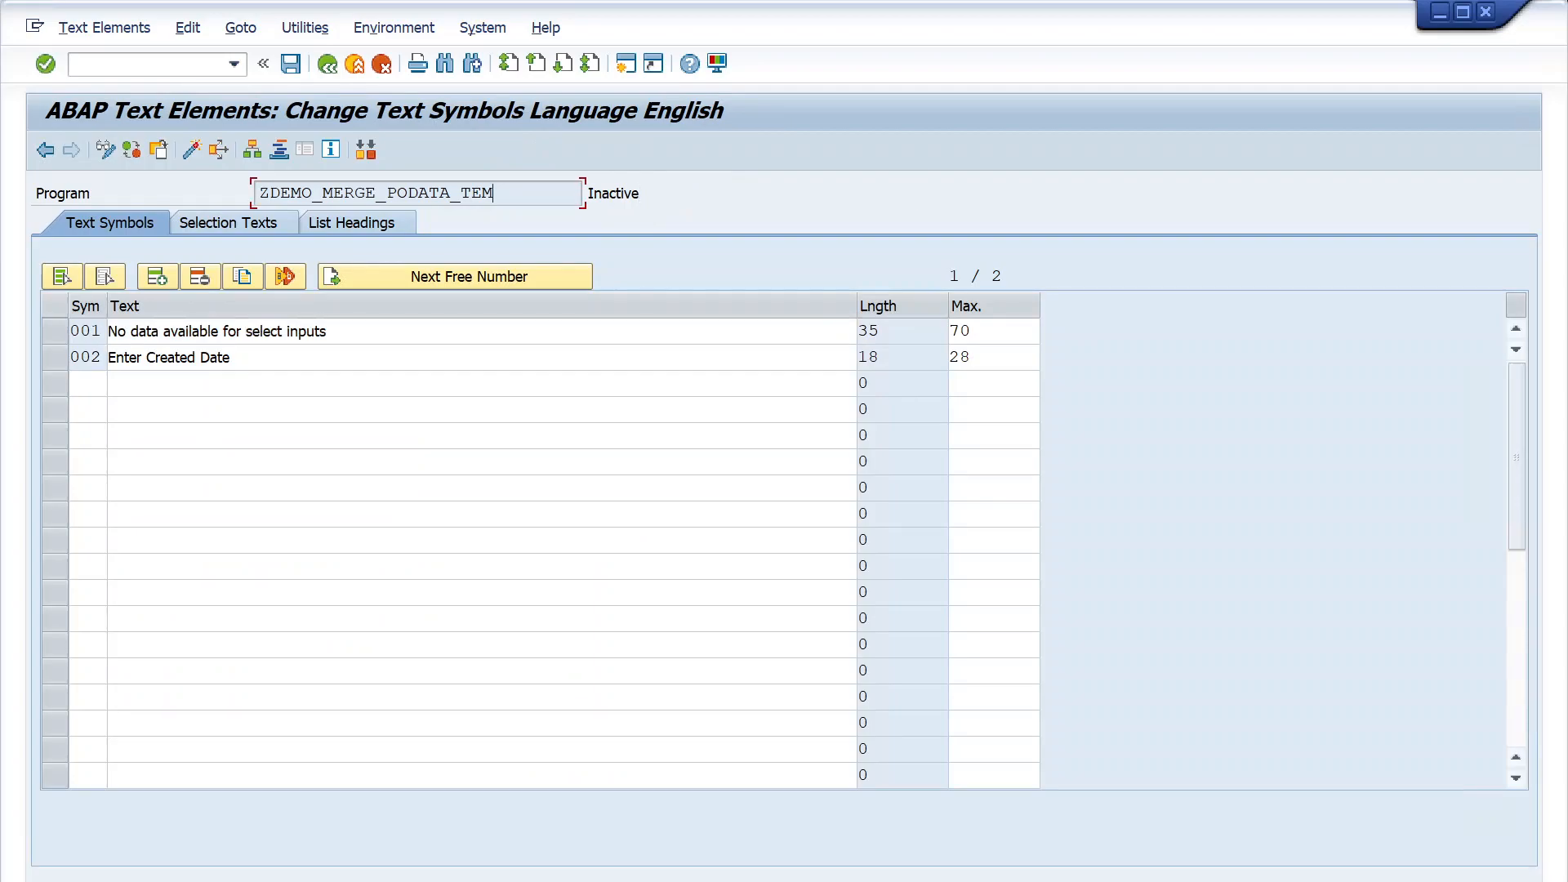
left_click_drag(495, 194, 257, 194)
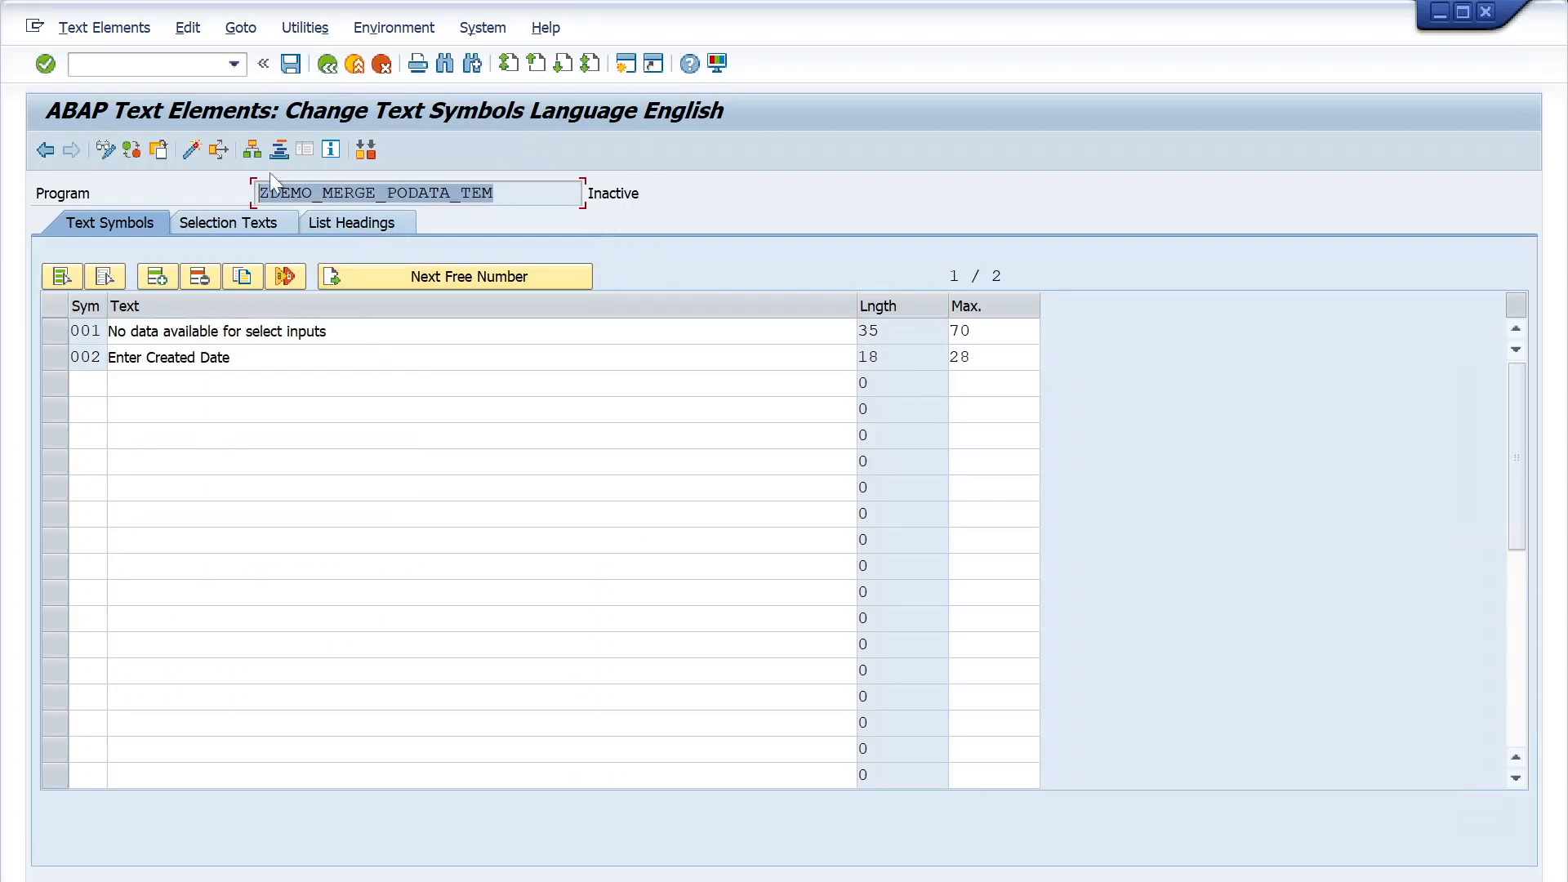
left_click(185, 147)
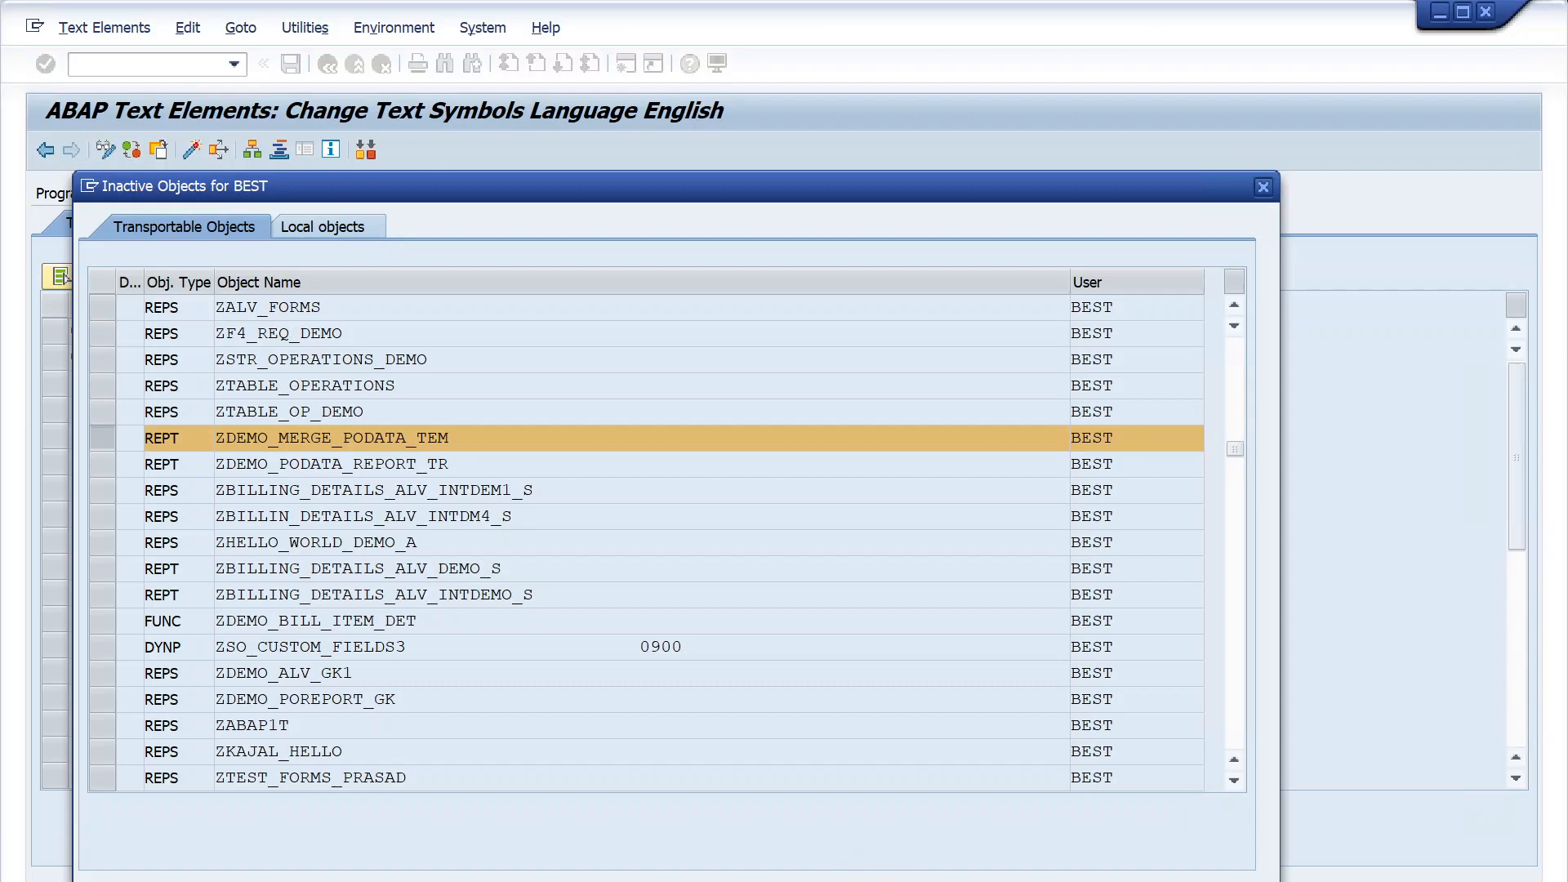
key("Return")
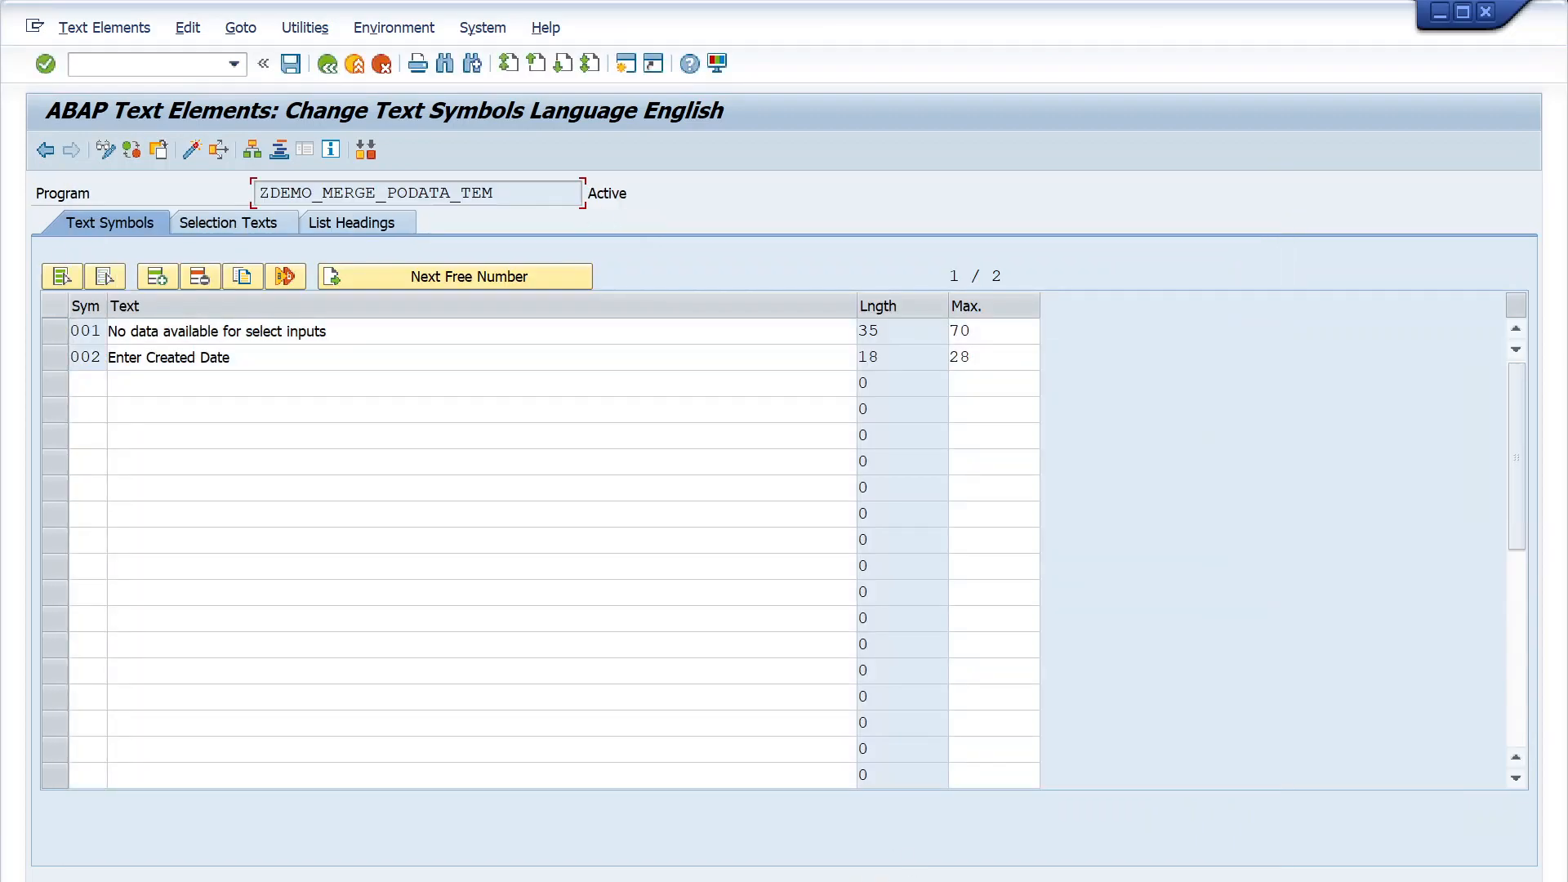
left_click_drag(495, 193, 258, 193)
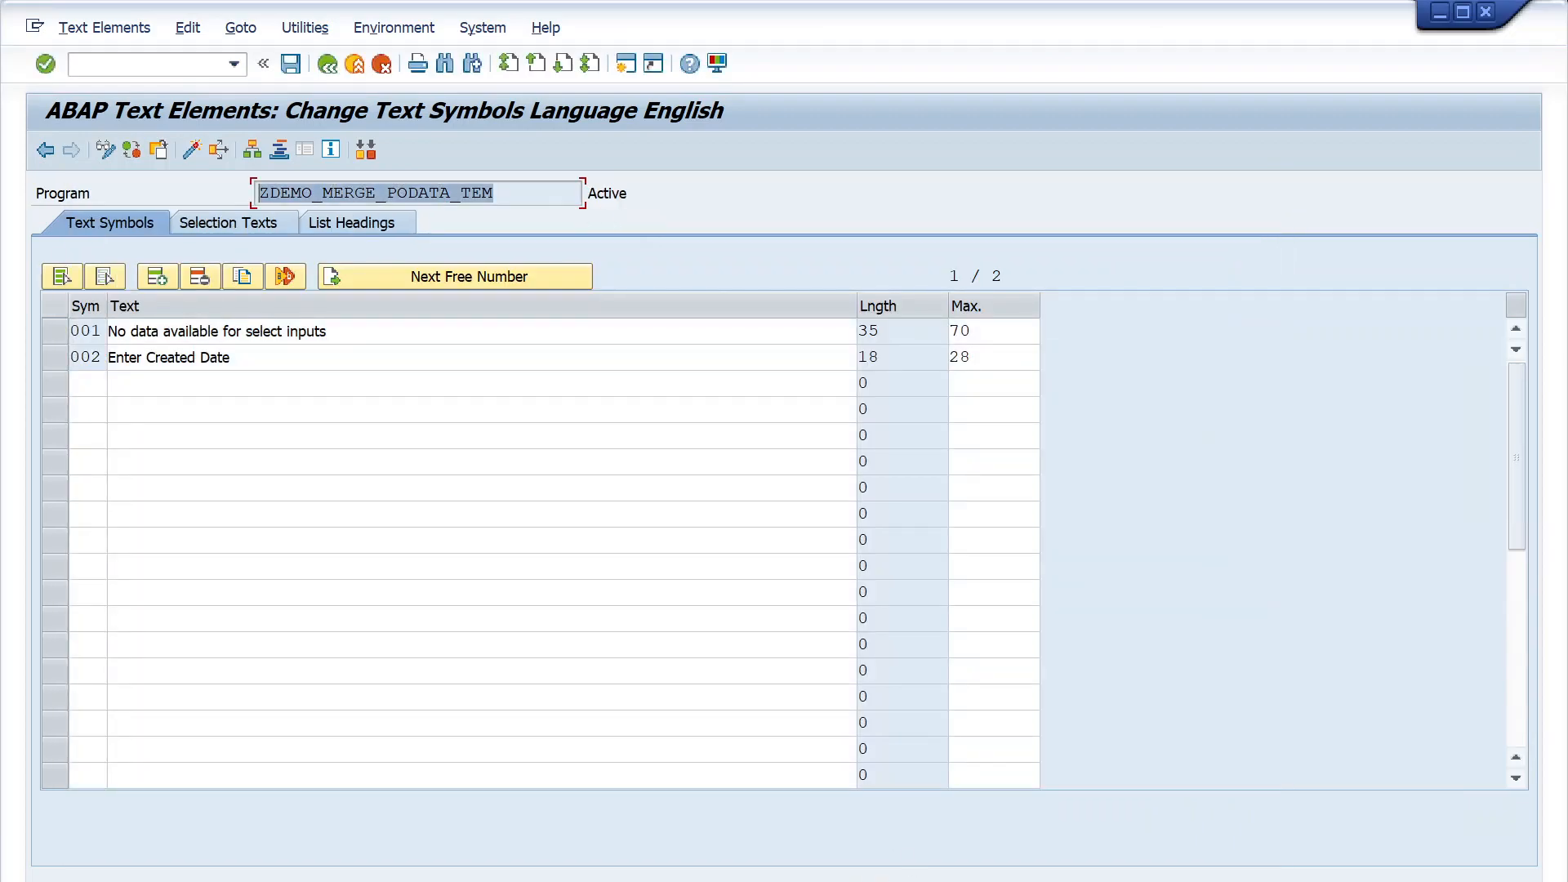
- Leave the text elements and the ZDEMO_MERGE_PODATA_TEM editor session, returning to the transport request overview
left_click(326, 70)
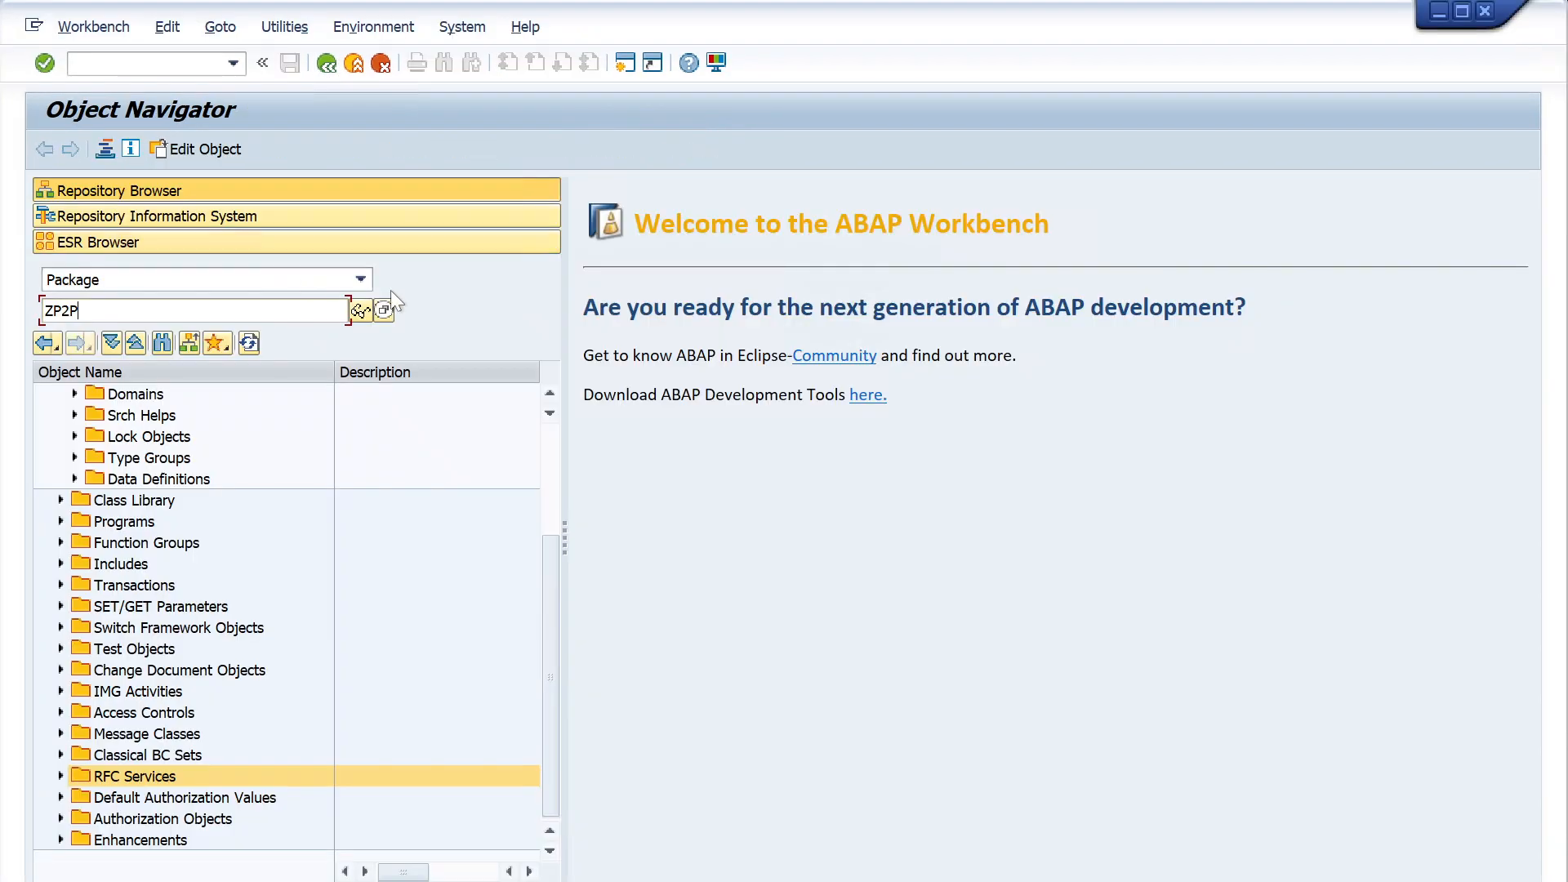
left_click(360, 881)
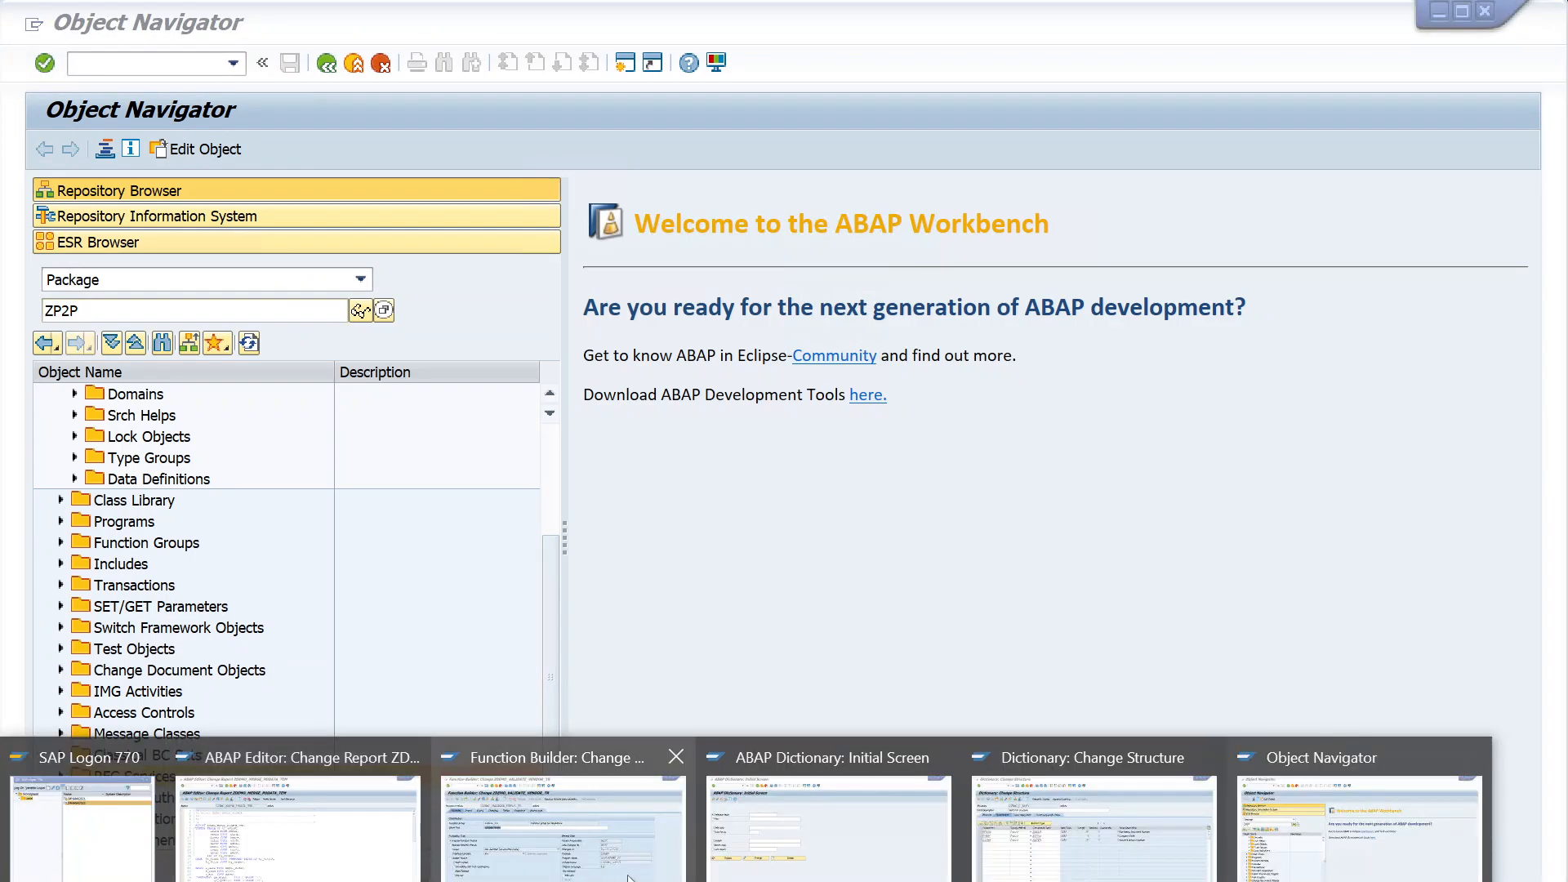
left_click(255, 807)
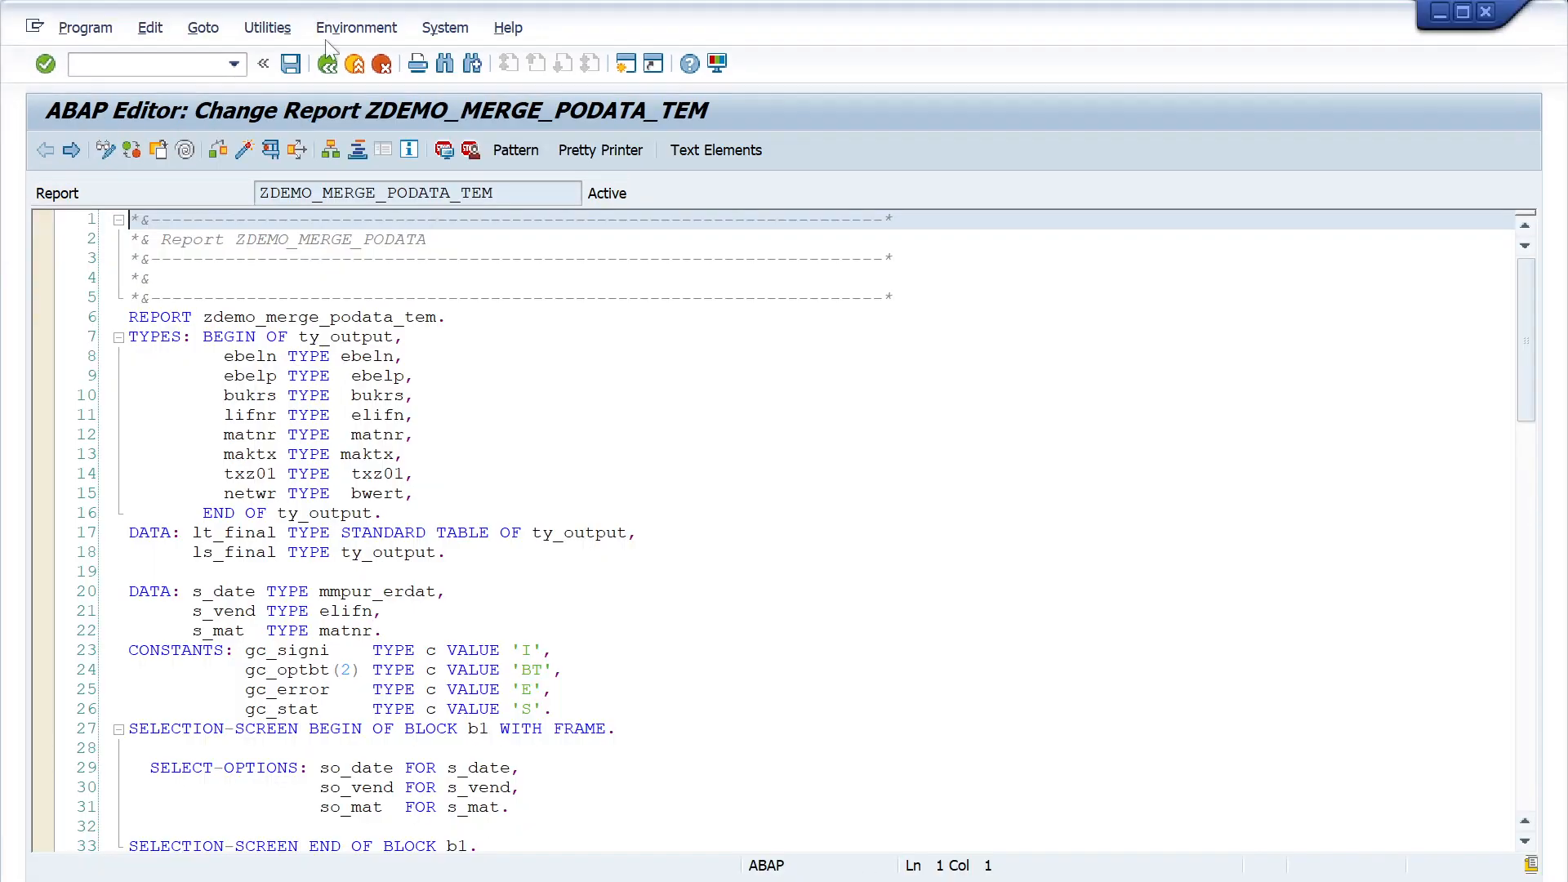
left_click(335, 68)
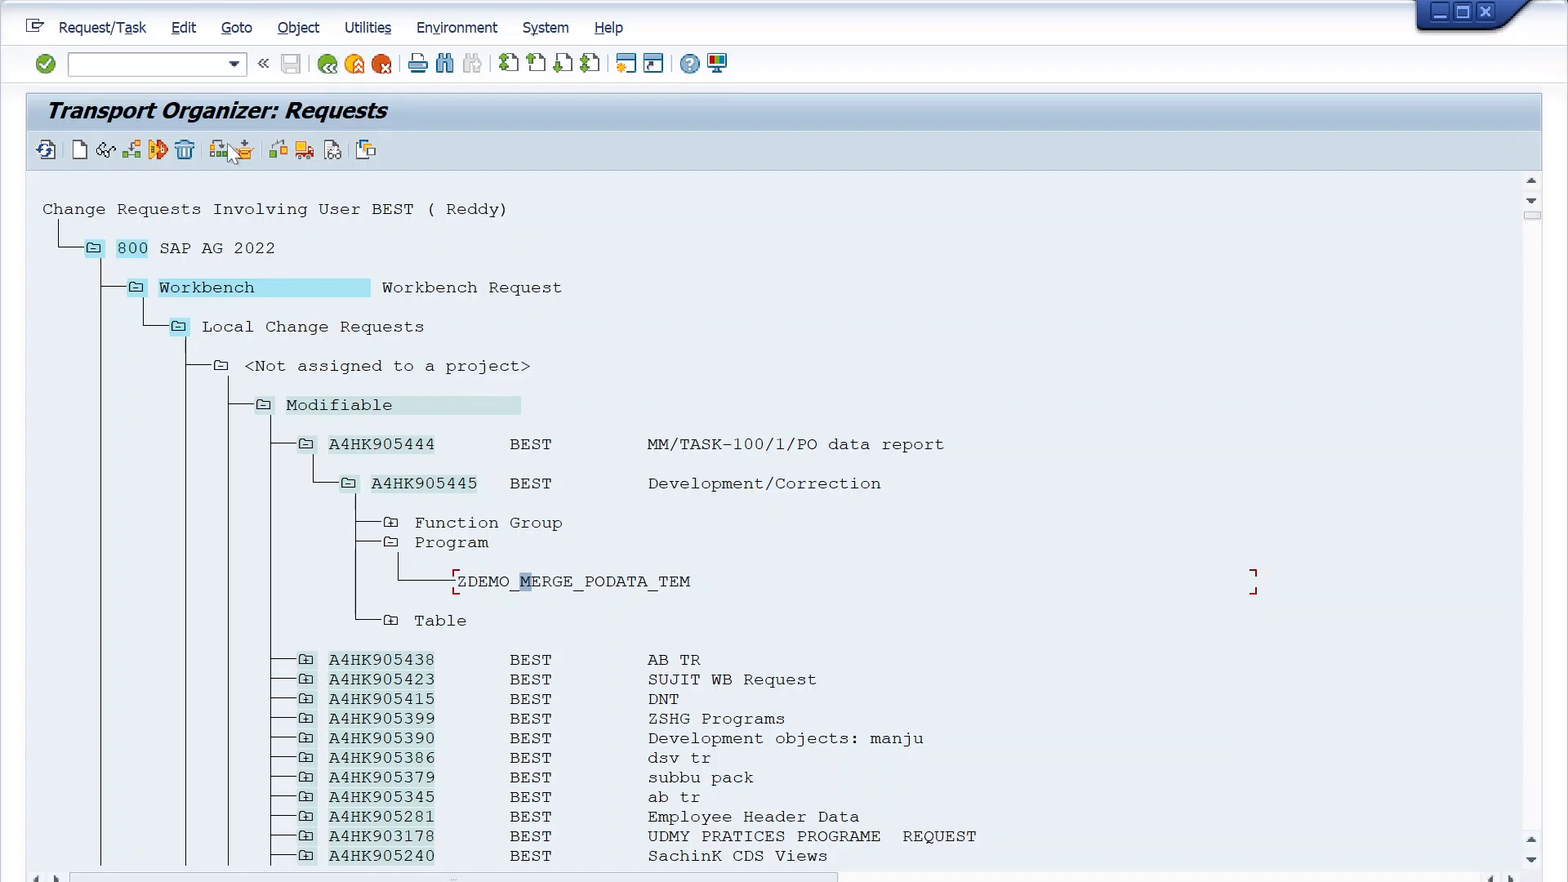
- Simulate the release of task A4HK905445 and collapse its program entries
left_click(450, 487)
left_click(129, 33)
mouse_move(231, 272)
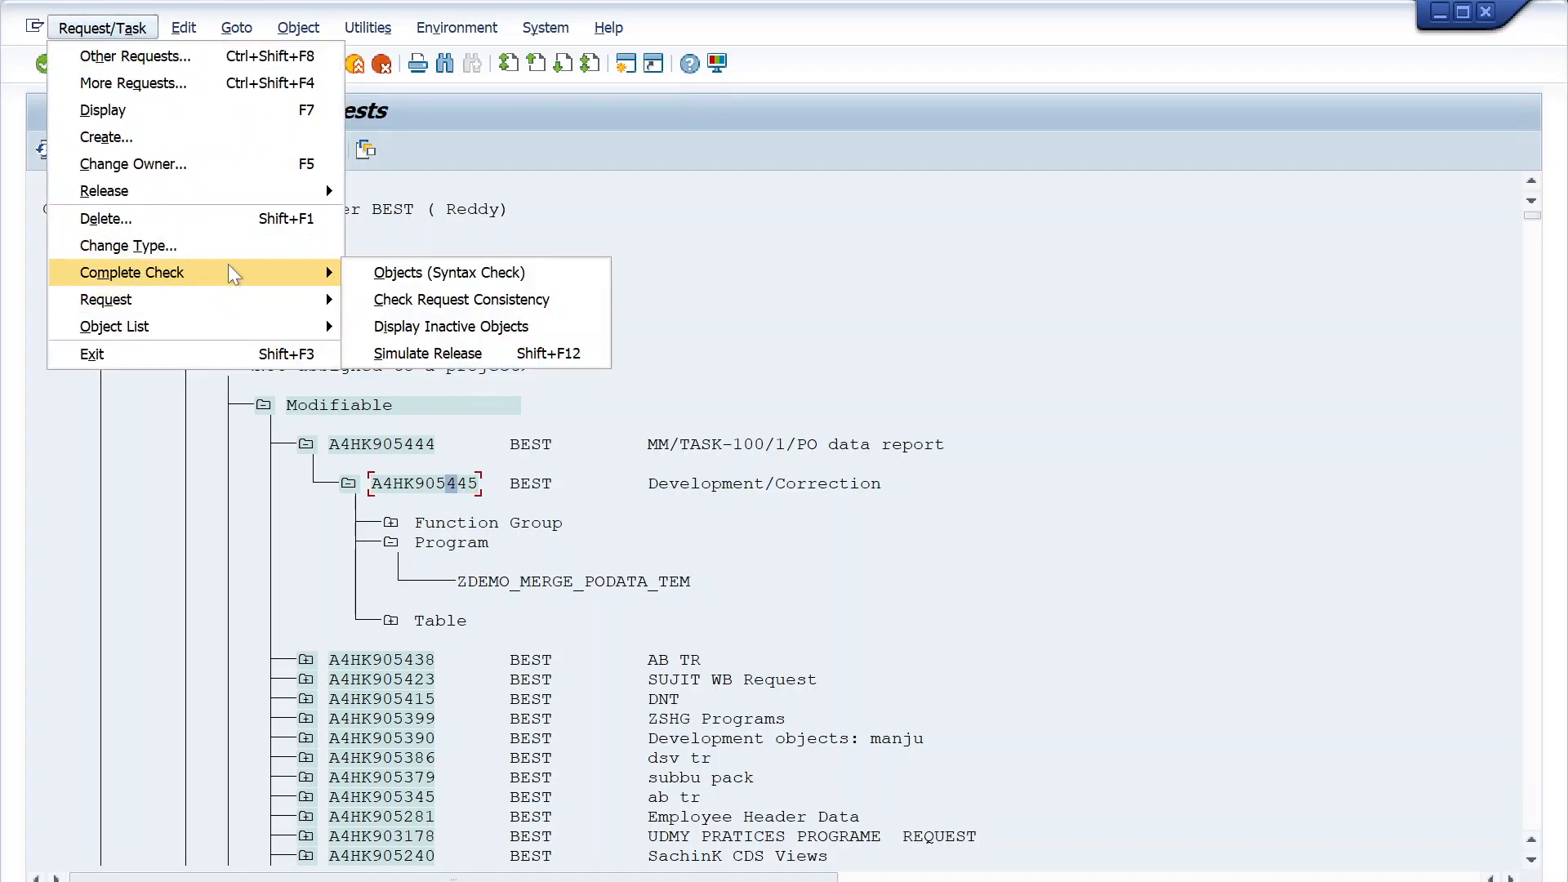
left_click(419, 353)
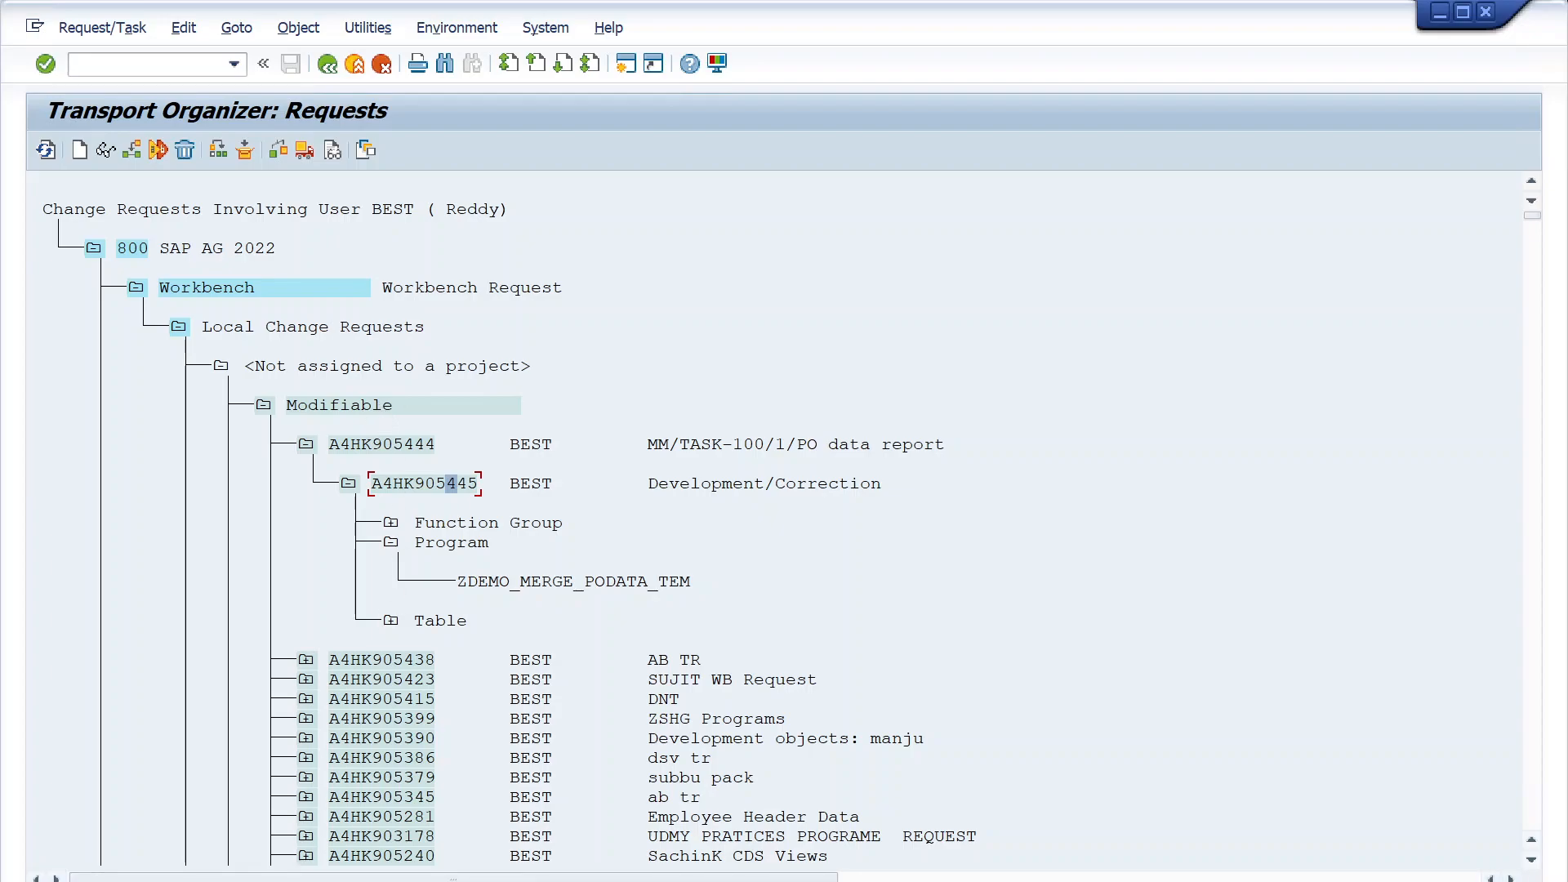
left_click(392, 545)
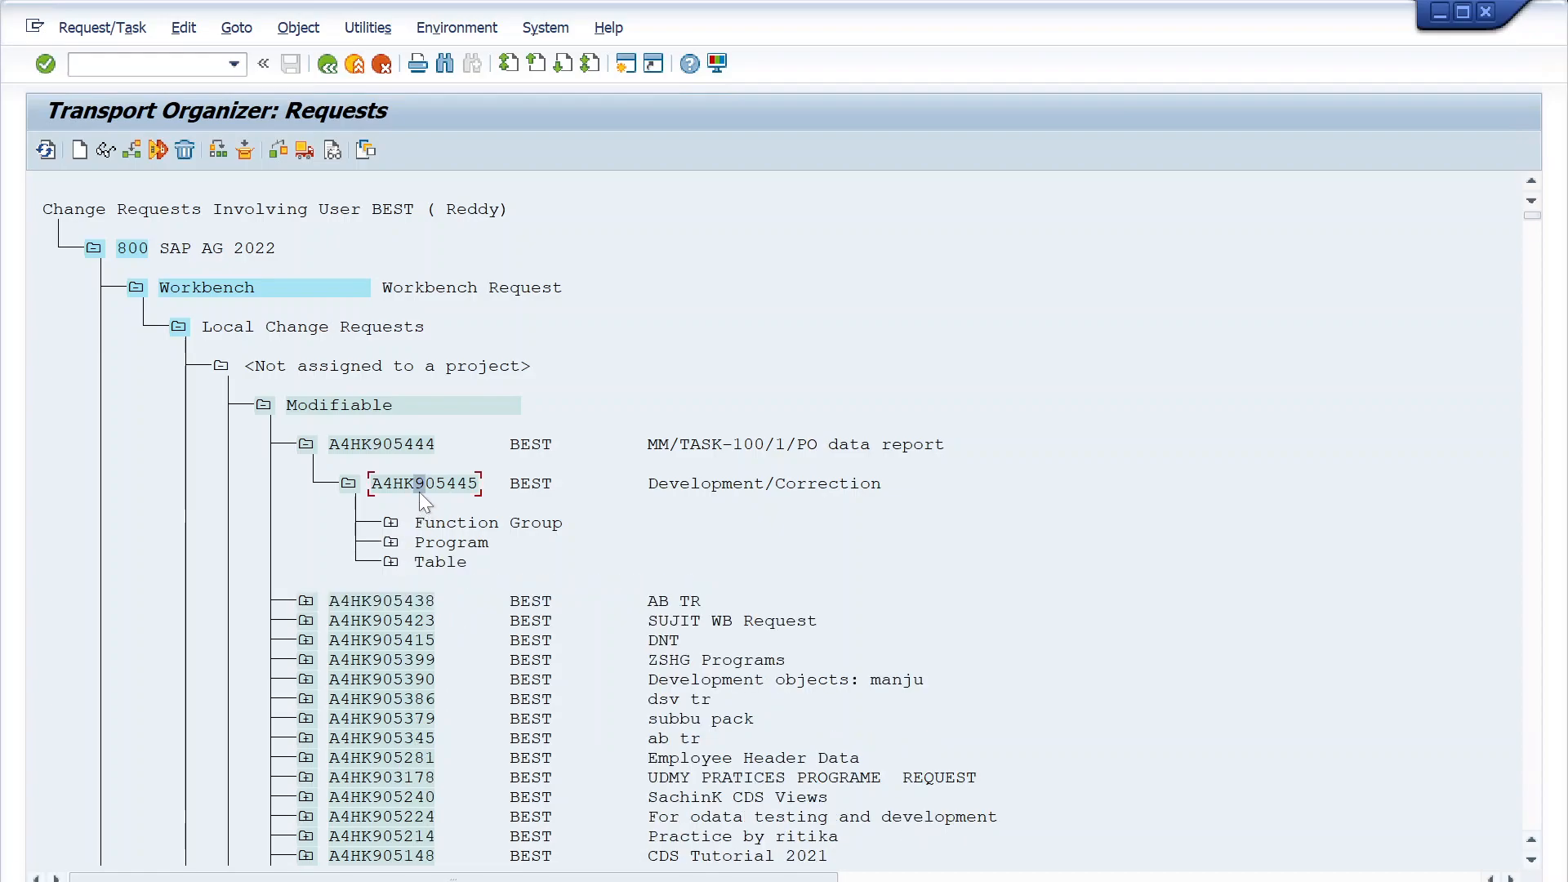
- Run the object syntax check on task A4HK905445, close its results and run the request consistency check
left_click(100, 28)
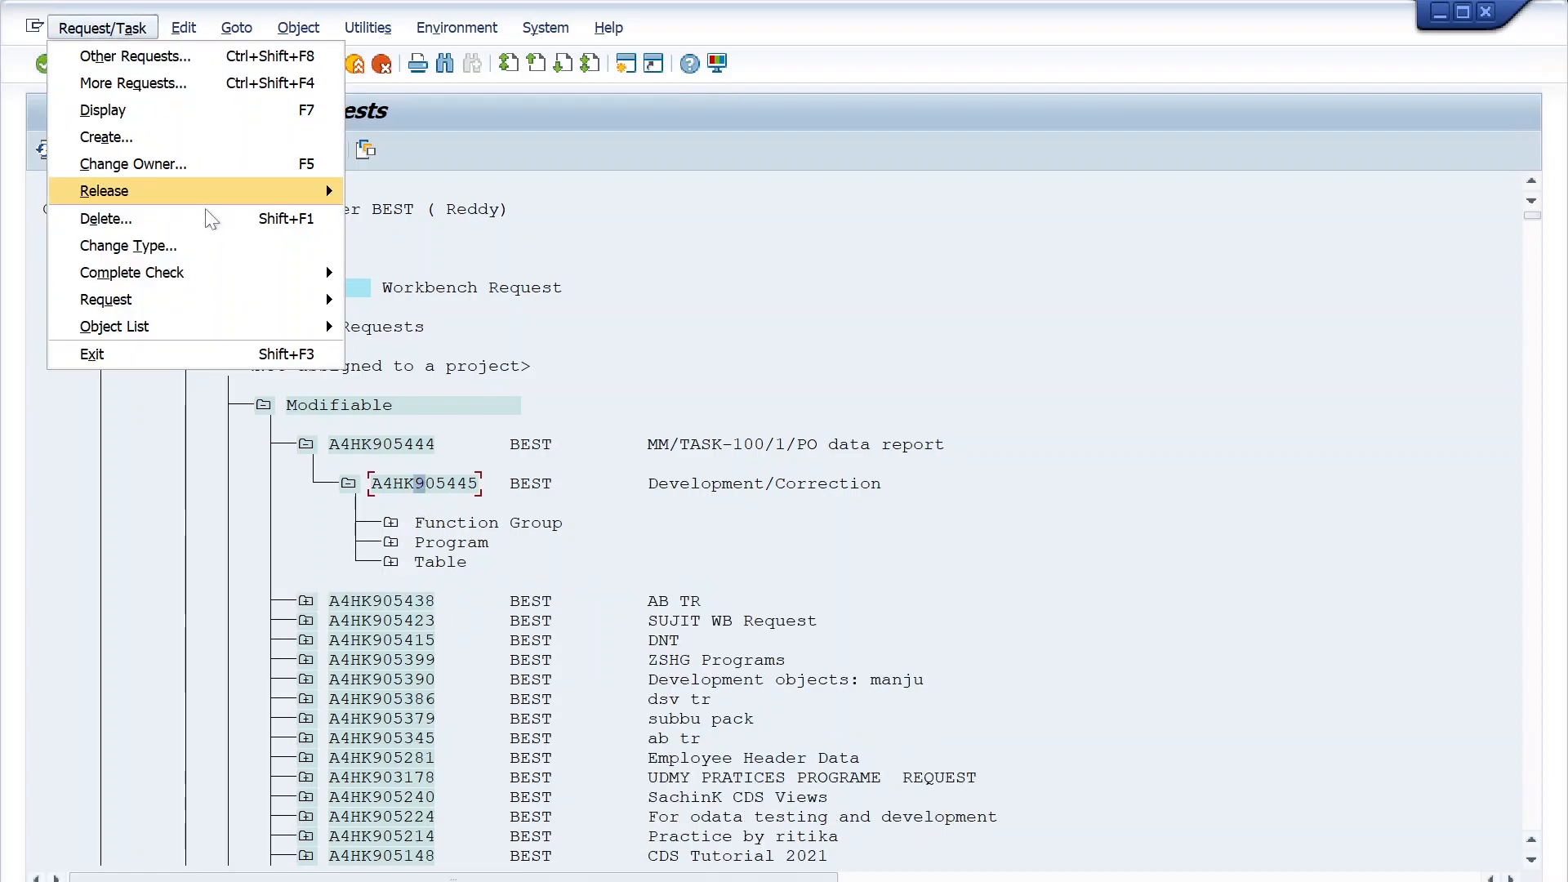
mouse_move(287, 278)
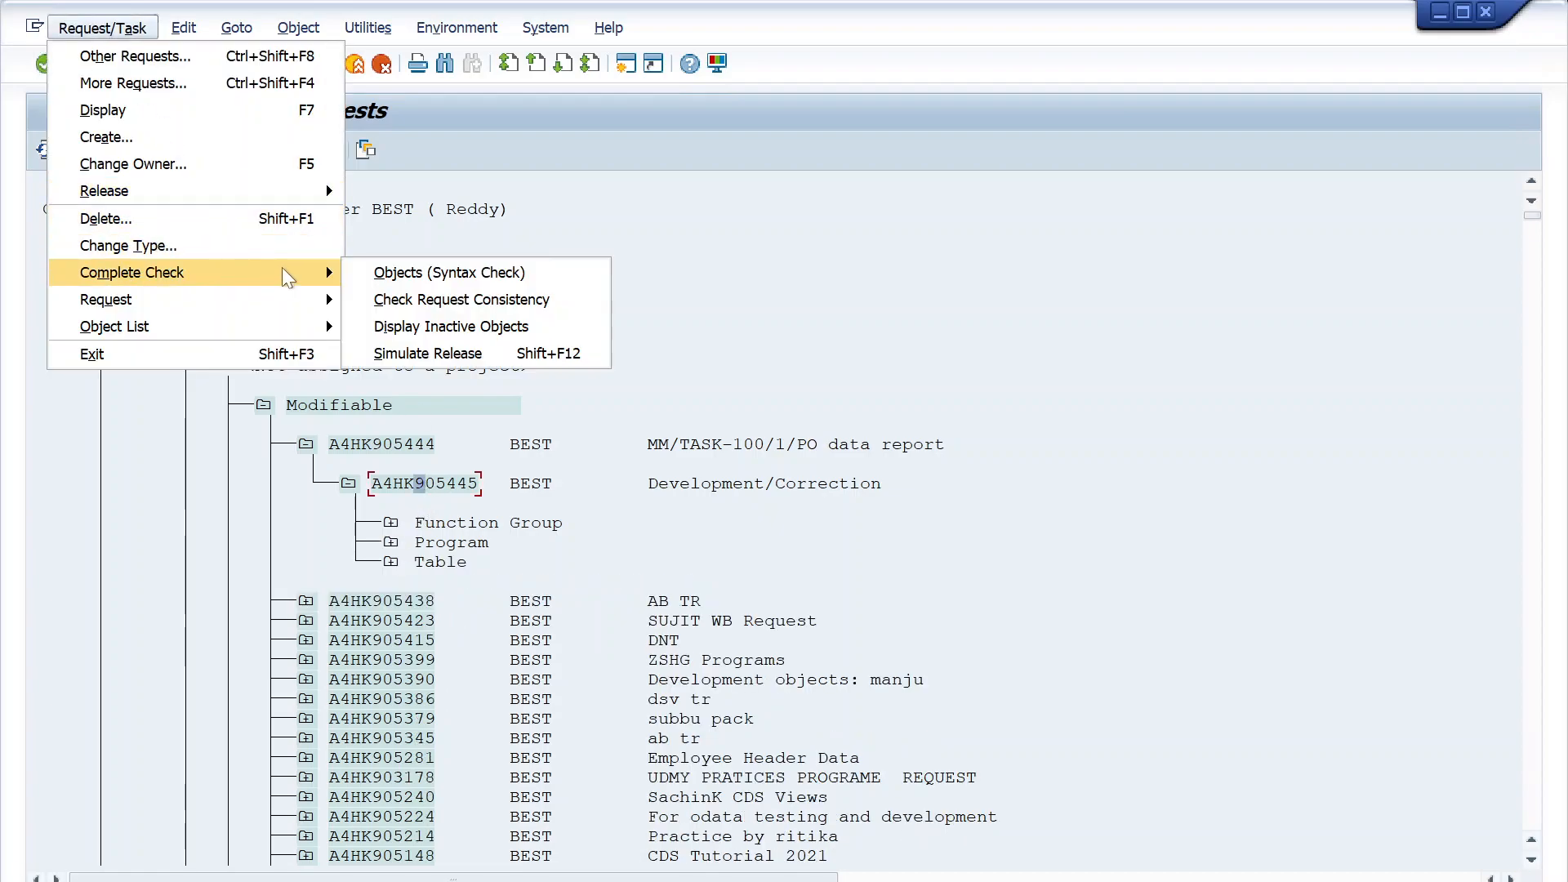
left_click(432, 275)
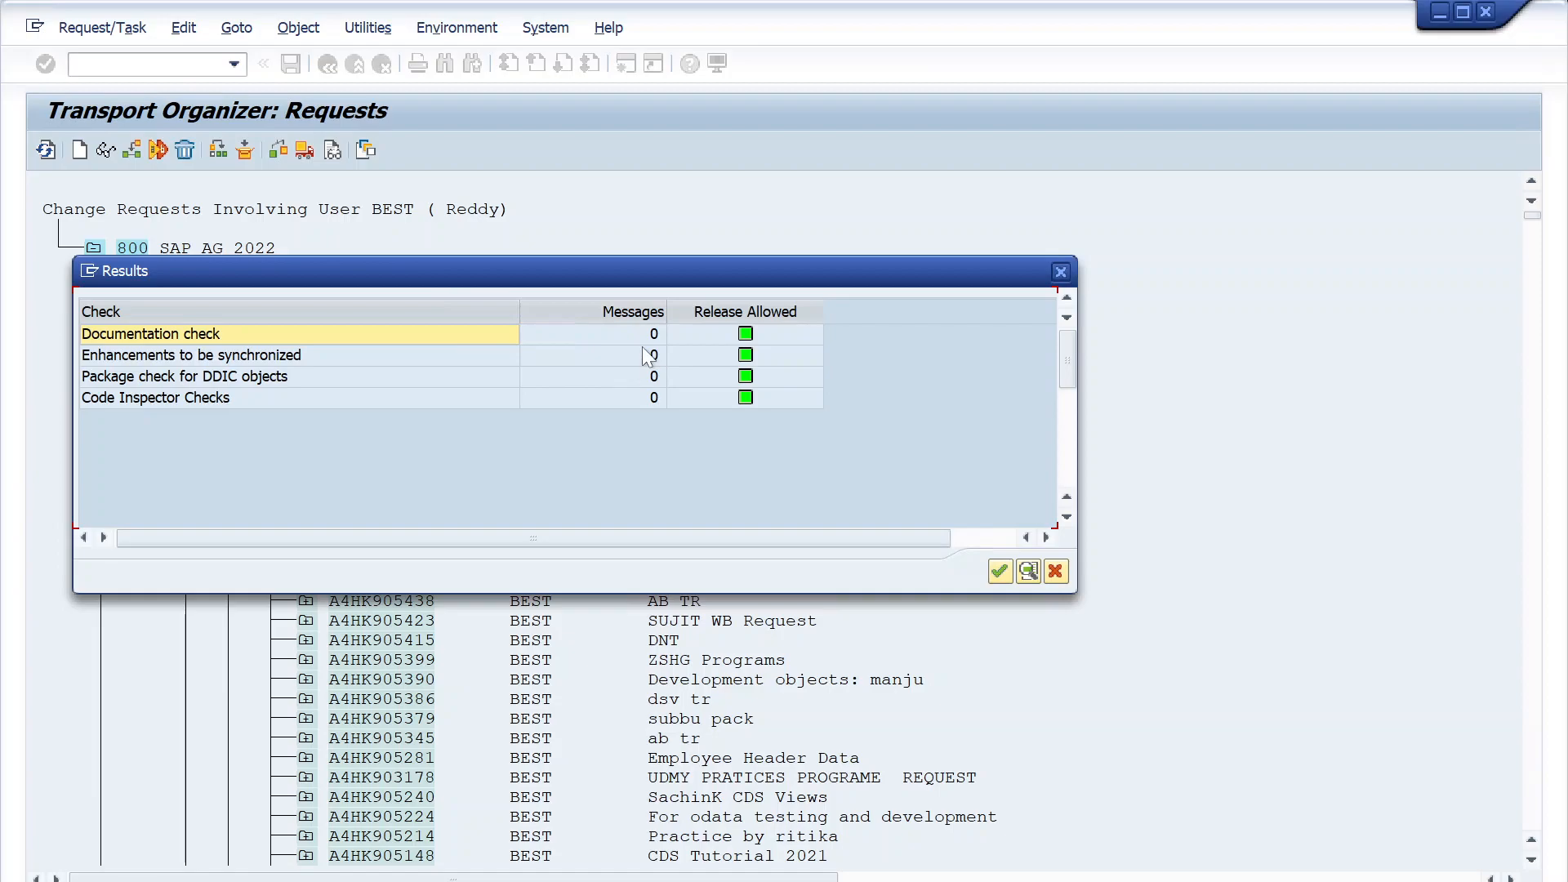
left_click(1002, 571)
left_click(97, 31)
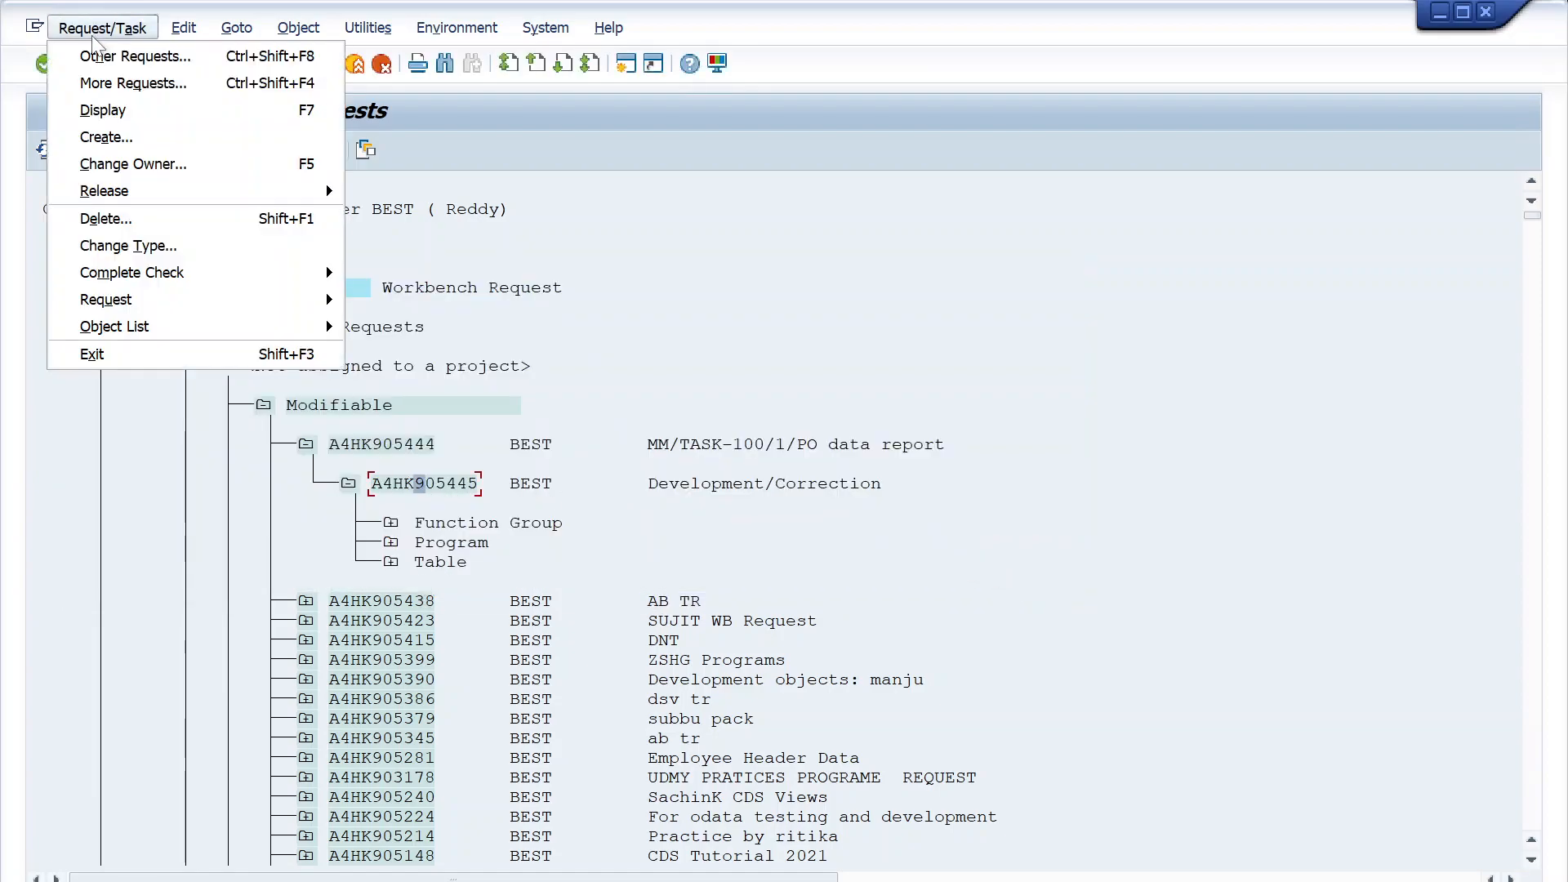
mouse_move(306, 278)
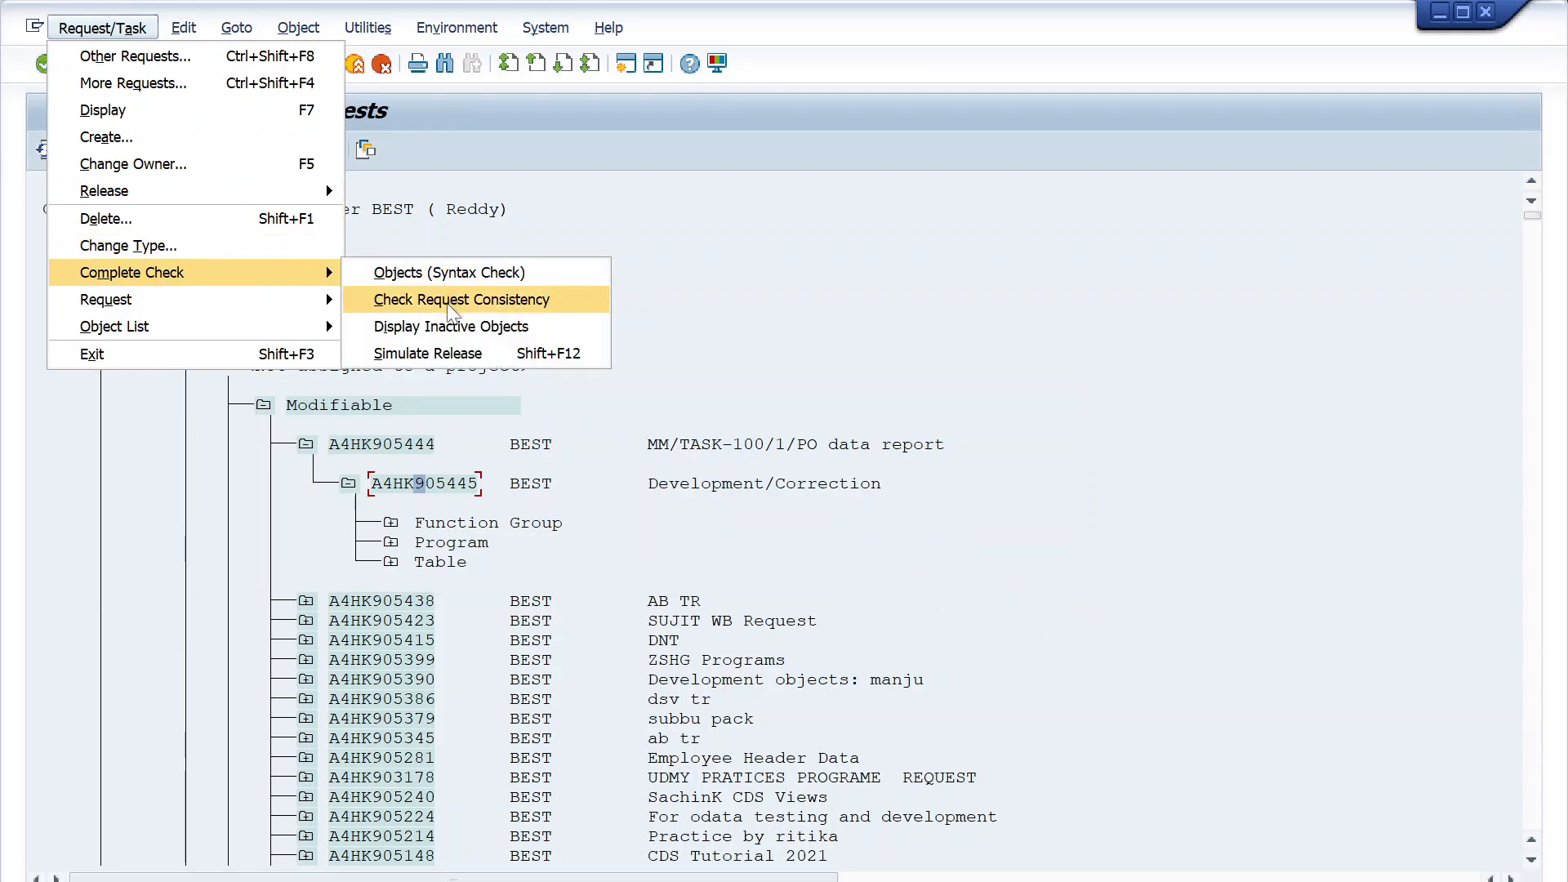
left_click(452, 302)
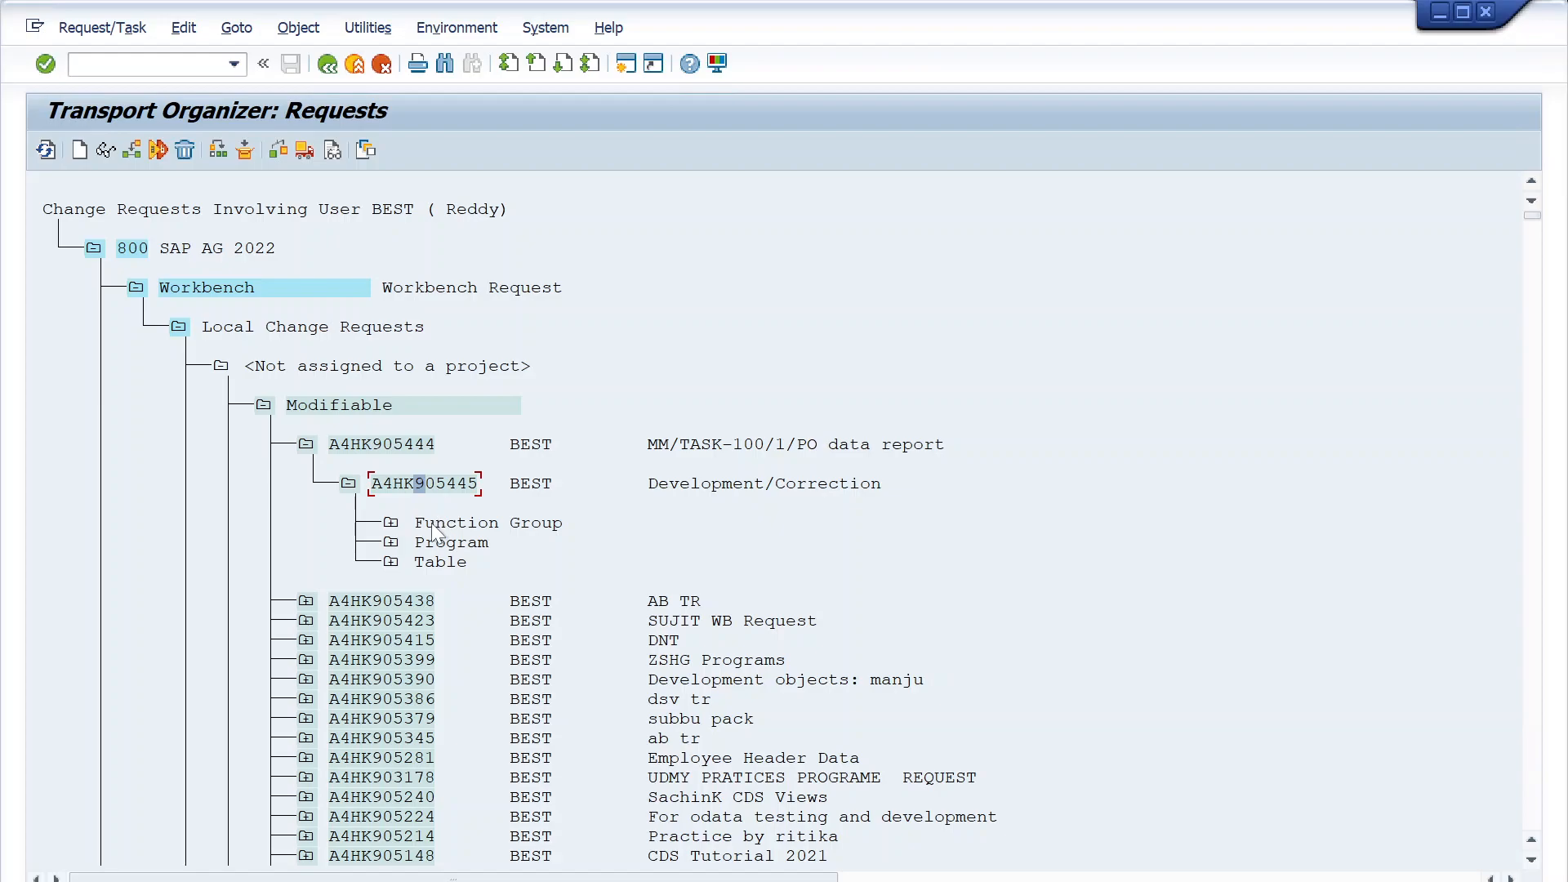
- Release task A4HK905445 directly
left_click(428, 482)
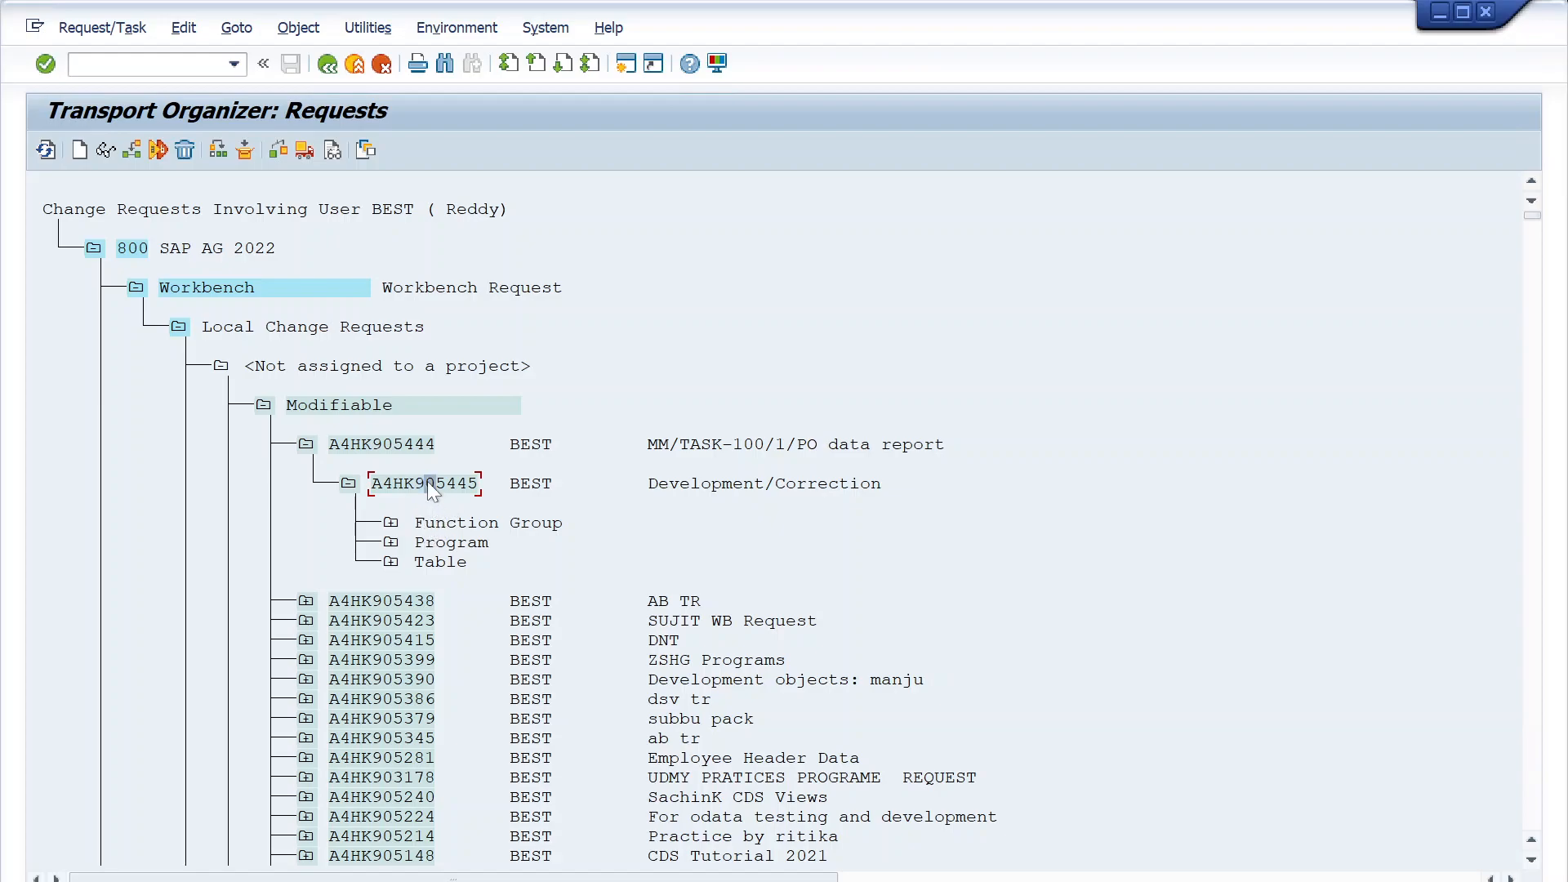
left_click(302, 152)
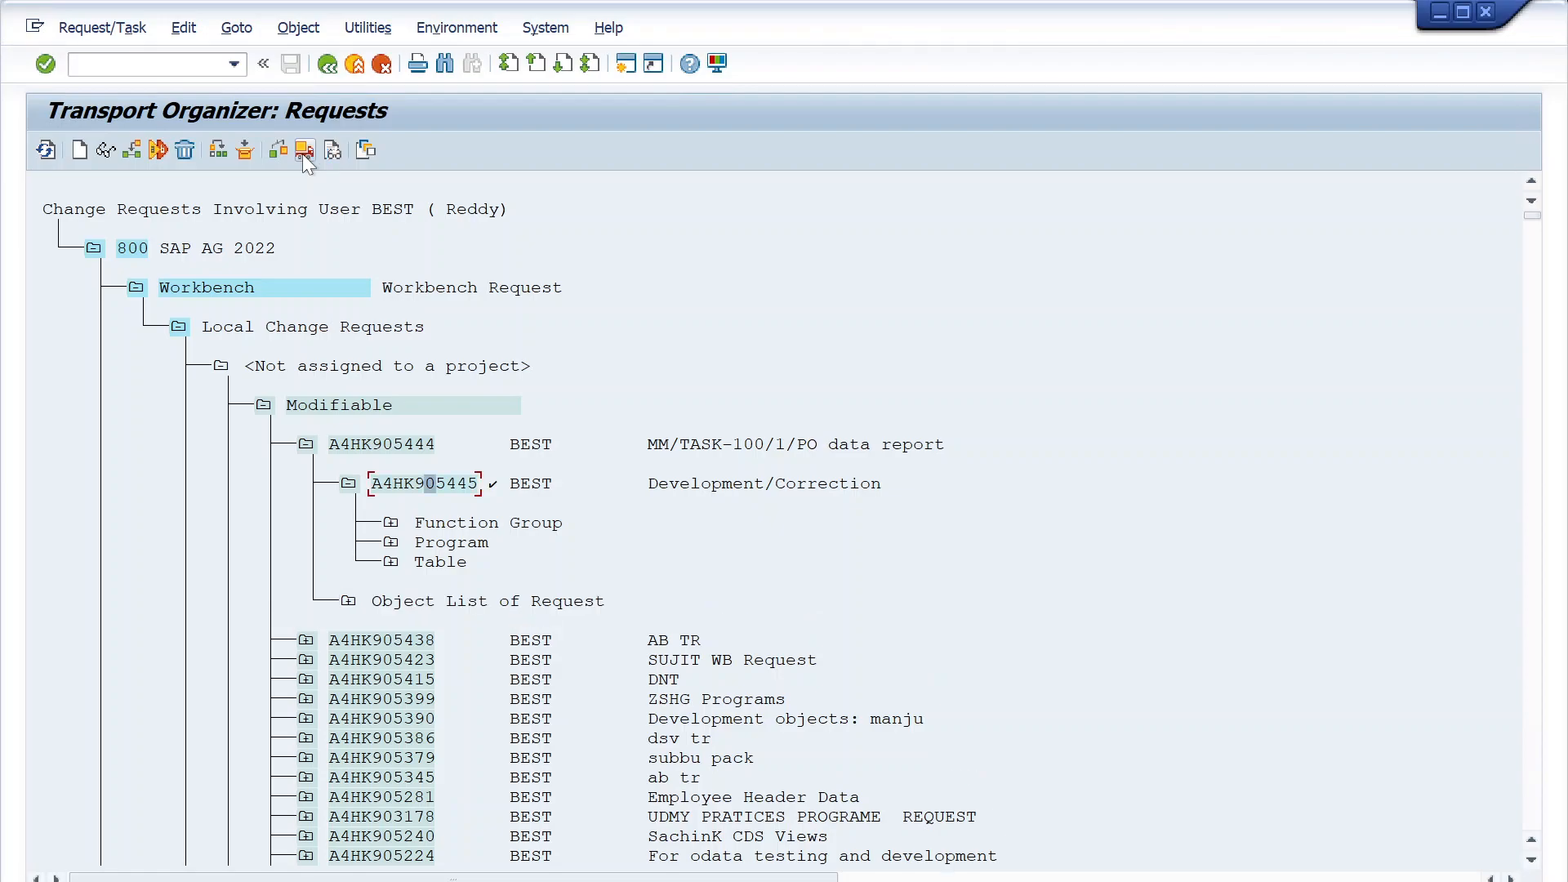
left_click(494, 486)
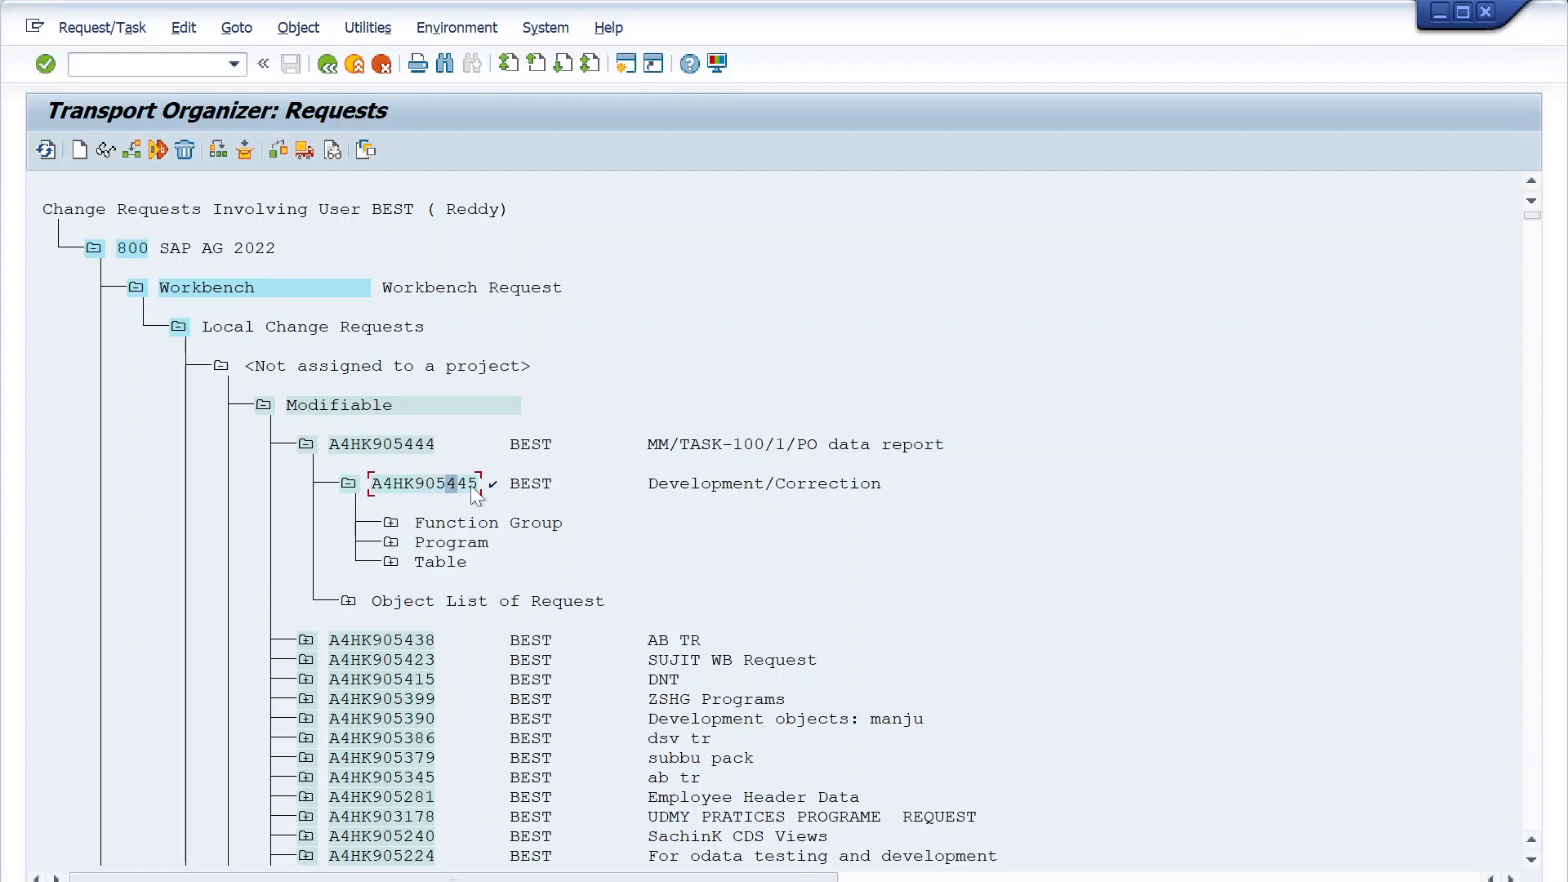
left_click(502, 492)
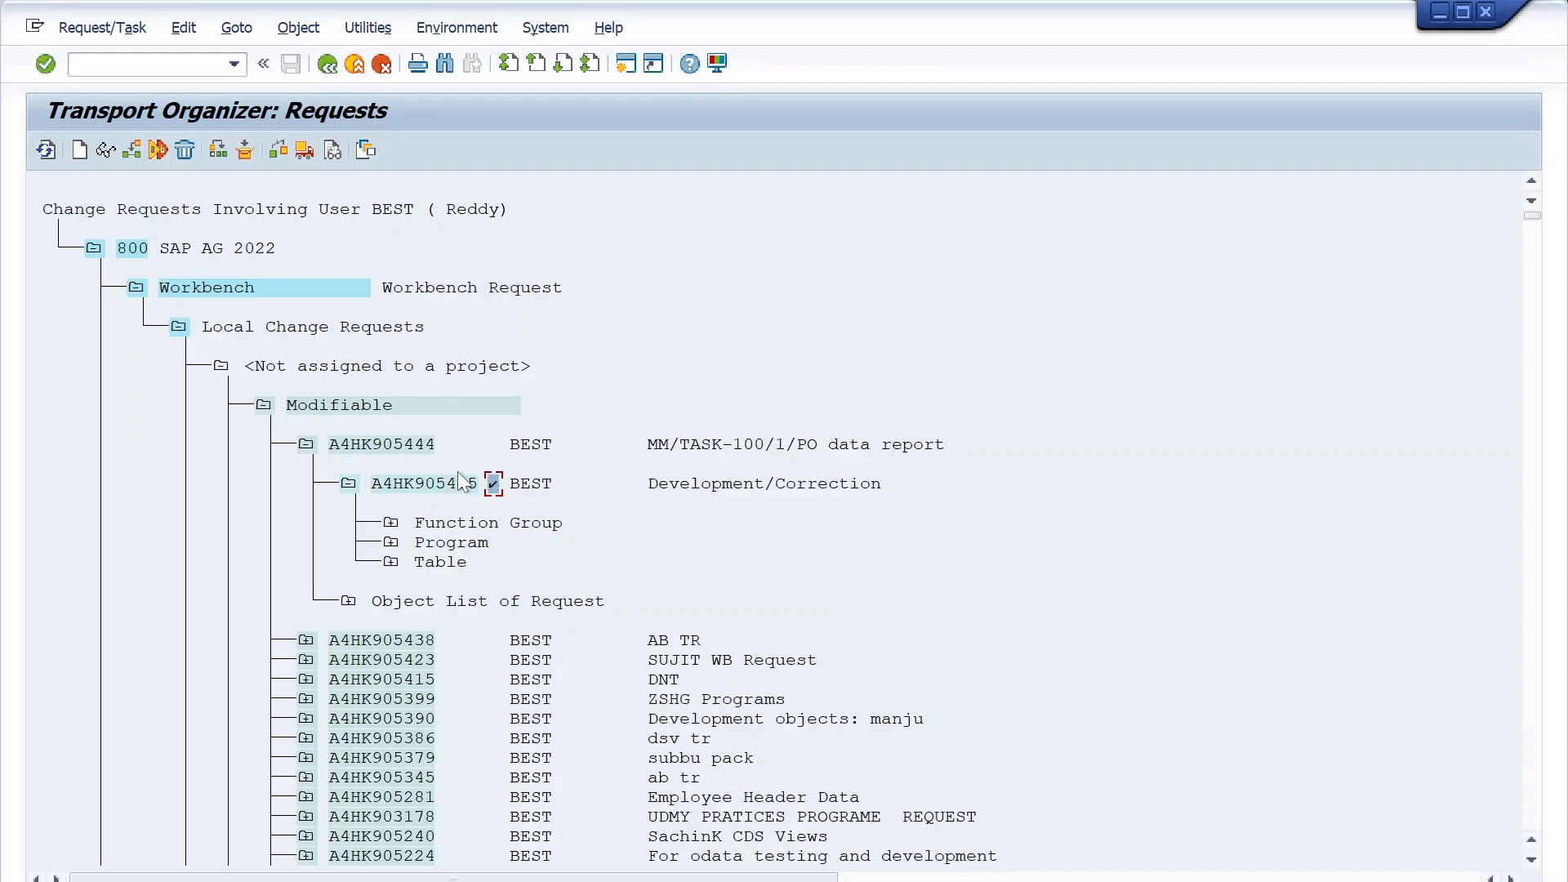
- Release the parent request A4HK905444 (MM/TASK-100/1/PO data report) directly
left_click(430, 448)
left_click(399, 447)
left_click(306, 150)
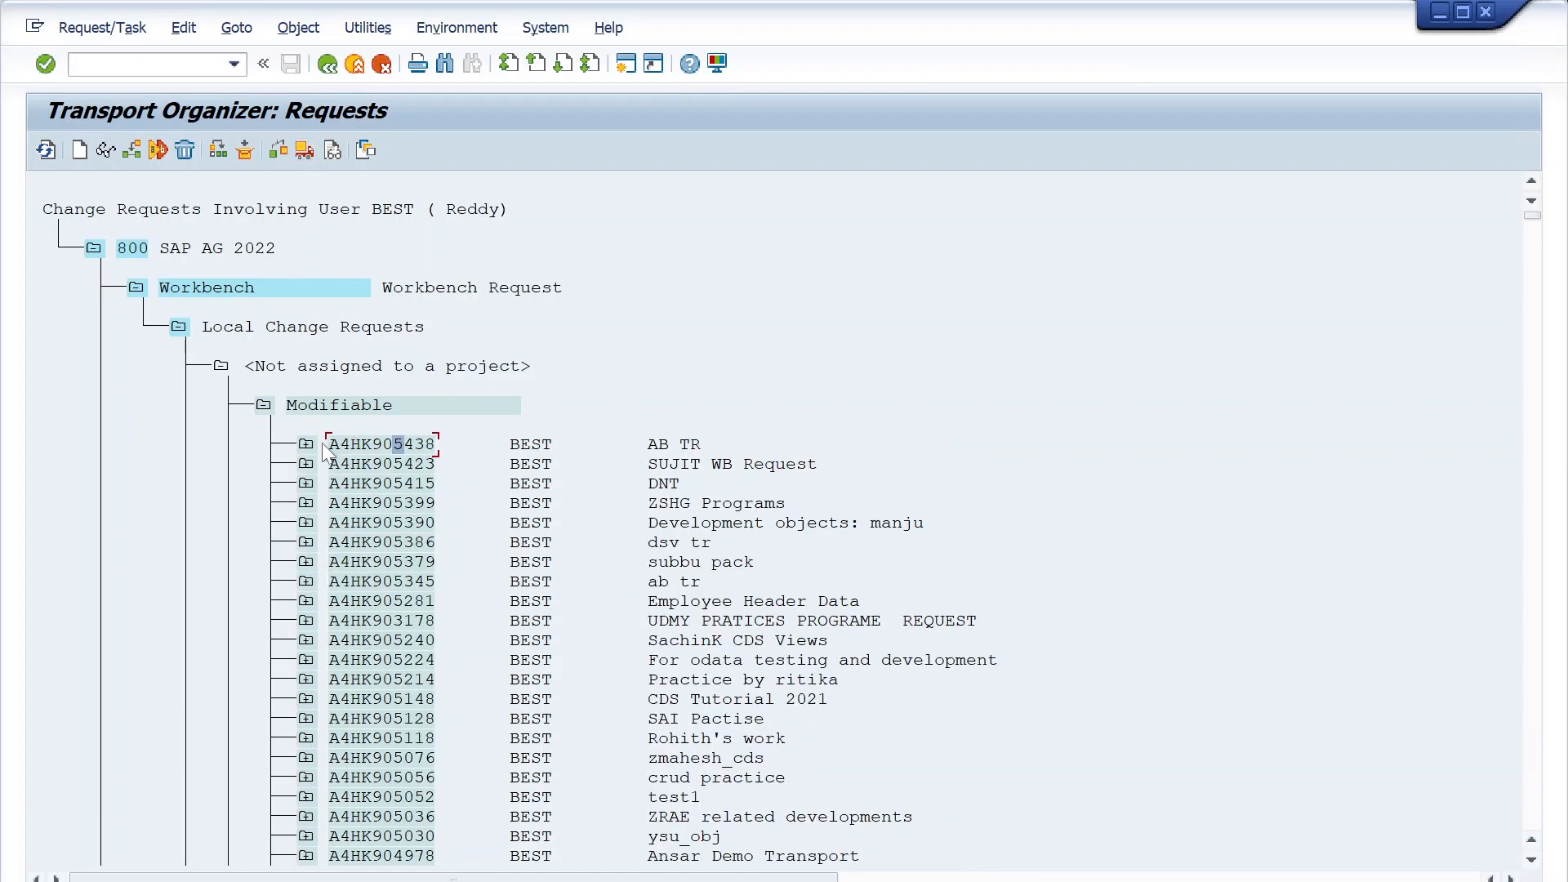
- Collapse the Modifiable group, view the object list of released task A4HK905445 and collapse the task in the overview
scroll(482, 640, "down", 1)
left_click(263, 366)
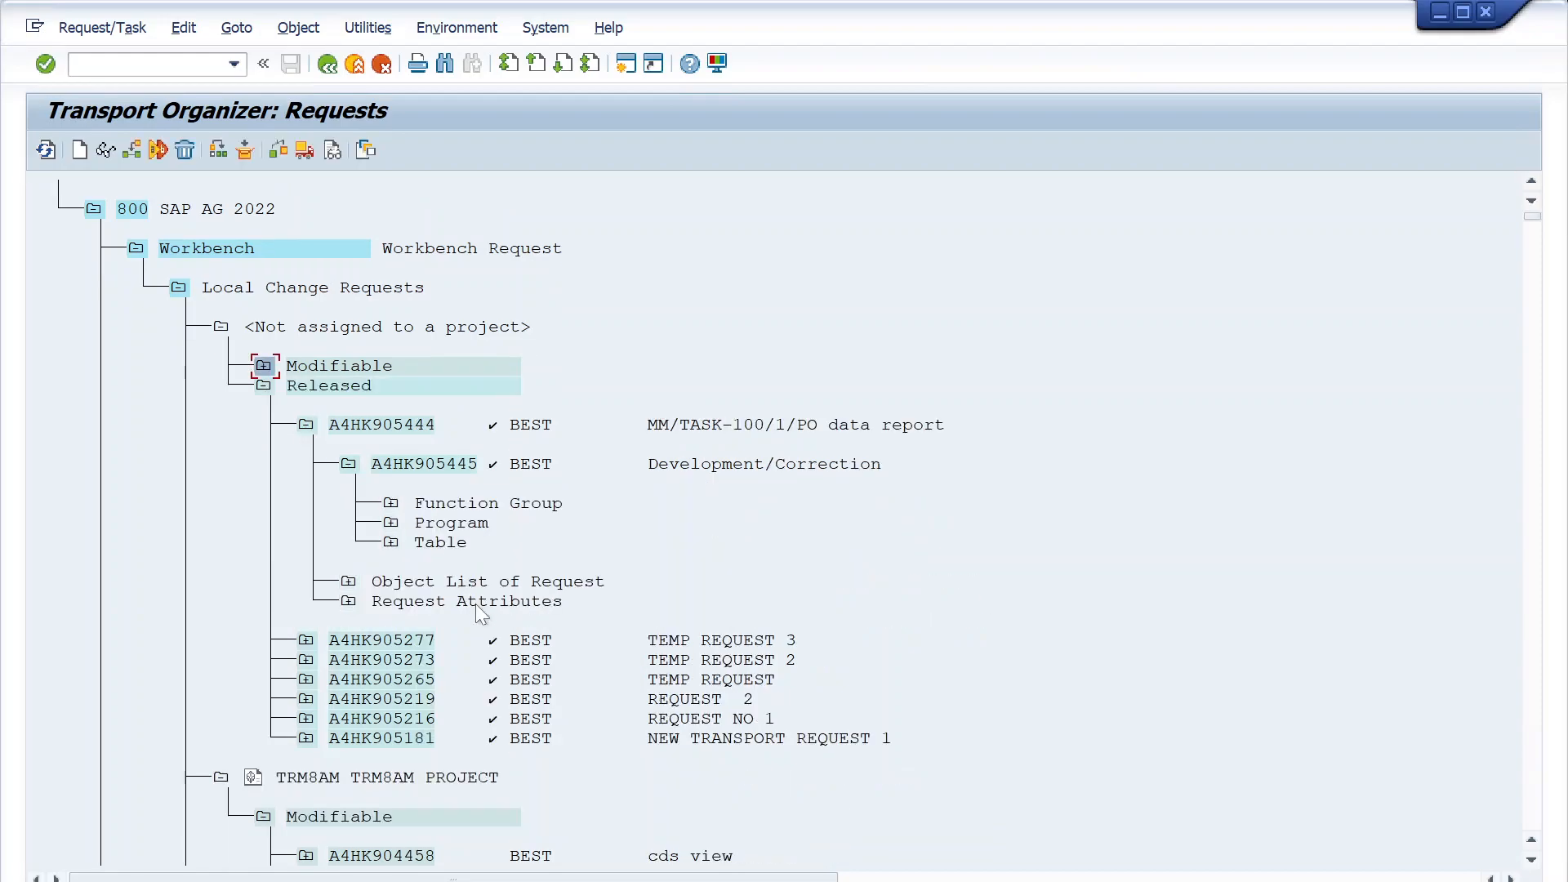
double_click(378, 469)
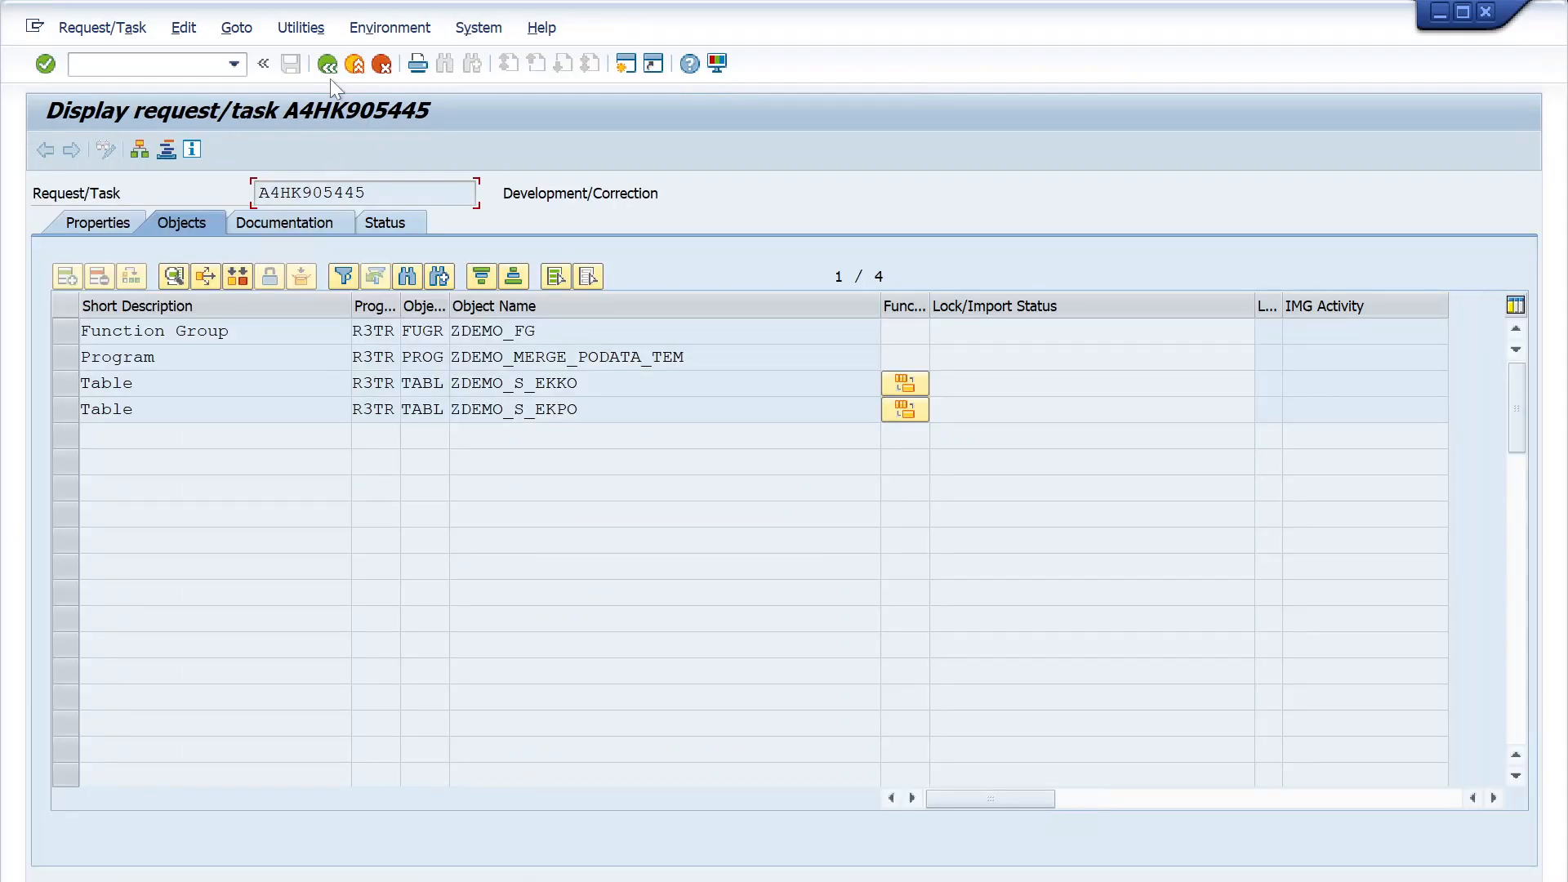
left_click(329, 64)
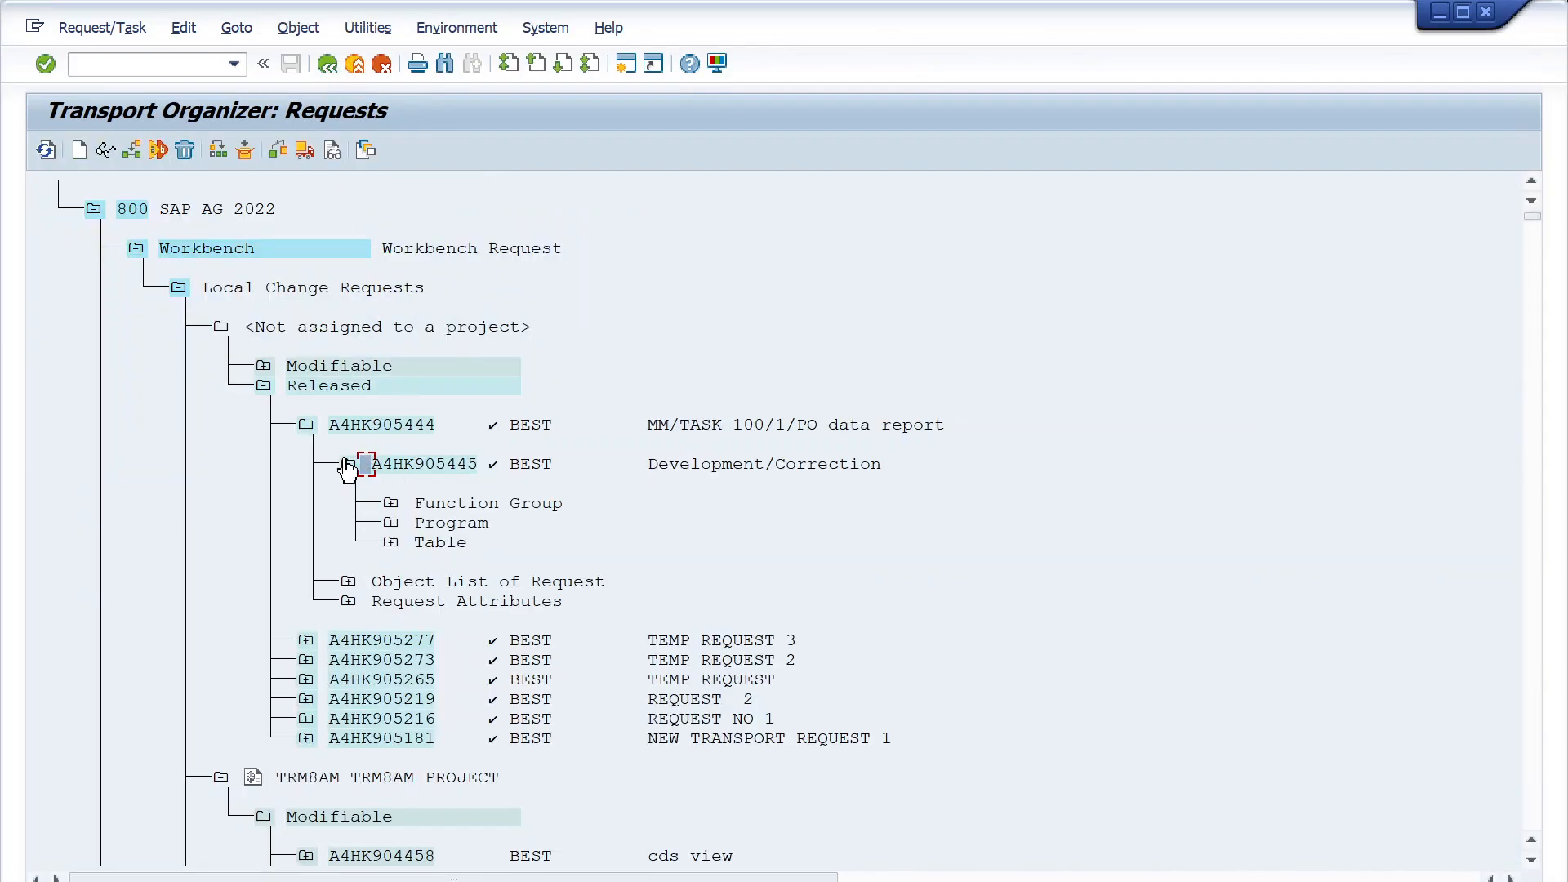
left_click(348, 464)
left_click(369, 424)
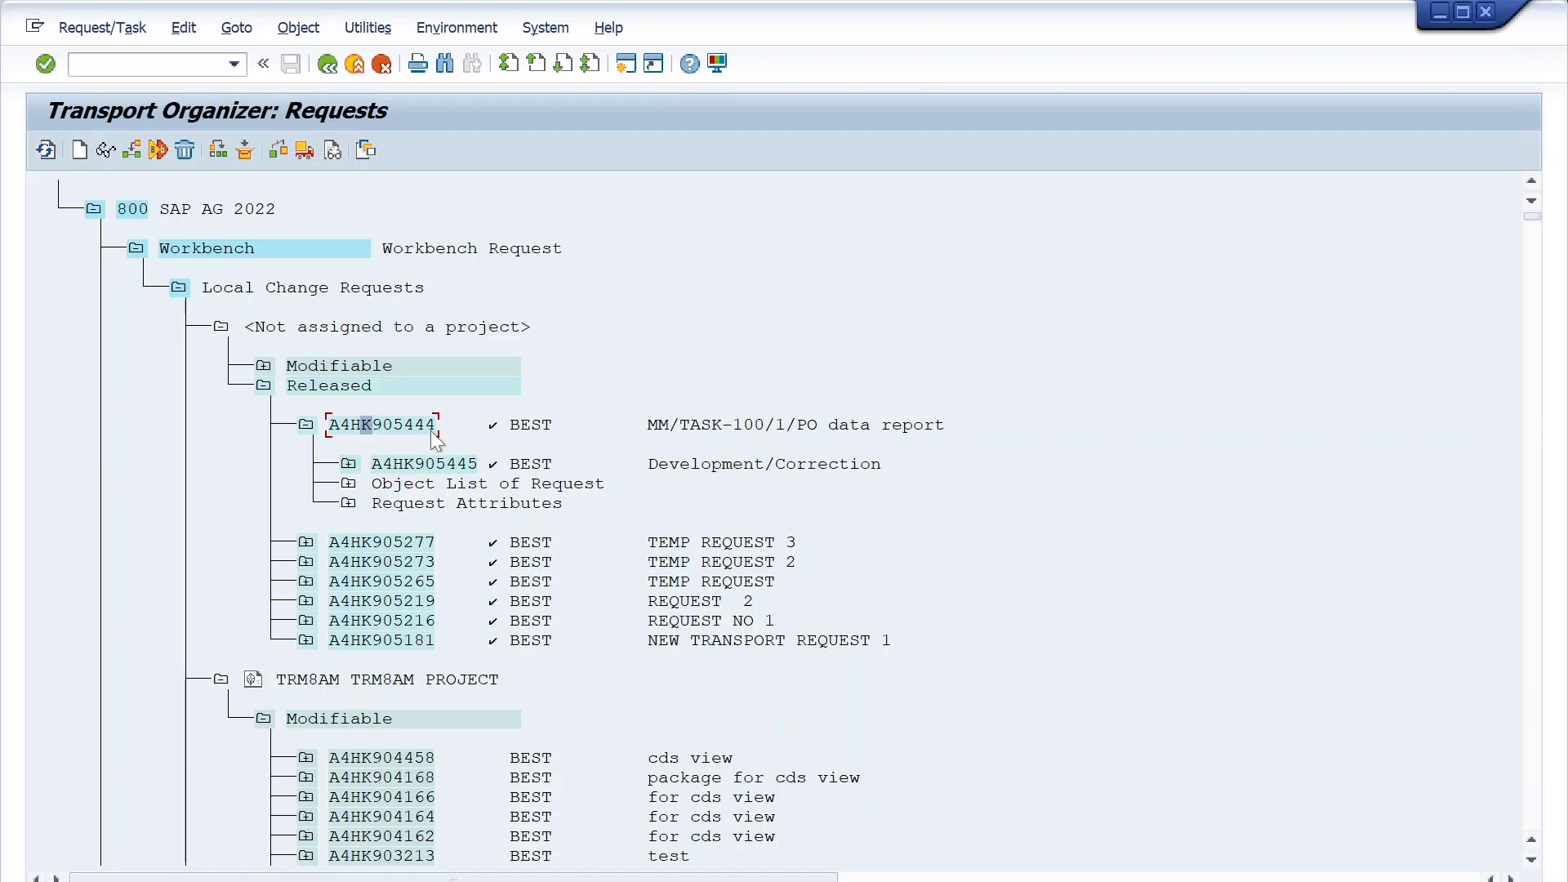
- Reopen the objects of task A4HK905445, highlight program name ZDEMO_MERGE_PODATA_TEM and return to the request overview
double_click(359, 468)
left_click(514, 357)
double_click(514, 357)
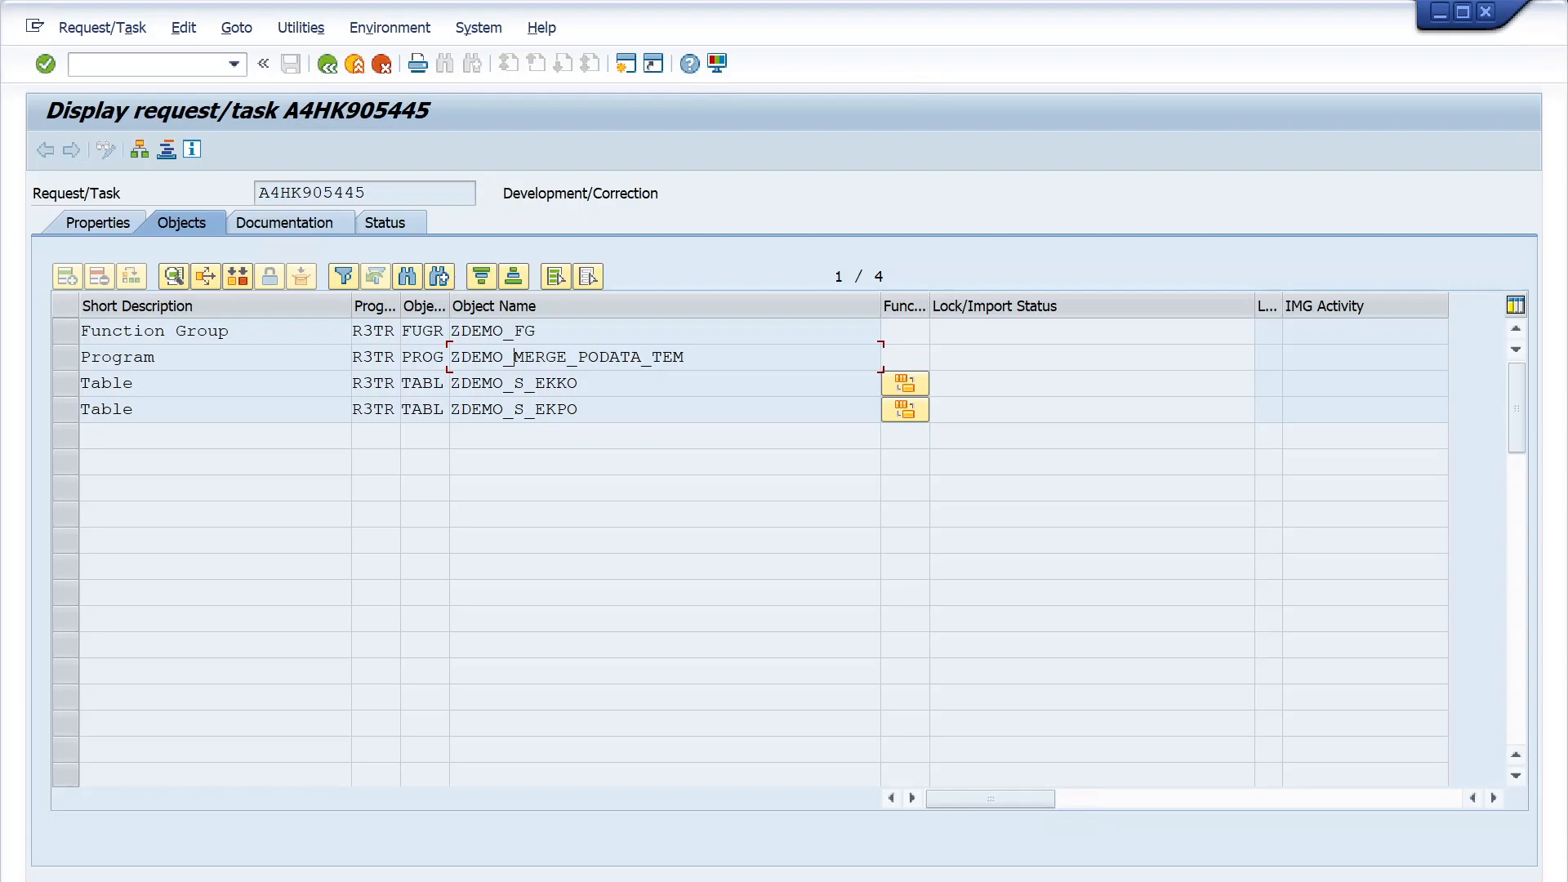
double_click(514, 357)
left_click_drag(686, 357, 451, 357)
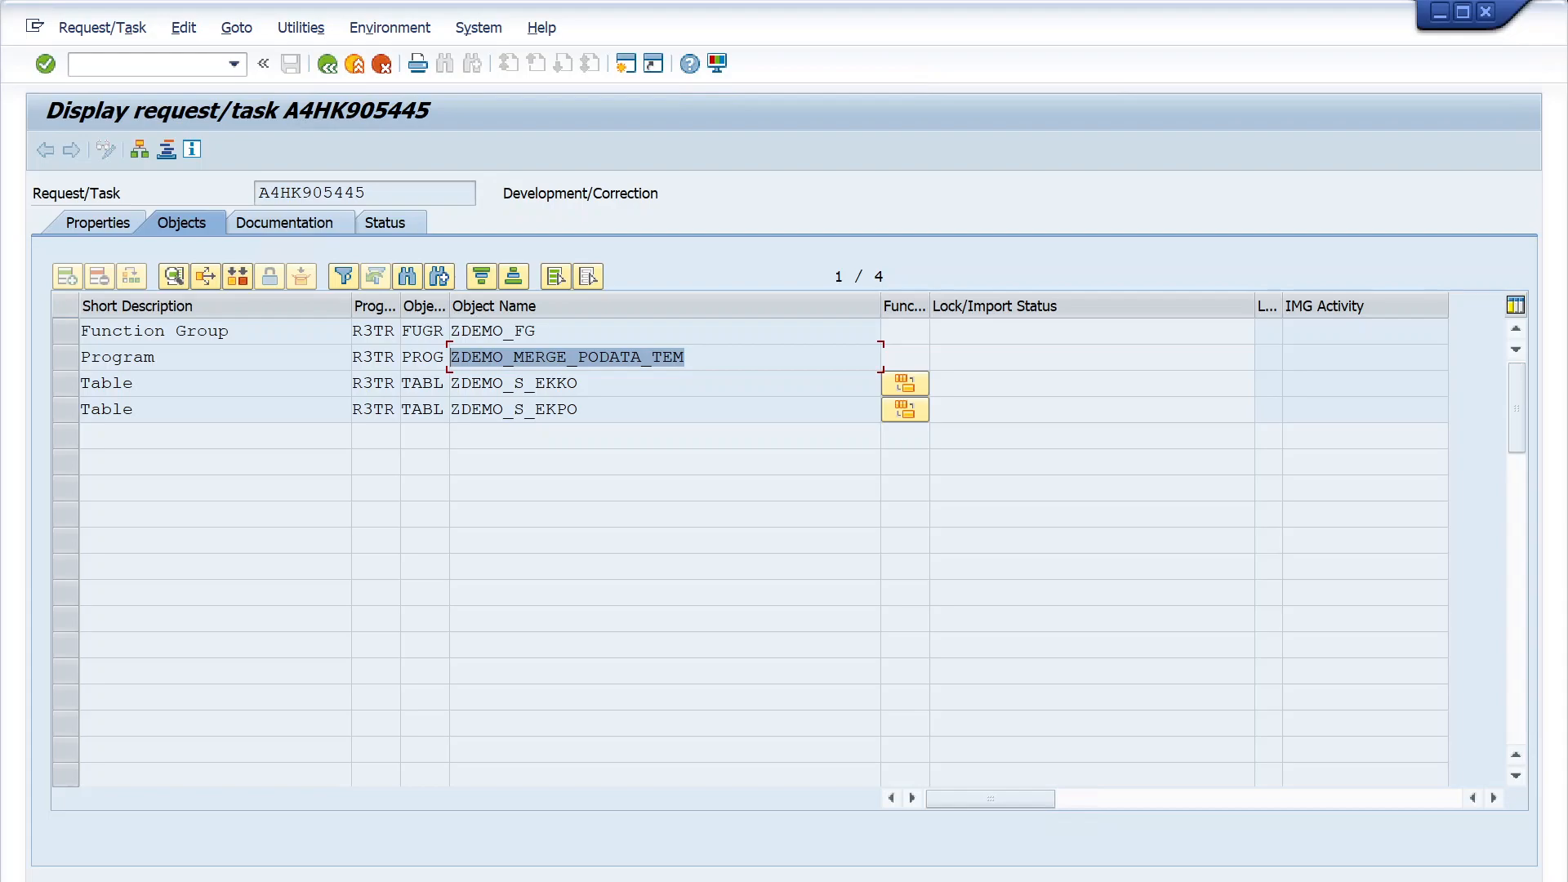
left_click(329, 65)
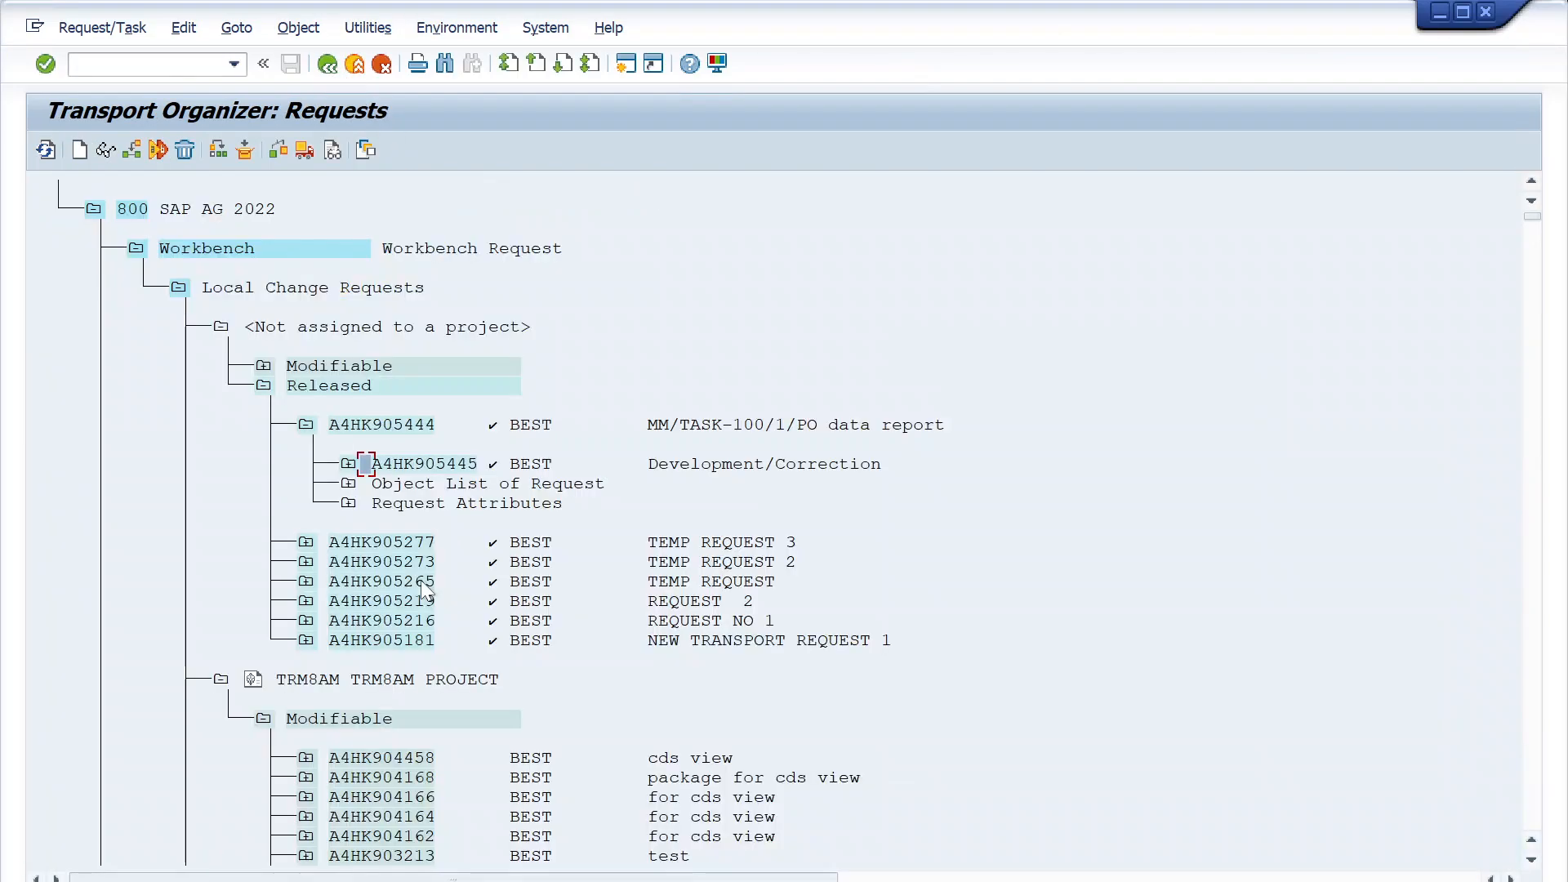
- Review released request A4HK905444 with its task and attributes, and expand task A4HK905445
left_click(527, 466)
left_click(528, 507)
left_click(400, 424)
left_click(450, 469)
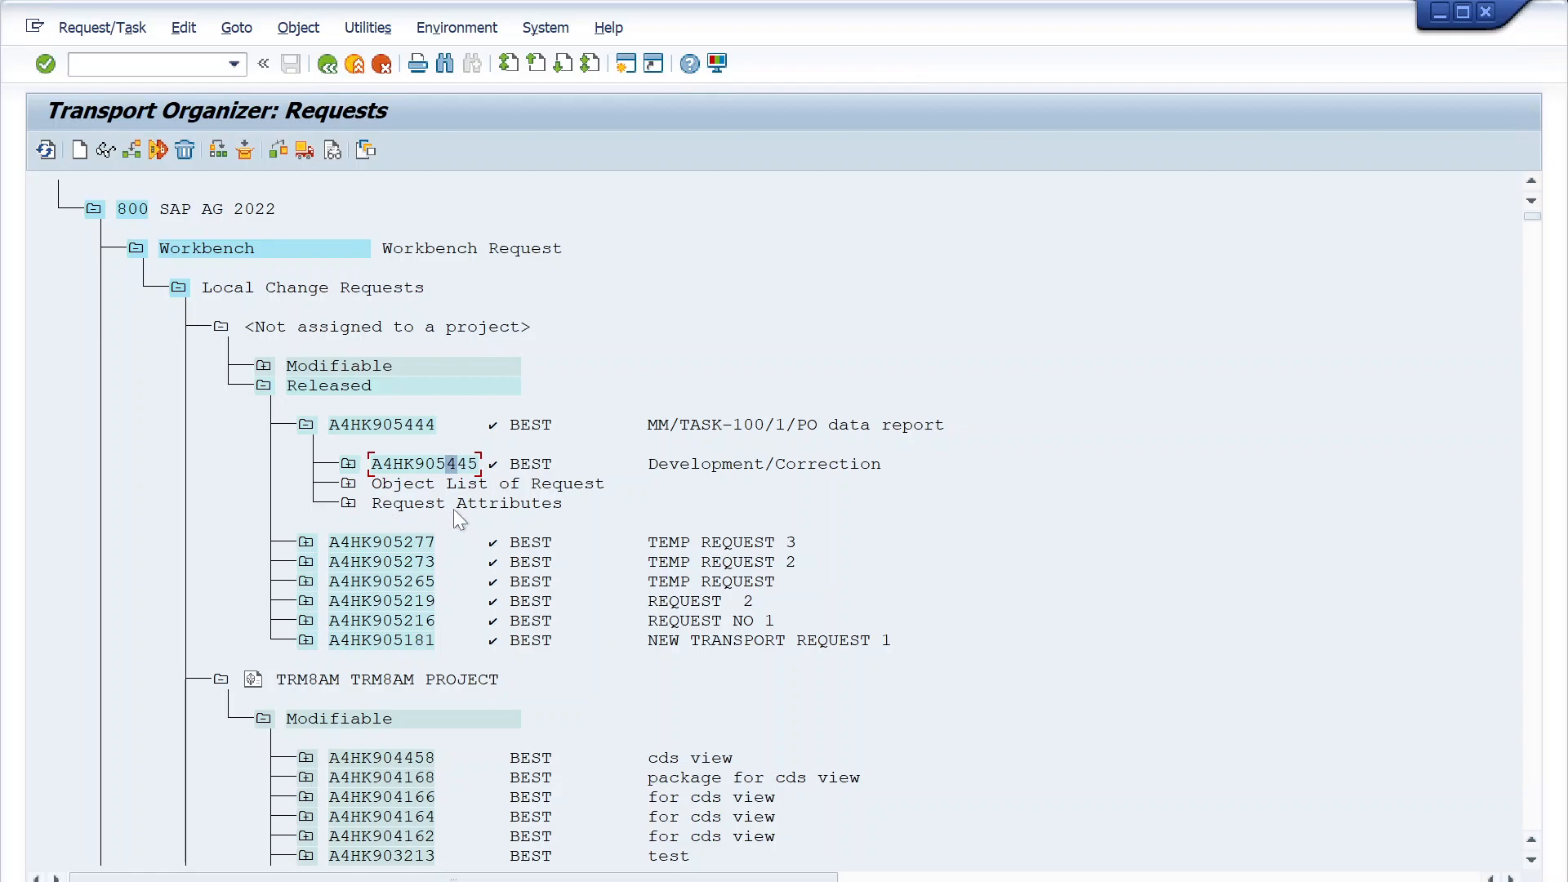
left_click(350, 464)
left_click(350, 465)
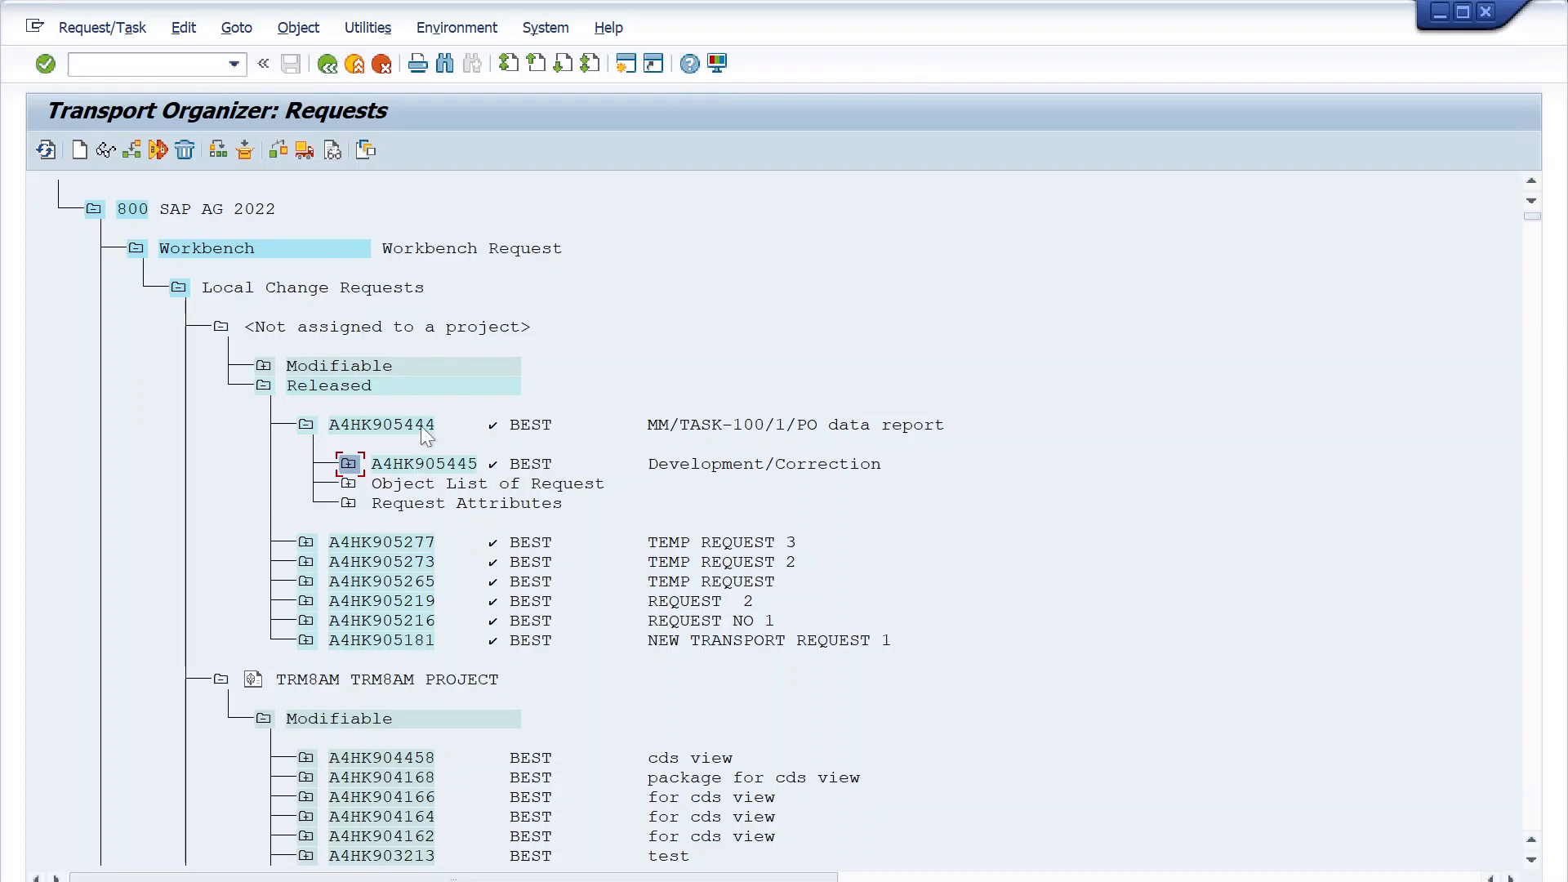
left_click(351, 464)
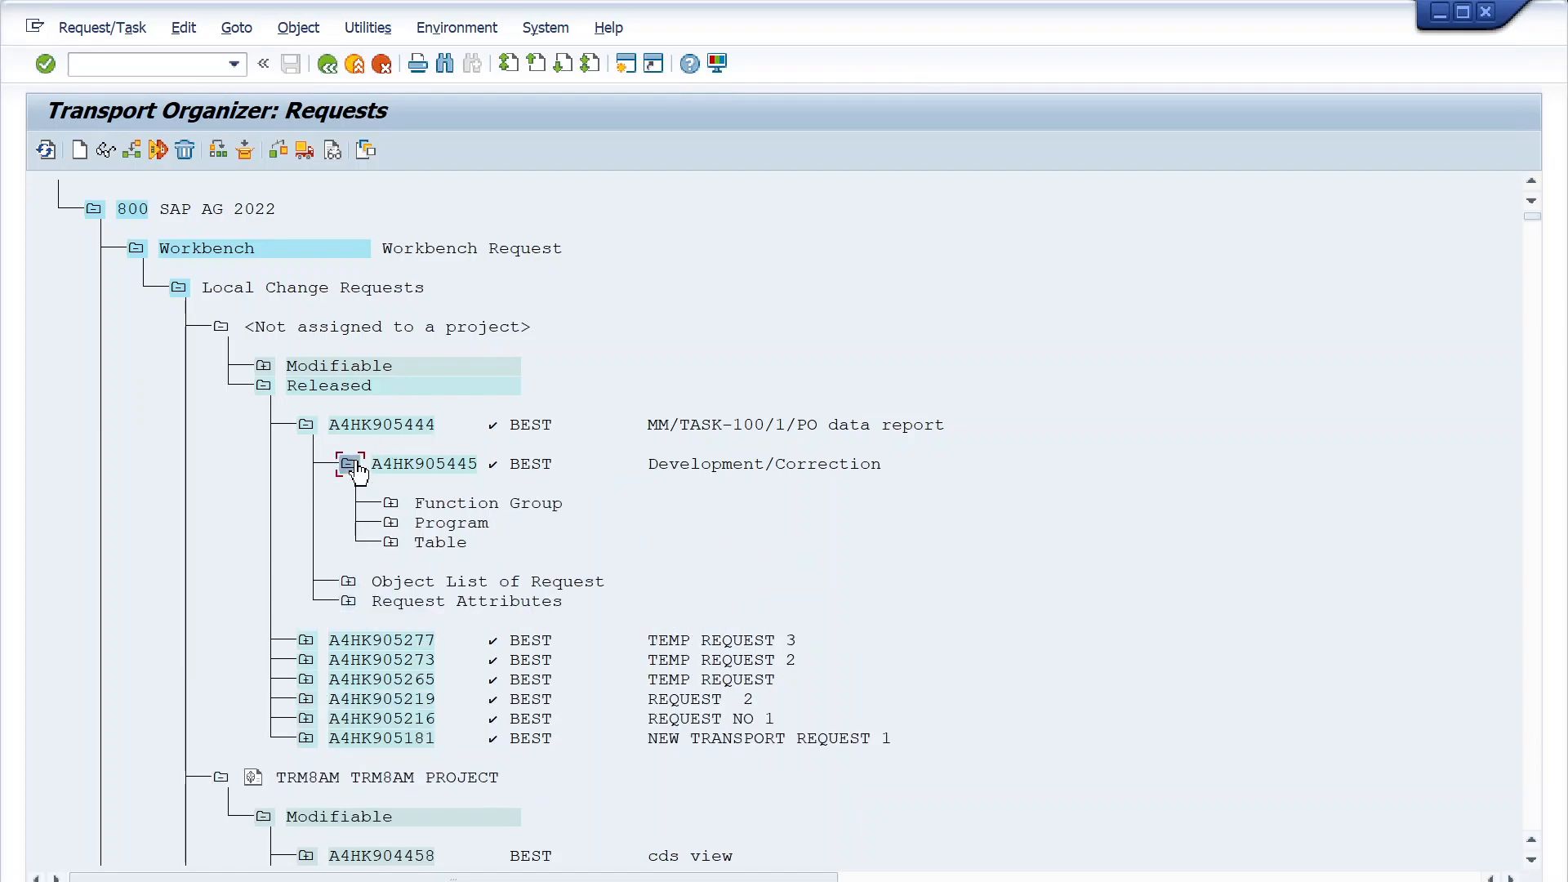
- Try to open transaction STMS_QA in a new session, and close that session
left_click(96, 65)
type("/ostms_q")
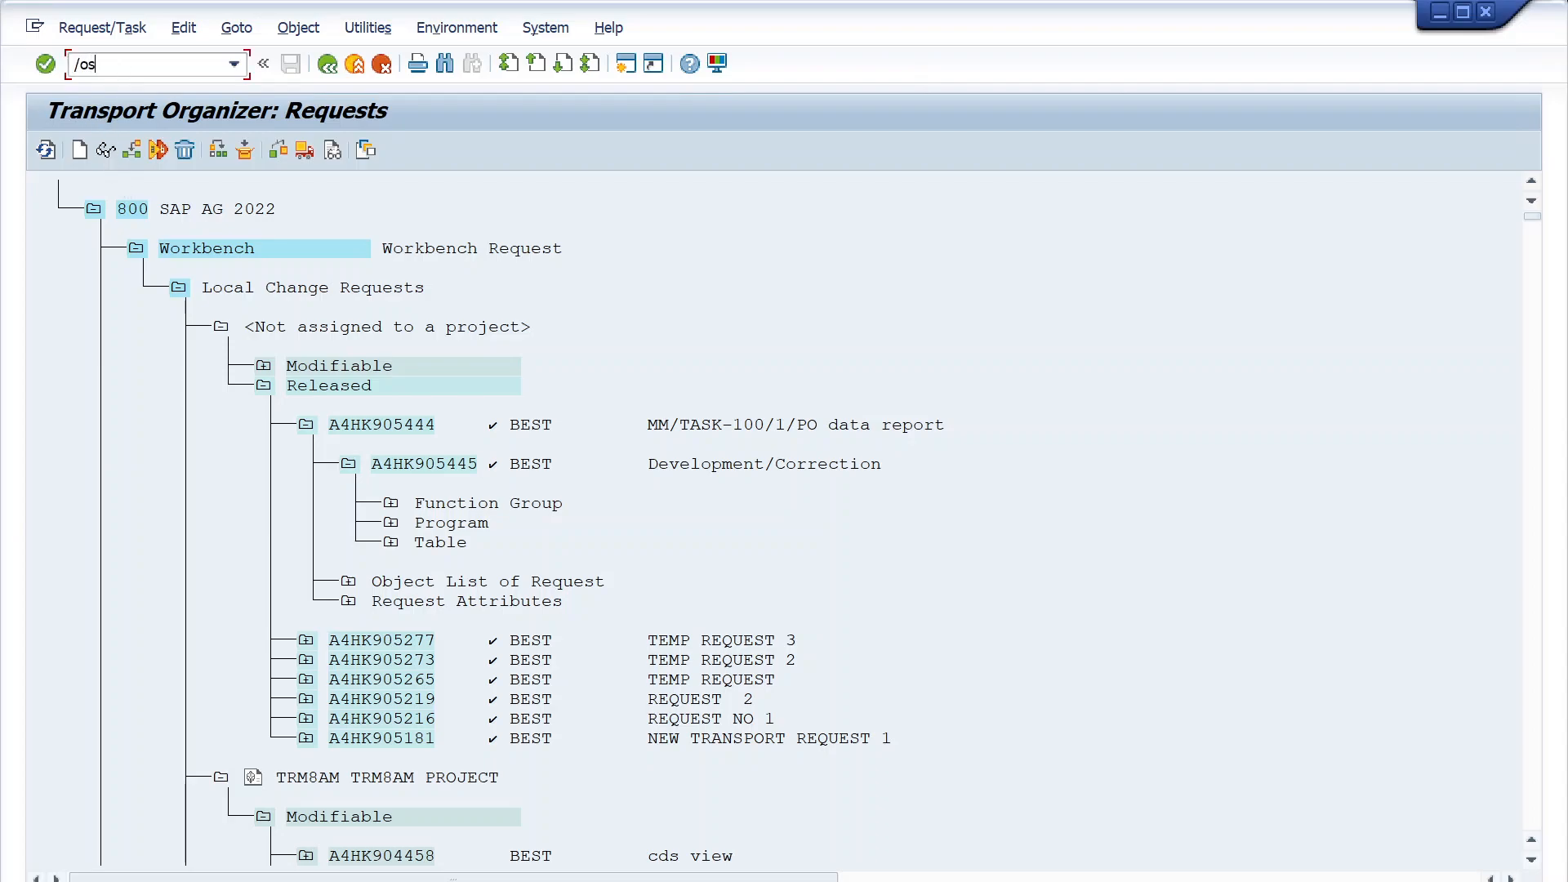
type("a")
key("Return")
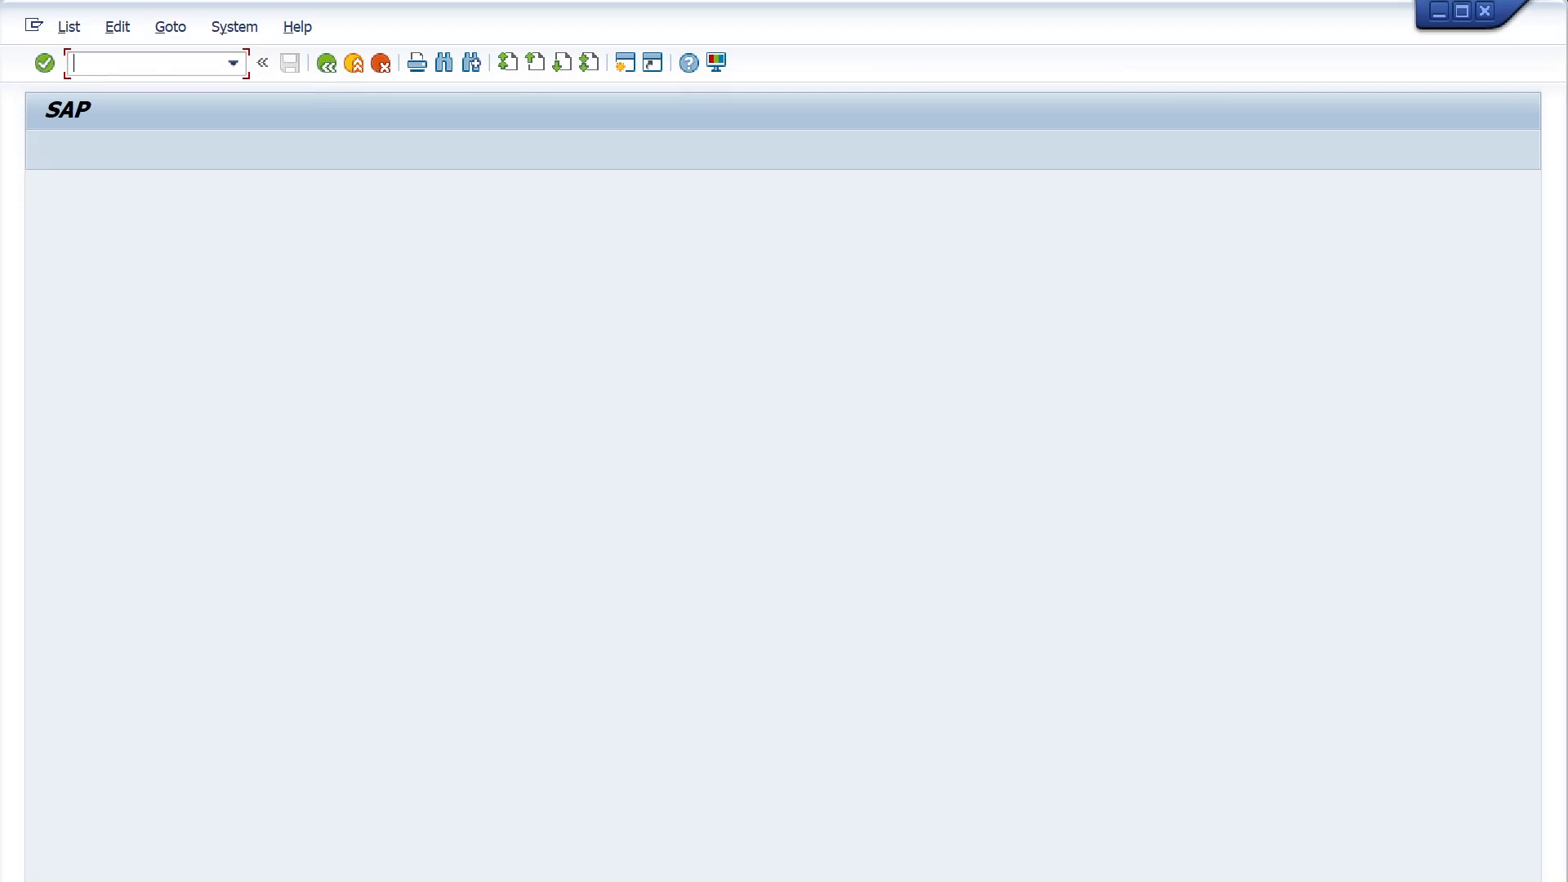
left_click(1486, 11)
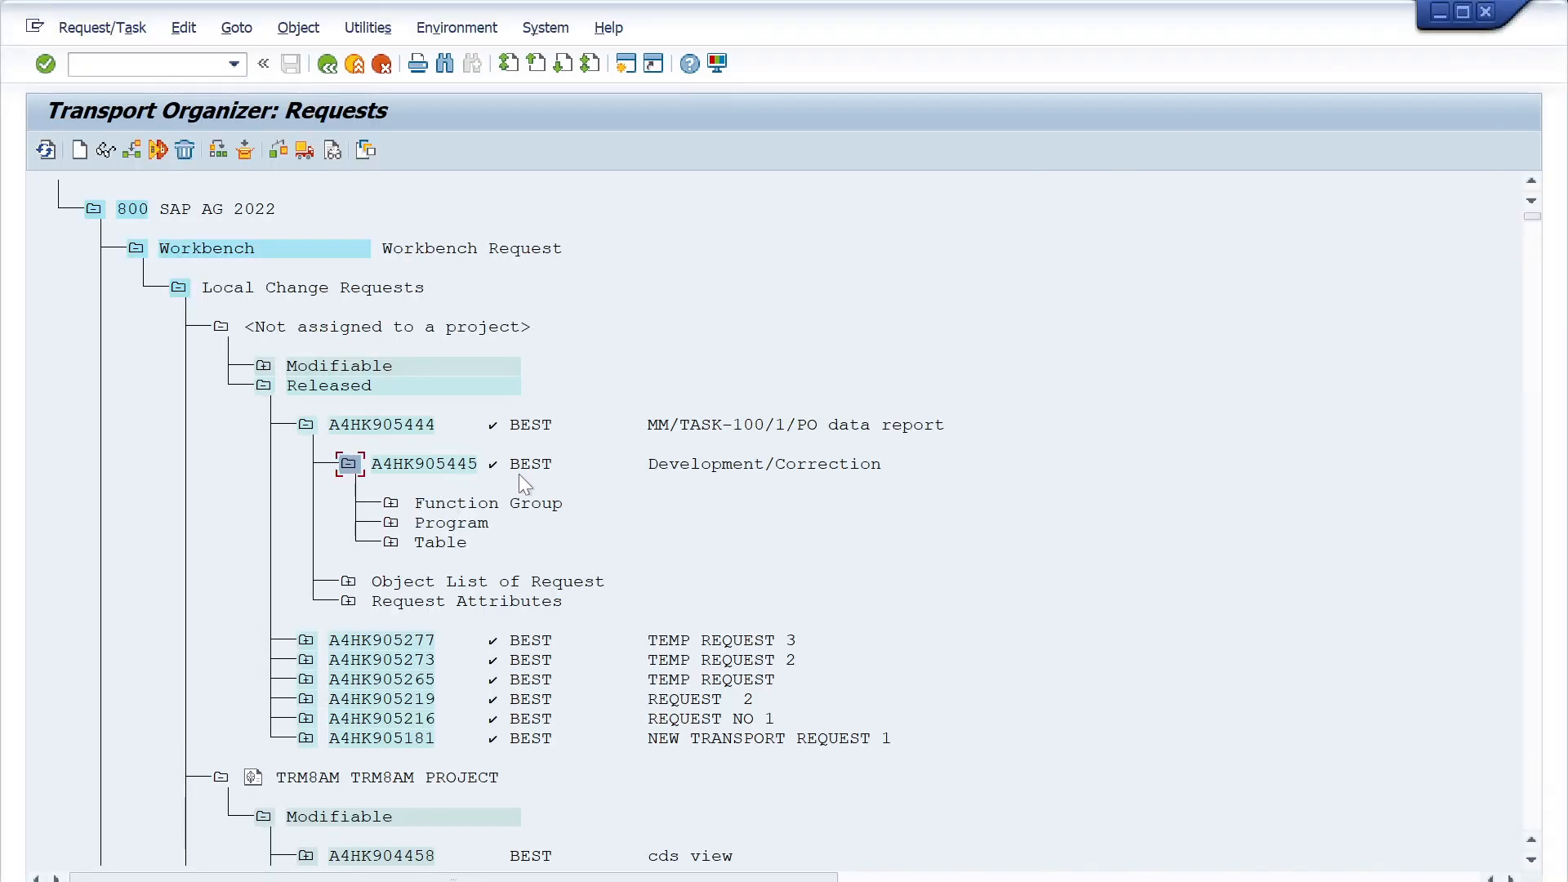
- Point out the released request and task, view the system landscape diagram in Paint and return to the Transport Organizer
left_click(356, 424)
left_click(420, 463)
mouse_move(791, 6)
left_click(1144, 16)
left_click(662, 881)
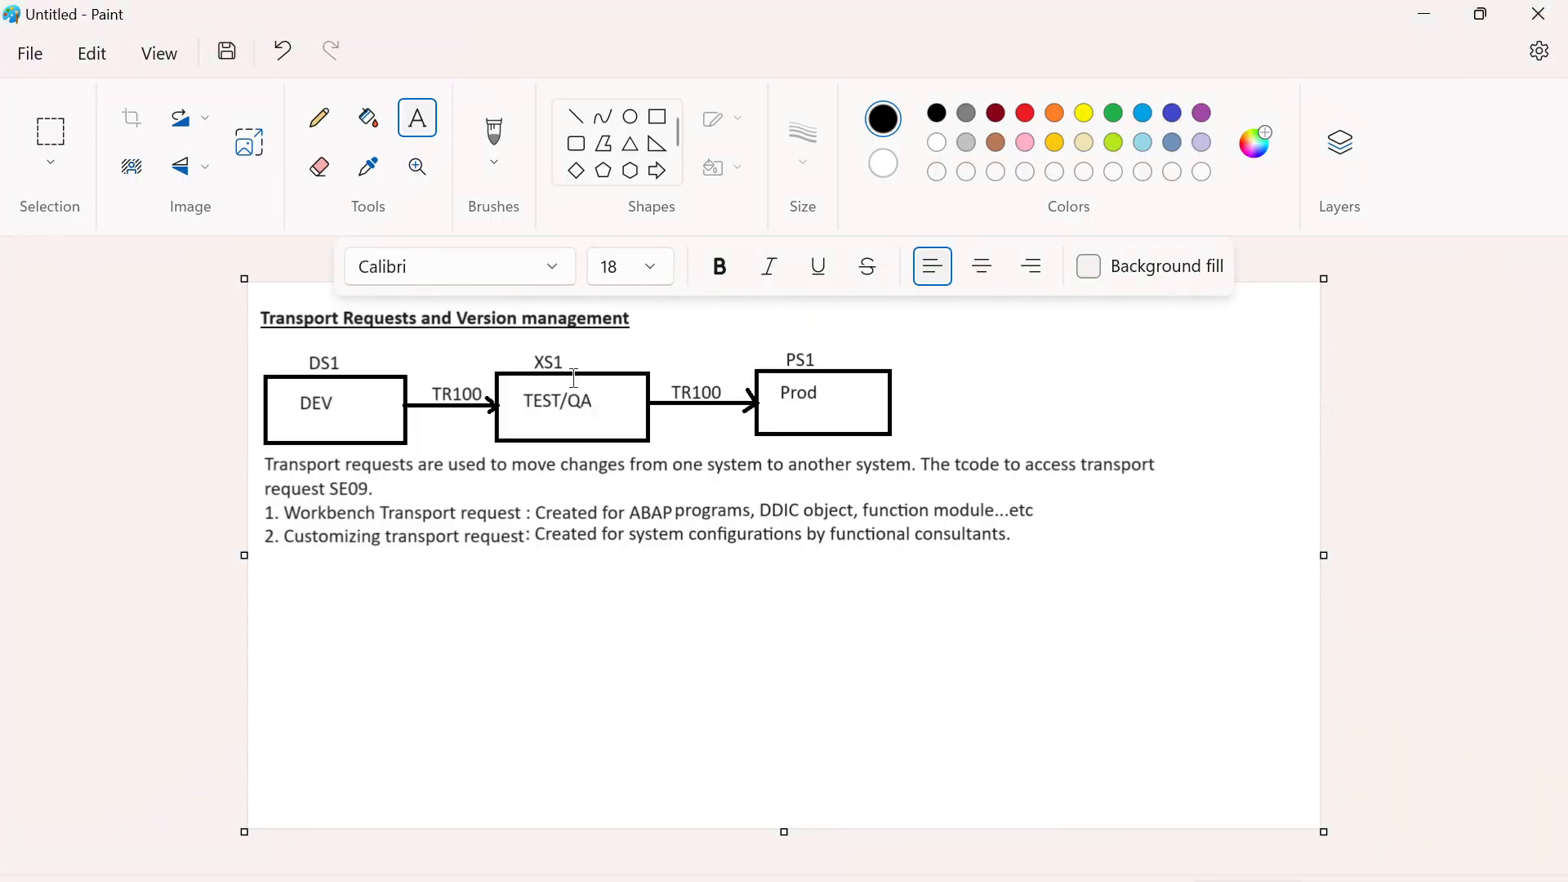
key("alt+Tab")
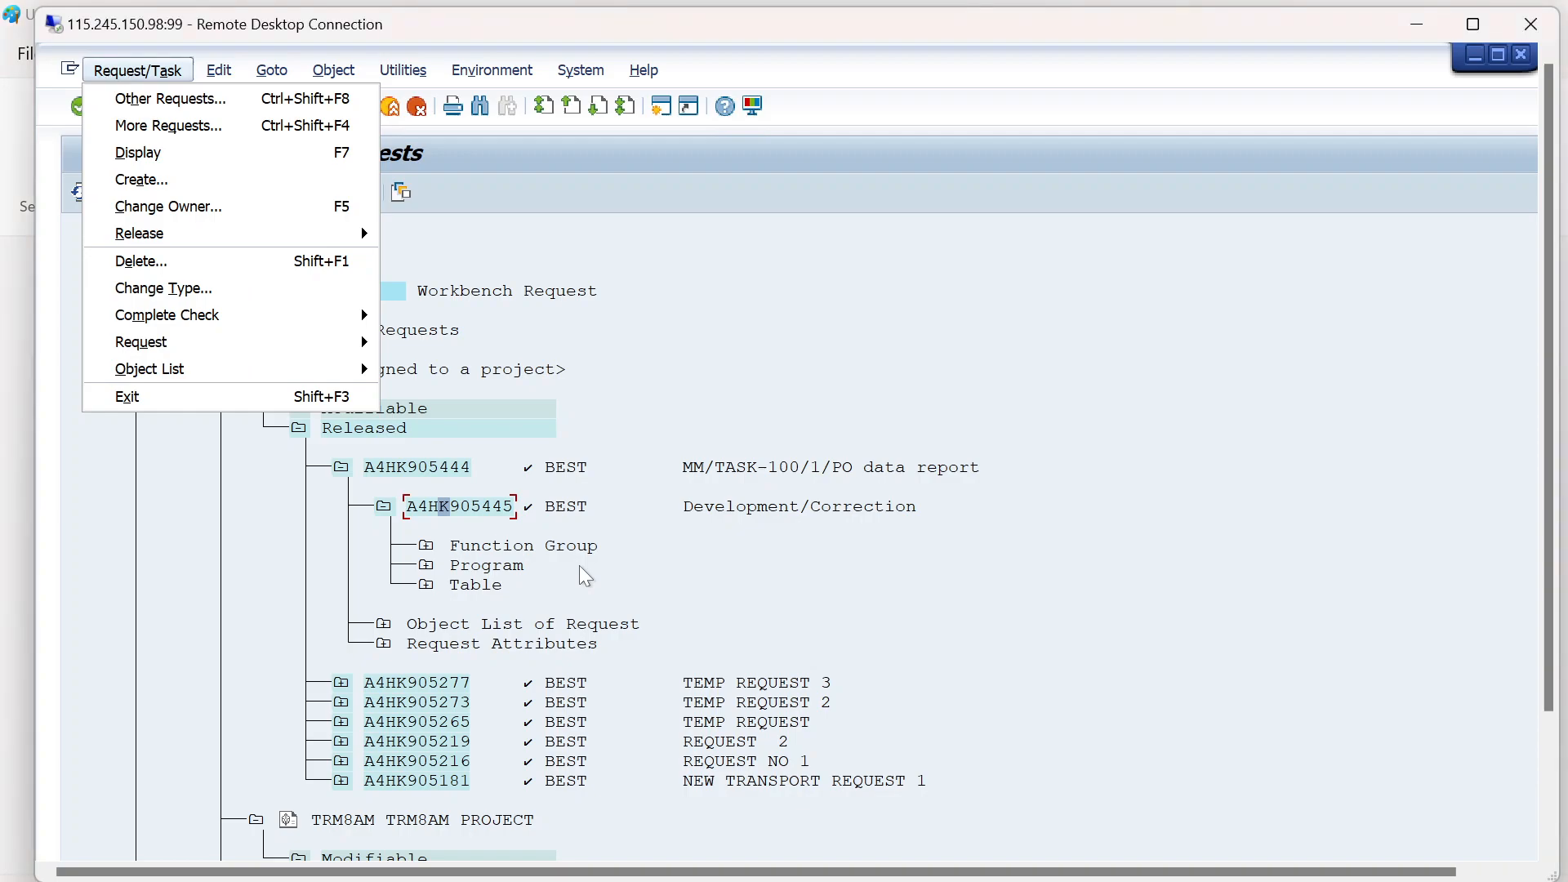
left_click(619, 546)
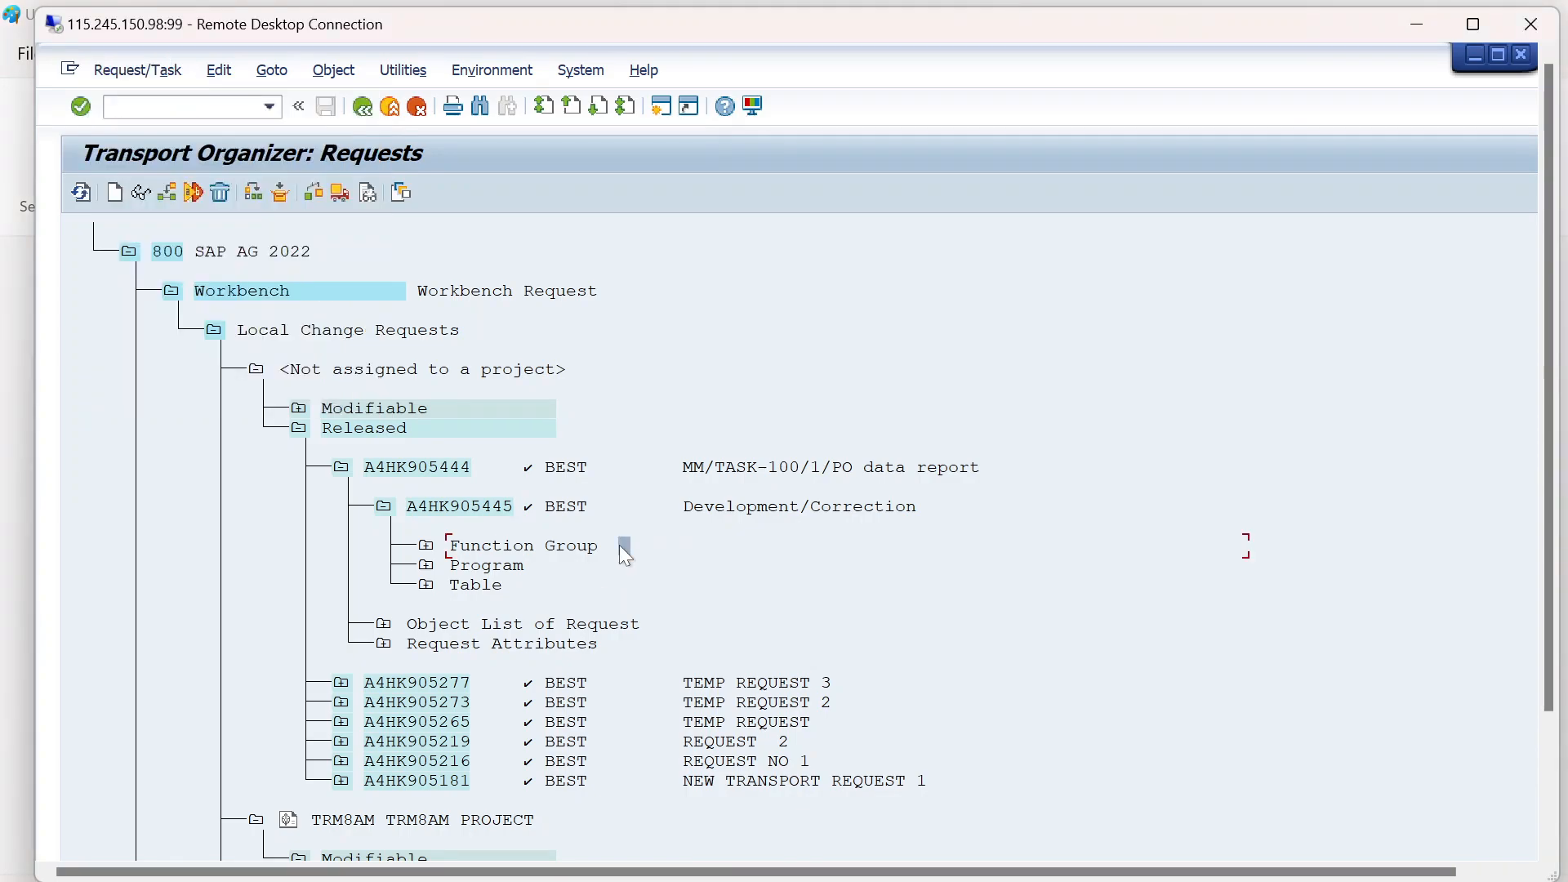
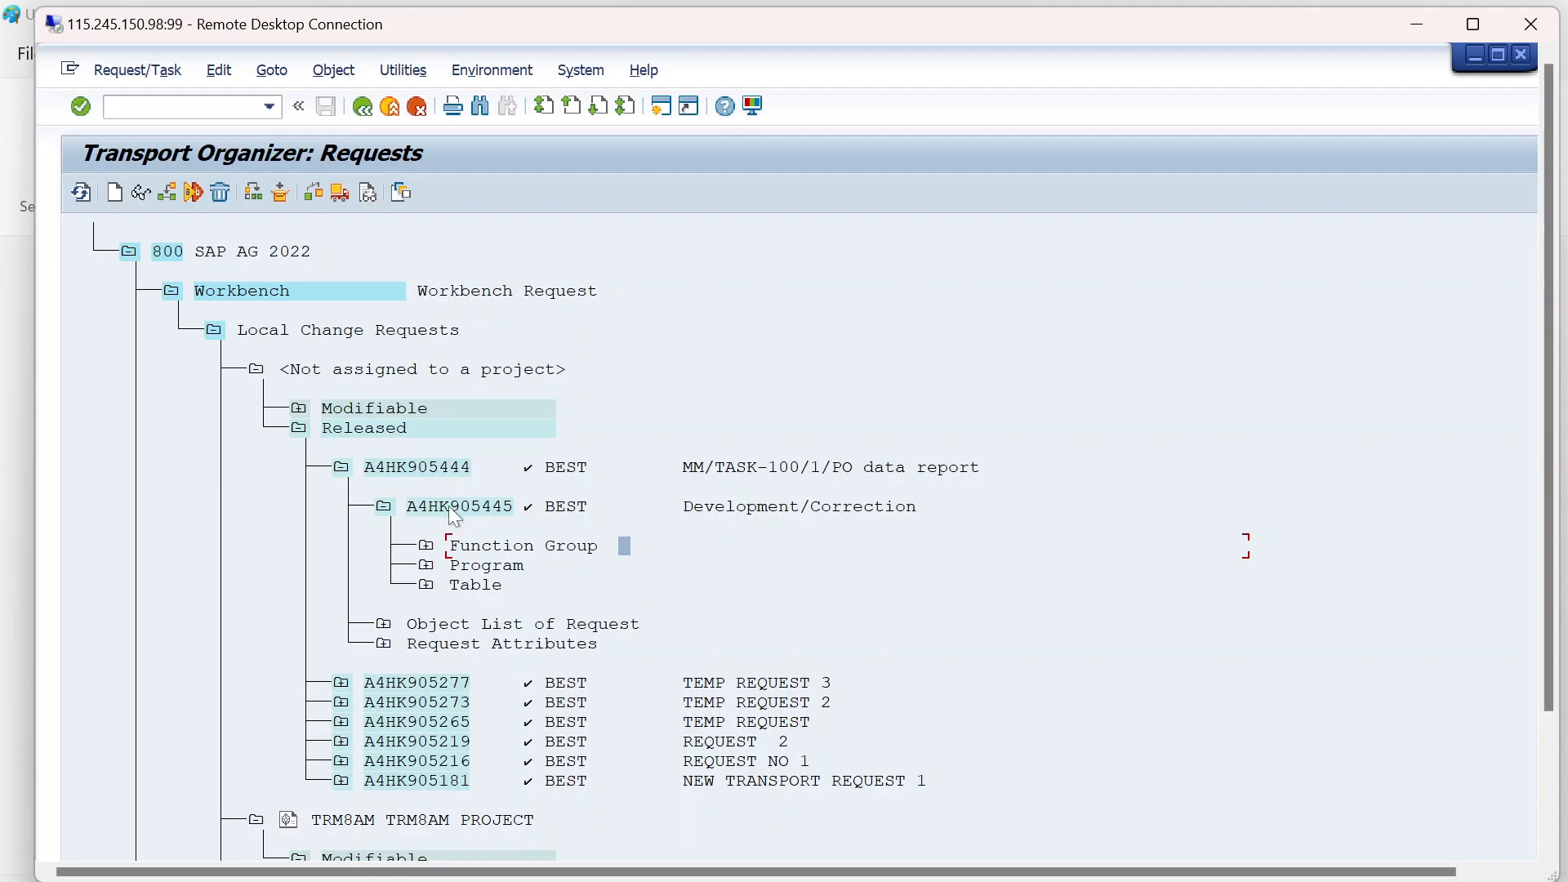
- Compare released request A4HK905444 and its task with the DEV, TEST/QA and Prod transport diagram in Paint
key("alt+Tab")
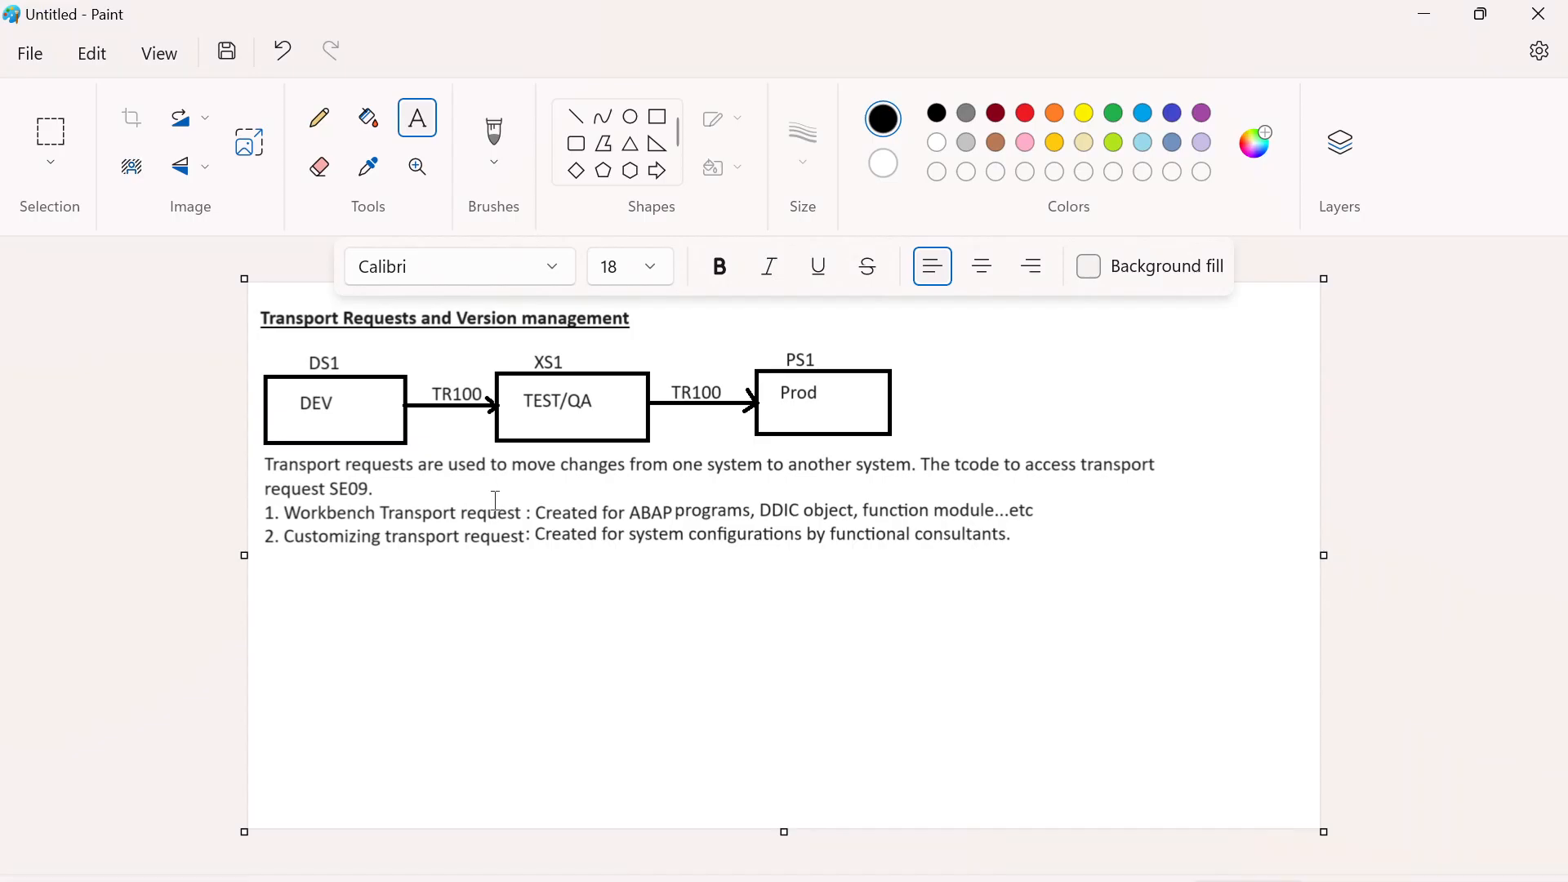
key("alt+Tab")
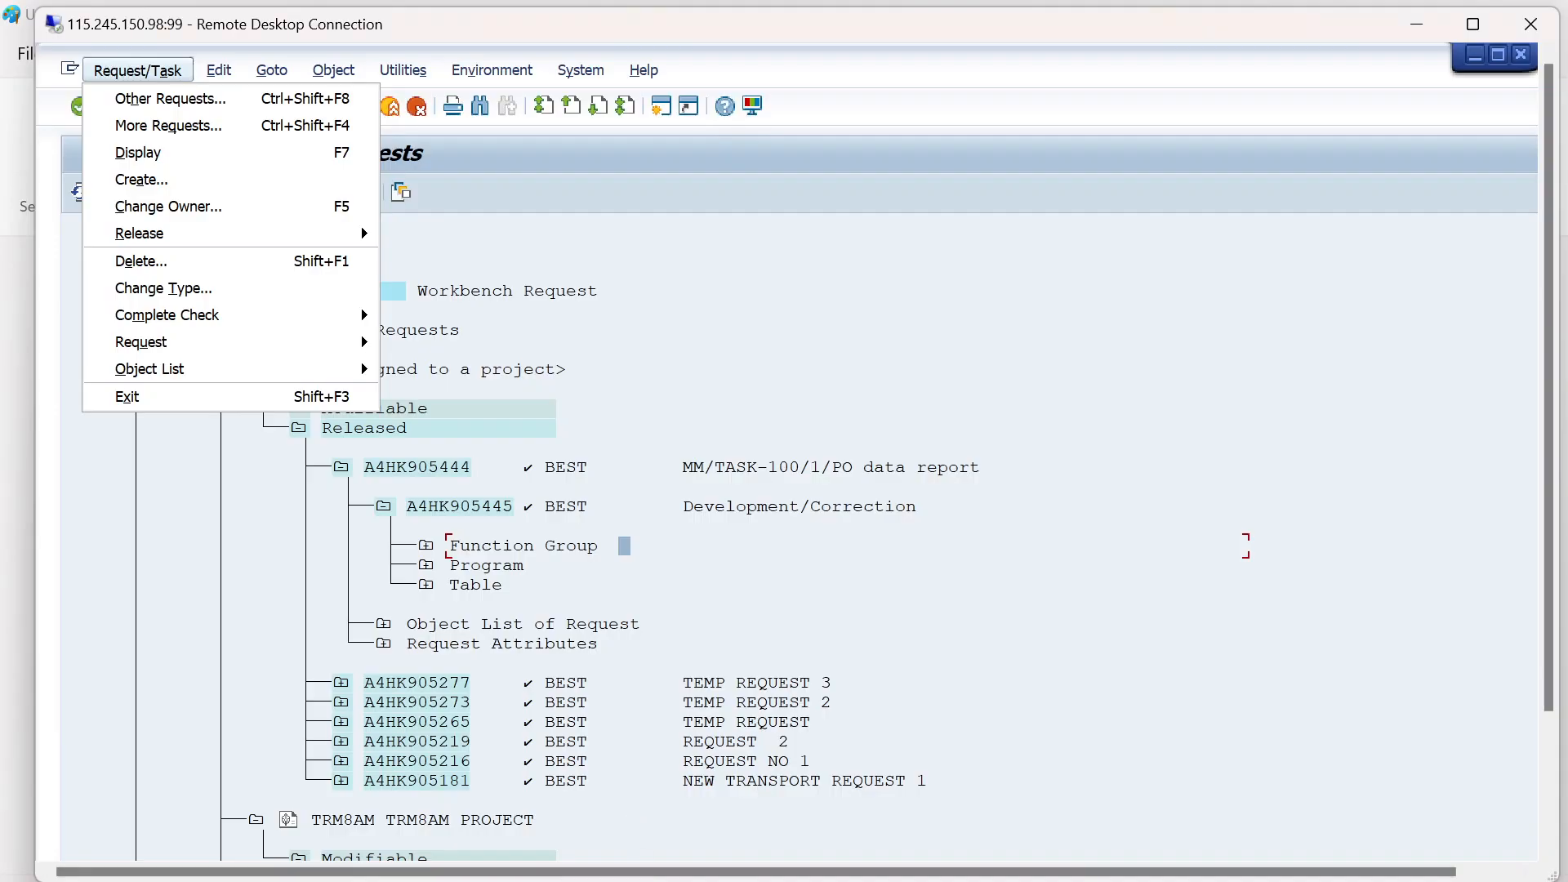
left_click(702, 511)
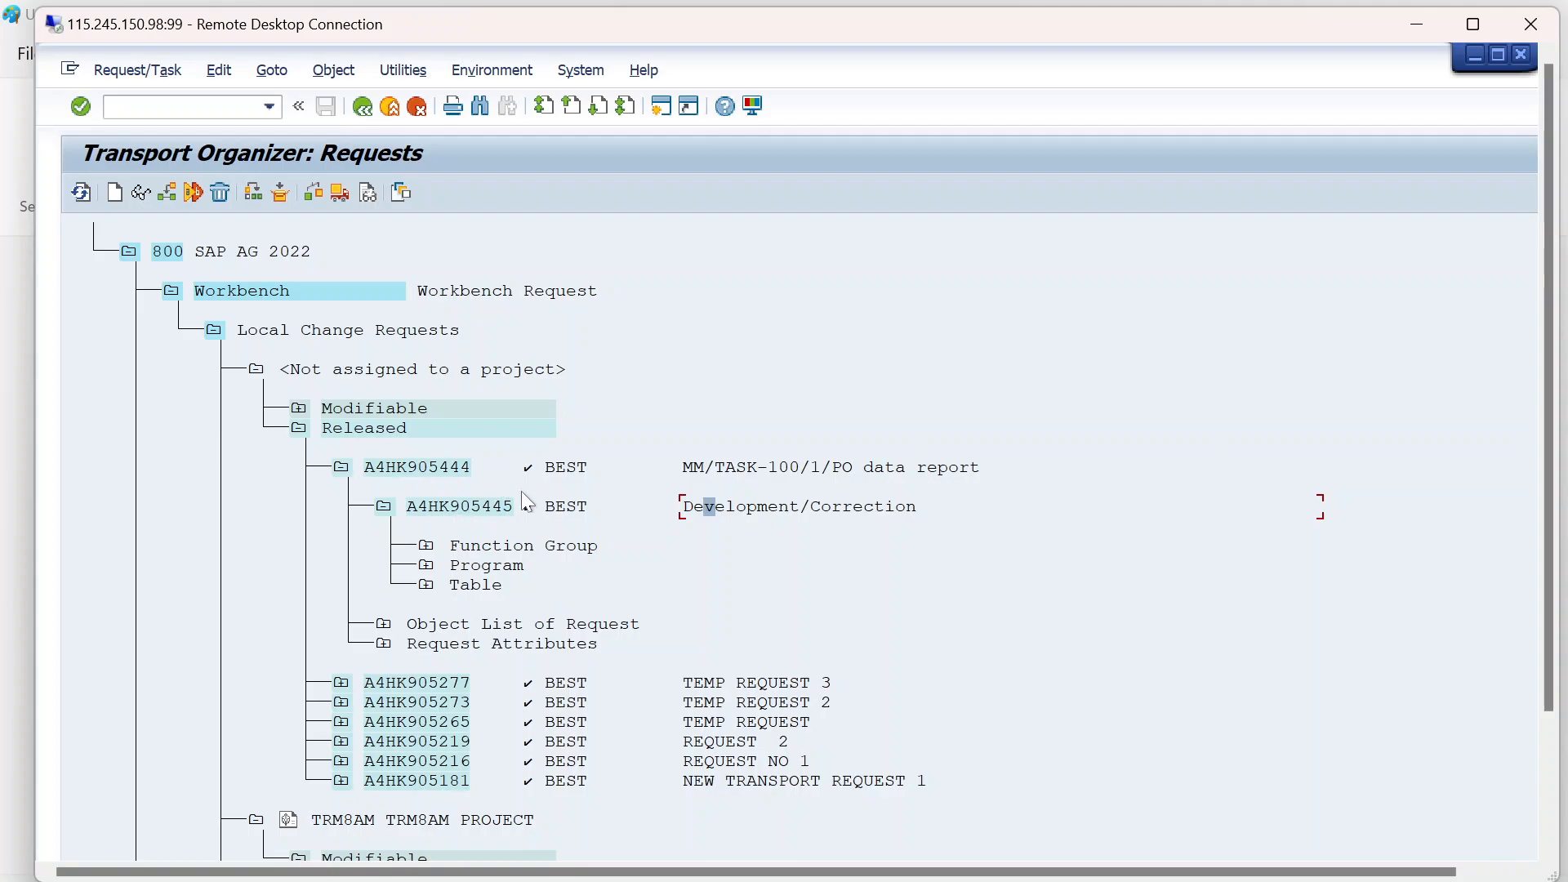
key("alt+Tab")
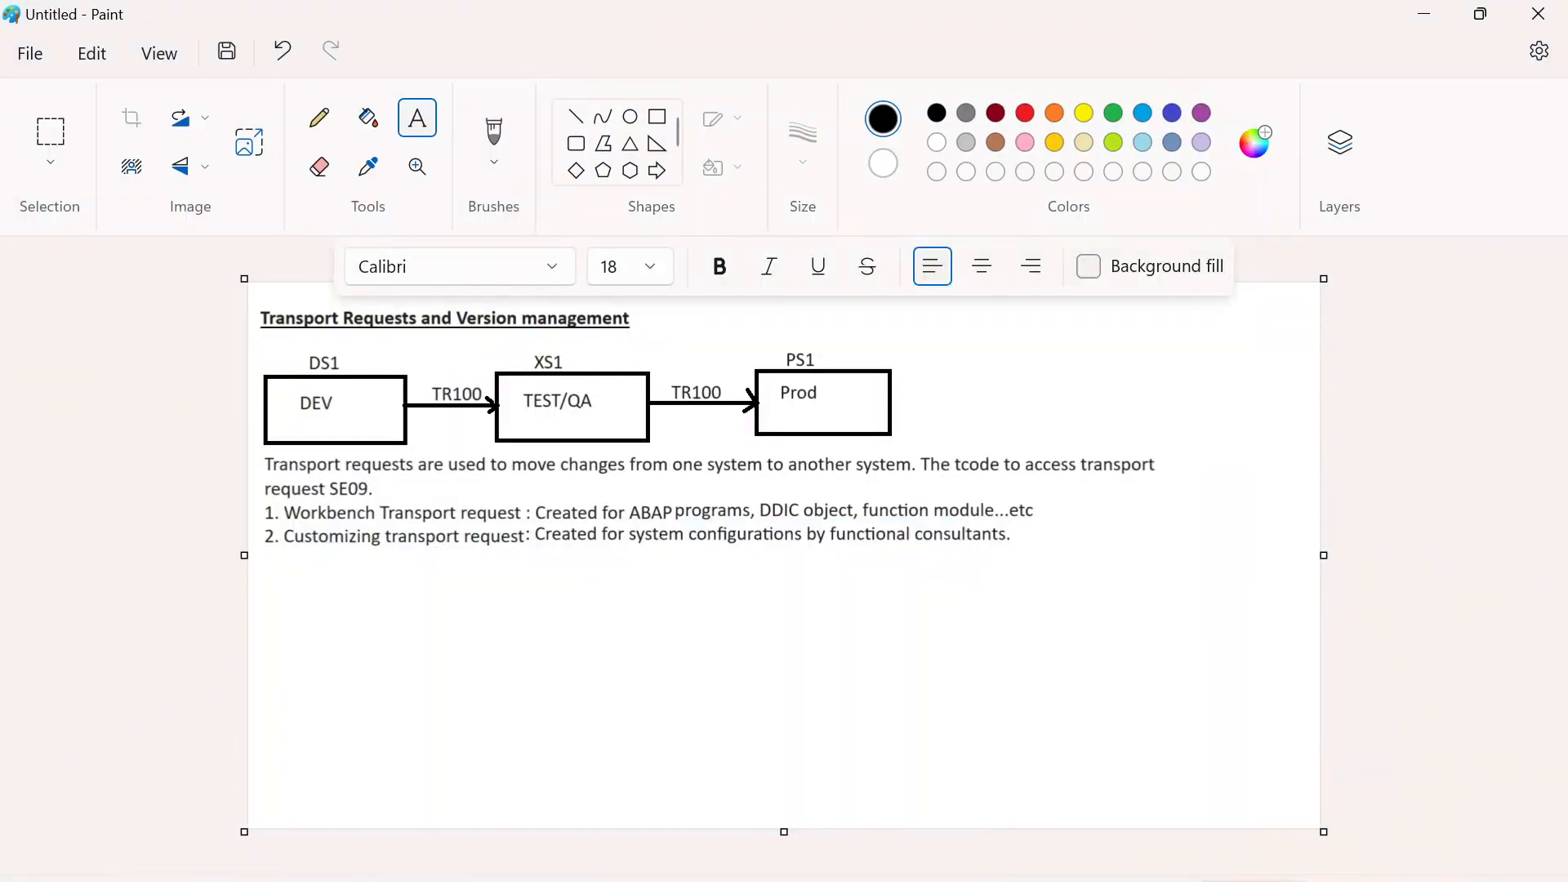
key("alt+Tab")
left_click(732, 292)
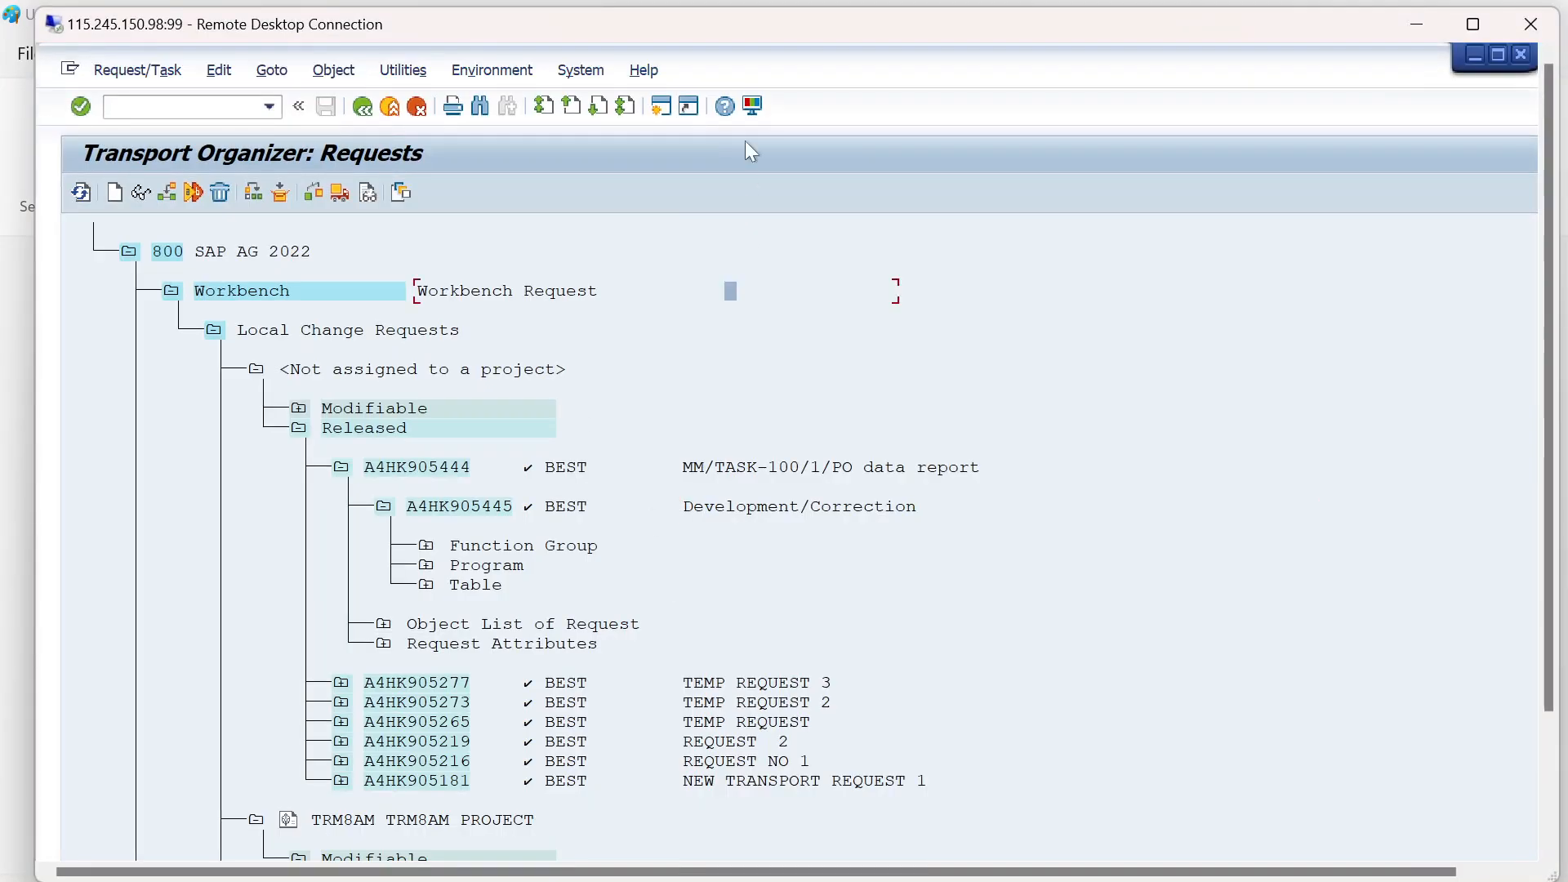
- Return to the full-screen SAP session, start transaction SE38 in a new session and open program ZDEMO_MERGE_PODATA_TEM for changing
double_click(771, 41)
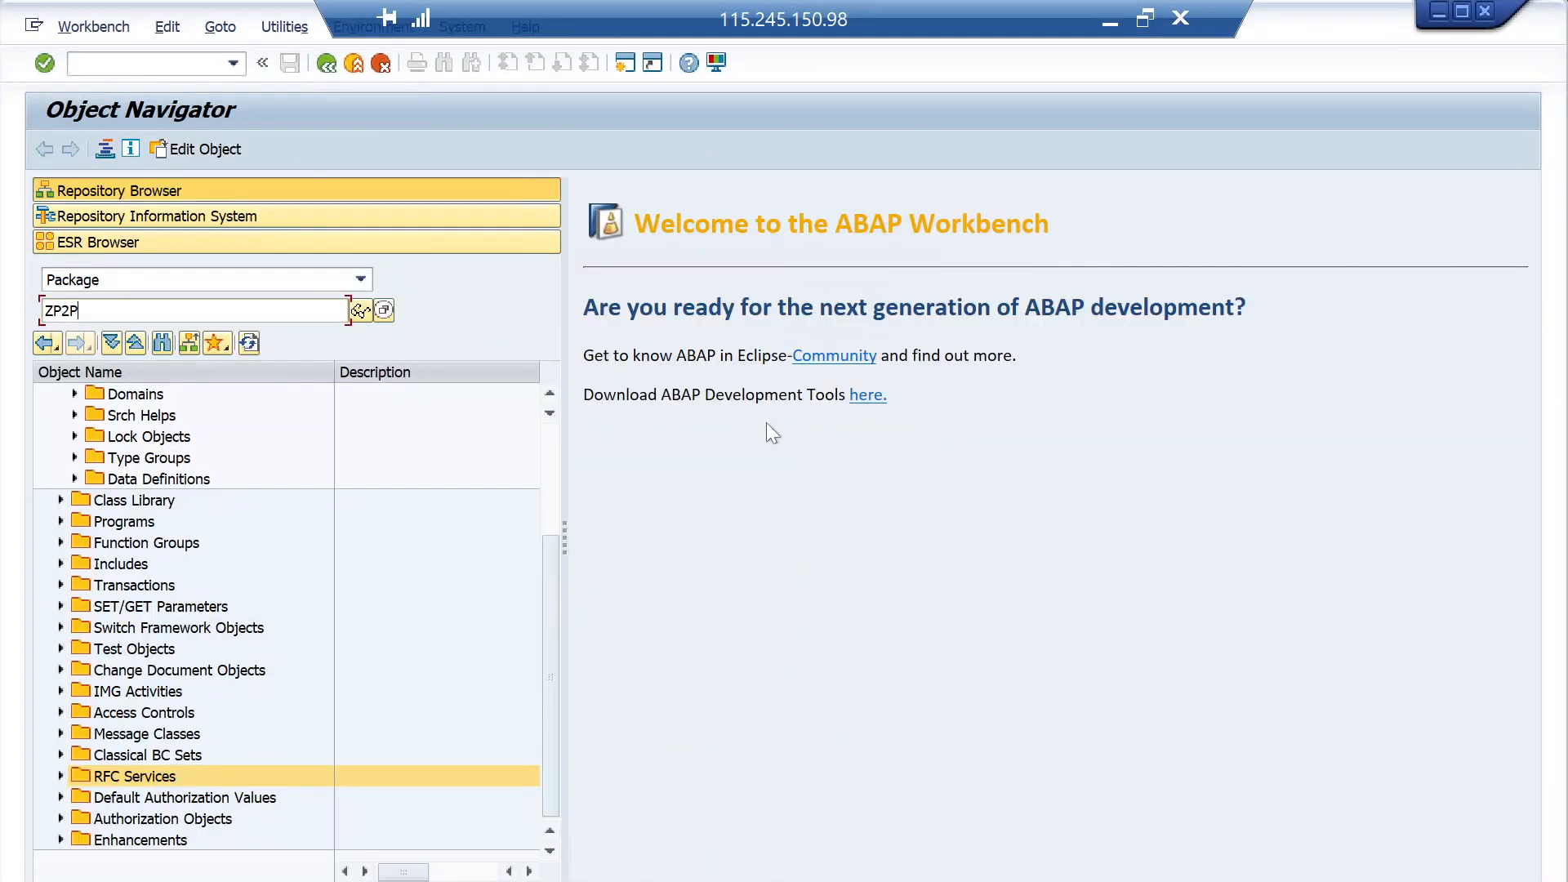
left_click(153, 64)
type("/nse38")
key("Return")
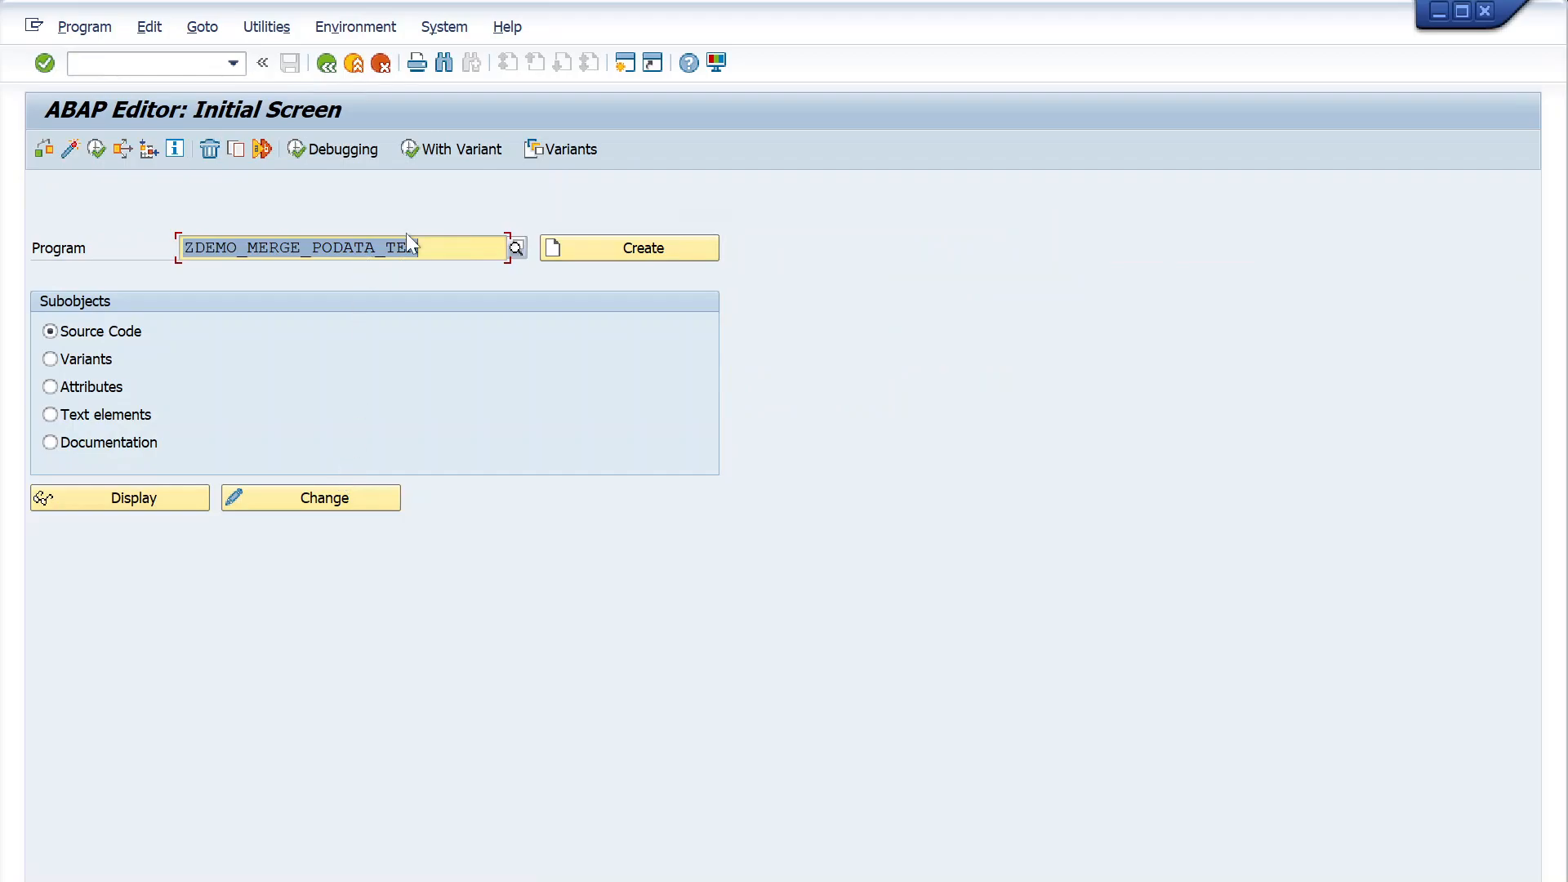
left_click(325, 497)
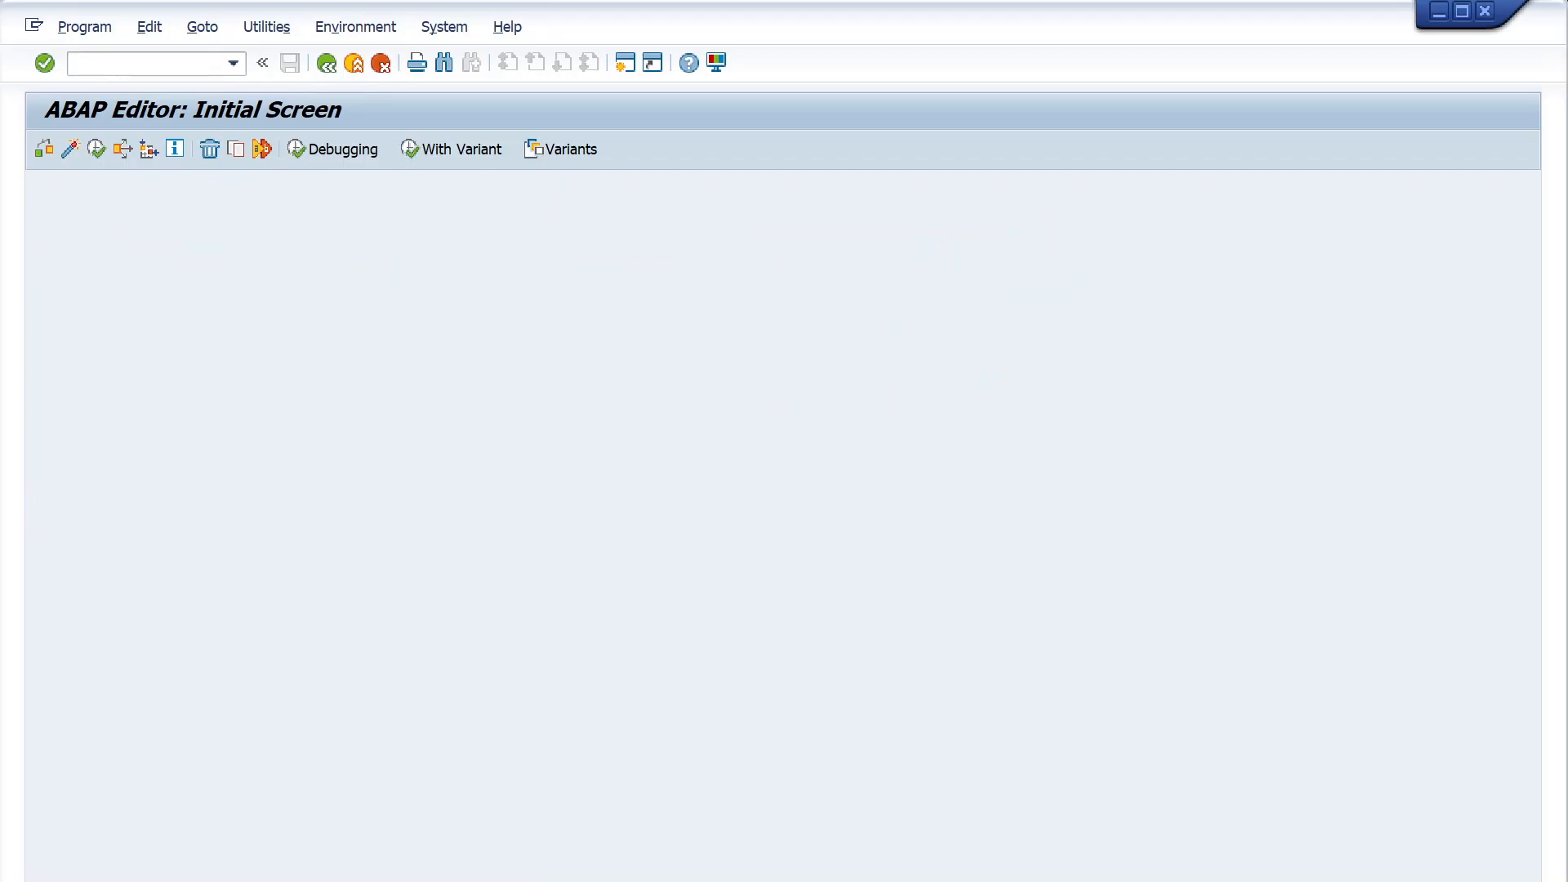
- Insert a blank line above the IF so_date IS INITIAL check in the AT SELECTION-SCREEN block
scroll(772, 531, "down", 3)
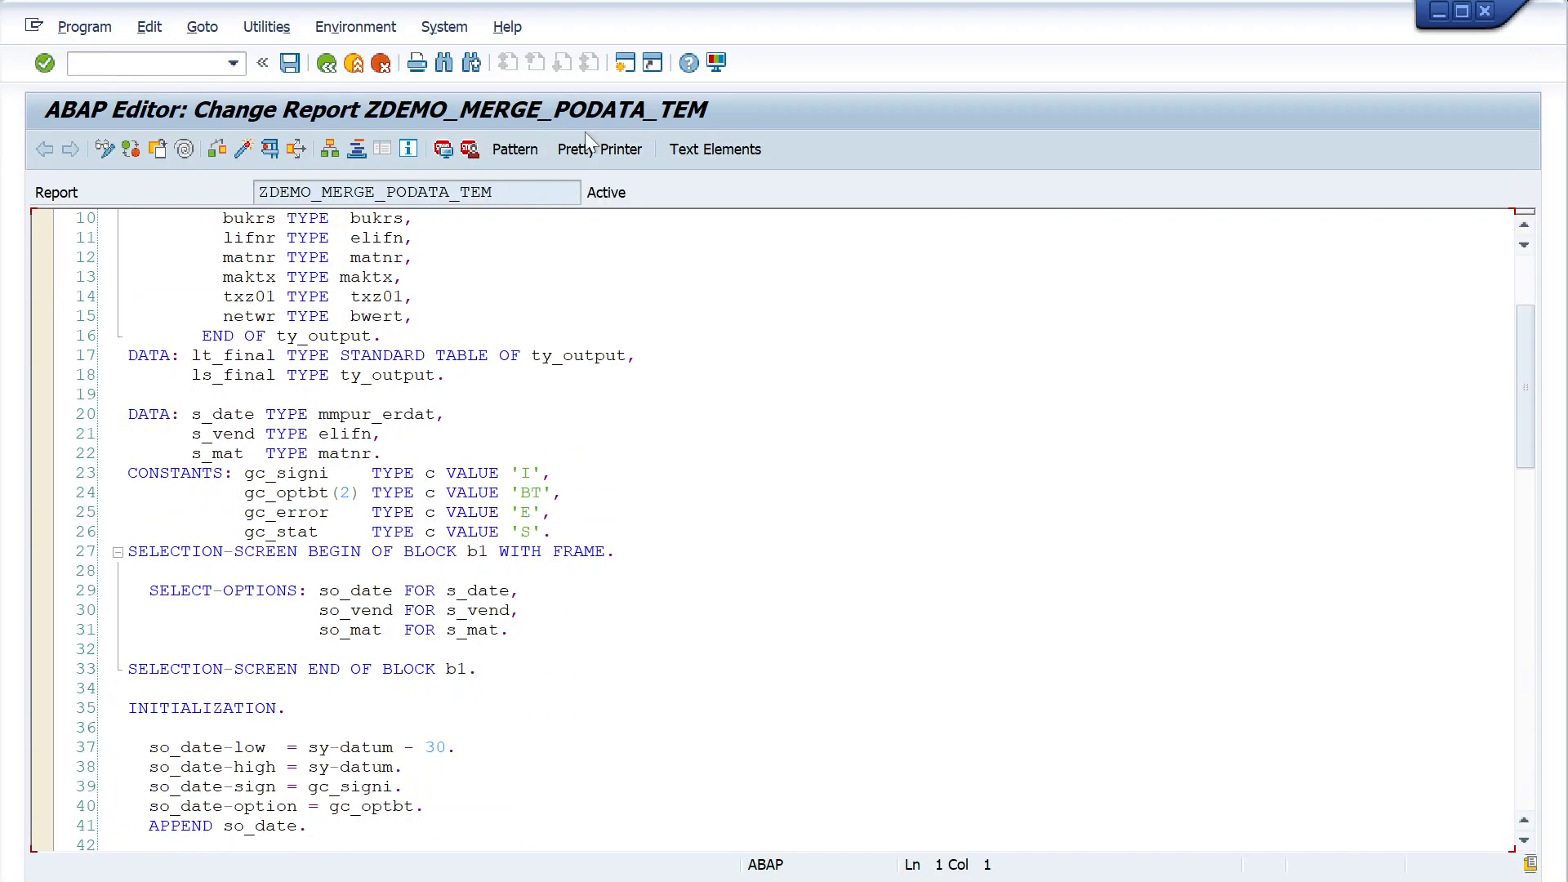
scroll(772, 531, "down", 9)
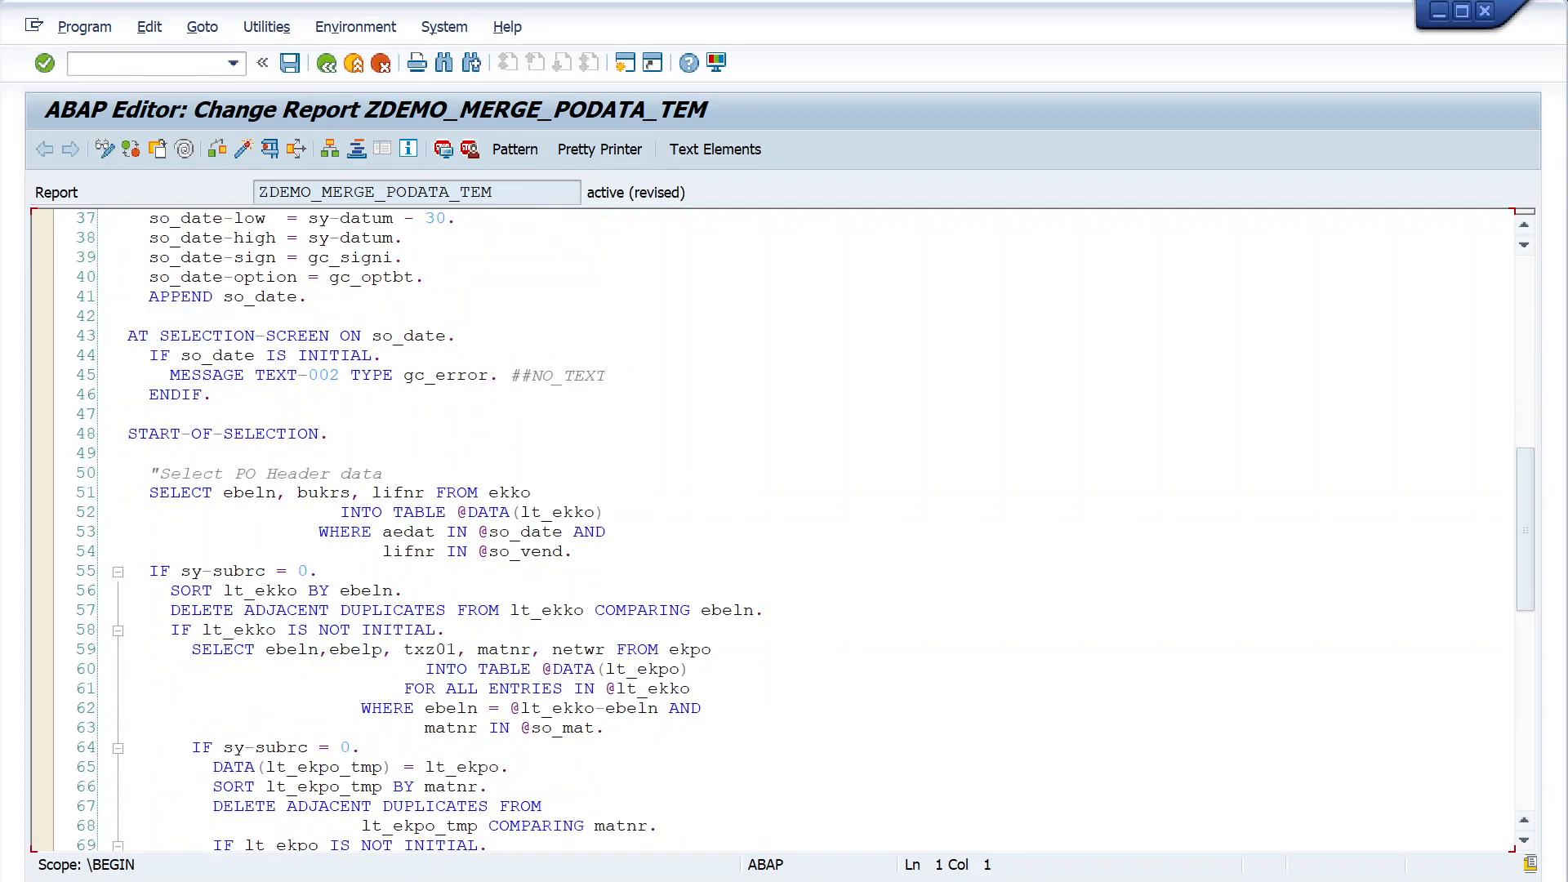
left_click(214, 396)
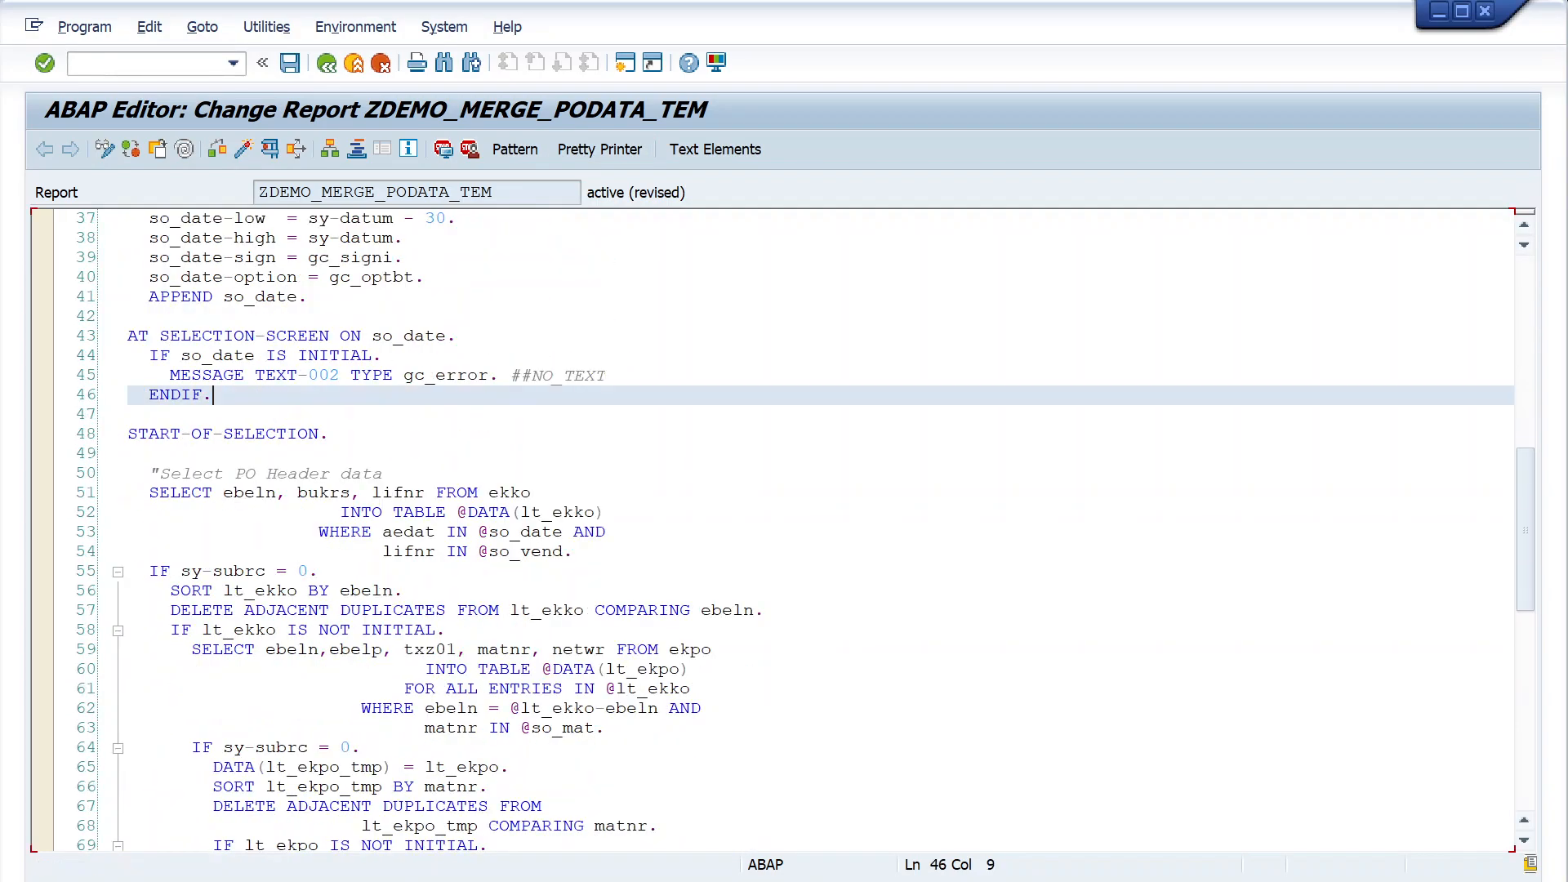
left_click(149, 357)
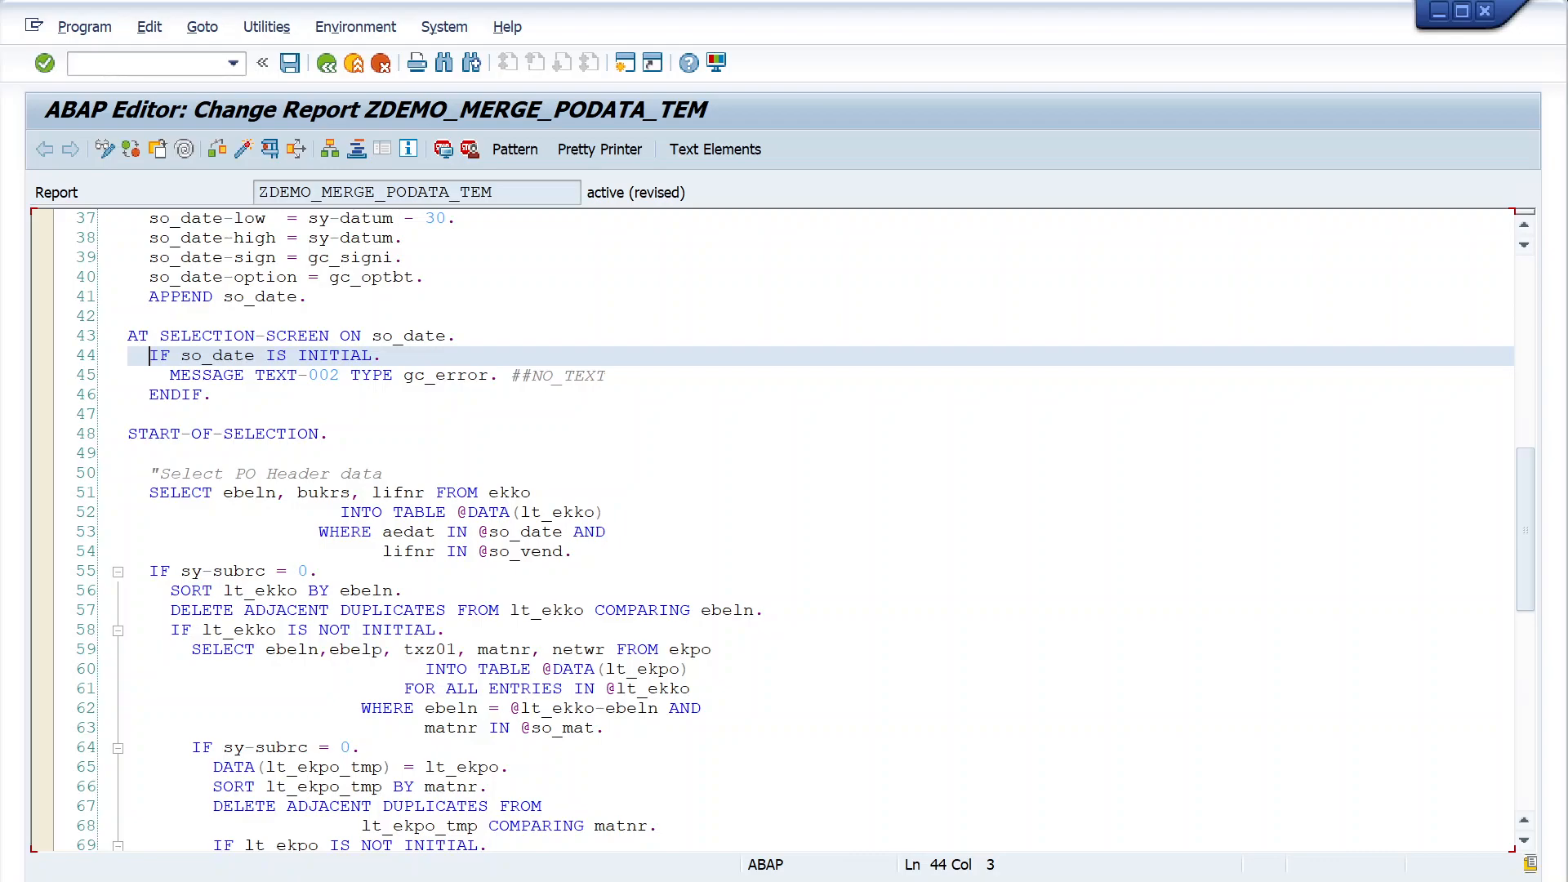
key("Return")
- Split the field list of the ekko SELECT so that bukrs and lifnr stand on their own lines, aligned under ebeln
scroll(772, 531, "down", 2)
left_click(299, 395)
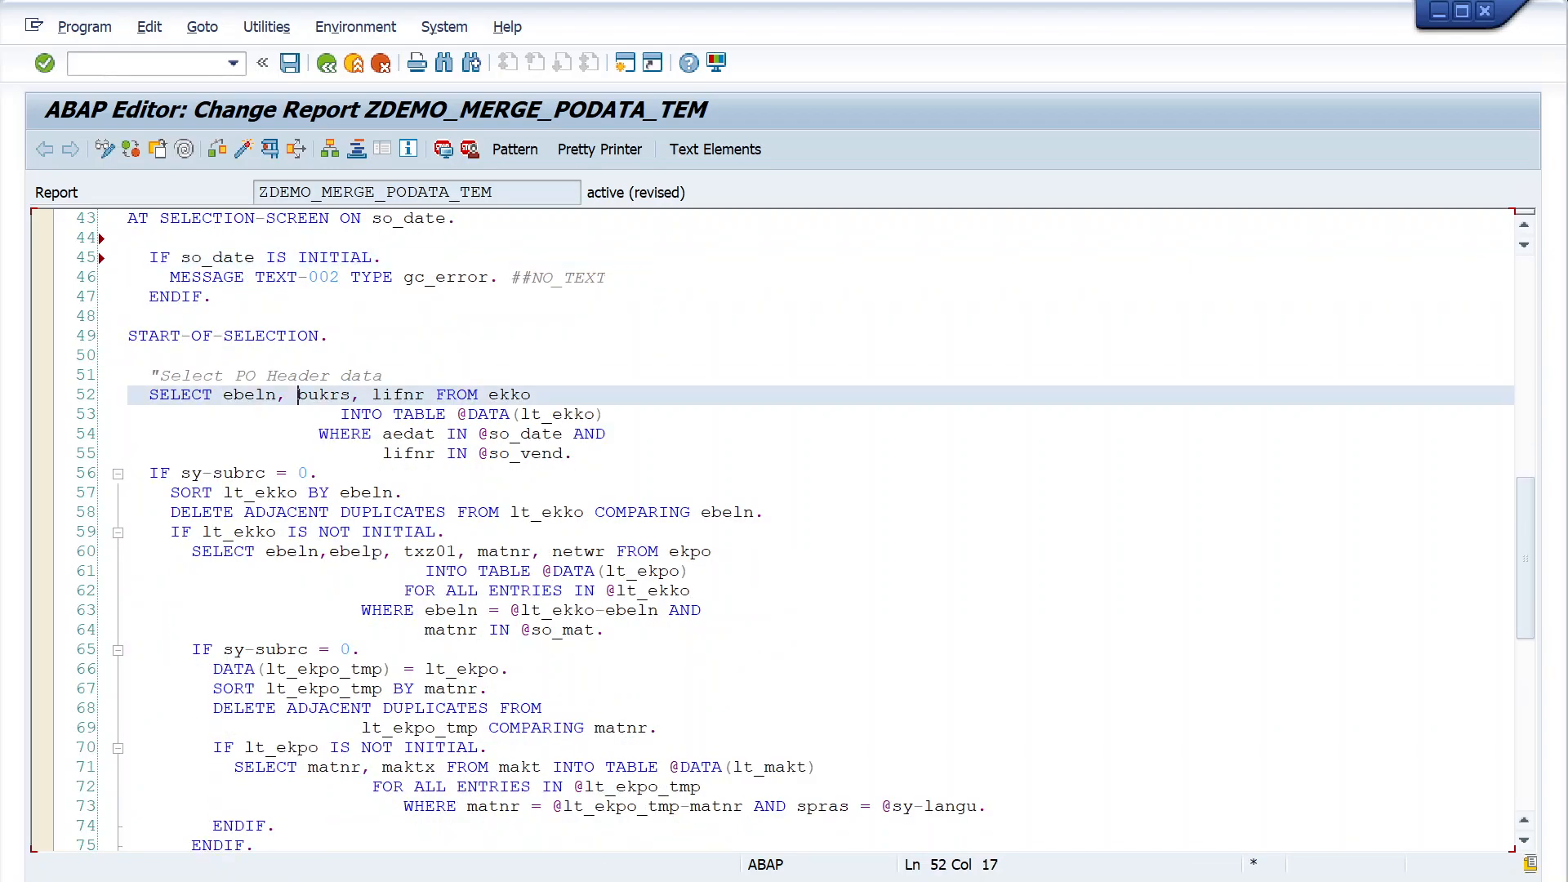
key("Return")
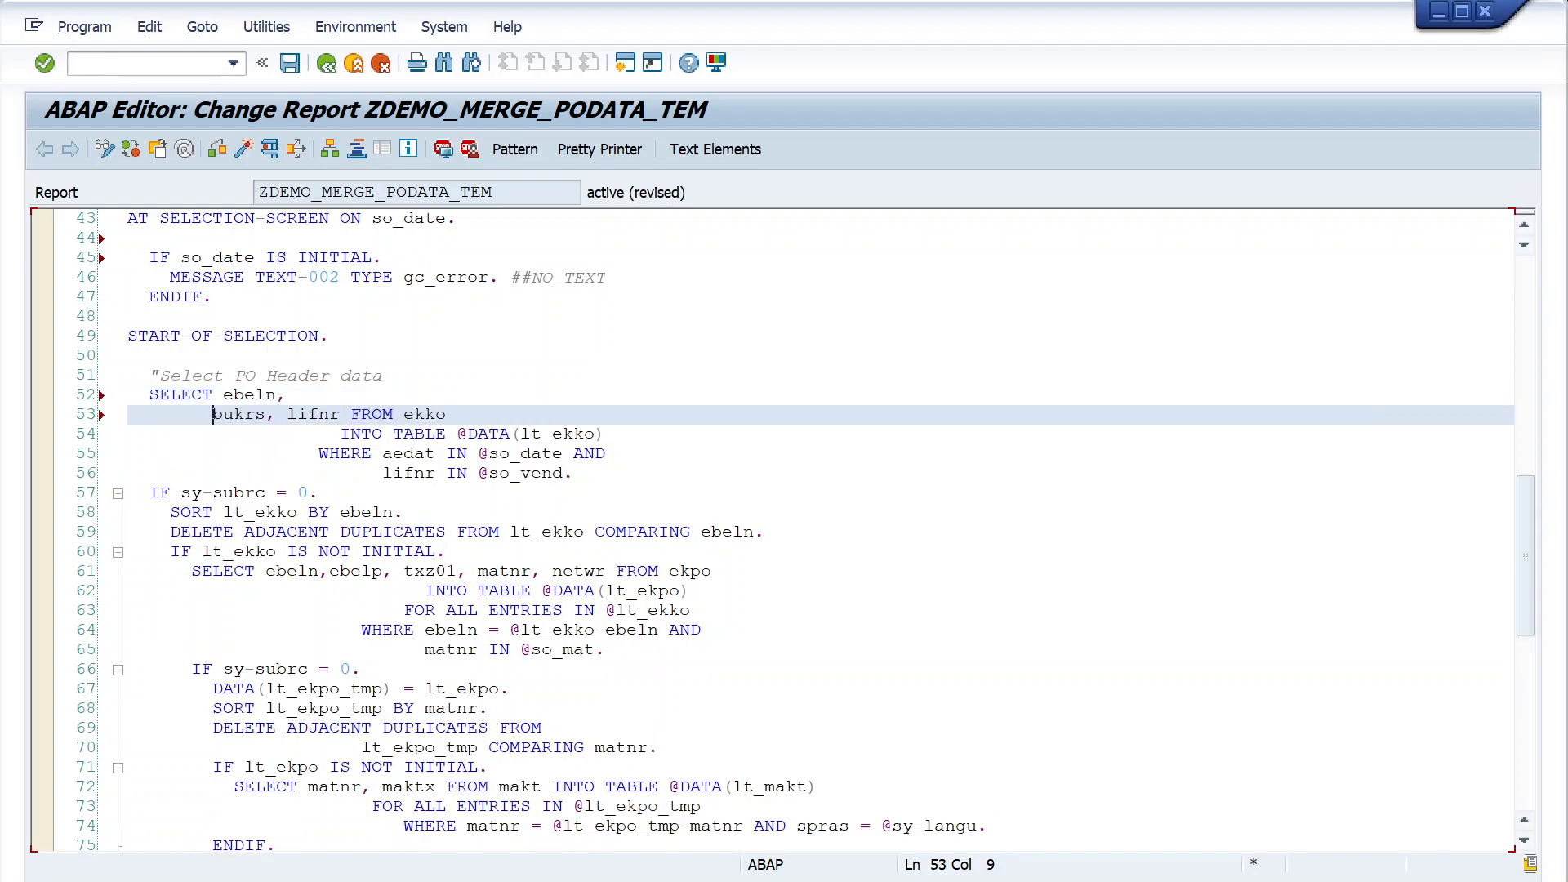
left_click(298, 415)
key("Return")
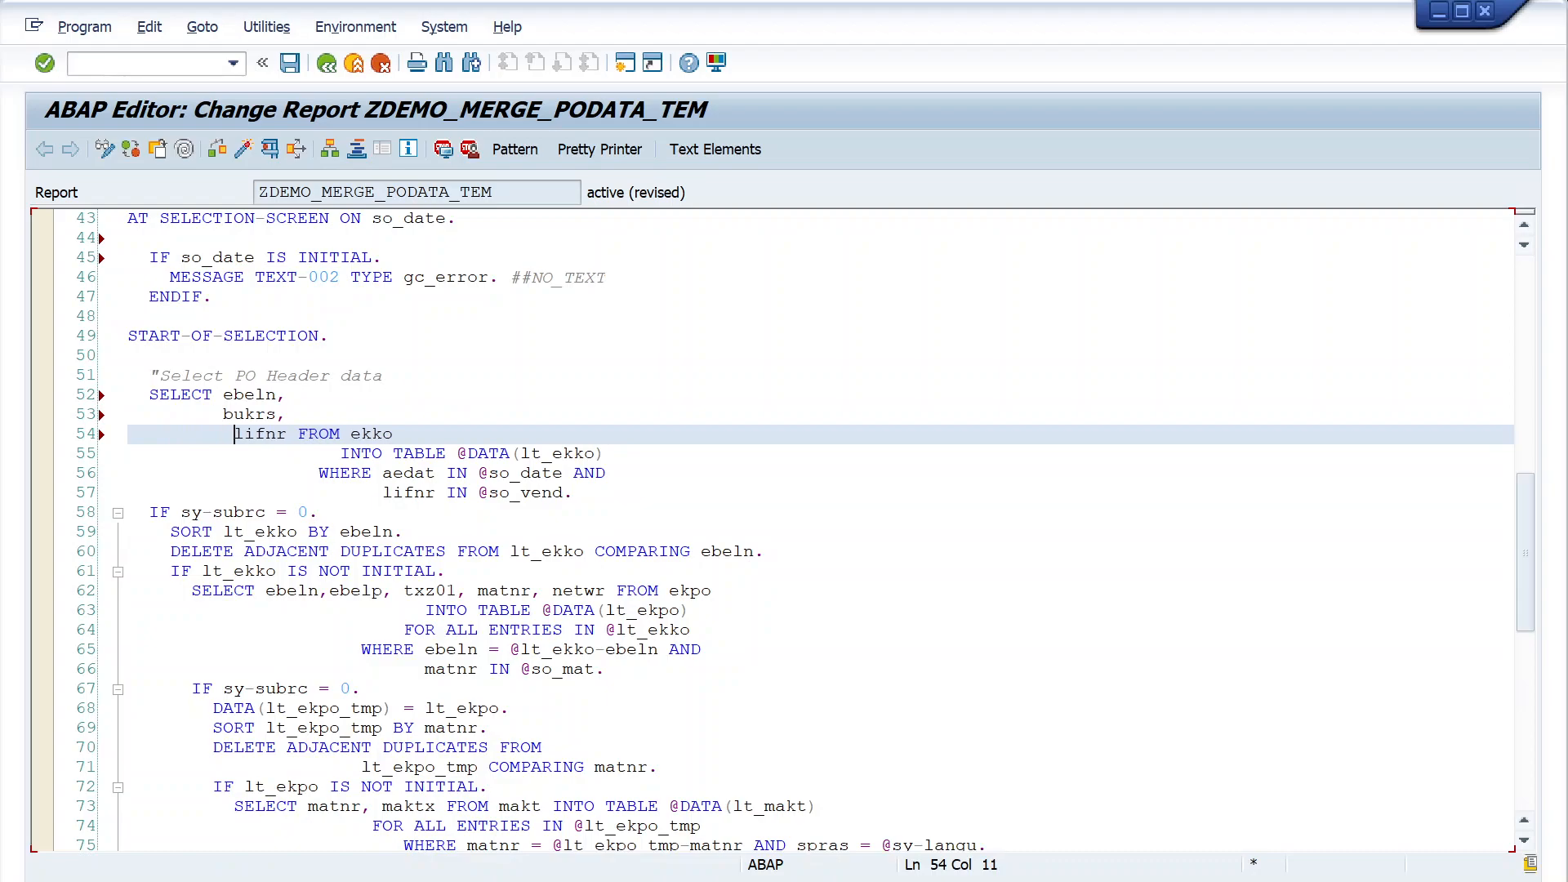
key("BackSpace")
- Extend the IF sy-subrc = 0 condition after the ekko SELECT with AND lt_ekko is NOT INITIAL
scroll(768, 531, "down", 3)
scroll(768, 531, "up", 1)
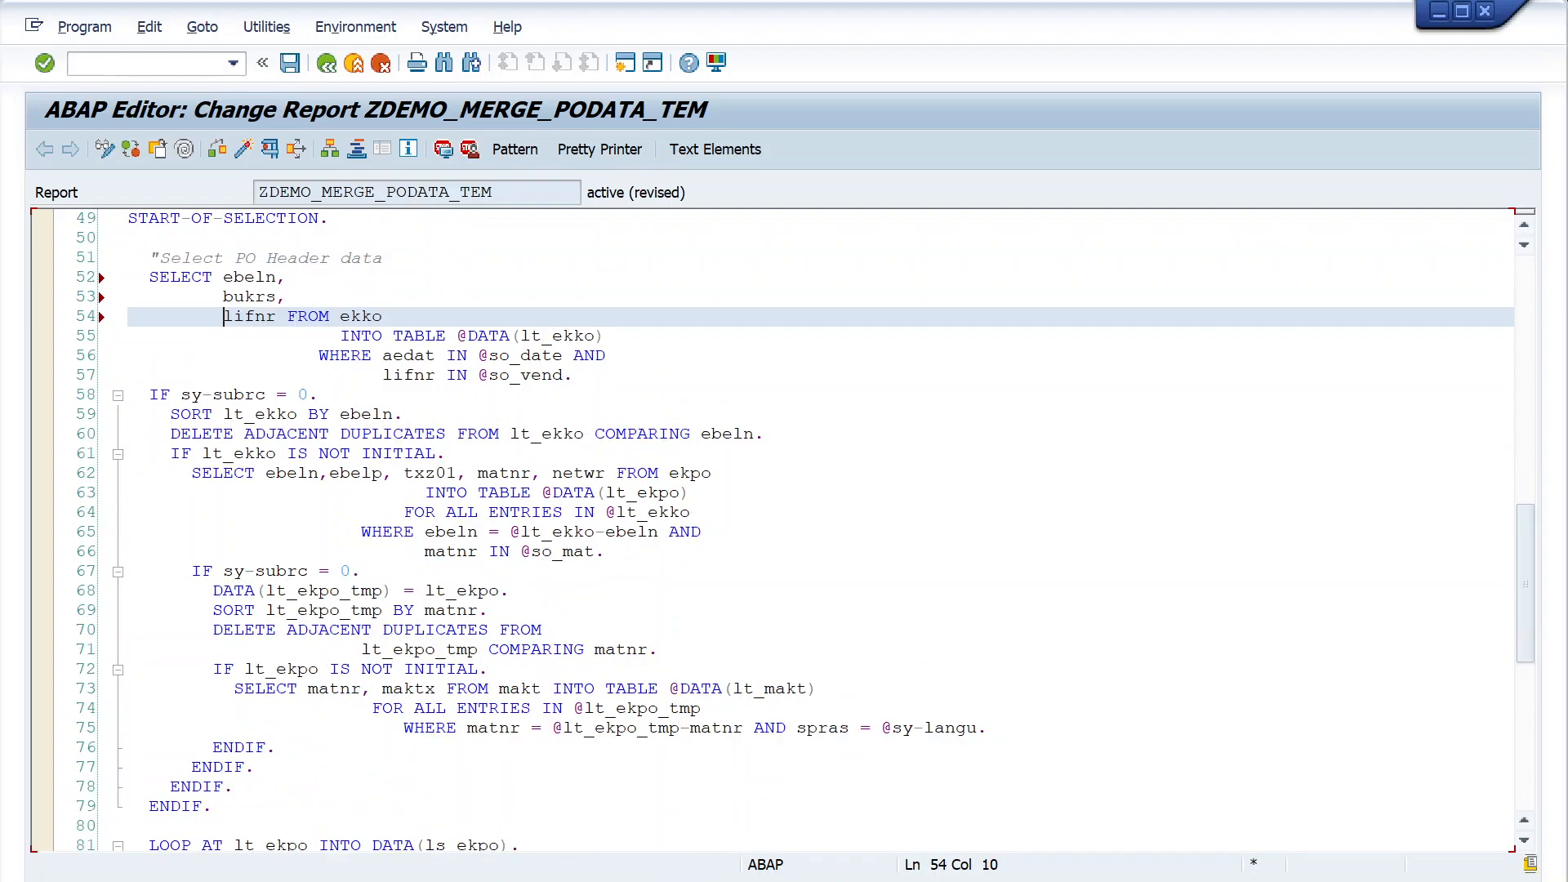
left_click(309, 395)
type("AND ")
type("lt_ekko ")
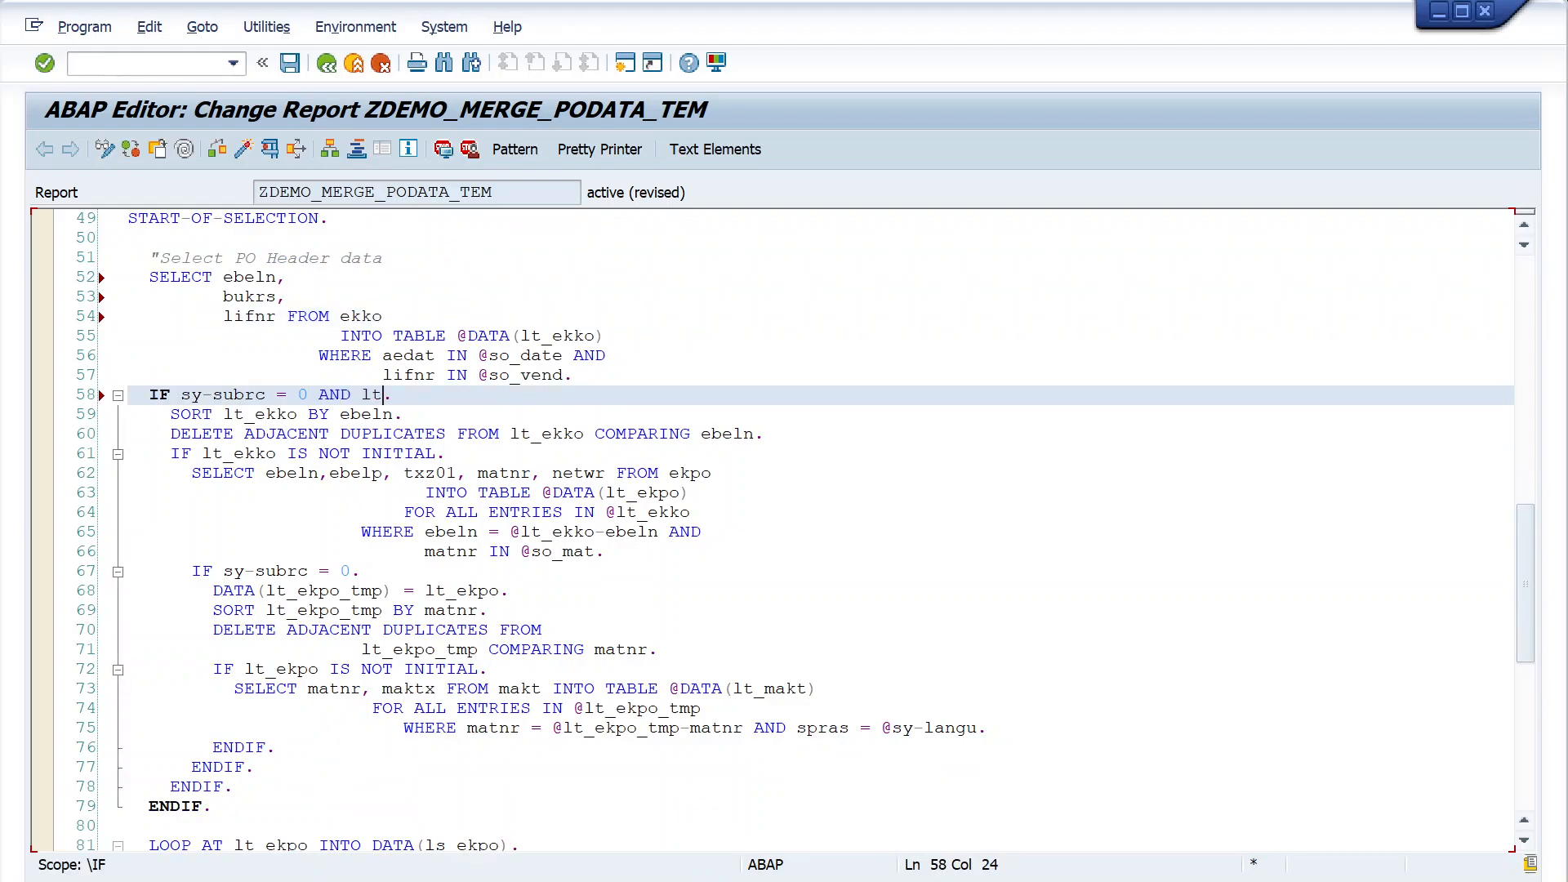
type("is NOT")
type(" on")
key("BackSpace")
key("BackSpace")
type("INITIAL")
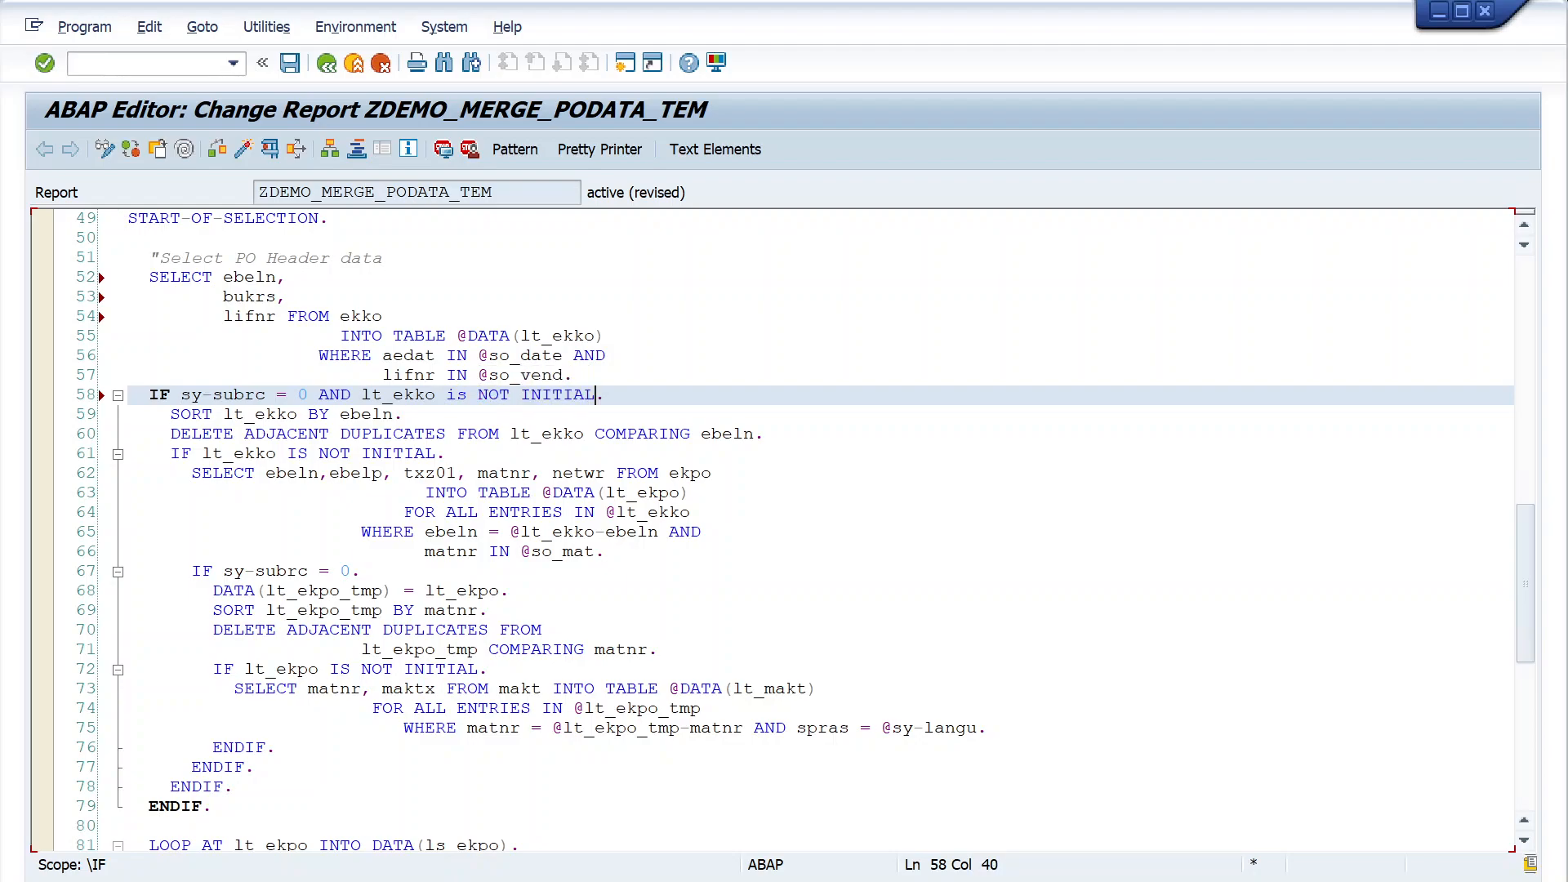
- Insert a blank line directly after the END-OF-SELECTION statement
scroll(776, 531, "down", 8)
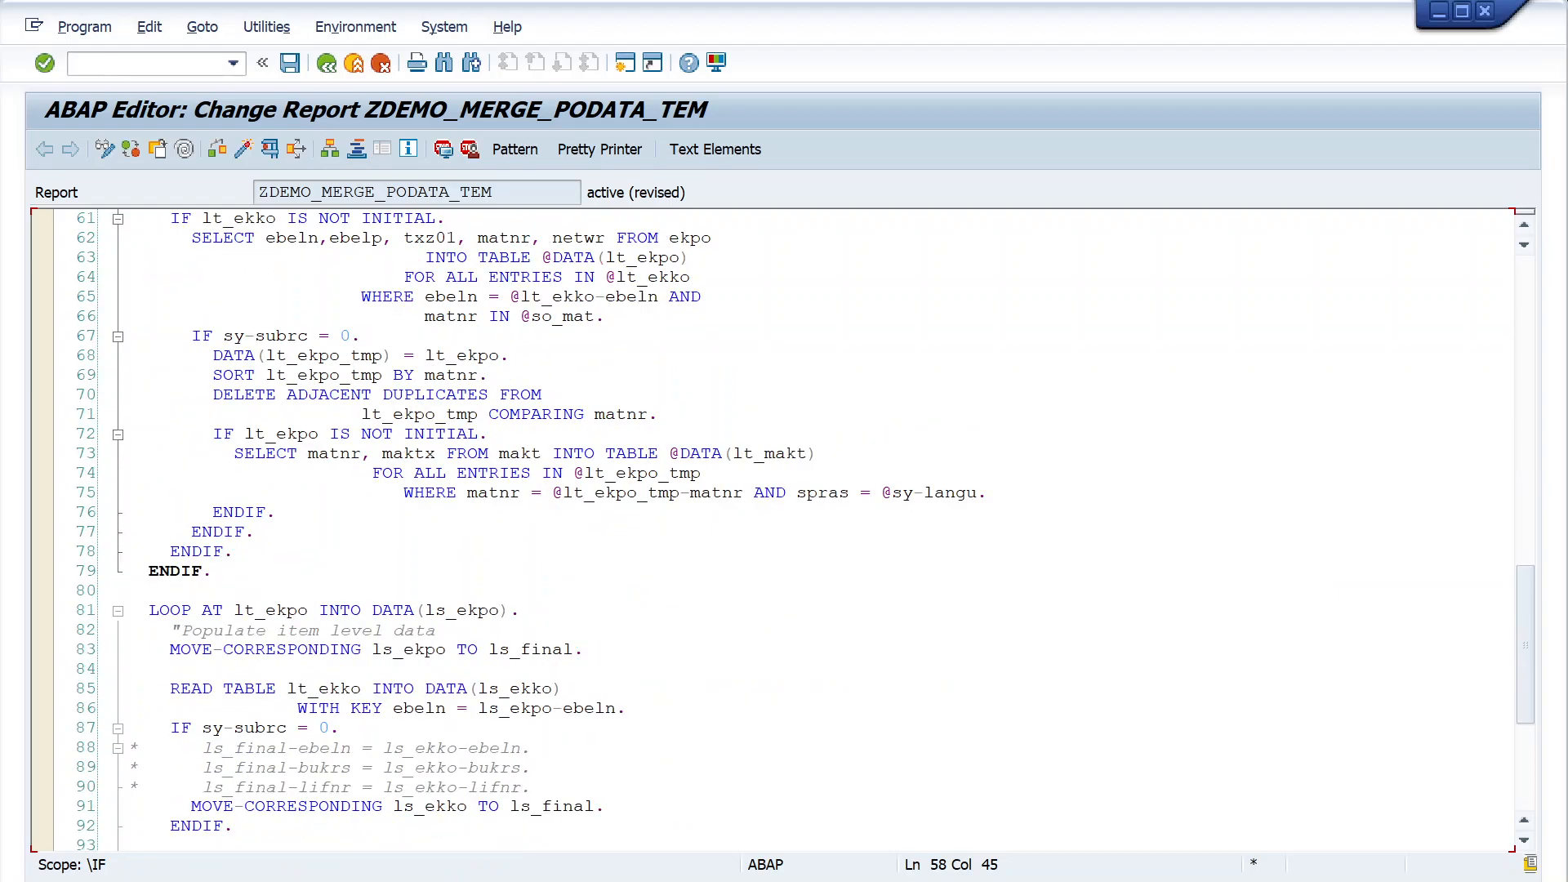
scroll(776, 531, "down", 3)
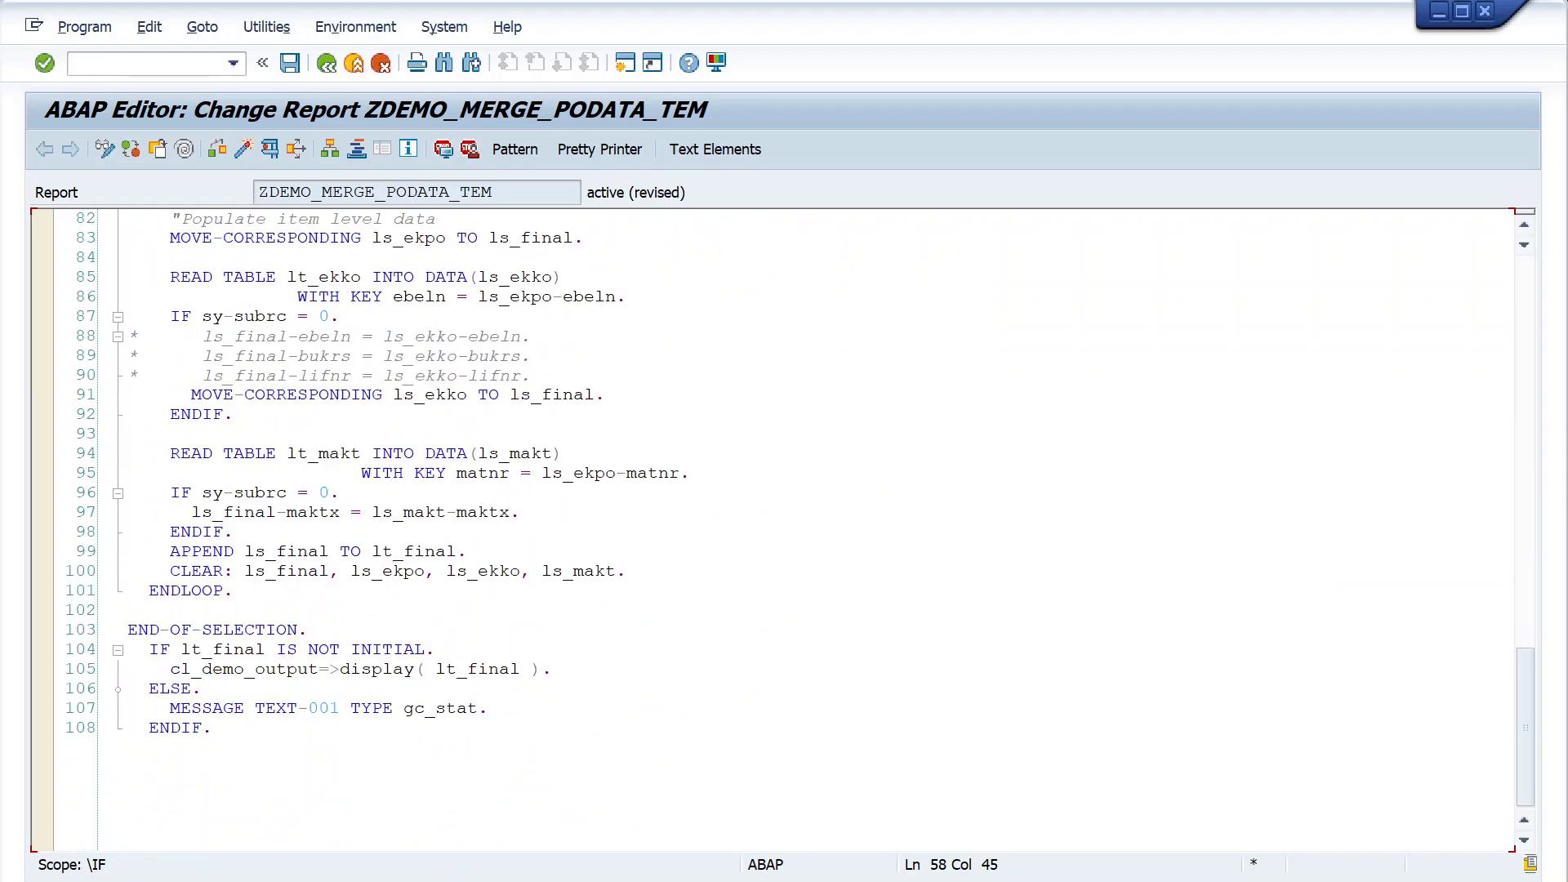
left_click(204, 689)
left_click(307, 630)
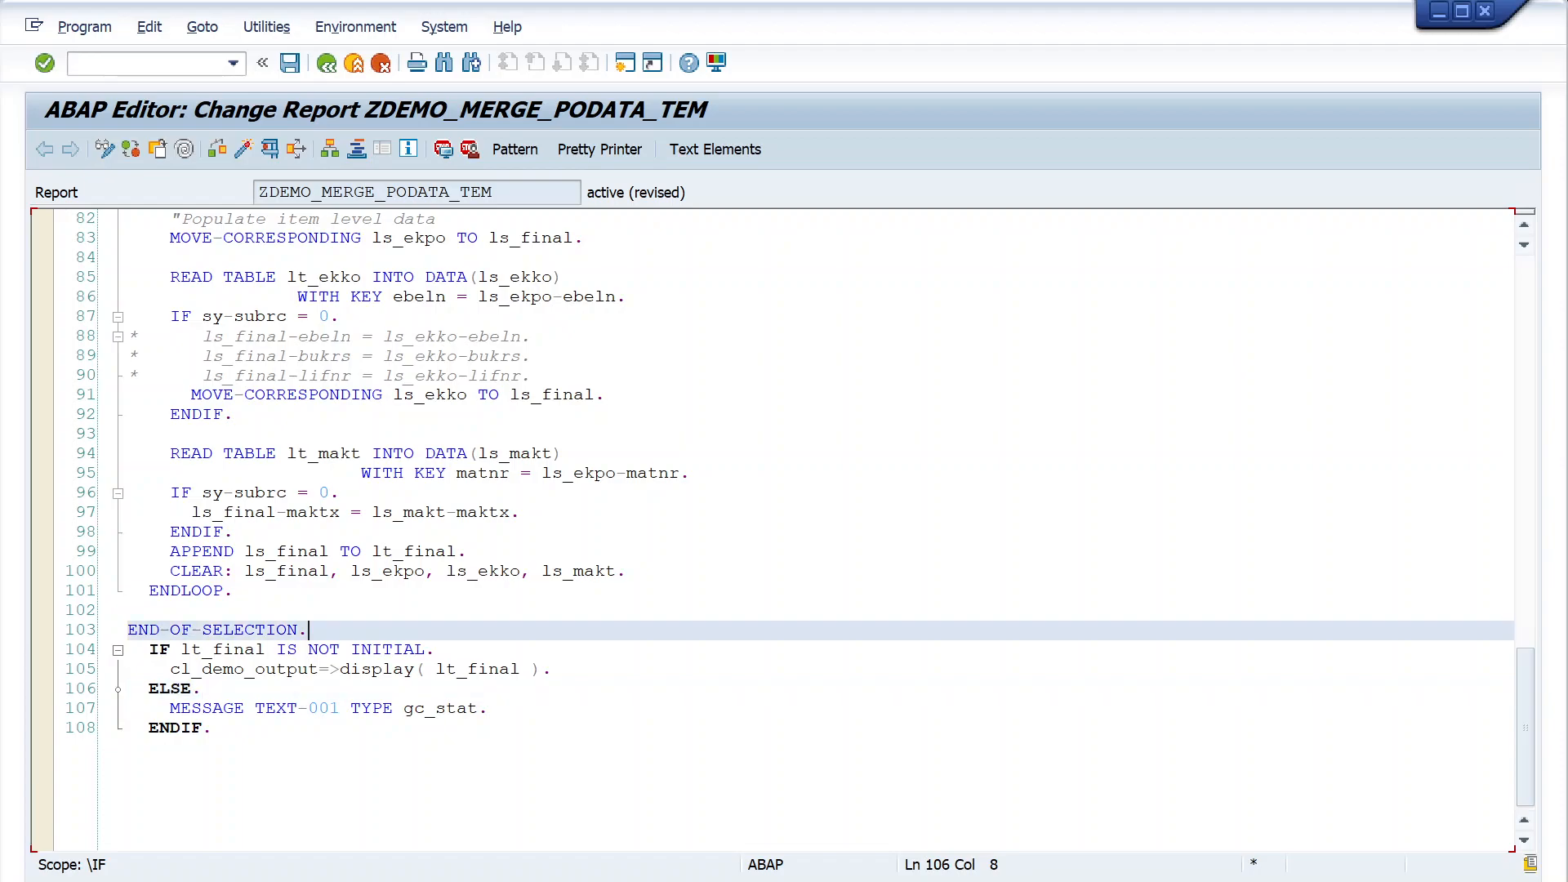
key("Return")
- Add BINARY SEARCH to the READ TABLE lt_ekko statement, after the key ebeln = ls_ekpo-ebeln
scroll(776, 531, "up", 3)
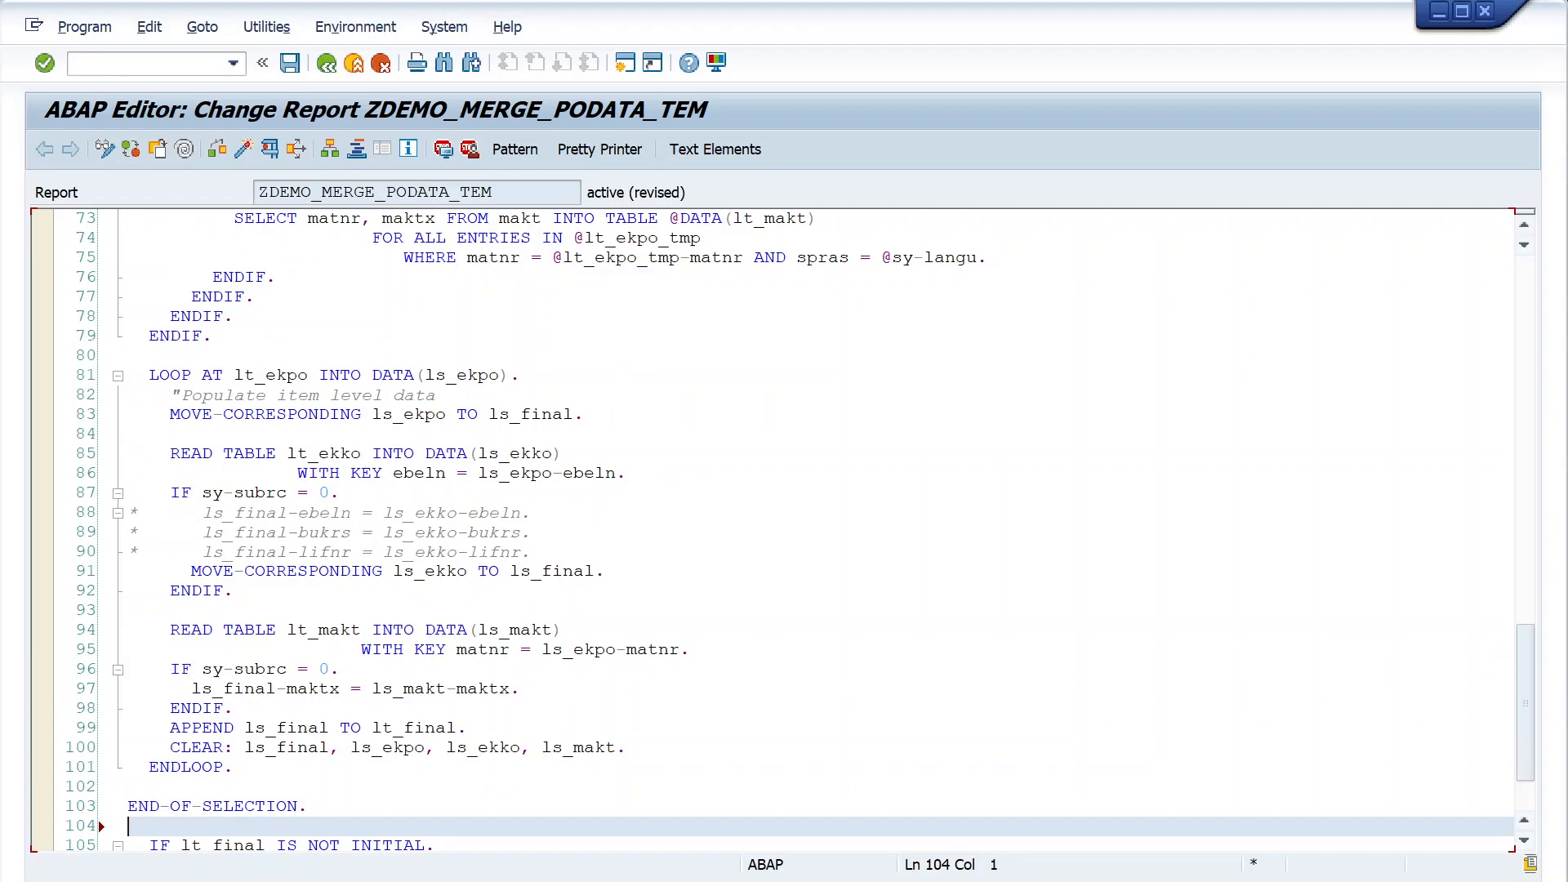
left_click(692, 651)
key("Left")
left_click(699, 473)
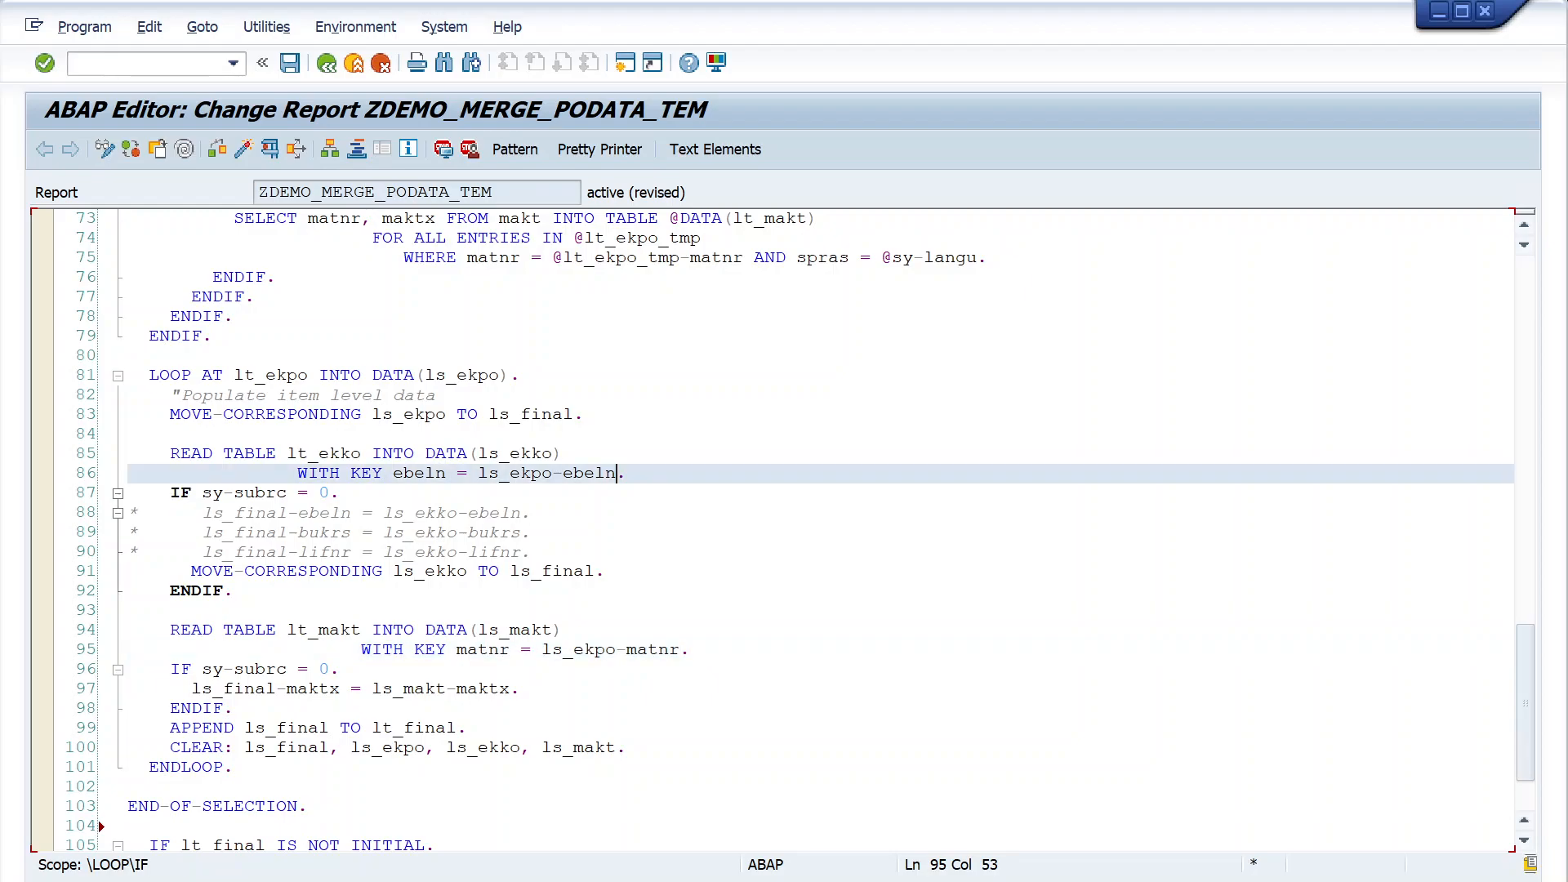
key("Left")
type("bi")
key("Tab")
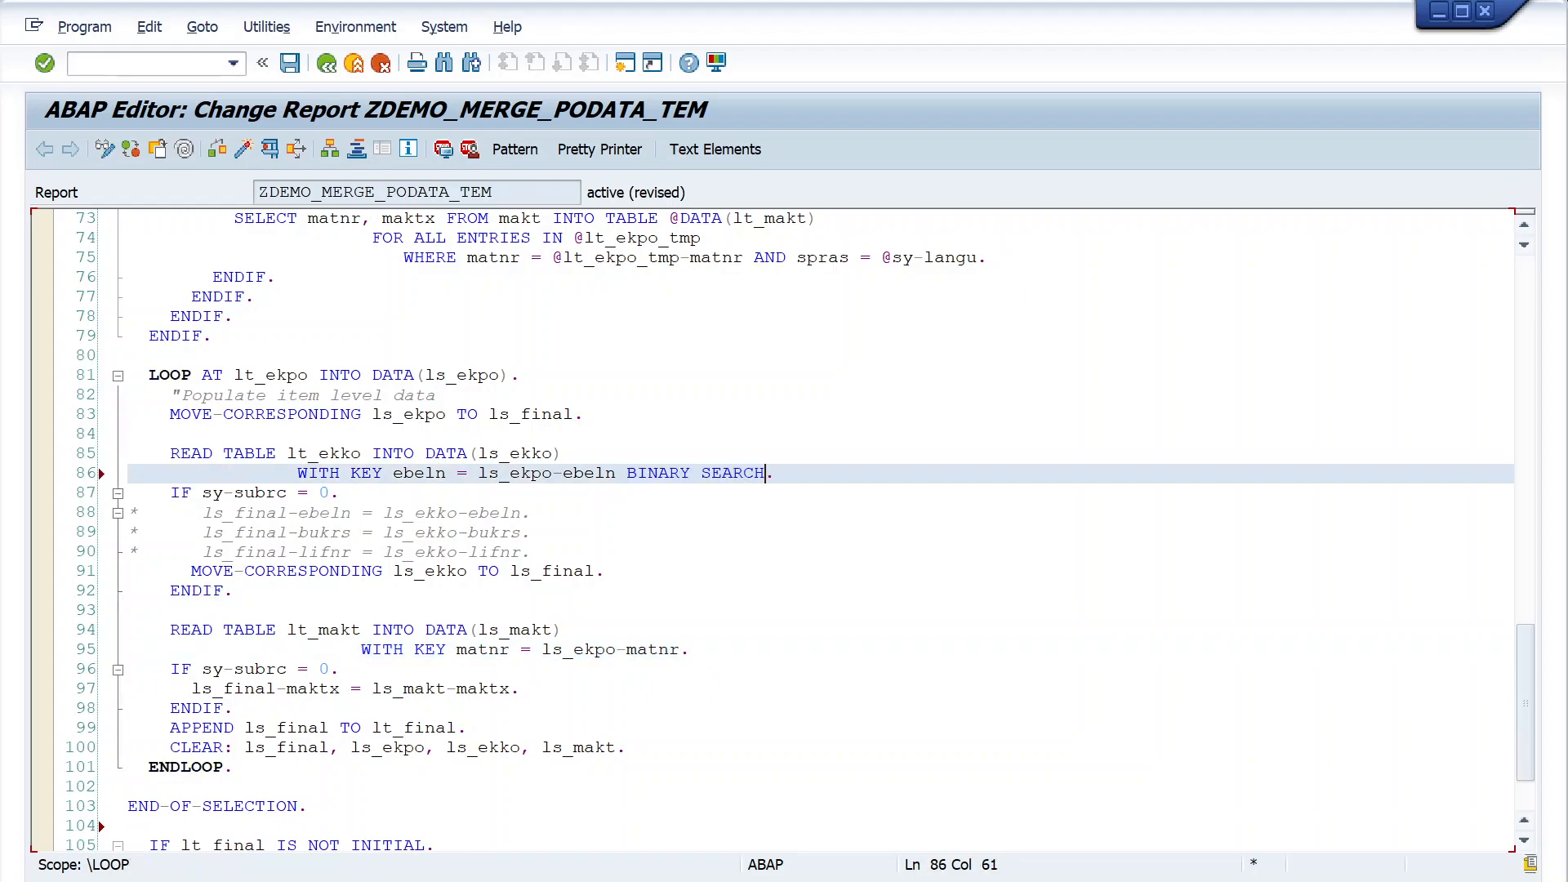
- Add a statement sorting lt_ekko by ebeln before the loop over lt_ekpo, and format the code with Pretty Printer
left_click_drag(288, 455, 362, 459)
key("ctrl+c")
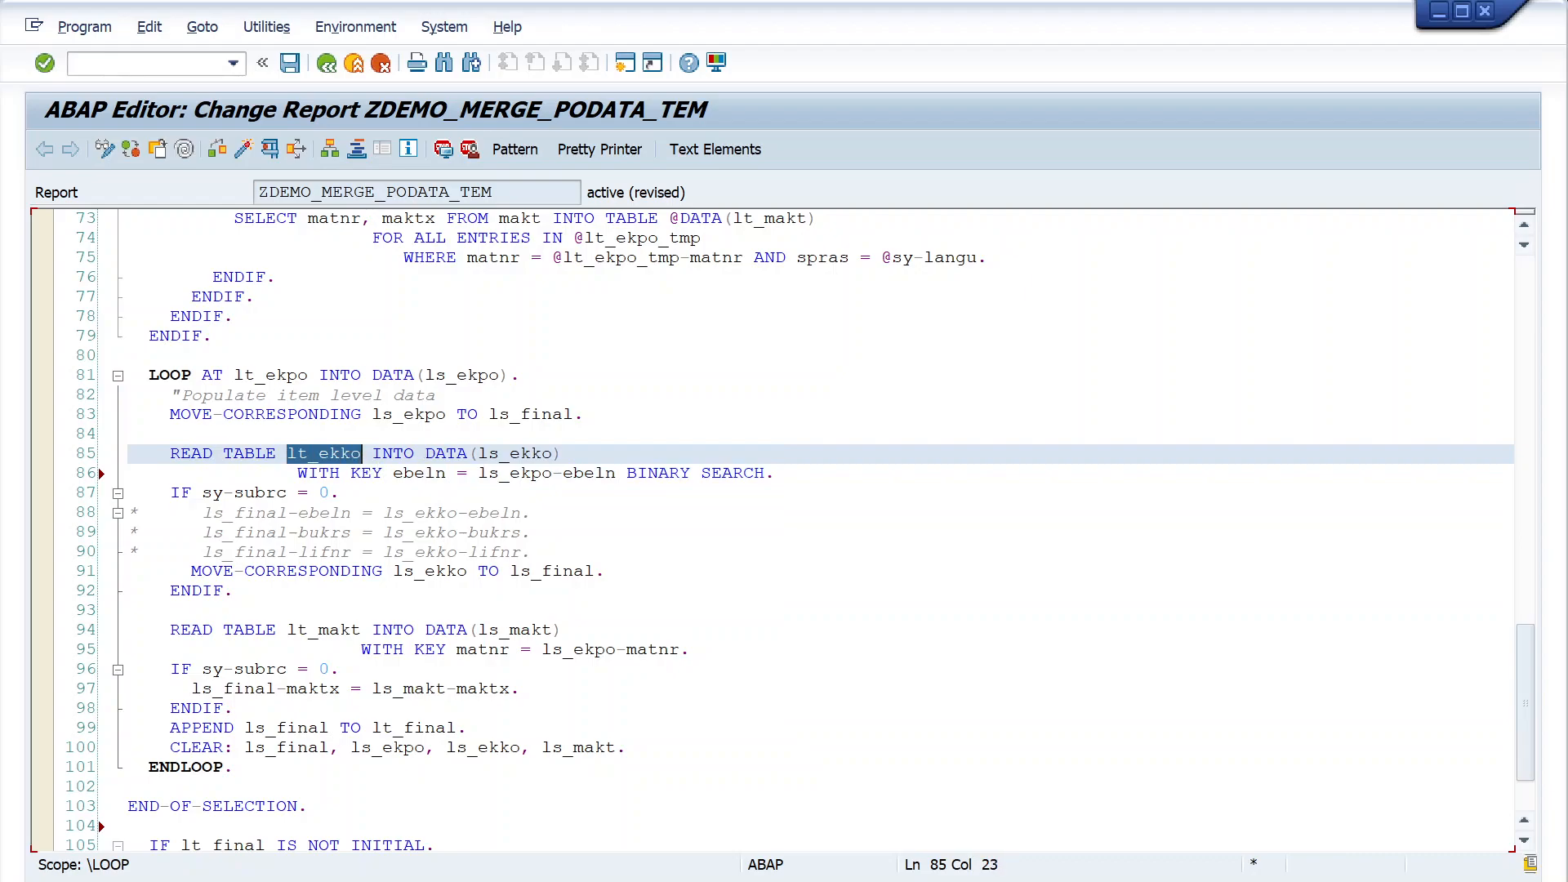
left_click(129, 356)
type("sort")
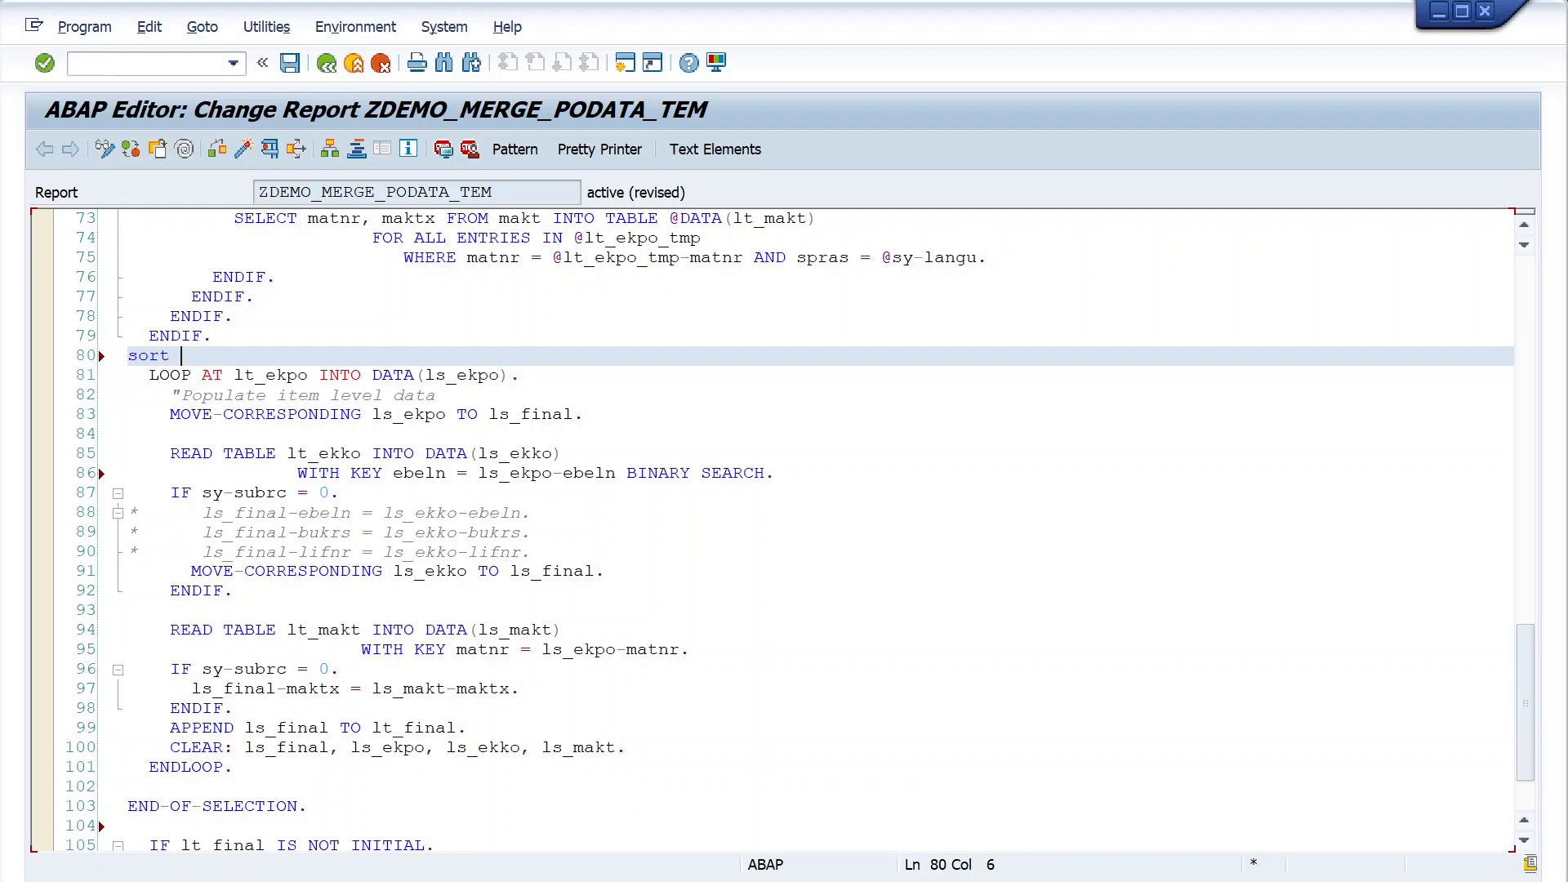
key("ctrl+v")
type("by ebeln.")
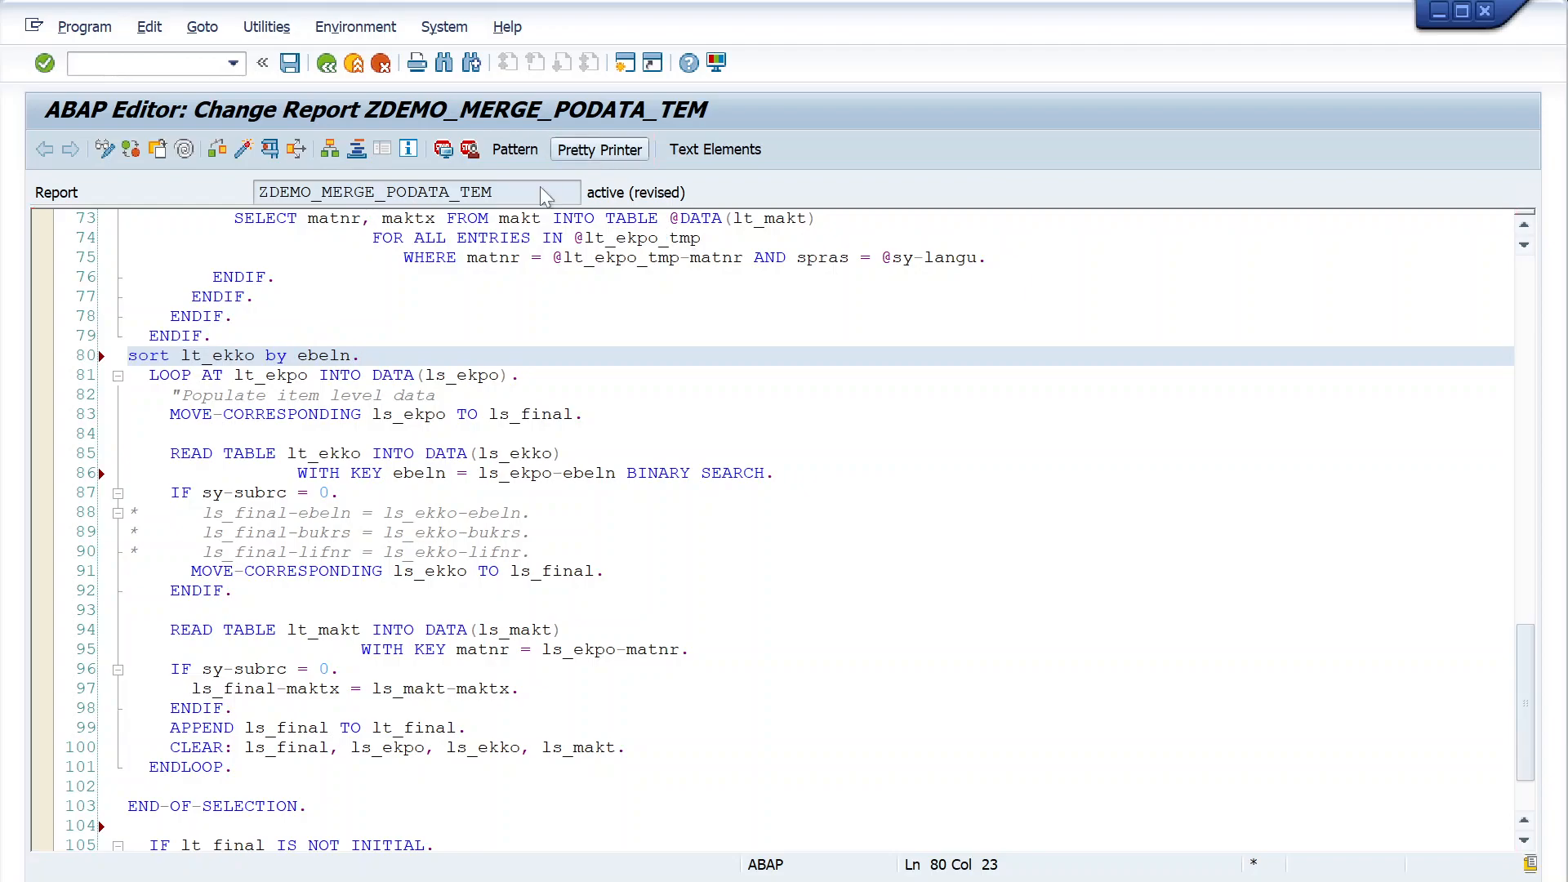
left_click(600, 150)
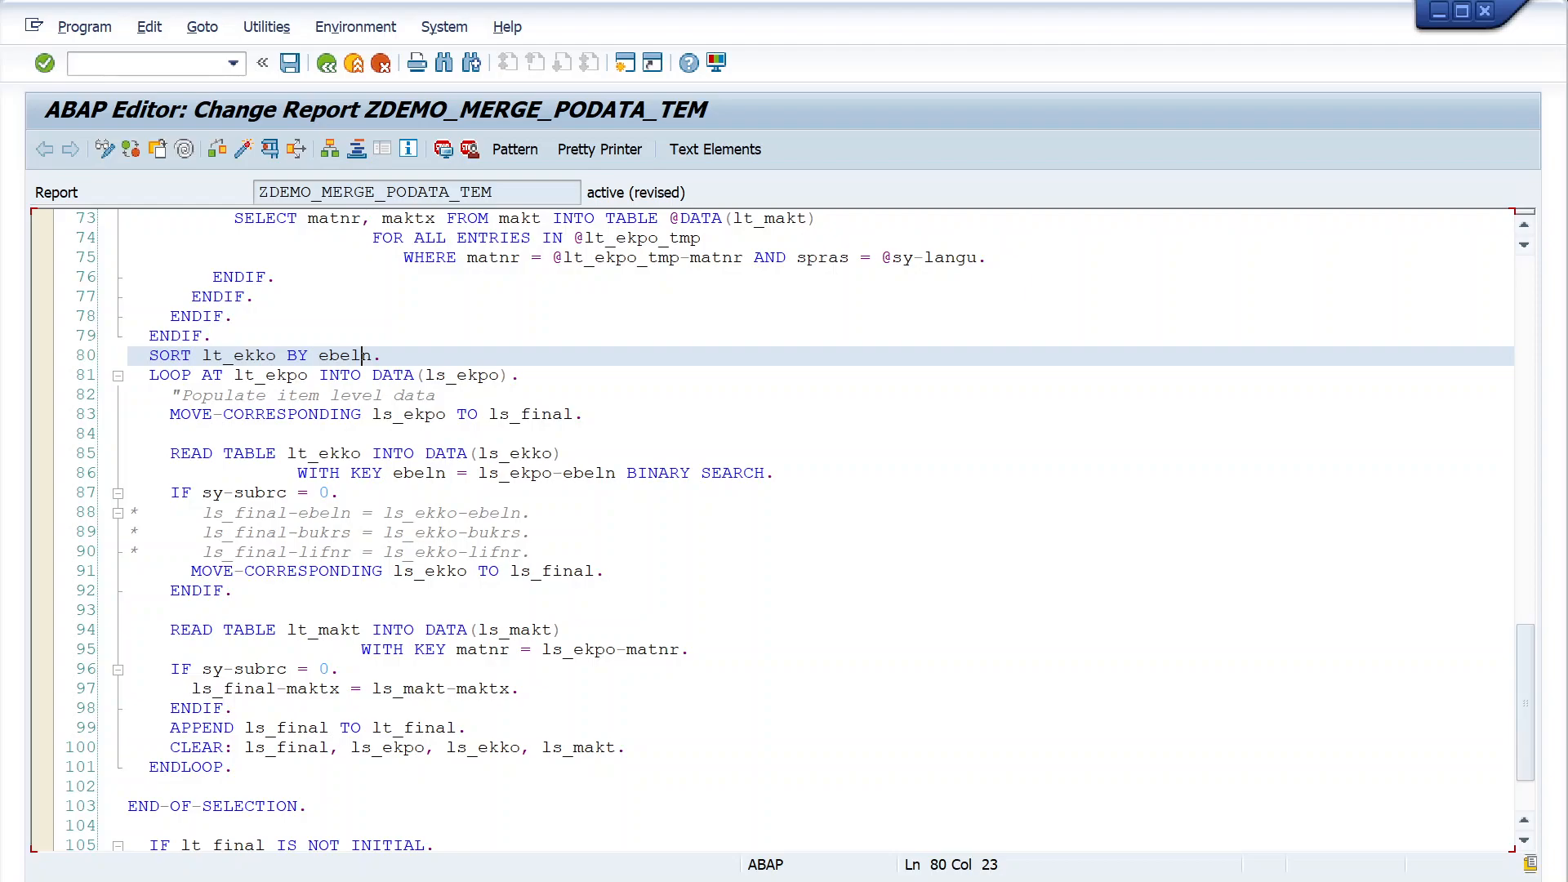
- Save the report and look through the existing modifiable workbench requests offered for it without choosing one
left_click(289, 62)
left_click_drag(380, 238, 492, 202)
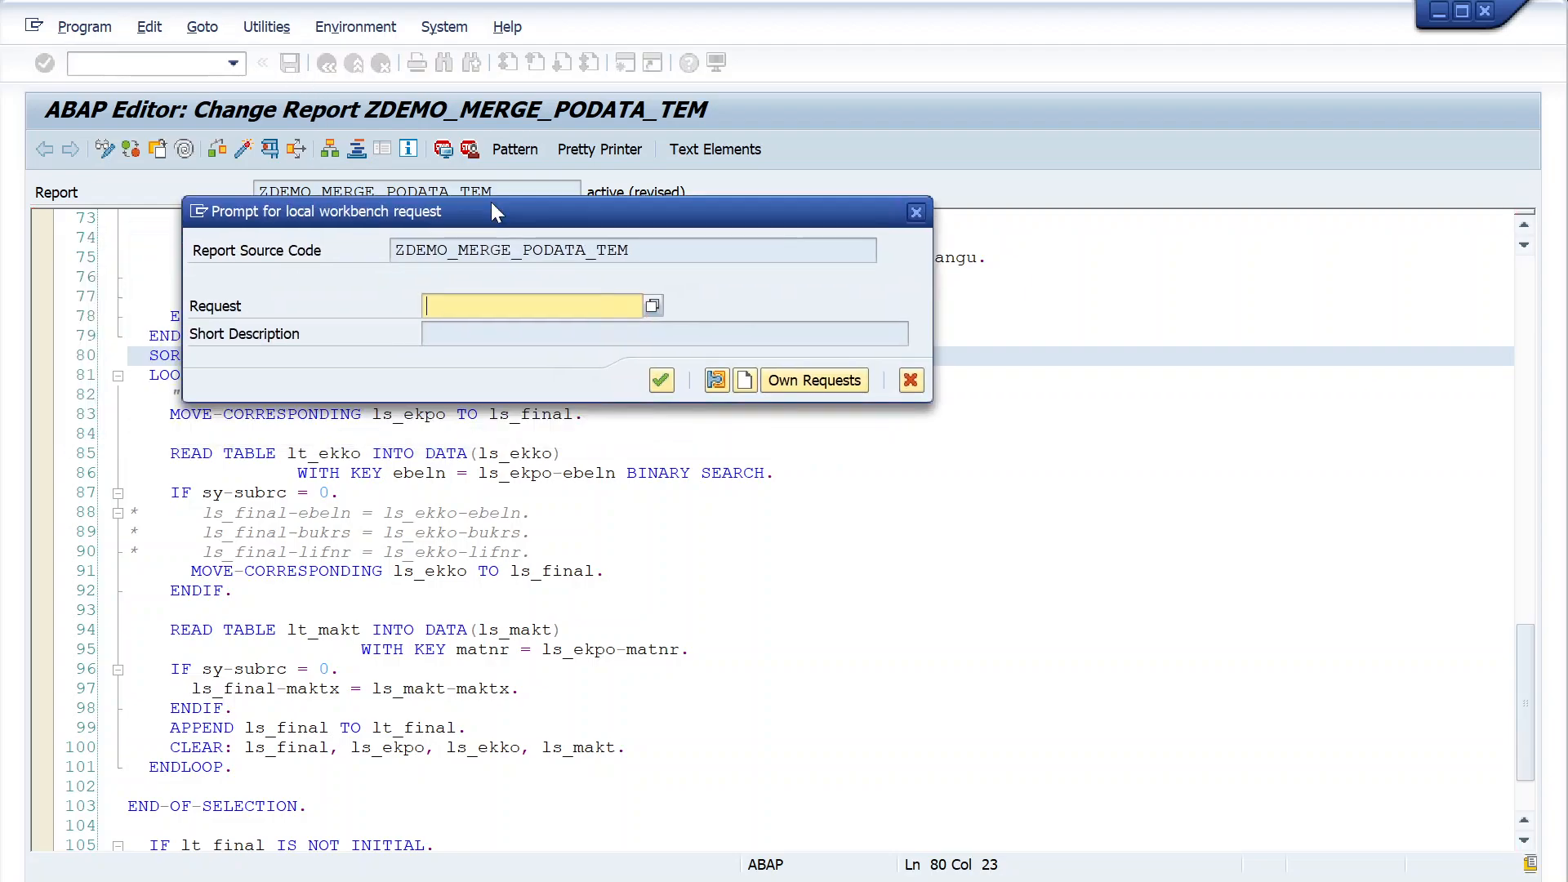
left_click(658, 312)
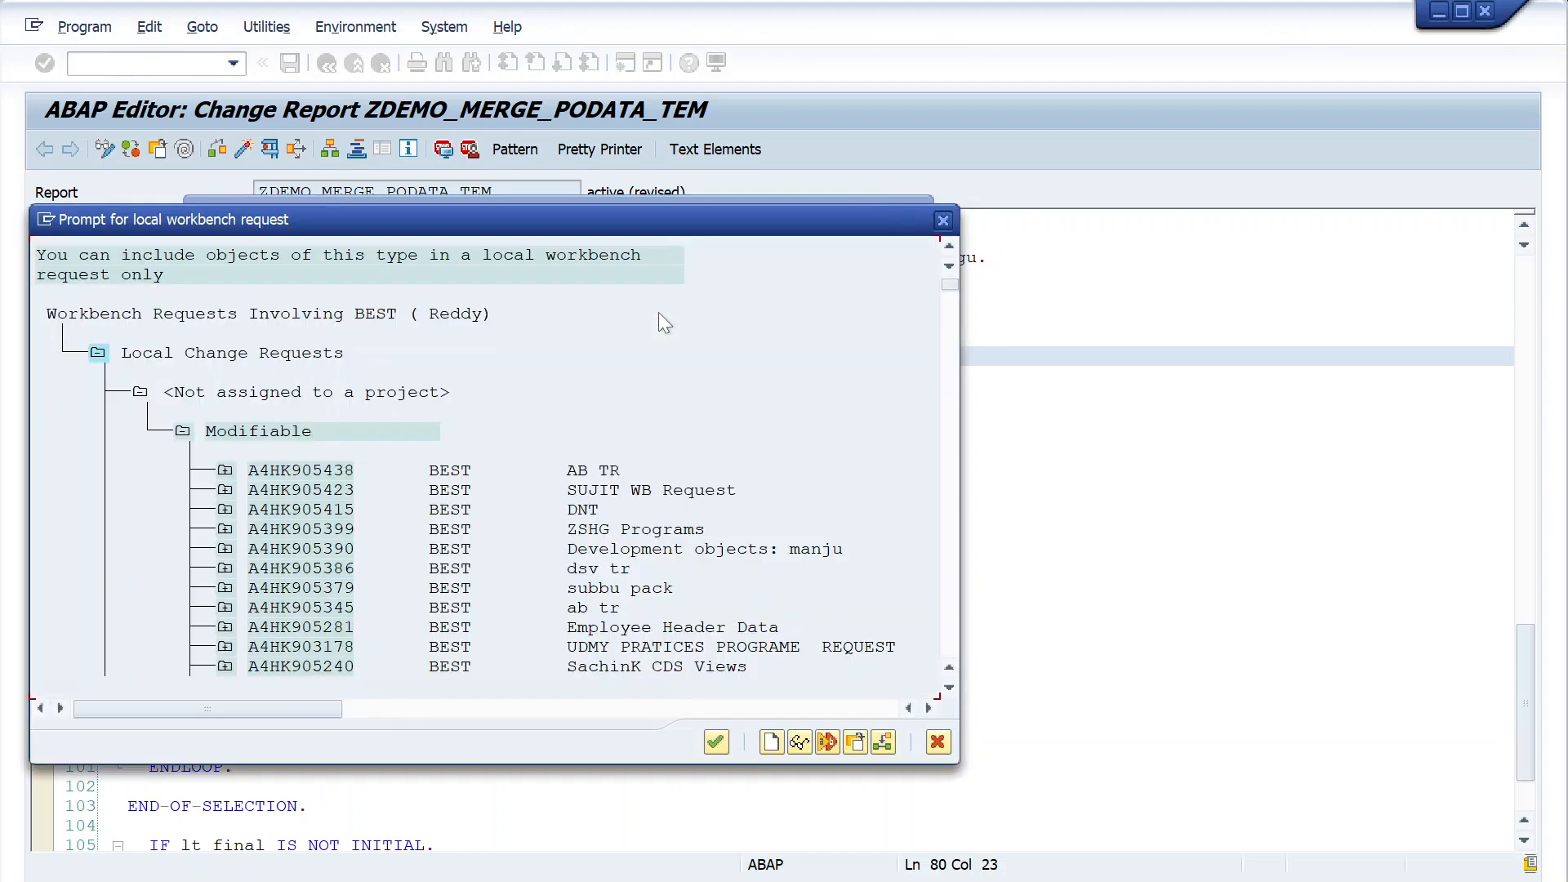
left_click(943, 220)
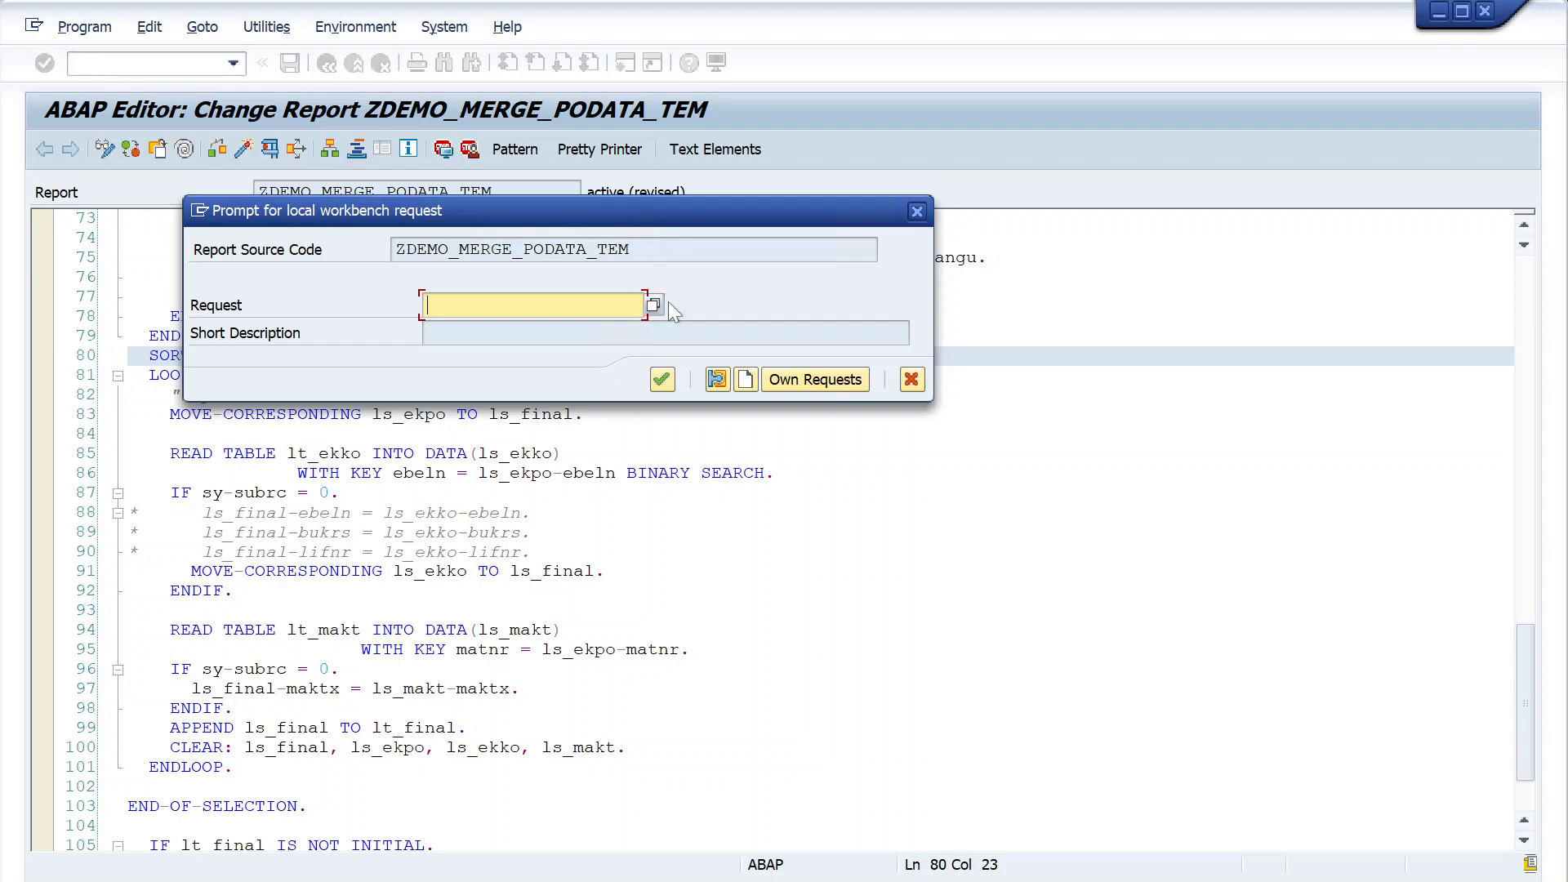
- Create a new workbench request for the report and enter a short description starting with MM/TASK-100/2/PO data
left_click(746, 384)
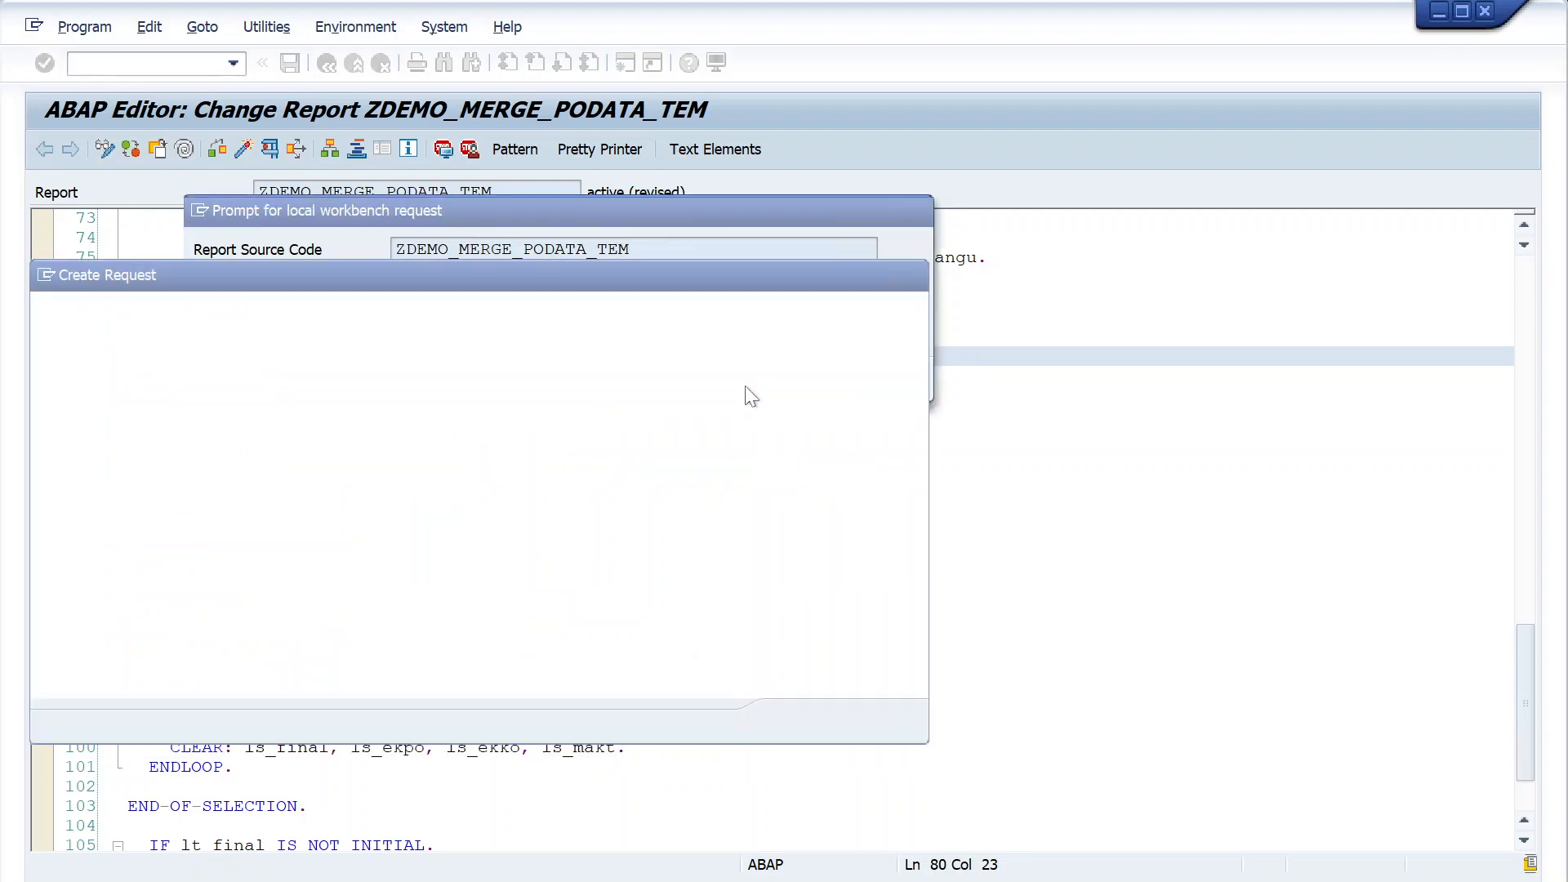
type("MM/T")
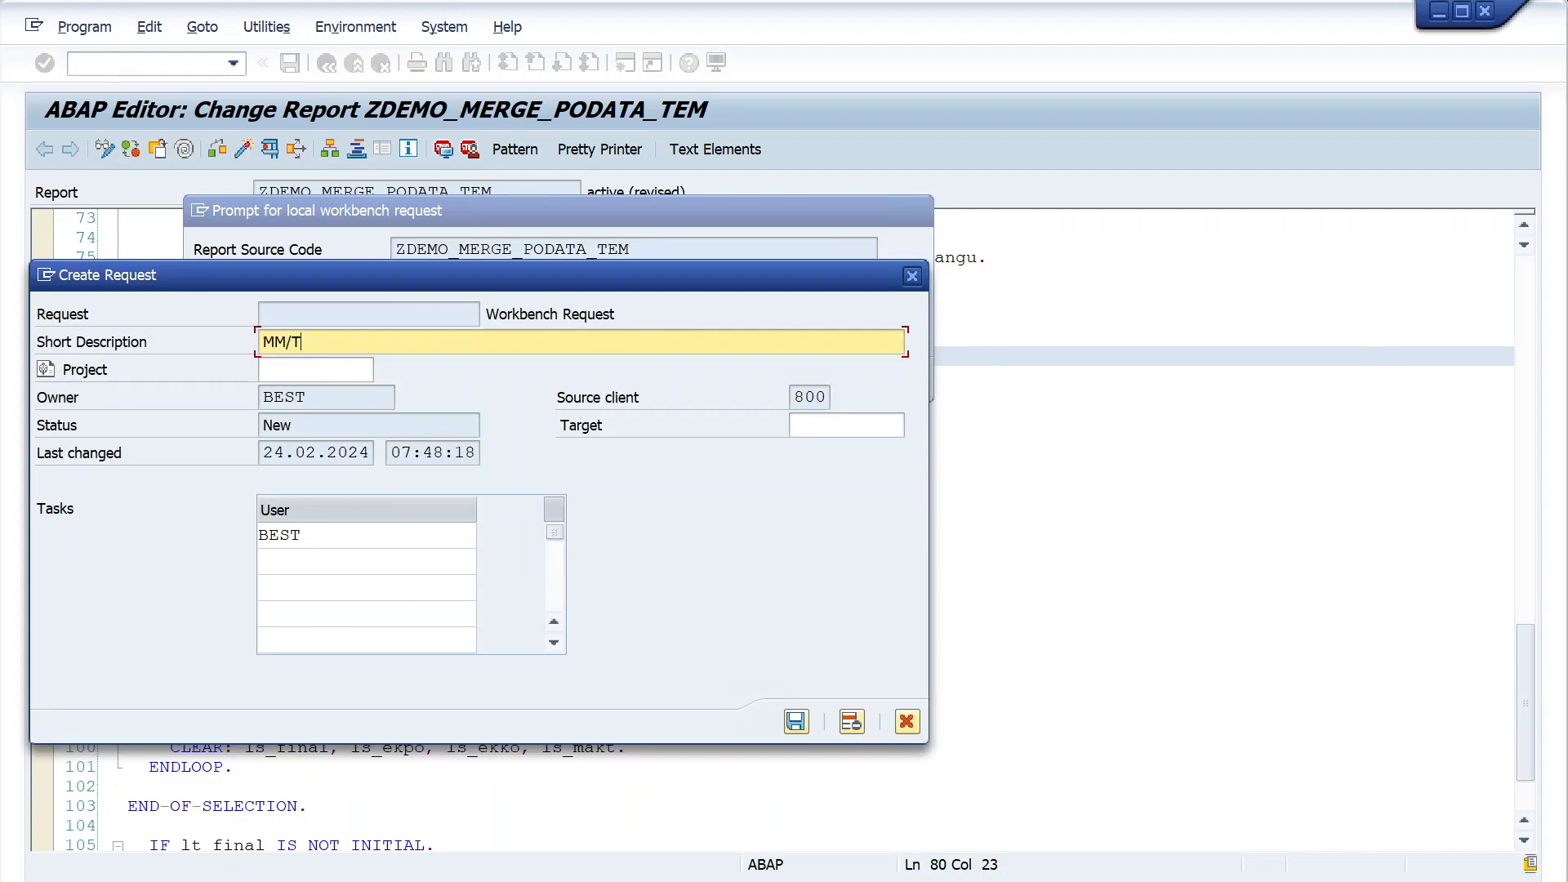
type("ASK-100/2/PO data reqport")
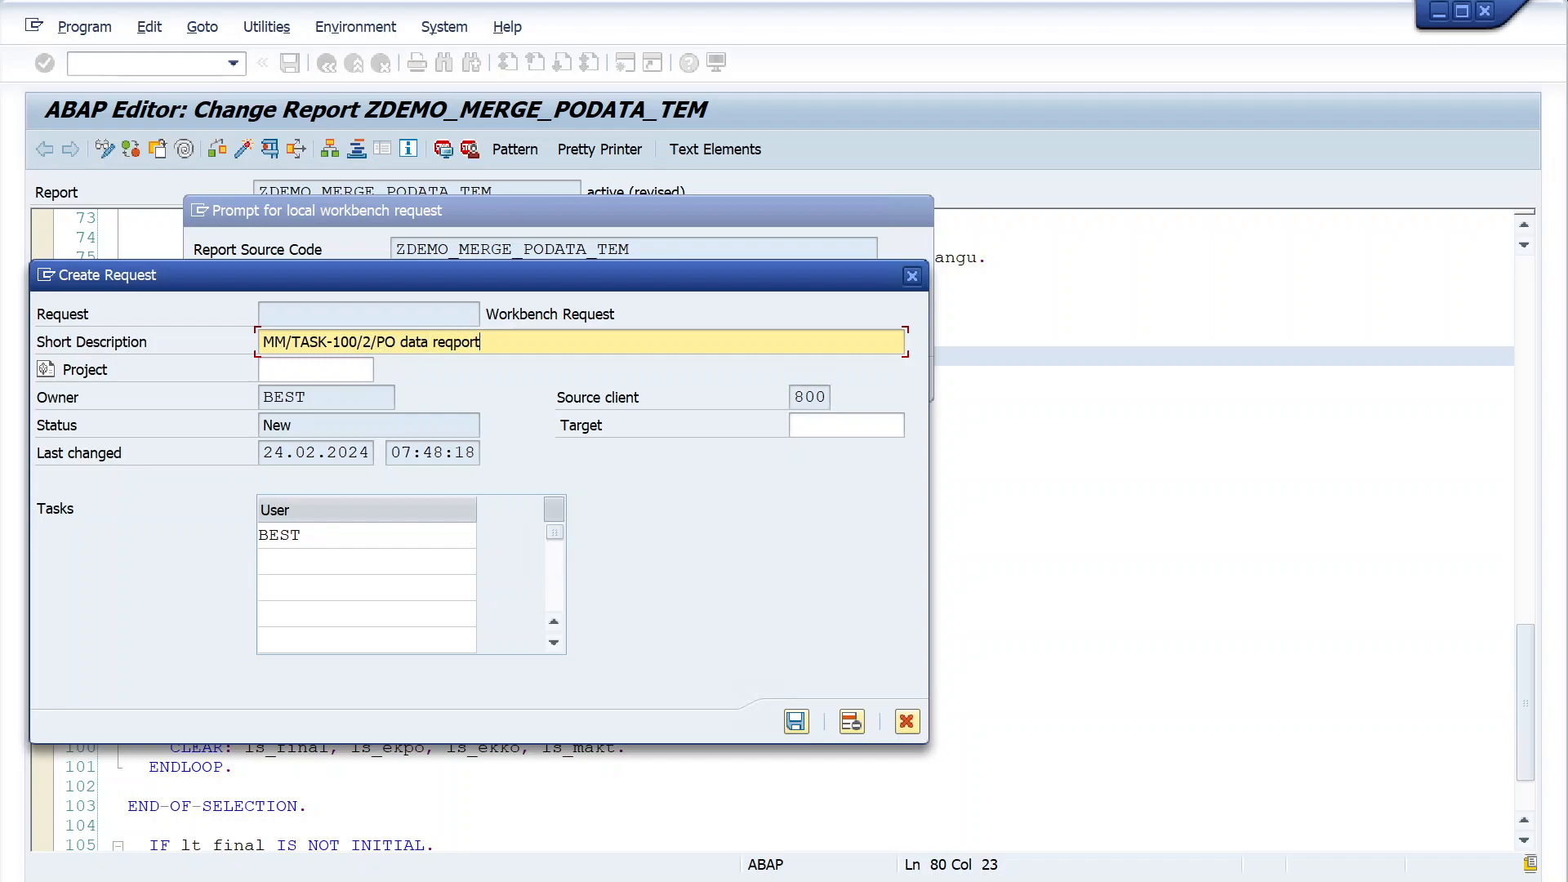
- Correct the last word of the short description to Report and save the new request
left_click_drag(378, 341, 262, 342)
left_click_drag(482, 342, 262, 343)
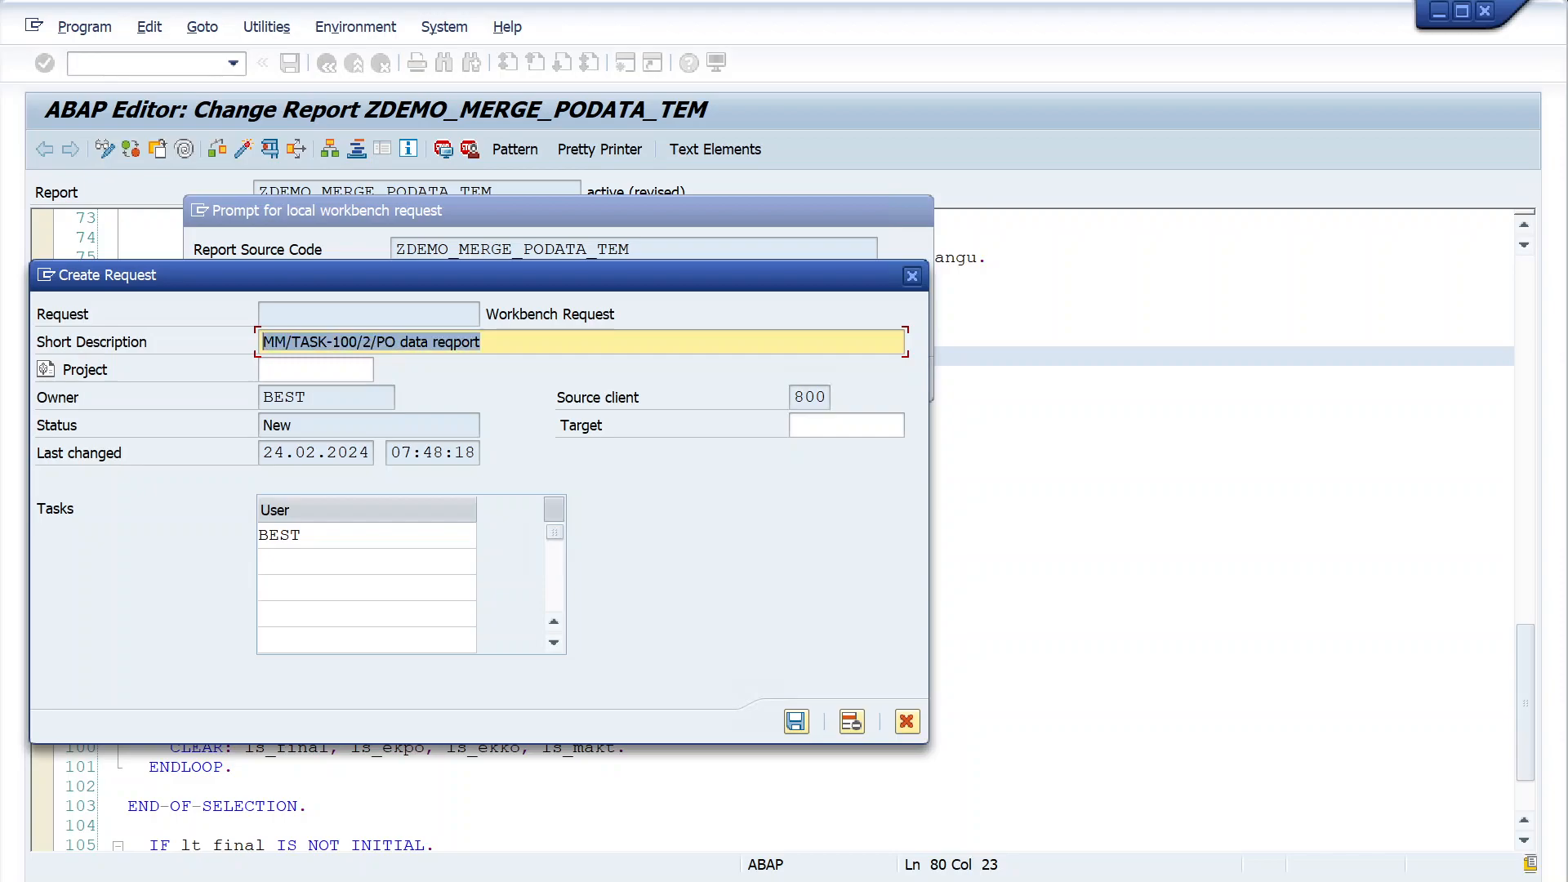
left_click(471, 342)
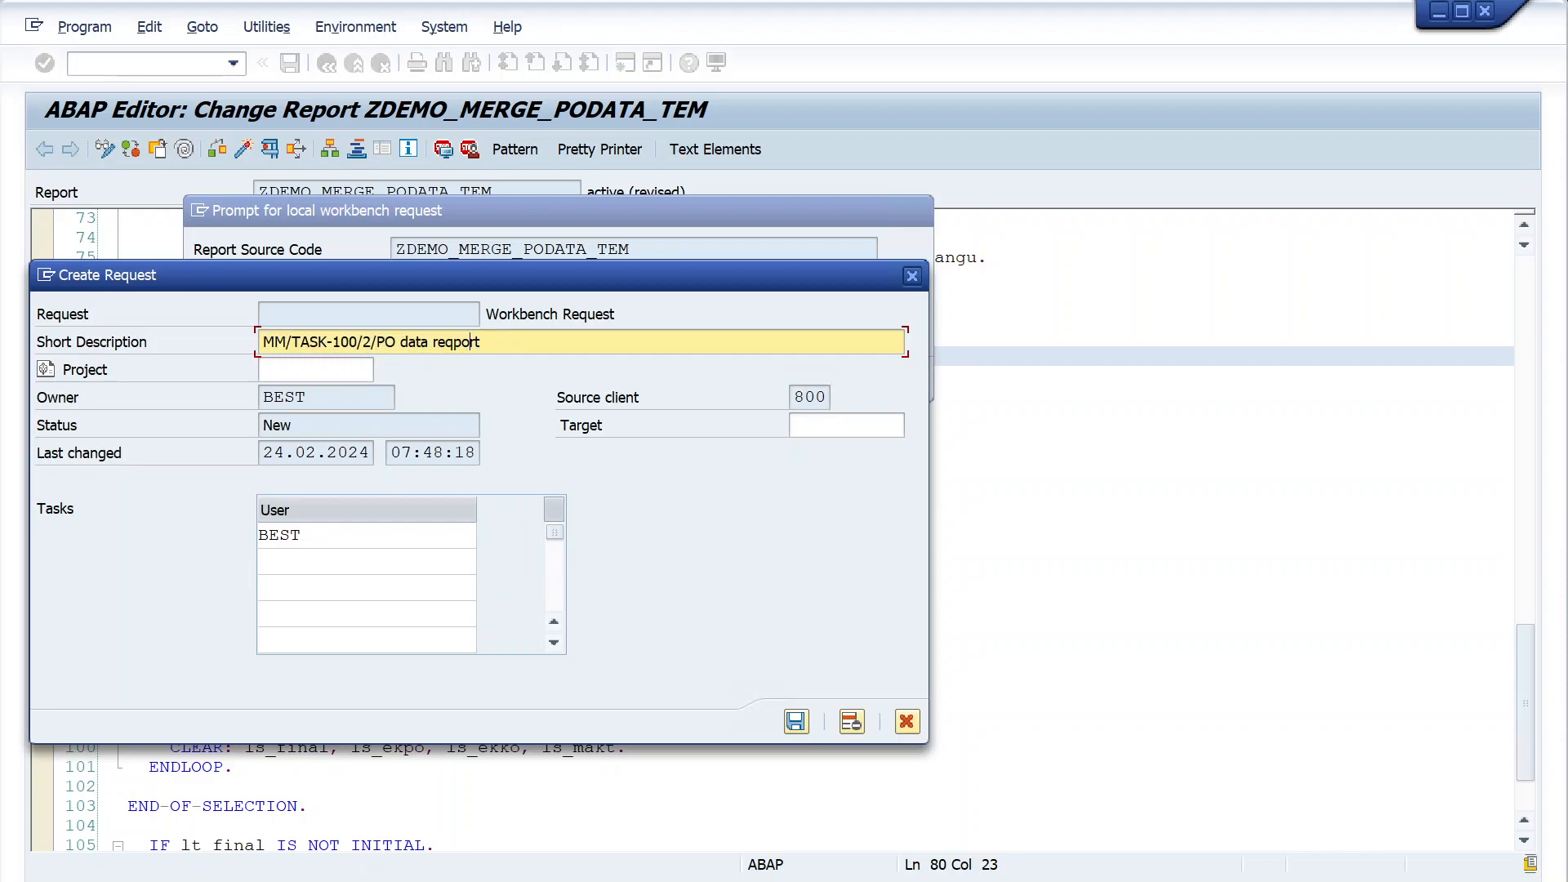
key("BackSpace")
key("BackSpace")
key("BackSpace")
key("BackSpace")
key("BackSpace")
key("BackSpace")
key("BackSpace")
type("Report")
left_click(796, 721)
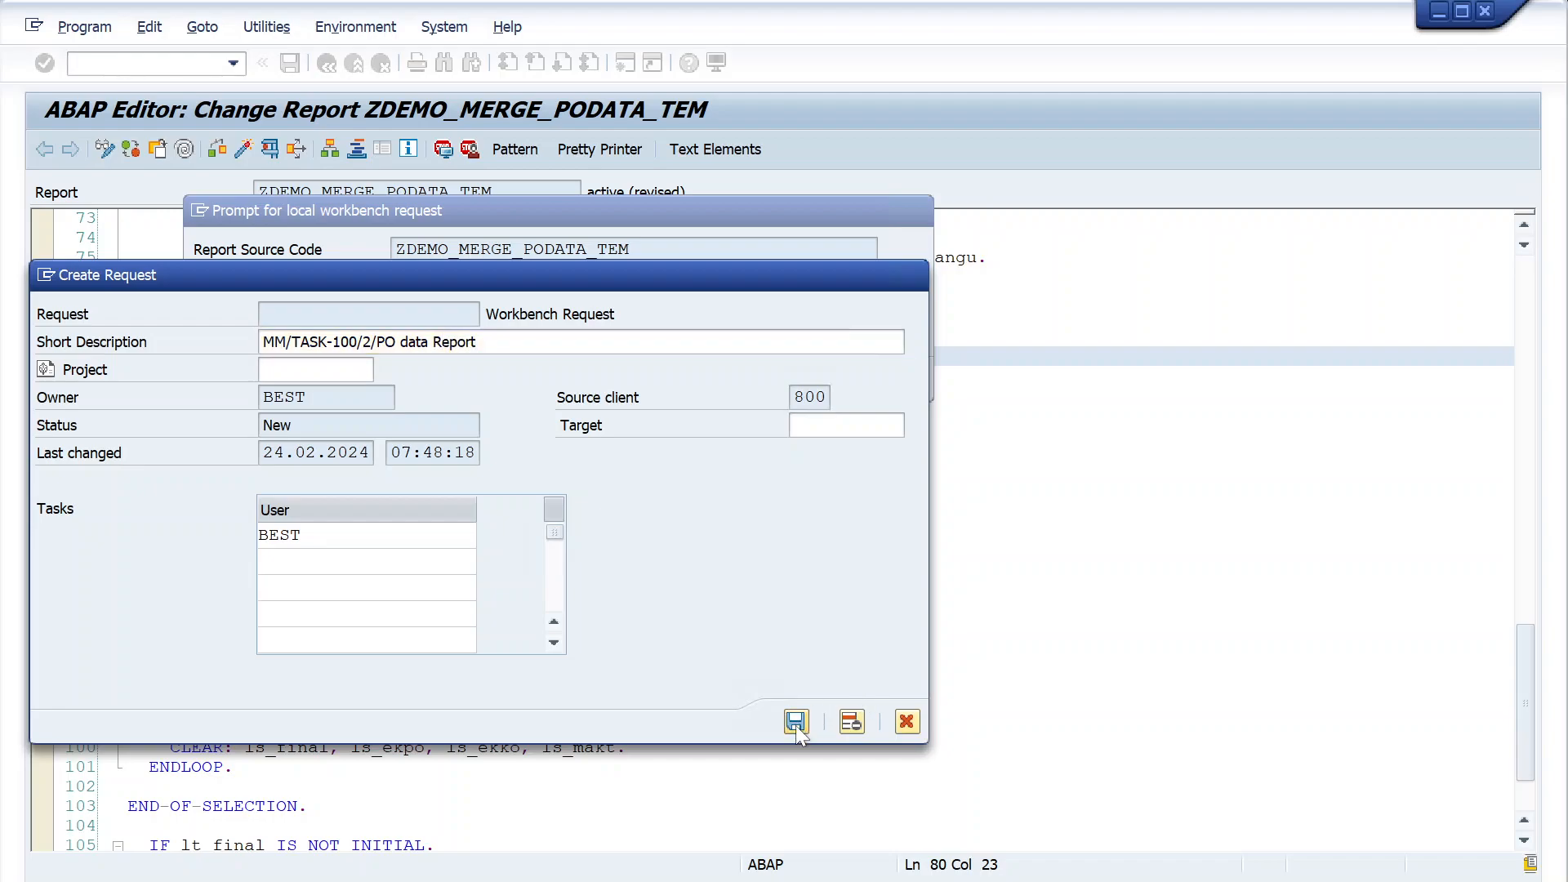
- Assign the report change to the new request MM/TASK-100/2/PO data Report and activate ZDEMO_MERGE_PODATA_TEM
left_click(539, 306)
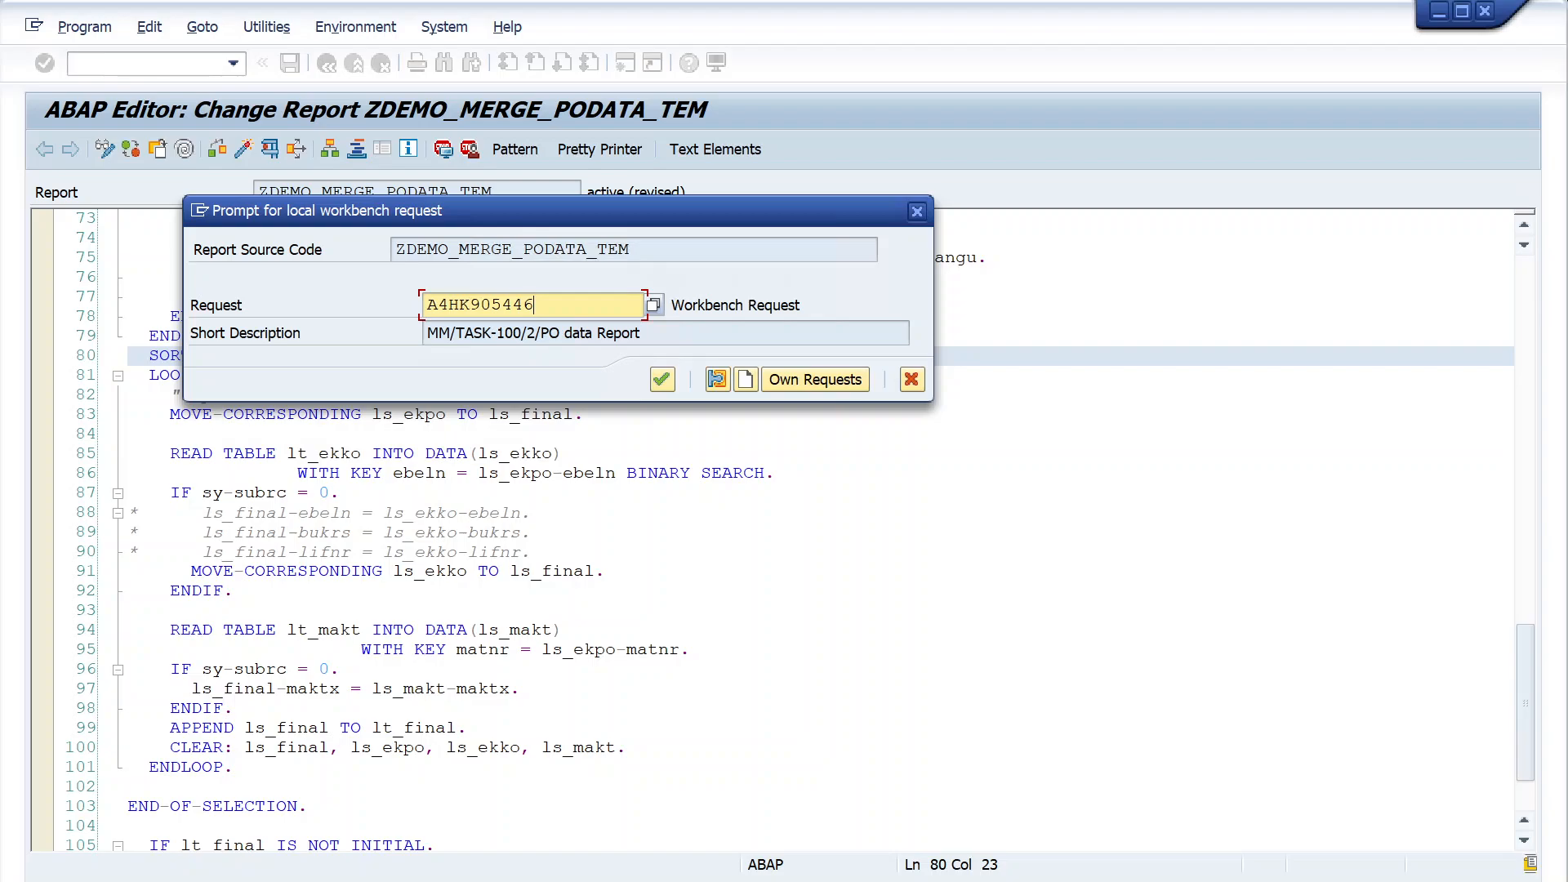
left_click_drag(539, 305, 213, 324)
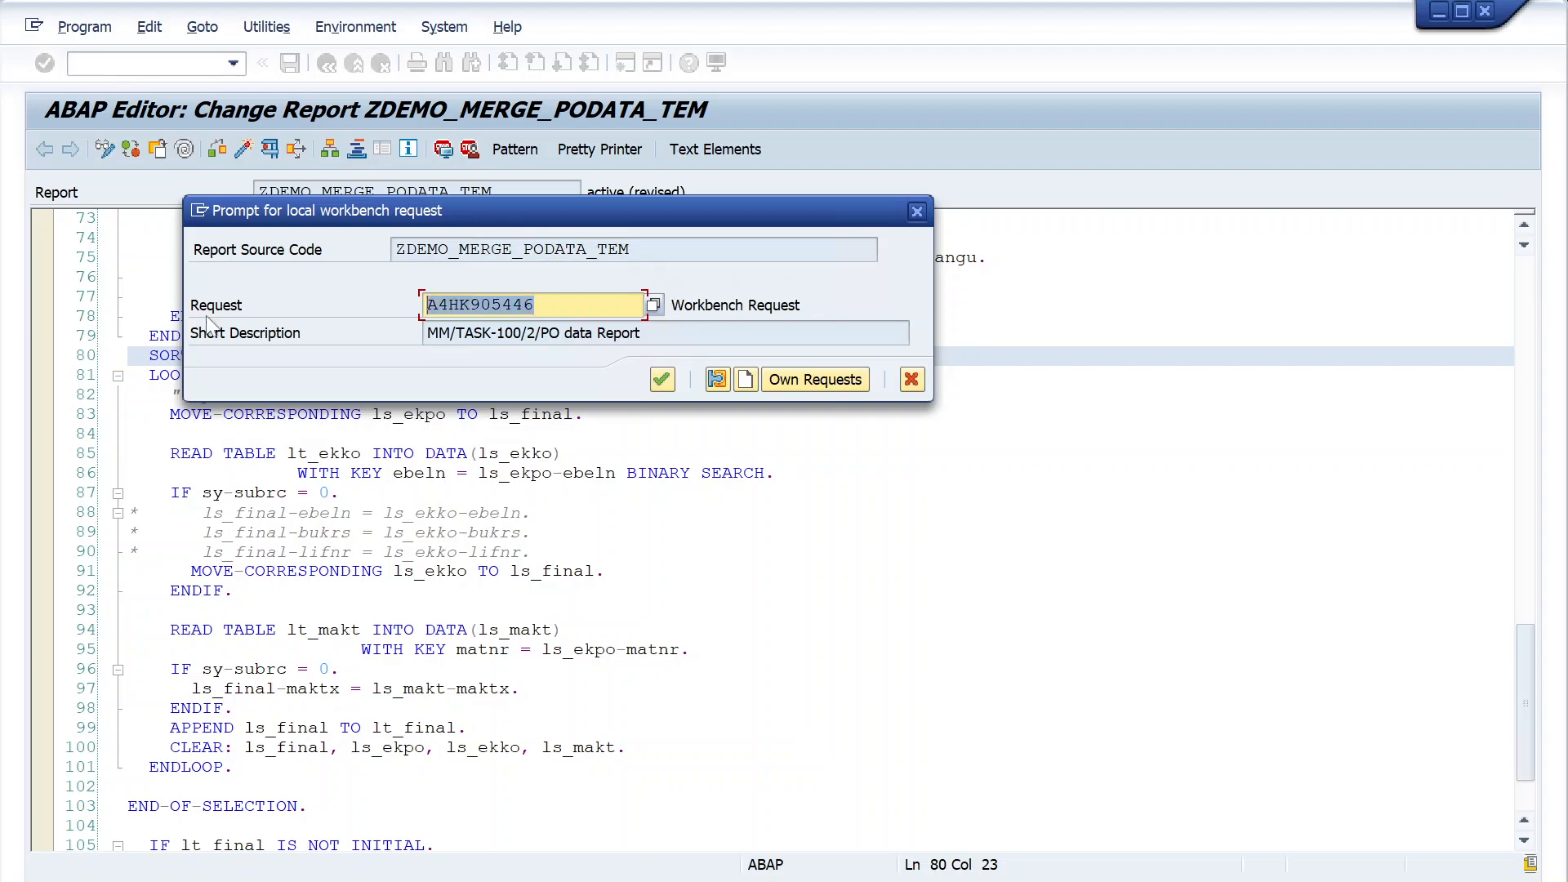
left_click(662, 380)
left_click(247, 155)
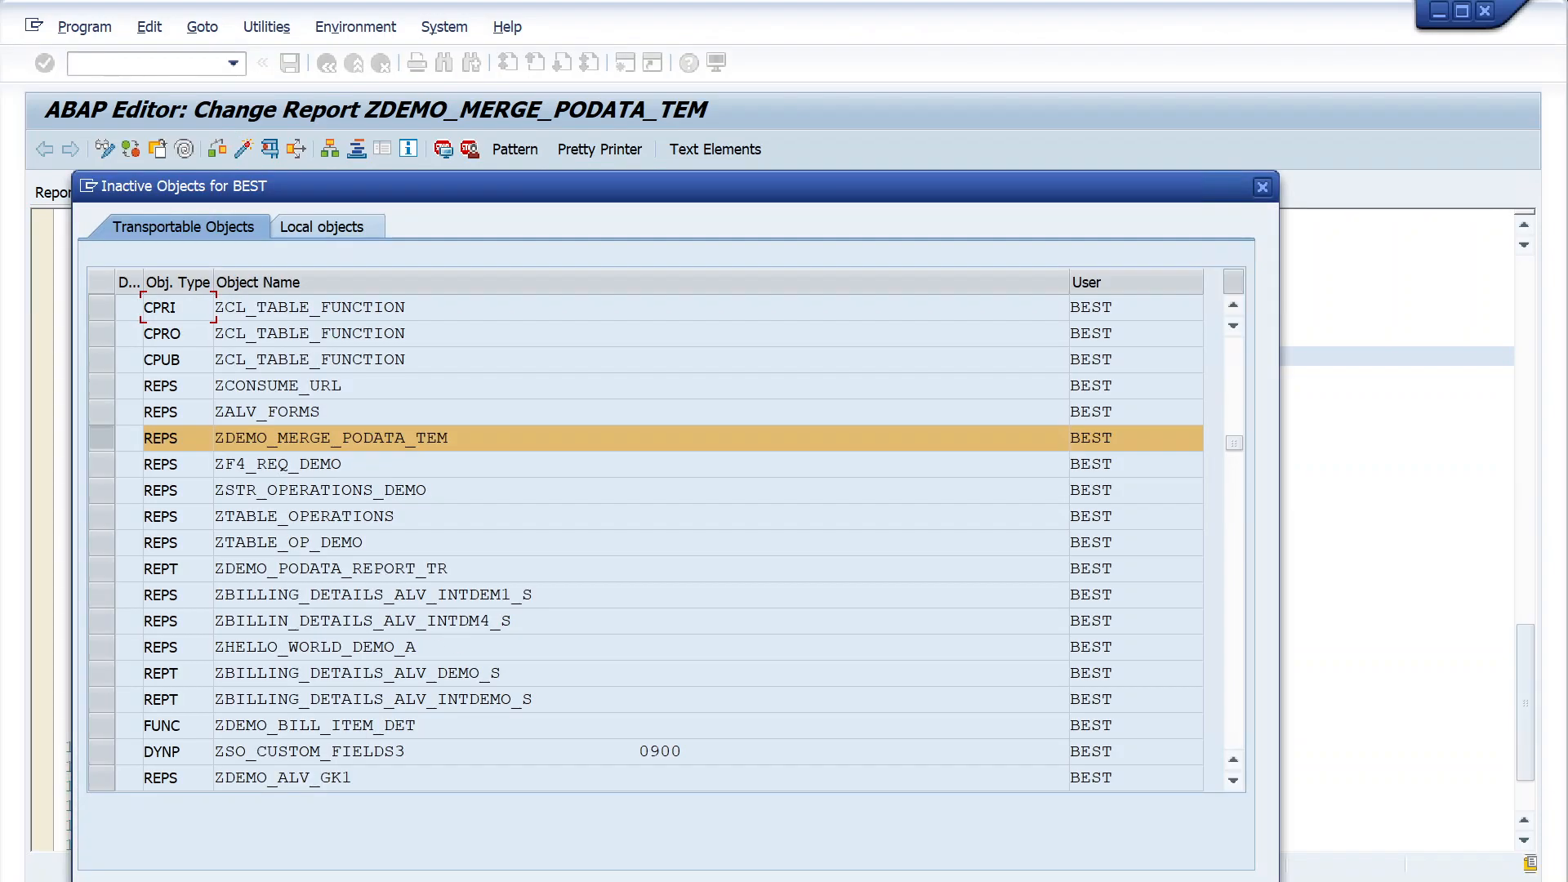
key("Return")
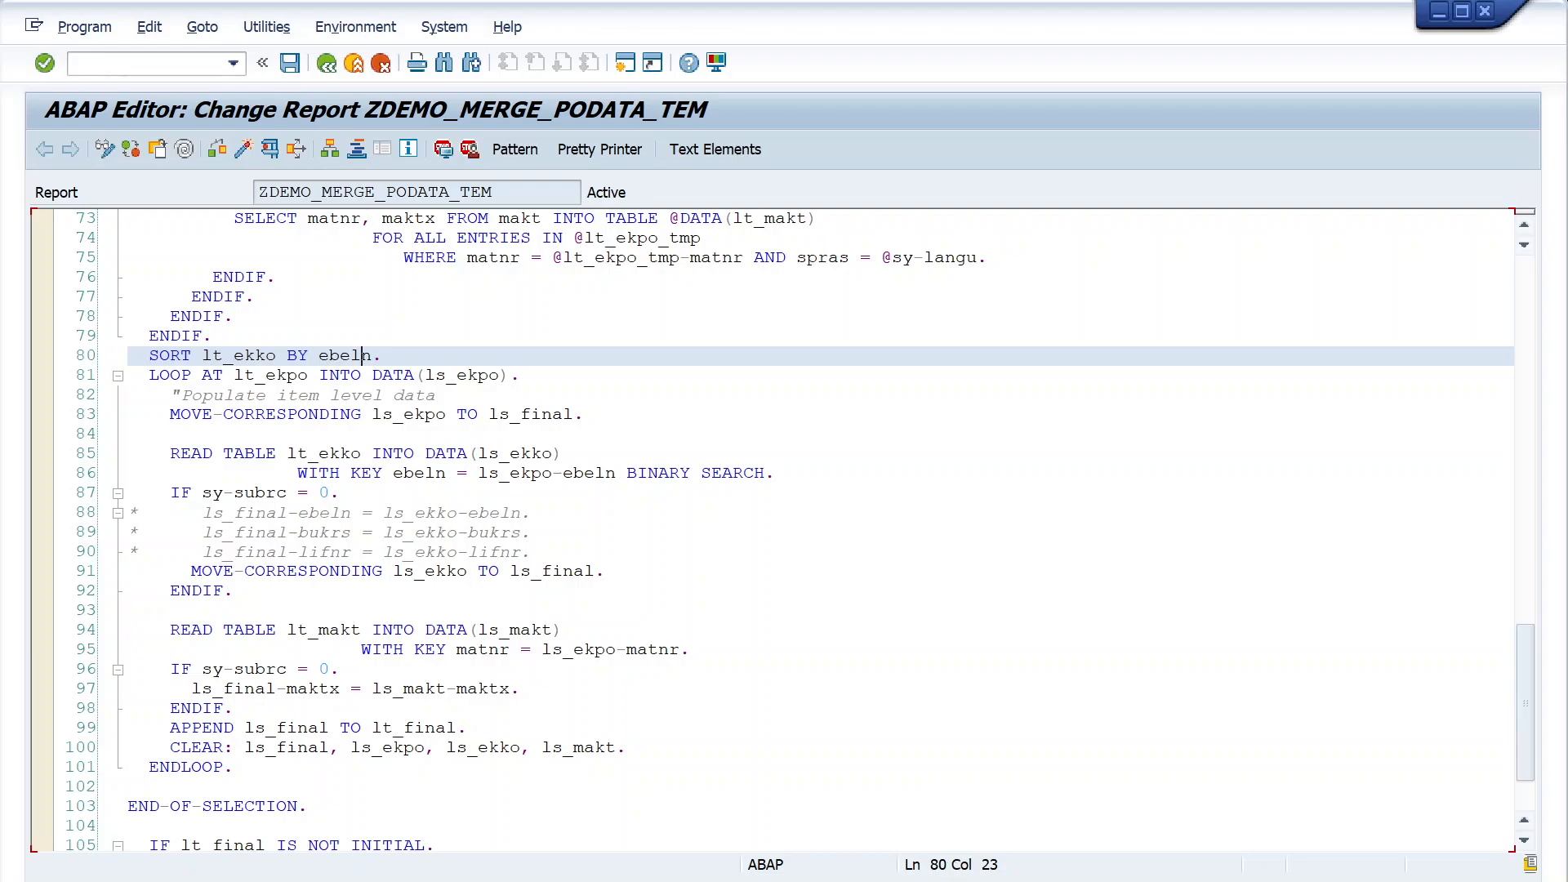
- Delete the three commented-out ls_final assignment lines above MOVE-CORRESPONDING ls_ekko TO ls_final and activate the report again
left_click_drag(533, 552, 129, 513)
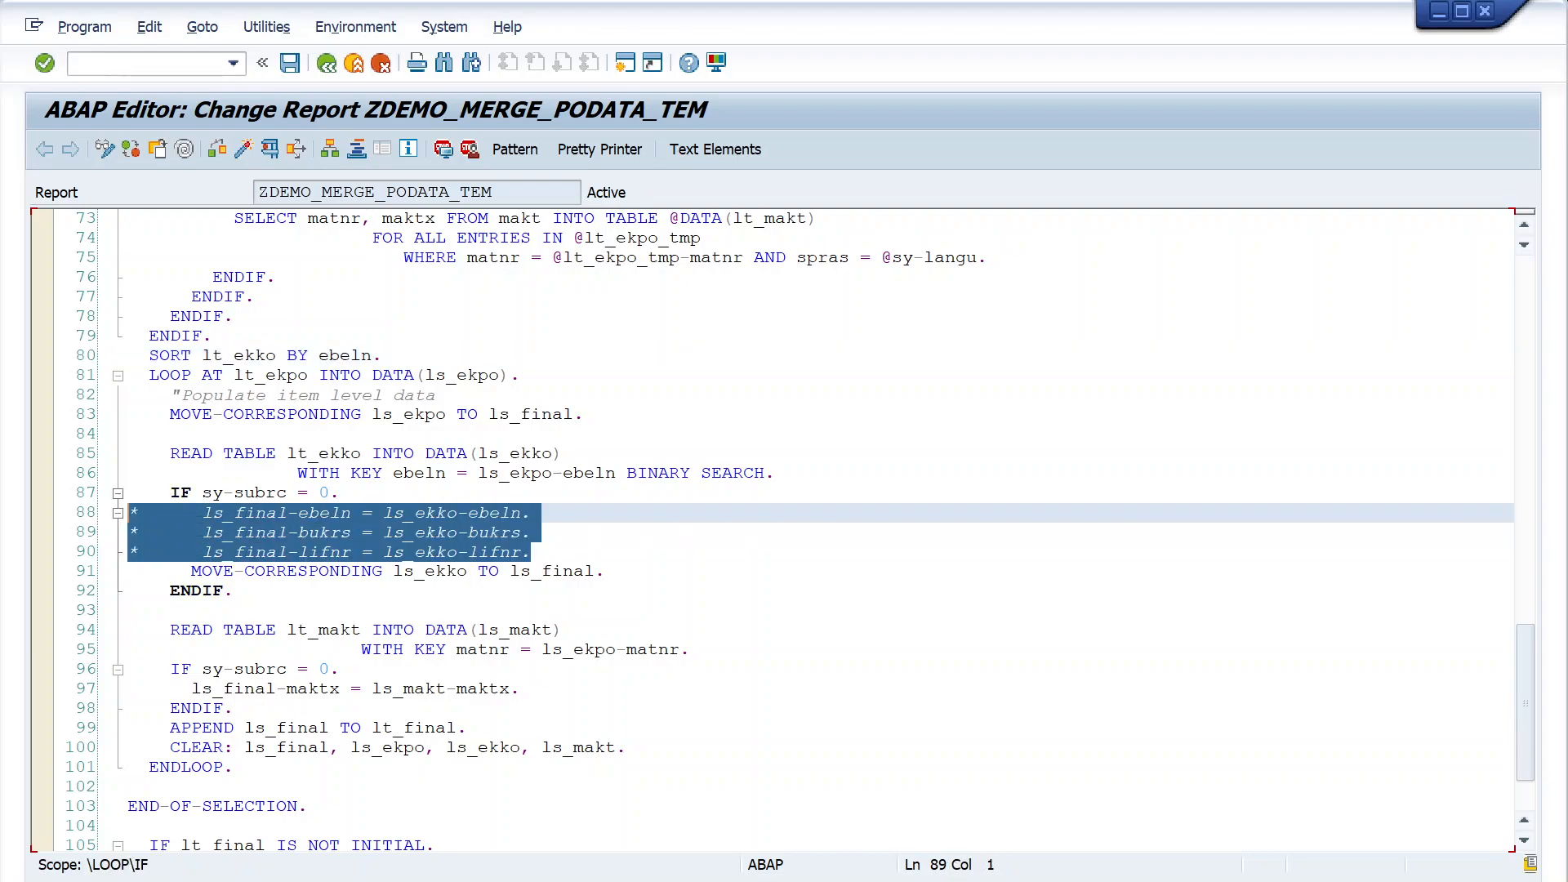
key("Delete")
key("BackSpace")
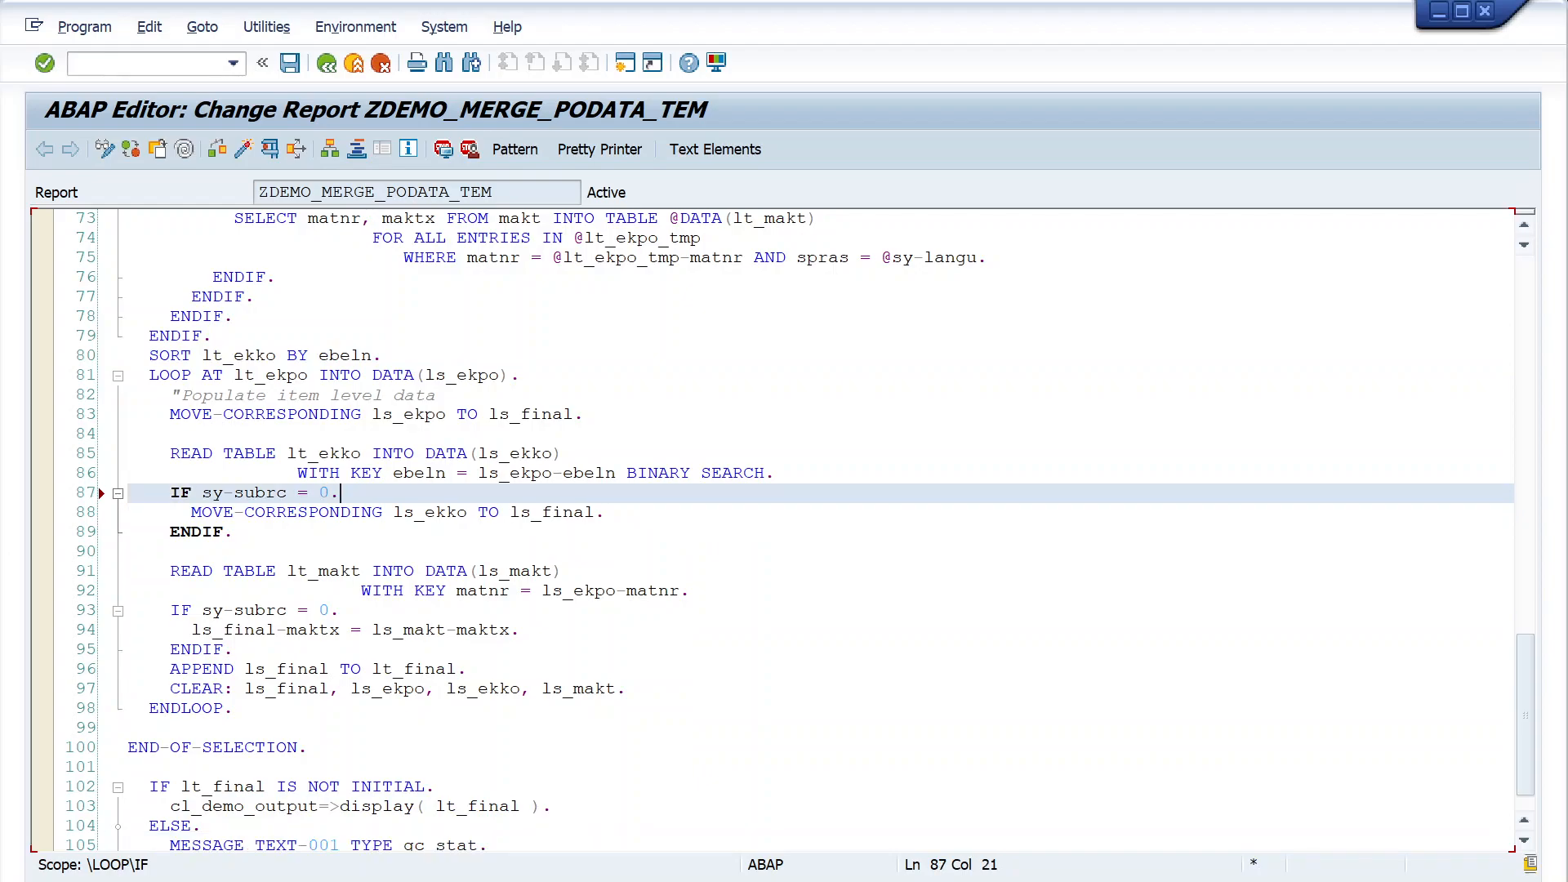
left_click(245, 155)
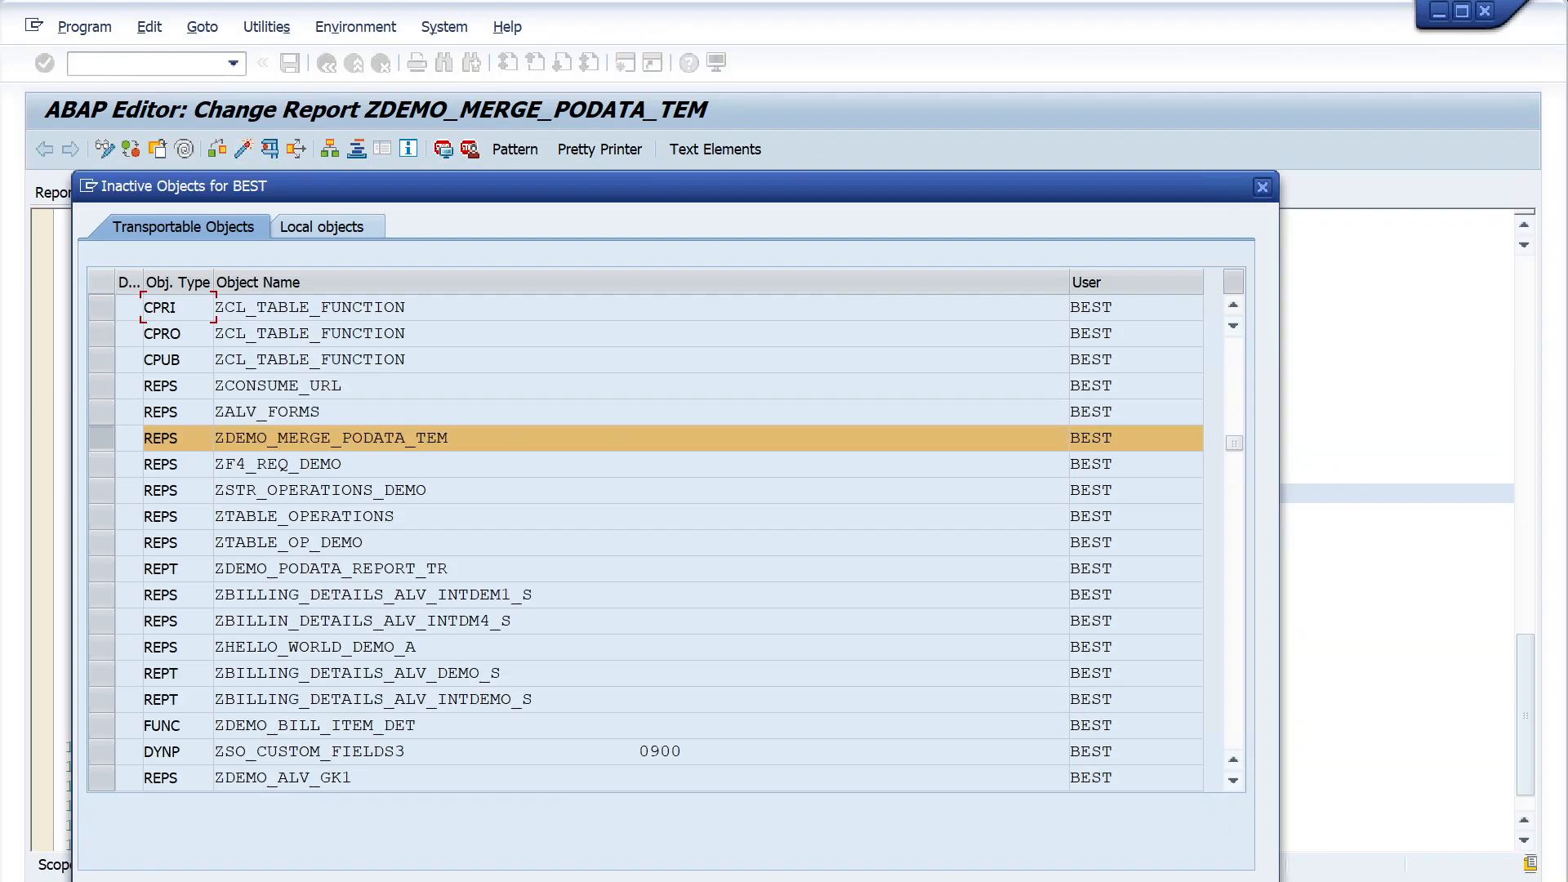
left_click(921, 879)
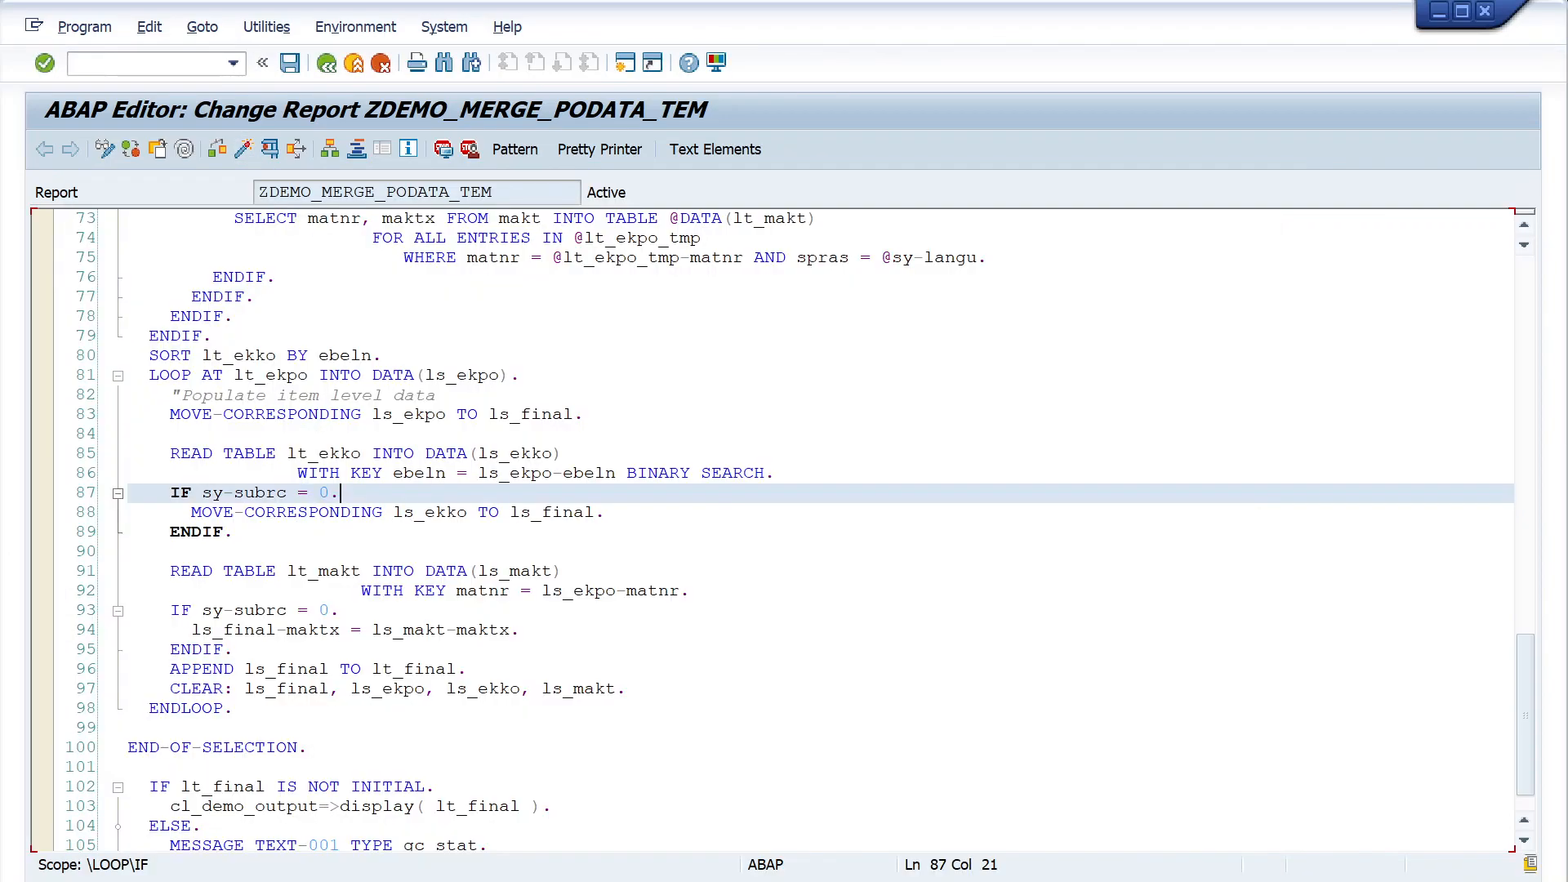
scroll(772, 531, "up", 4)
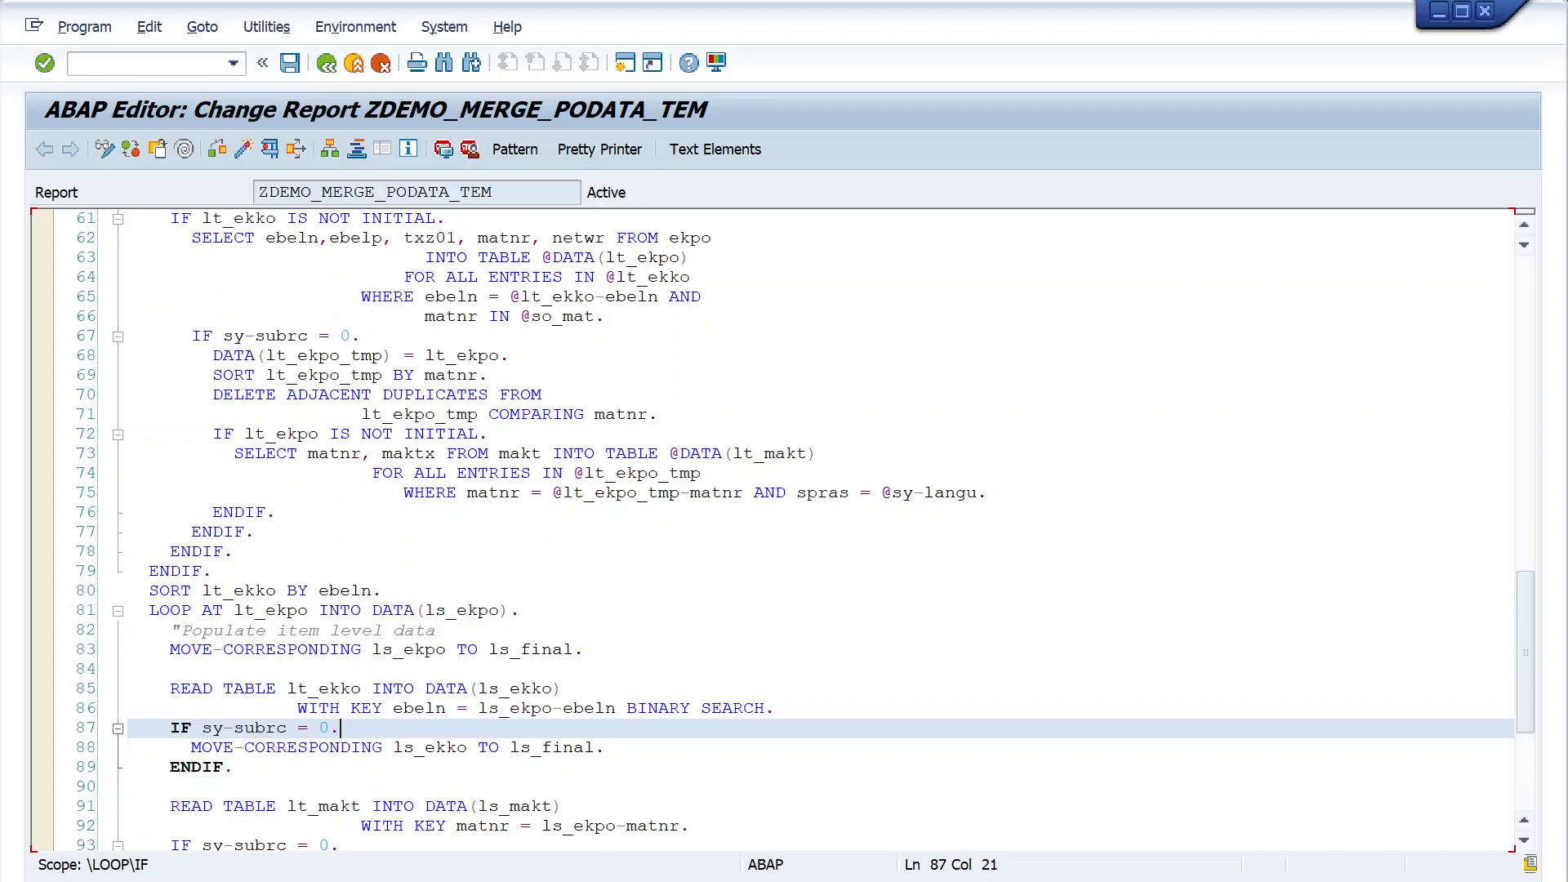
scroll(772, 531, "up", 2)
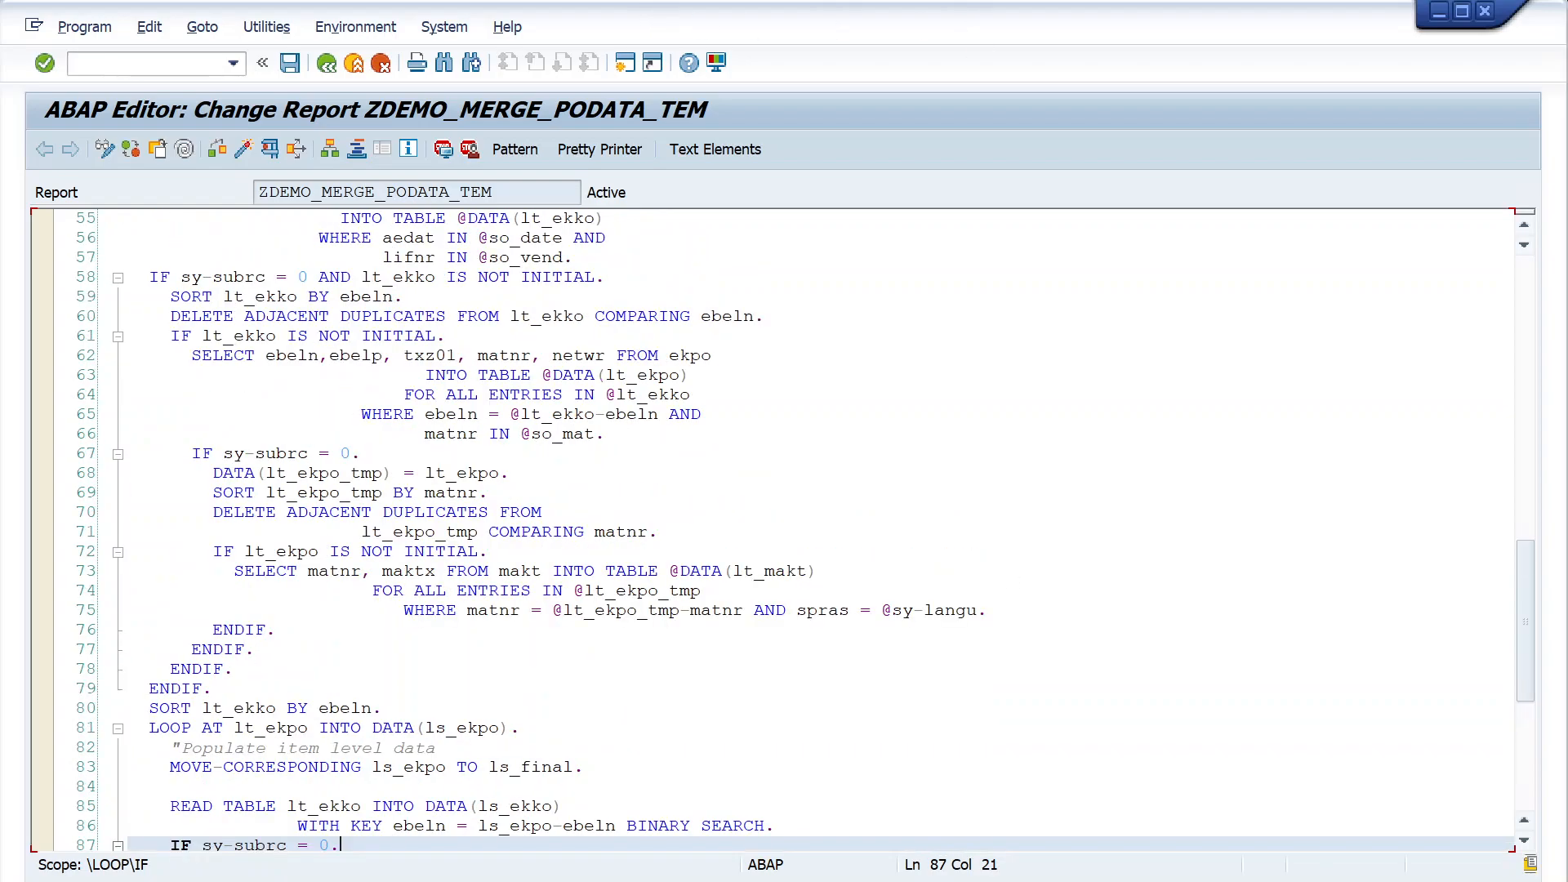
mouse_move(773, 11)
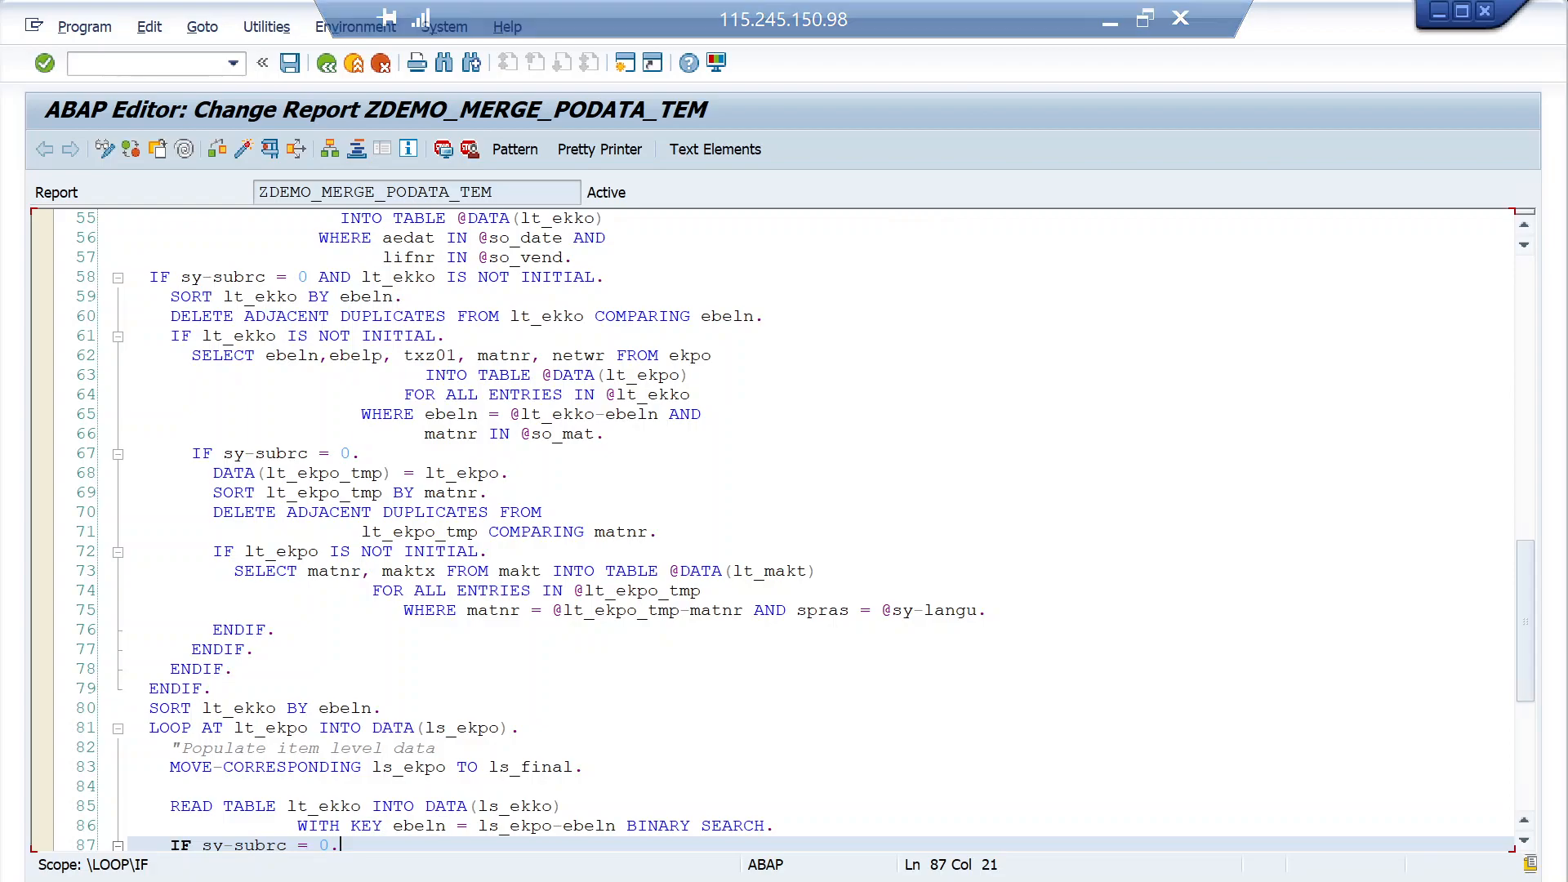
scroll(772, 531, "up", 2)
scroll(772, 531, "up", 6)
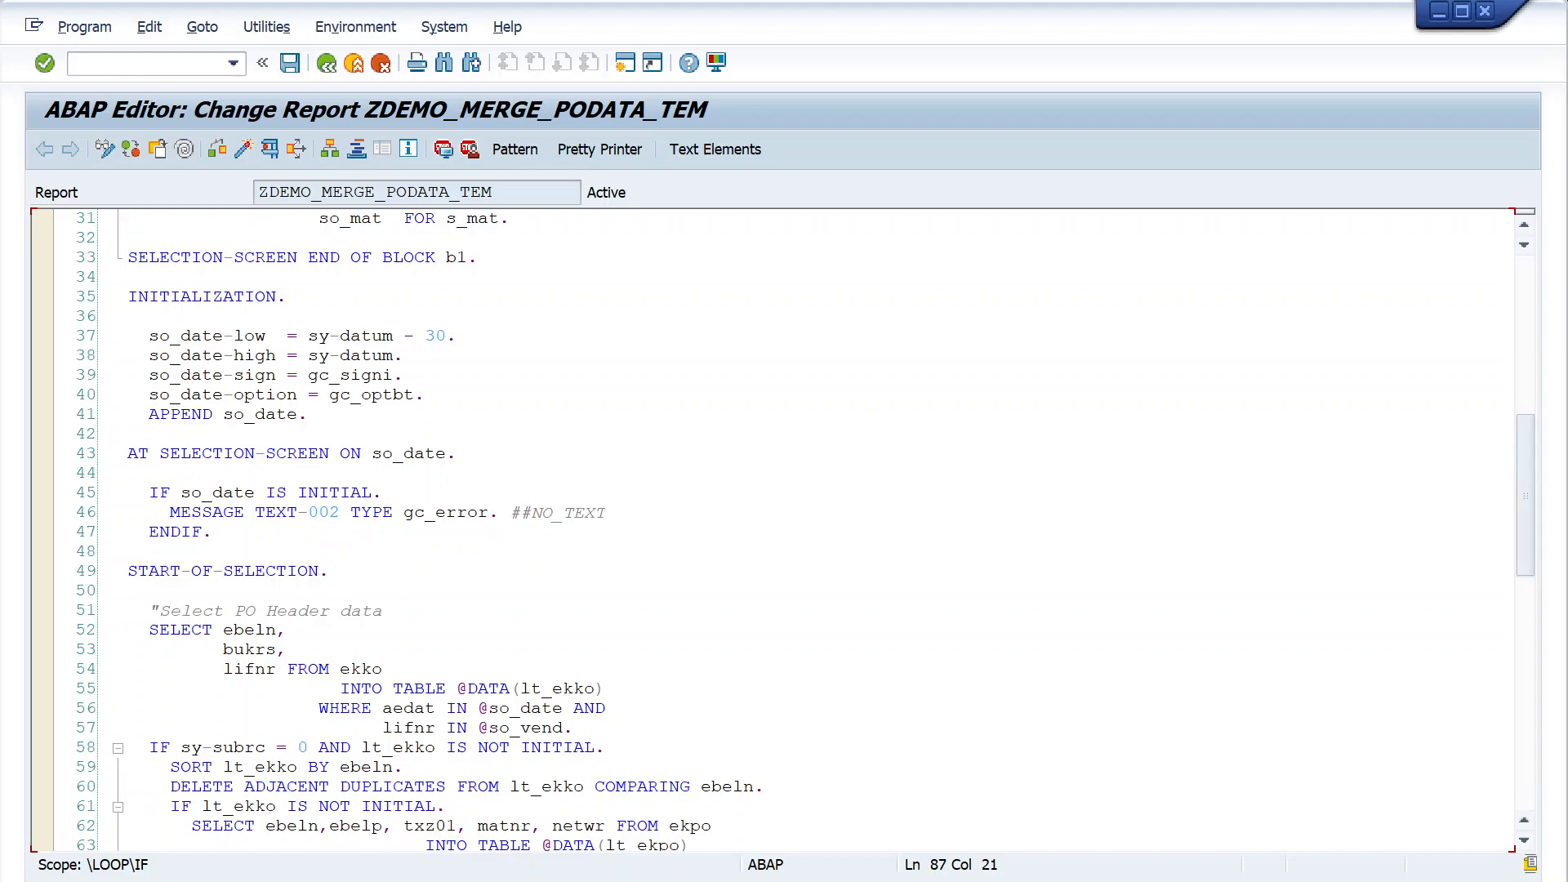
left_click(332, 571)
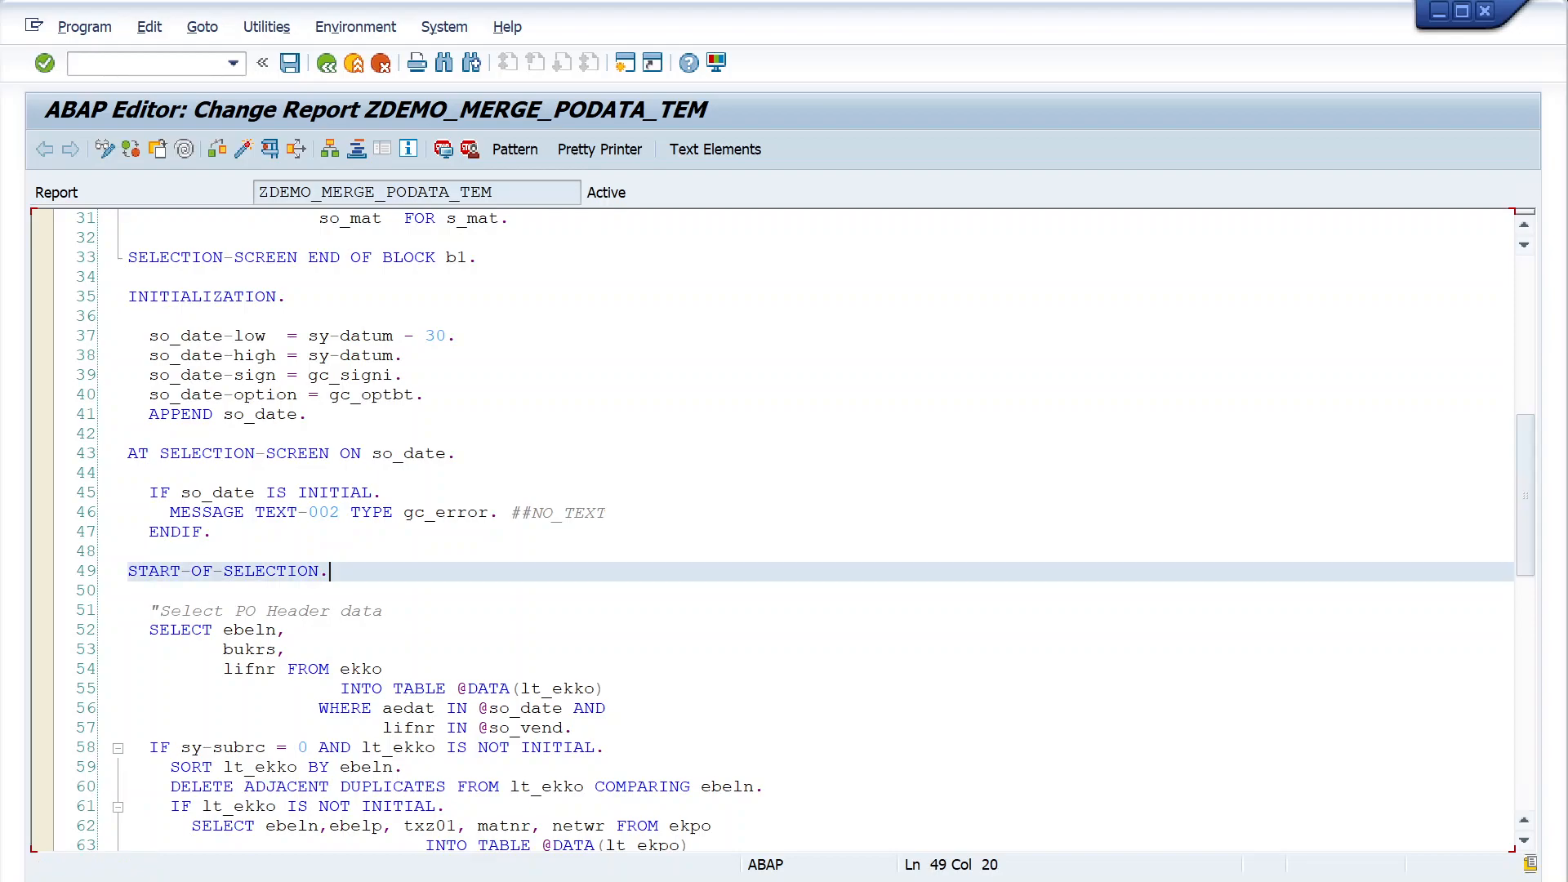
- Switch to the Transport Organizer, refresh the request list and expand the modifiable requests not assigned to a project
left_click(425, 880)
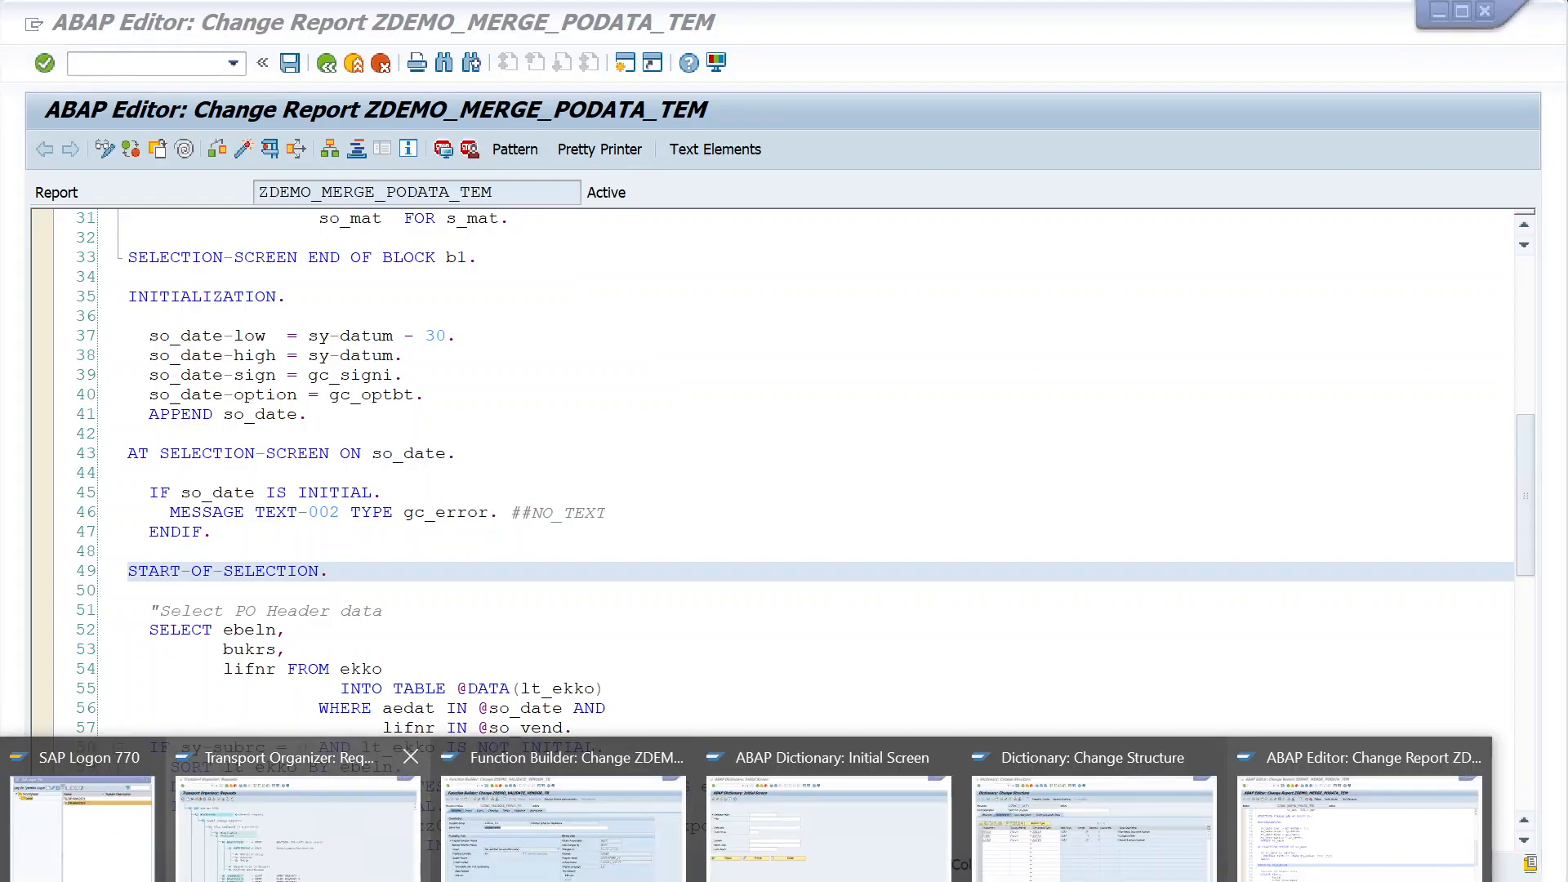
left_click(299, 813)
left_click(50, 152)
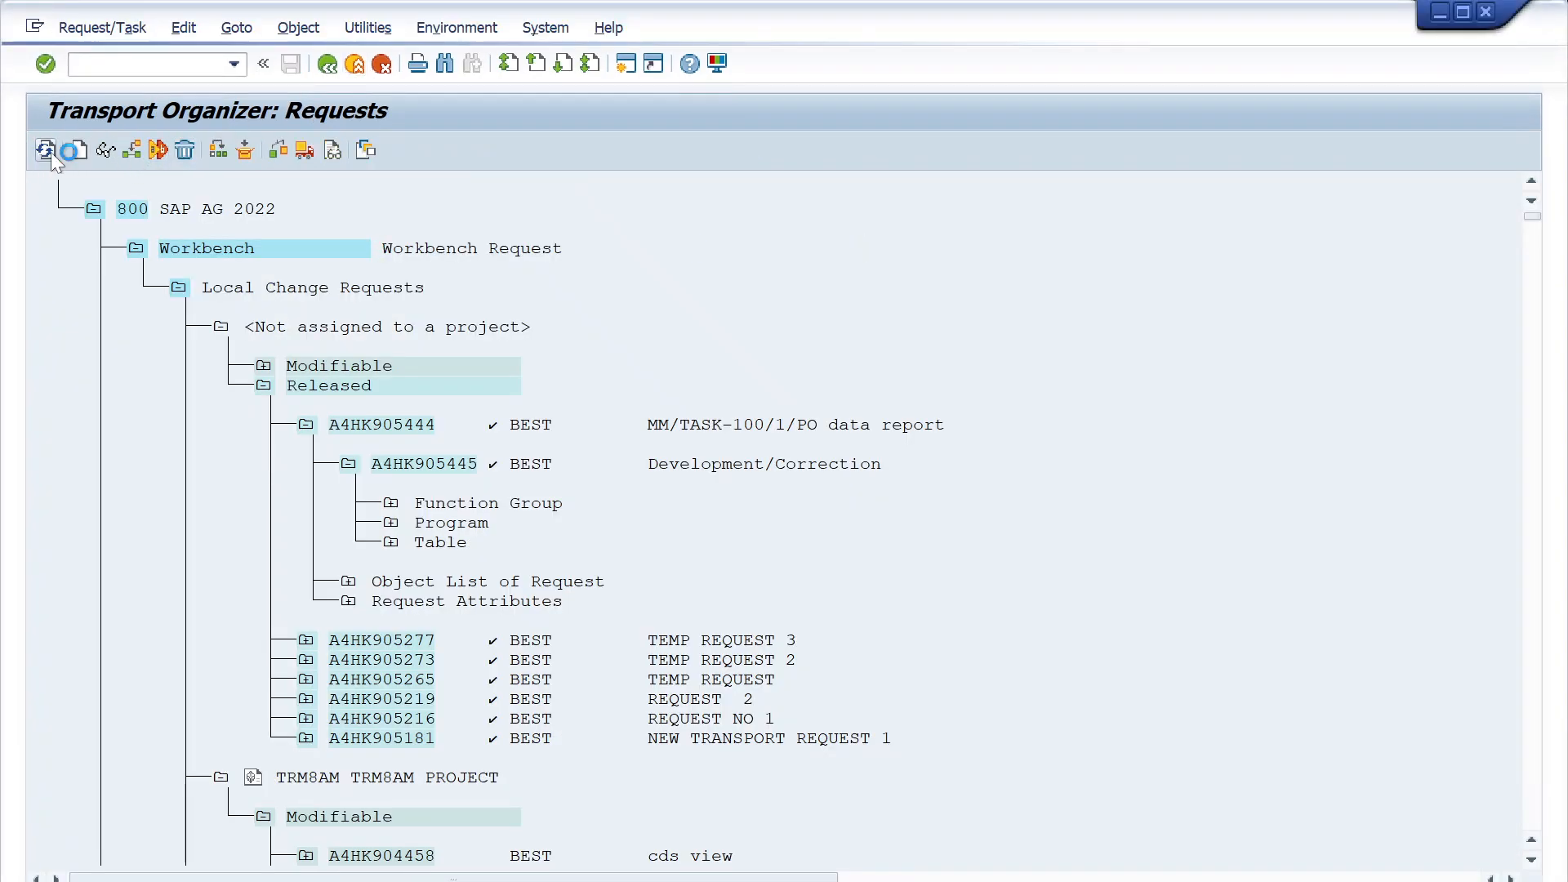
left_click(265, 365)
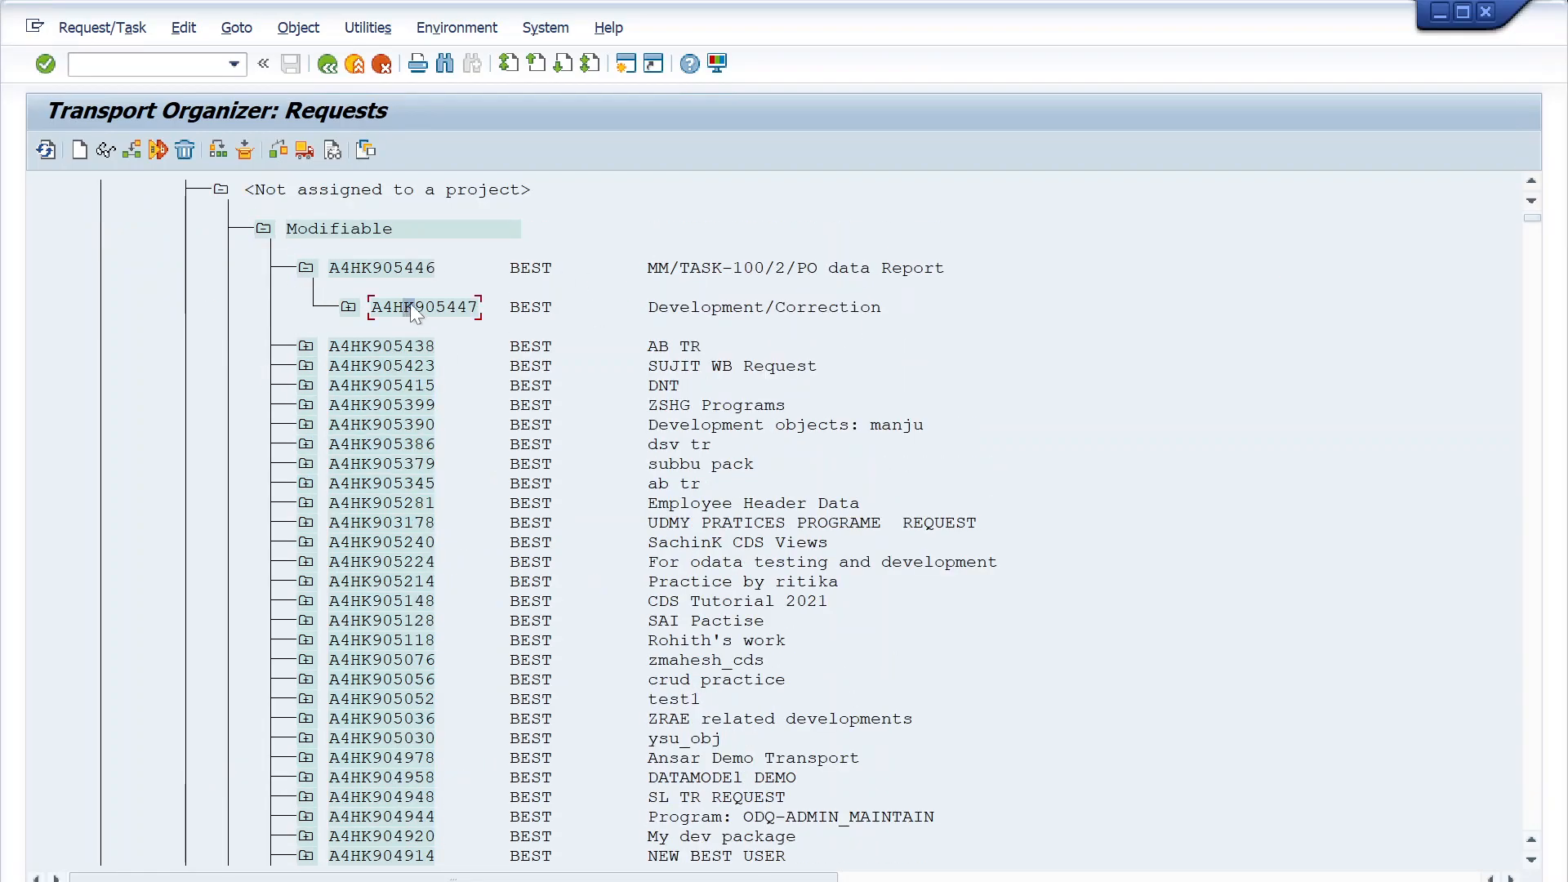
- Release task A4HK905447 under the request MM/TASK-100/2/PO data Report
left_click(137, 31)
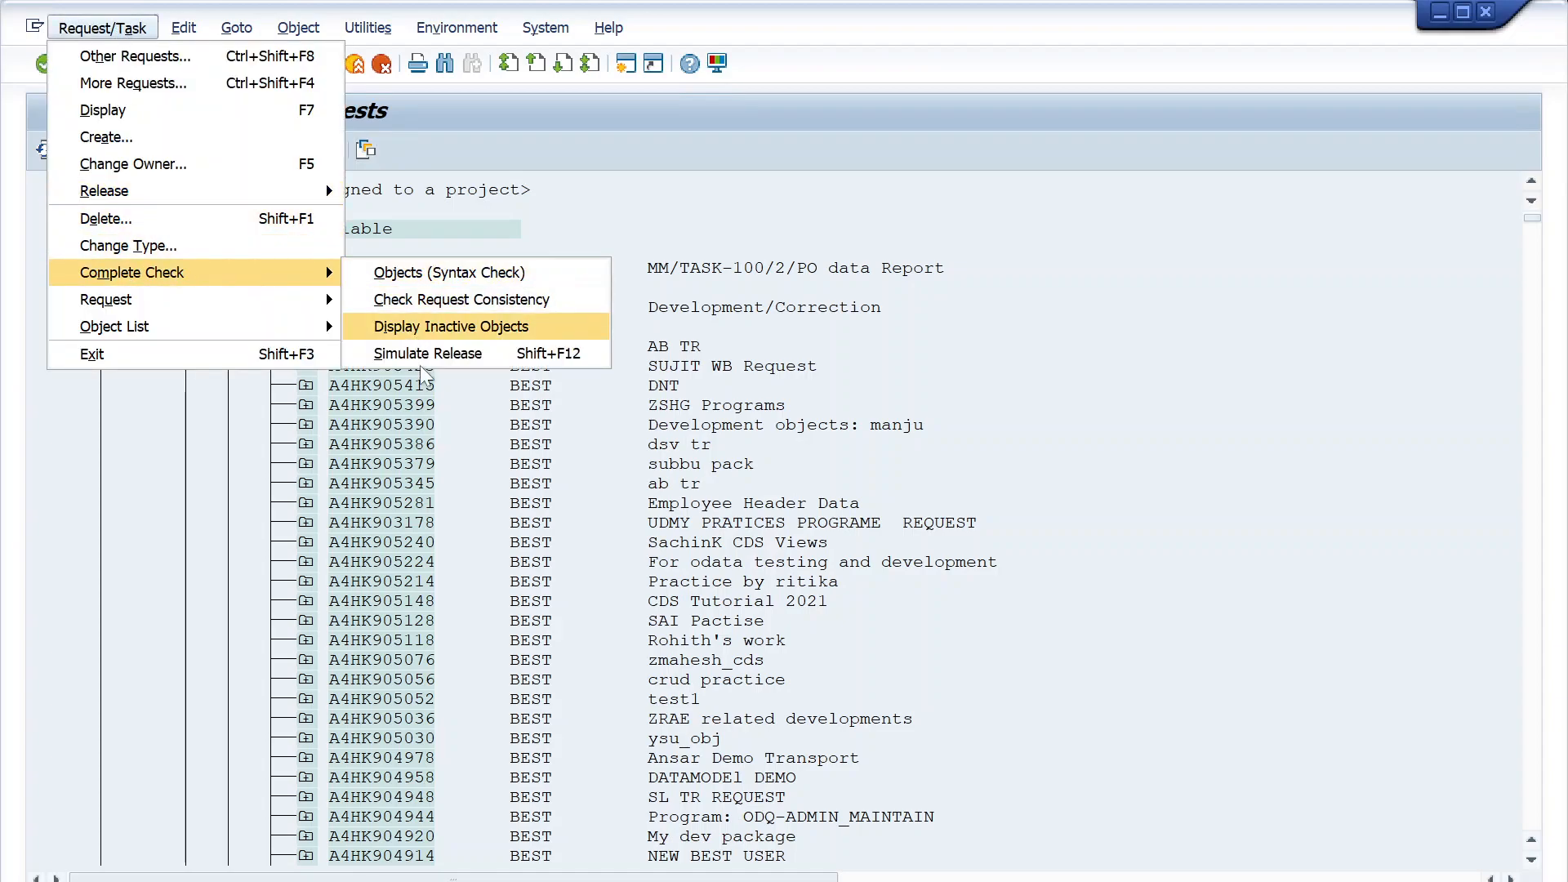
left_click(677, 296)
left_click(303, 149)
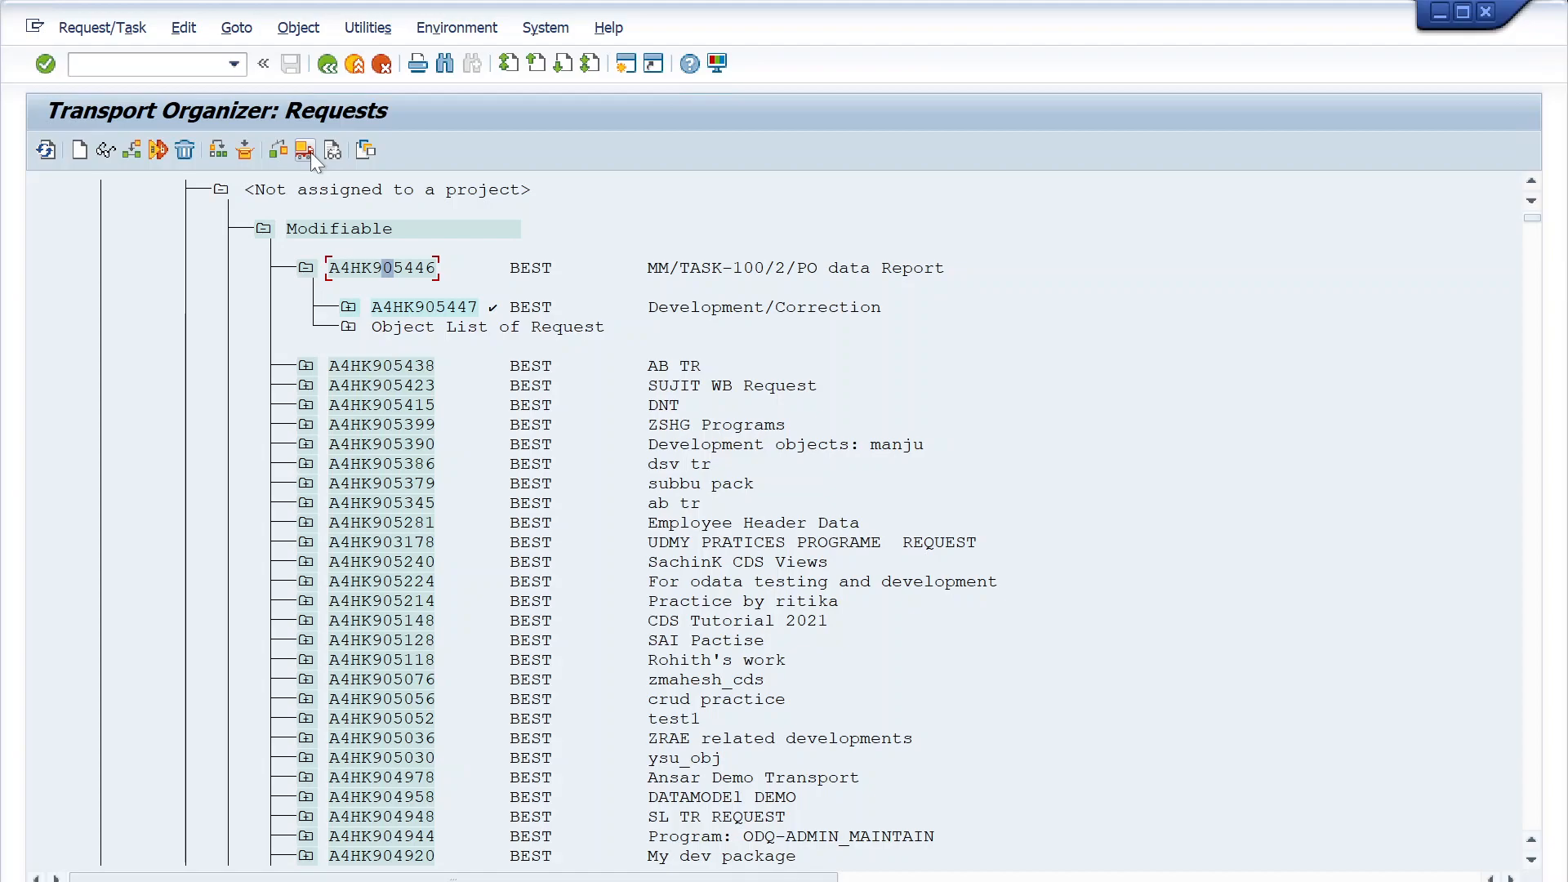
- Expand the released task A4HK905447 and release its parent request A4HK905446 directly
left_click(405, 265)
left_click(389, 270)
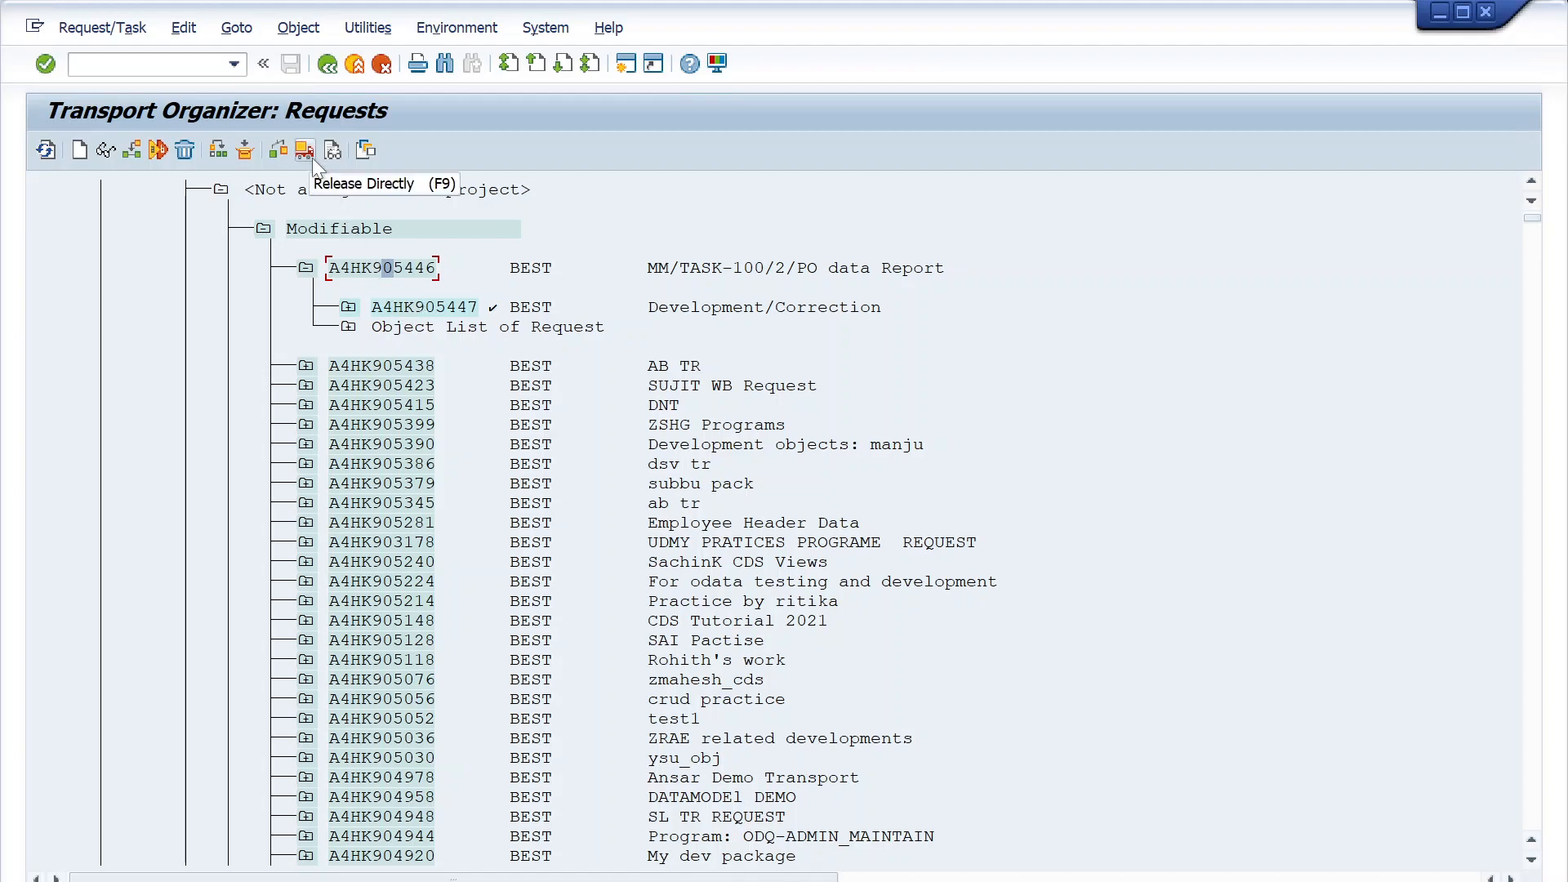
left_click(367, 268)
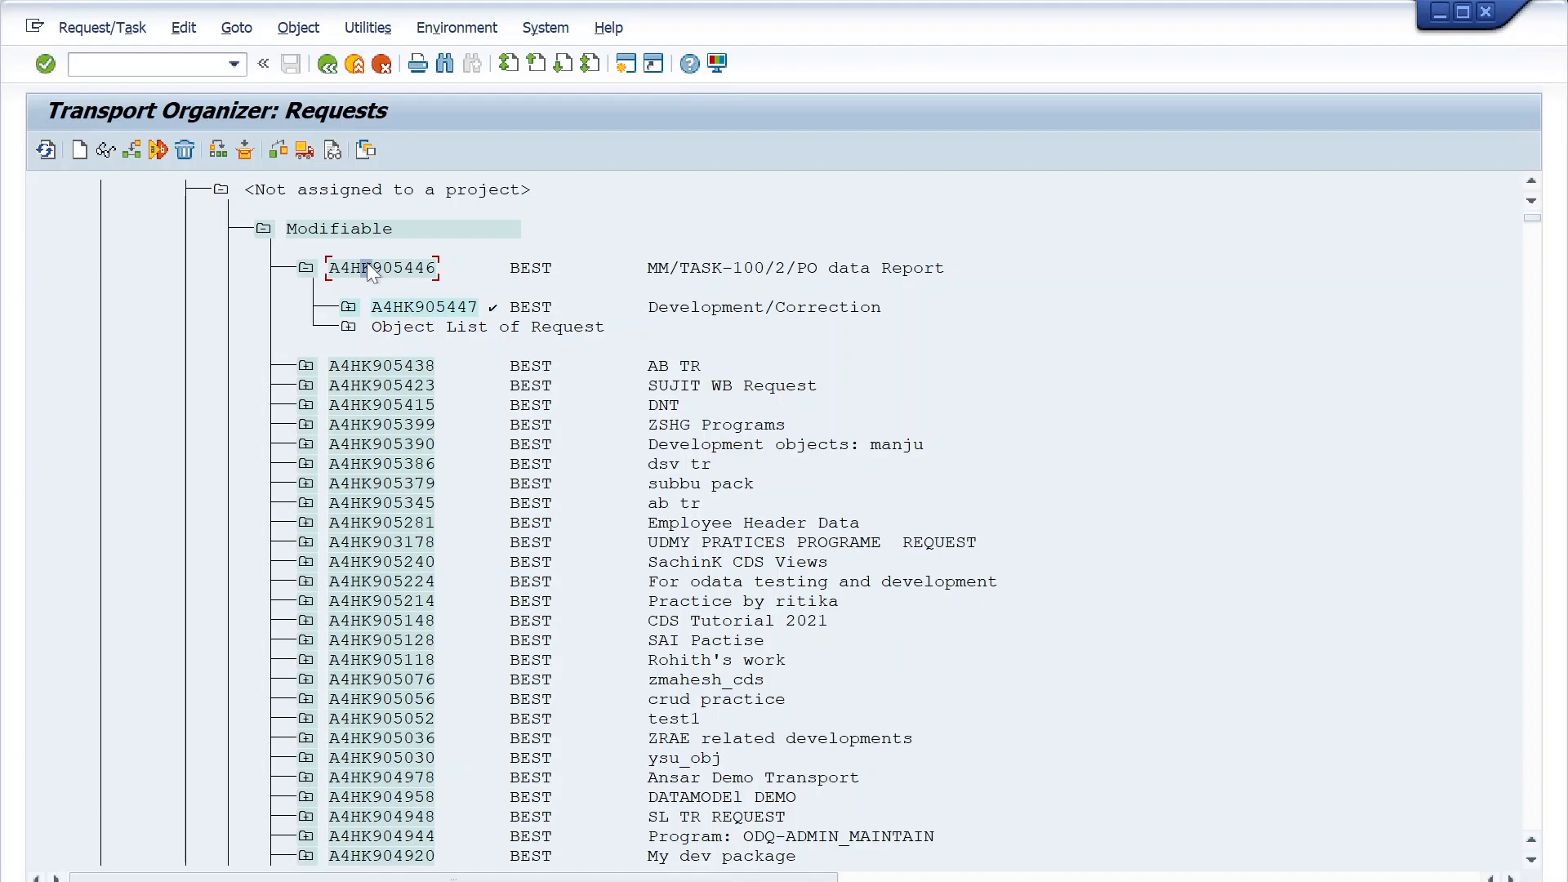
left_click(350, 314)
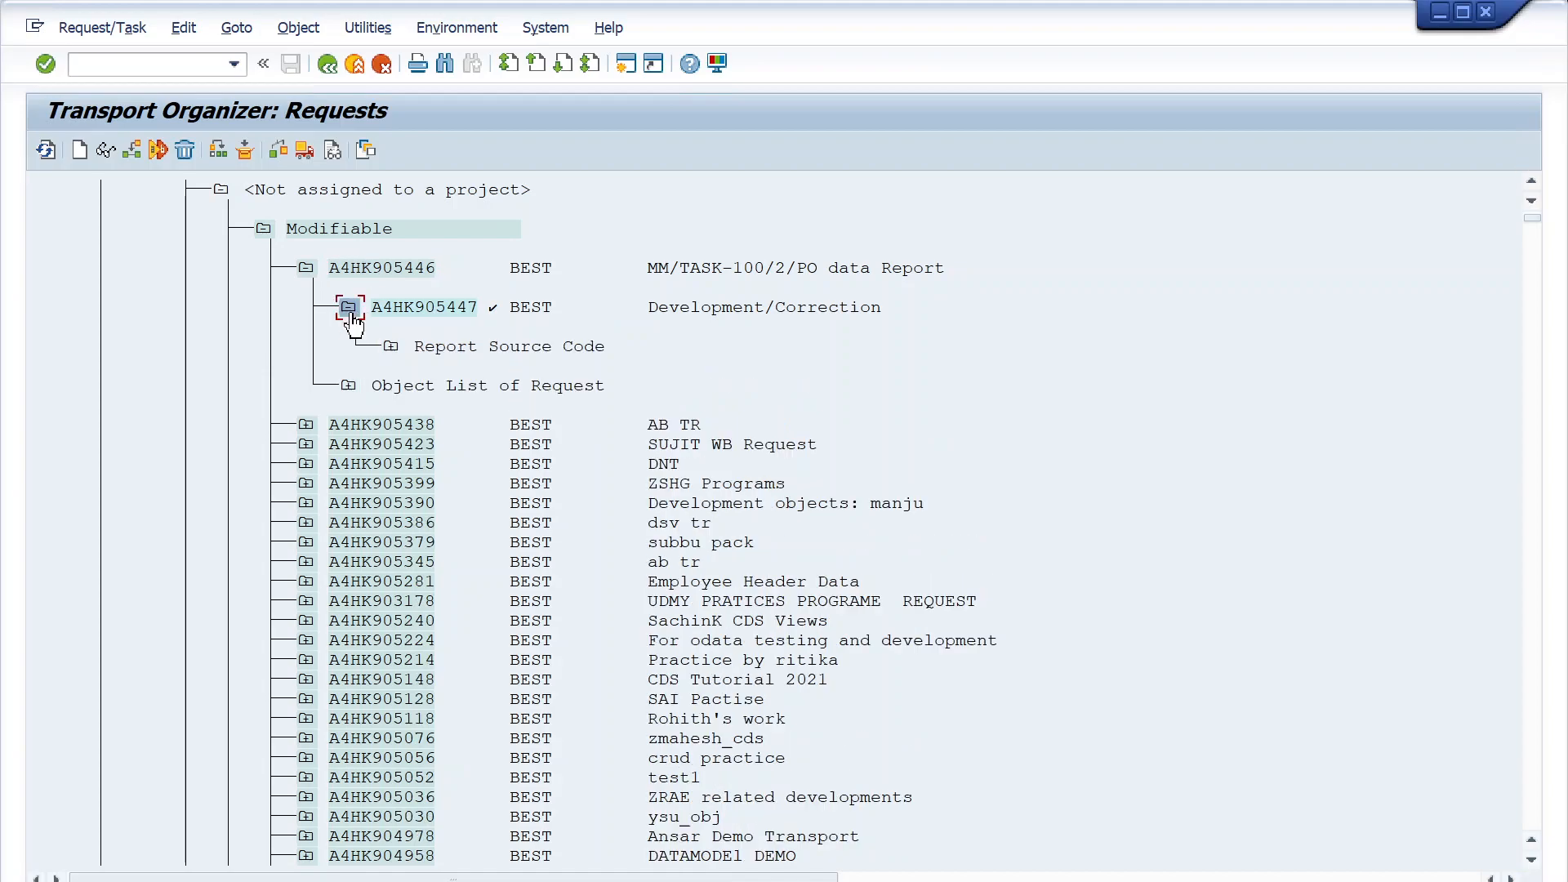
left_click(405, 309)
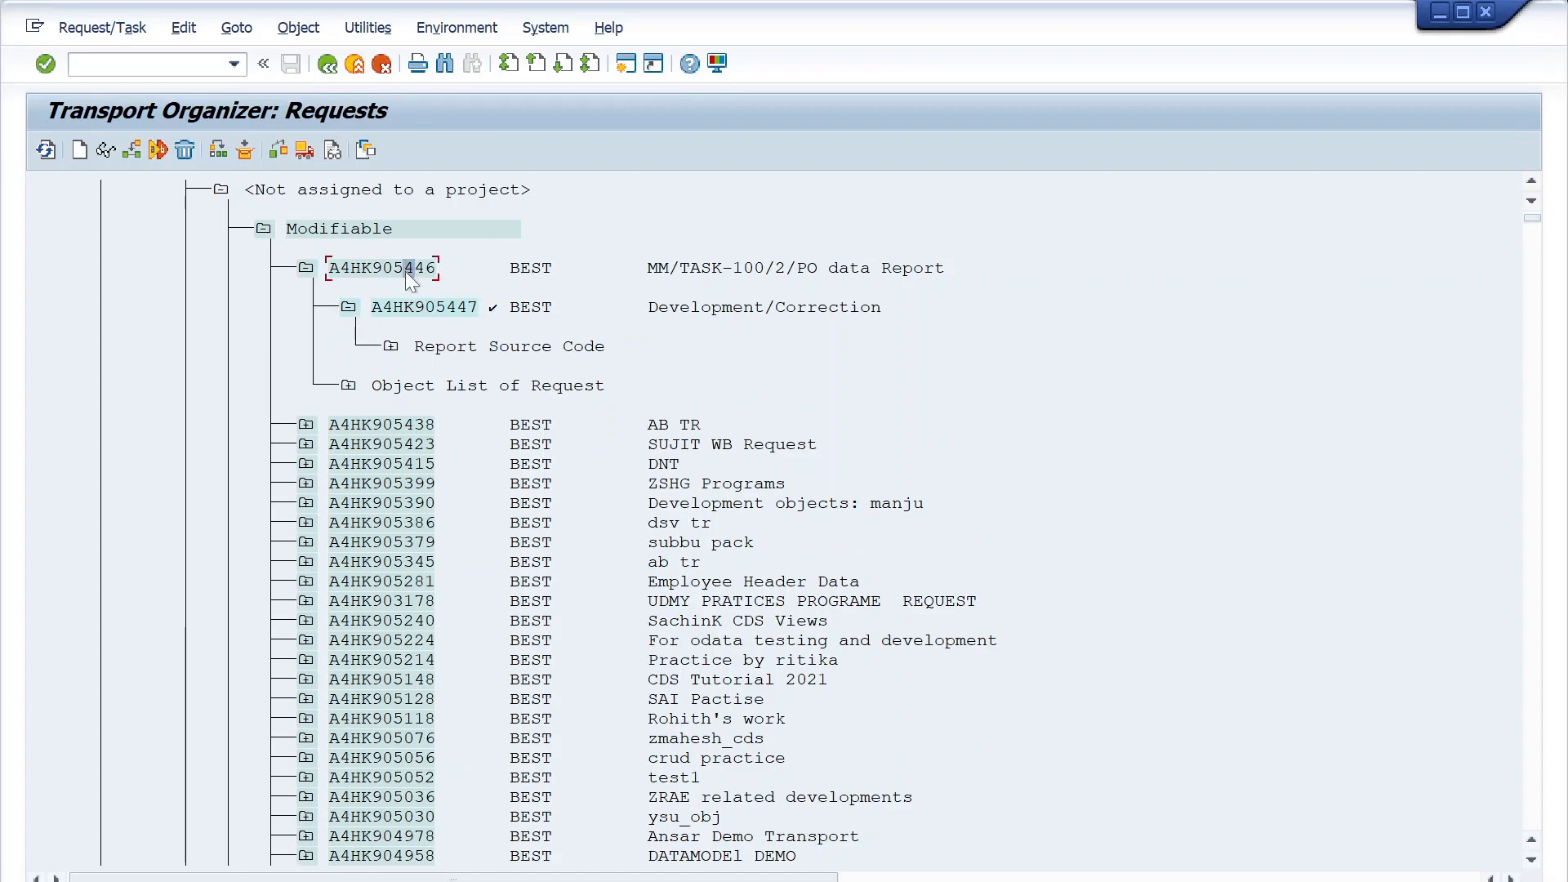
left_click(415, 272)
left_click(306, 148)
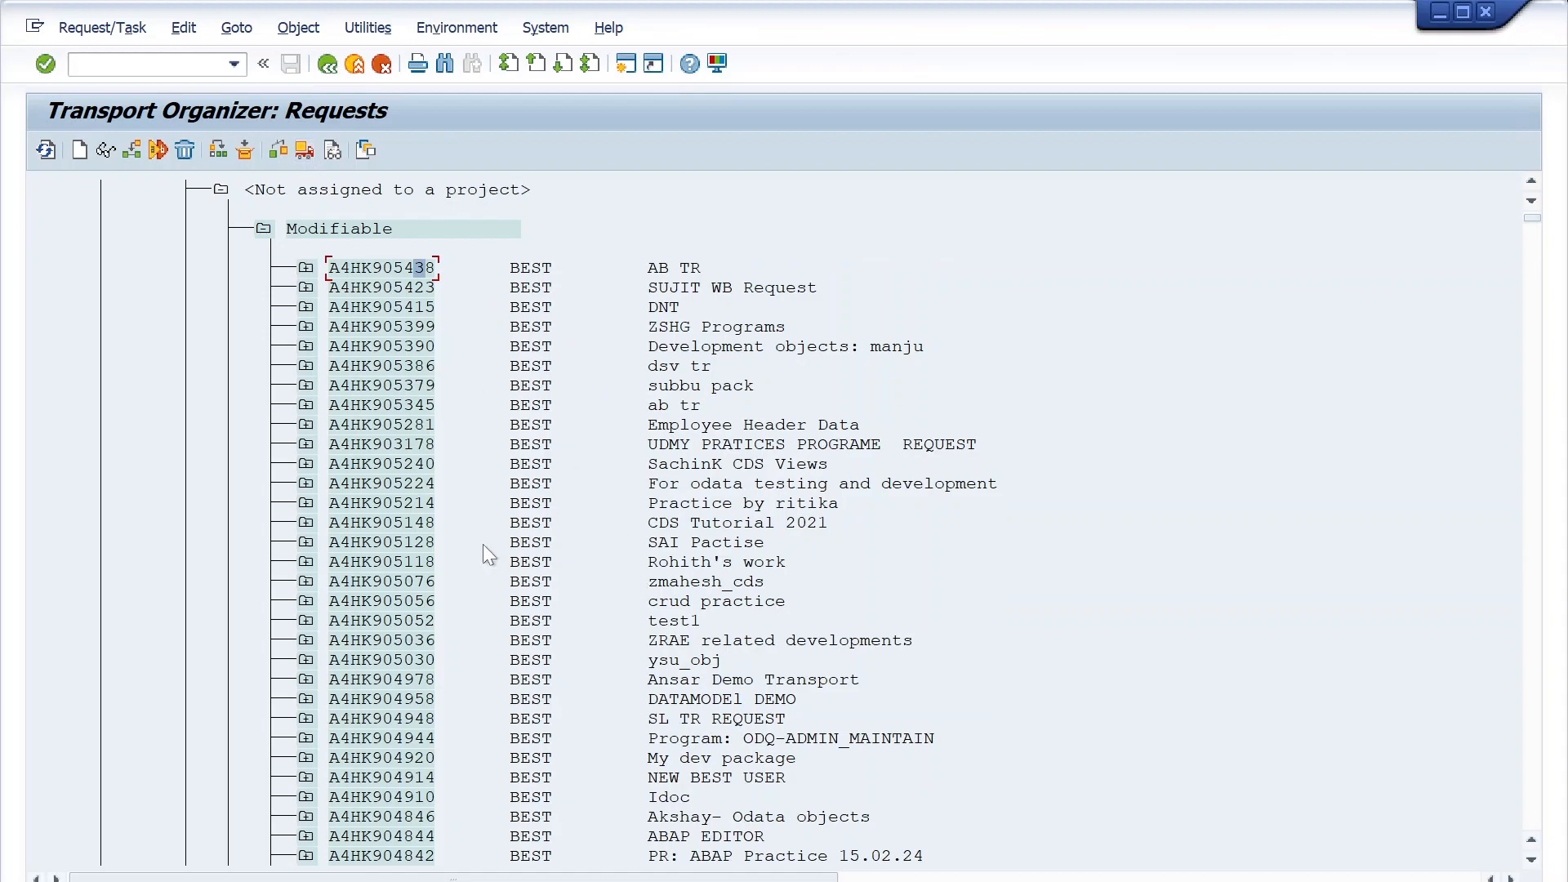
- Collapse the modifiable requests and expand Report Source Code under released request A4HK905446 to examine its object
left_click(263, 229)
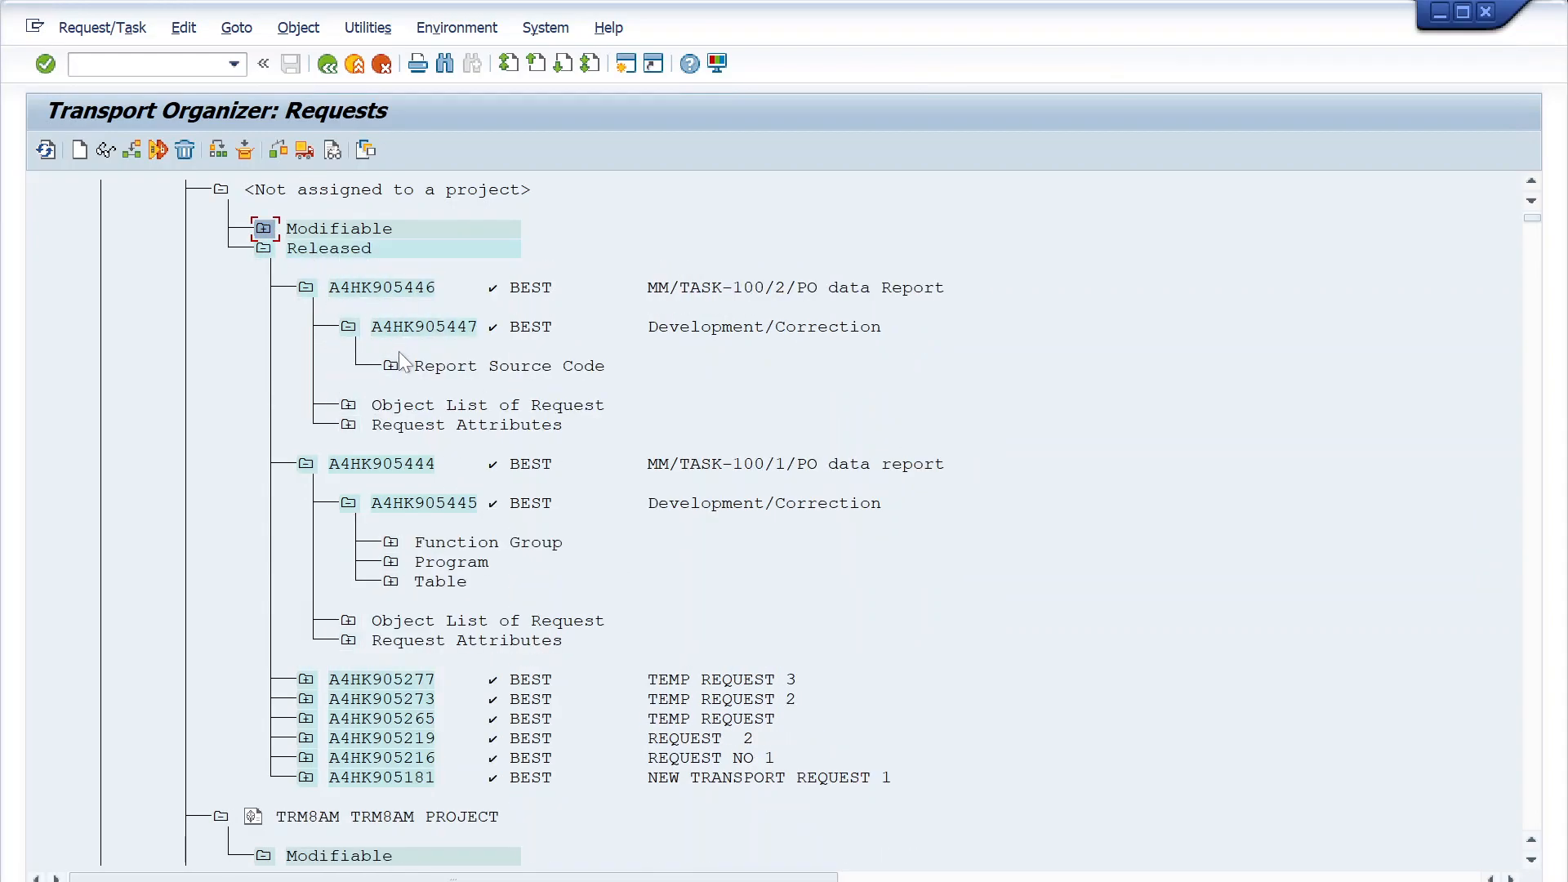
scroll(396, 354, "down", 3)
scroll(381, 267, "up", 1)
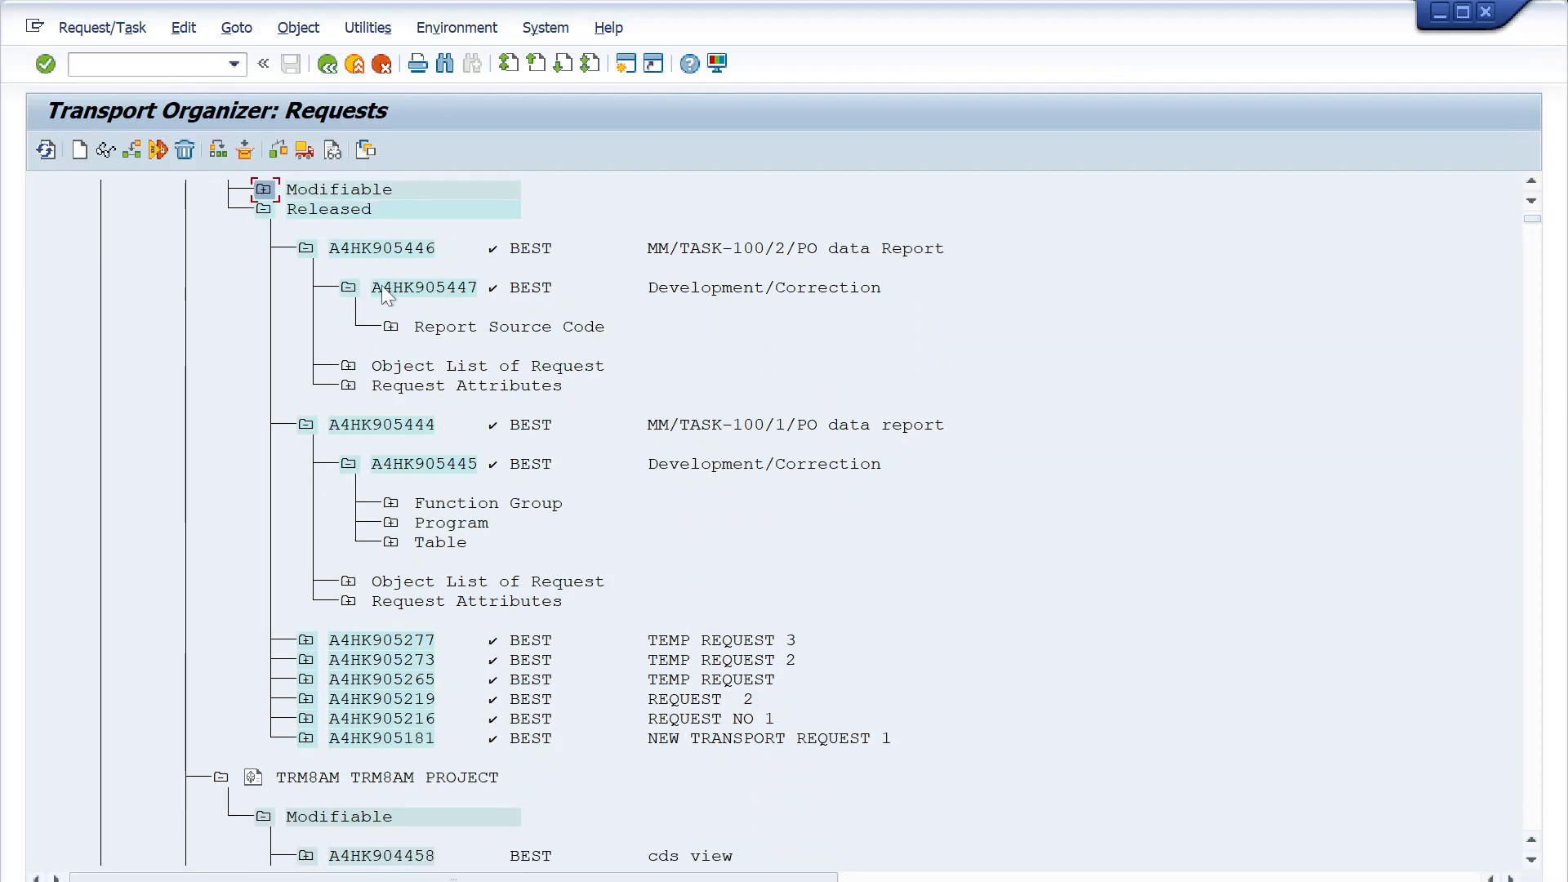
left_click(402, 249)
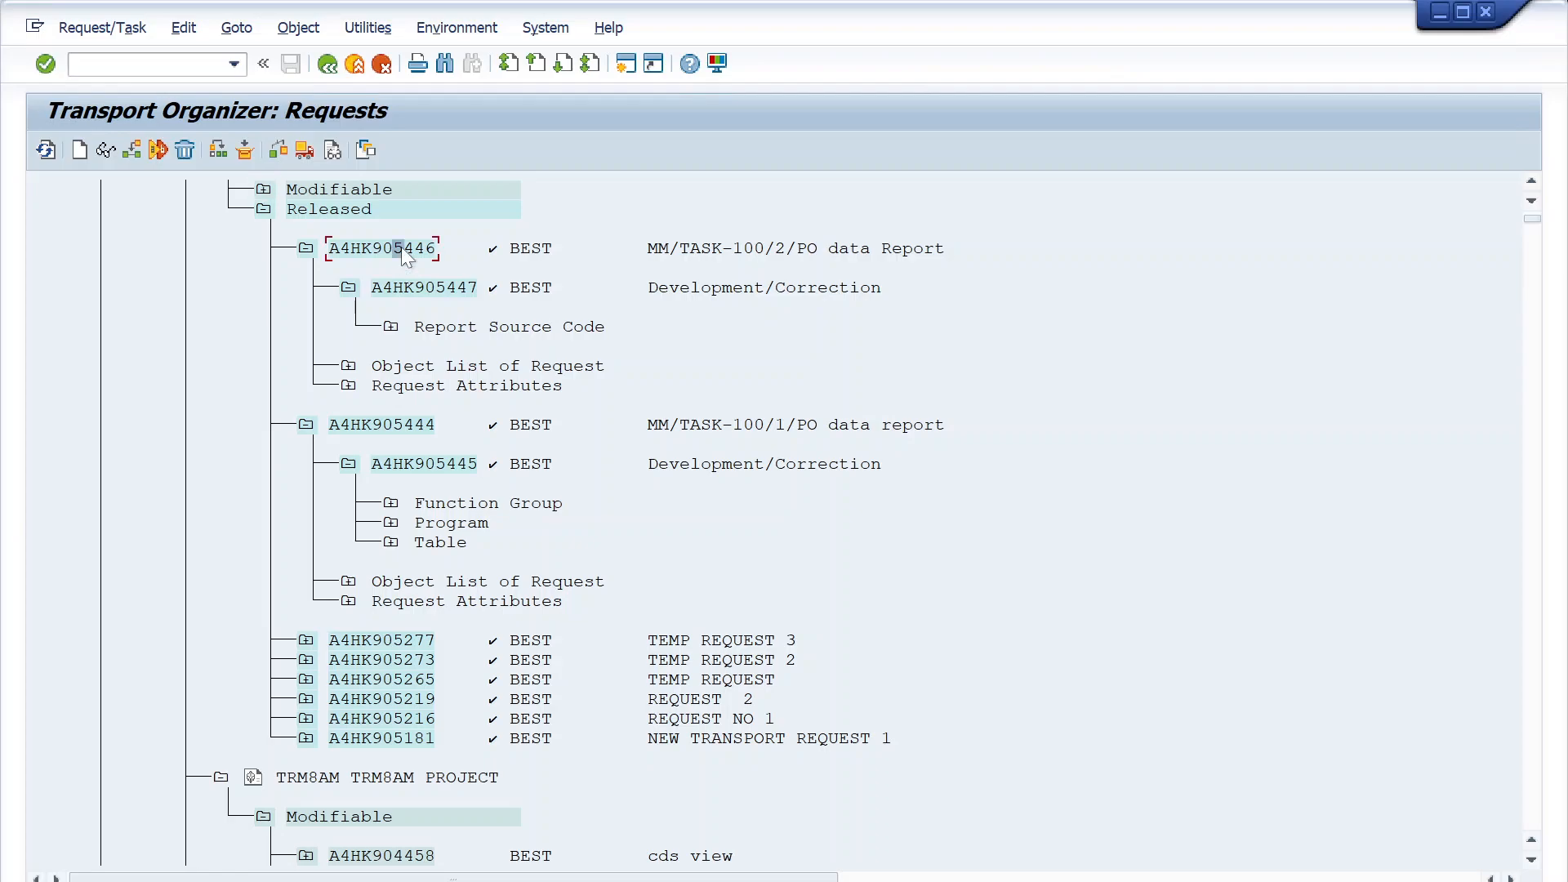
left_click(390, 327)
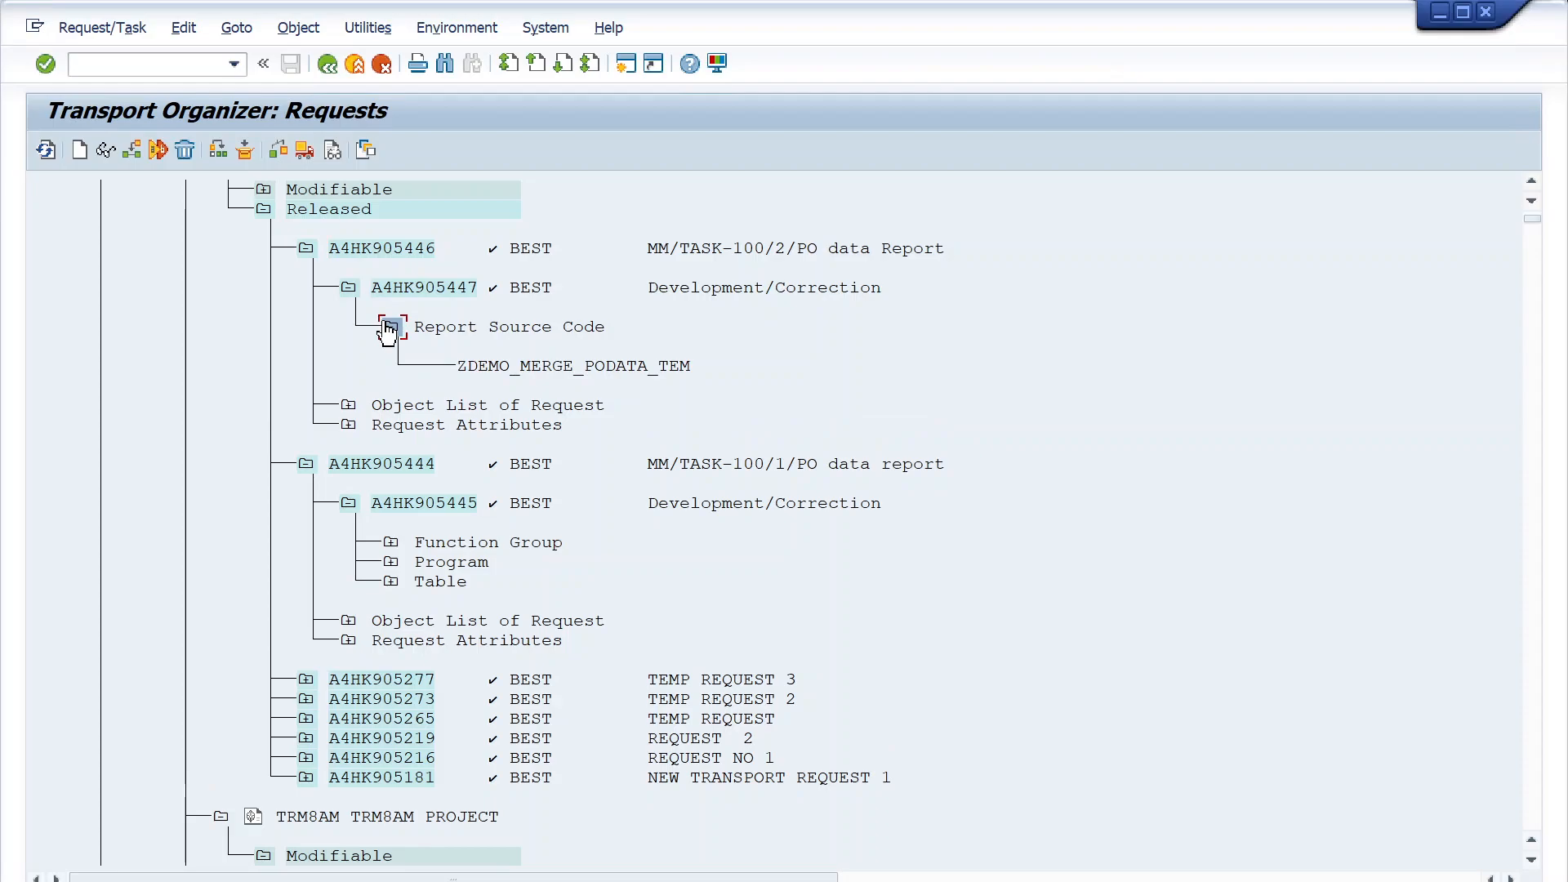
left_click(516, 367)
left_click(484, 880)
left_click(545, 739)
left_click(676, 367)
left_click(497, 366)
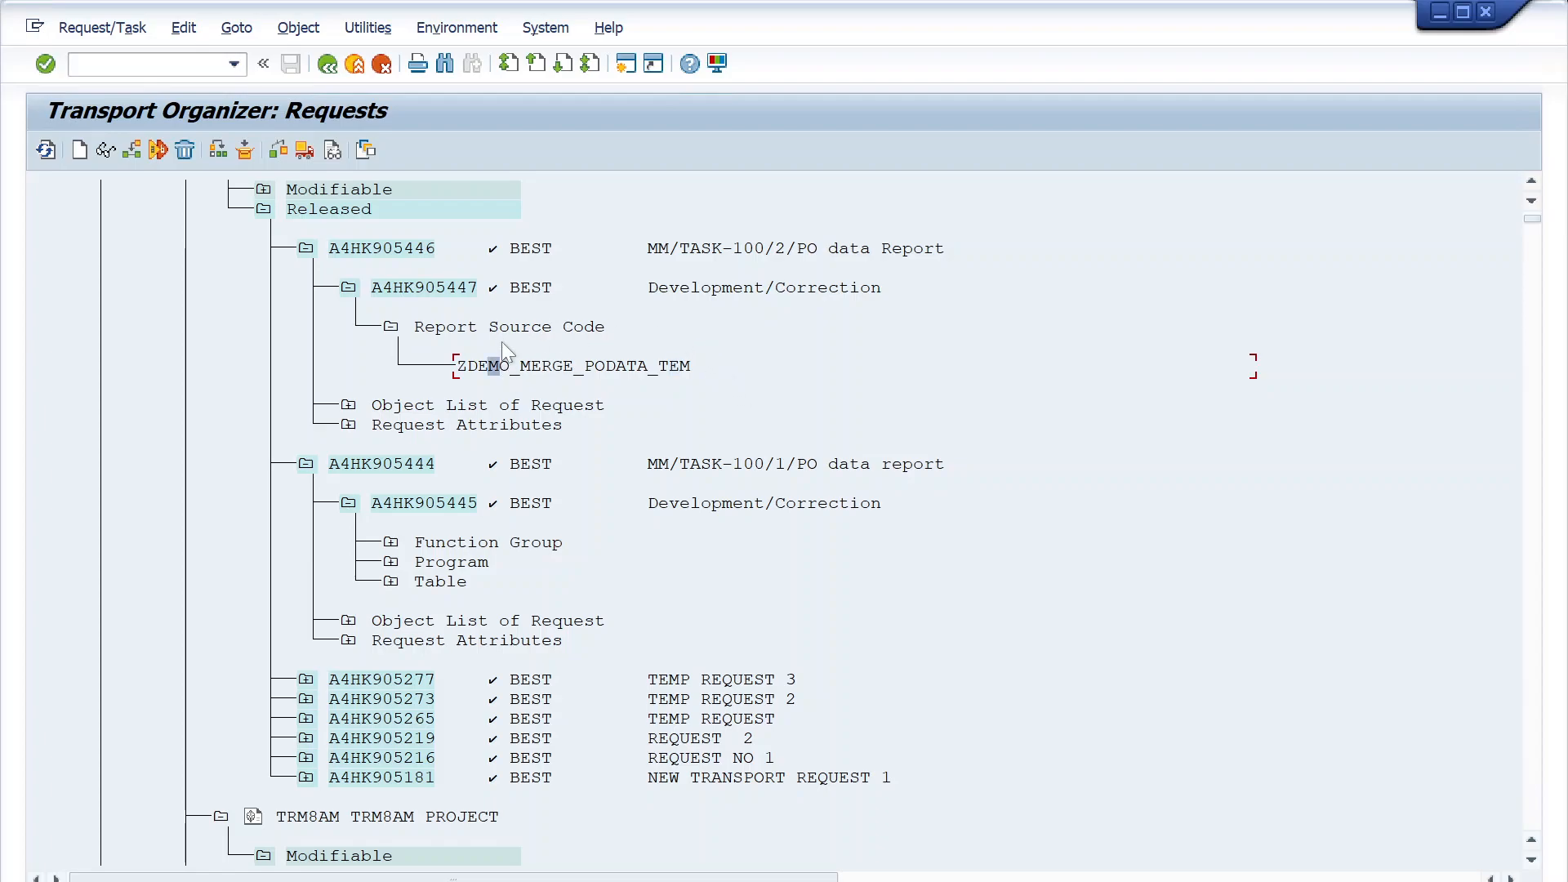
left_click(569, 366)
left_click(463, 366)
- Leave the Transport Organizer for the ABAP Editor and display the source code of report ZDEMO_MERGE_PODATA_TEM
left_click(328, 64)
left_click(139, 63)
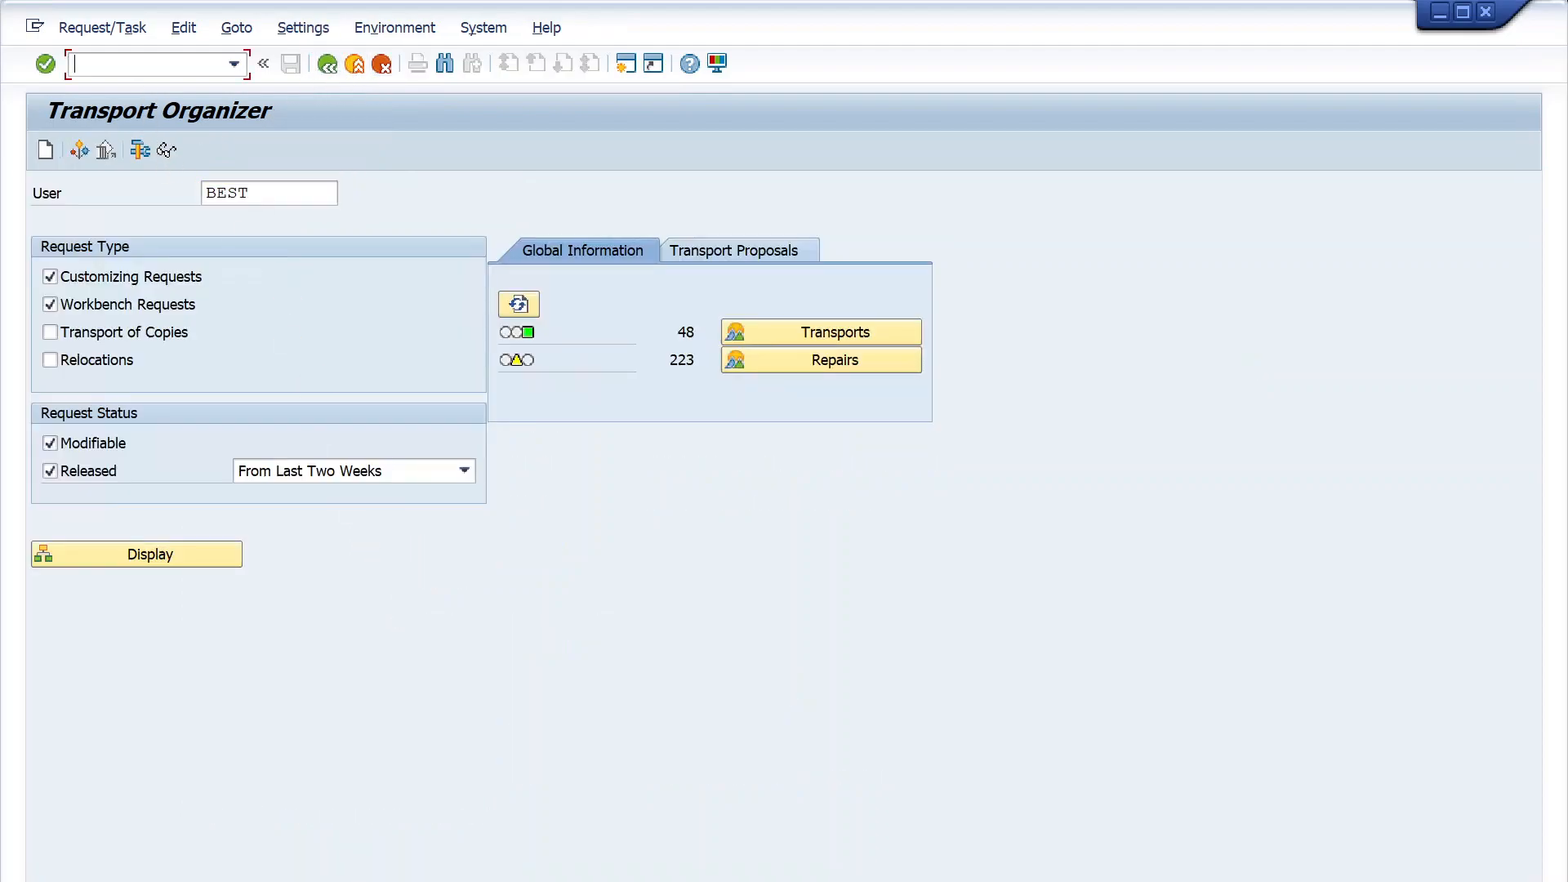
type("/nse01")
key("Return")
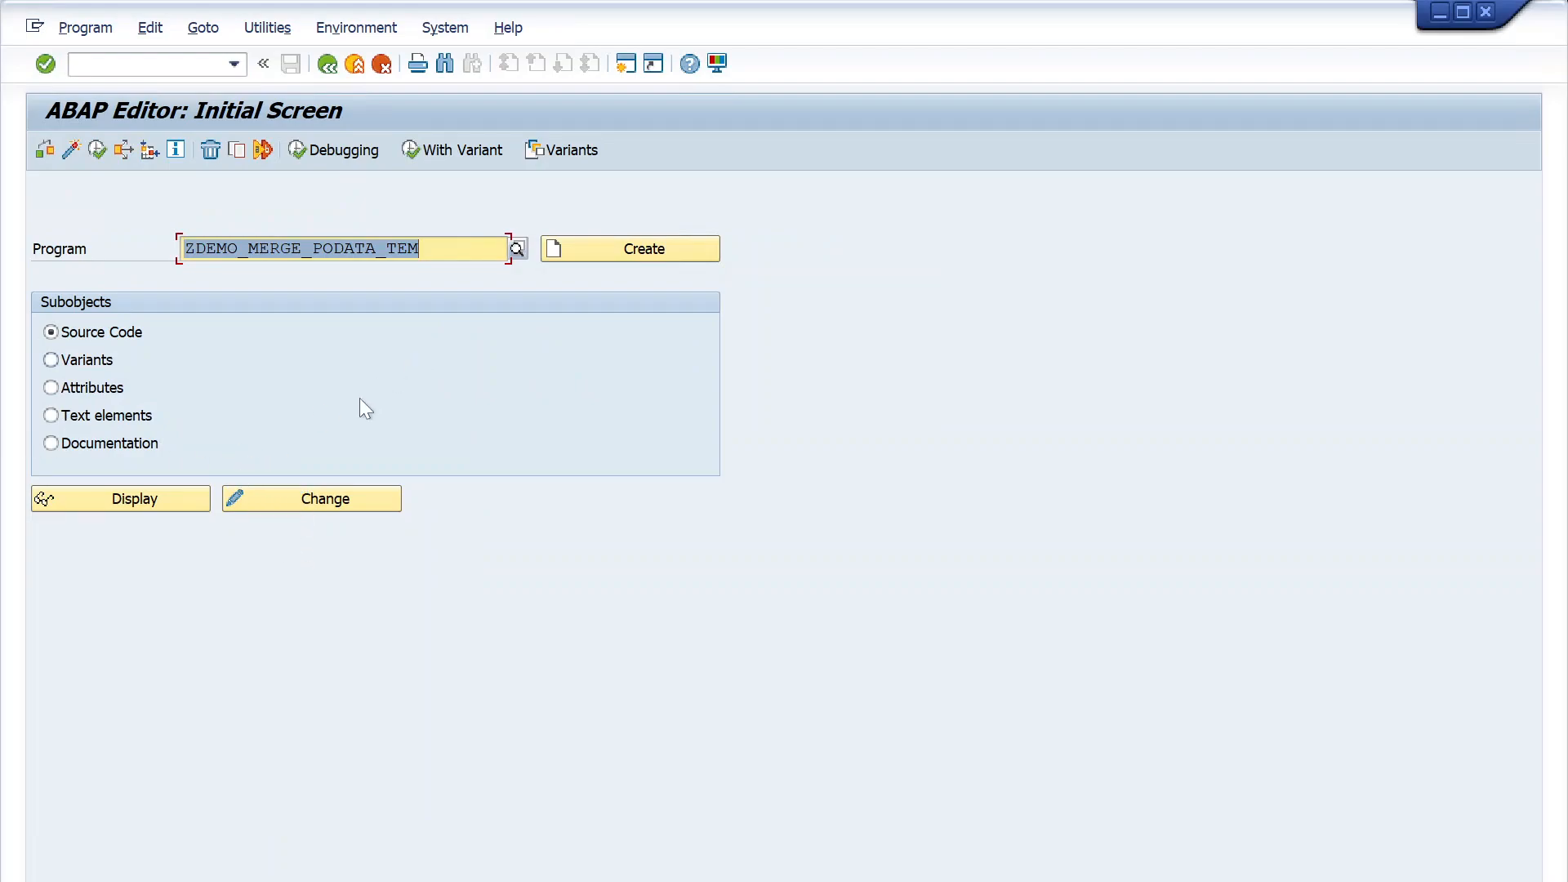
left_click(292, 492)
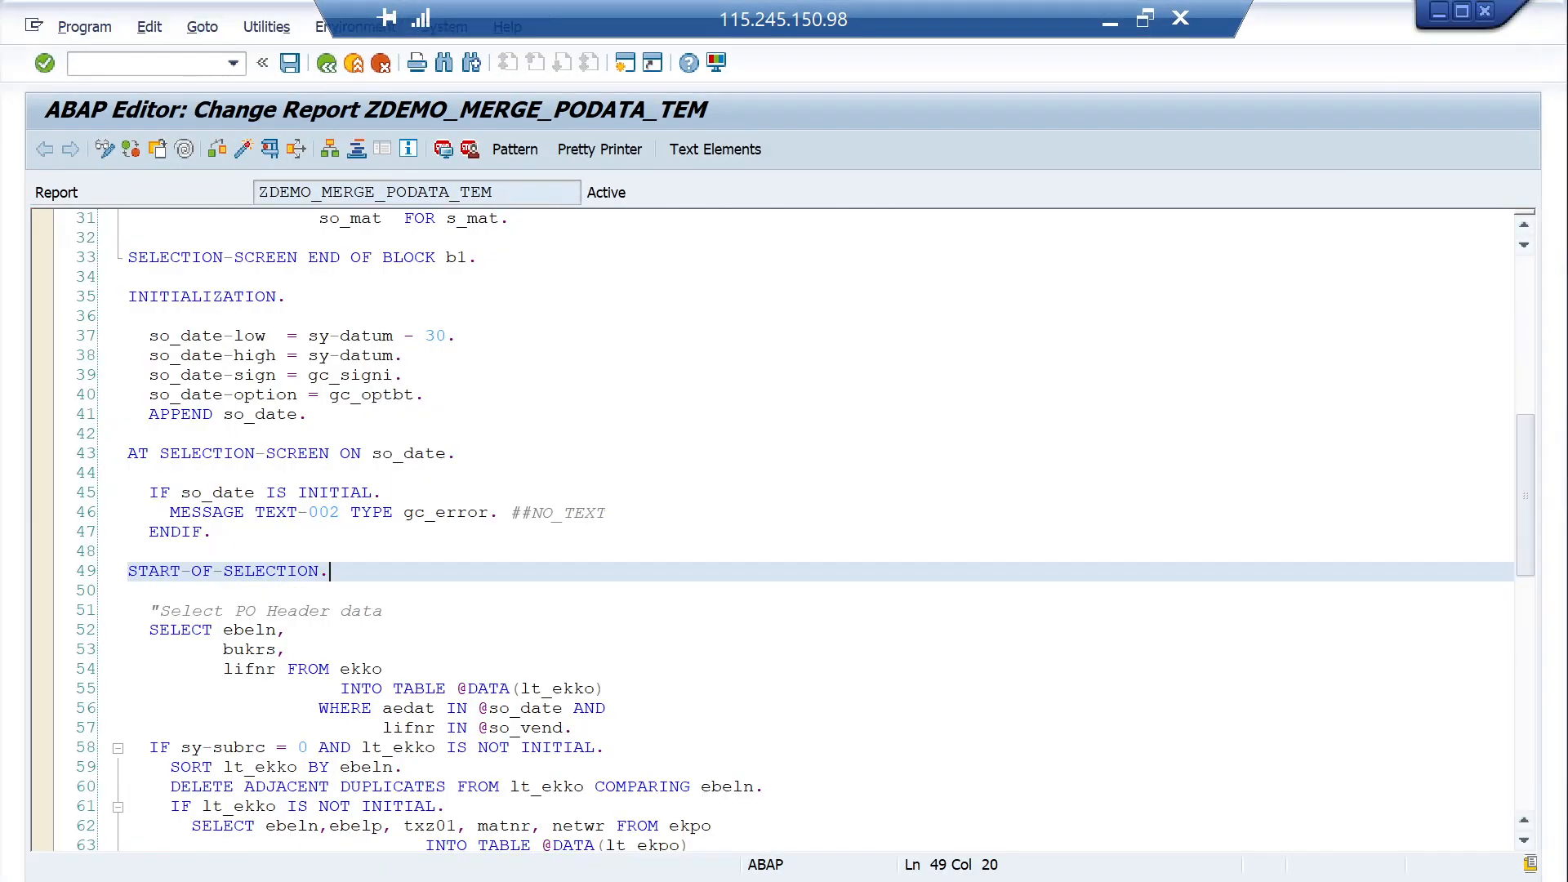
- Switch to the SAP window with ZDEMO_MERGE_PODATA_TEM in change mode and reopen the report in display mode
mouse_move(782, 853)
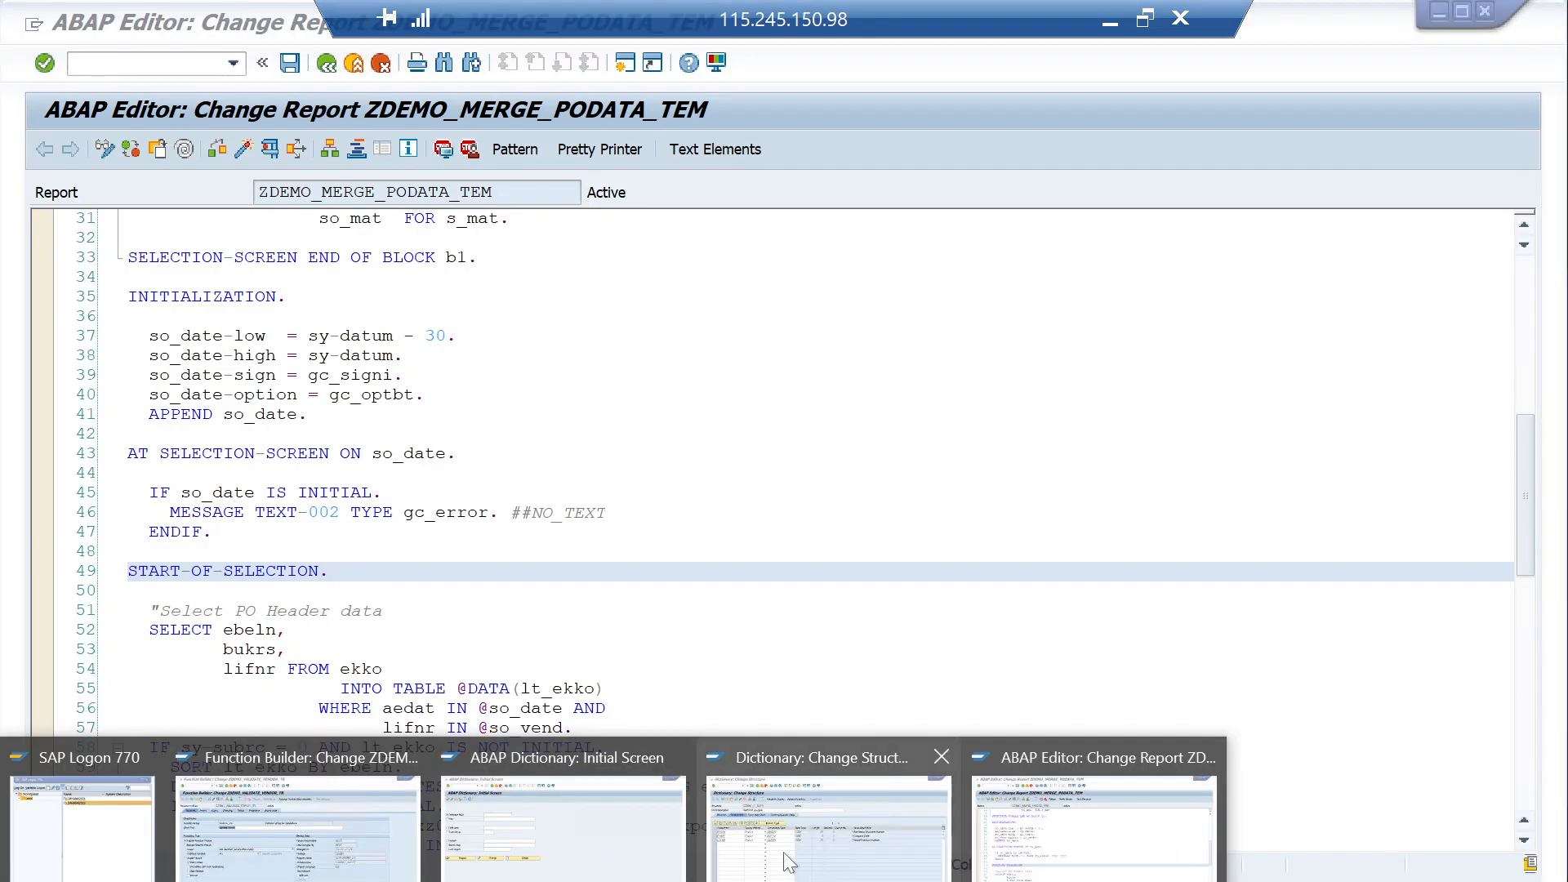
left_click(1027, 760)
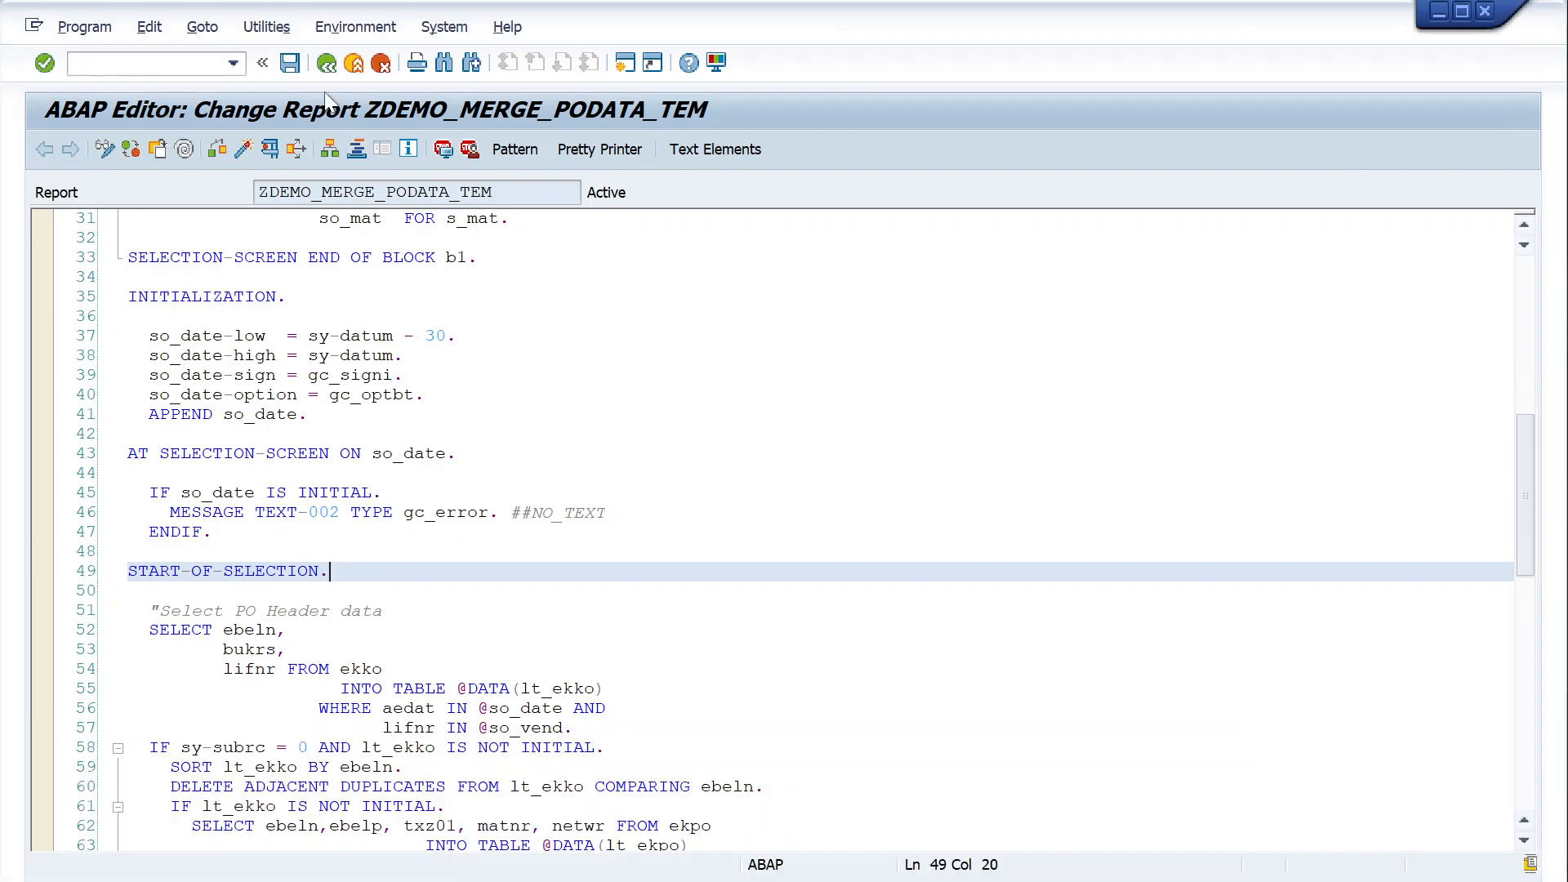
left_click(326, 64)
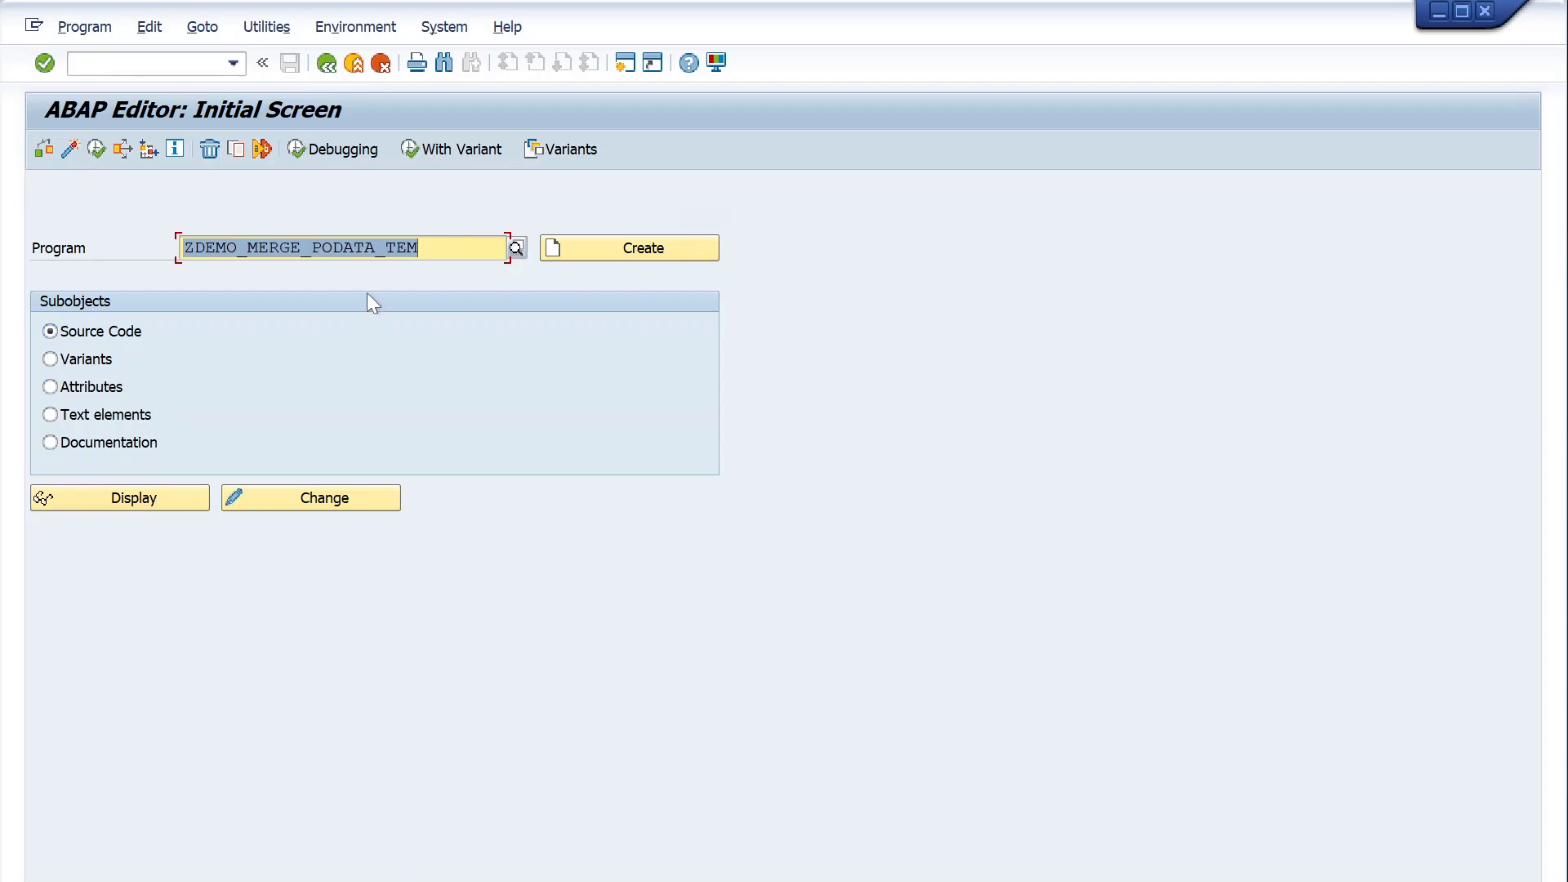
left_click(172, 497)
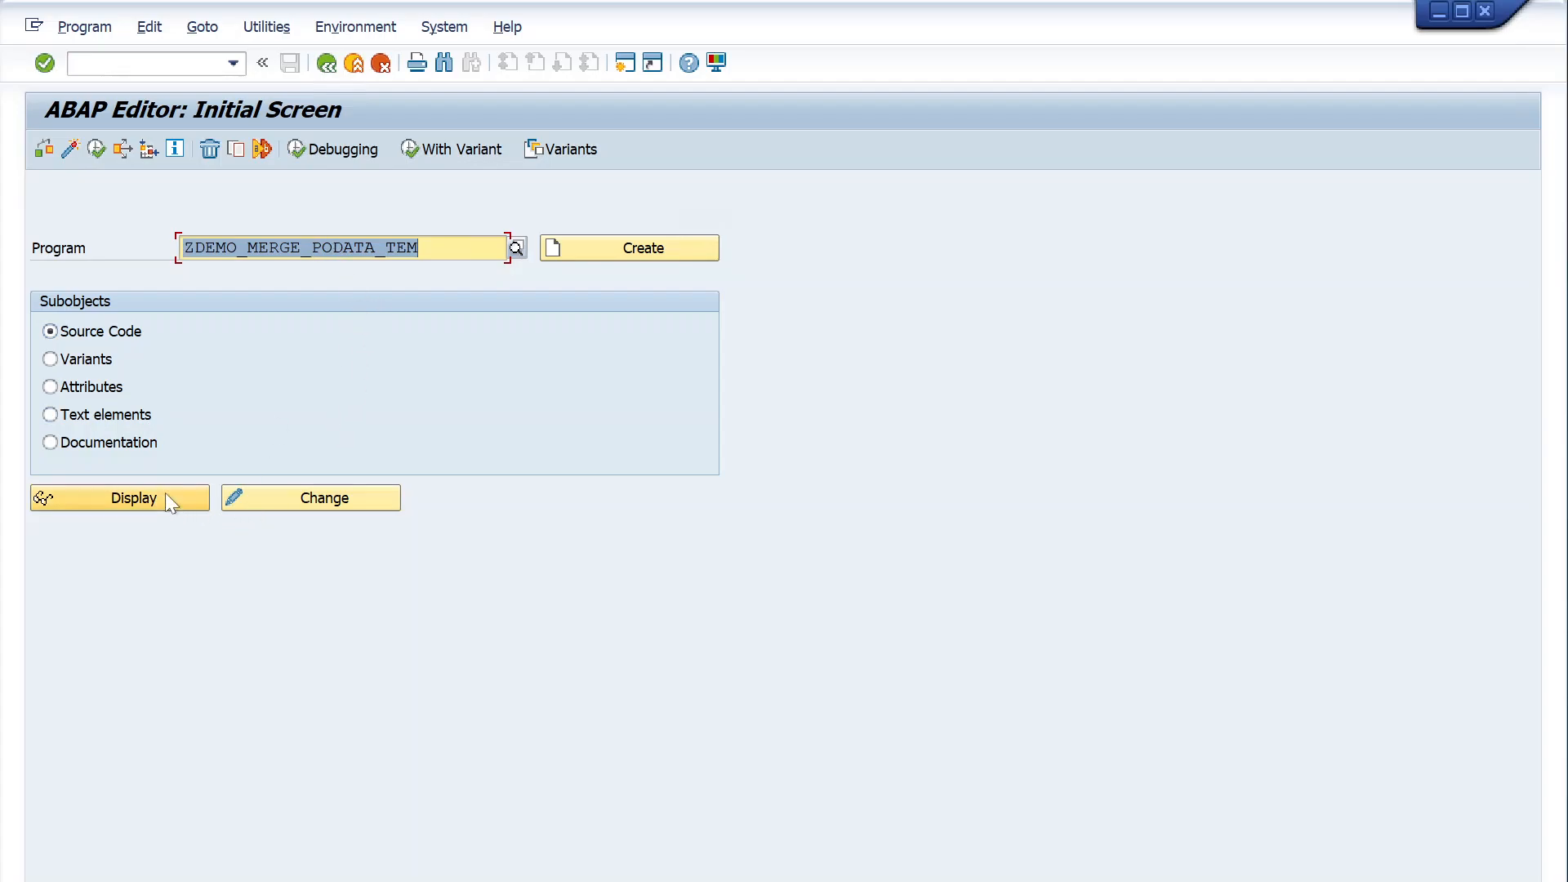
- Open Version Management for ZDEMO_MERGE_PODATA_TEM and examine the request texts of versions 1 and 2
left_click(266, 27)
mouse_move(326, 335)
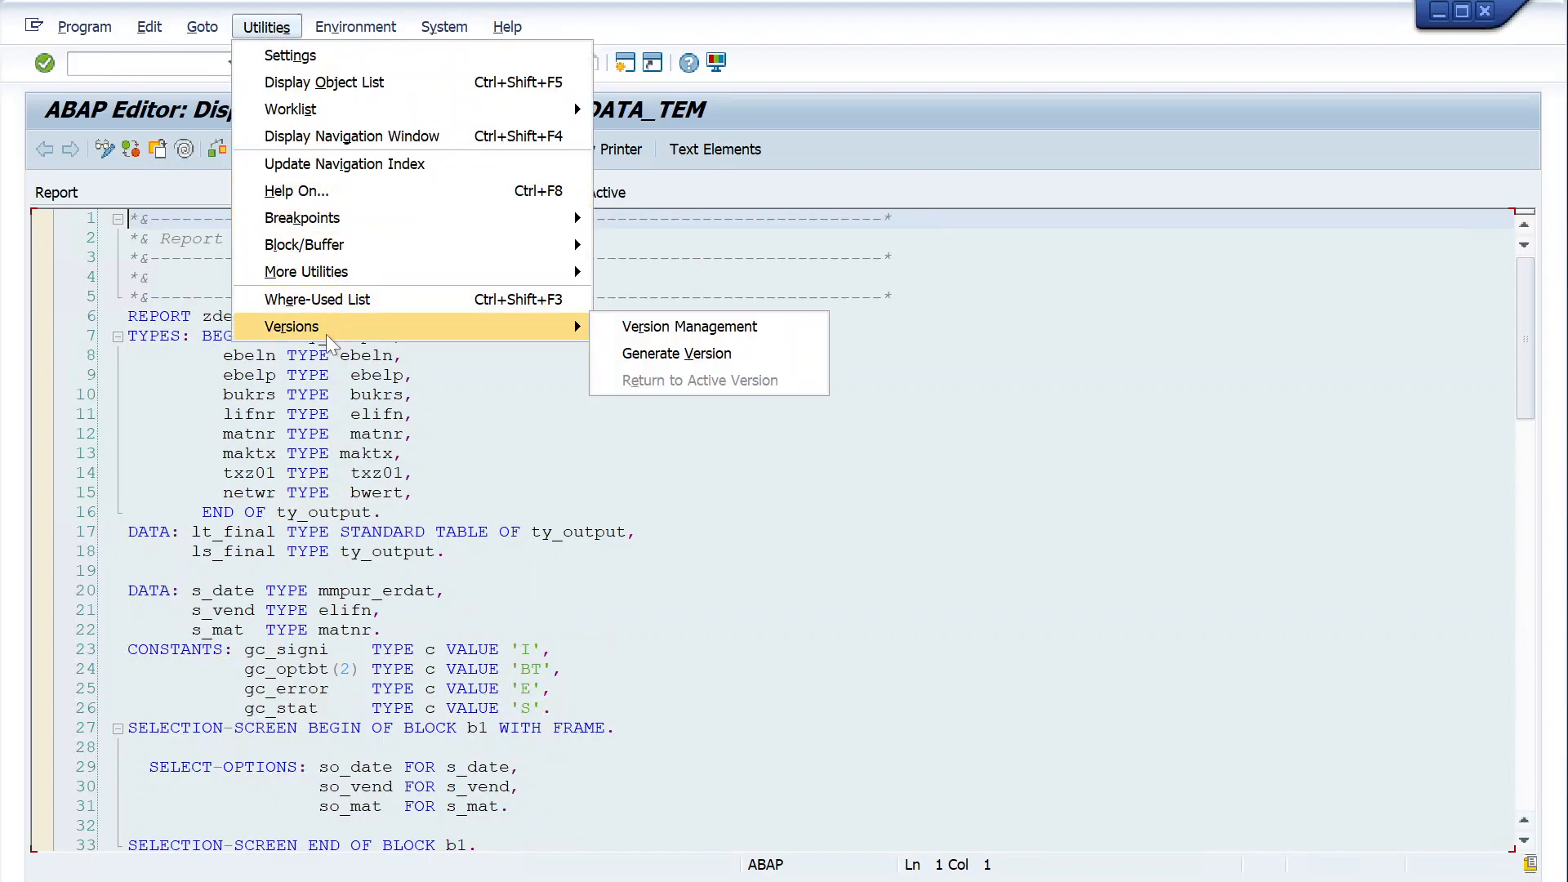
left_click(383, 395)
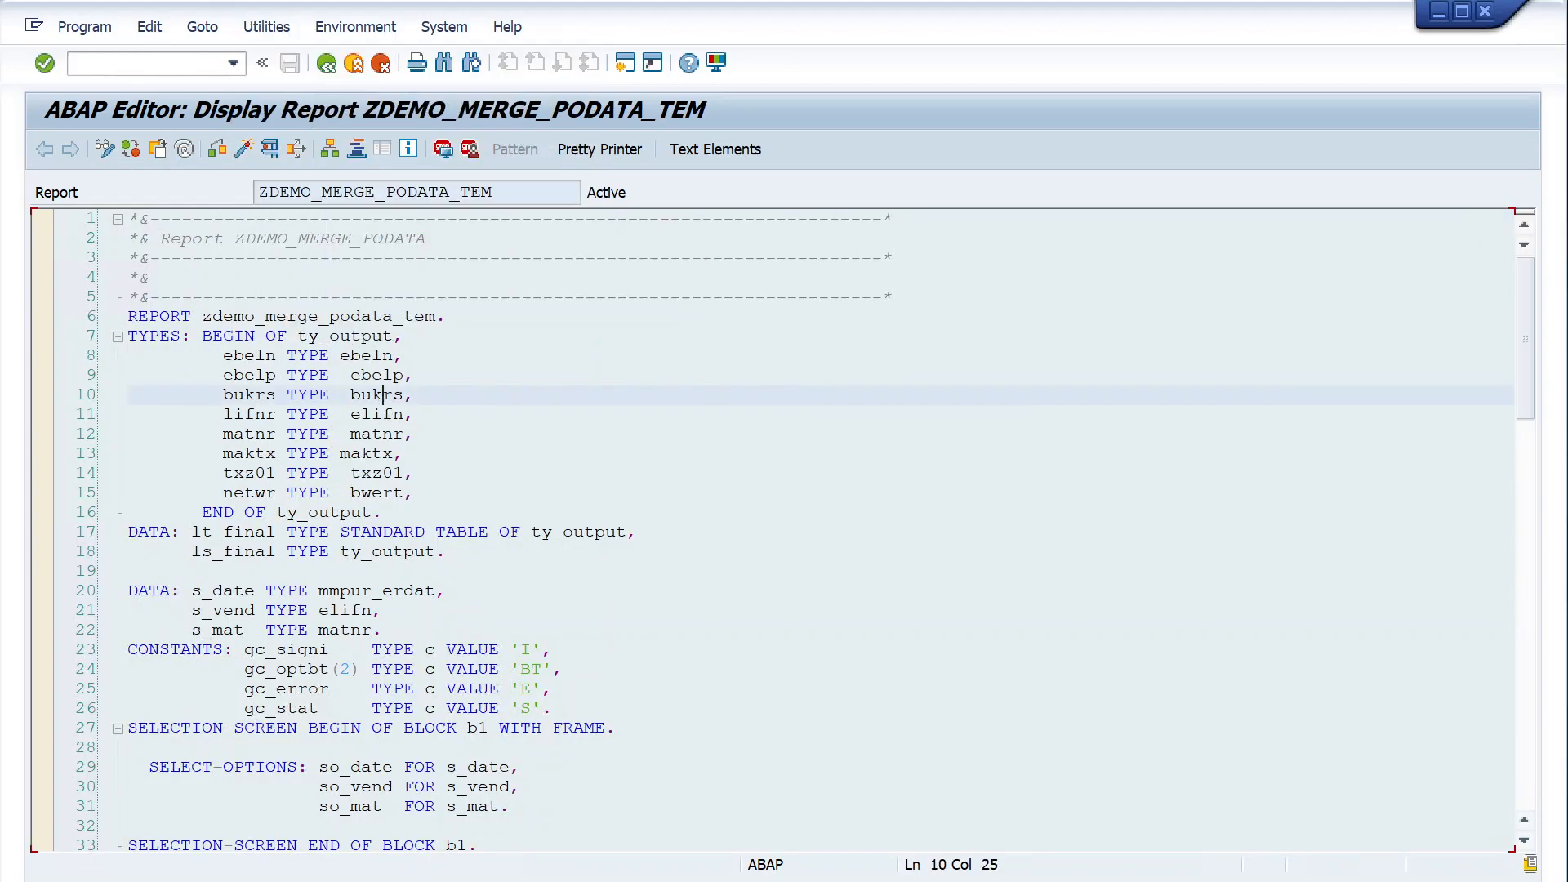
left_click(263, 30)
mouse_move(526, 328)
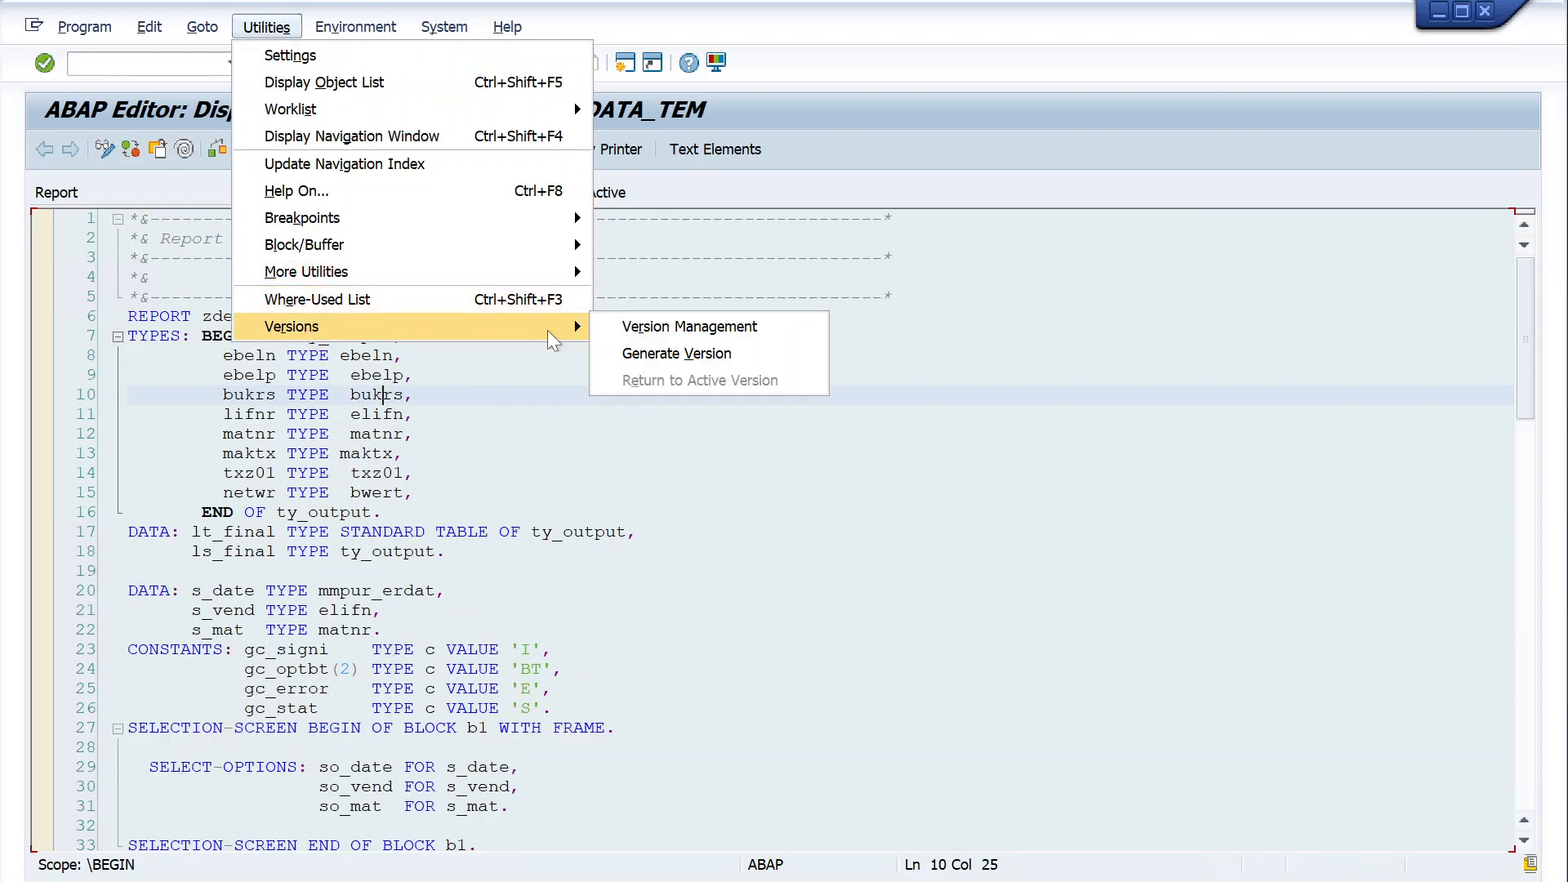
left_click(639, 329)
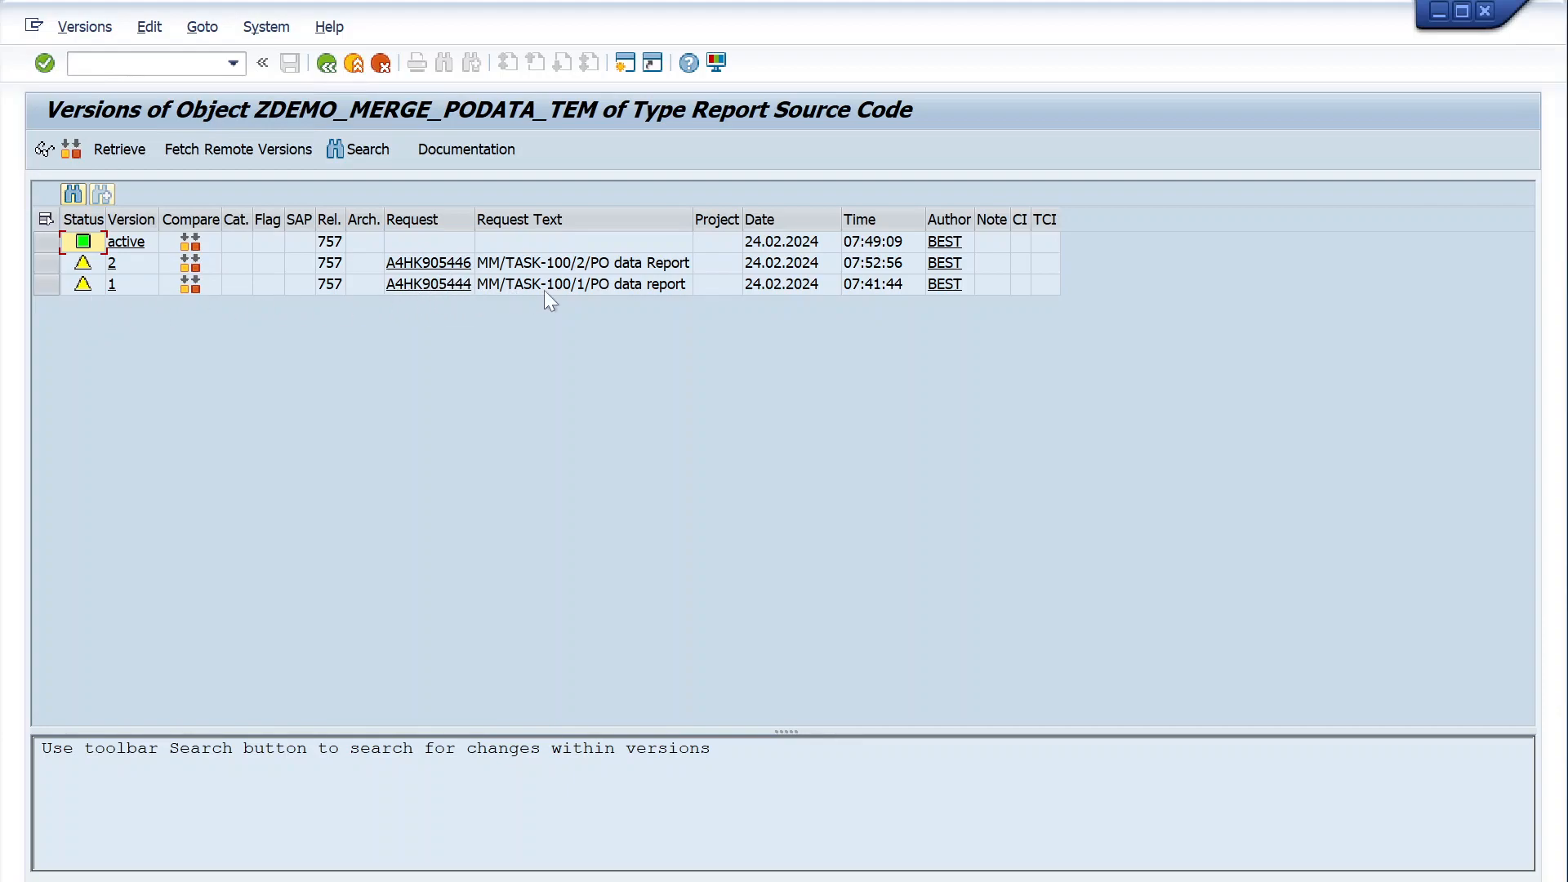
left_click(579, 286)
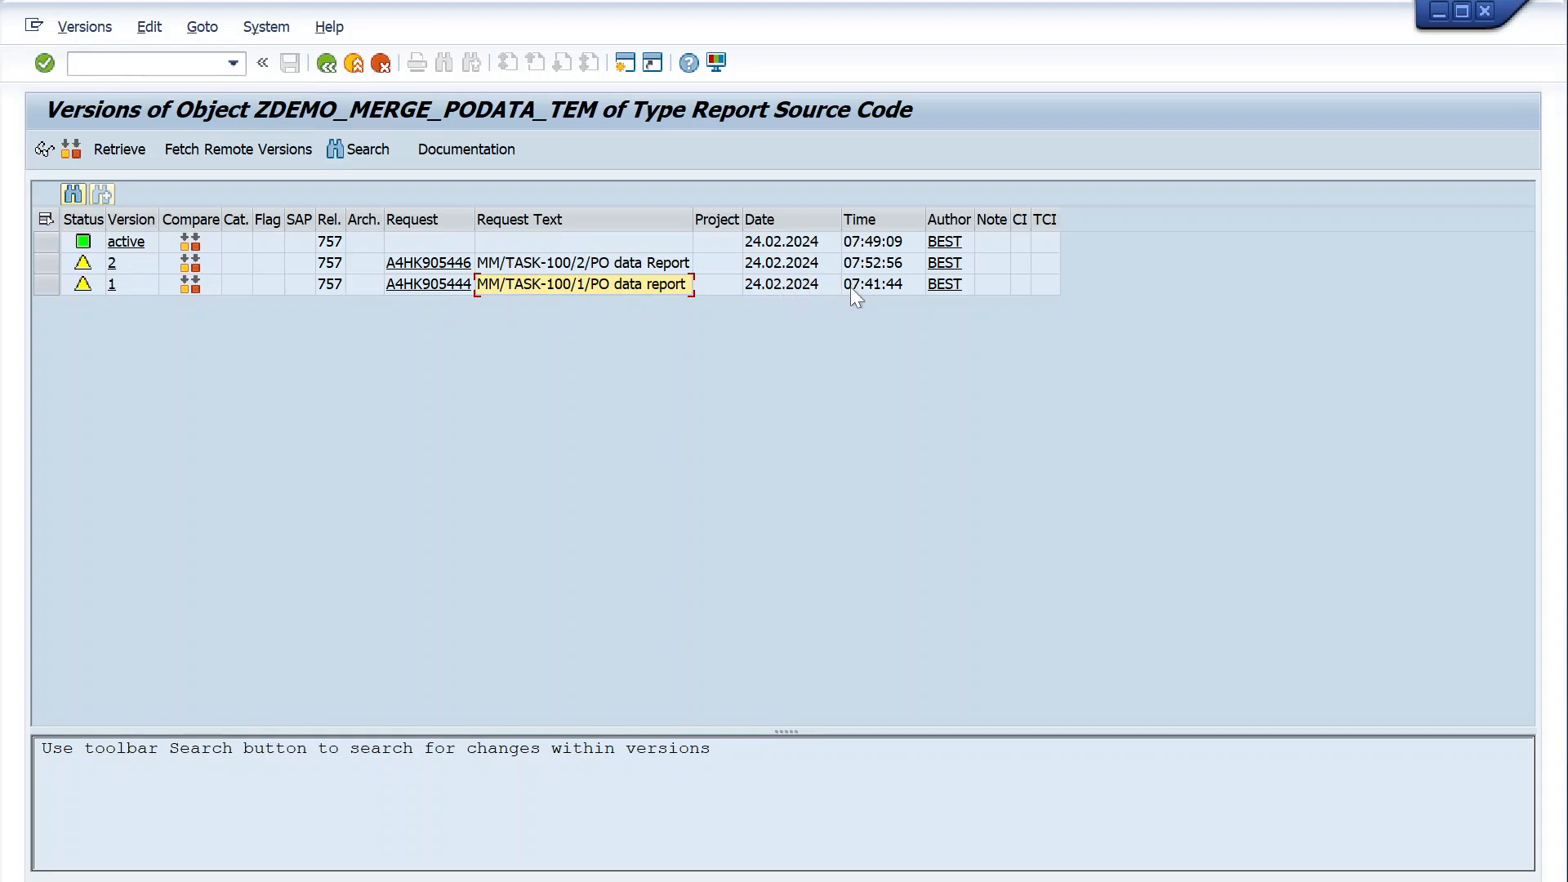
left_click(609, 272)
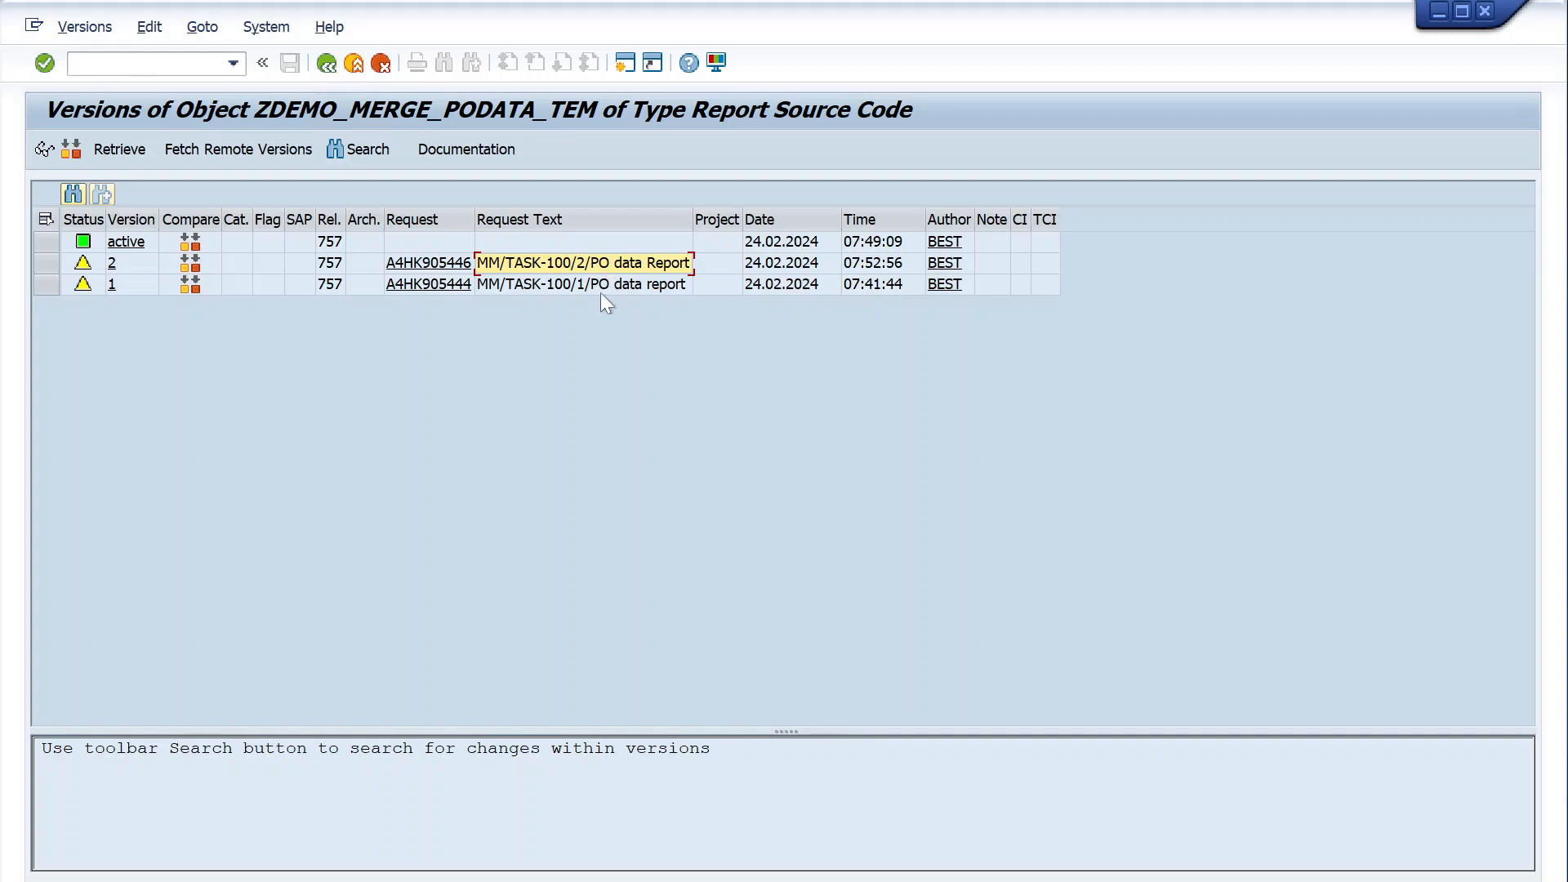
mouse_move(618, 880)
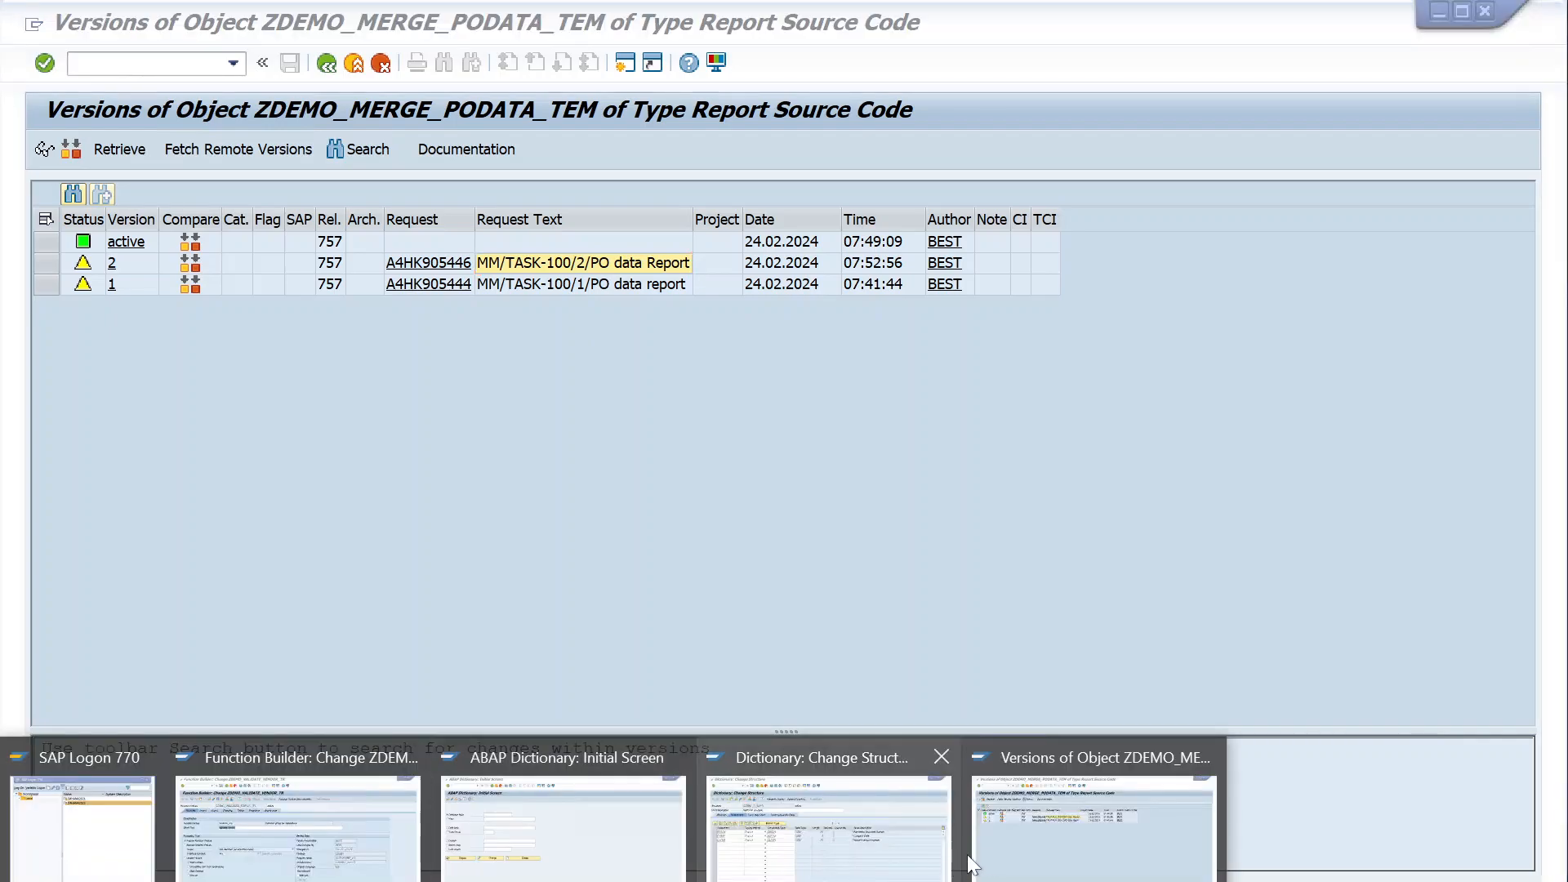
left_click(992, 847)
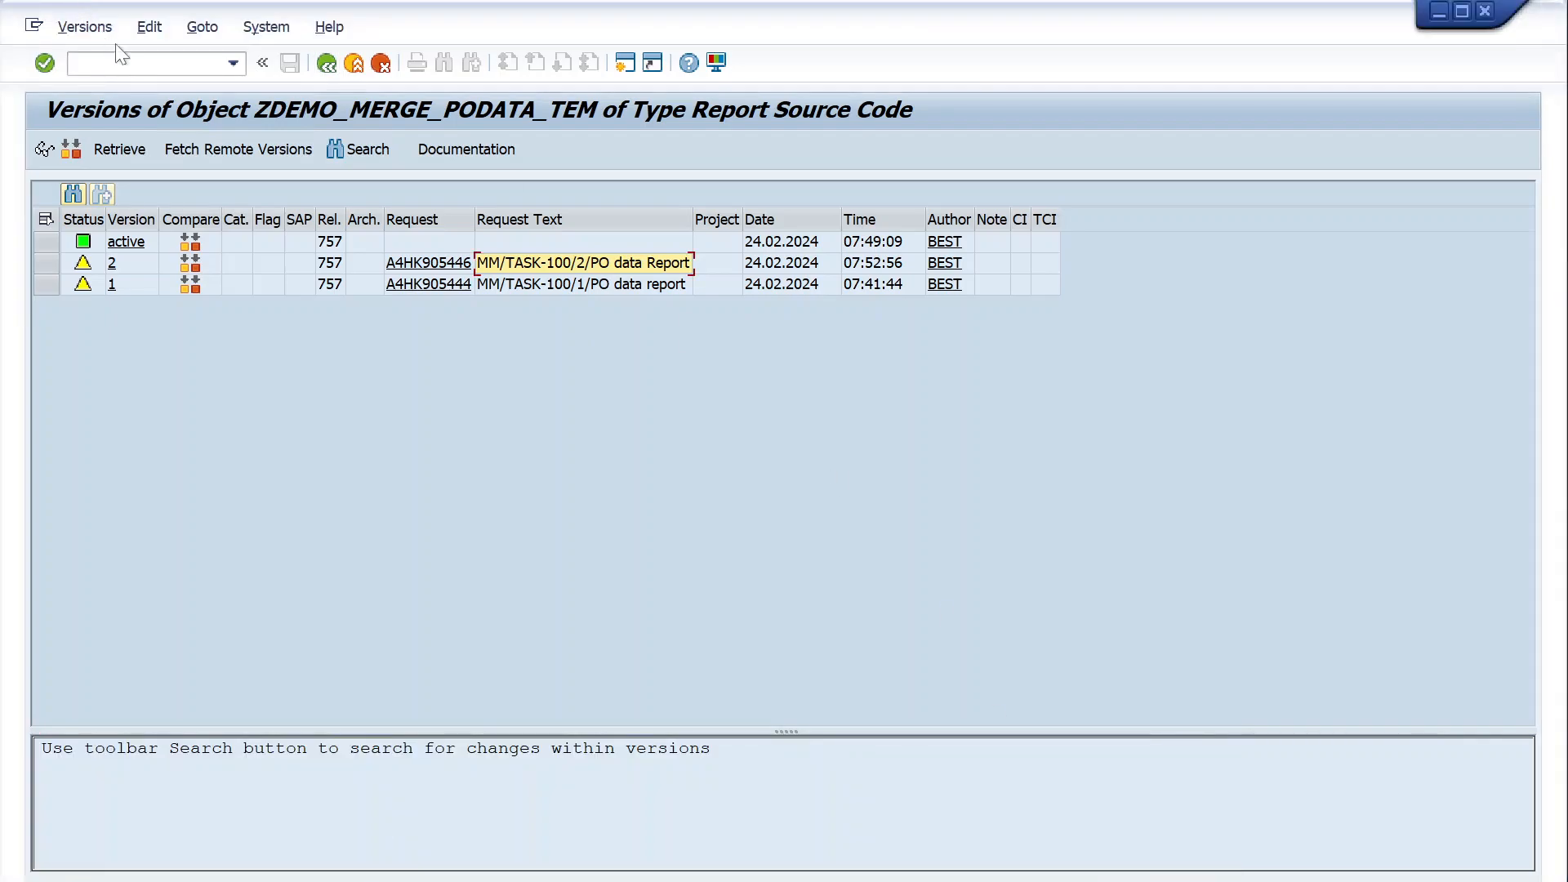
- Return to the active source code and examine the READ TABLE lt_ekko statement with BINARY SEARCH inside the loop
left_click(327, 70)
scroll(371, 400, "down", 10)
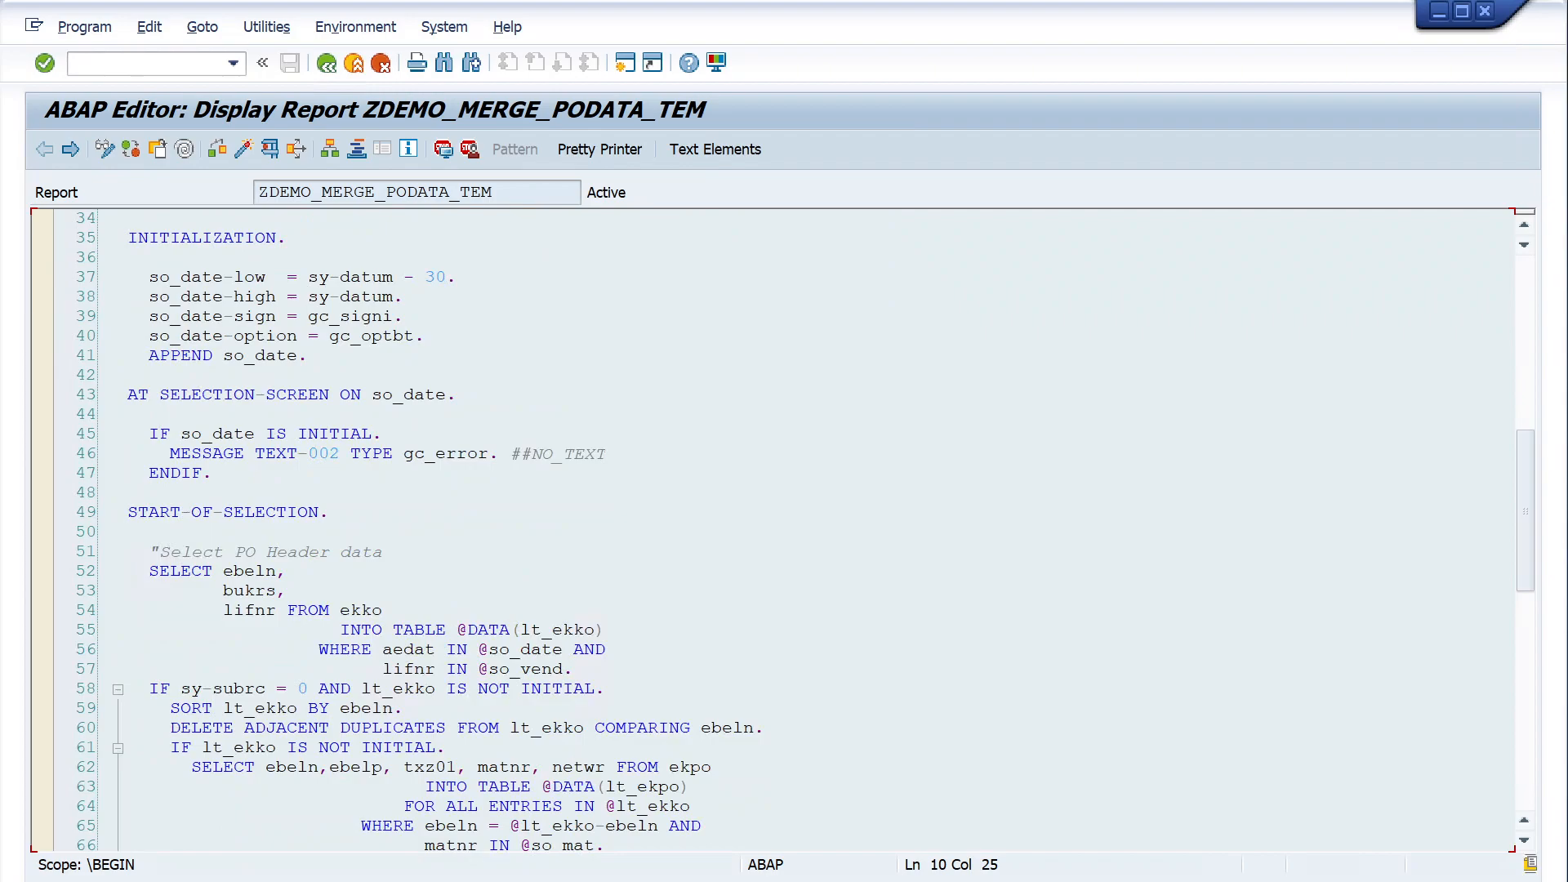
scroll(784, 531, "down", 8)
scroll(785, 531, "up", 4)
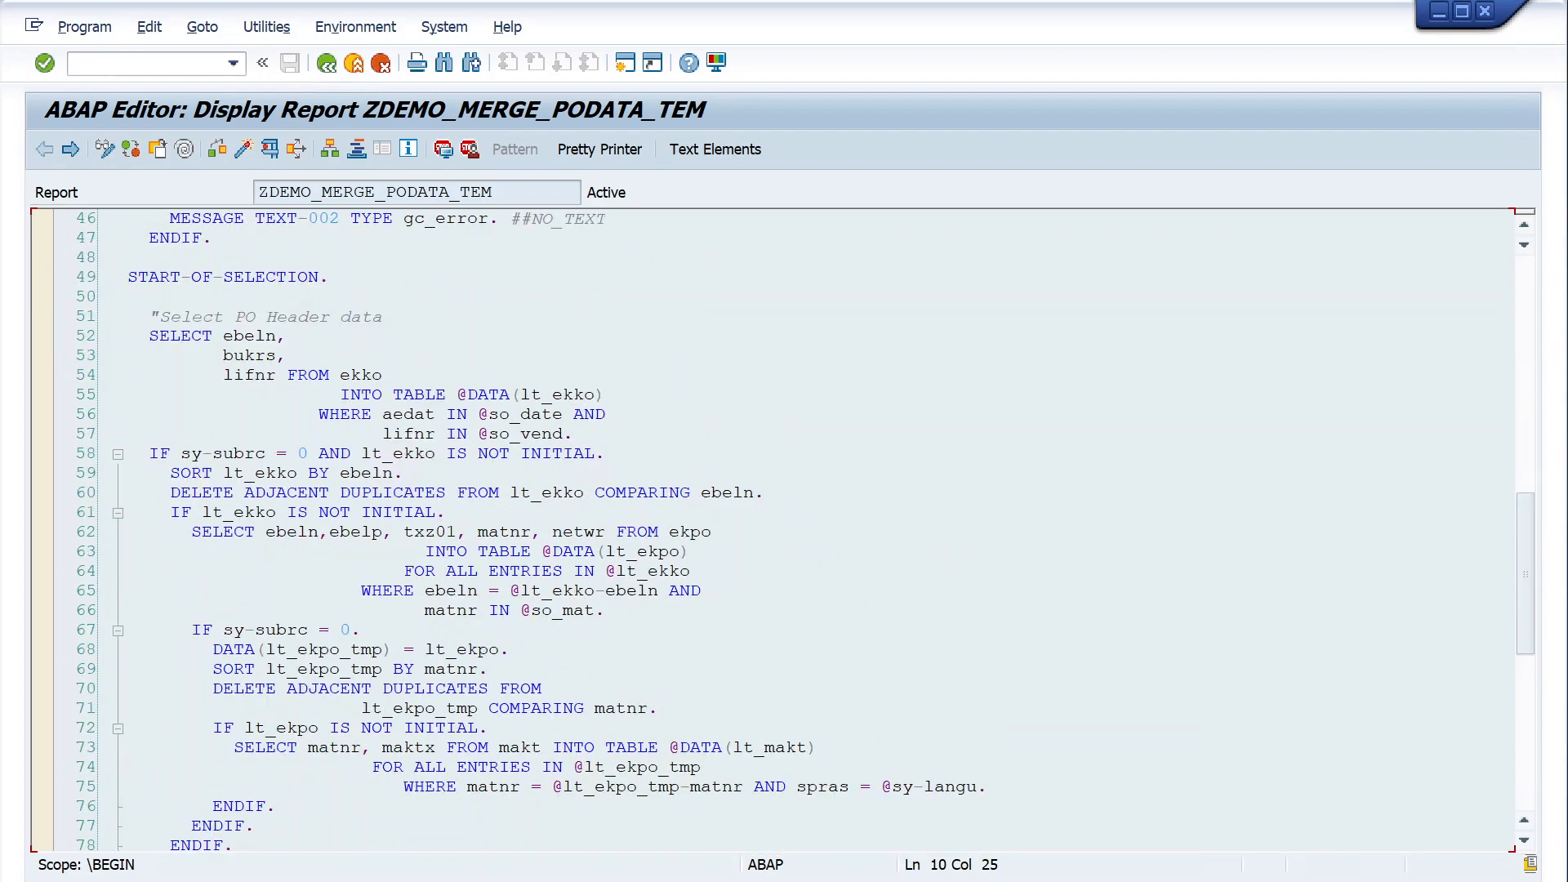
scroll(785, 531, "down", 13)
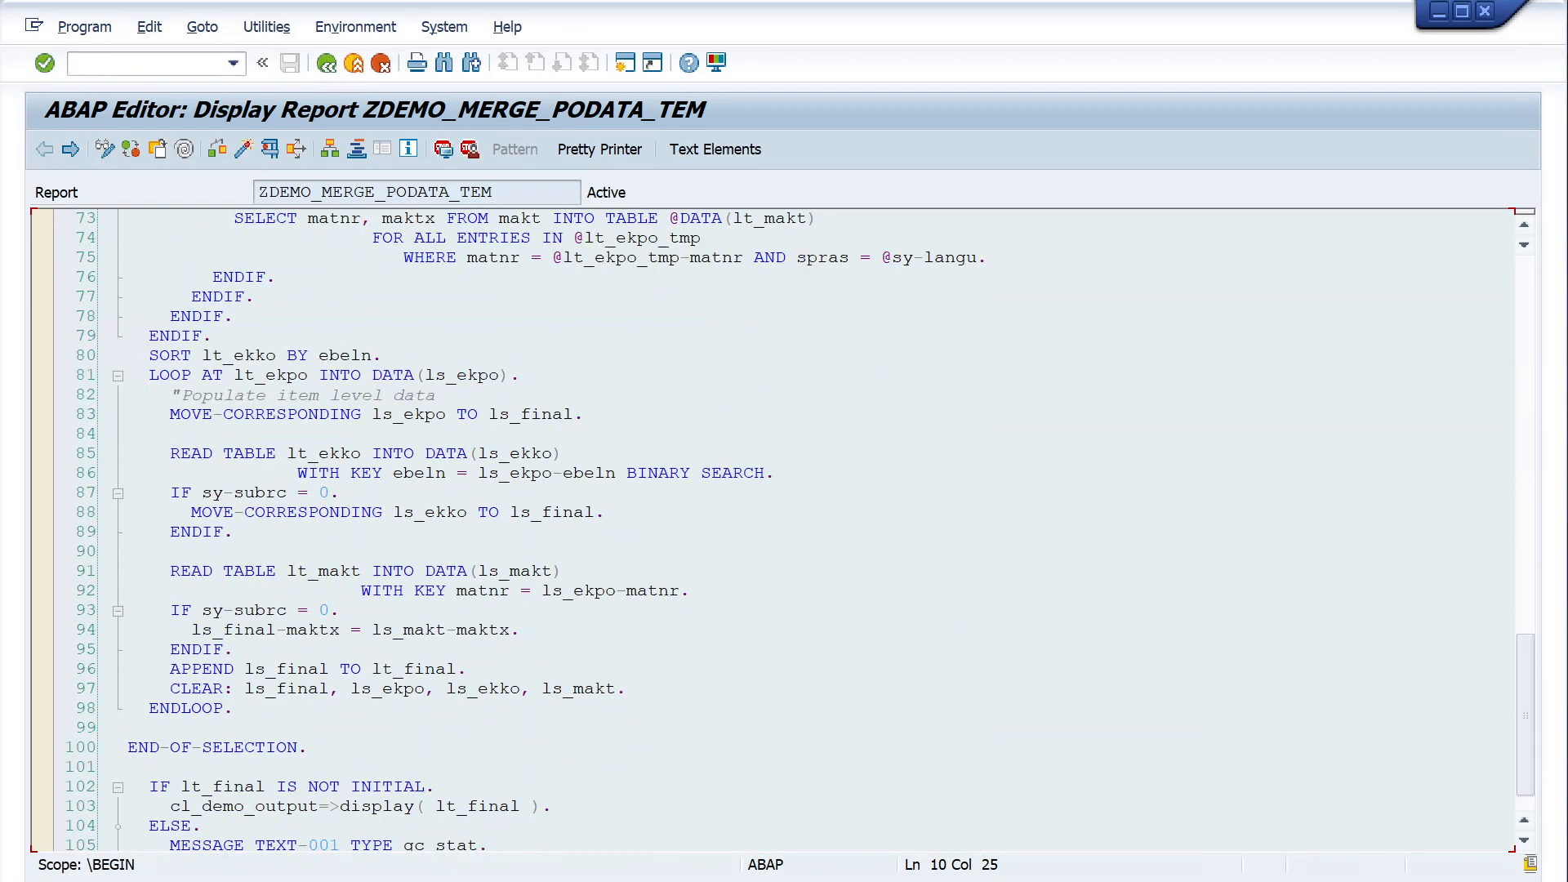
scroll(784, 531, "up", 4)
left_click(340, 493)
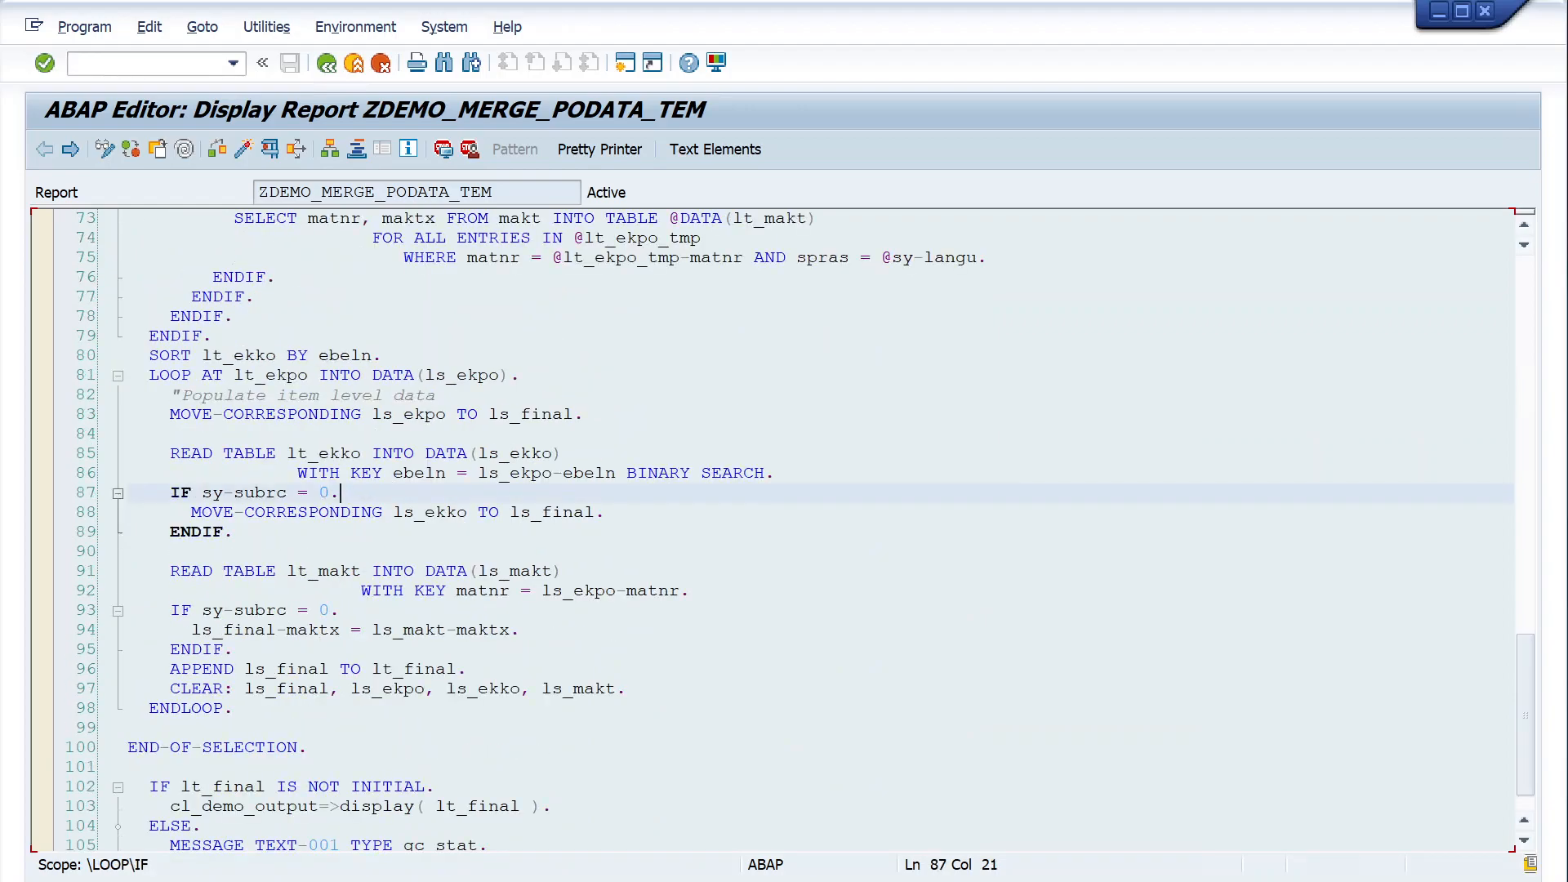
left_click_drag(563, 454, 128, 454)
left_click(606, 473)
left_click_drag(775, 473, 128, 454)
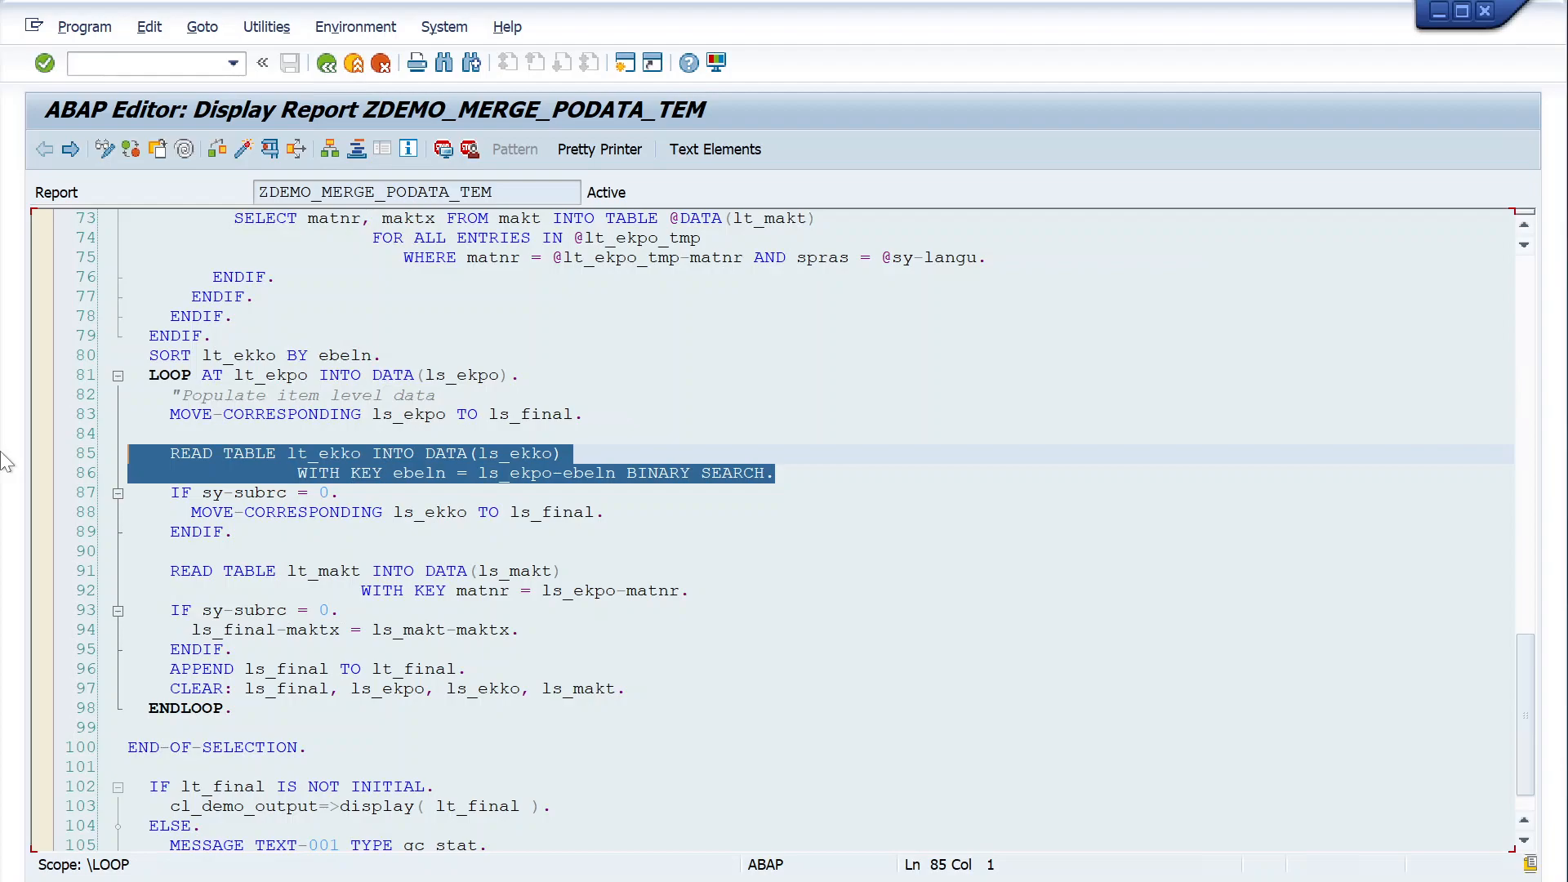
- Redisplay the report from the editor's initial screen and bring up its version list again
left_click(329, 68)
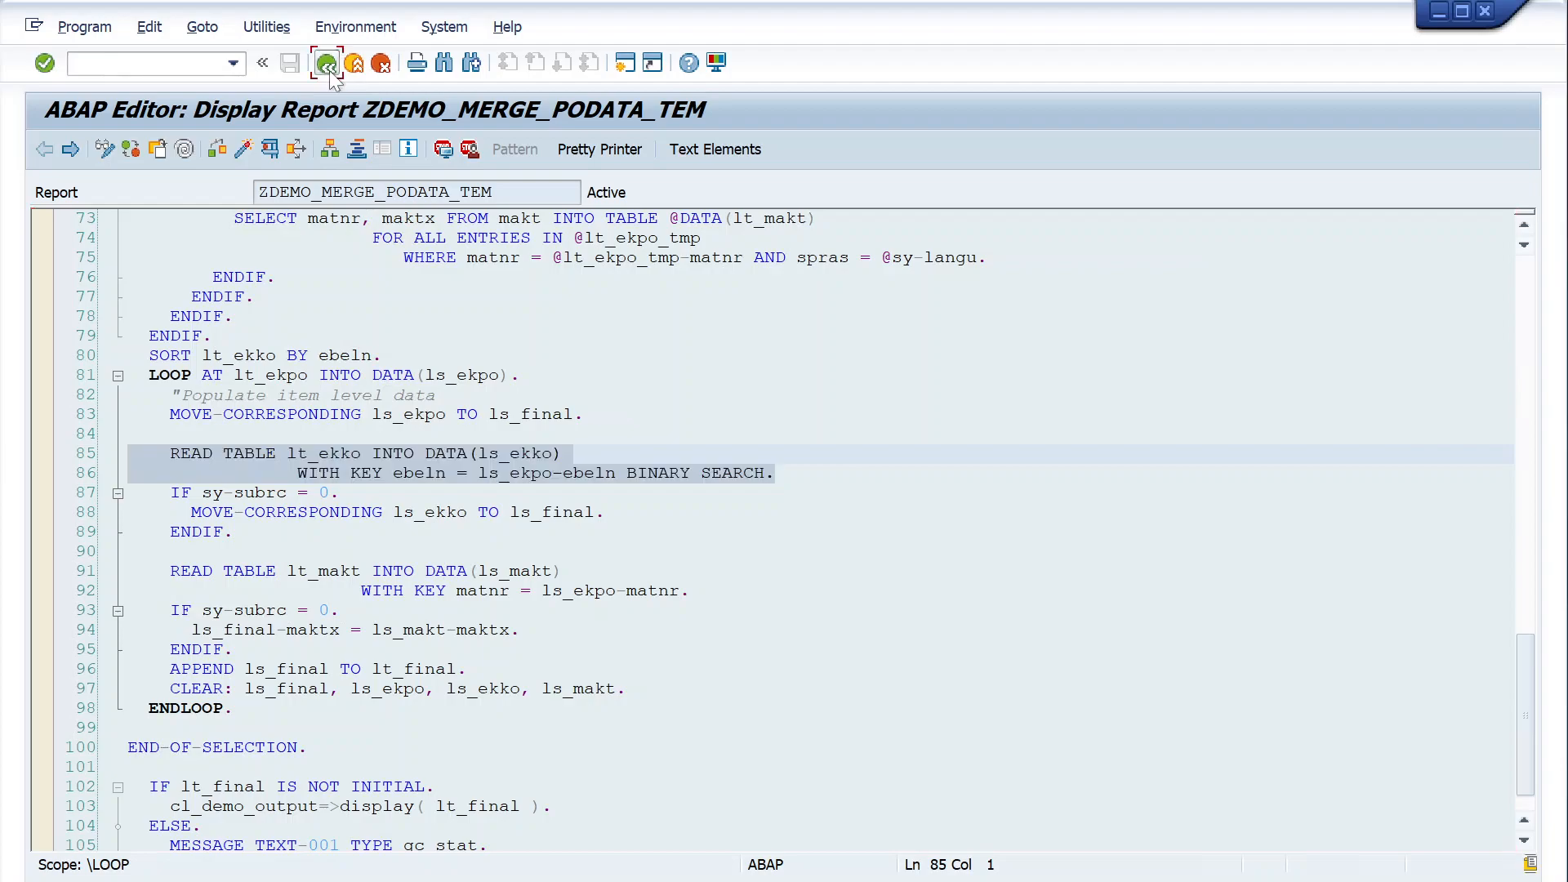
left_click(138, 500)
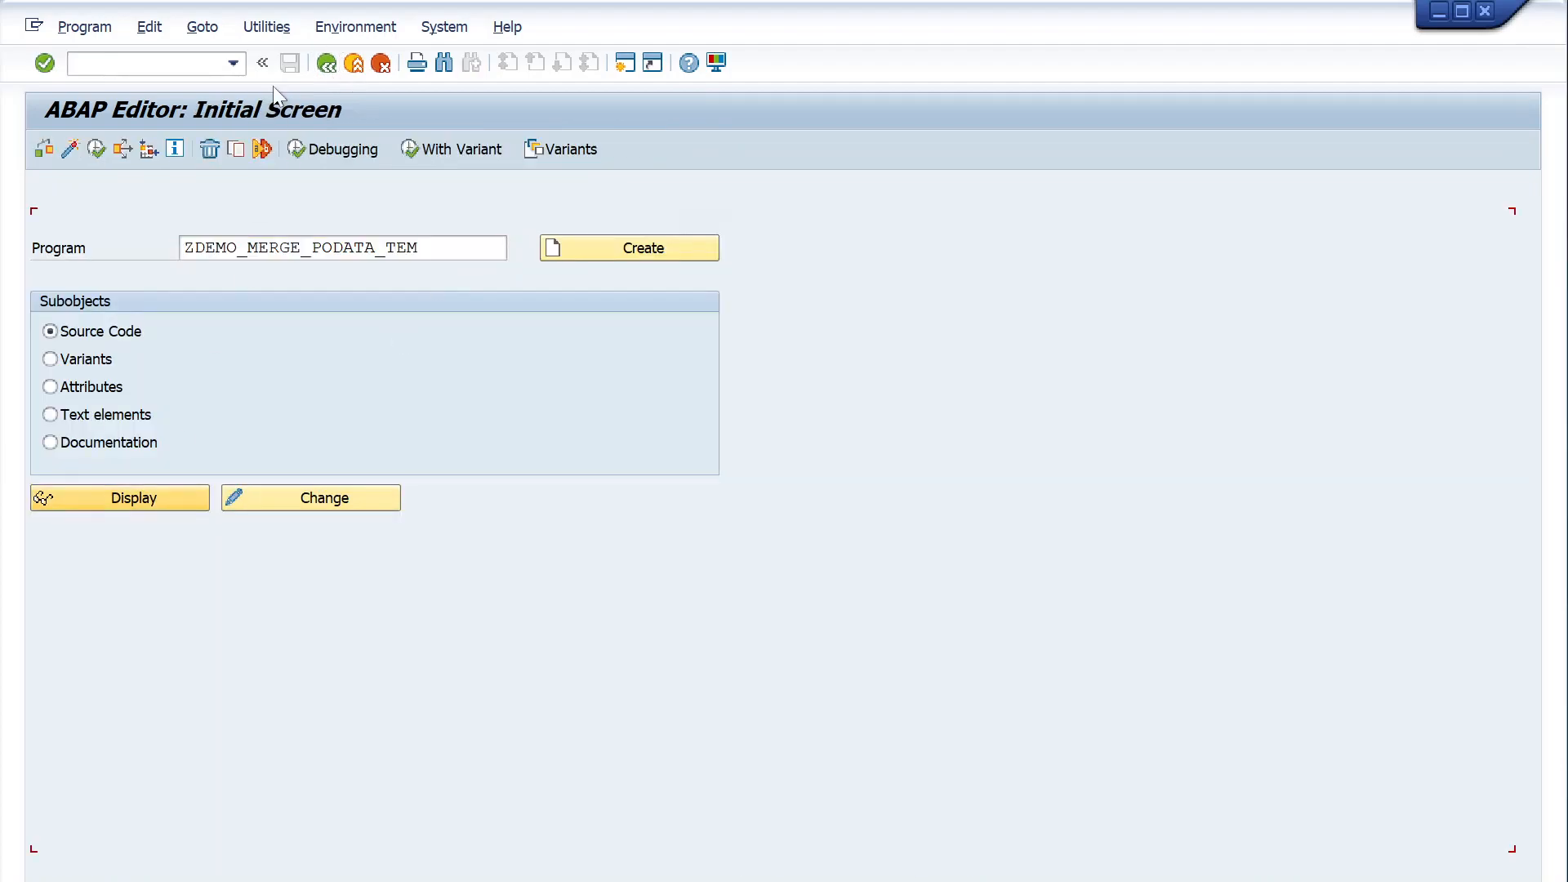
left_click(260, 33)
mouse_move(482, 327)
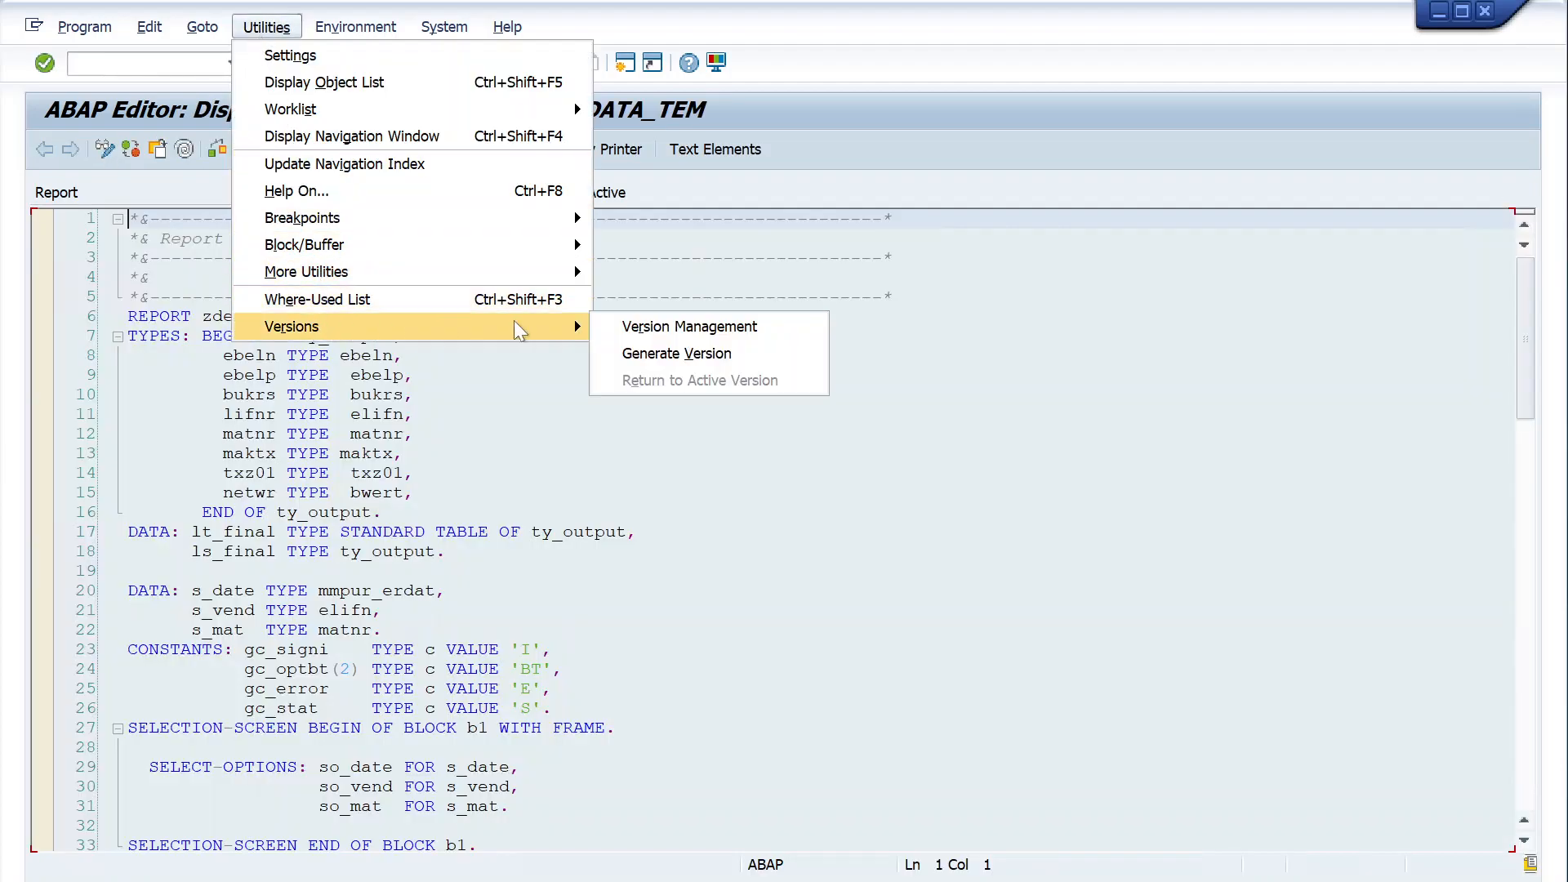
left_click(630, 331)
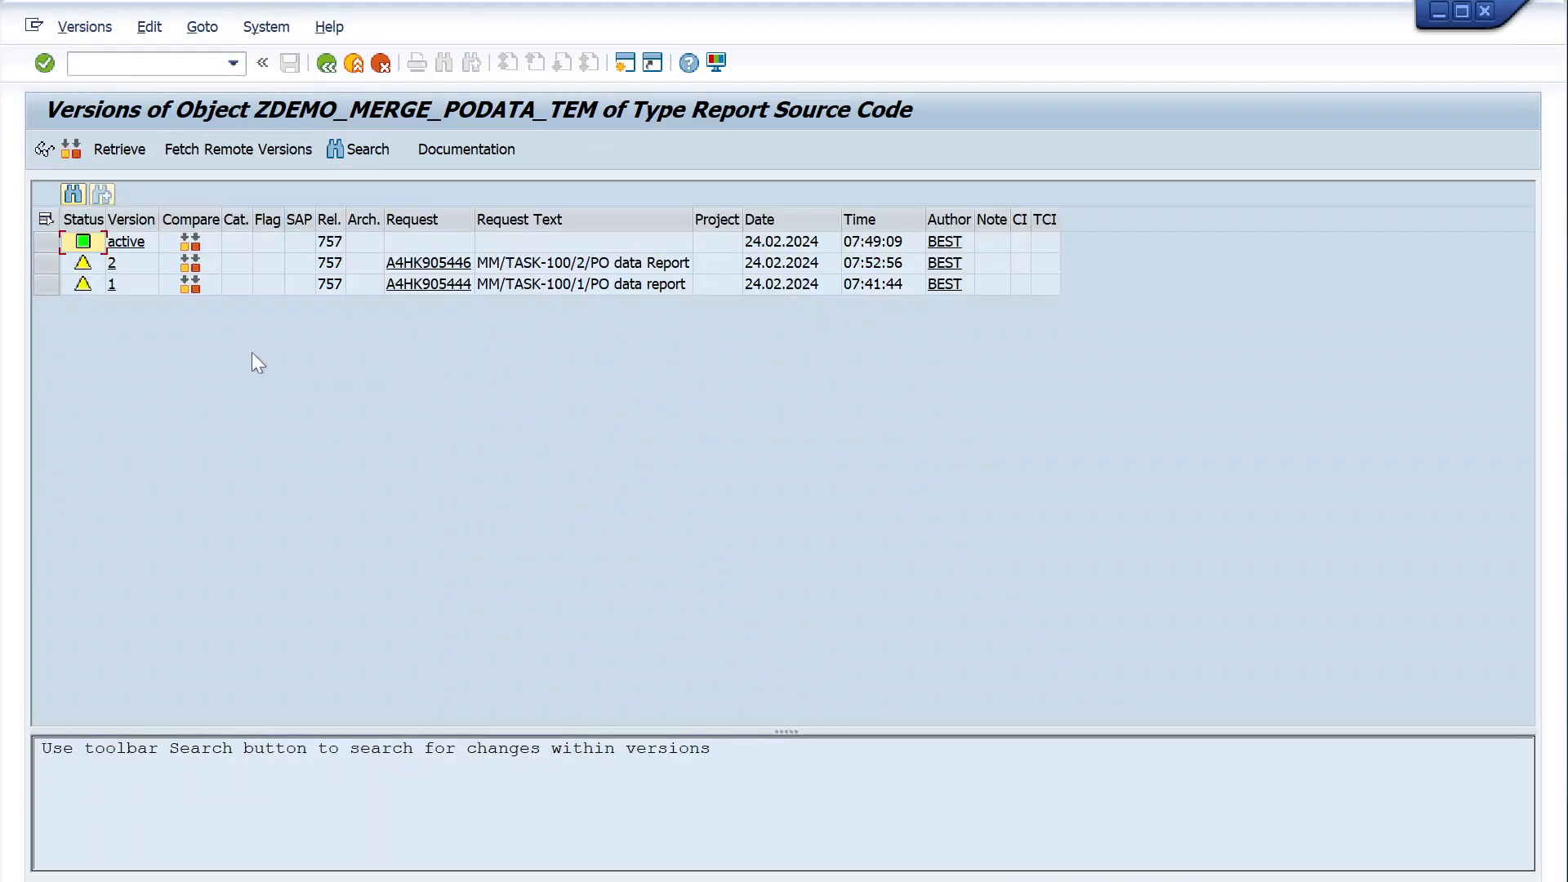
- Display the source of version 1, examine its PO header selection and lt_ekko read, and return to the version list
left_click(48, 263)
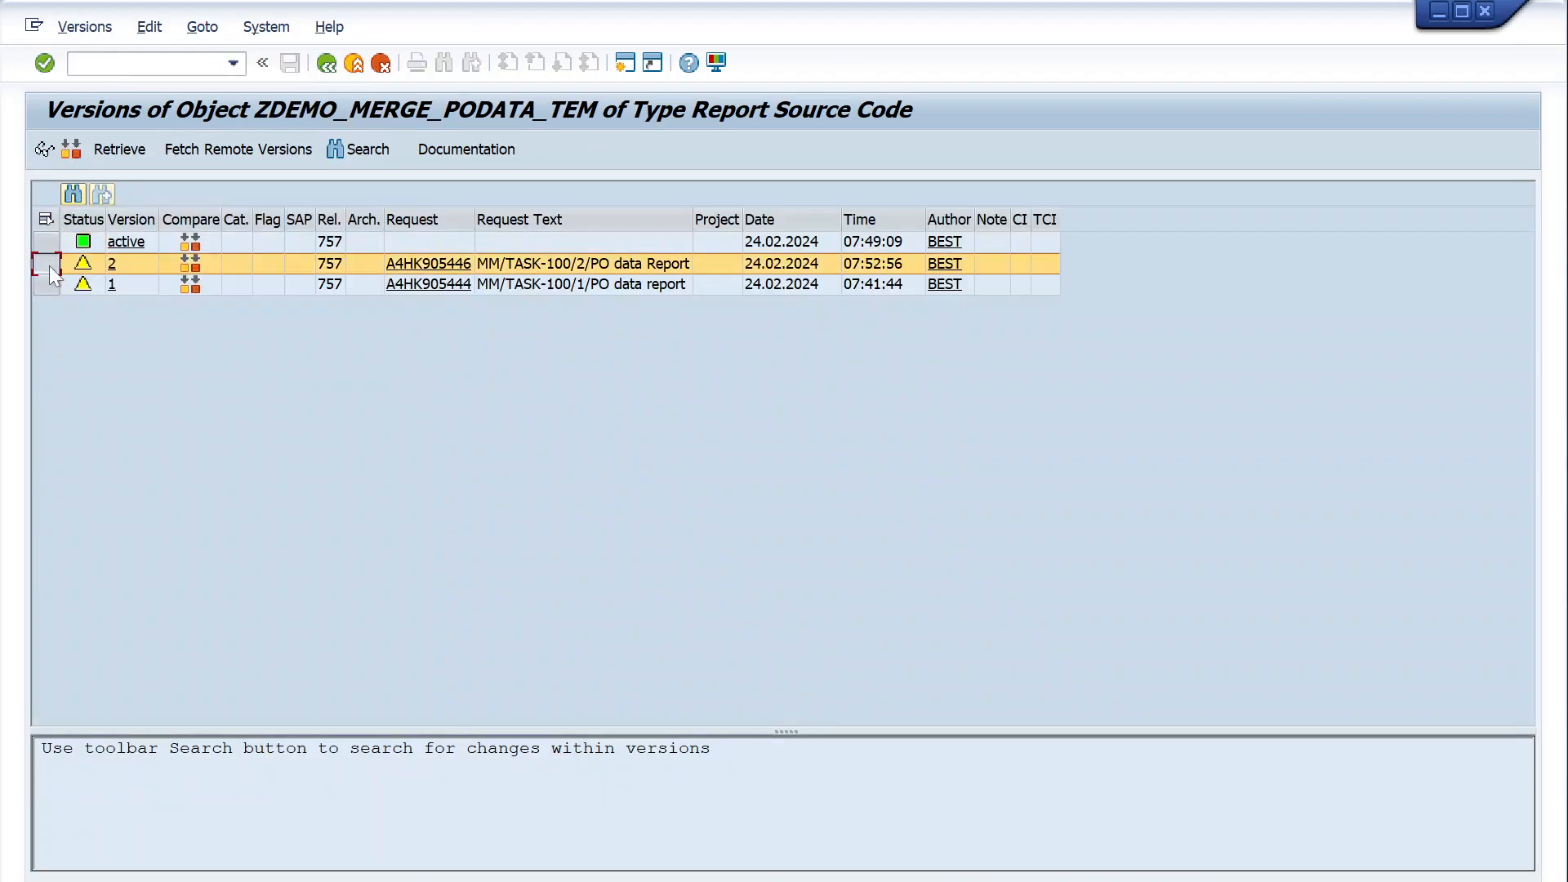
left_click(46, 285)
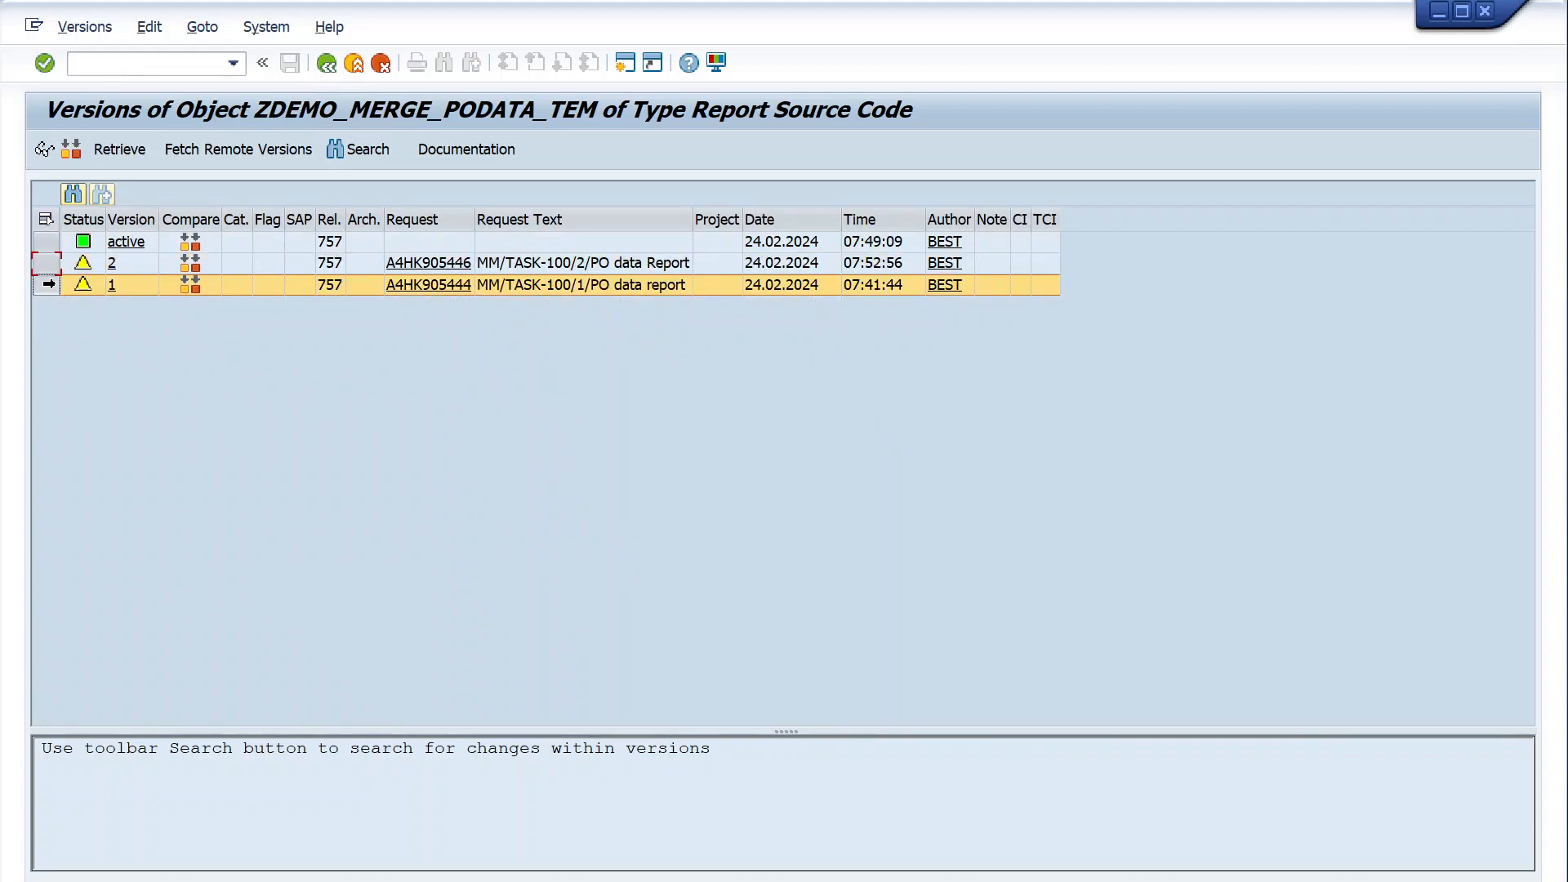
left_click(44, 150)
scroll(776, 515, "down", 12)
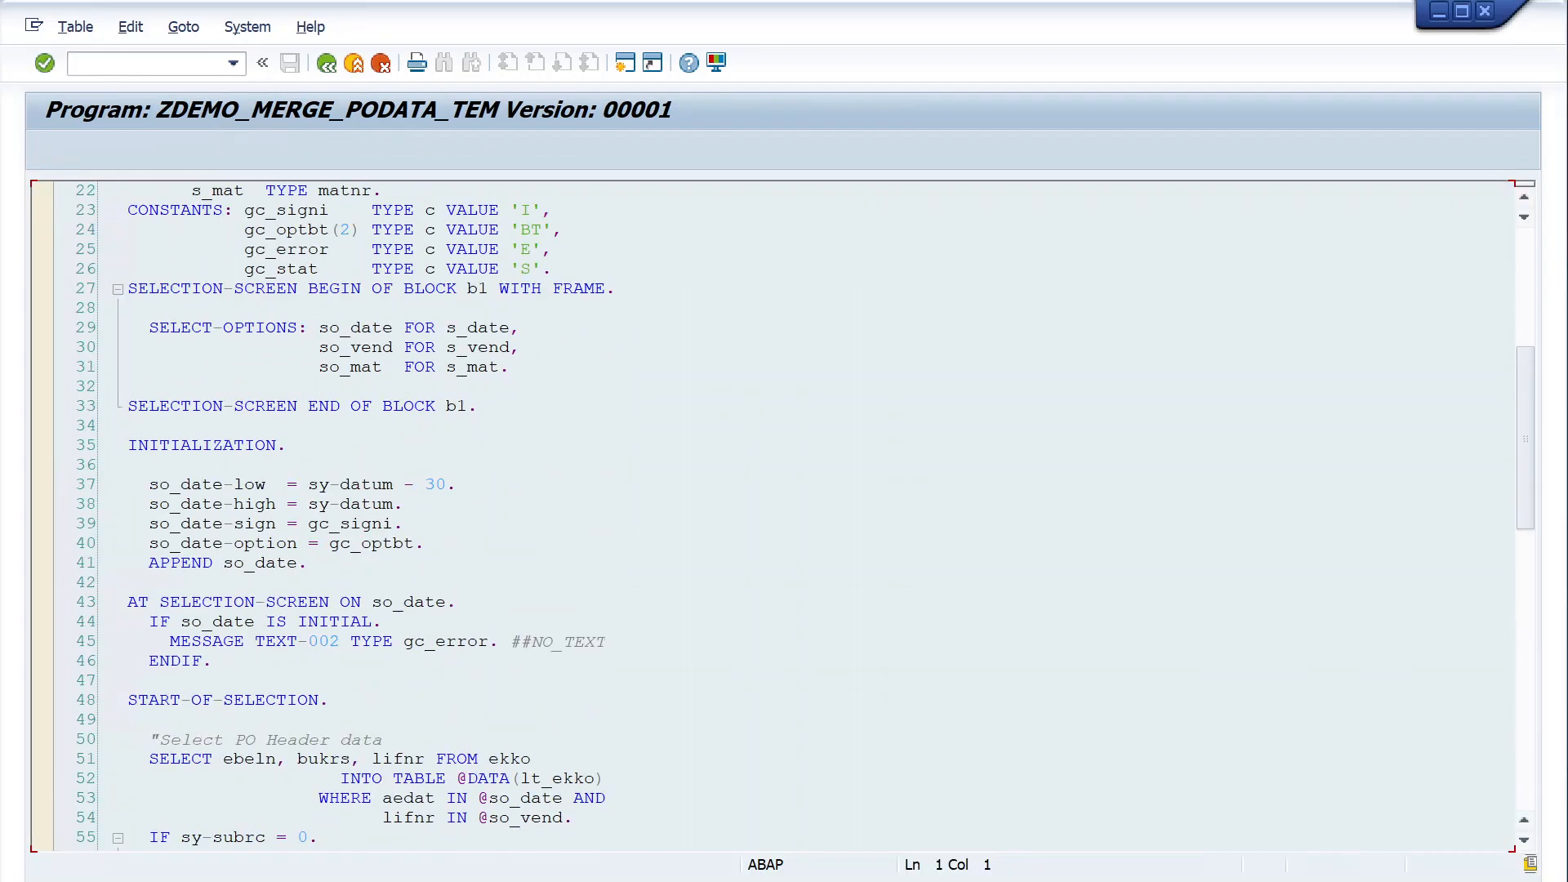
scroll(776, 515, "down", 6)
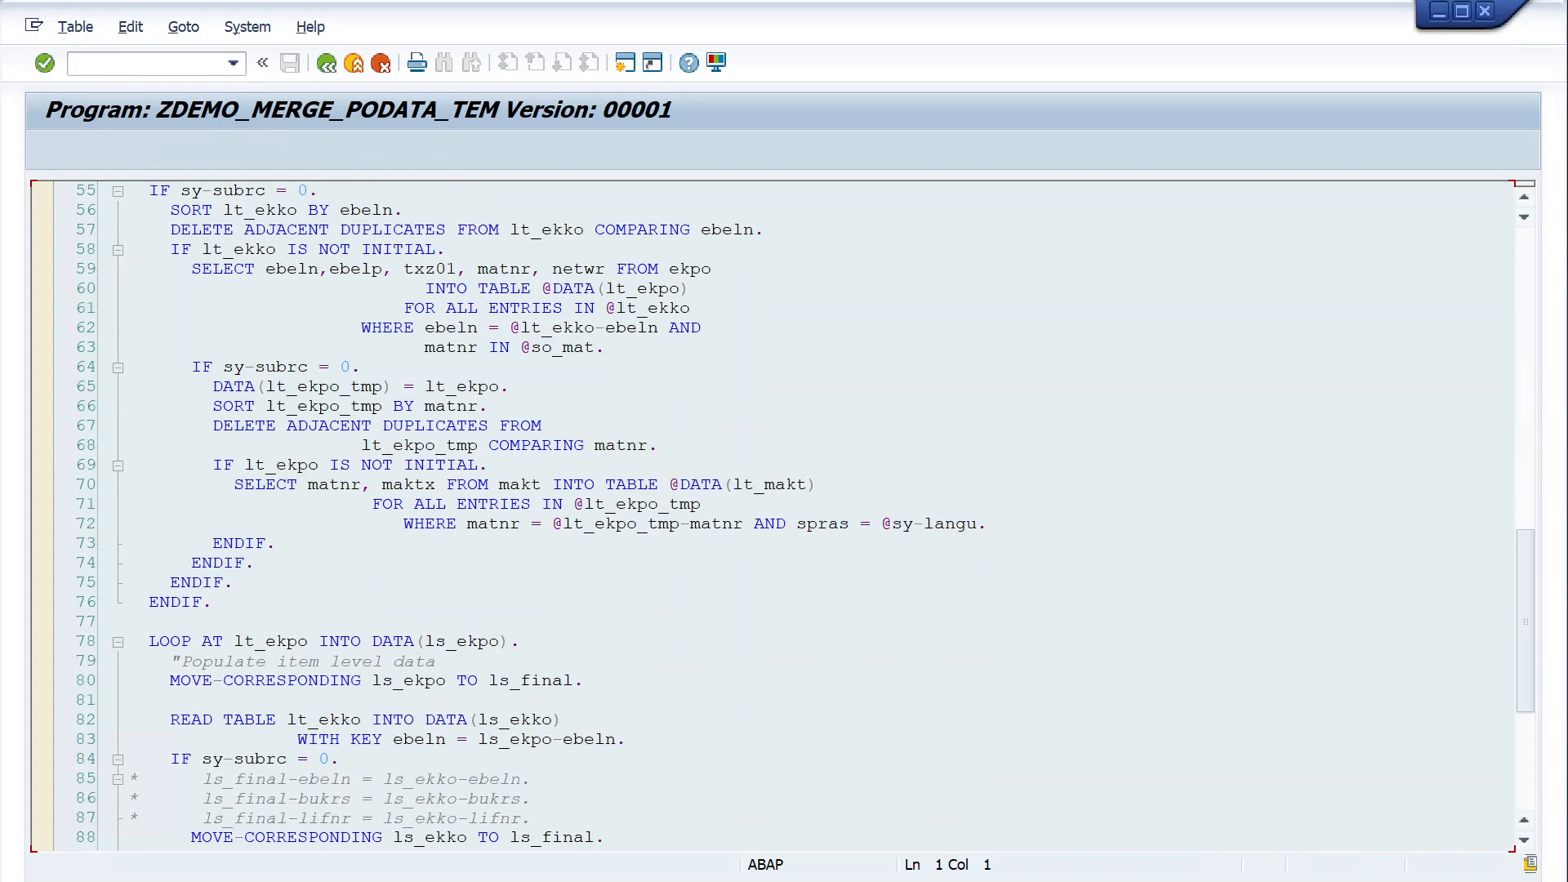
scroll(181, 387, "up", 5)
left_click_drag(139, 386, 573, 465)
scroll(574, 465, "down", 8)
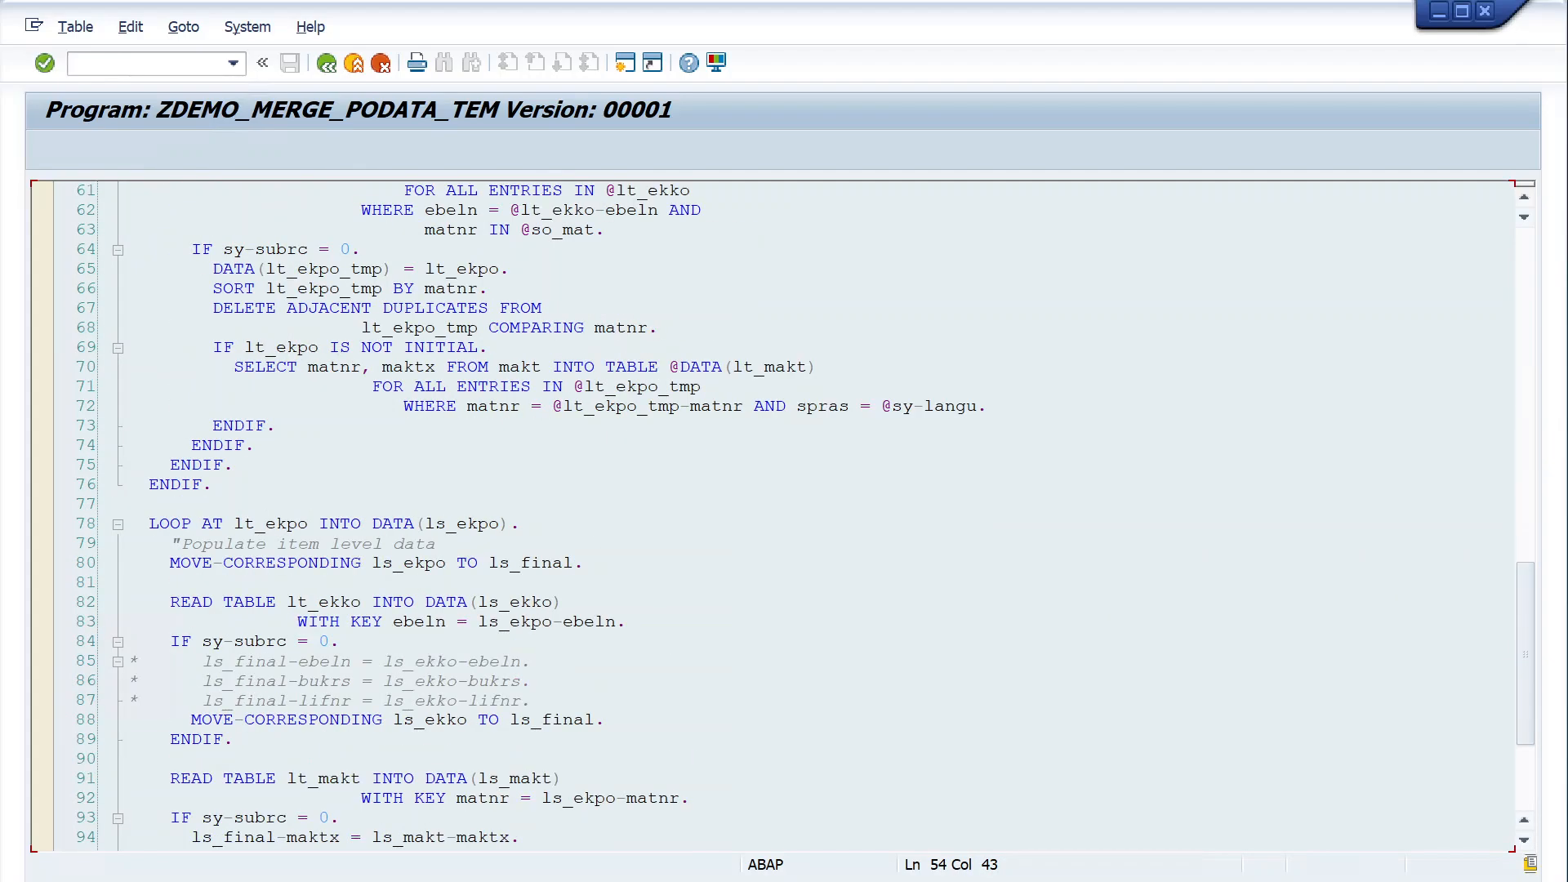
scroll(776, 514, "down", 1)
left_click_drag(130, 484, 339, 524)
scroll(339, 523, "down", 10)
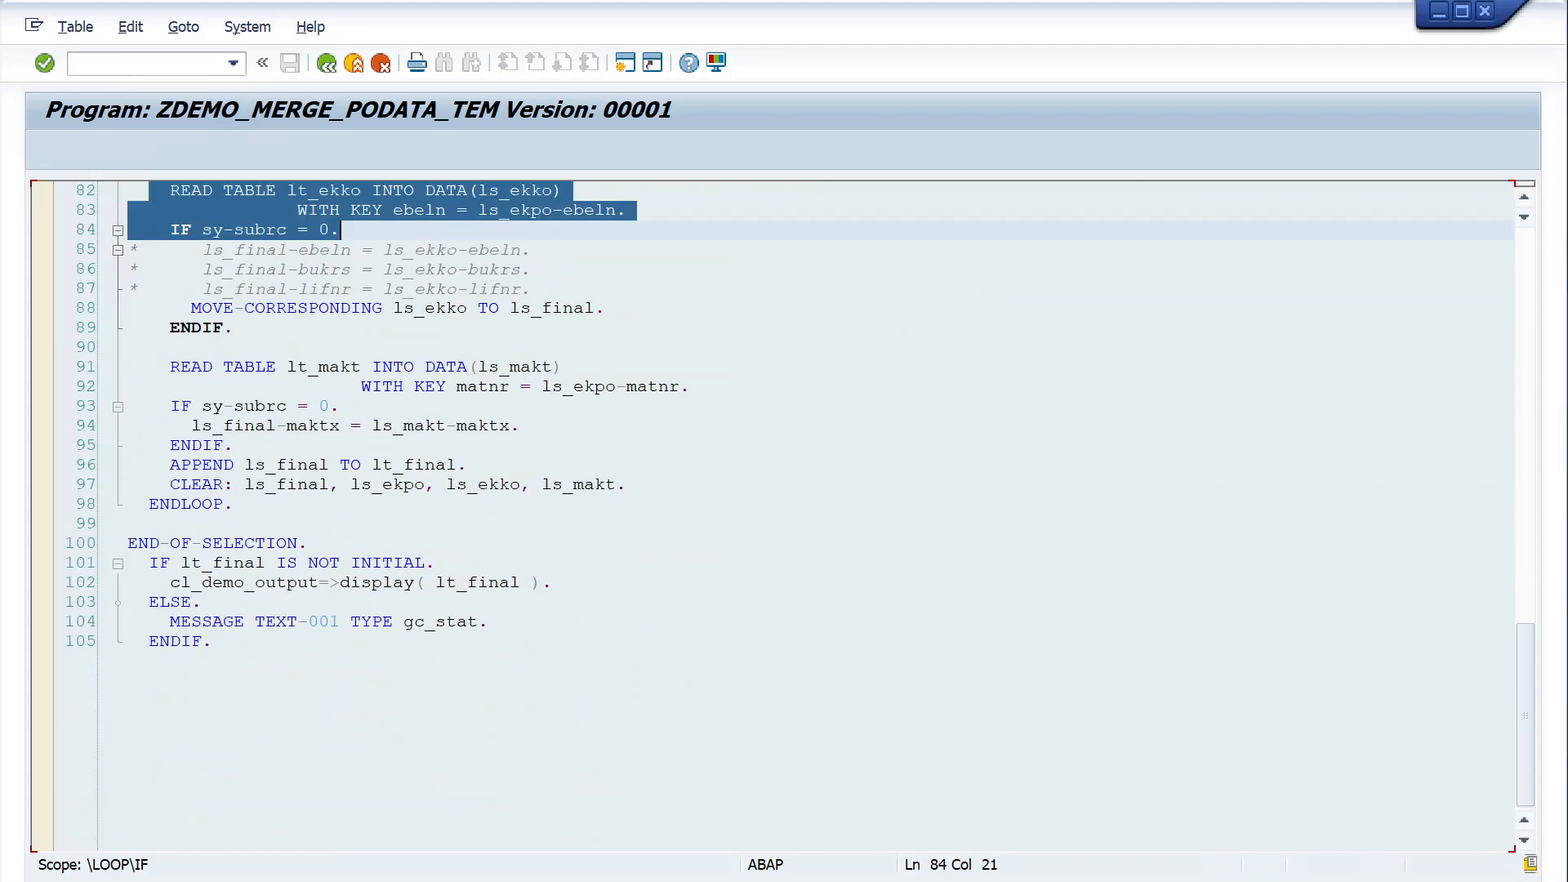
left_click(327, 64)
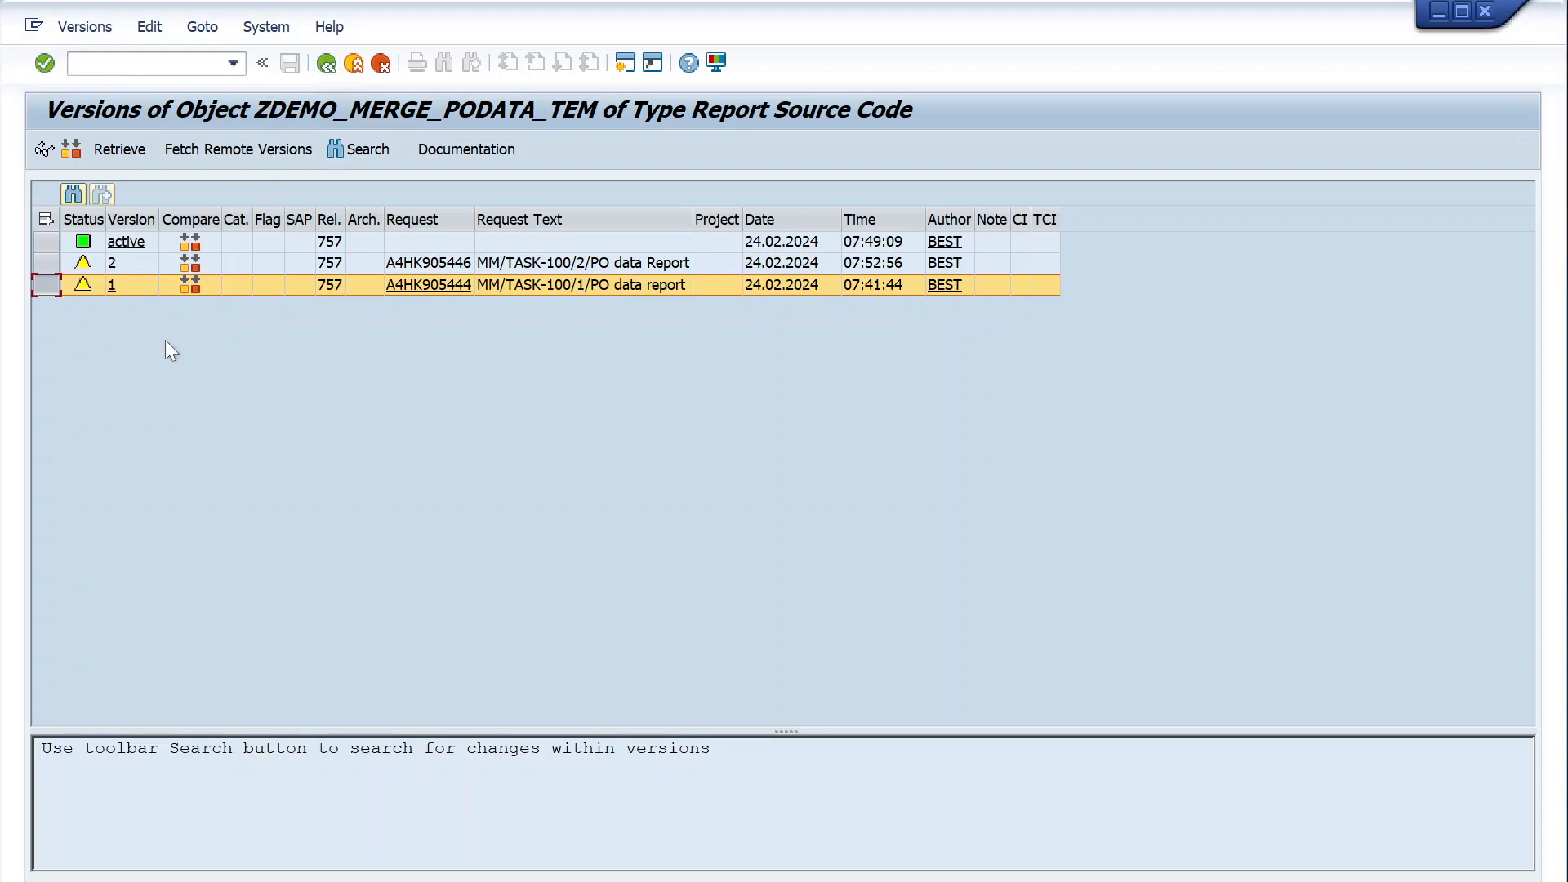
- Select versions 2 and 1 together and compare their source code side by side
left_click(46, 262)
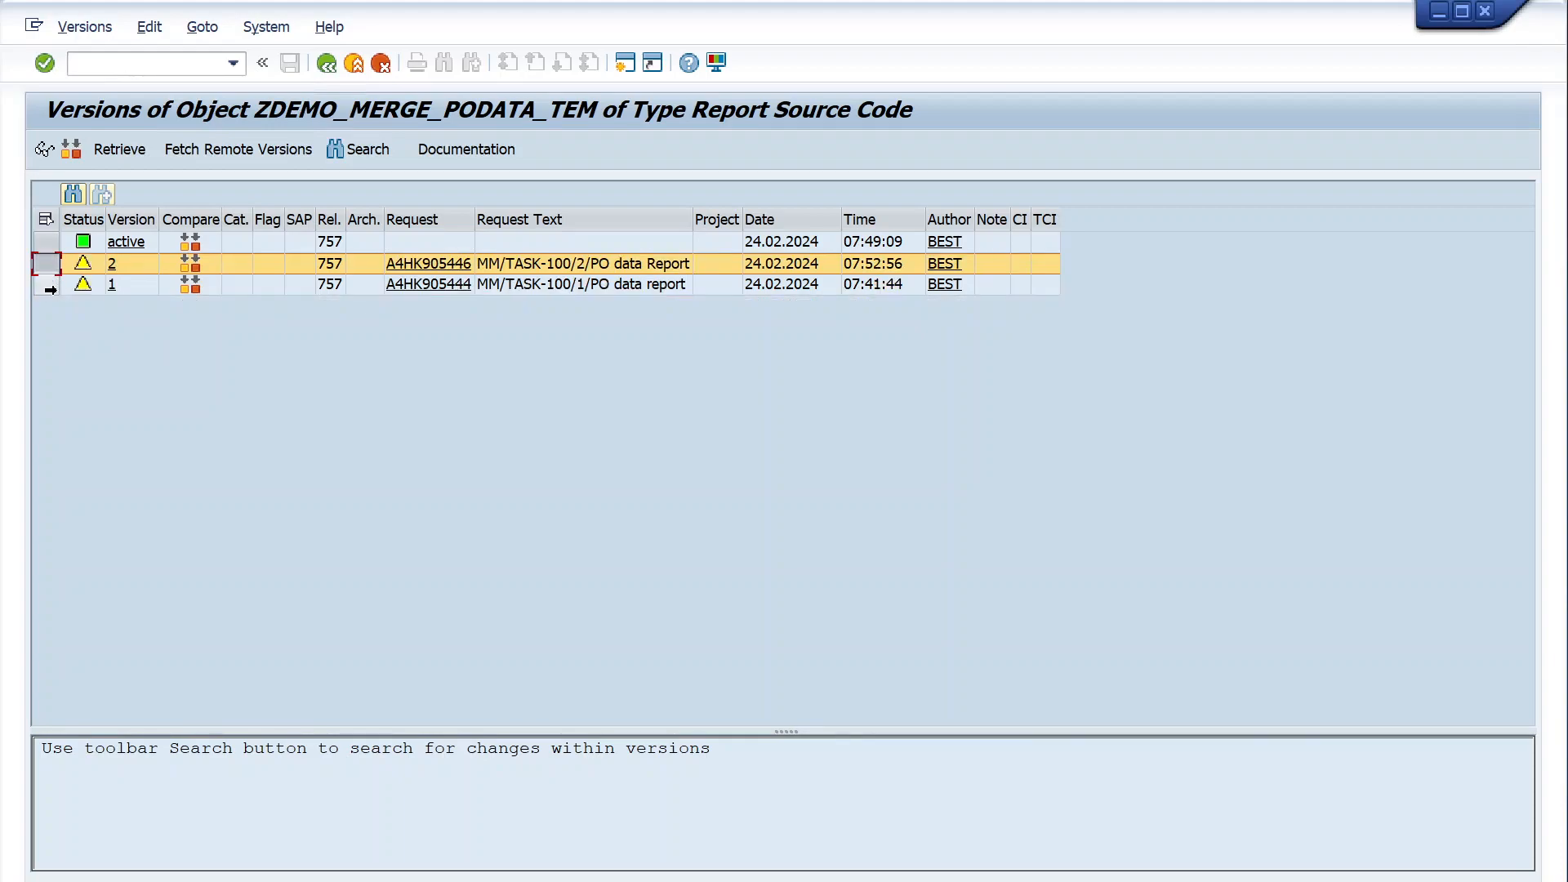
left_click(46, 284, "ctrl")
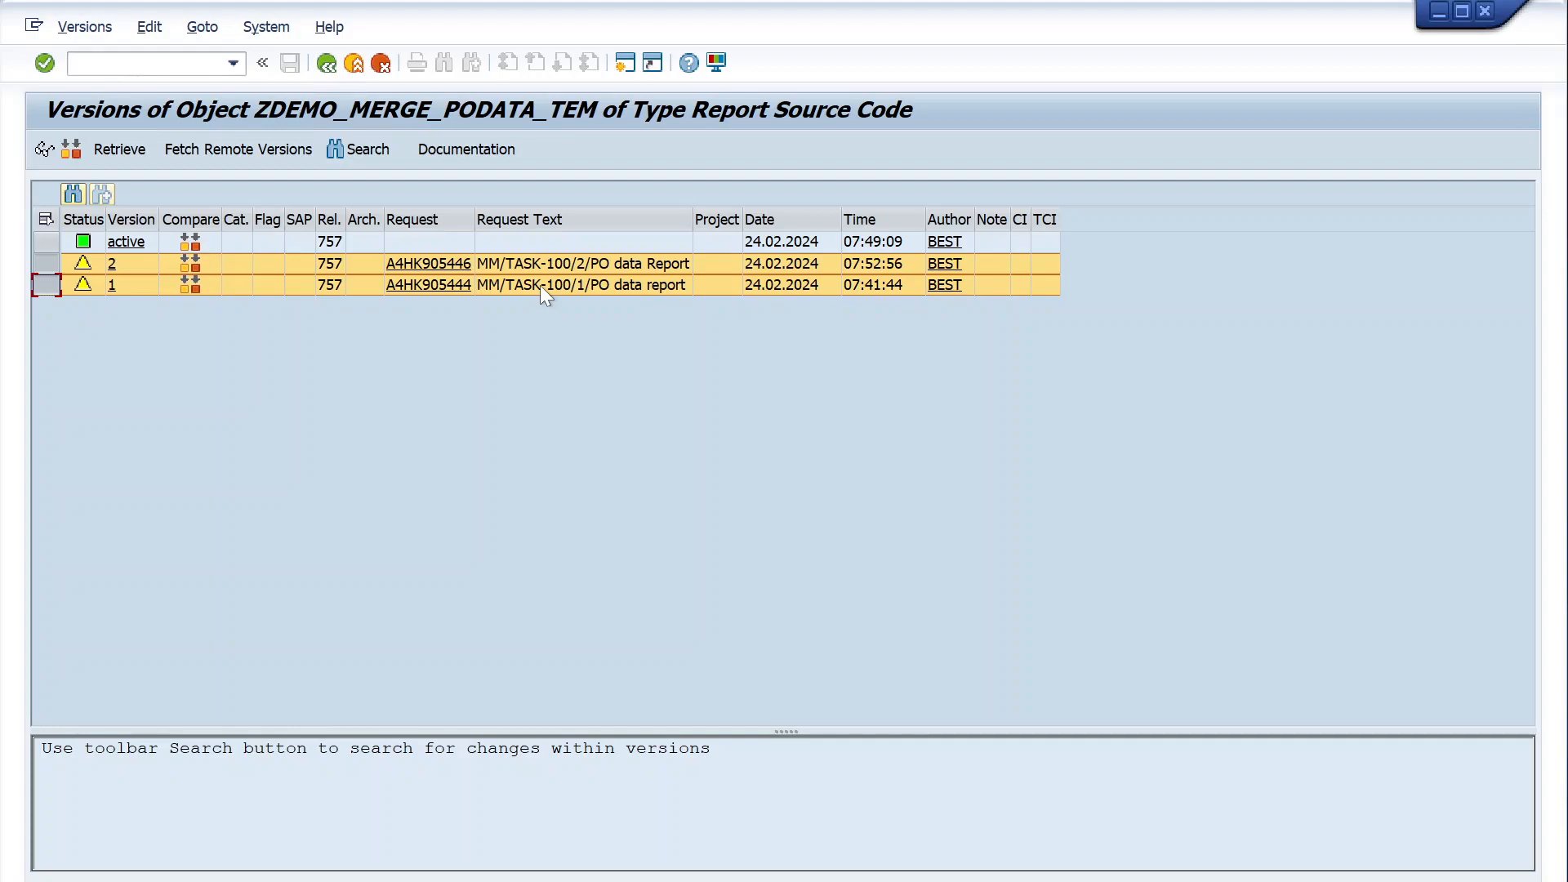
left_click(71, 149)
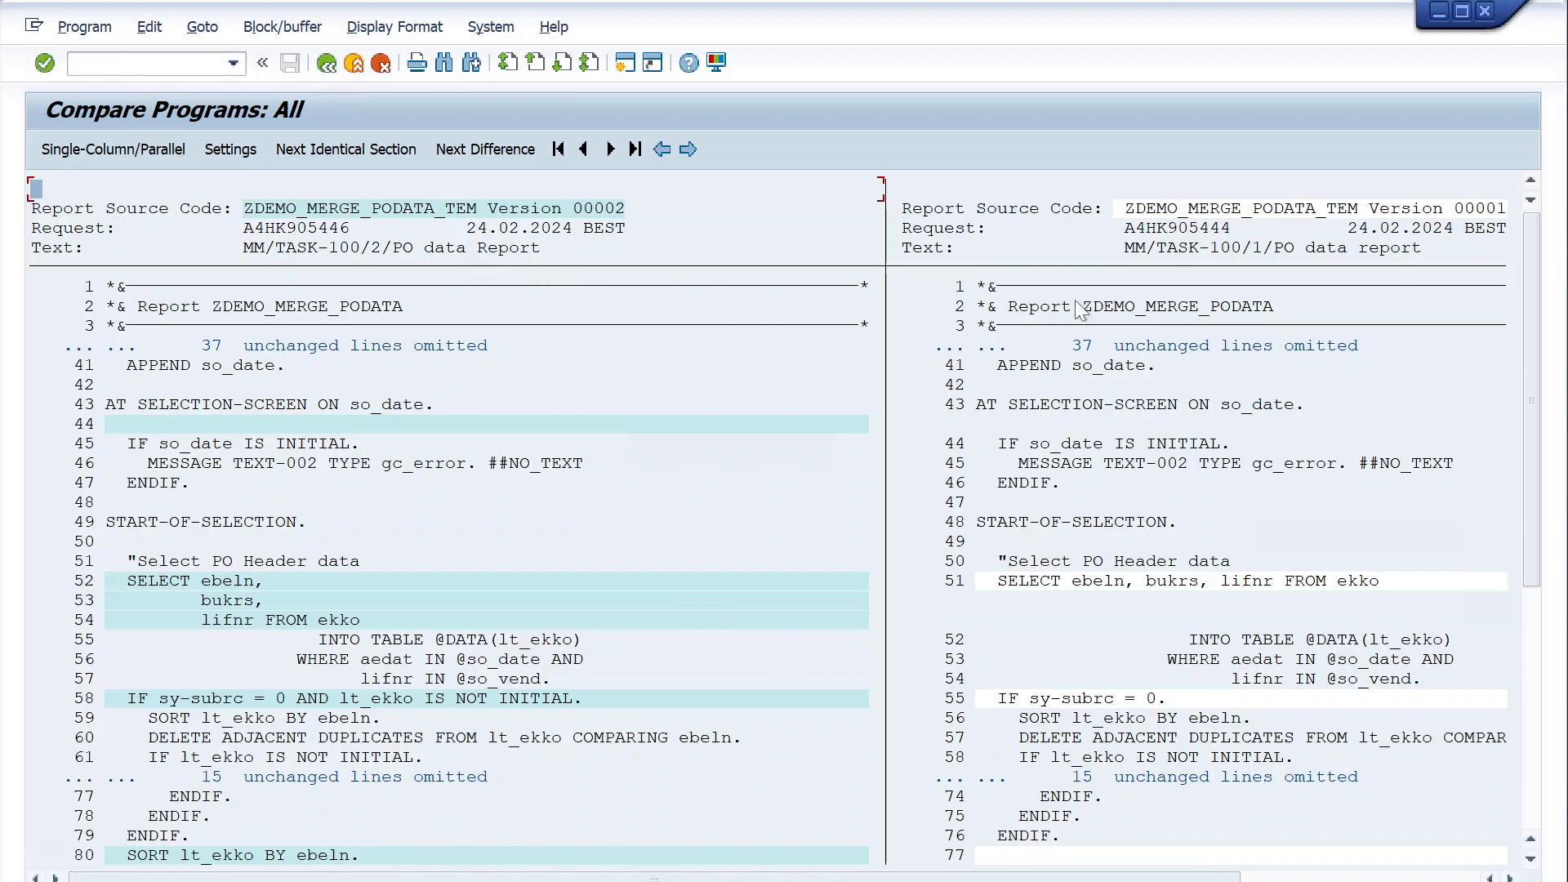
- Compare the added blank line 44 and the reformatted PO header SELECT on ekko between versions 2 and 1
scroll(386, 506, "down", 2)
scroll(386, 507, "up", 2)
left_click(344, 424)
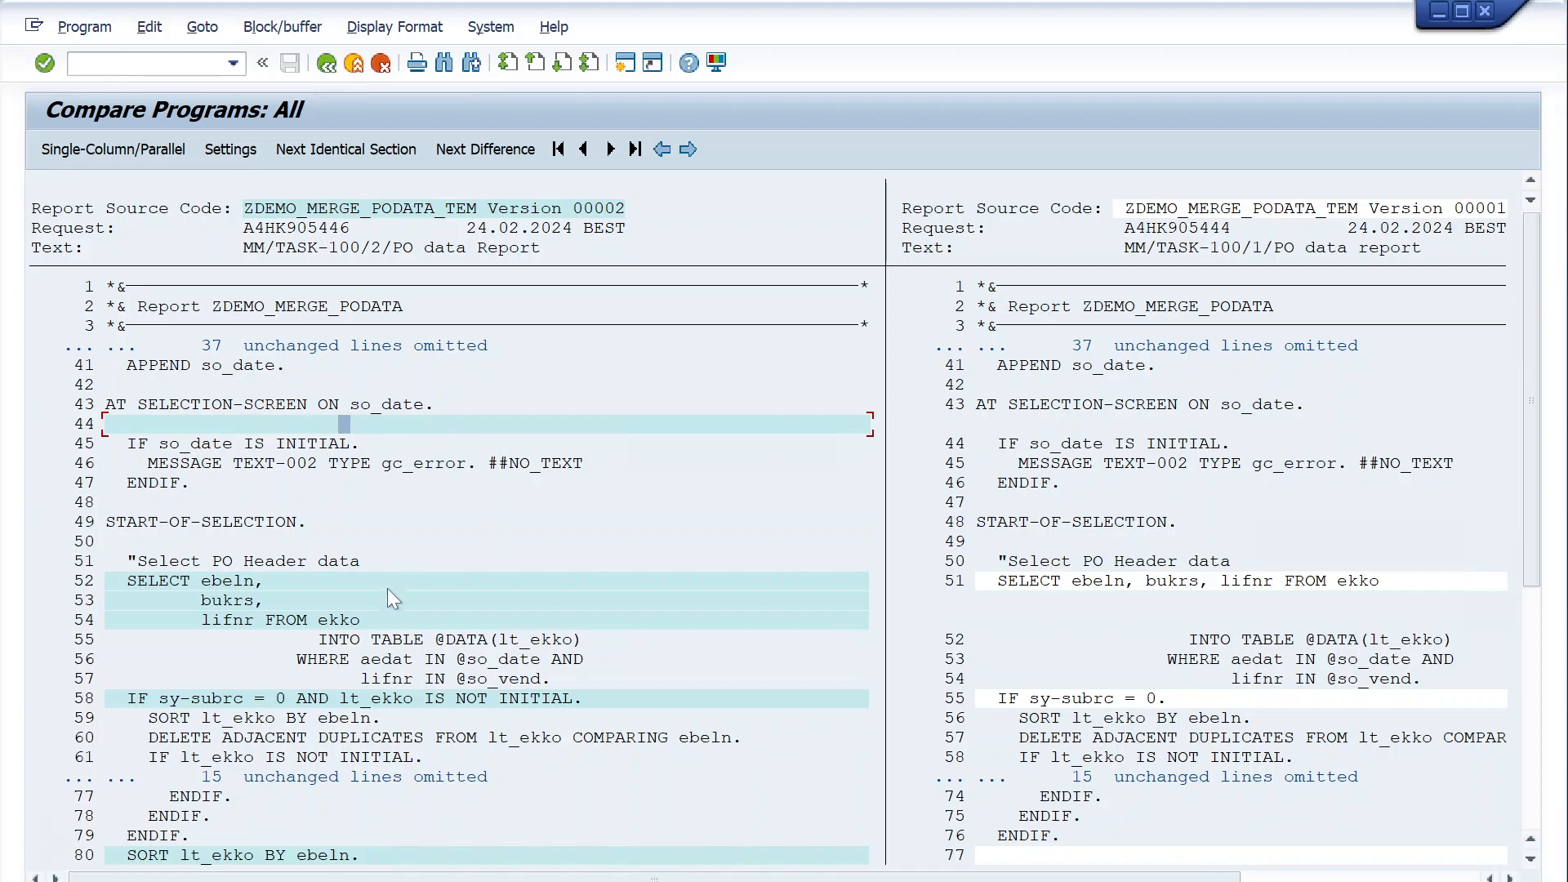
scroll(395, 605, "down", 2)
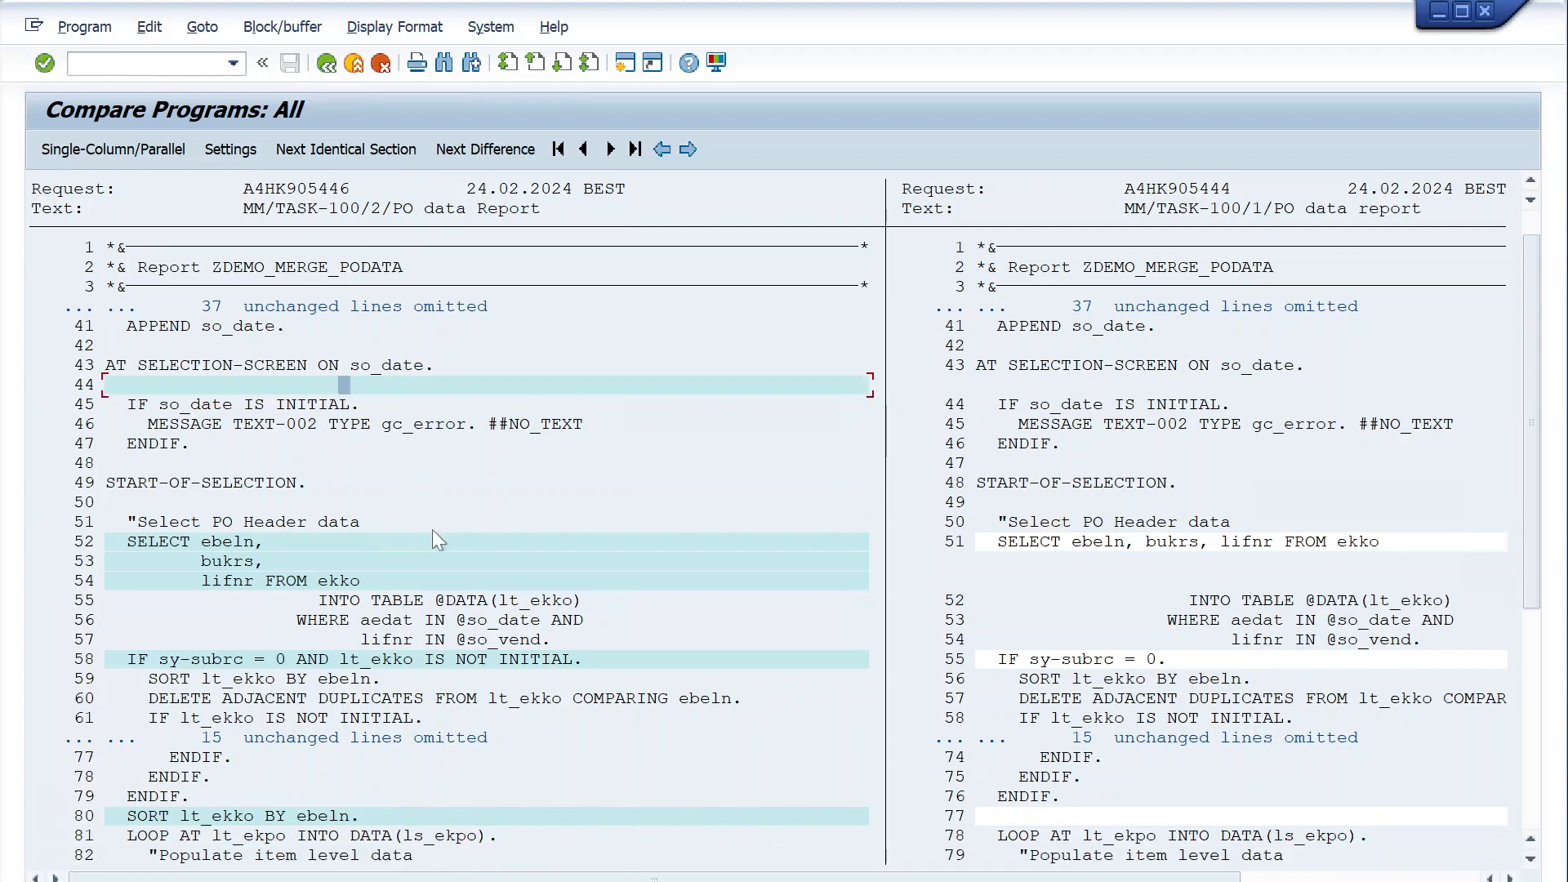
scroll(327, 542, "down", 1)
left_click(257, 531)
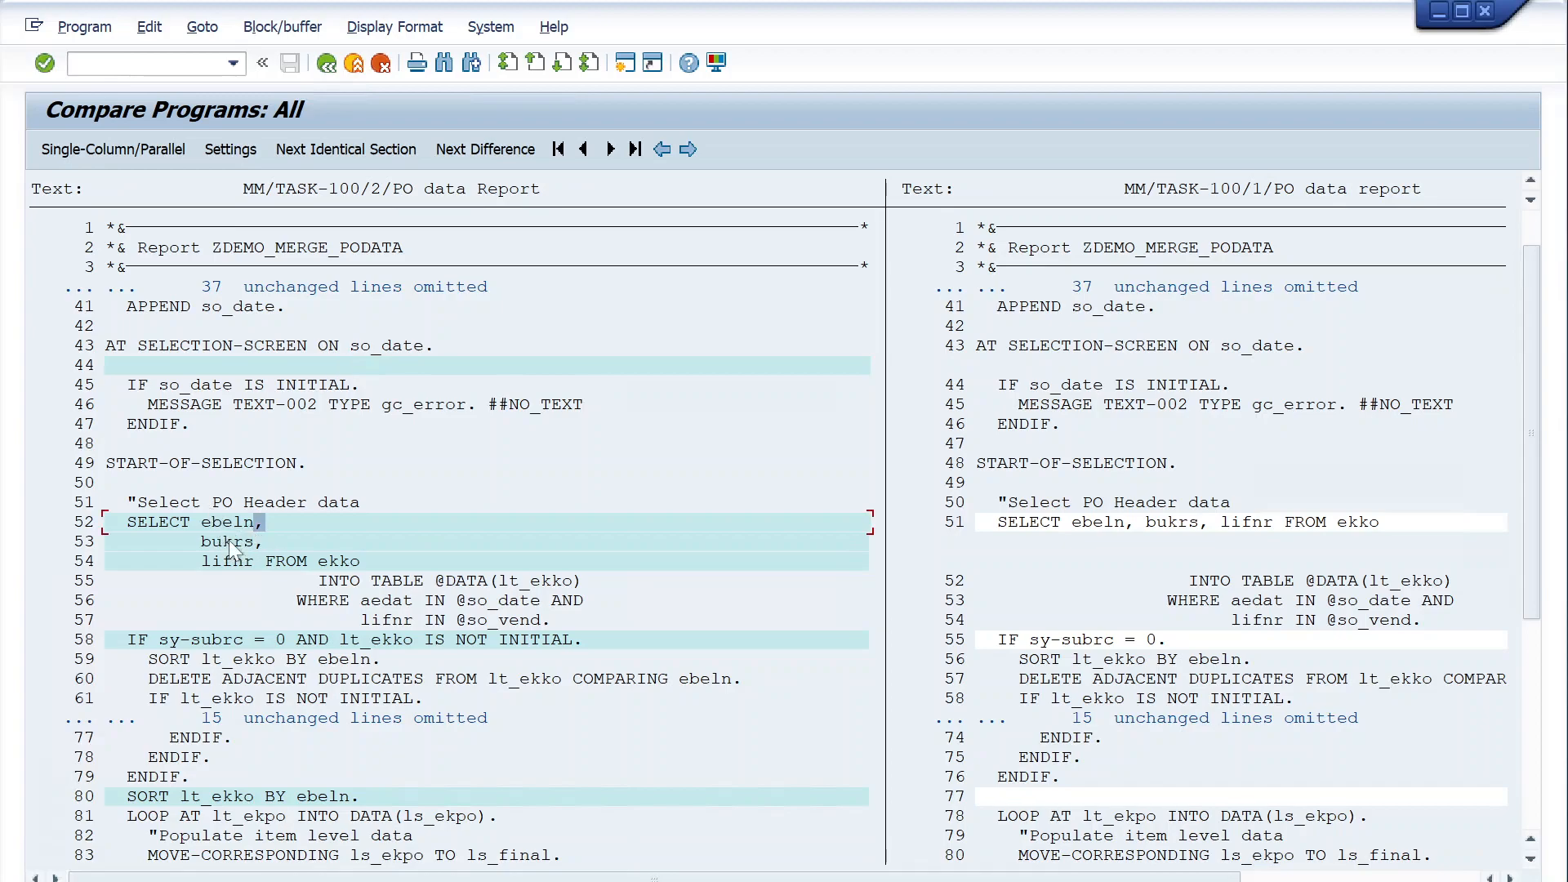
left_click(1181, 524)
left_click(1087, 523)
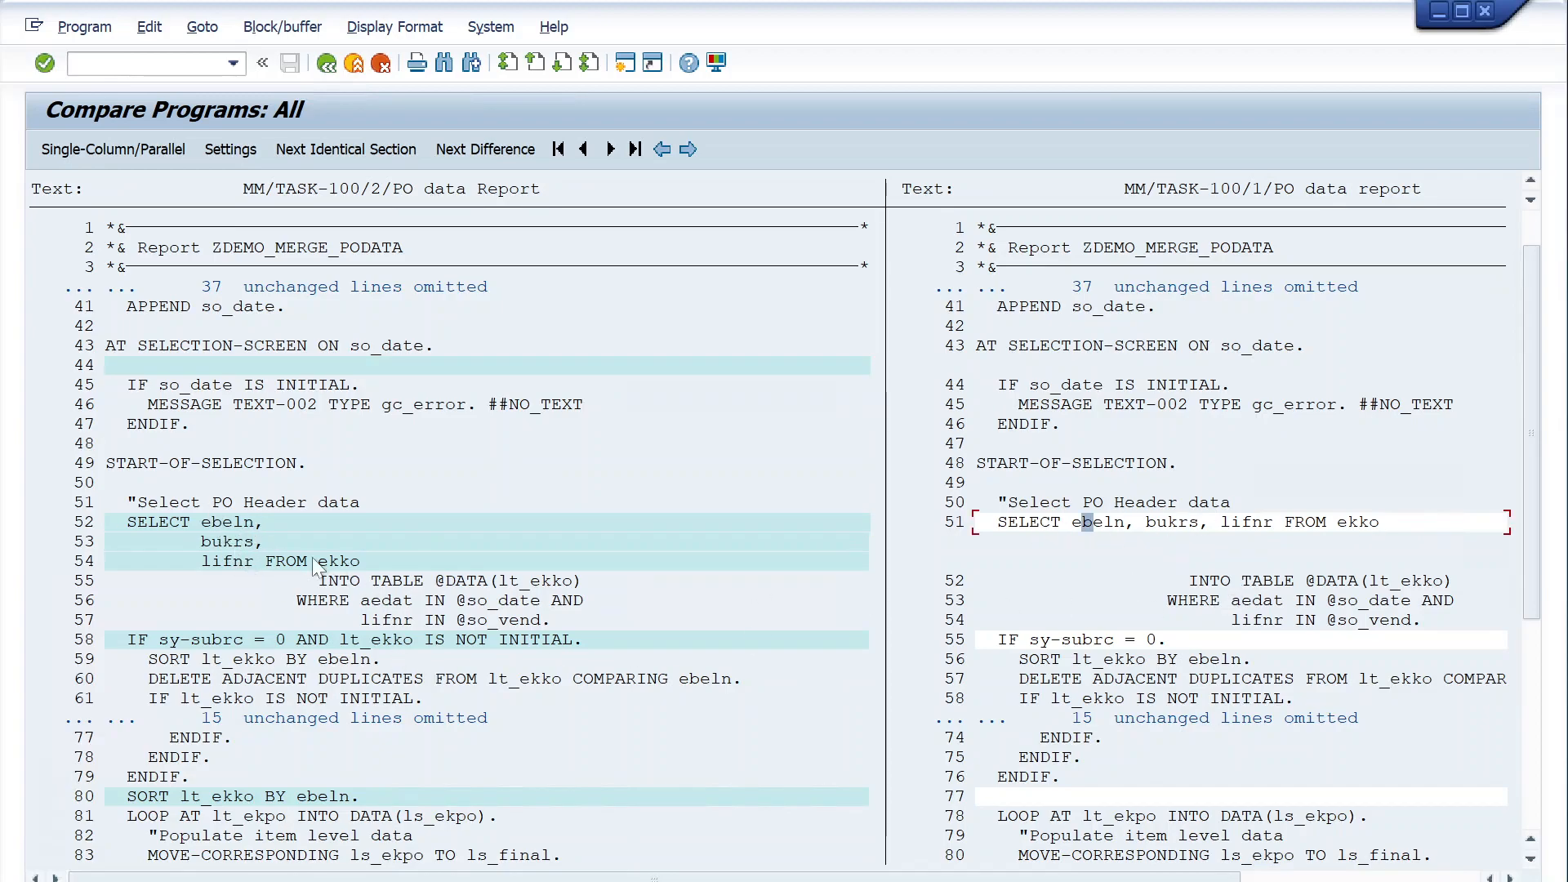
left_click(238, 523)
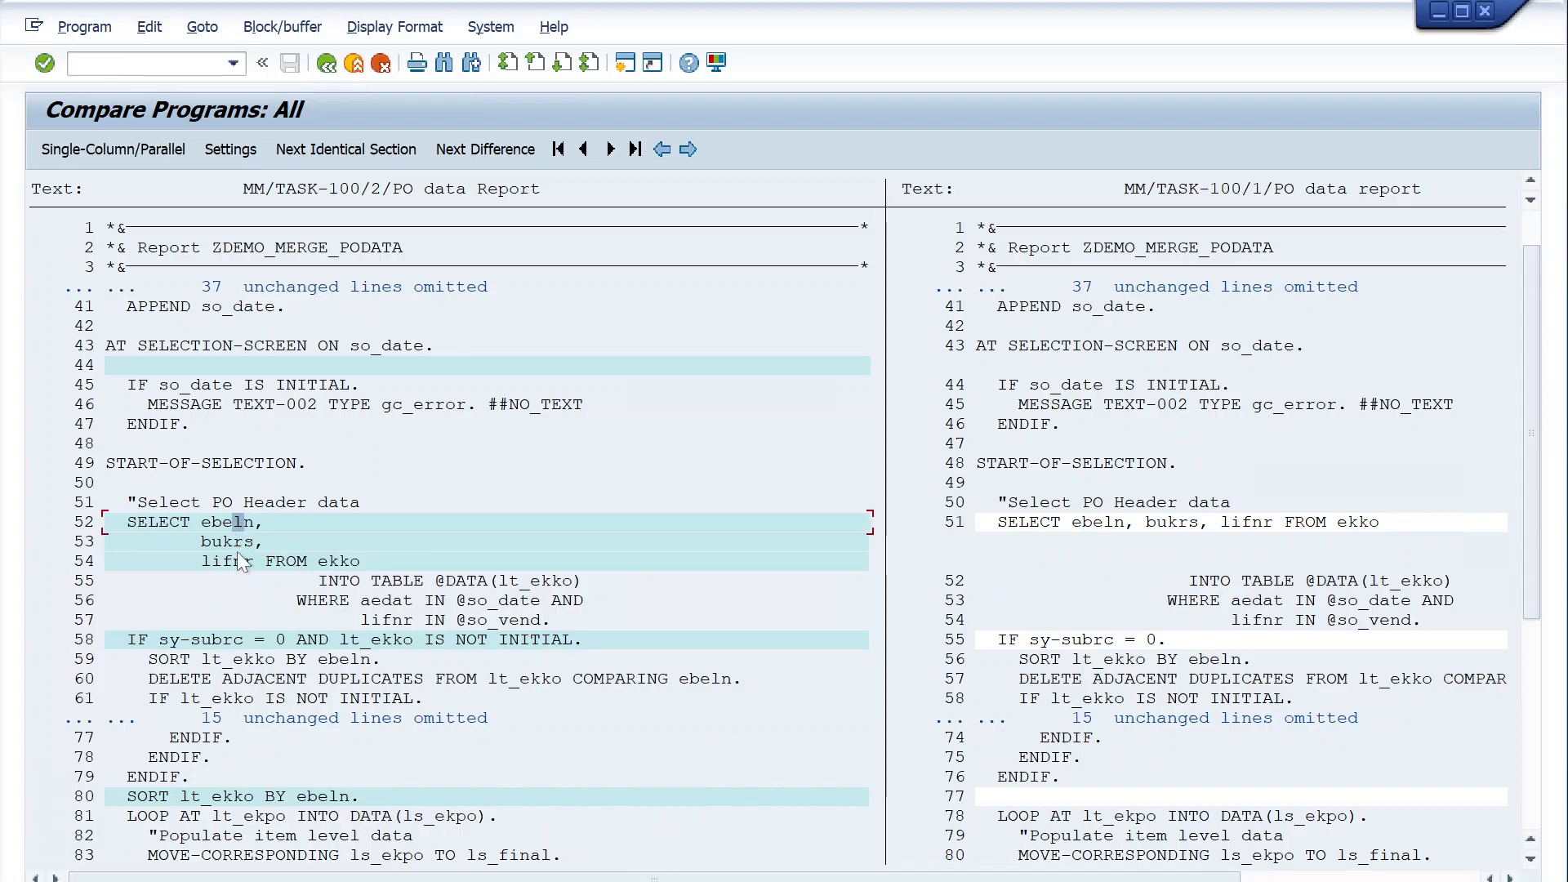
- Compare the IF sy-subrc condition after the PO header selection in both versions
scroll(270, 610, "down", 1)
left_click(1180, 606)
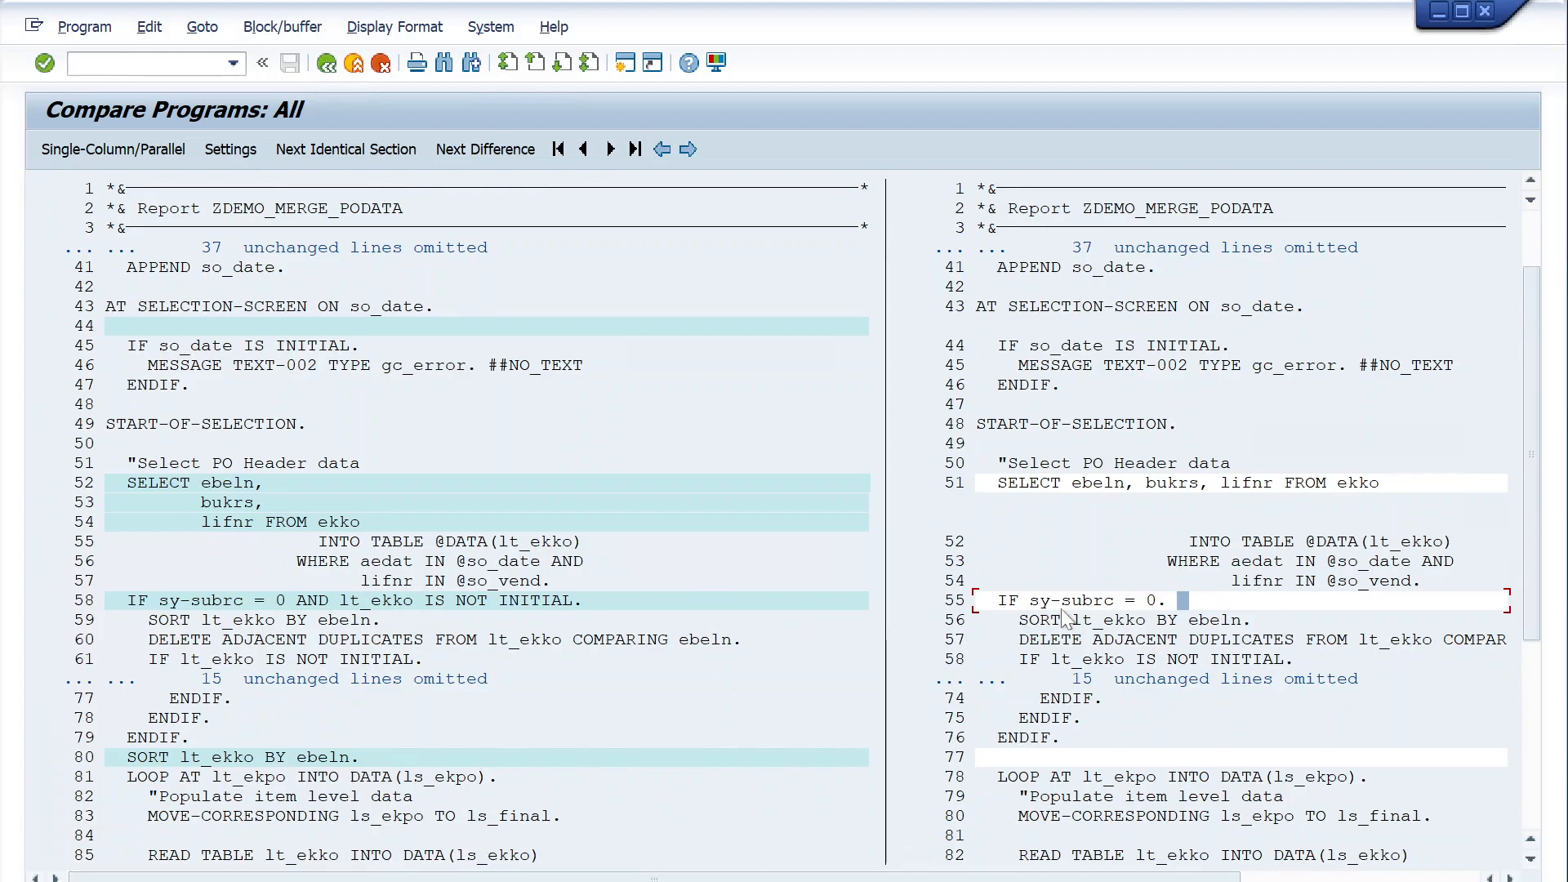
left_click(1163, 606)
left_click(546, 601)
left_click(618, 602)
- Examine the remaining differences from SORT lt_ekko and READ TABLE through END-OF-SELECTION, and return to the comparison's beginning
scroll(702, 605, "down", 1)
scroll(701, 605, "down", 3)
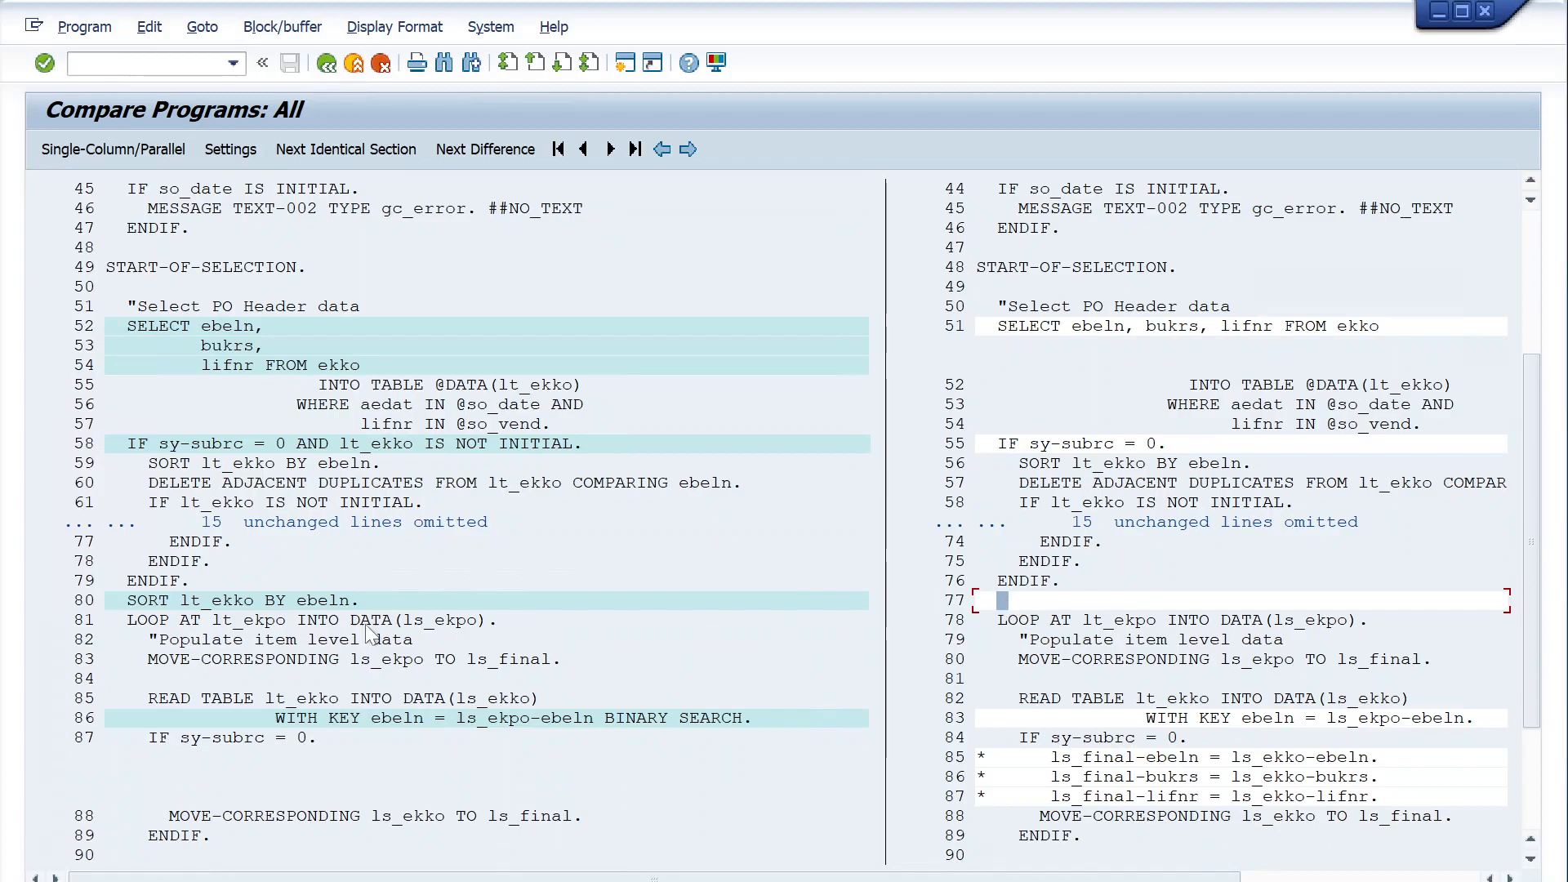
left_click(175, 602)
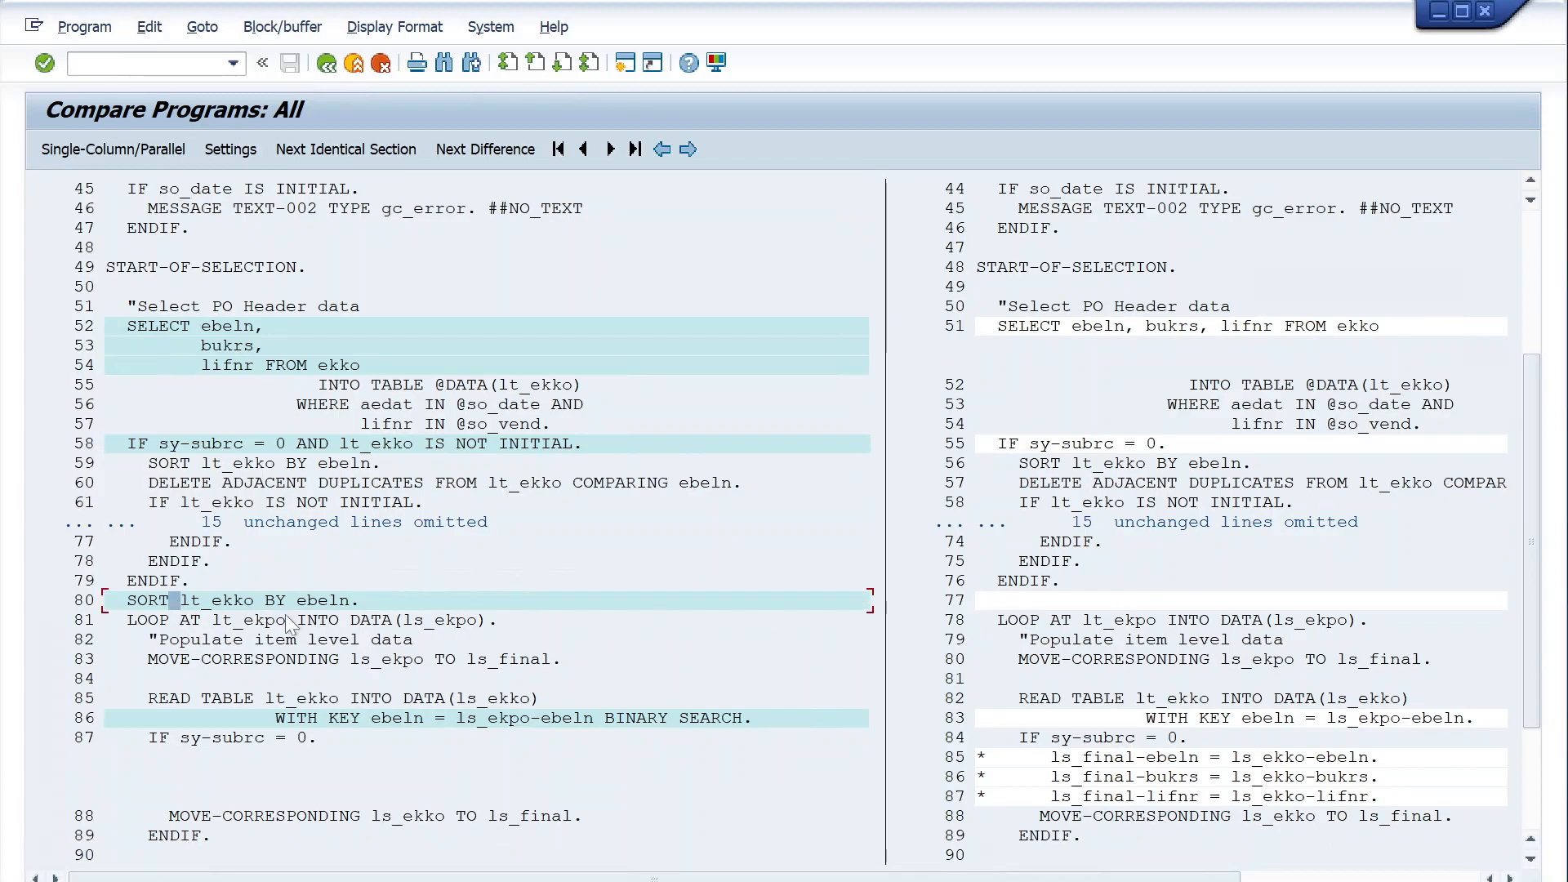
scroll(694, 670, "down", 1)
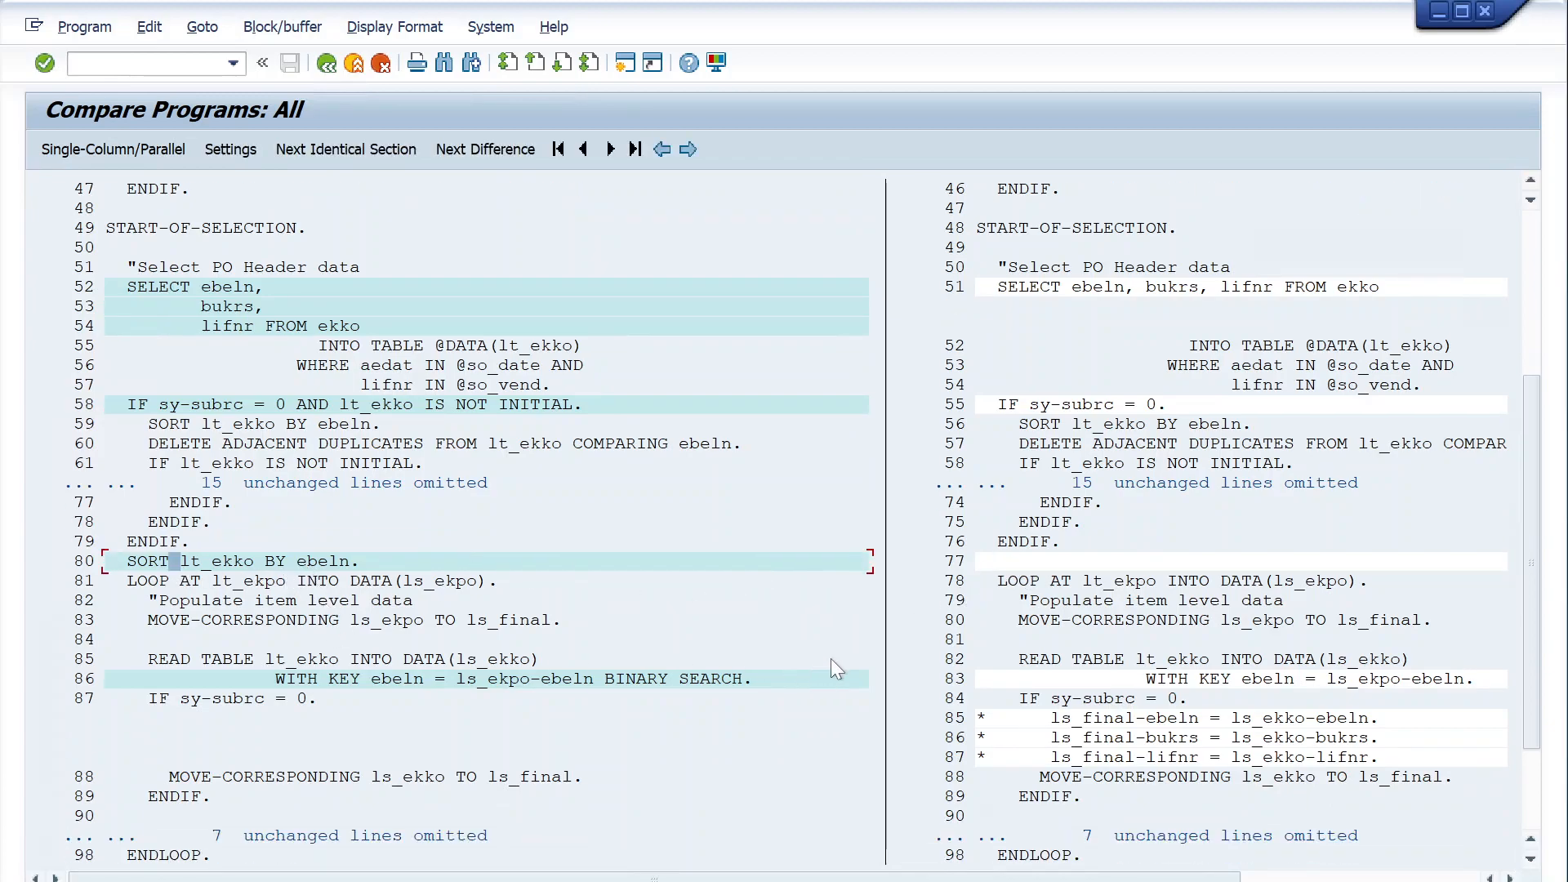
left_click(1195, 680)
scroll(970, 656, "down", 4)
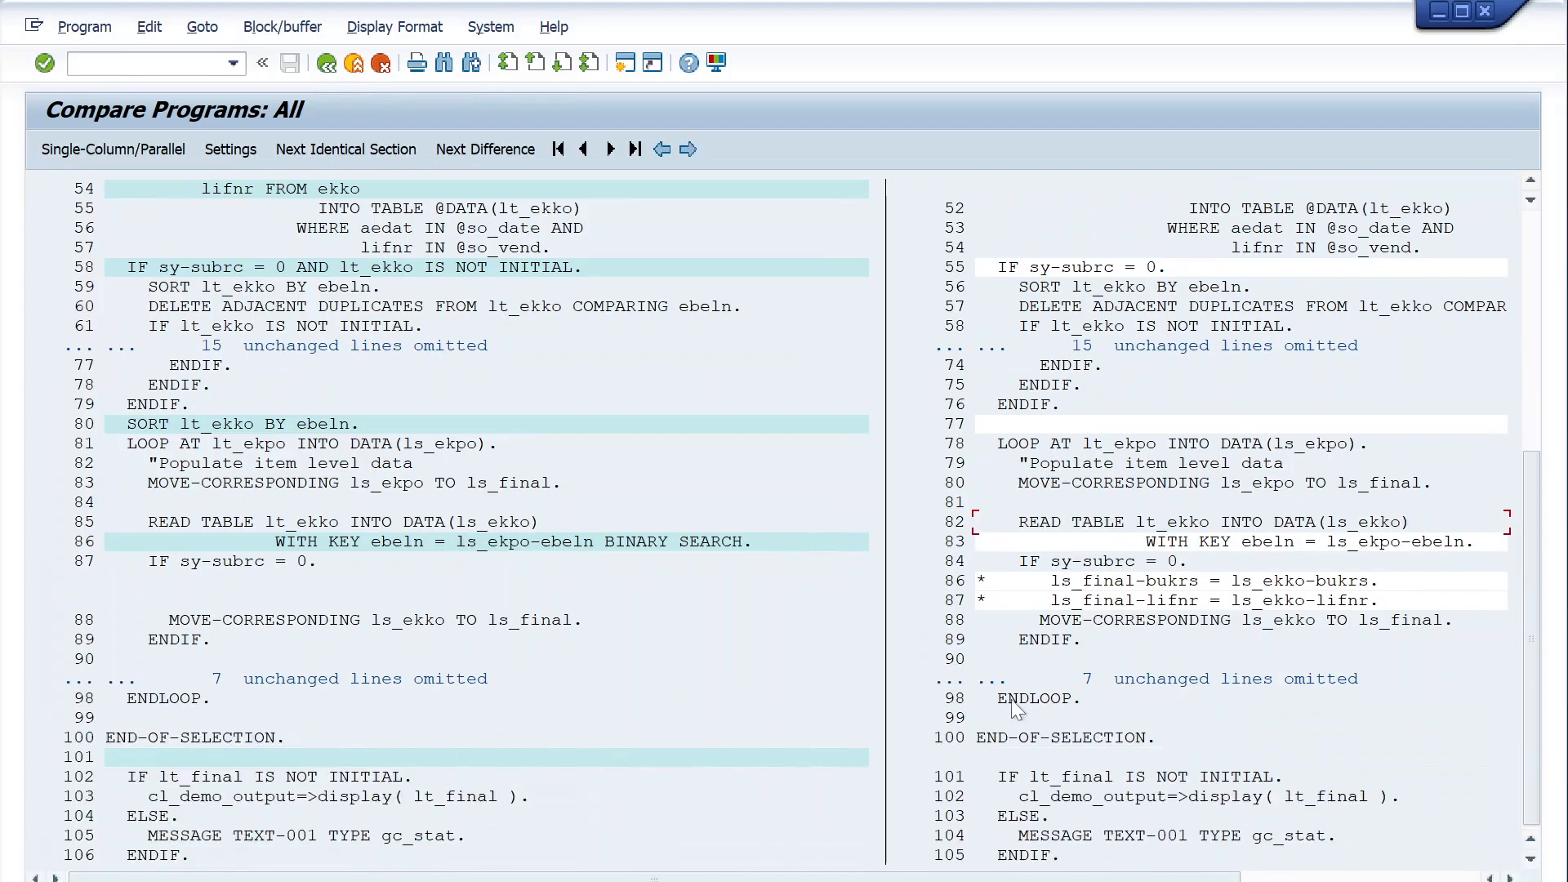
left_click(307, 759)
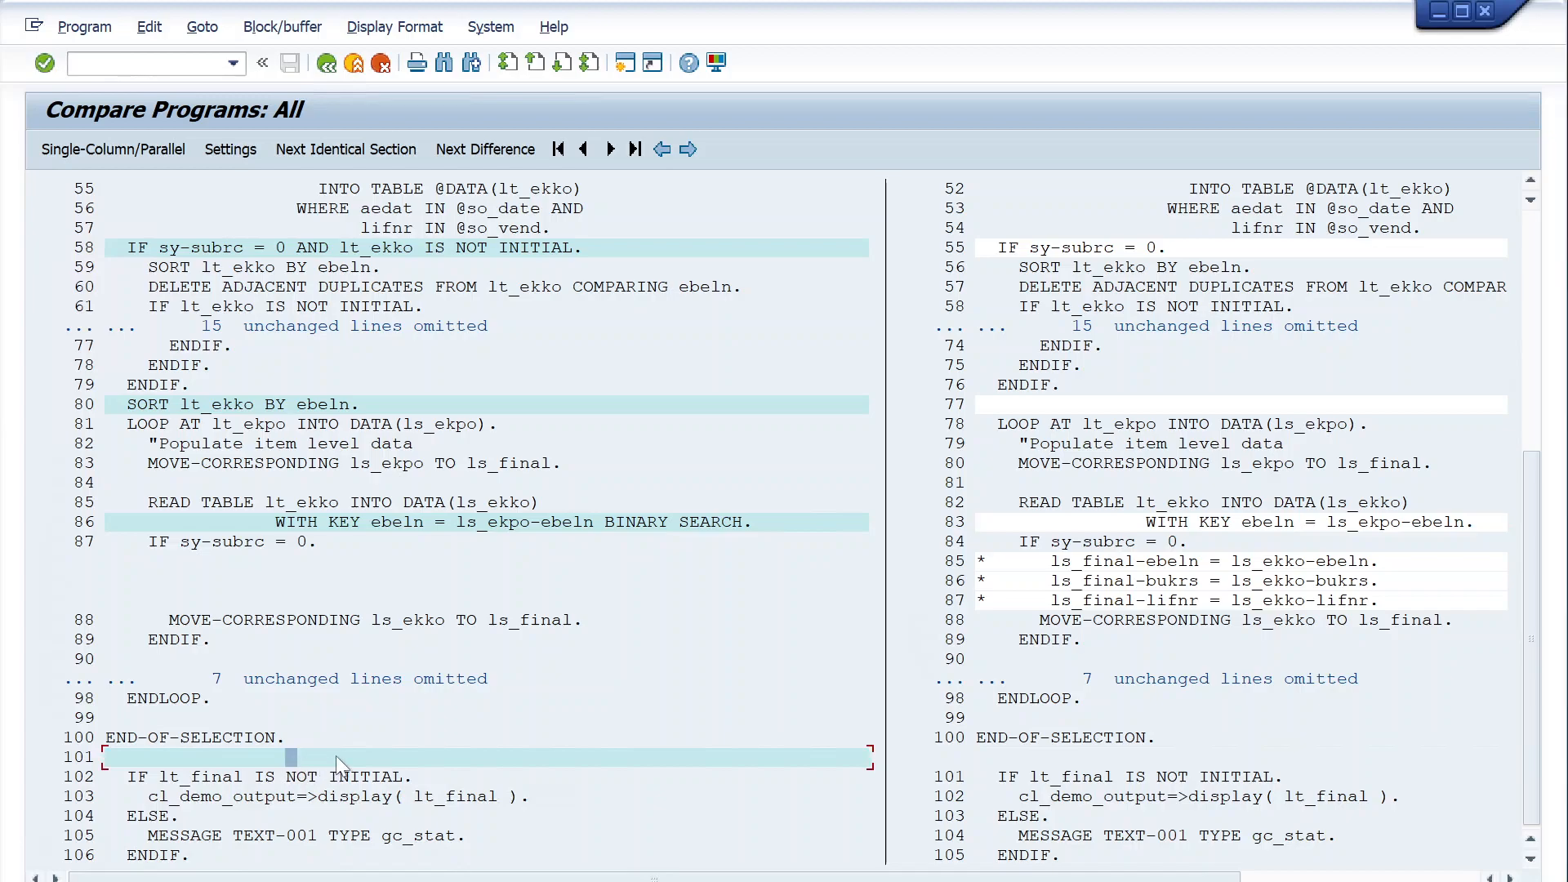
scroll(1109, 703, "up", 2)
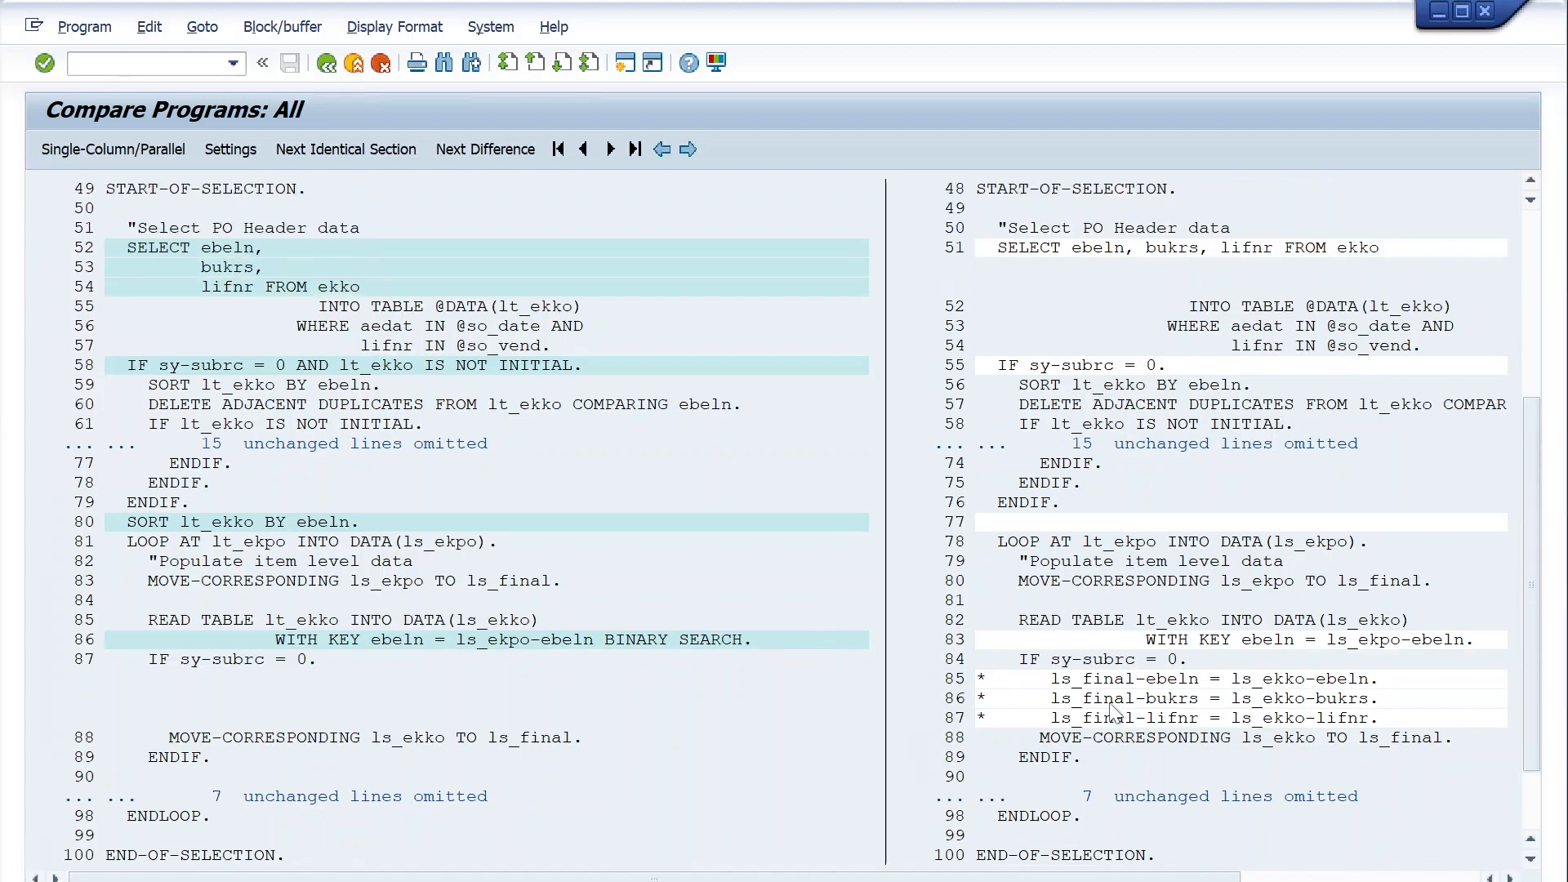
scroll(1111, 707, "up", 2)
left_click_drag(1532, 507, 1521, 270)
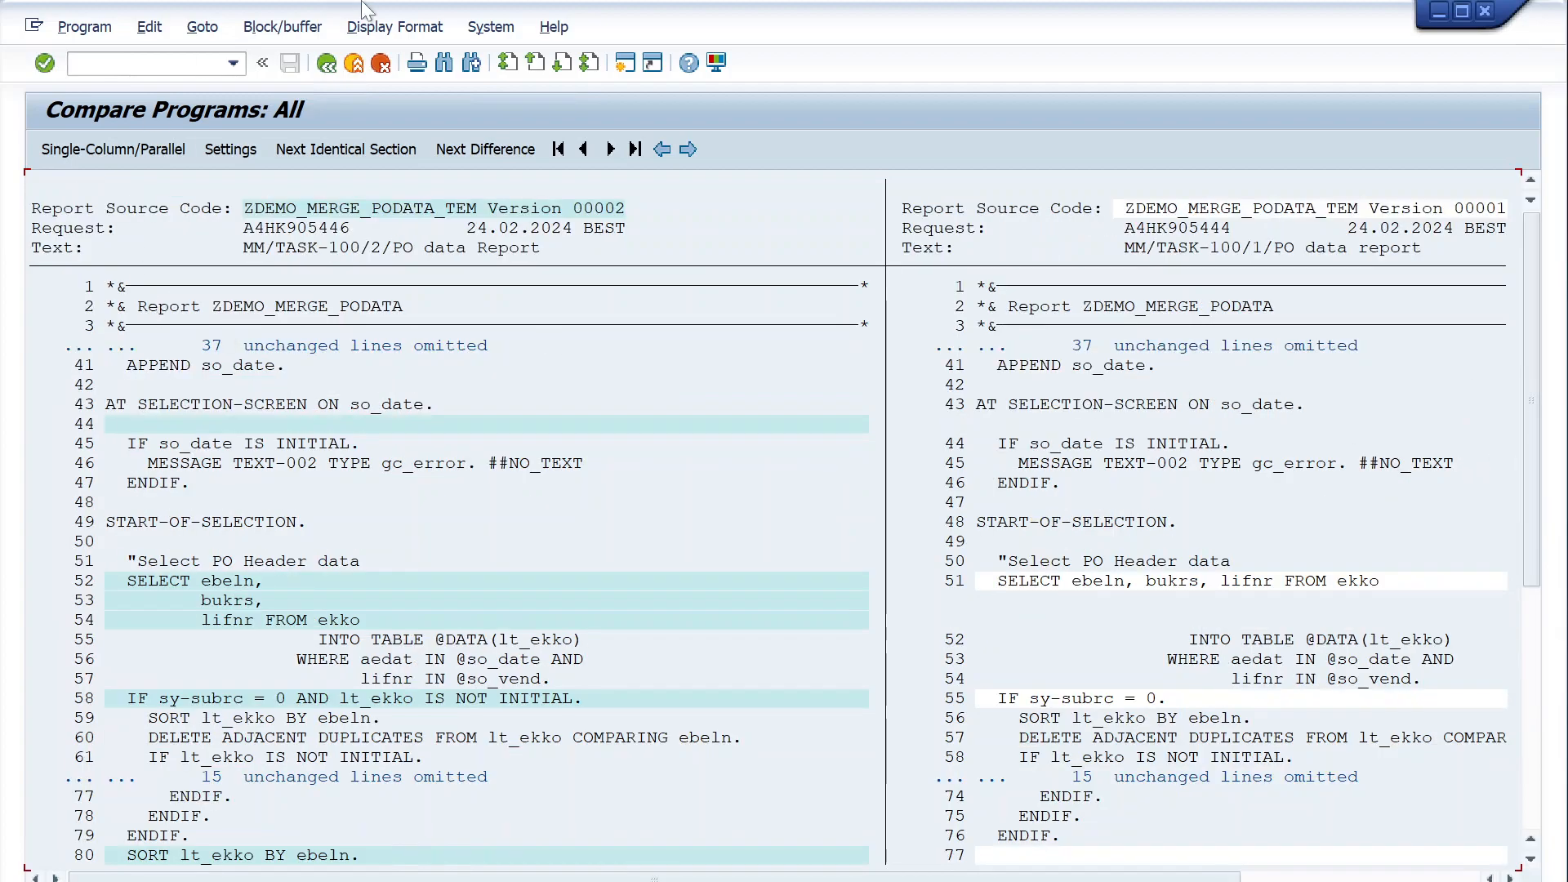
- Leave the comparison for the report's source code and reopen its version management list
left_click(325, 65)
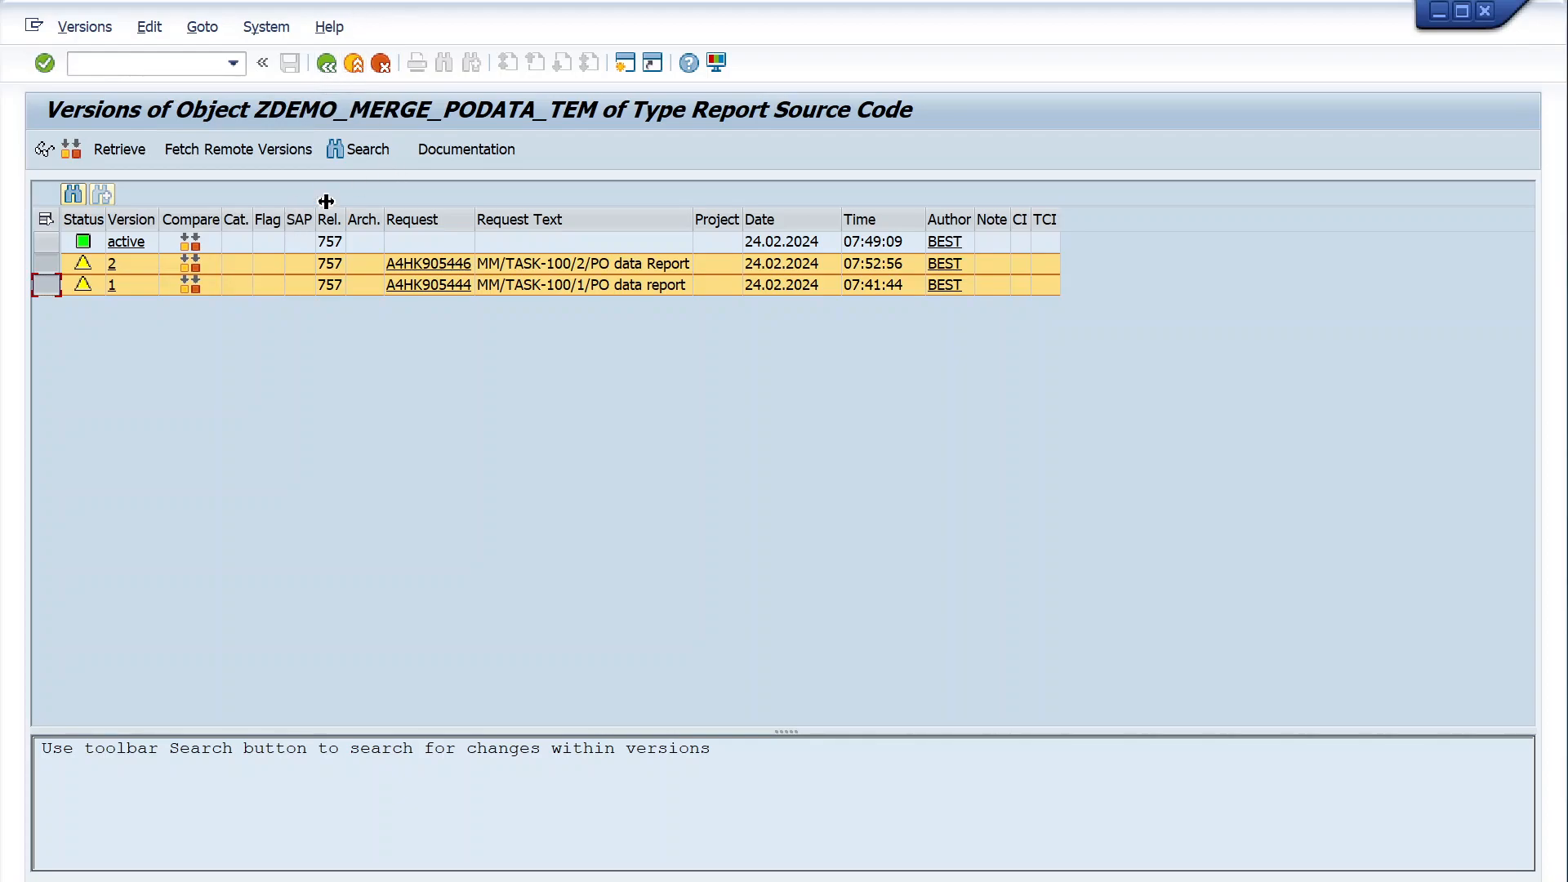
left_click(325, 66)
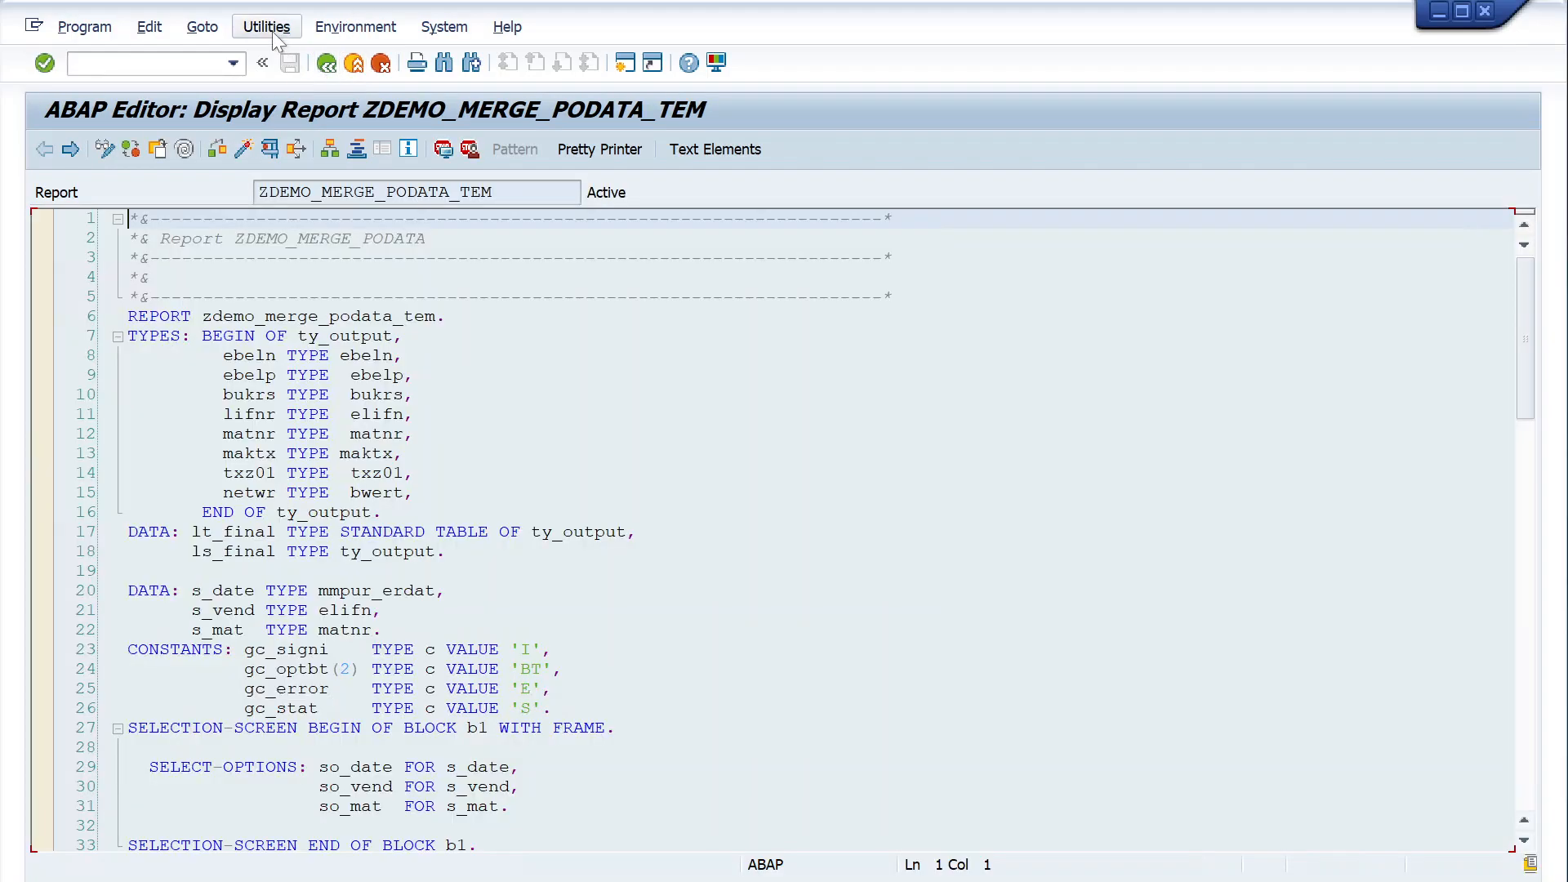
left_click(270, 28)
mouse_move(575, 326)
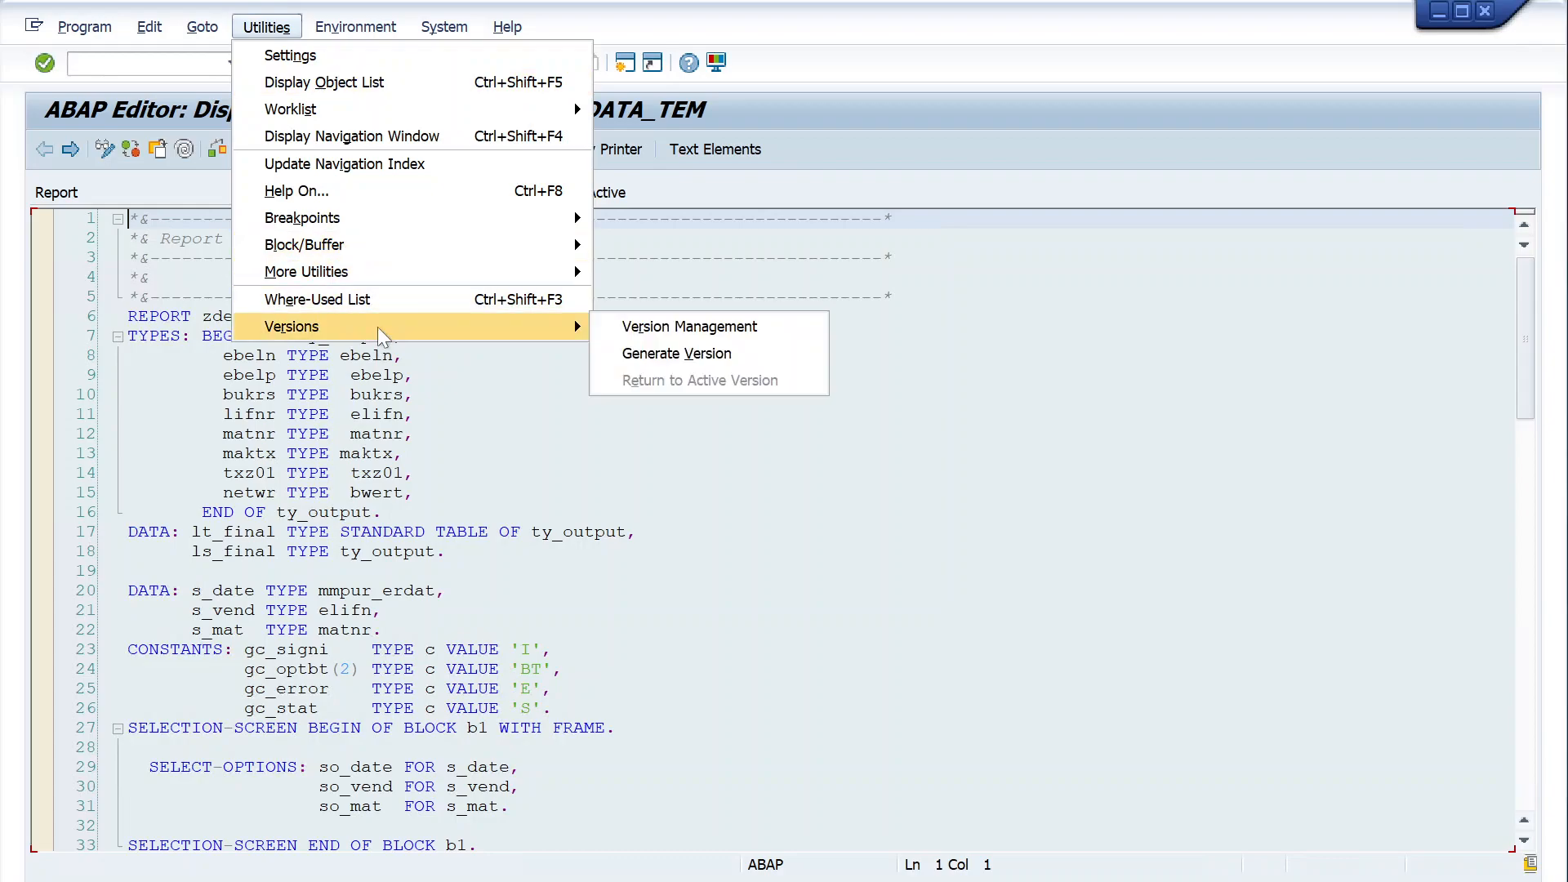
left_click(637, 326)
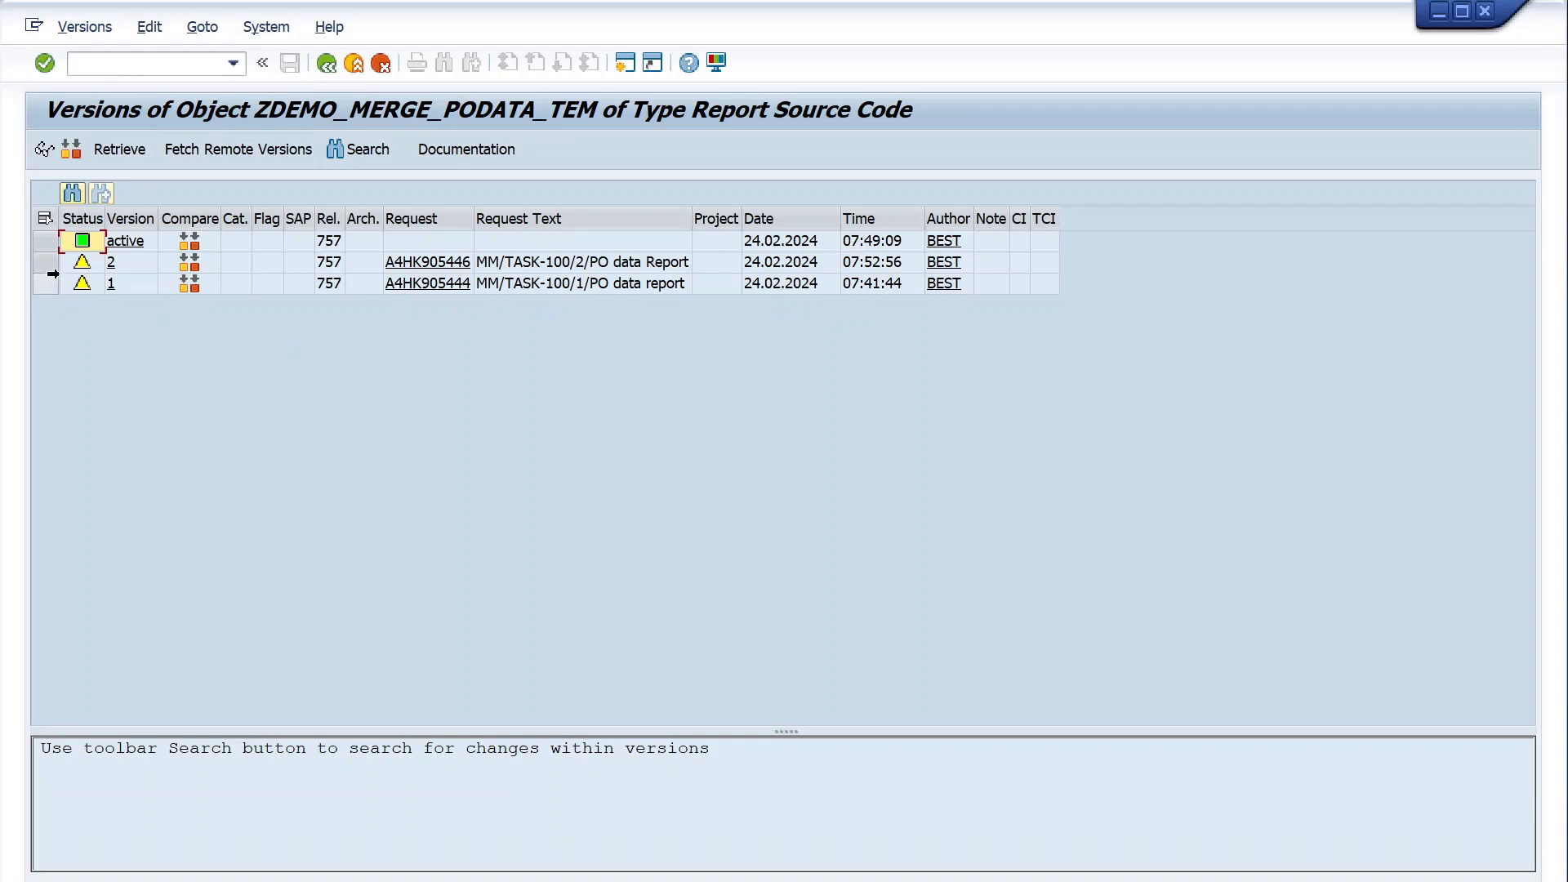
- Select versions 1 and 2 together and compare their source code again
left_click(45, 283)
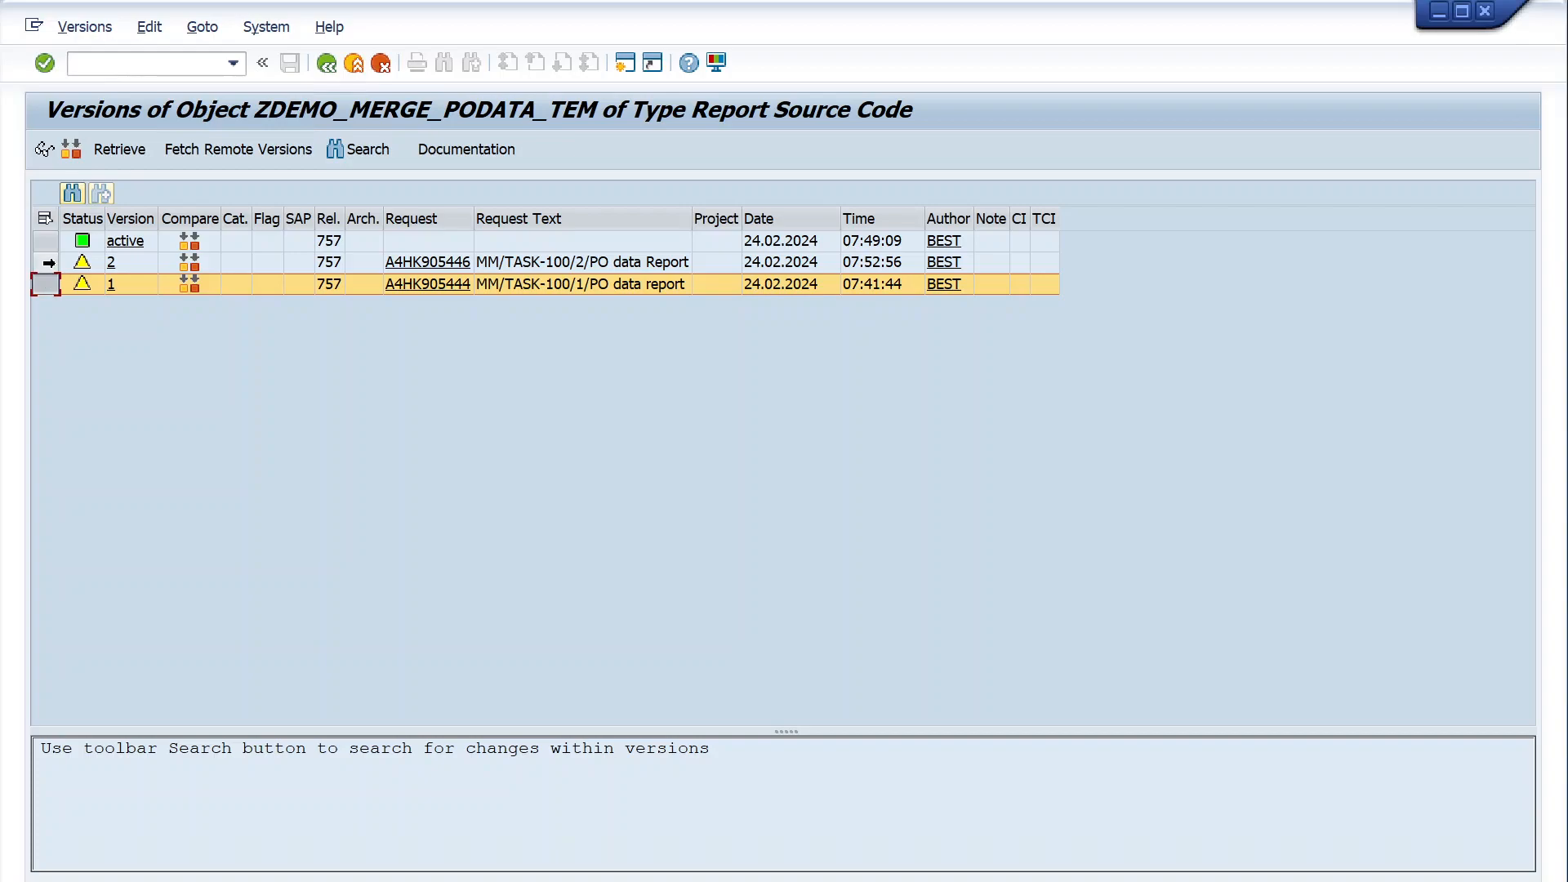
left_click(47, 263, "ctrl")
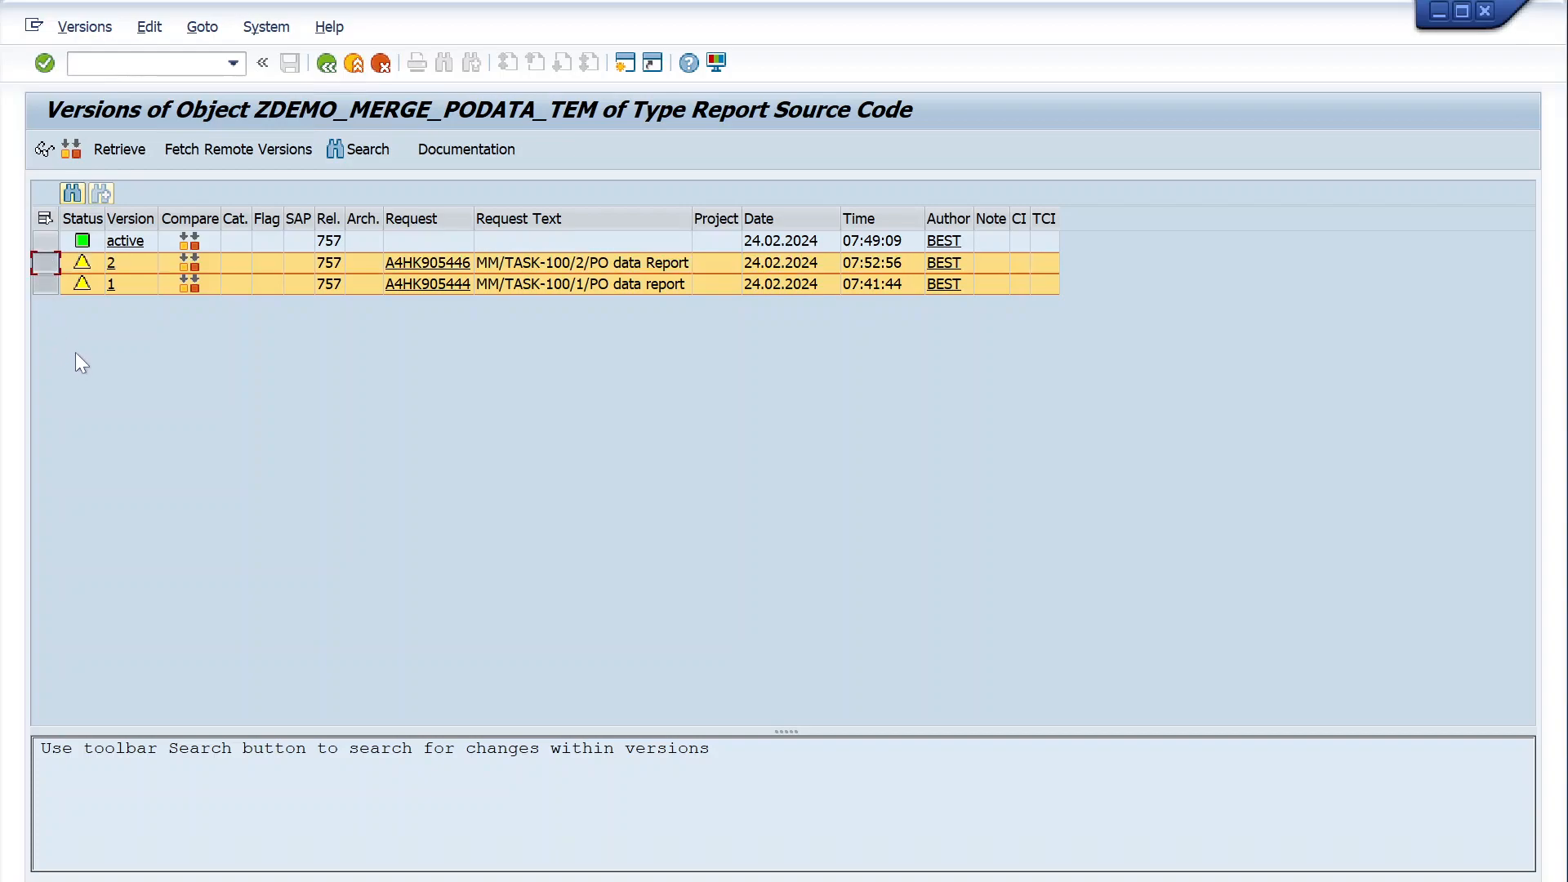
left_click(72, 150)
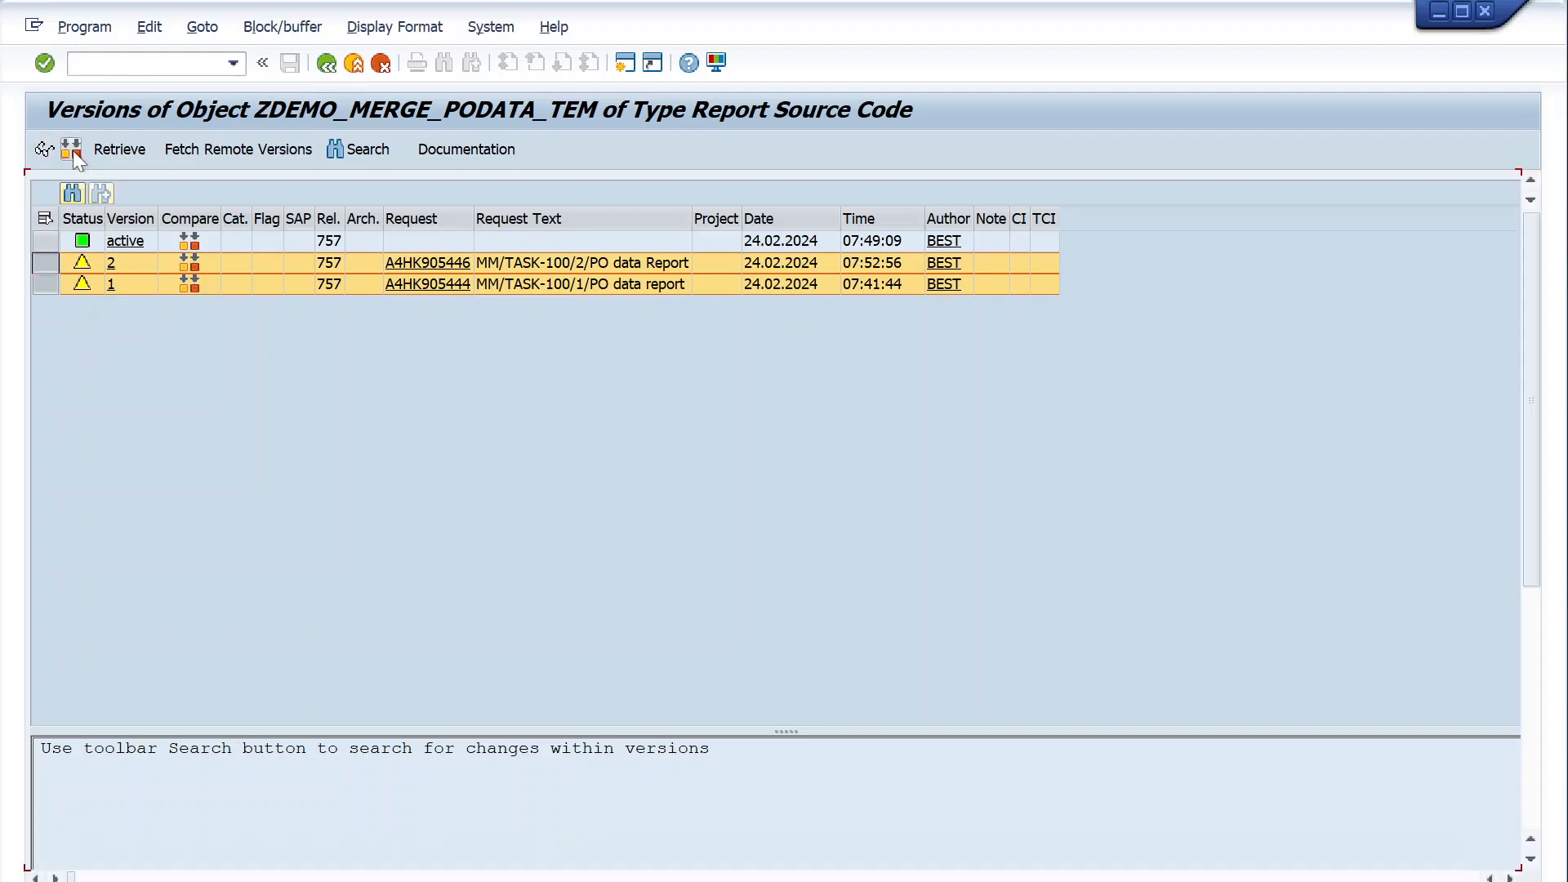
scroll(1059, 549, "down", 1)
scroll(1059, 576, "up", 1)
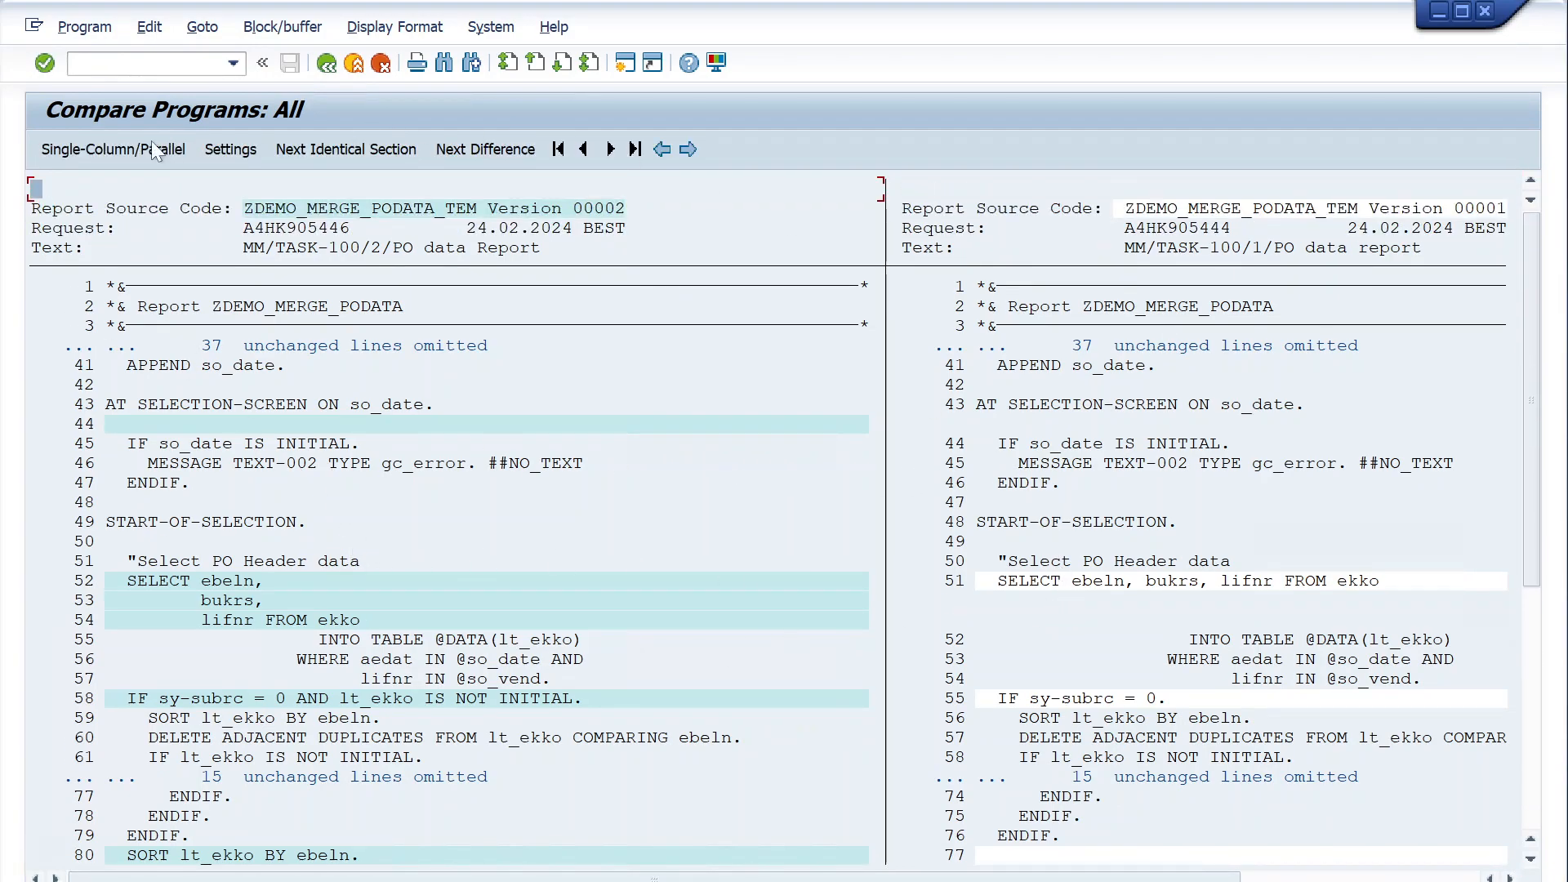
- Switch the comparison to the single-column display and examine the added and changed lines around the ekko selection
left_click(101, 152)
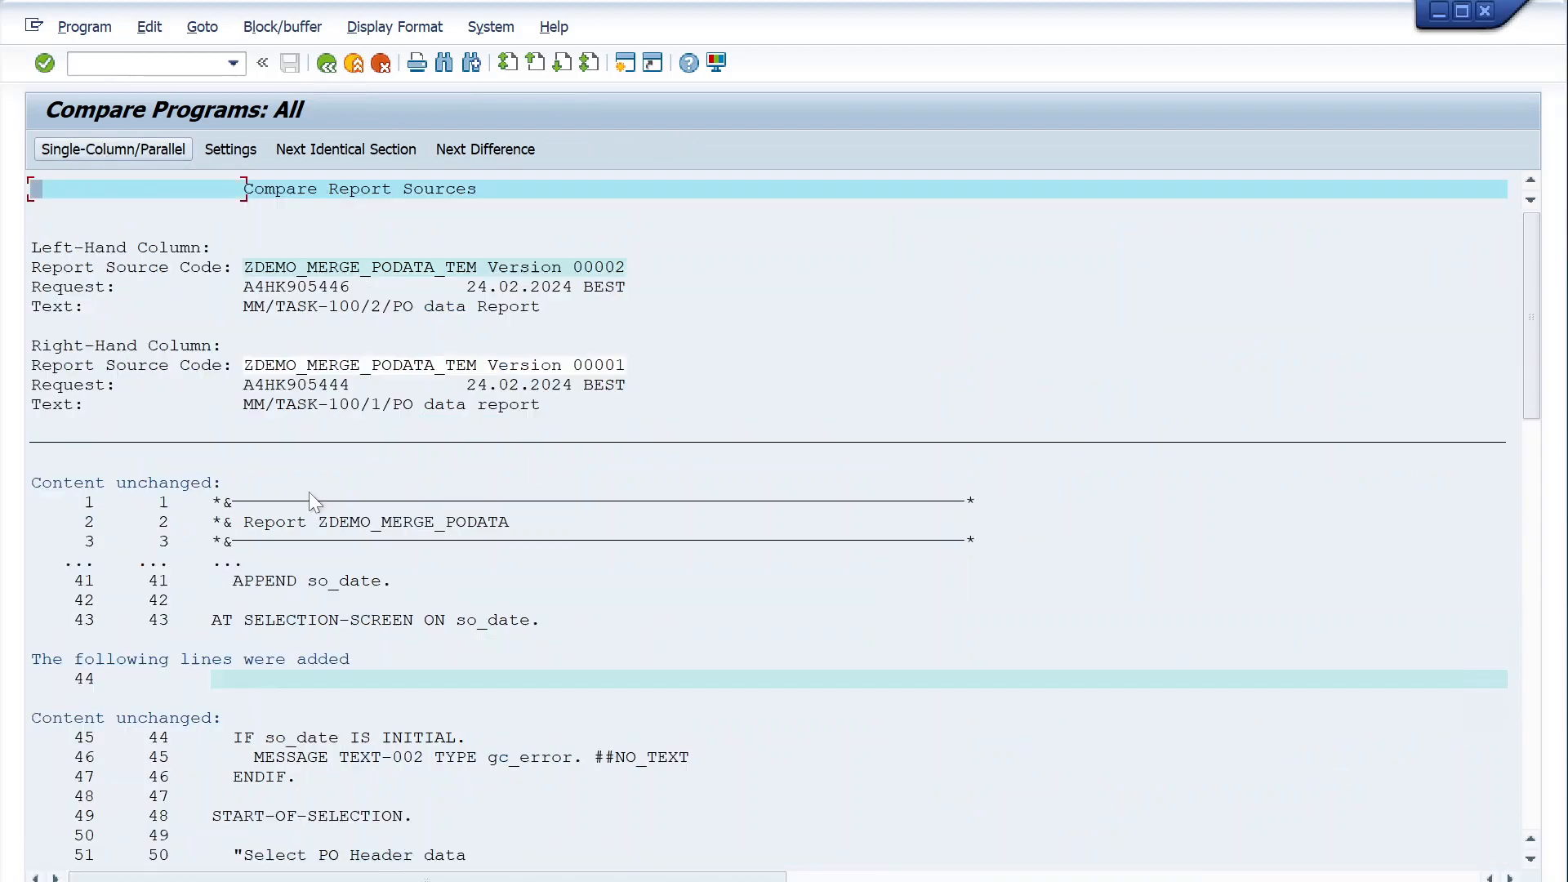
scroll(494, 593, "down", 4)
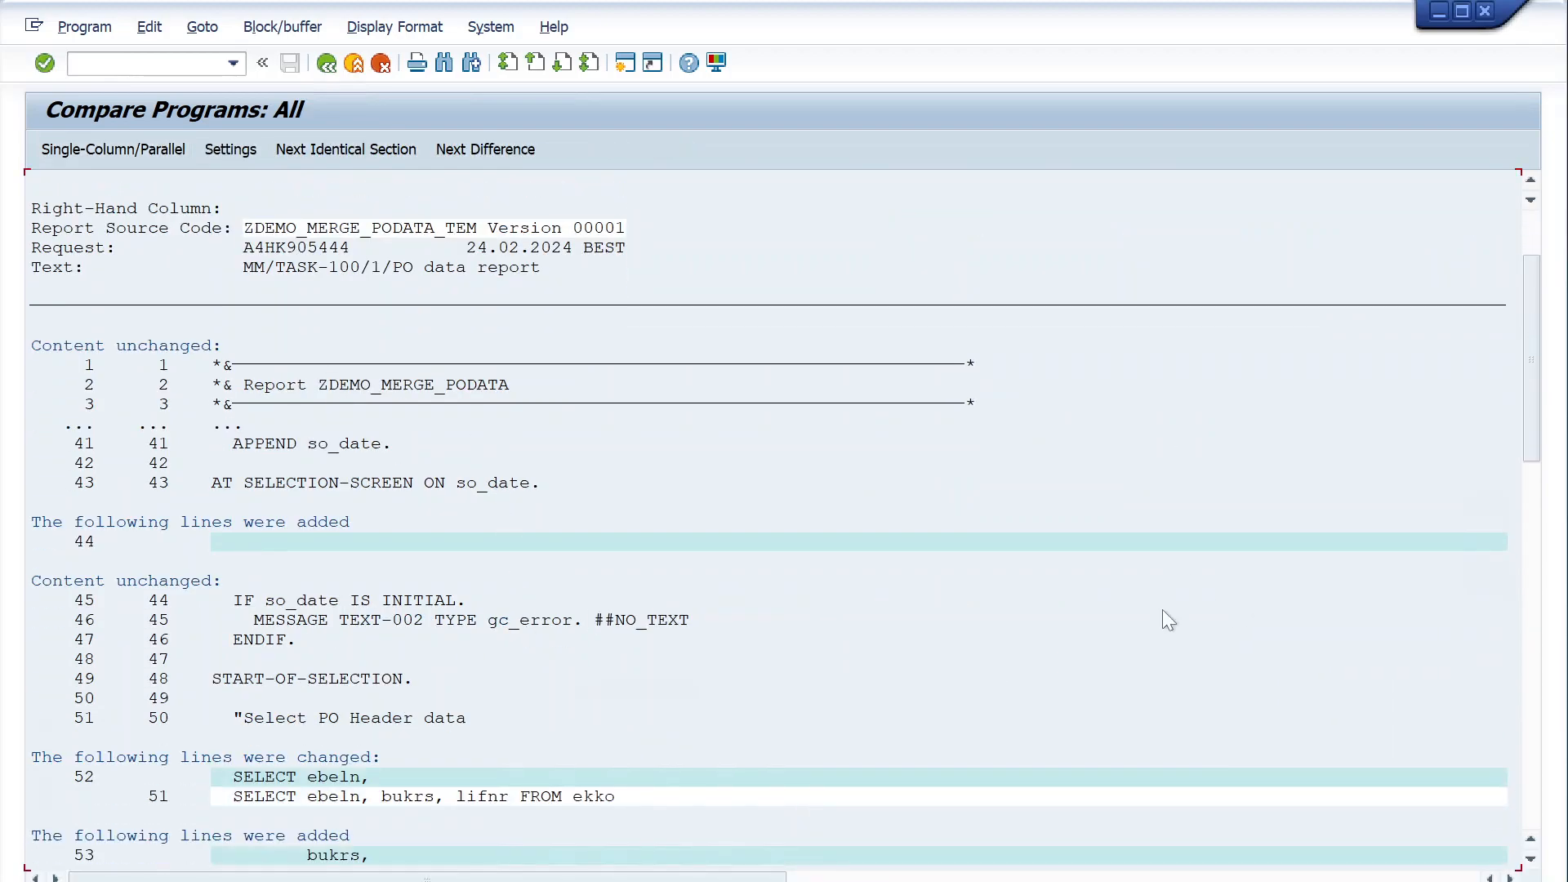
scroll(536, 712, "down", 4)
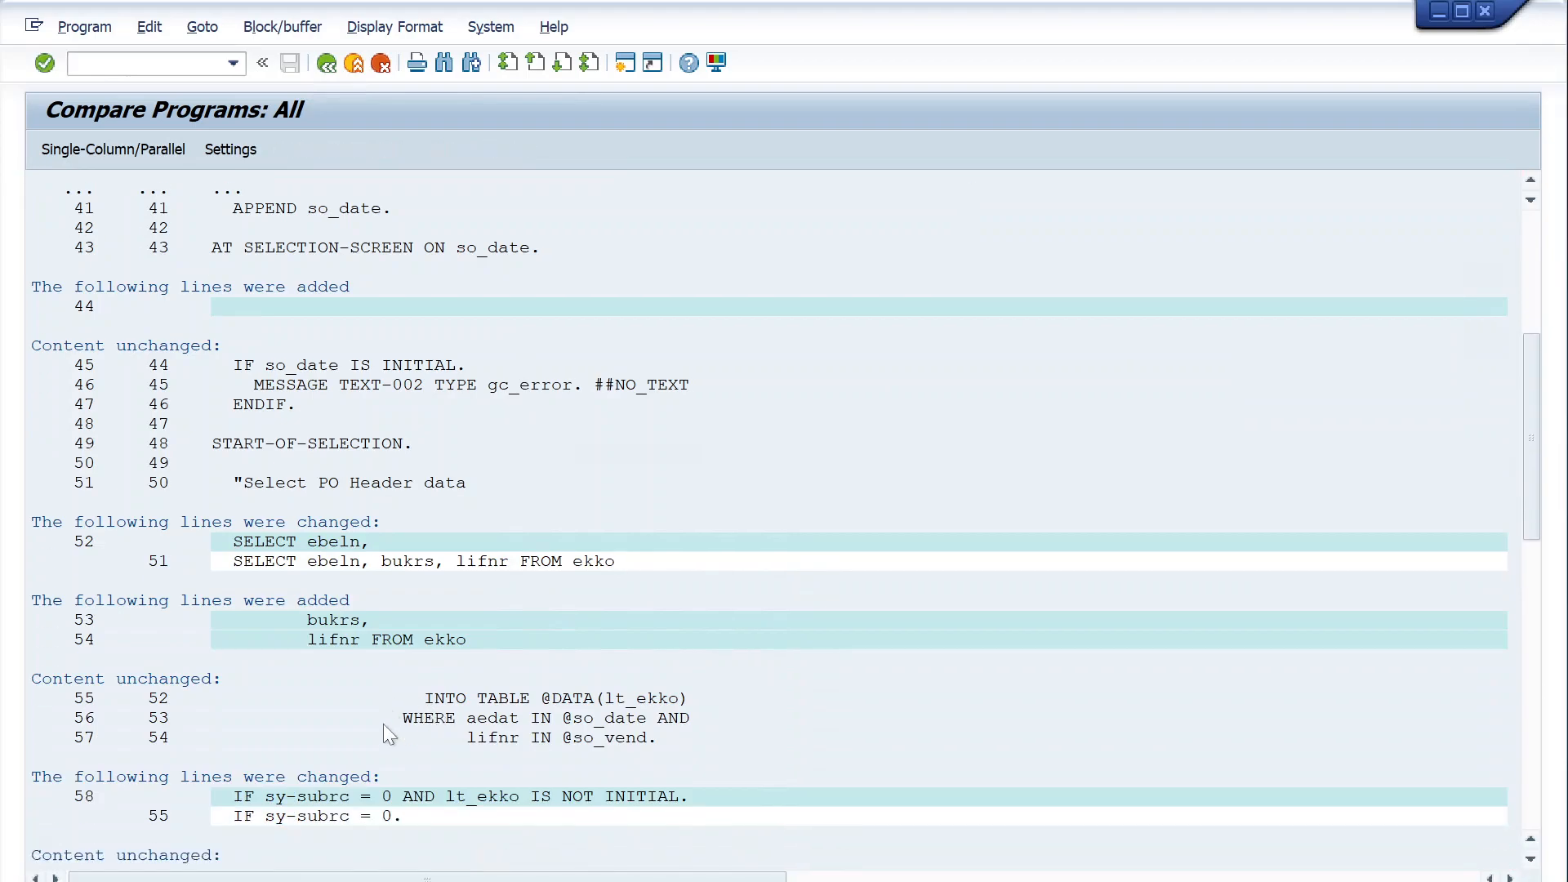
scroll(371, 678, "down", 1)
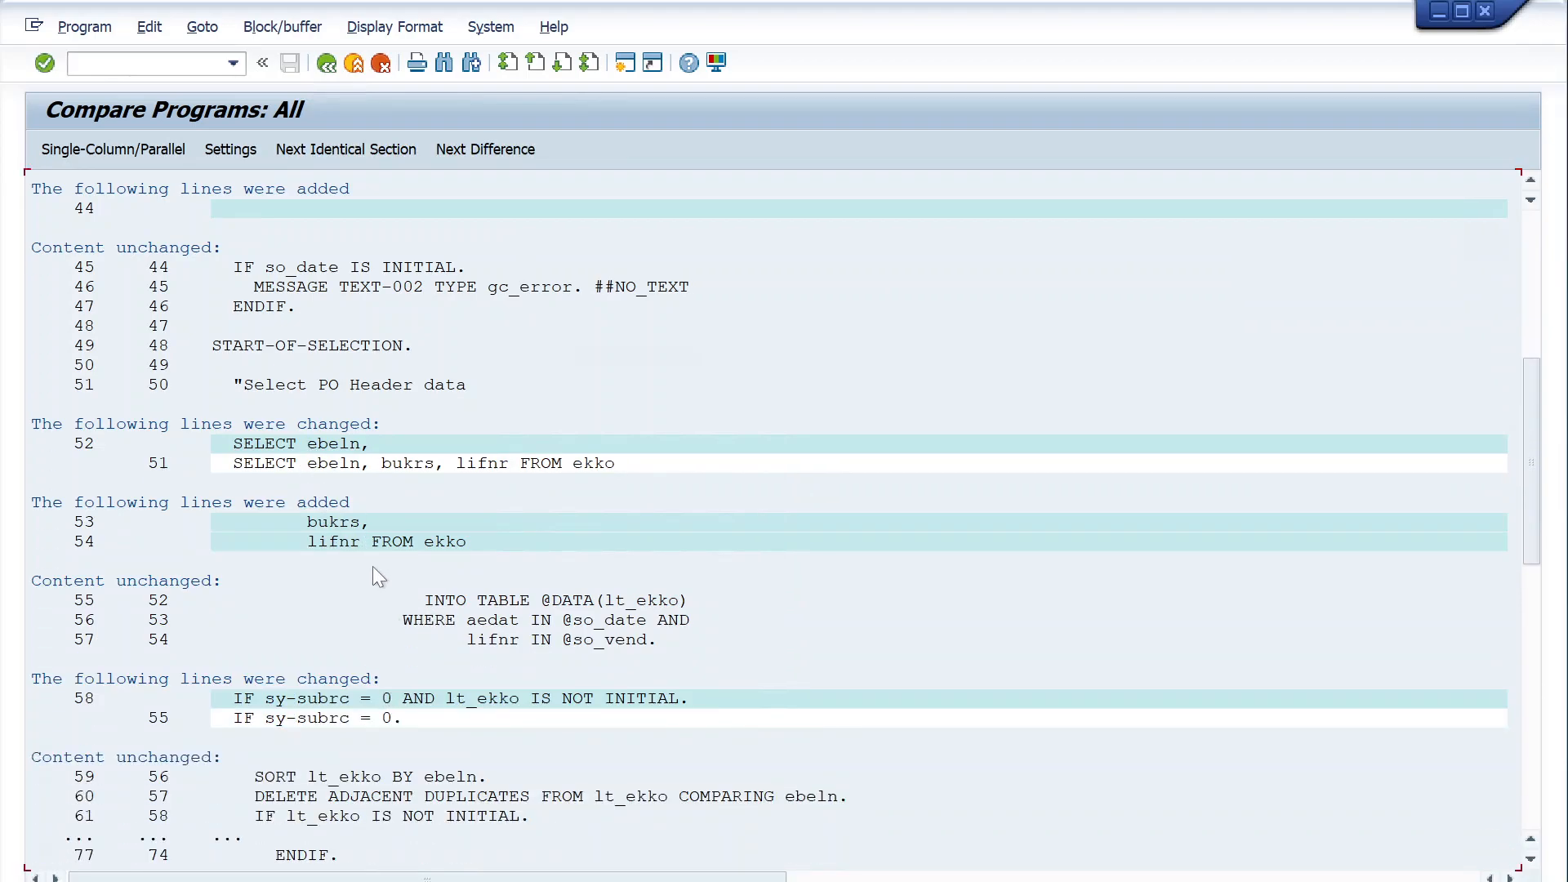
scroll(435, 817, "down", 3)
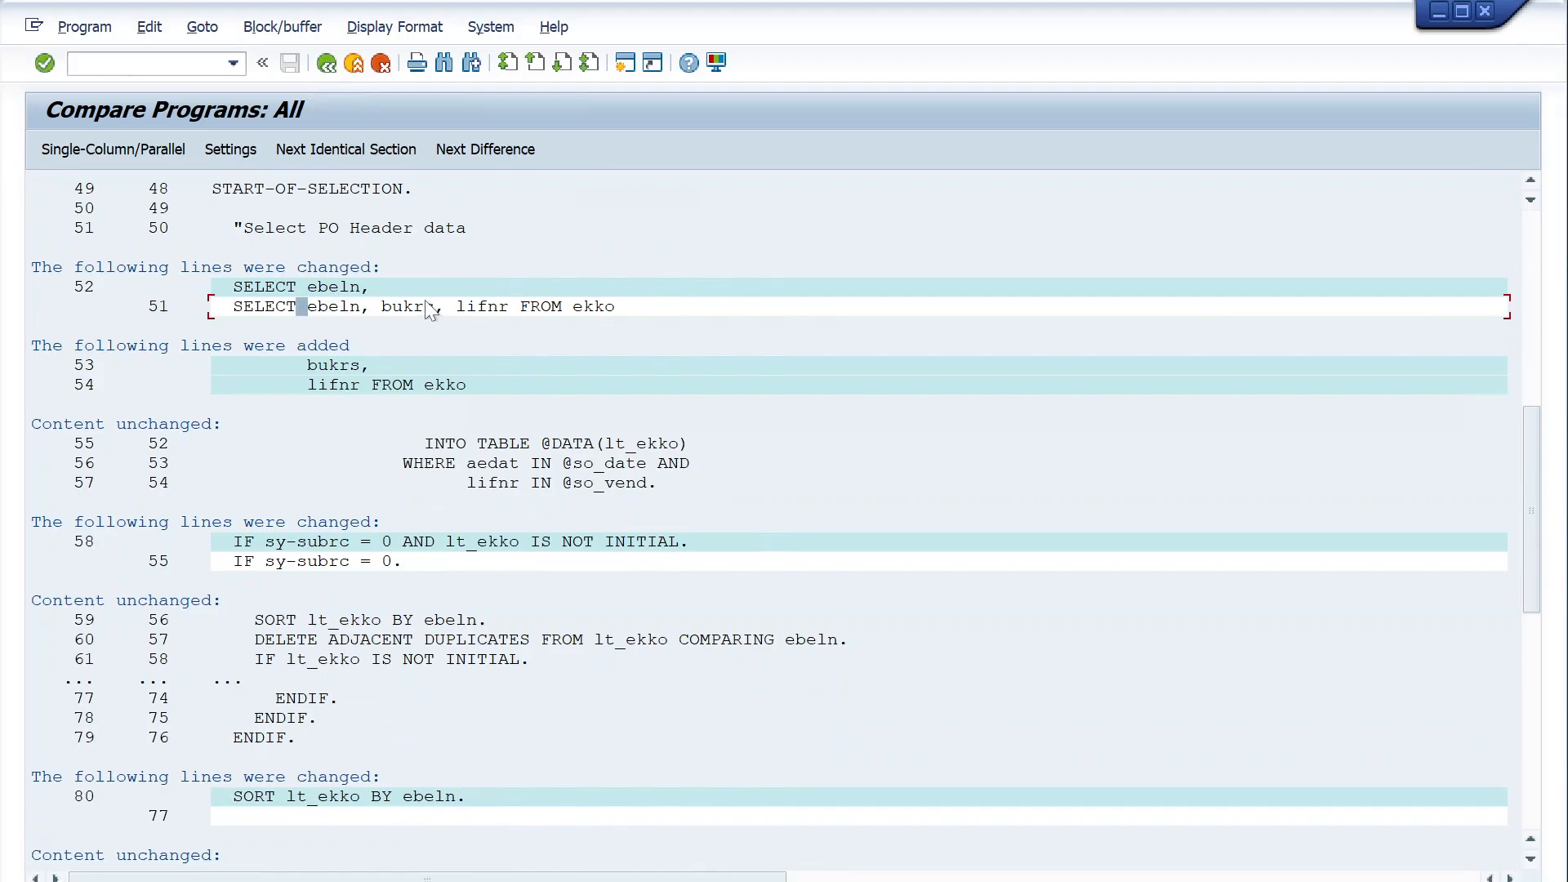
left_click(365, 288)
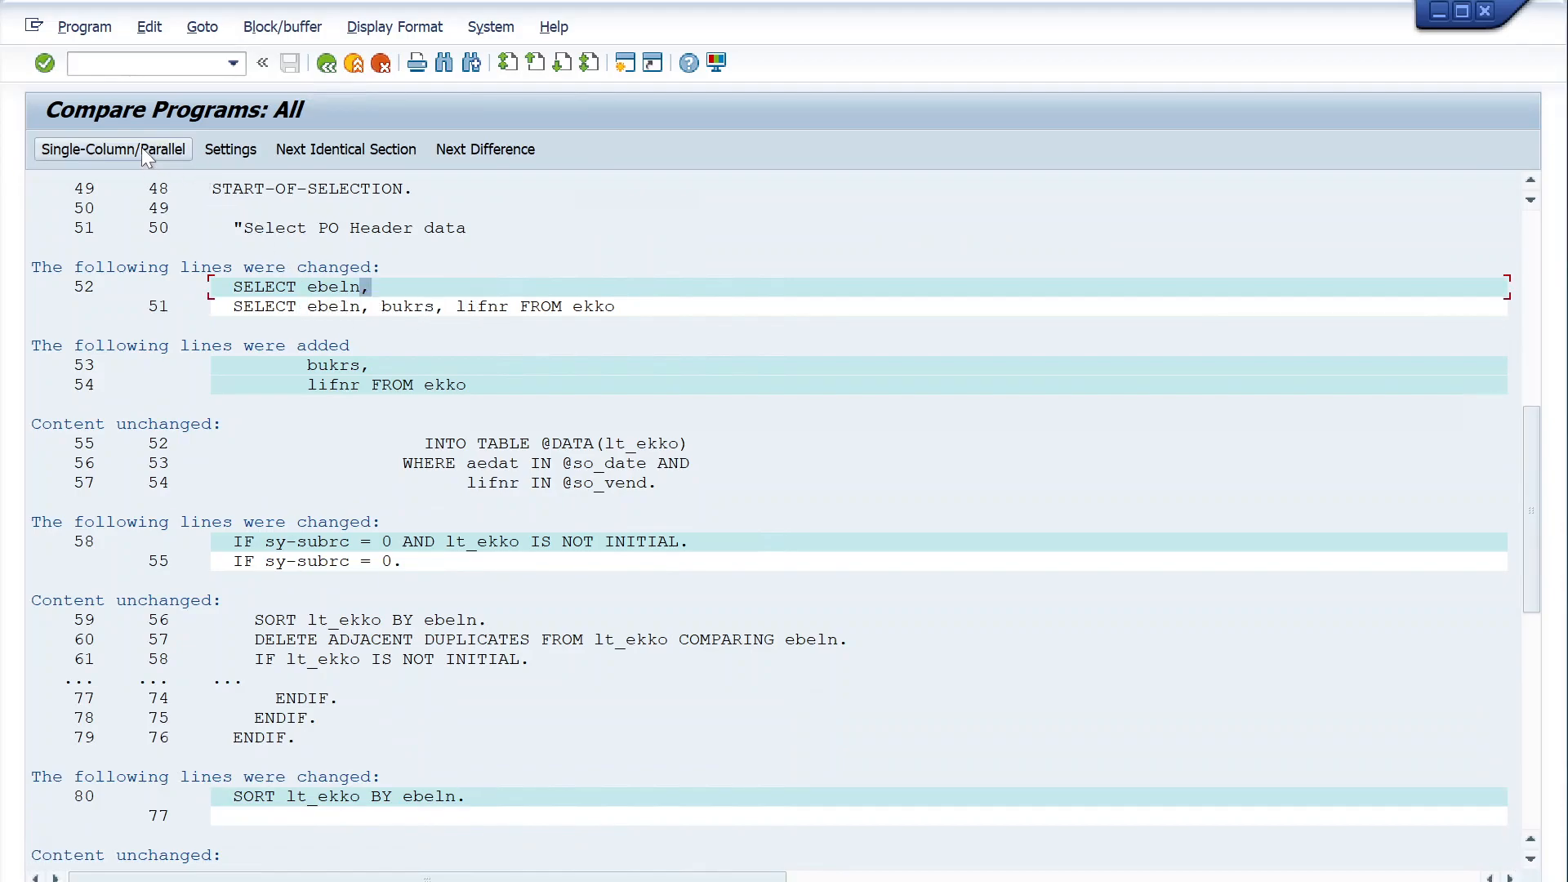
- Restore the parallel comparison display and inspect the full width of the version 1 column
left_click(116, 149)
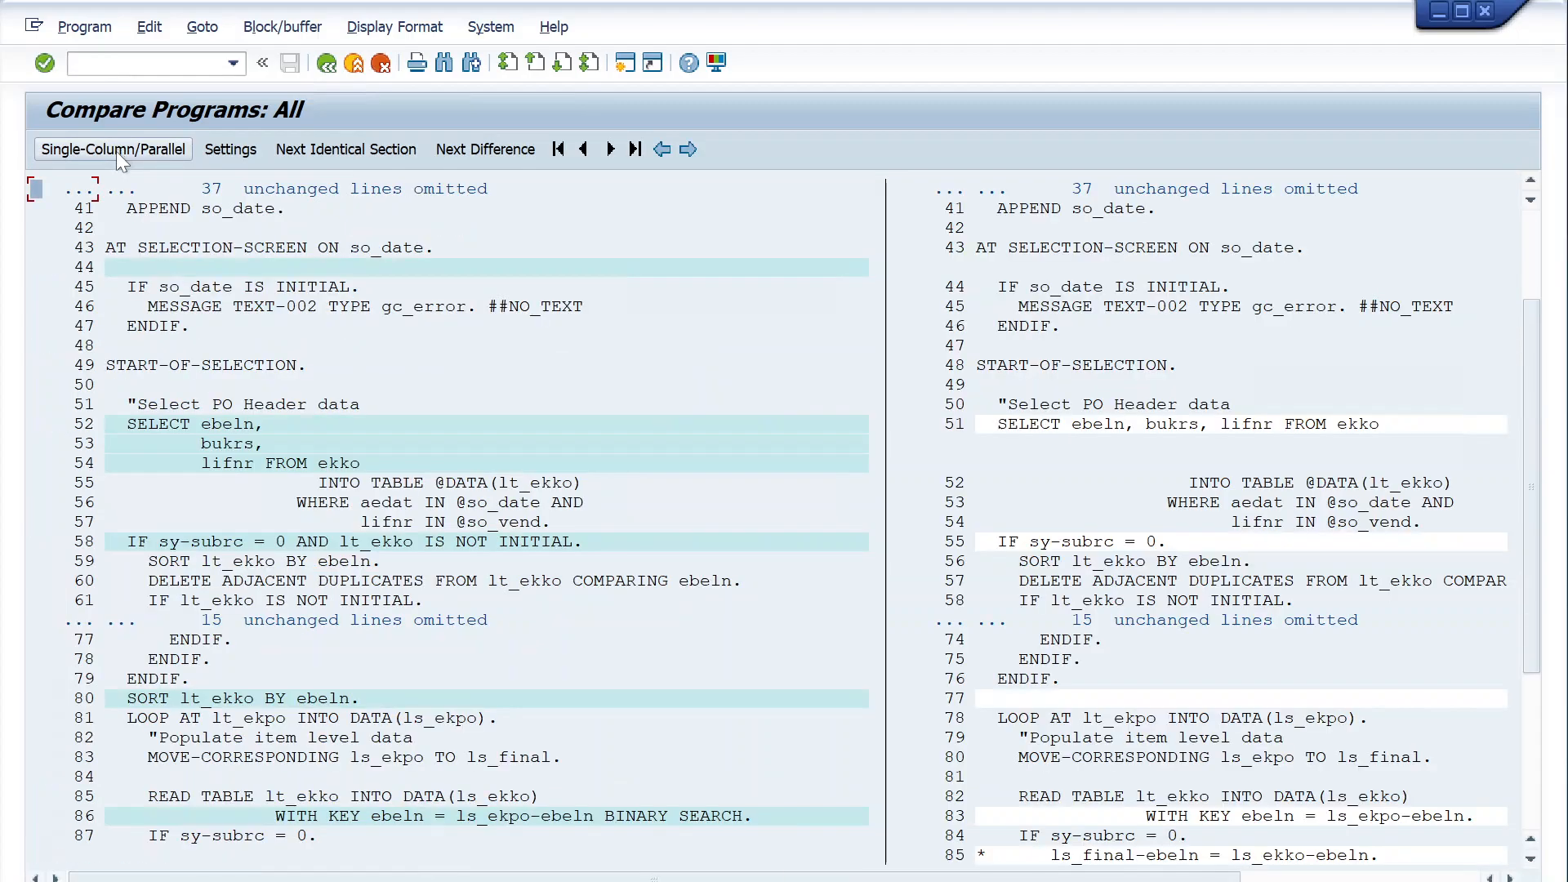
scroll(1017, 410, "up", 2)
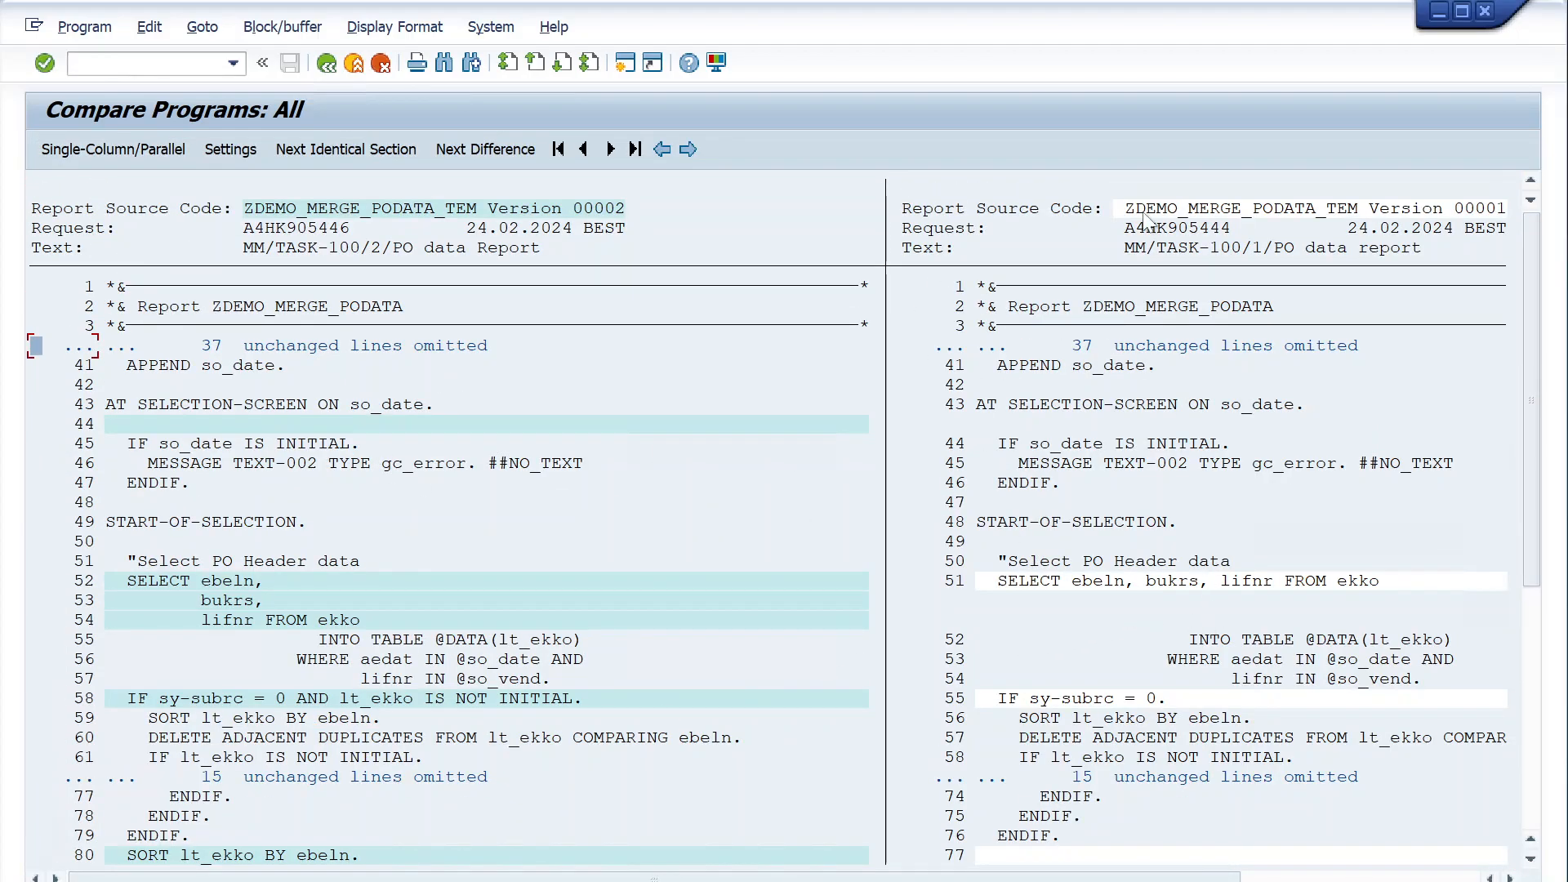
left_click_drag(654, 877, 892, 876)
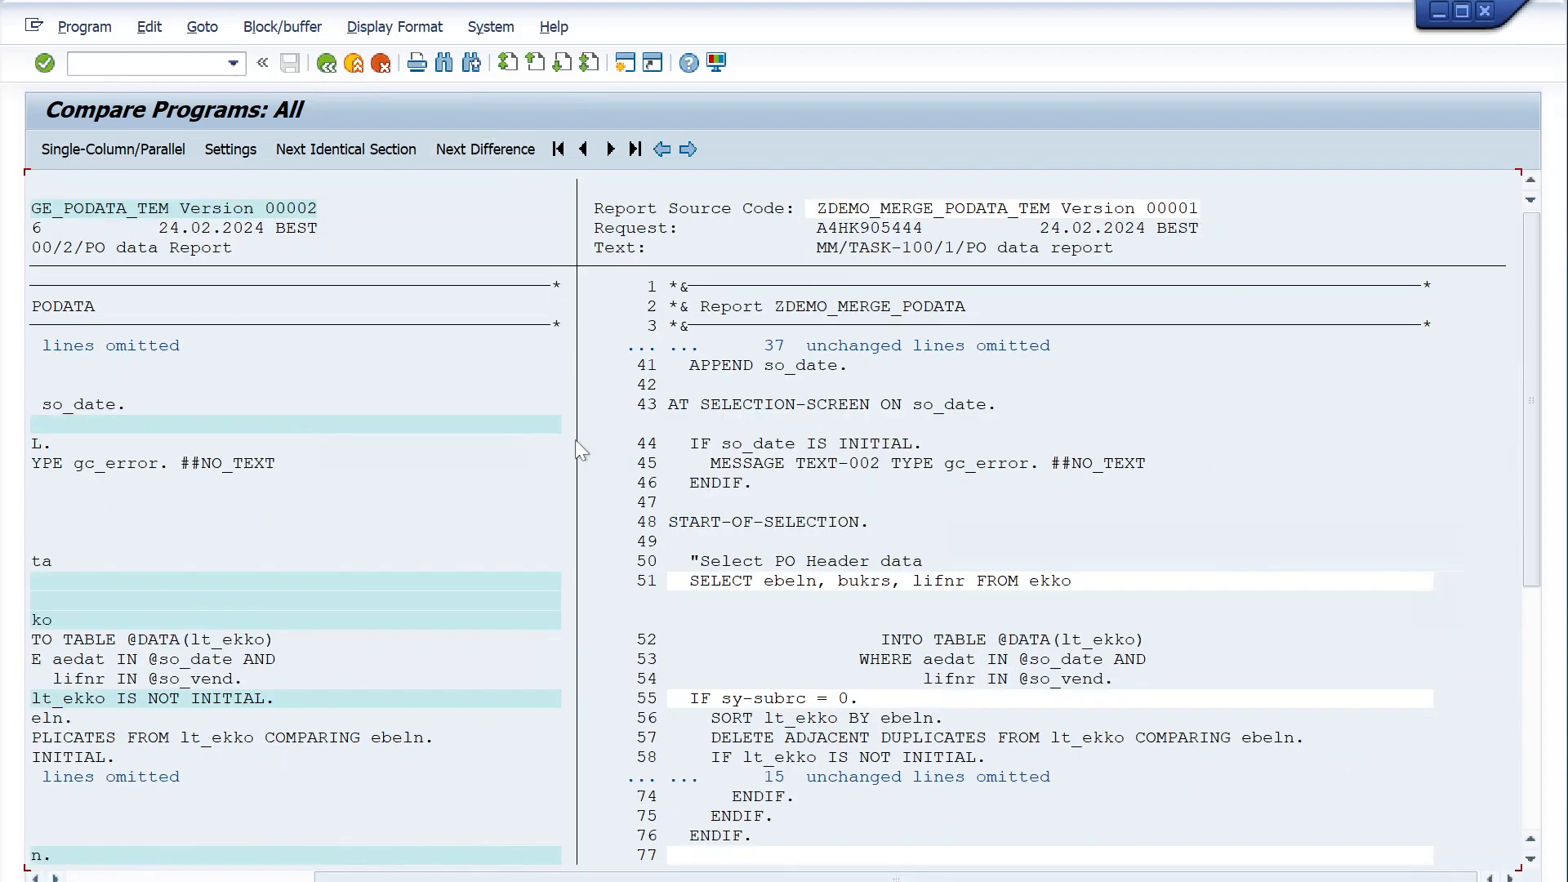
left_click_drag(592, 878, 370, 877)
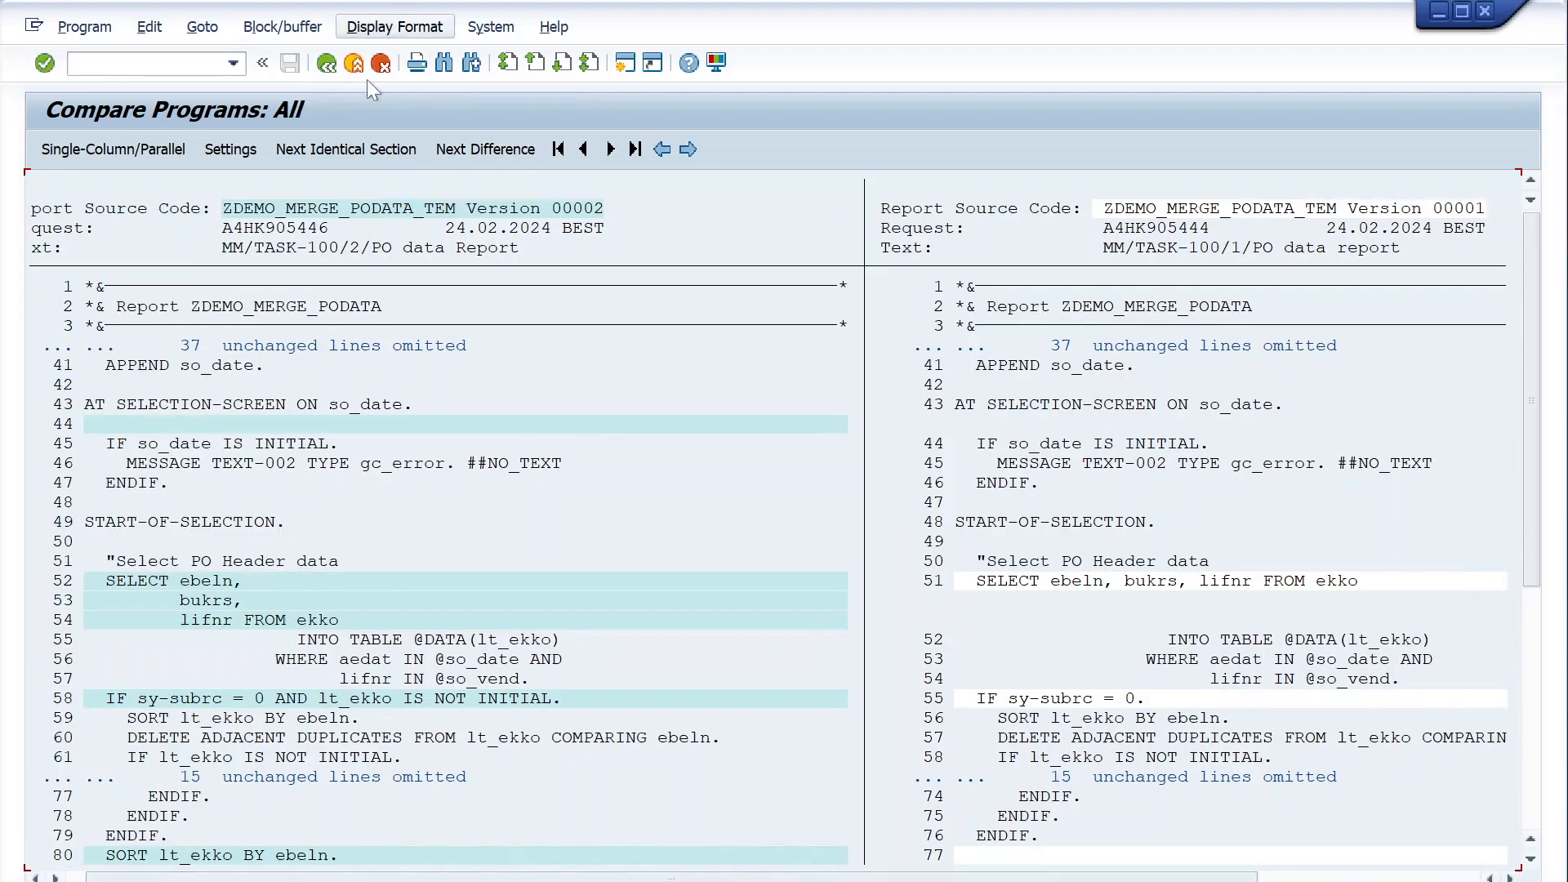
- Return to the active report source and examine the code down to the PO header and item selections
left_click(330, 66)
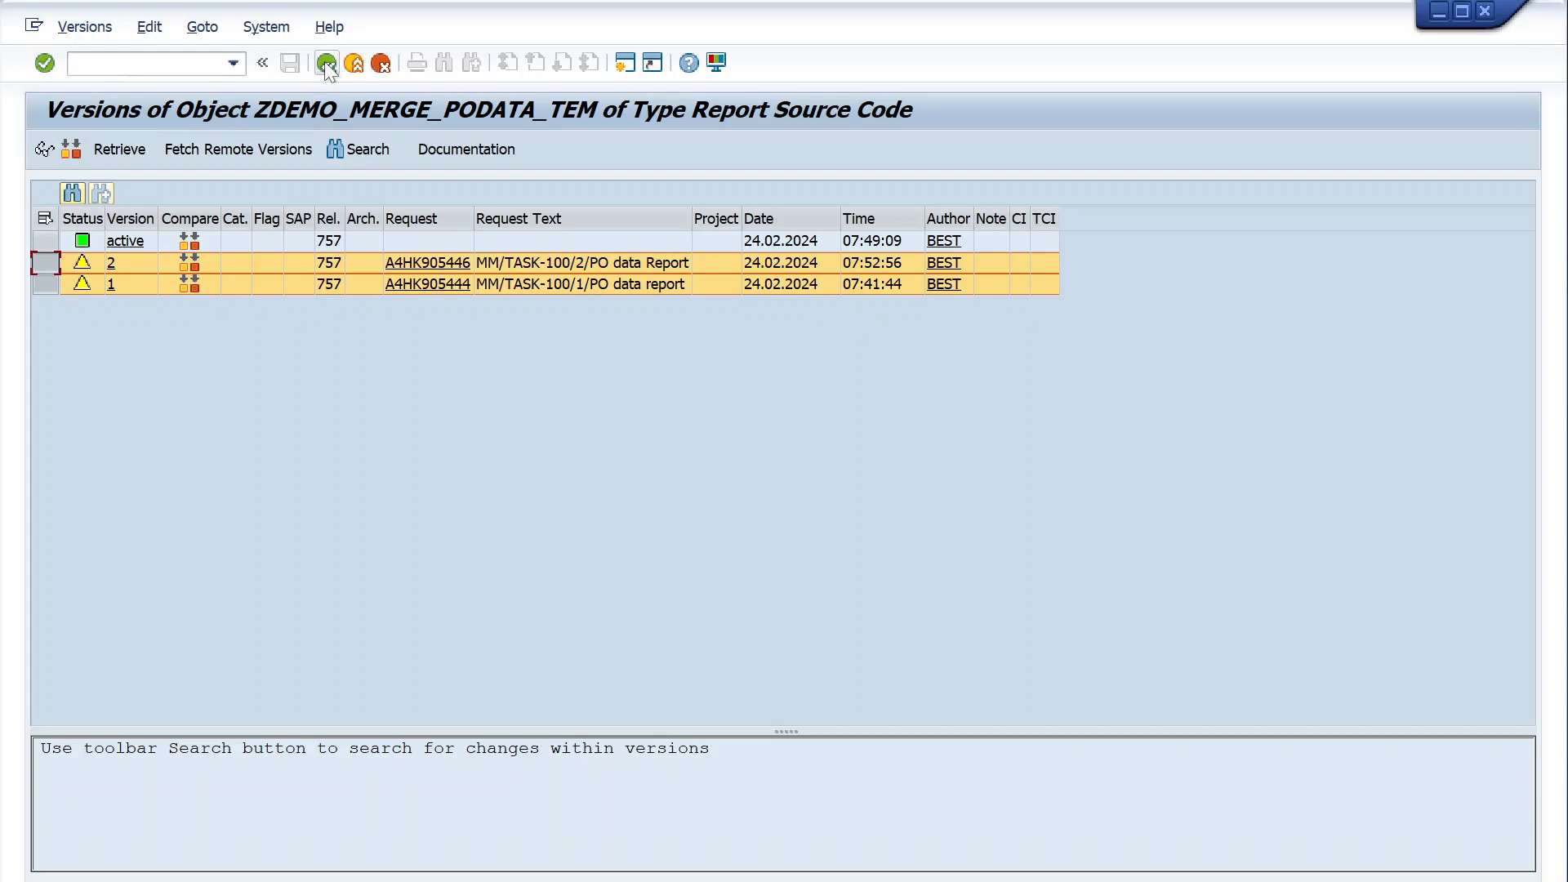
left_click(326, 63)
scroll(776, 531, "down", 7)
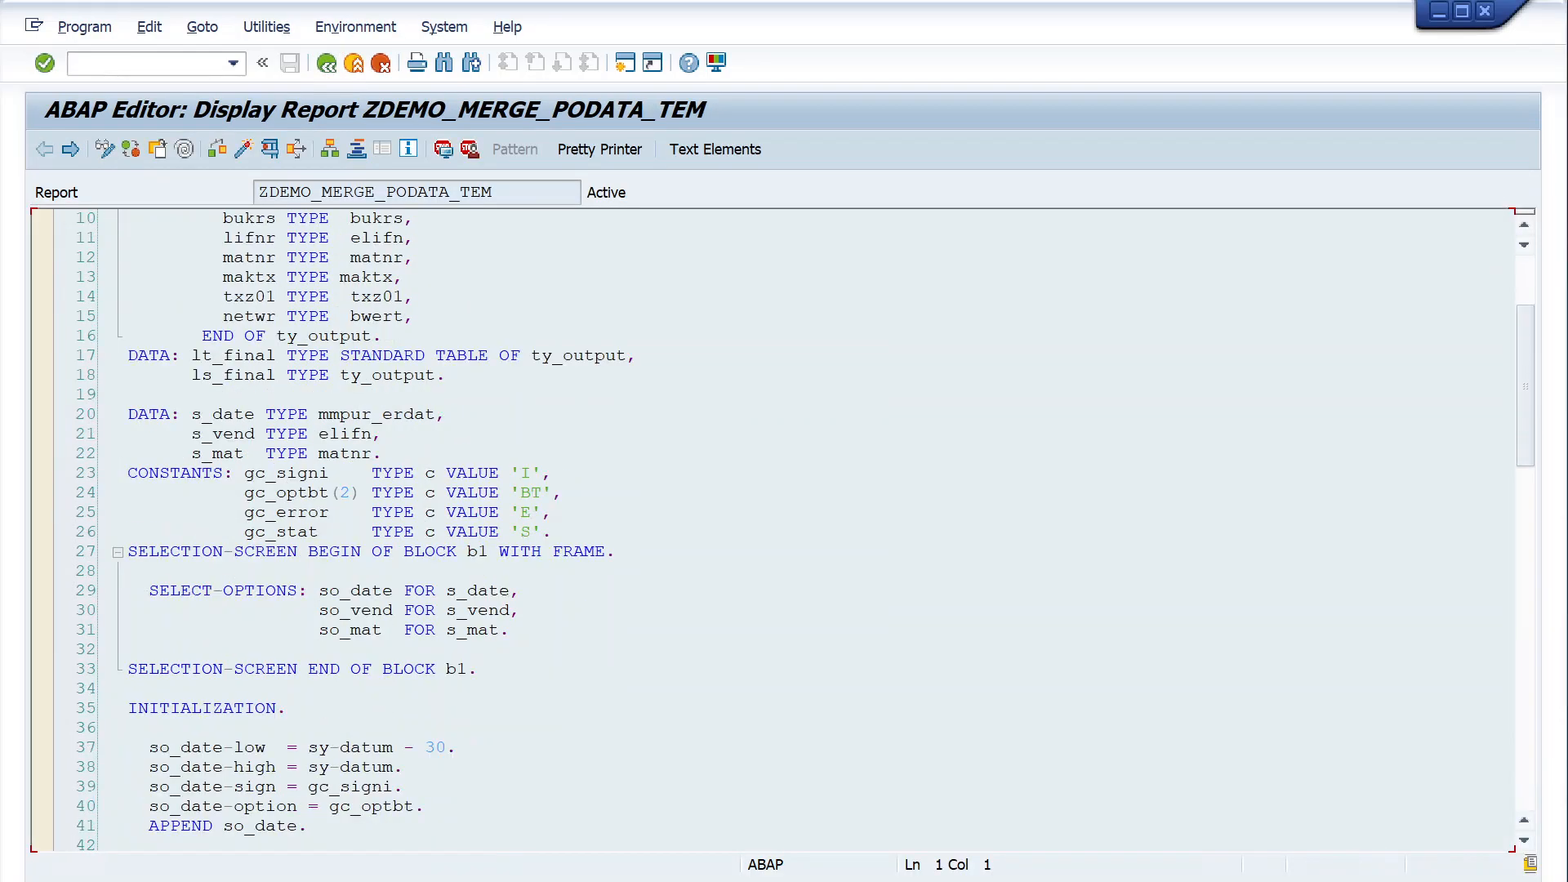
scroll(776, 531, "down", 8)
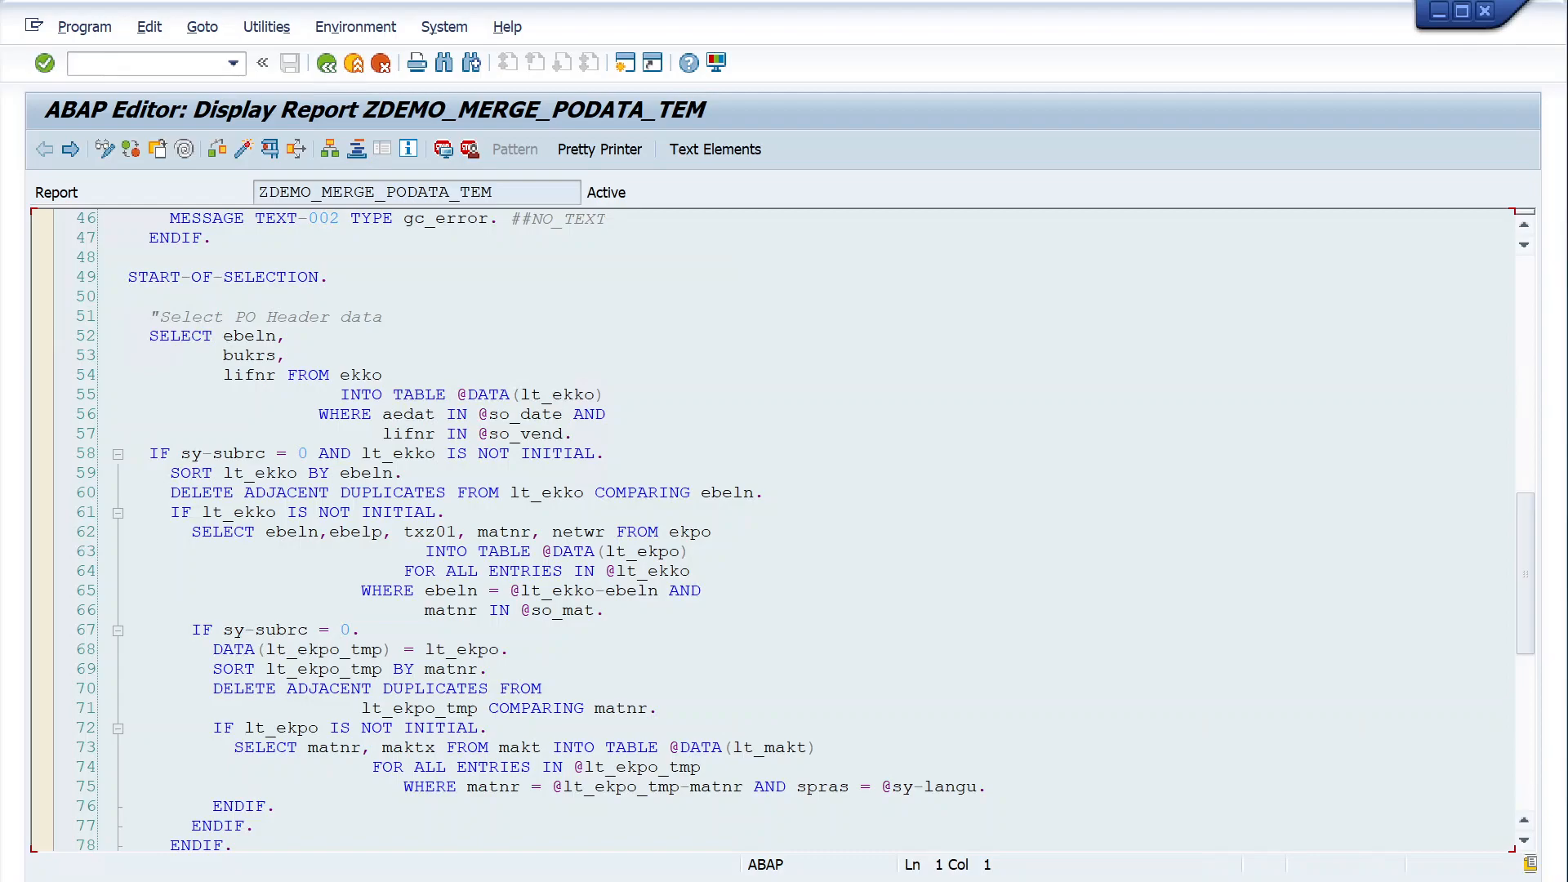
- Open ZDEMO_MERGE_PODATA_TEM in change mode and examine the source code down to the PO header and item selections
left_click(340, 70)
left_click(363, 499)
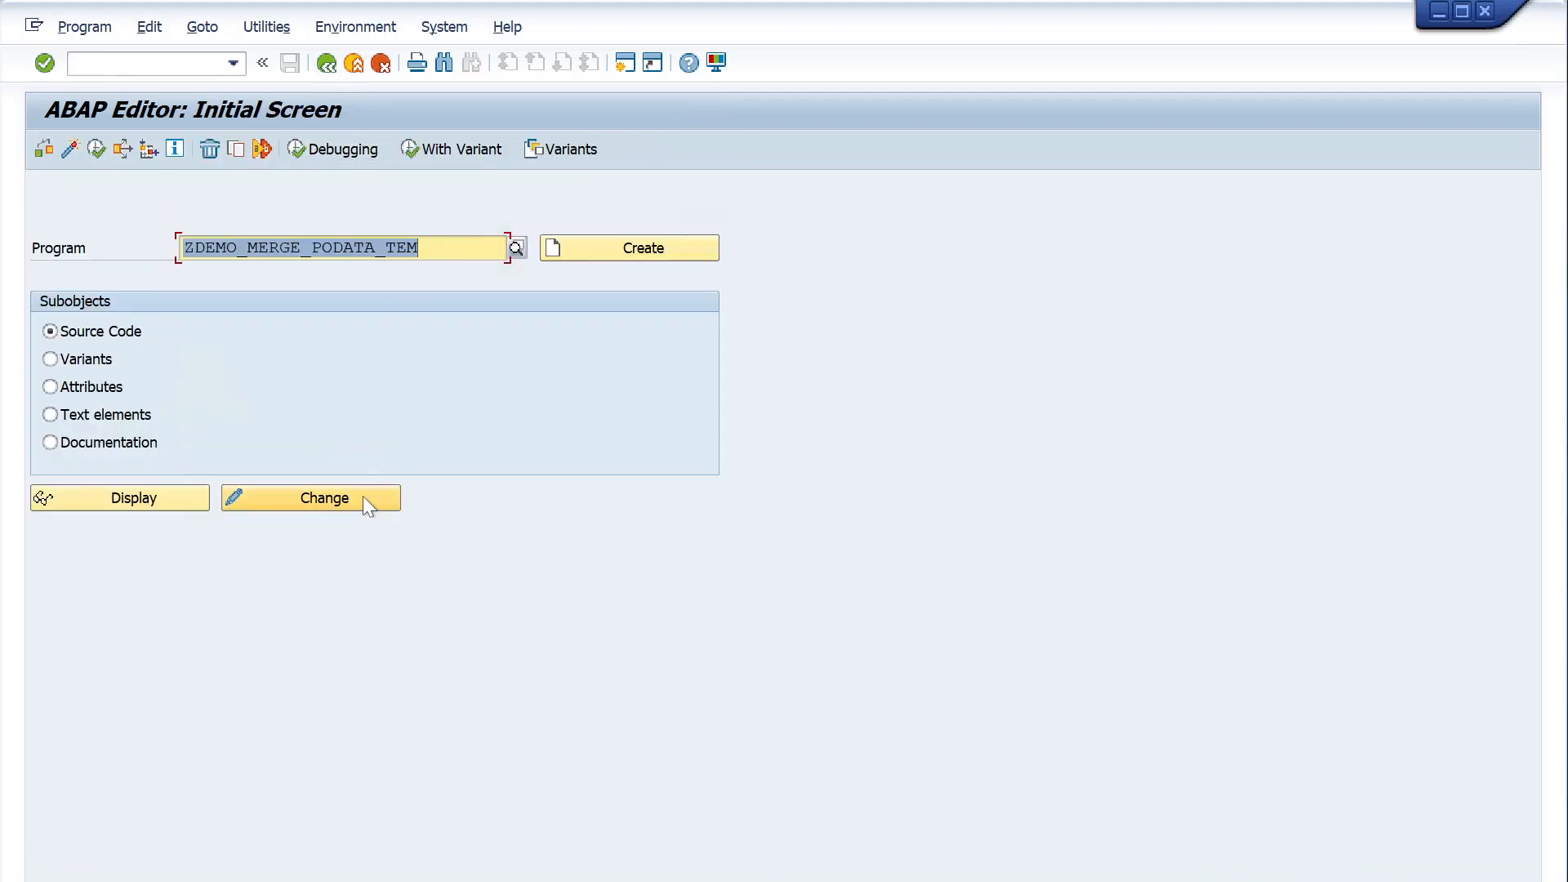
scroll(772, 531, "down", 6)
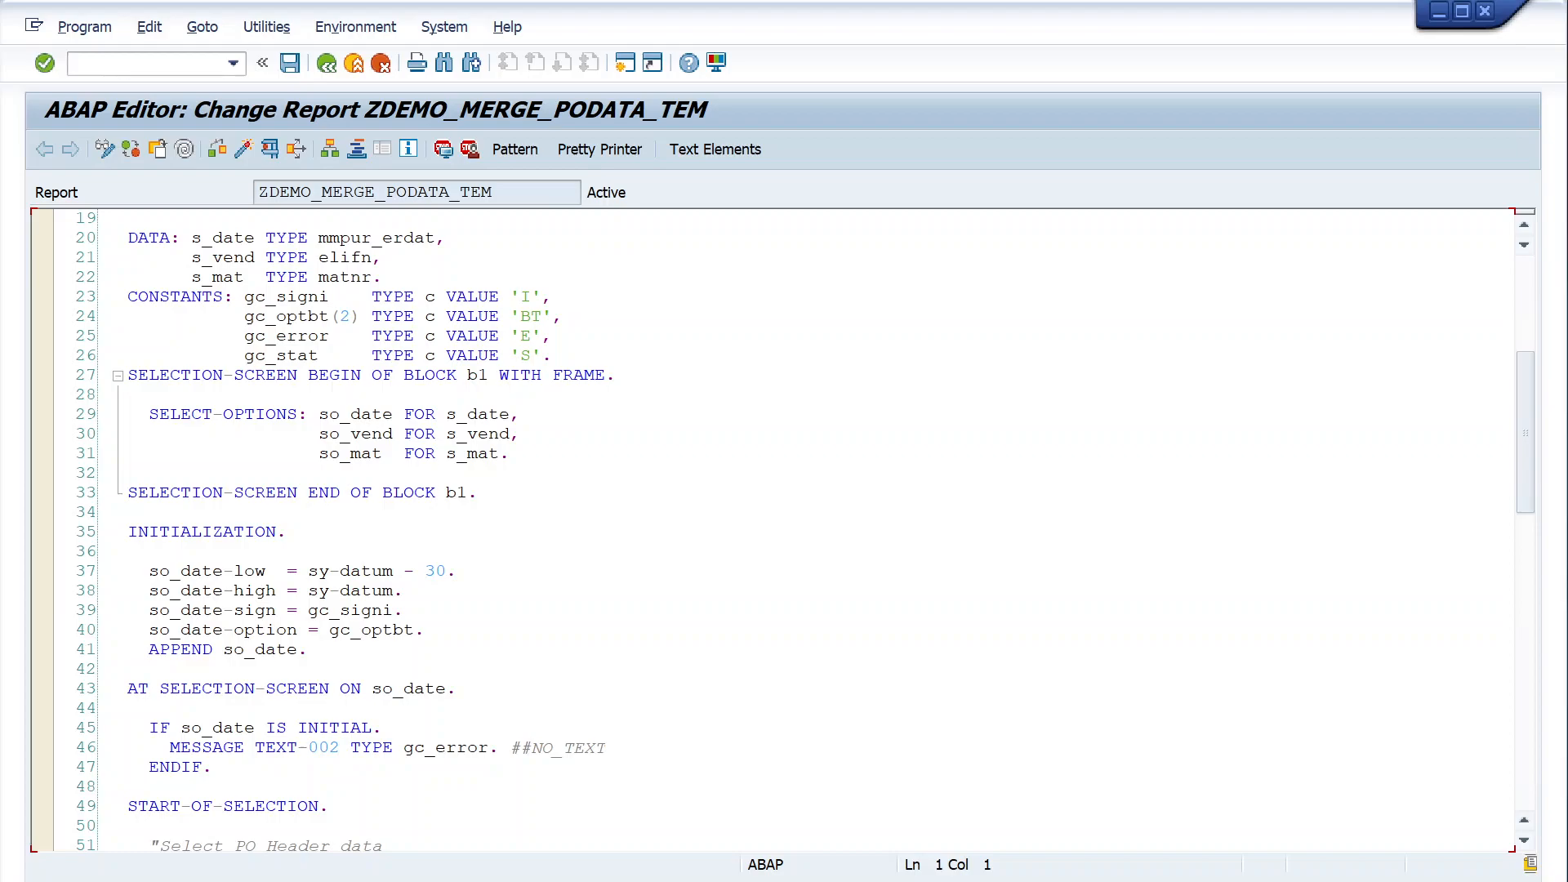
scroll(771, 531, "down", 8)
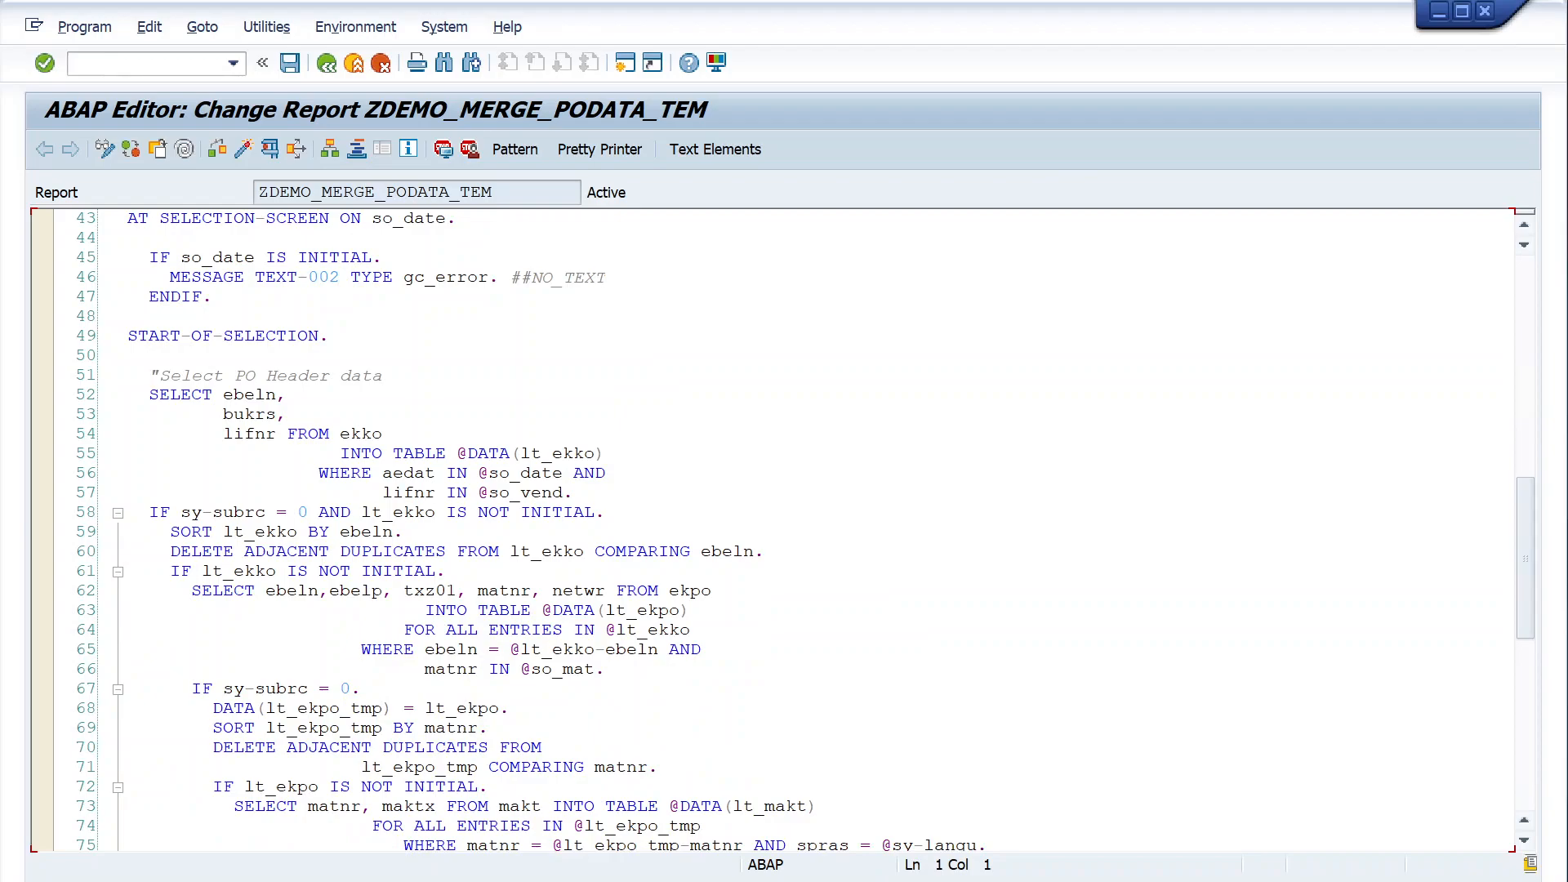
left_click(327, 64)
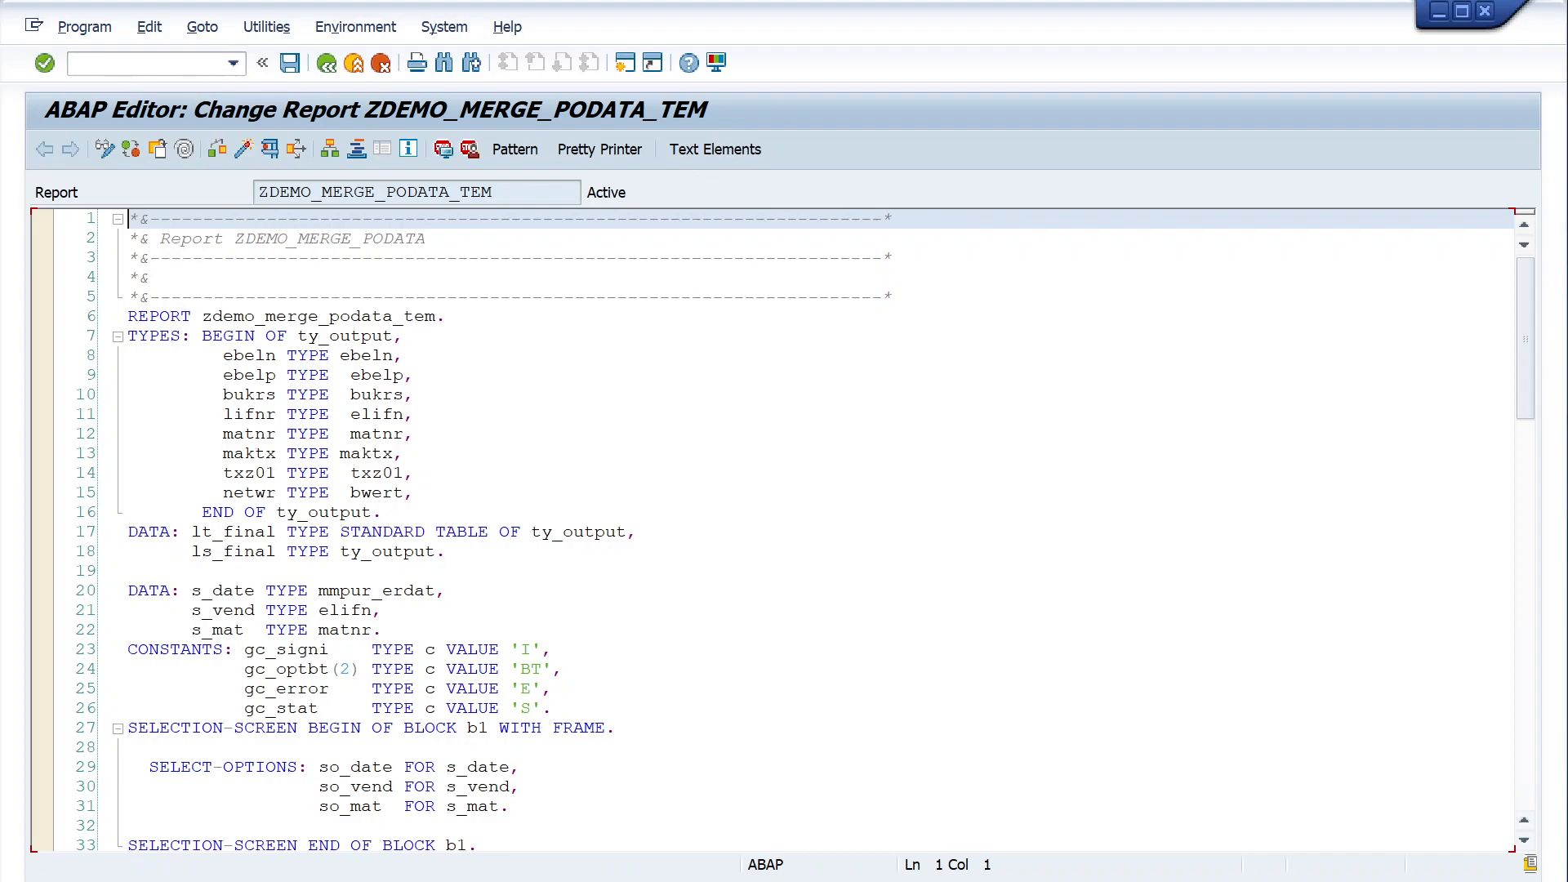
scroll(776, 531, "down", 14)
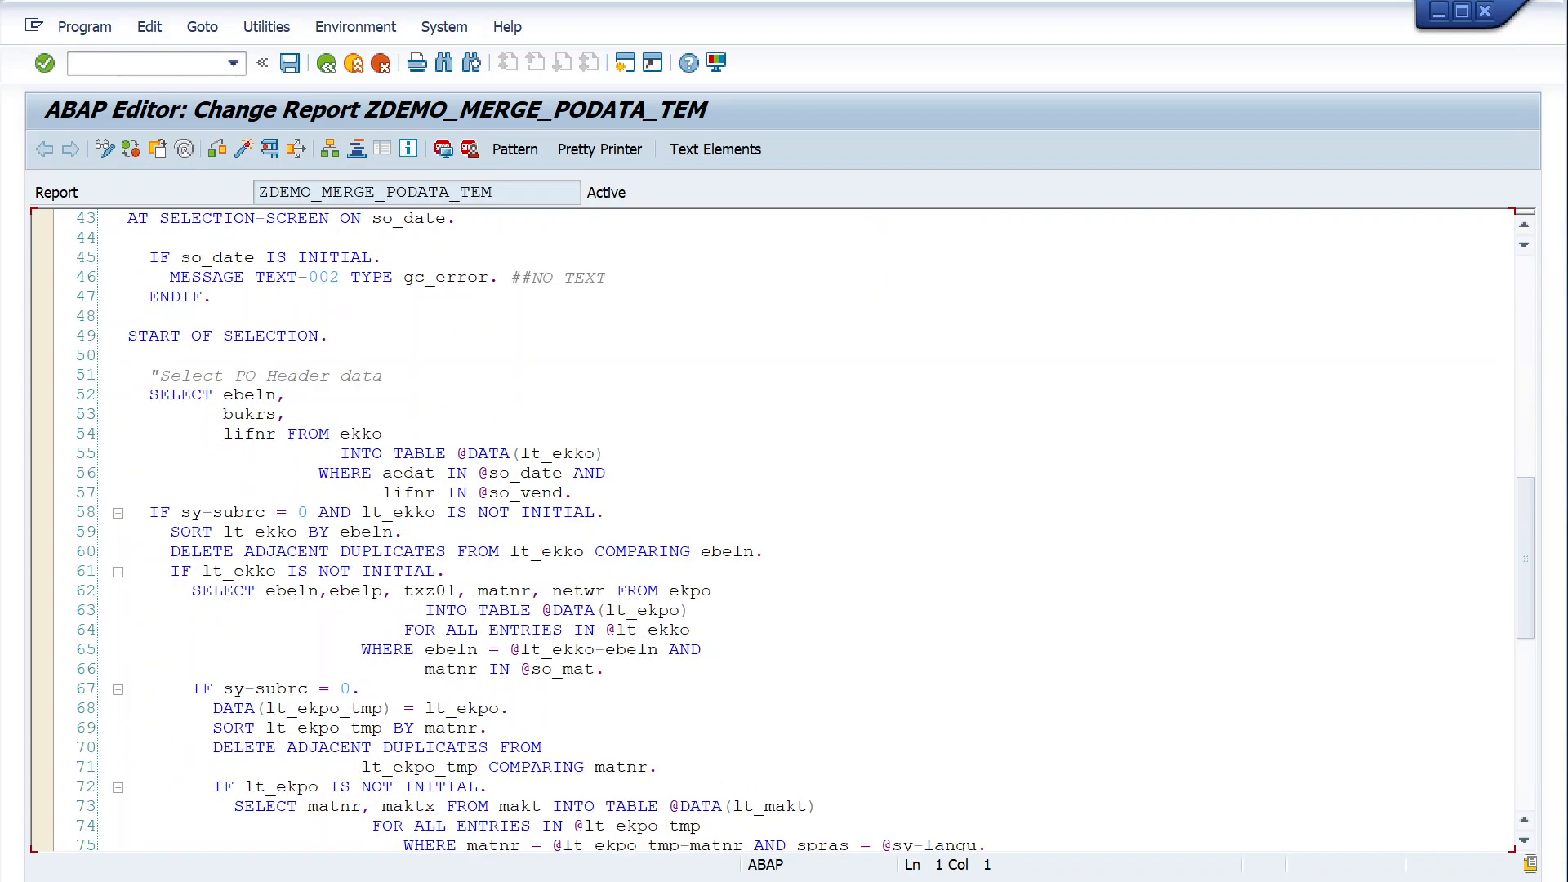
- Try to move bukrs onto the SELECT ebeln line of the PO header selection manually, and discard the unsaved edit in display mode
left_click_drag(224, 415, 289, 417)
key("ctrl+c")
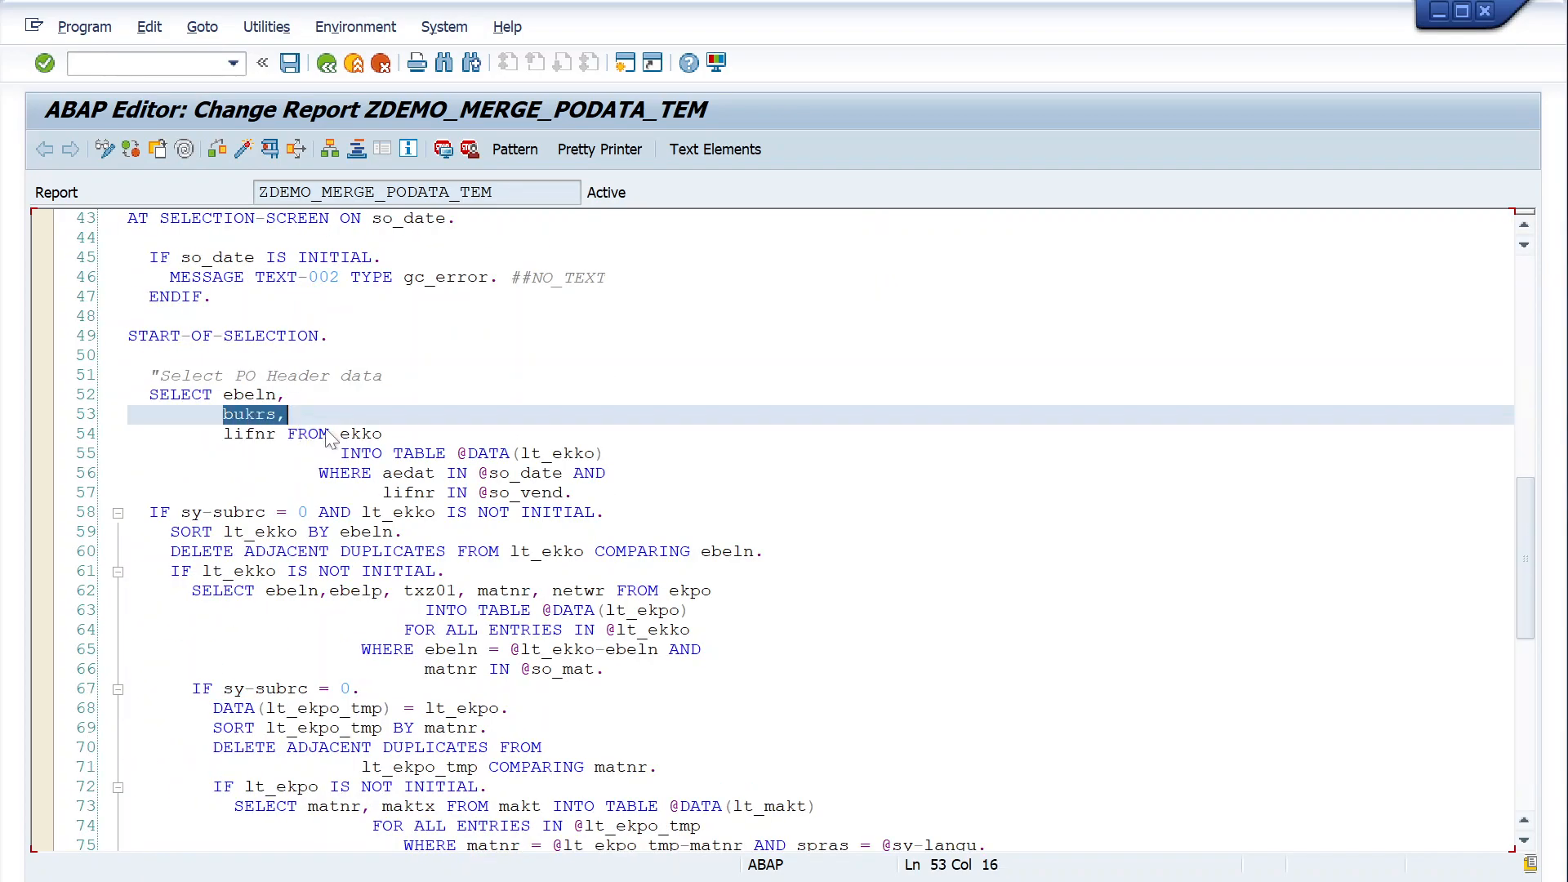
key("BackSpace")
left_click(288, 395)
key("ctrl+v")
left_click_drag(224, 434, 287, 434)
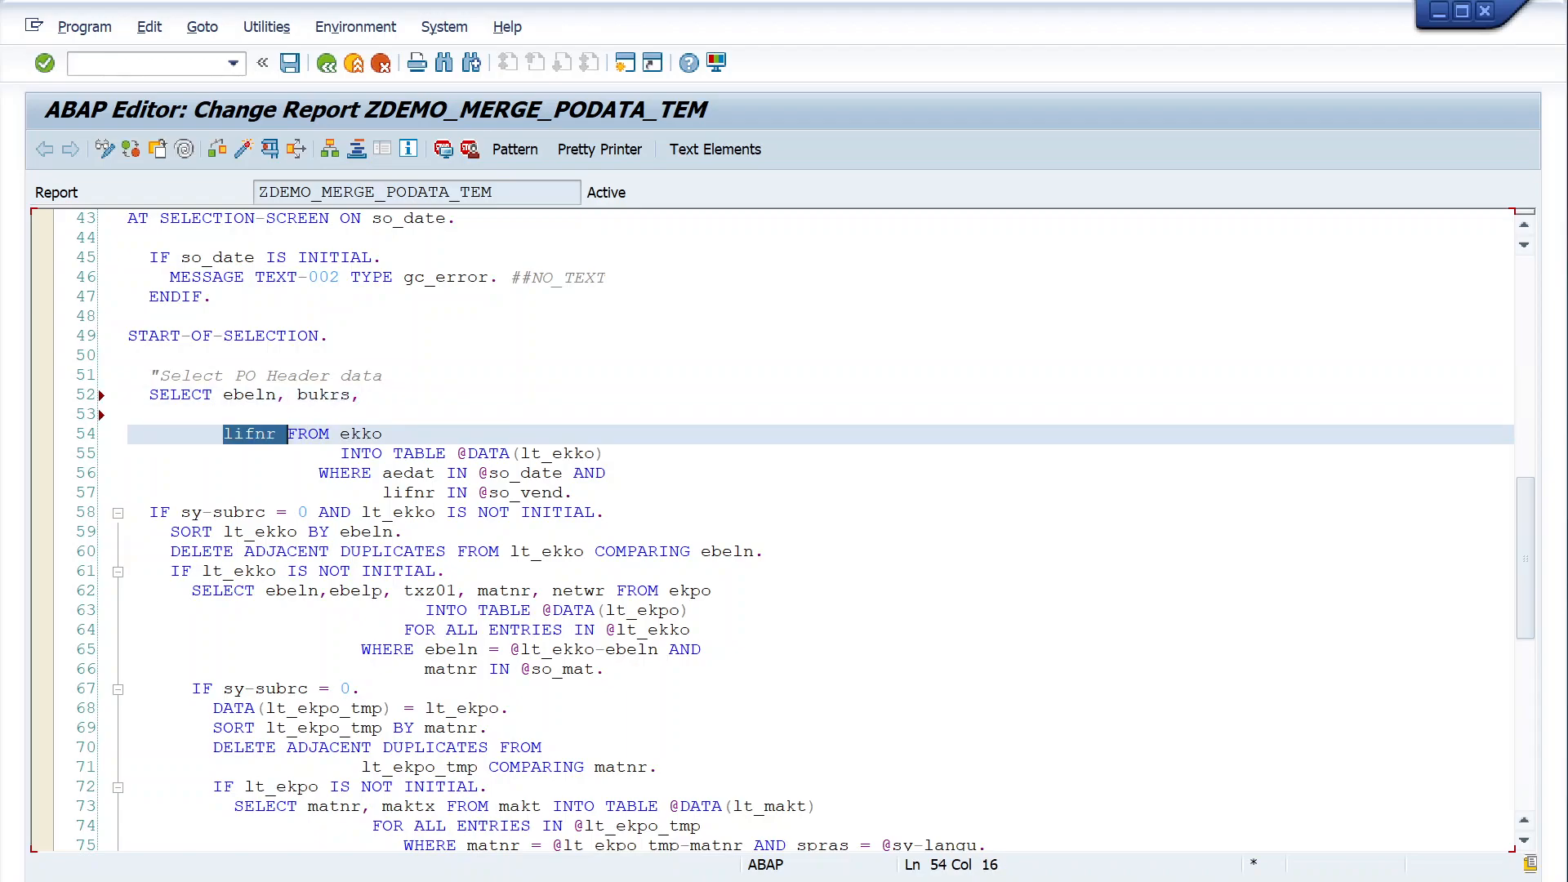
scroll(784, 531, "down", 10)
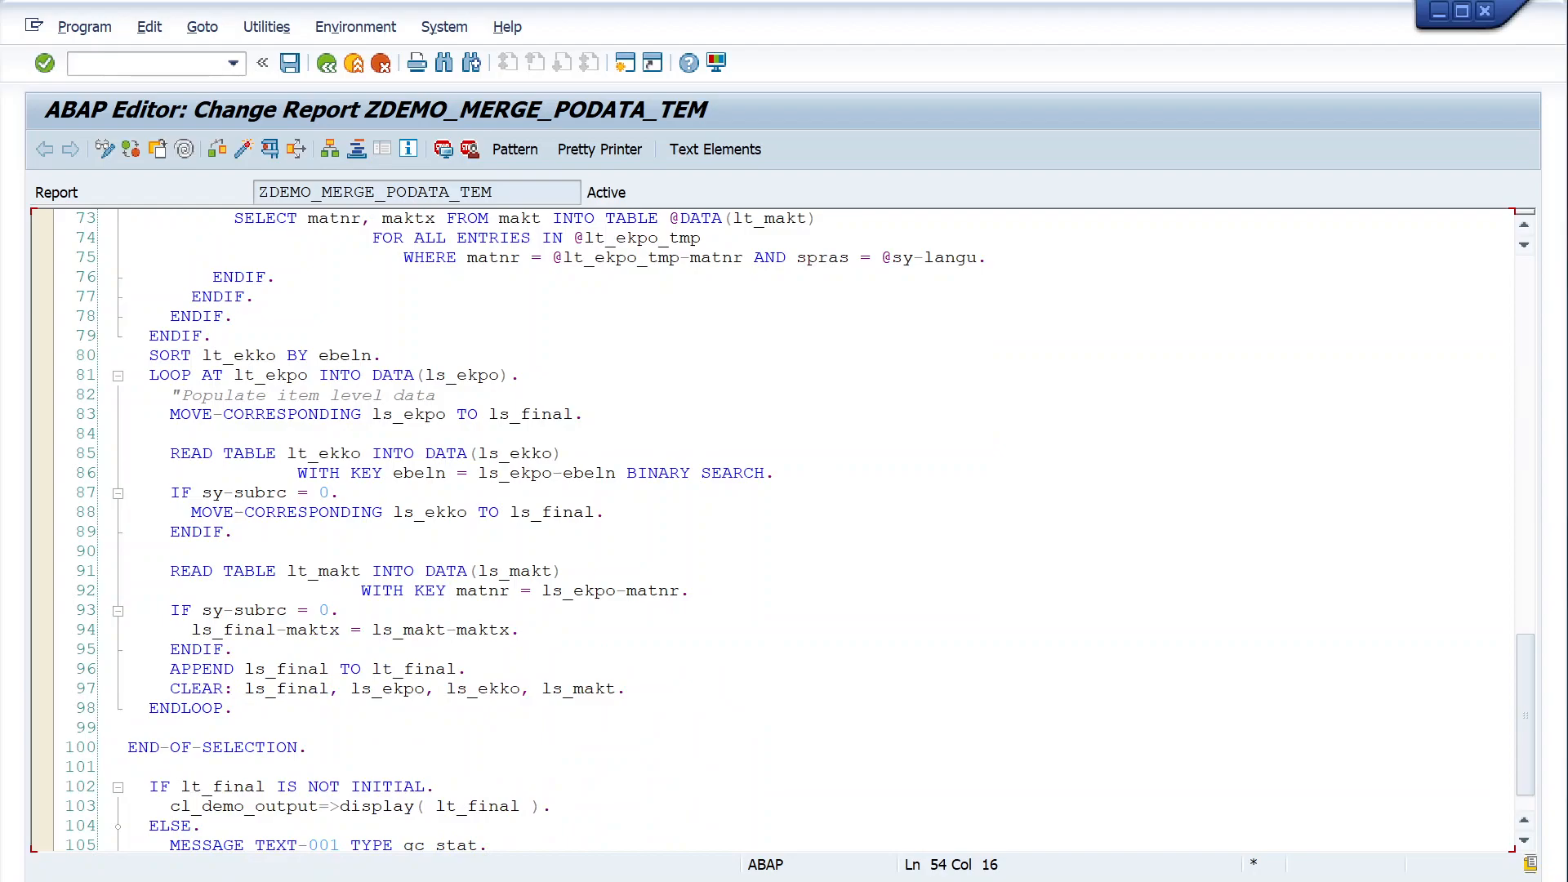
double_click(392, 356)
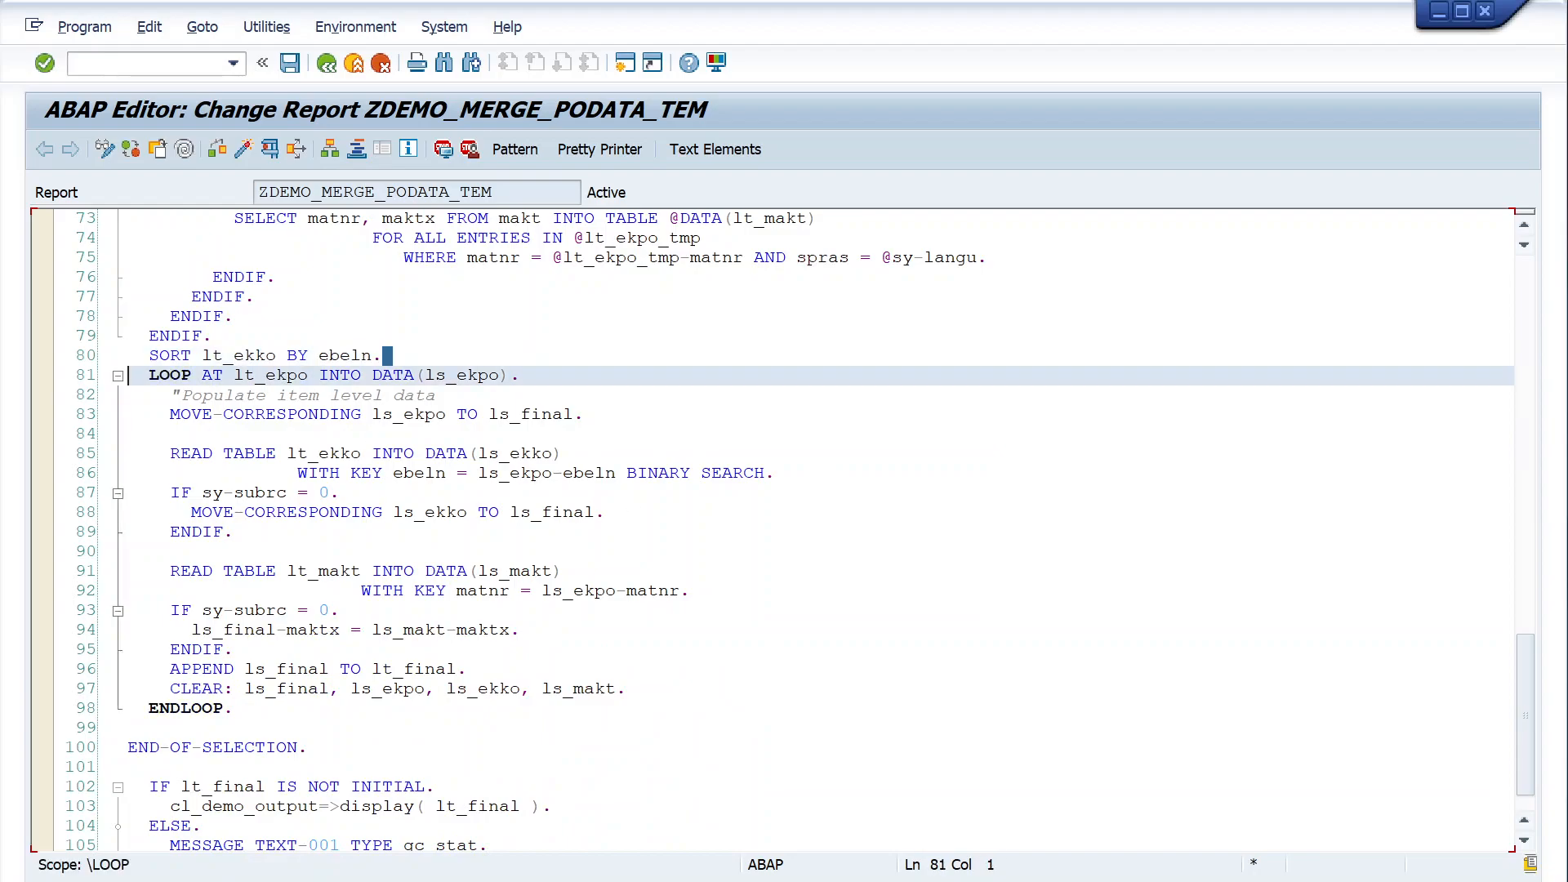
scroll(784, 531, "up", 9)
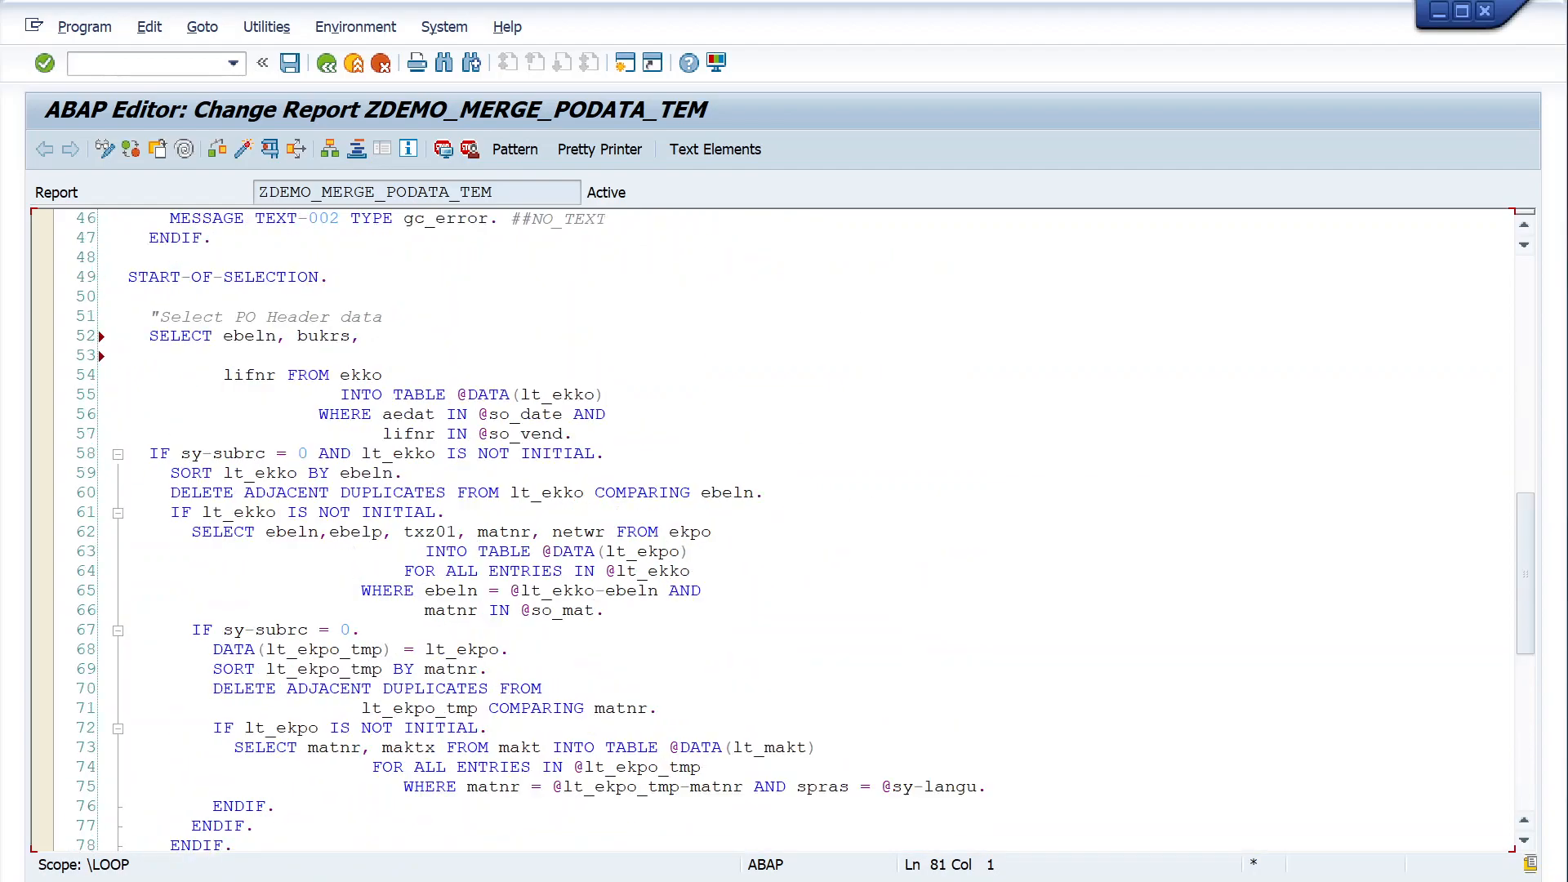
left_click(105, 149)
left_click(601, 480)
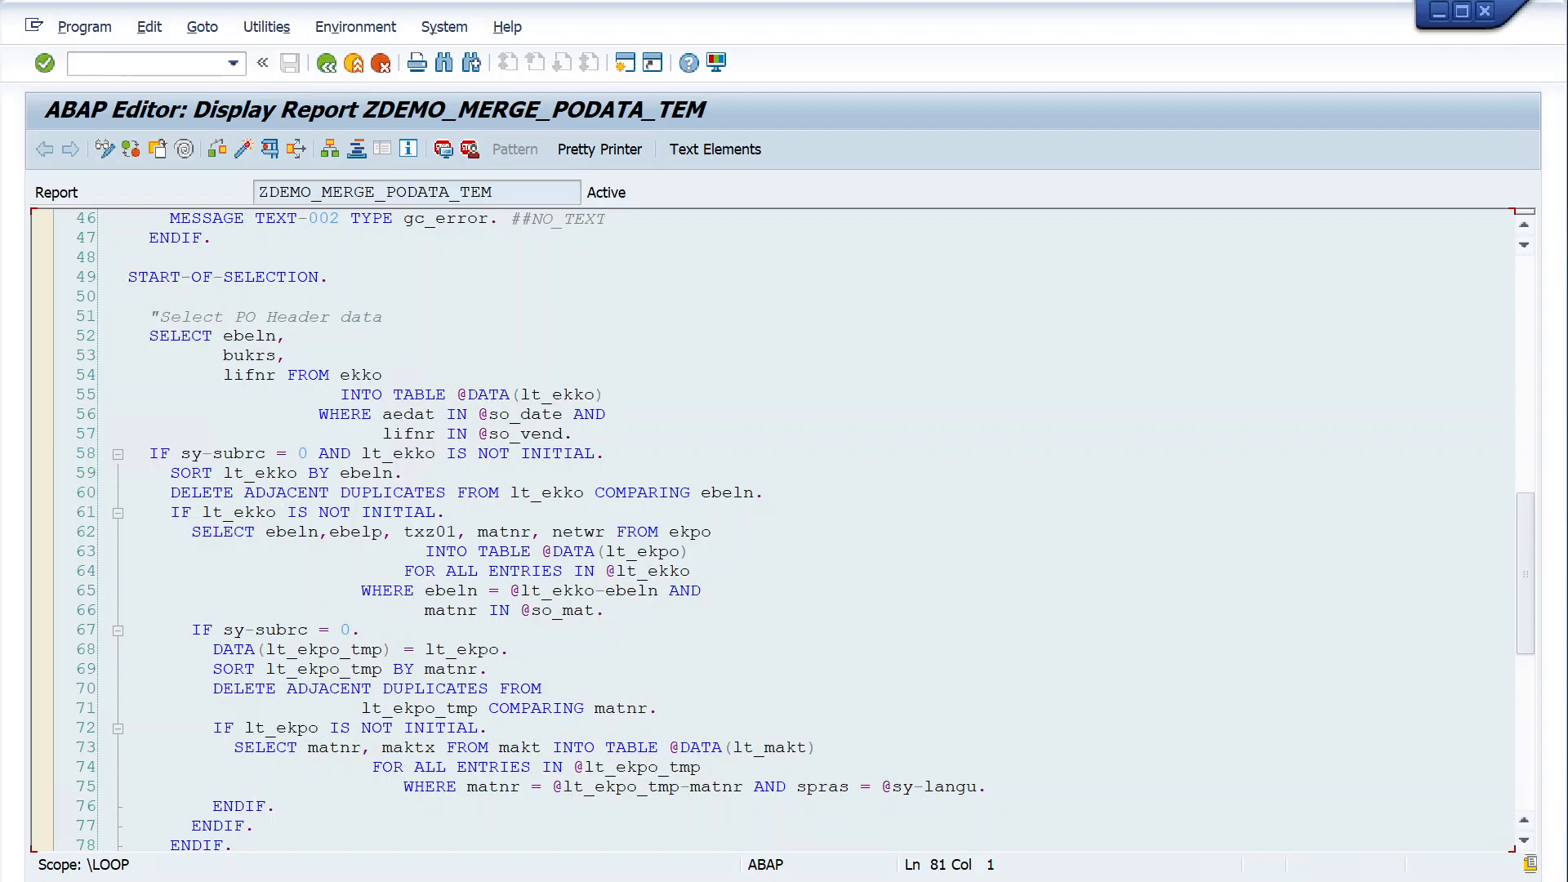
- Retrieve version 1 from the report's version management and confirm overwriting the current source code
left_click(269, 28)
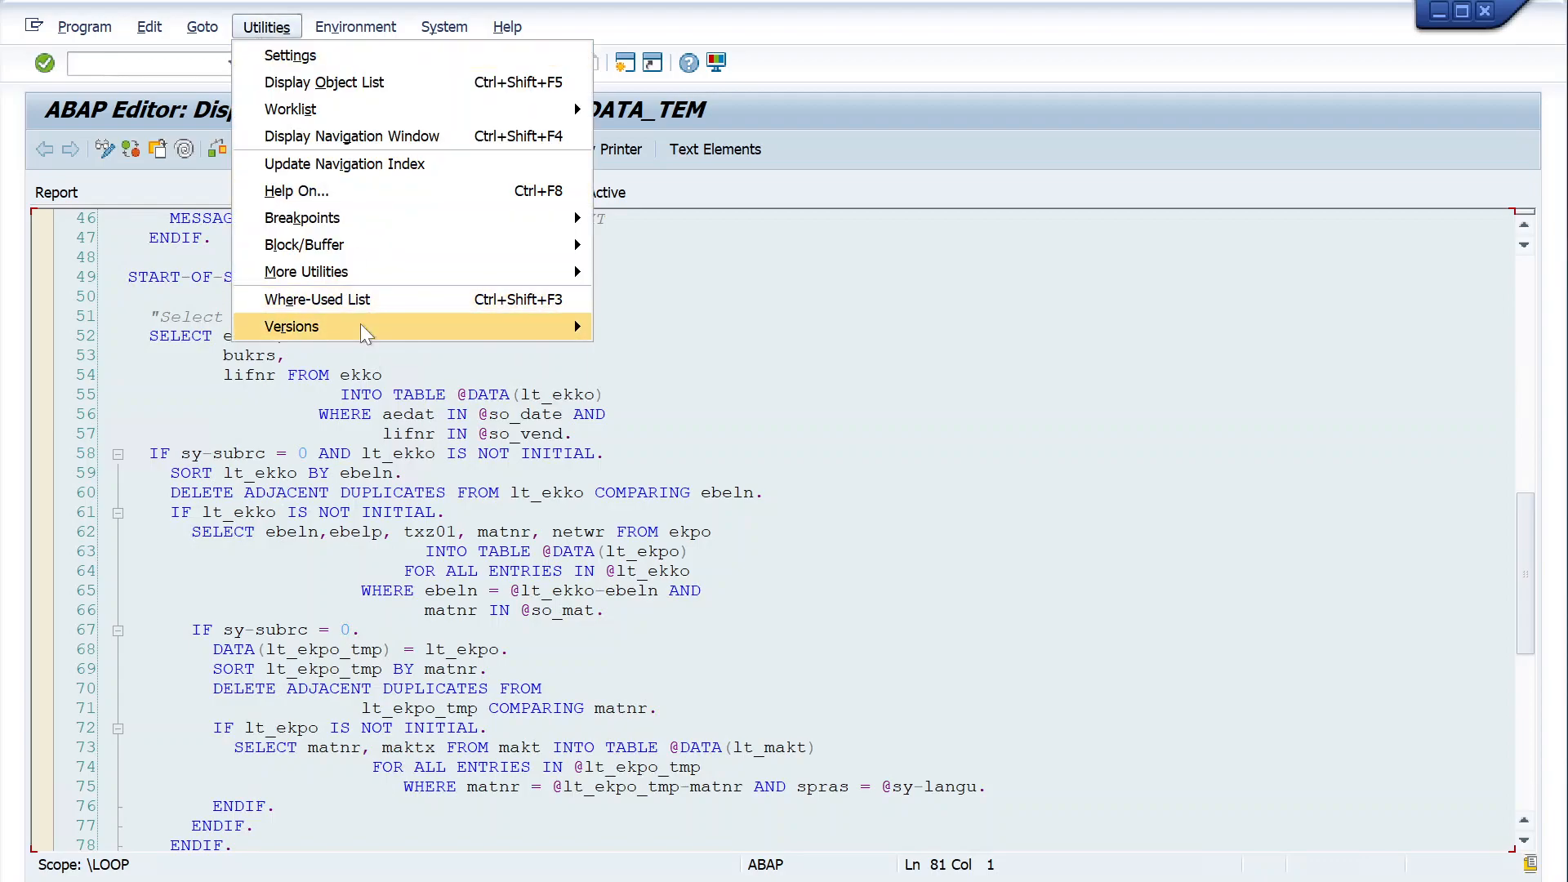
mouse_move(365, 333)
left_click(658, 332)
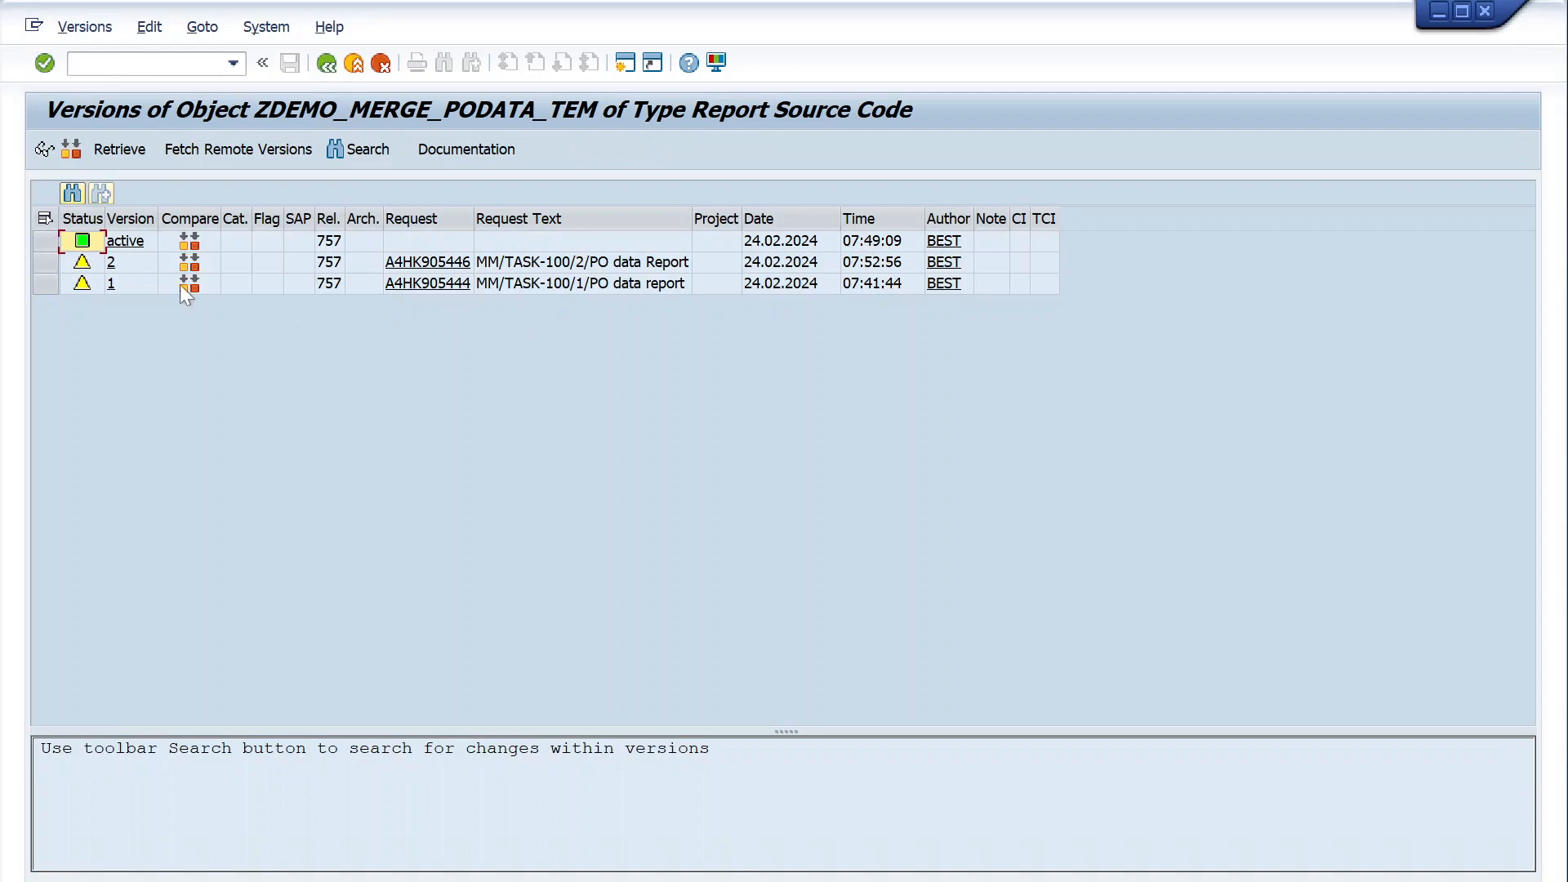
left_click(41, 263)
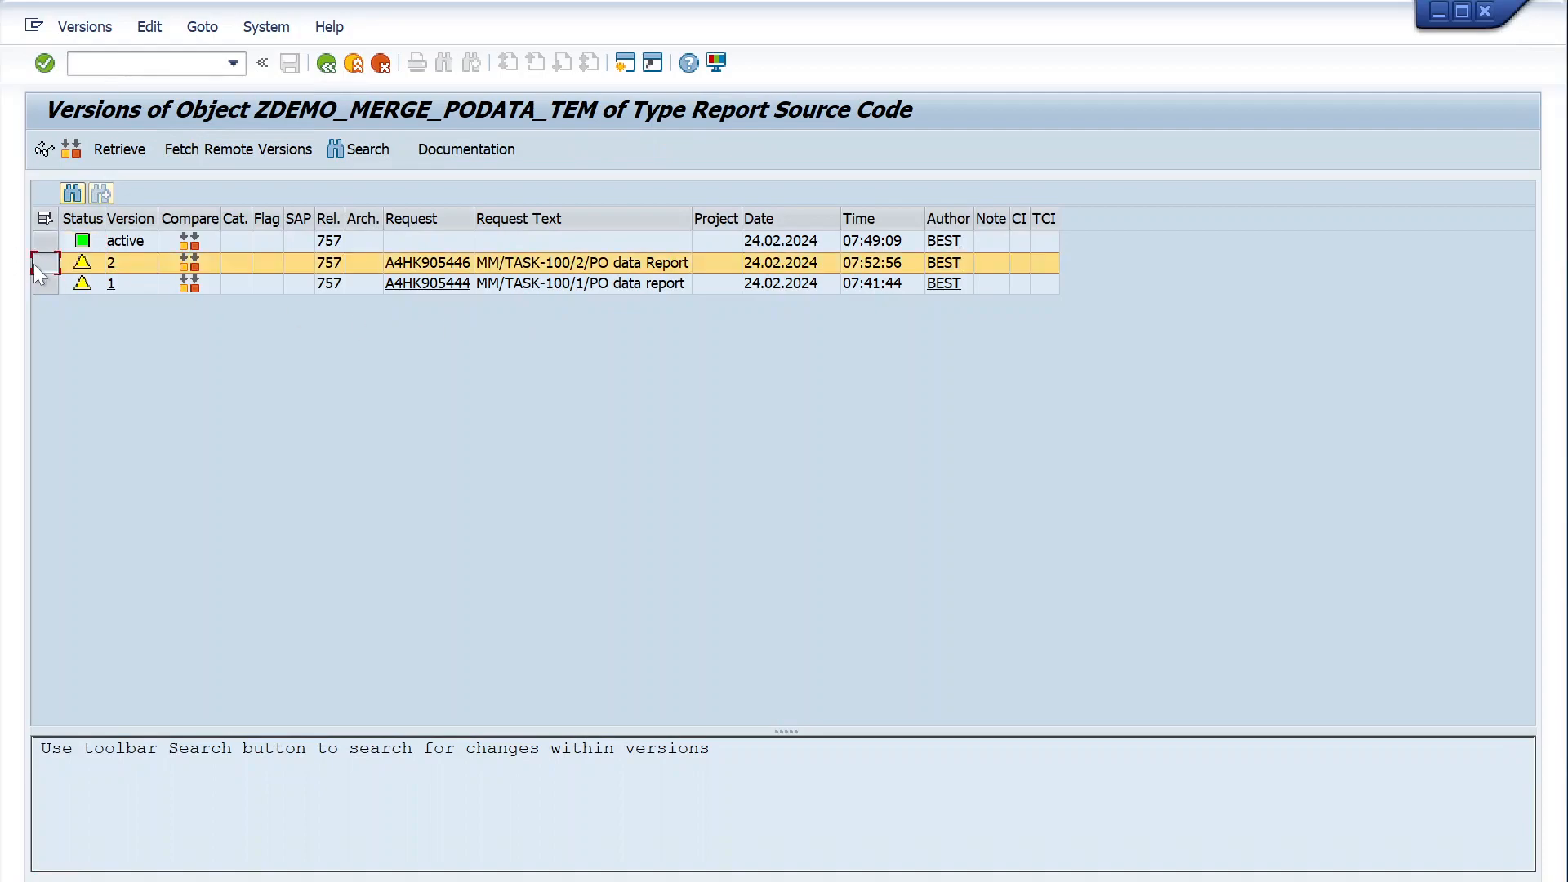
left_click(41, 283)
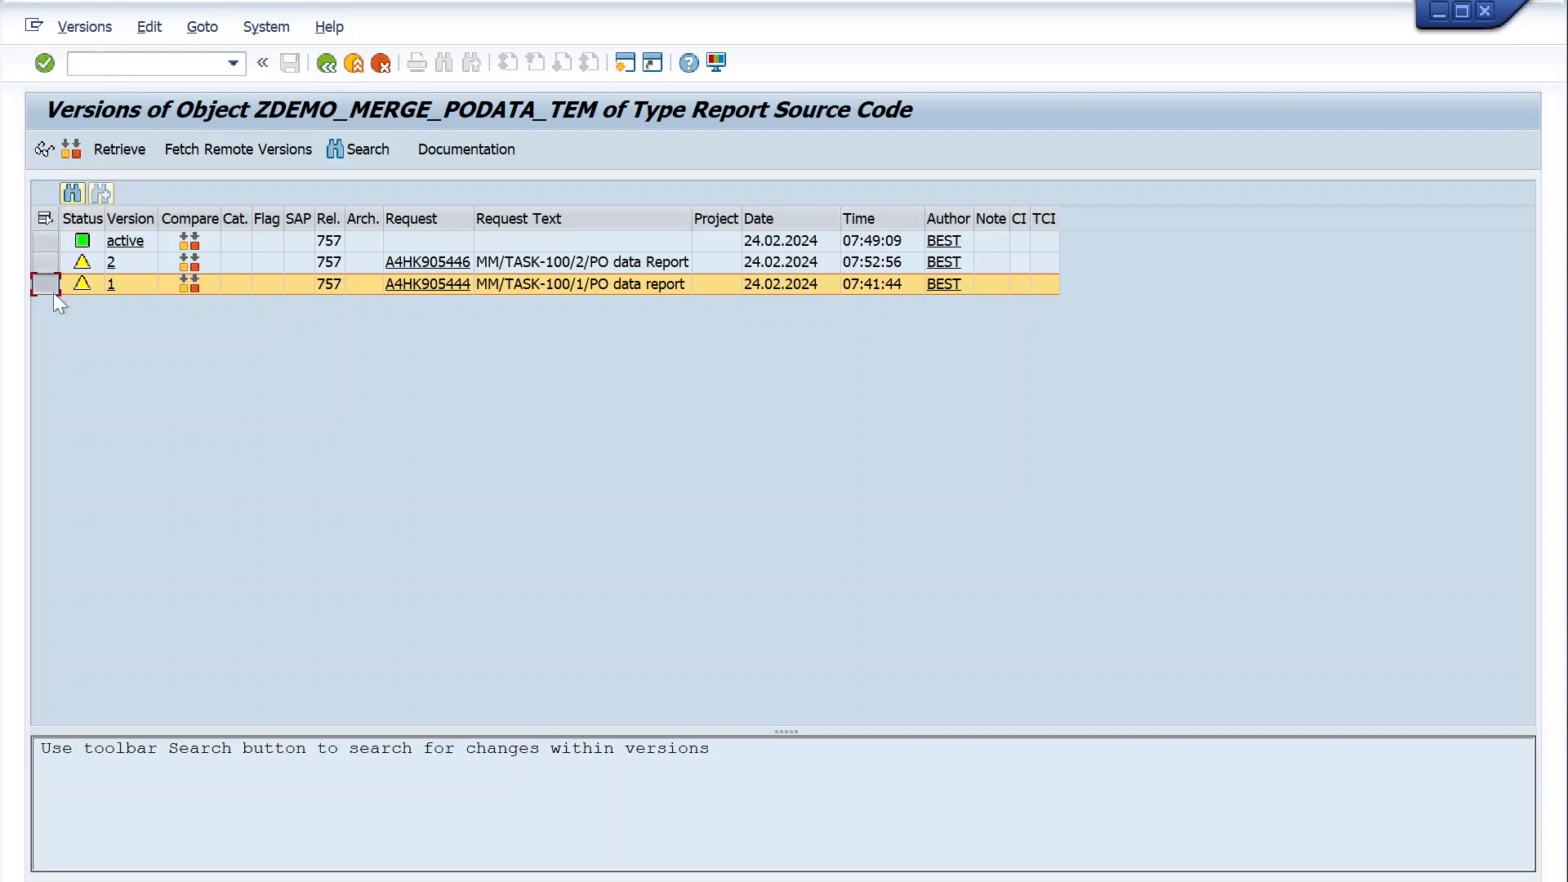
left_click(119, 149)
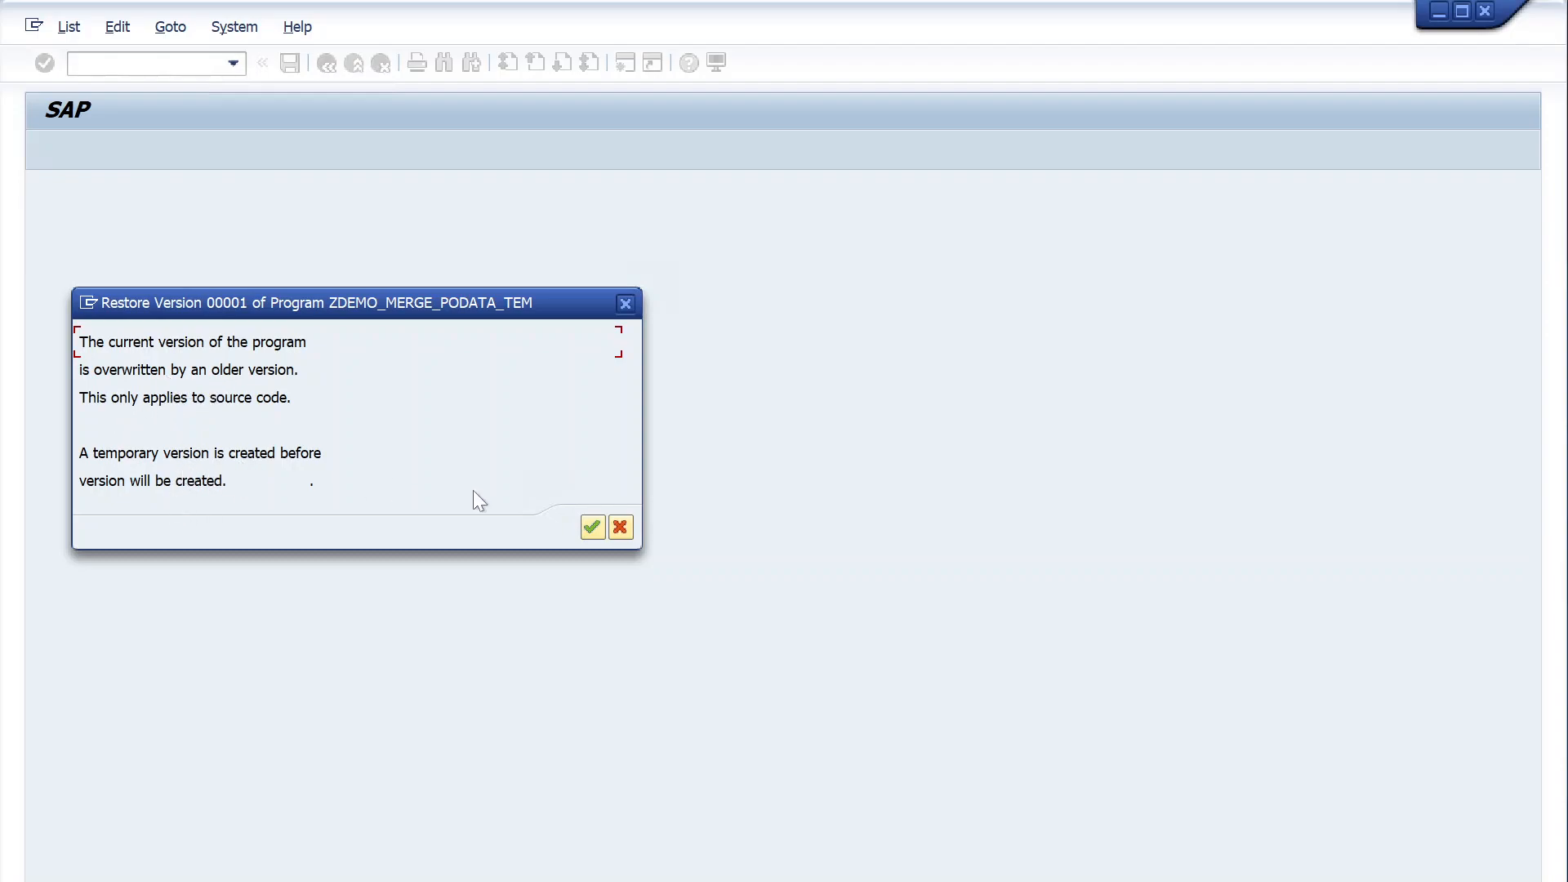
left_click(591, 527)
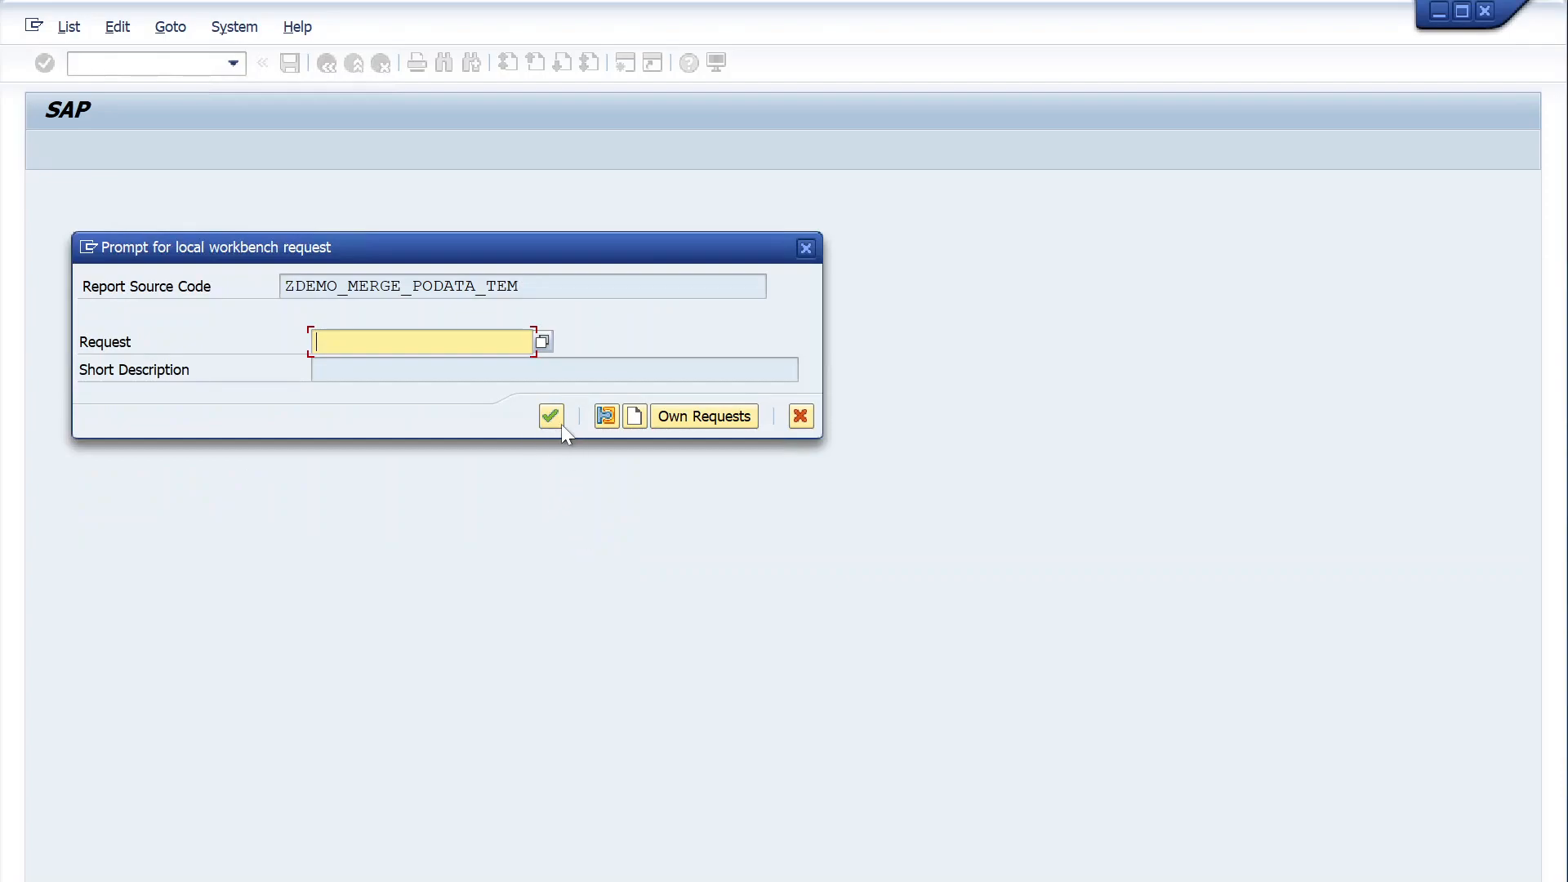
- Create a workbench request described as "MM/TASK-100/3/PO data report" and assign the restored source code to it
left_click(636, 418)
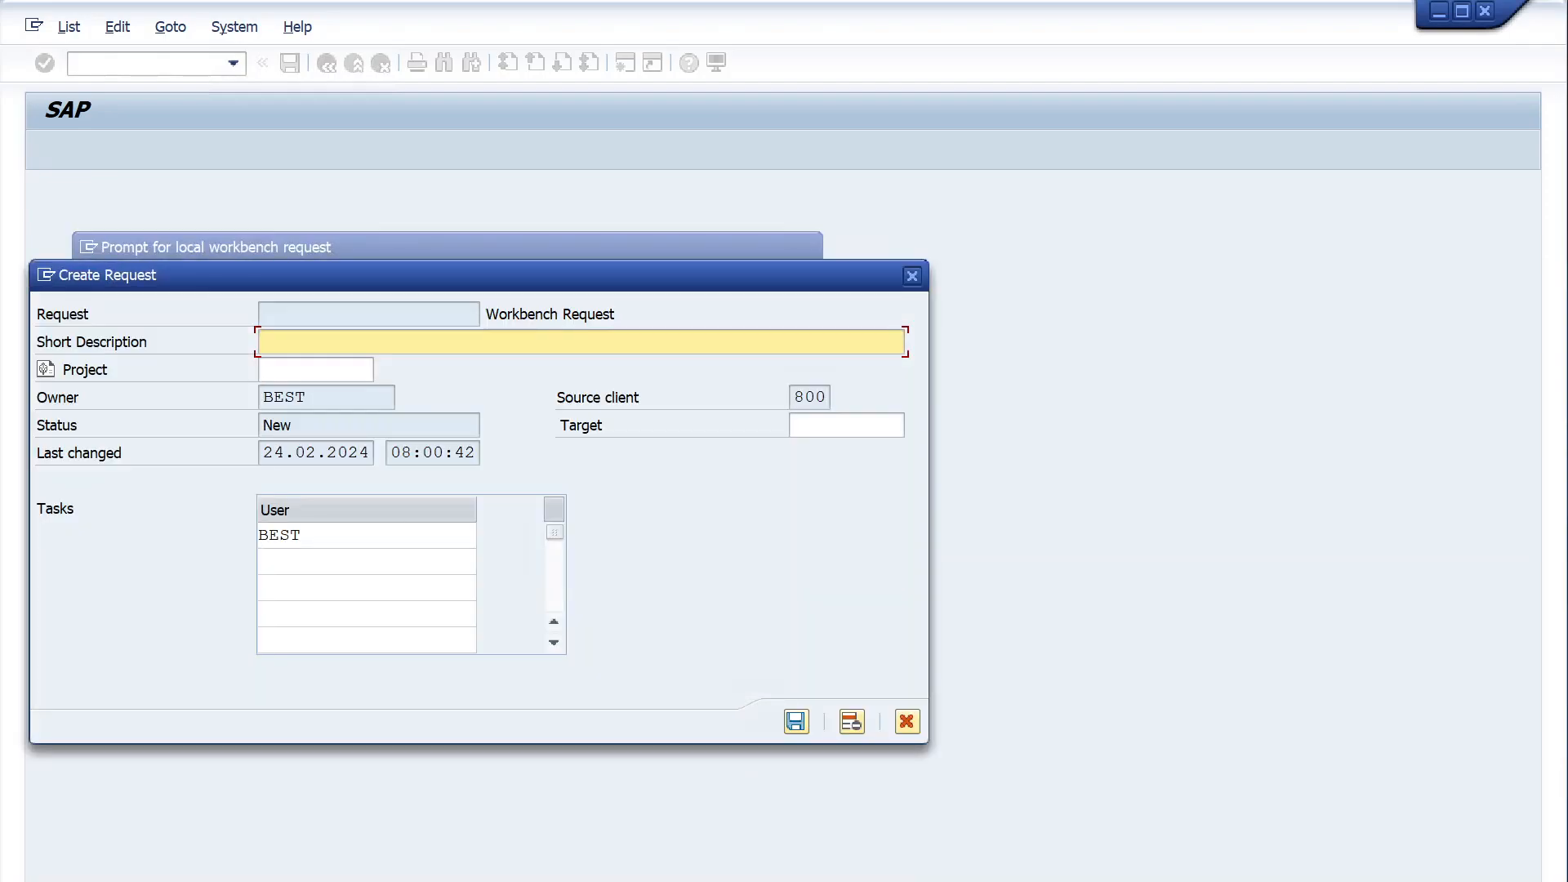
type("MM/")
type("TASK-100/3/PO data report")
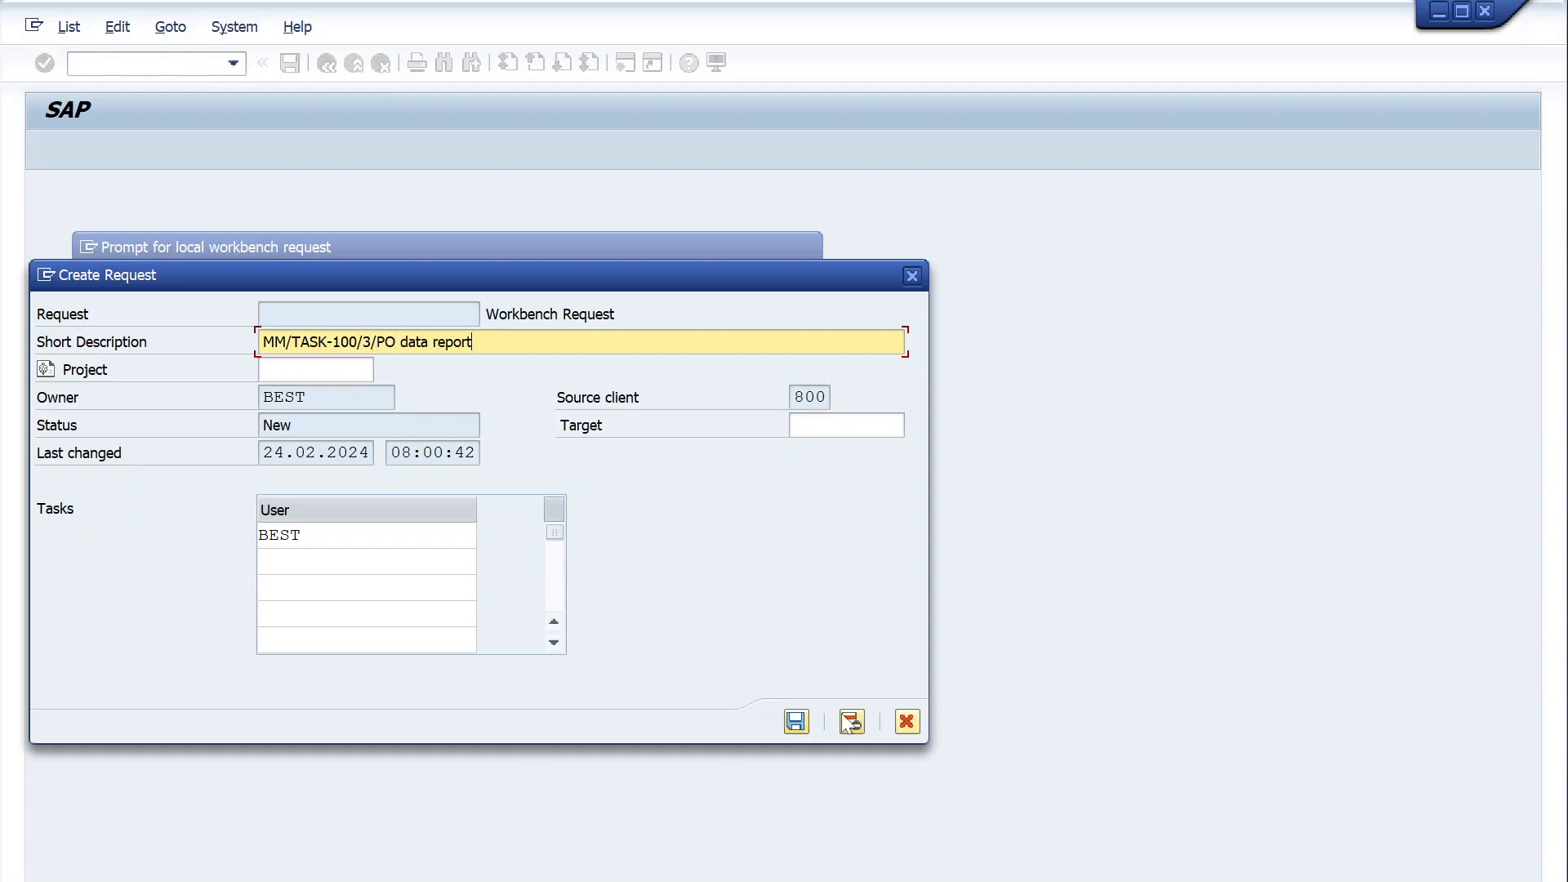
left_click(796, 722)
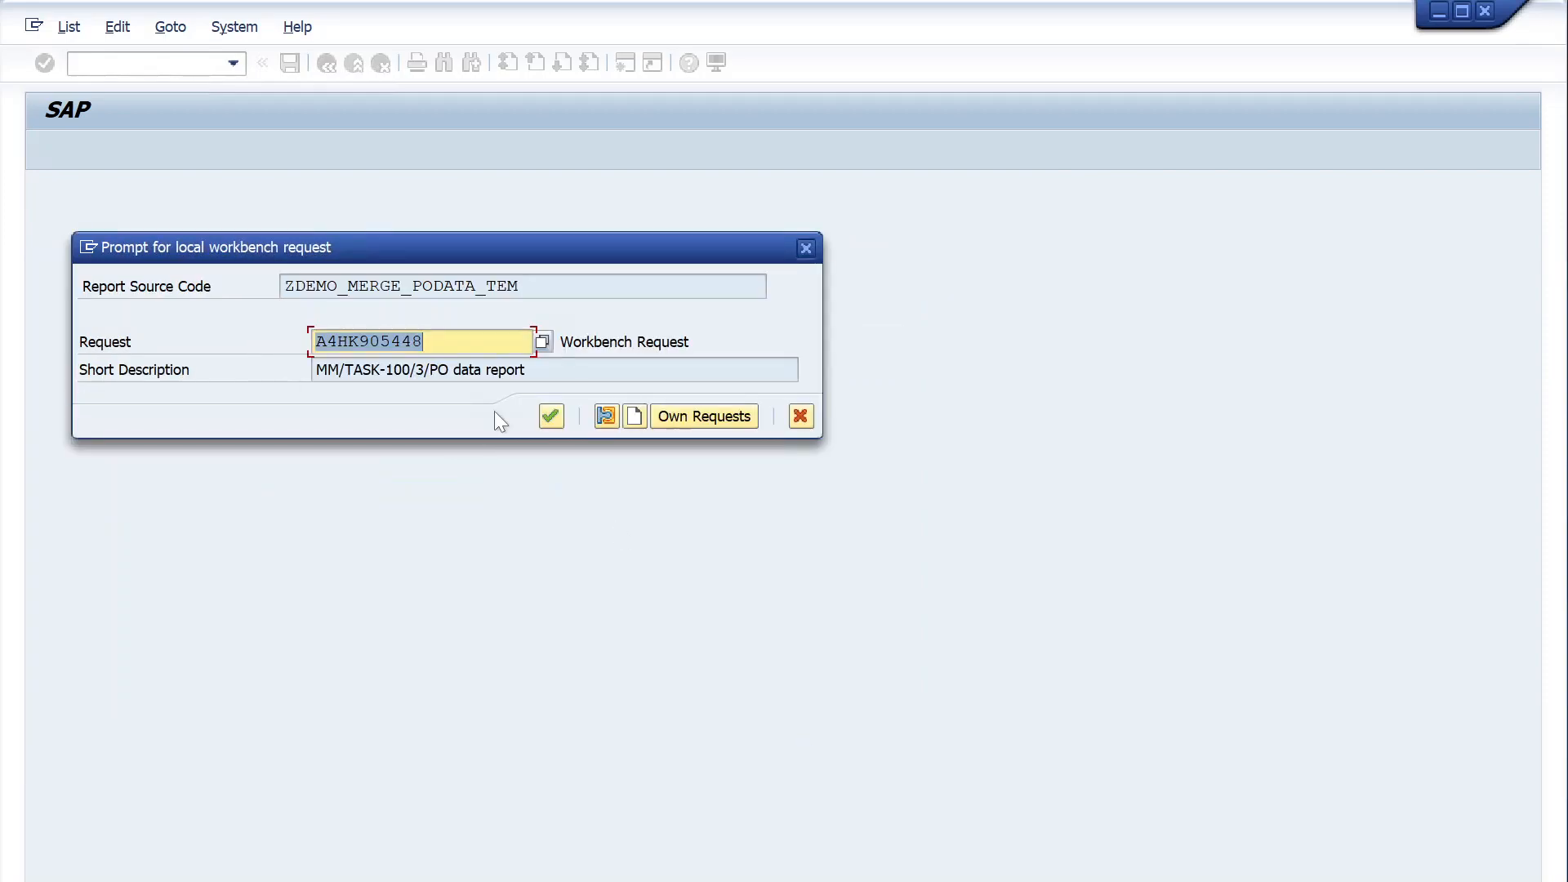
left_click(555, 423)
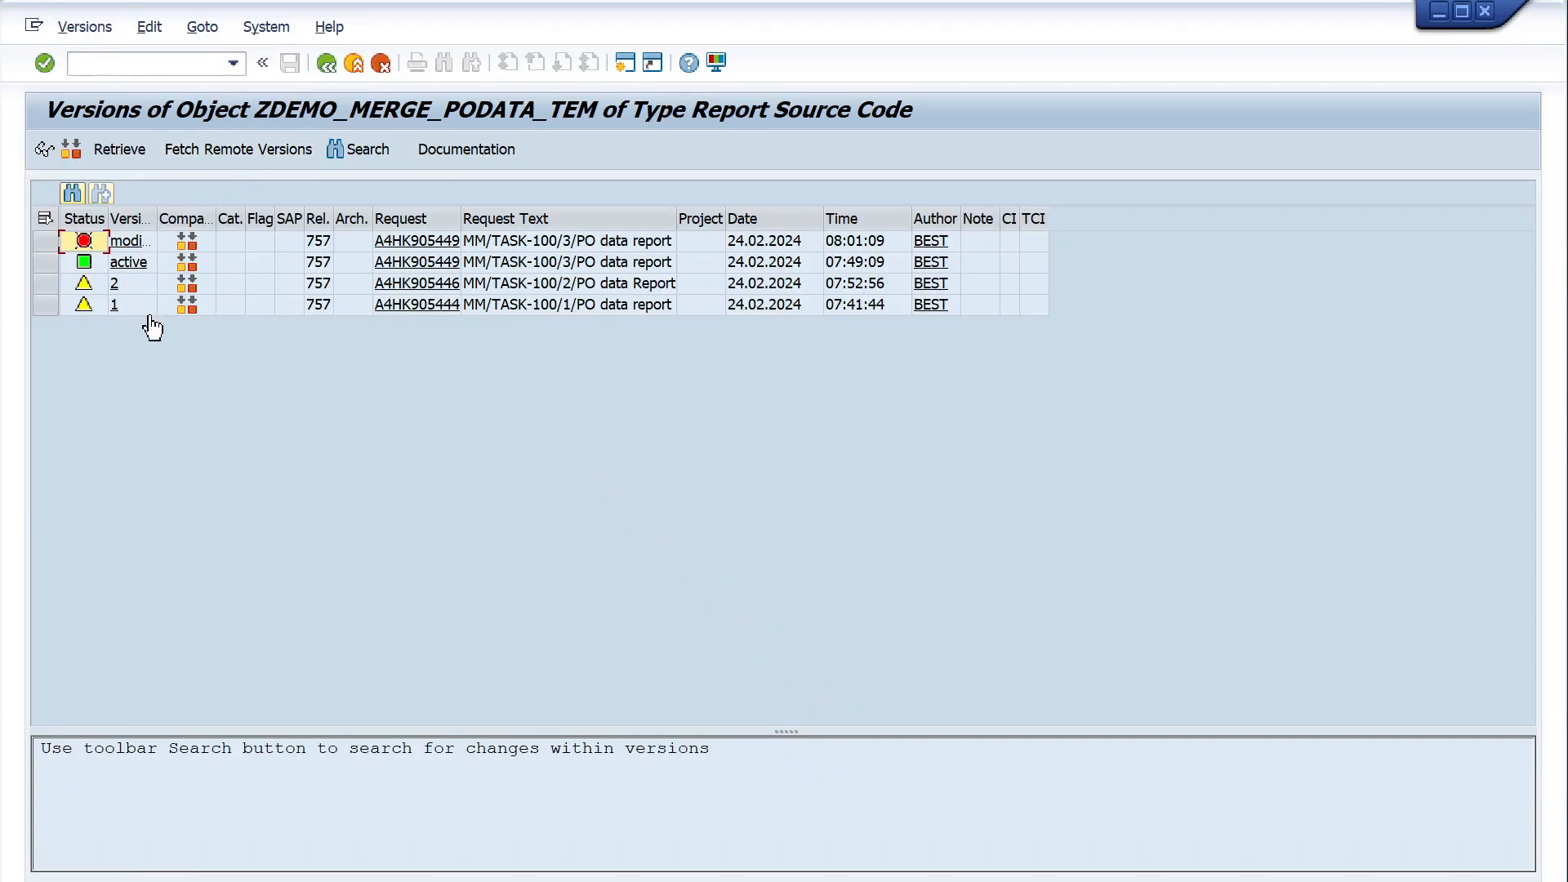
- Return from the version list to the report, switch it to change mode and activate the restored source code
left_click(320, 69)
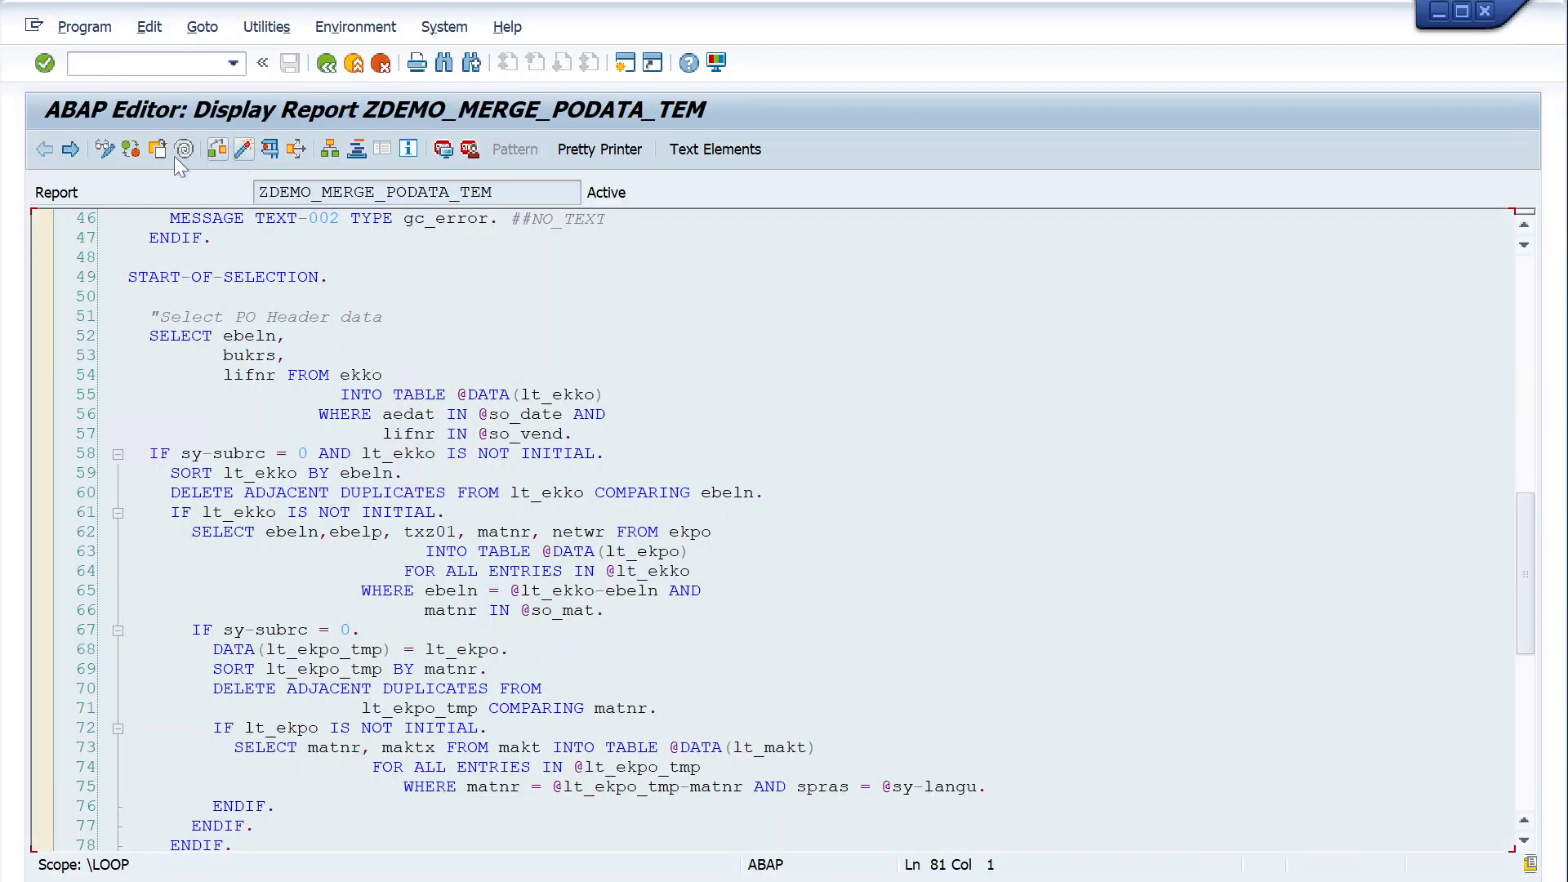
left_click(106, 149)
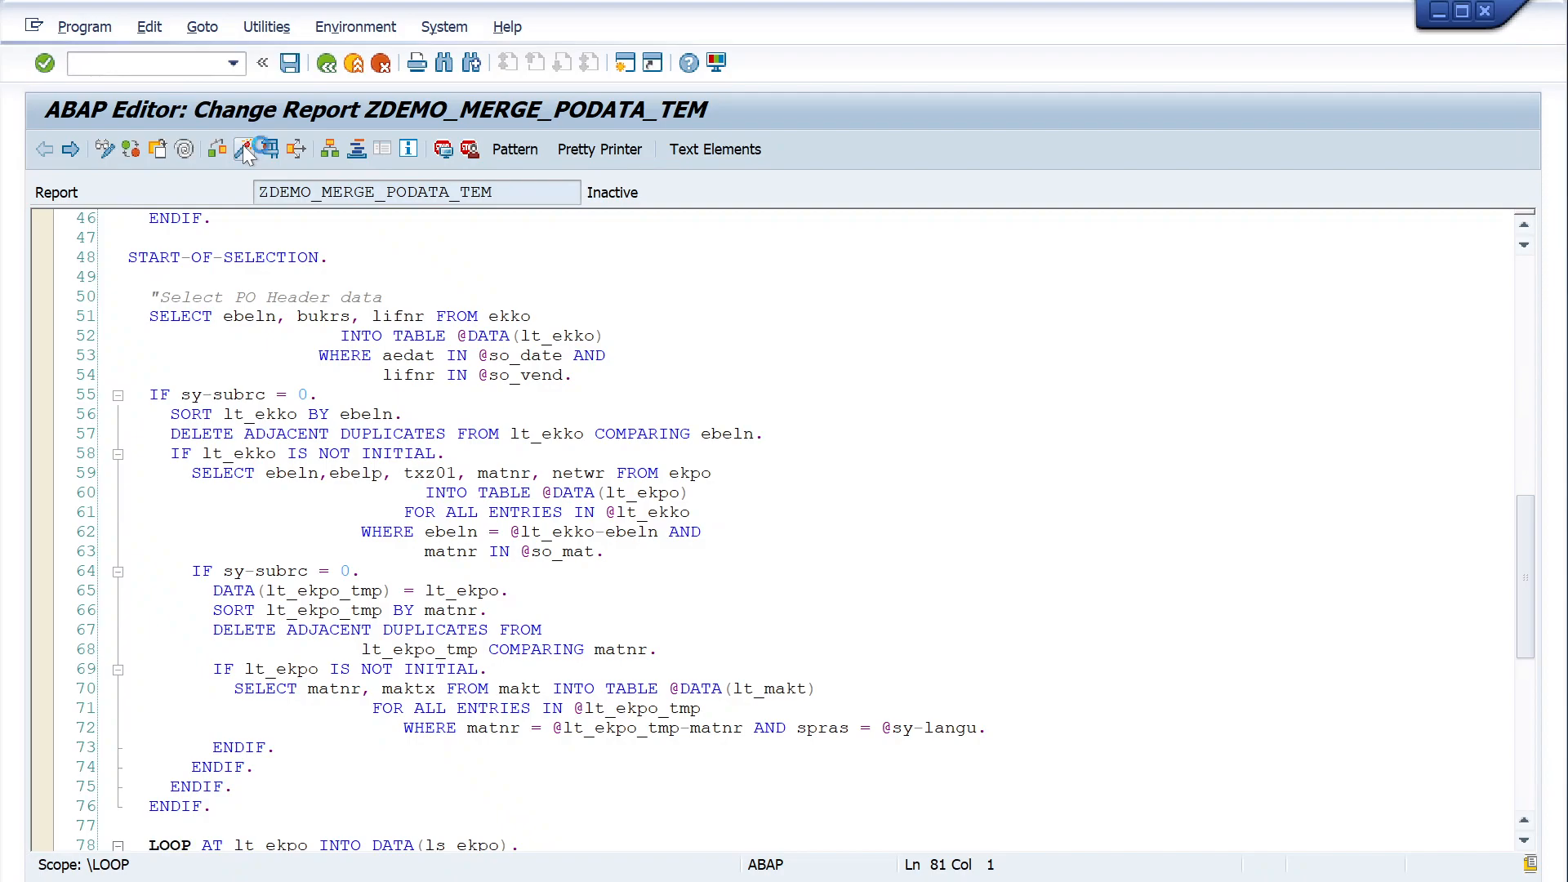
key("ctrl+F3")
key("Return")
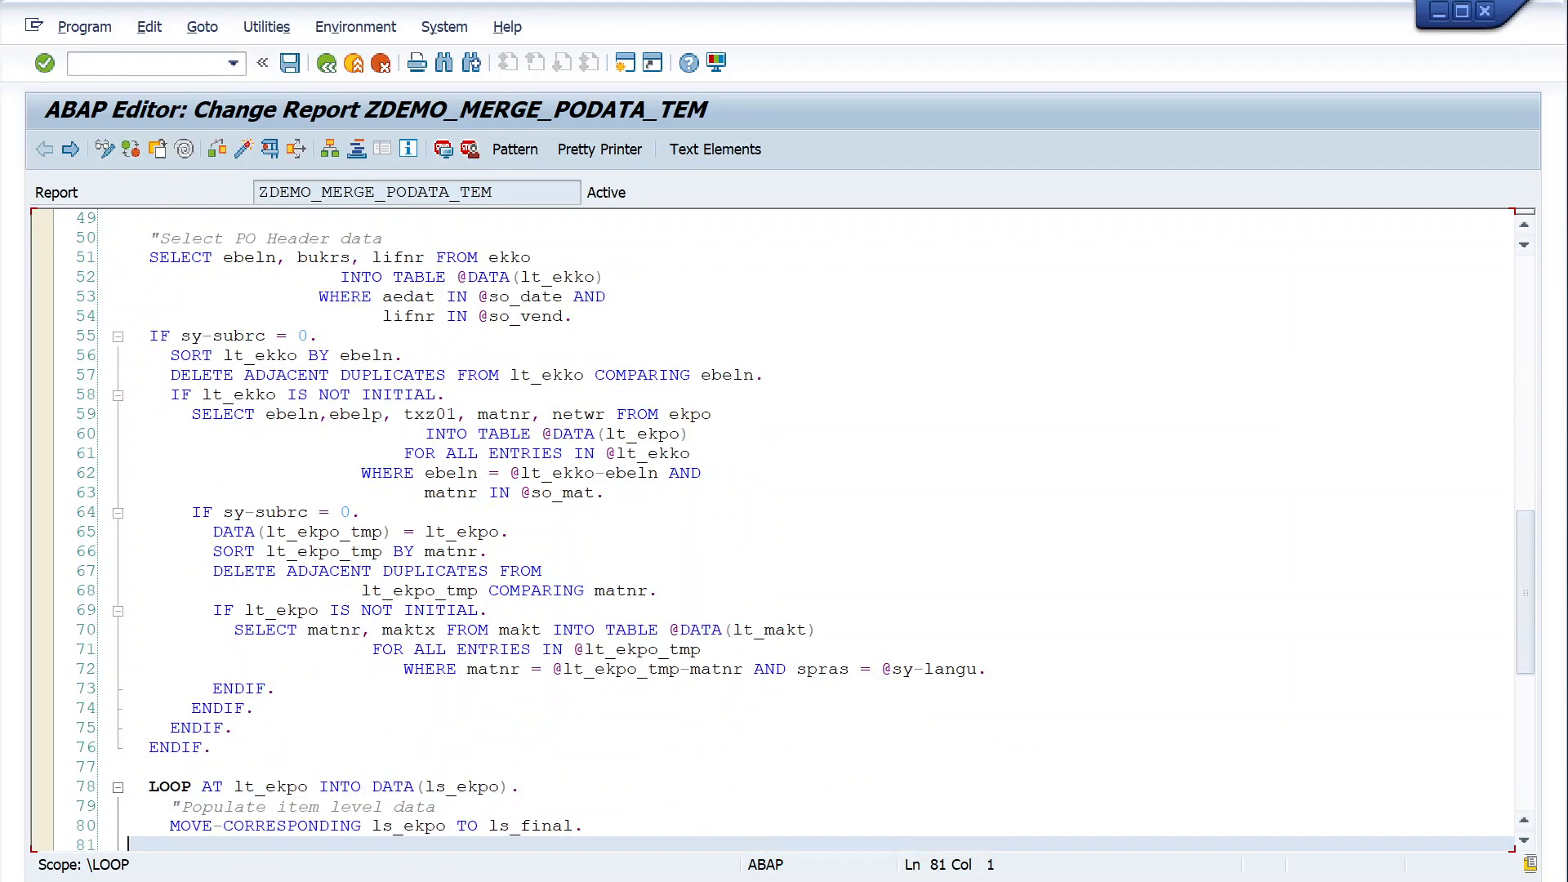
- Examine the restored code from the PO header selection through the item loop to the end of the report
left_click_drag(276, 415, 414, 416)
left_click(415, 416)
left_click(351, 259)
scroll(352, 258, "up", 2)
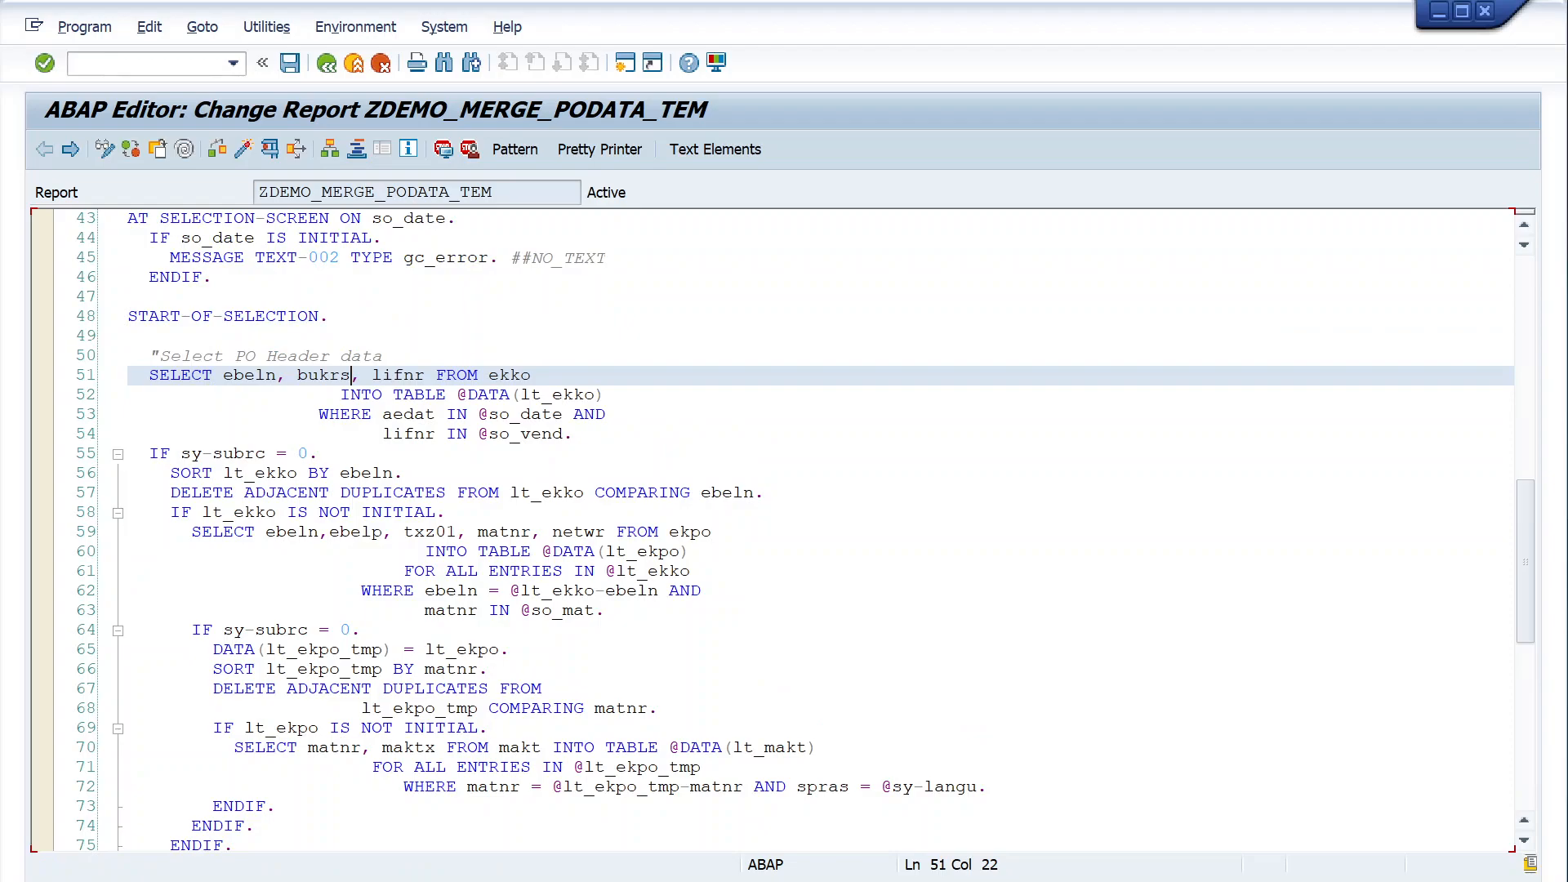
left_click_drag(224, 375, 577, 434)
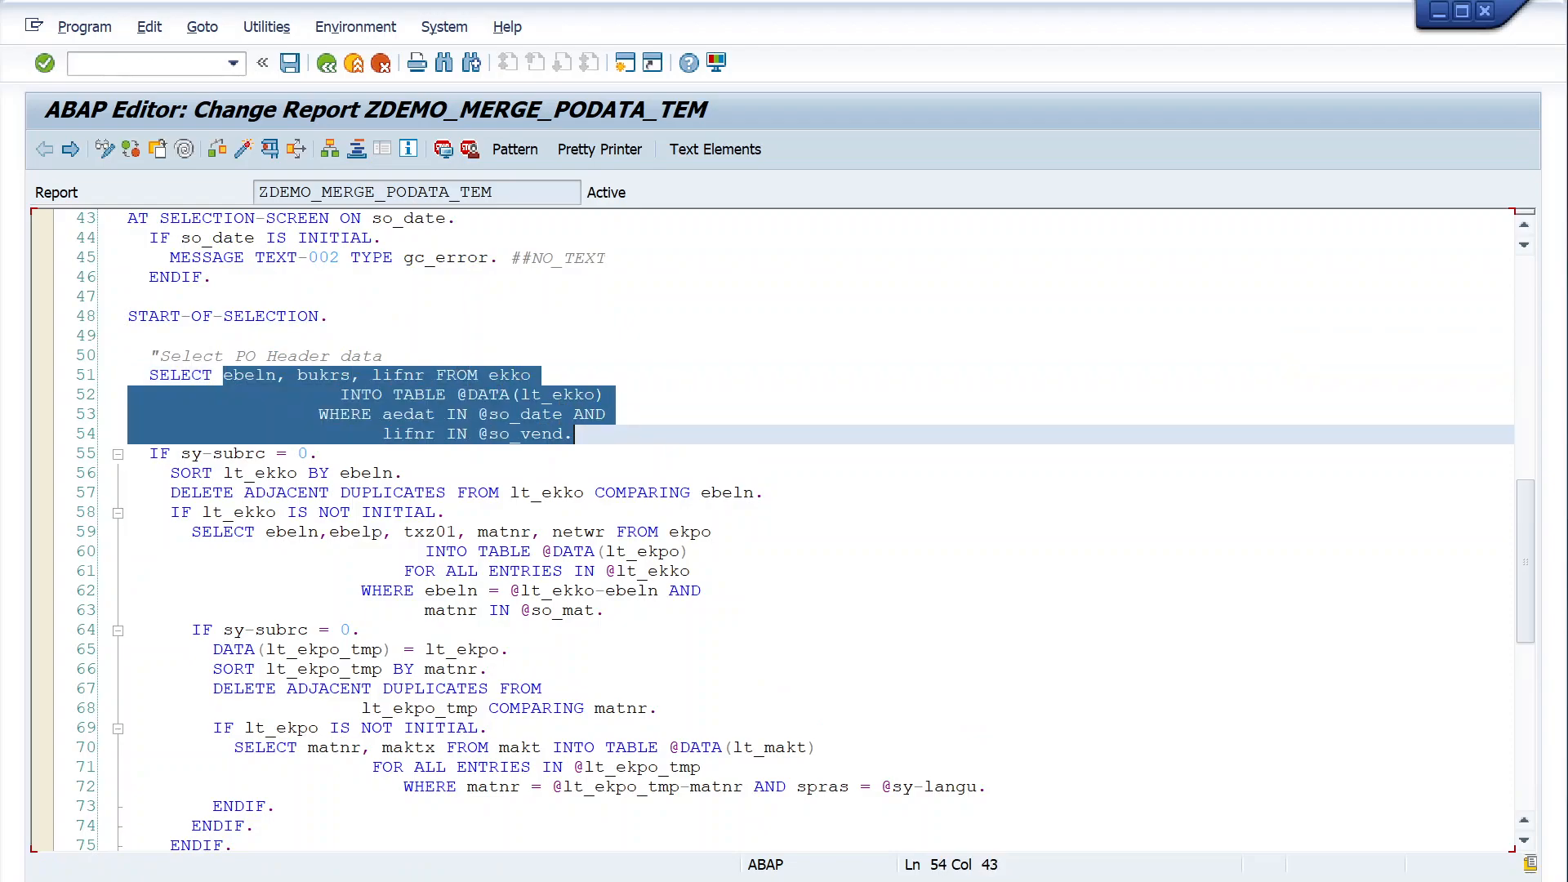
scroll(777, 531, "down", 5)
left_click(130, 590)
scroll(776, 531, "down", 4)
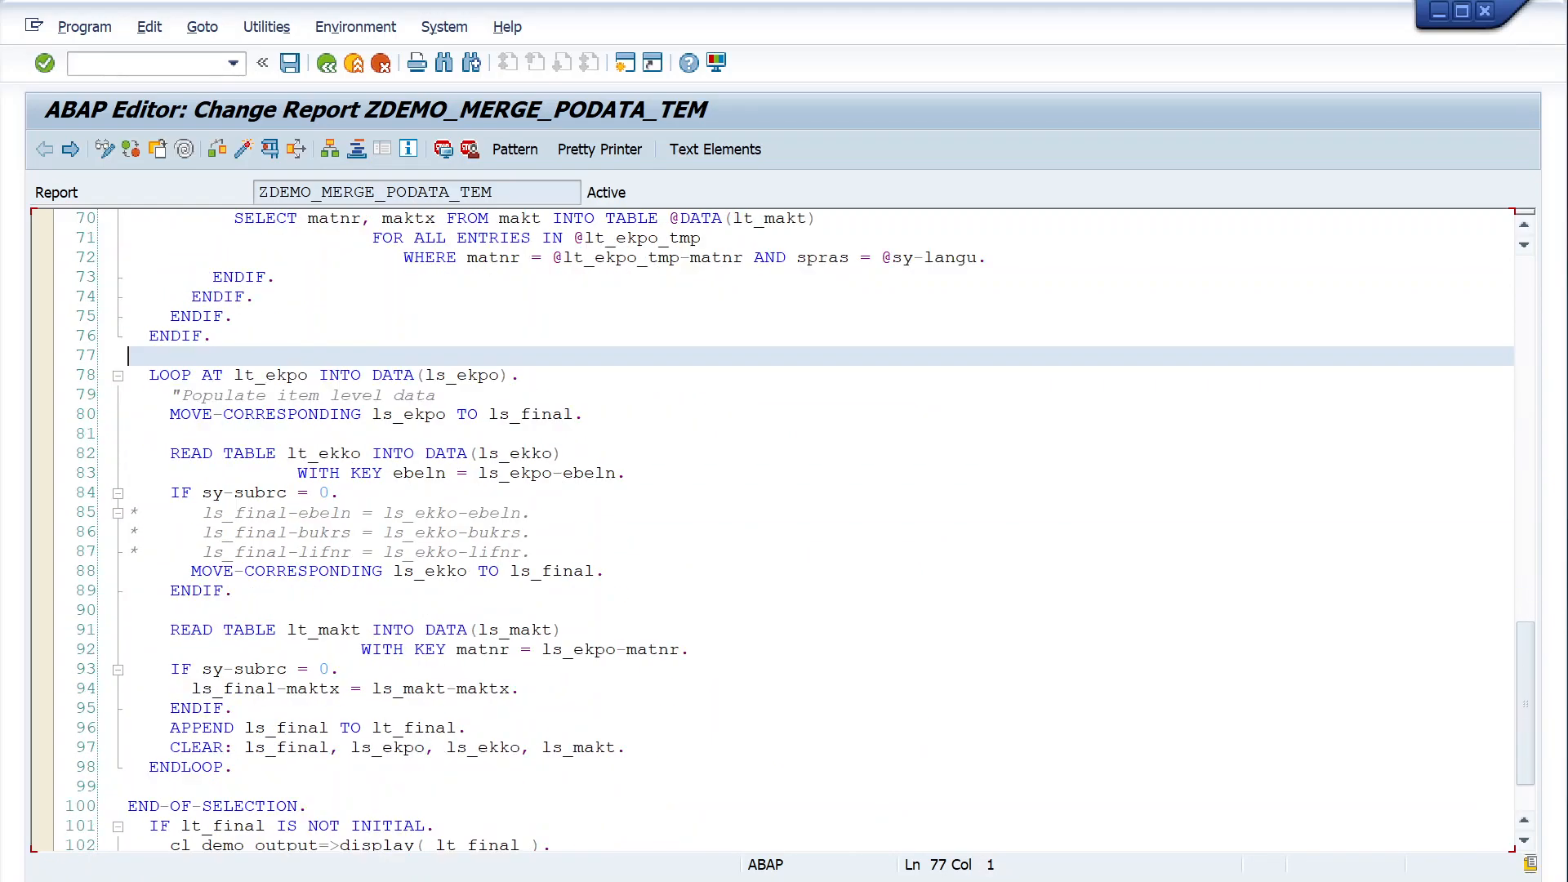
left_click(628, 474)
scroll(776, 531, "down", 4)
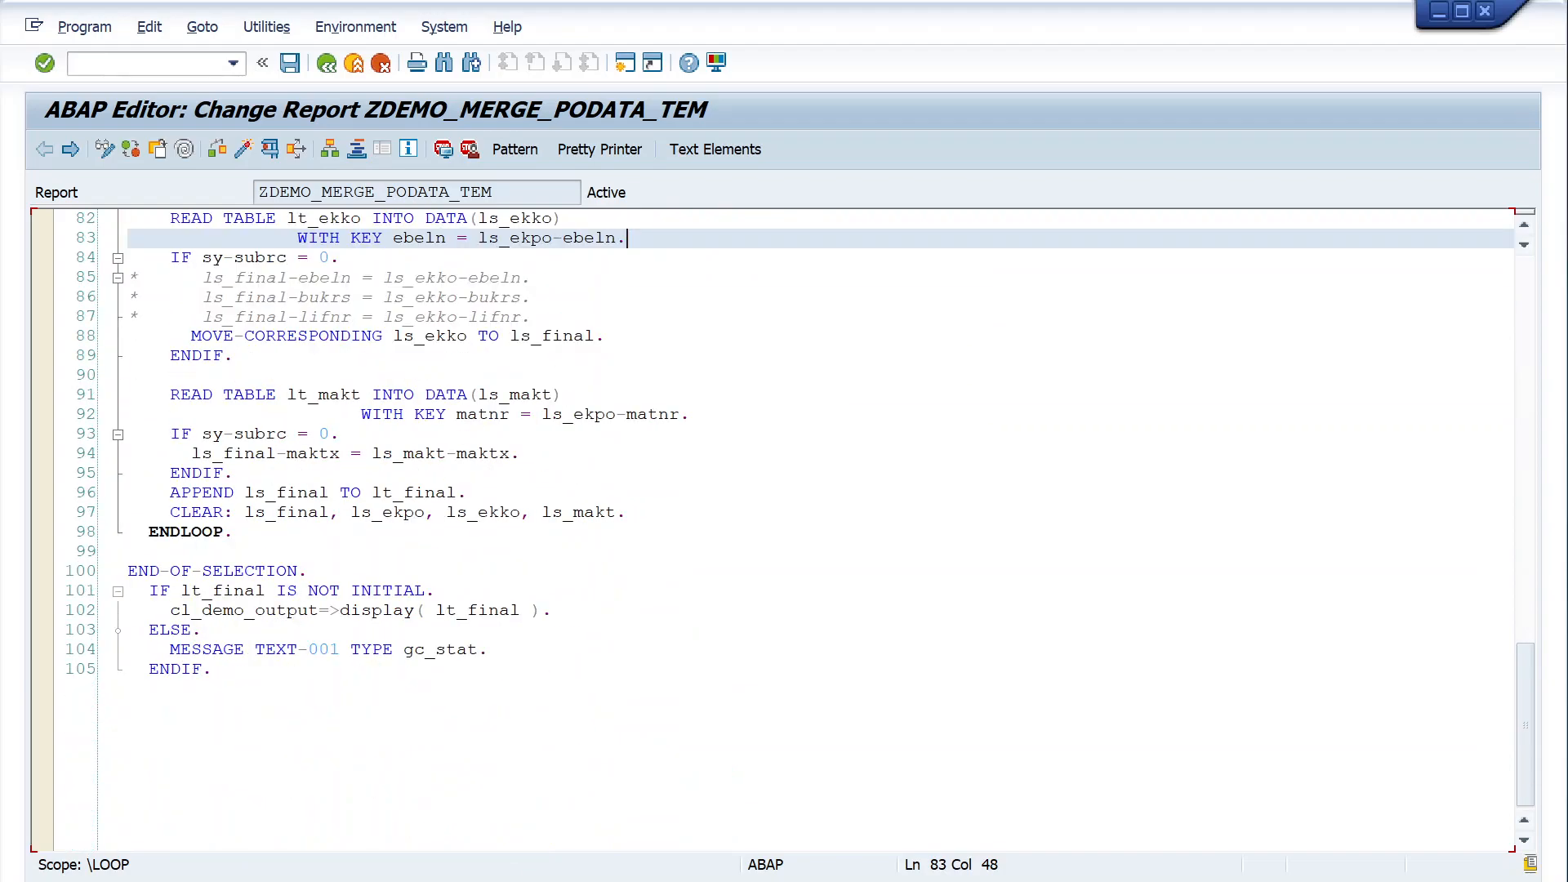
- Reopen the report in display mode, switch it to change mode and examine the restored source down to the output block
left_click(327, 64)
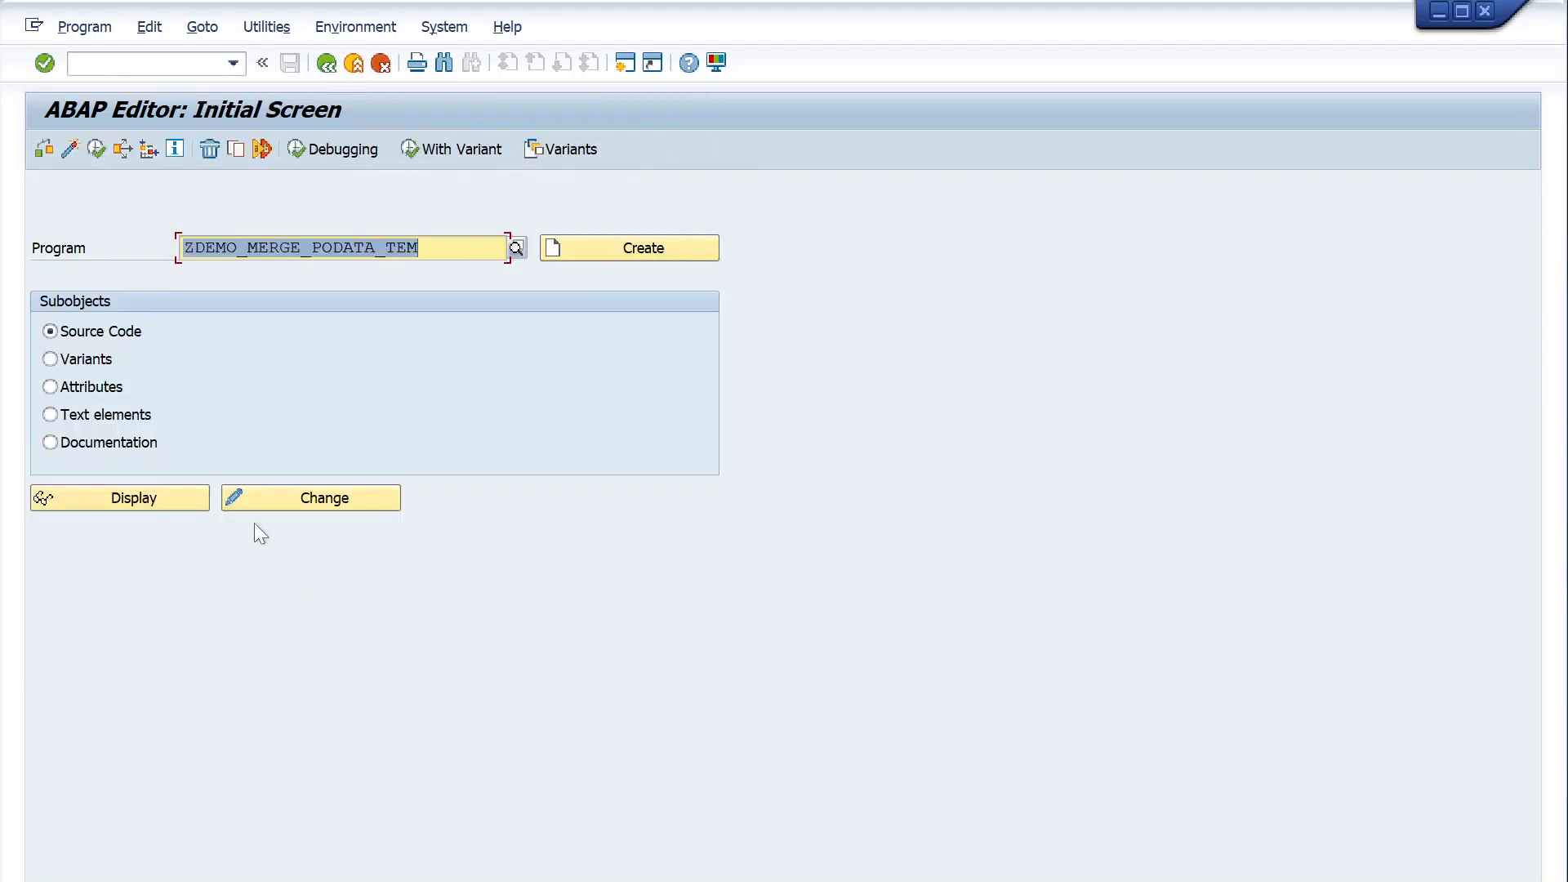
left_click(169, 498)
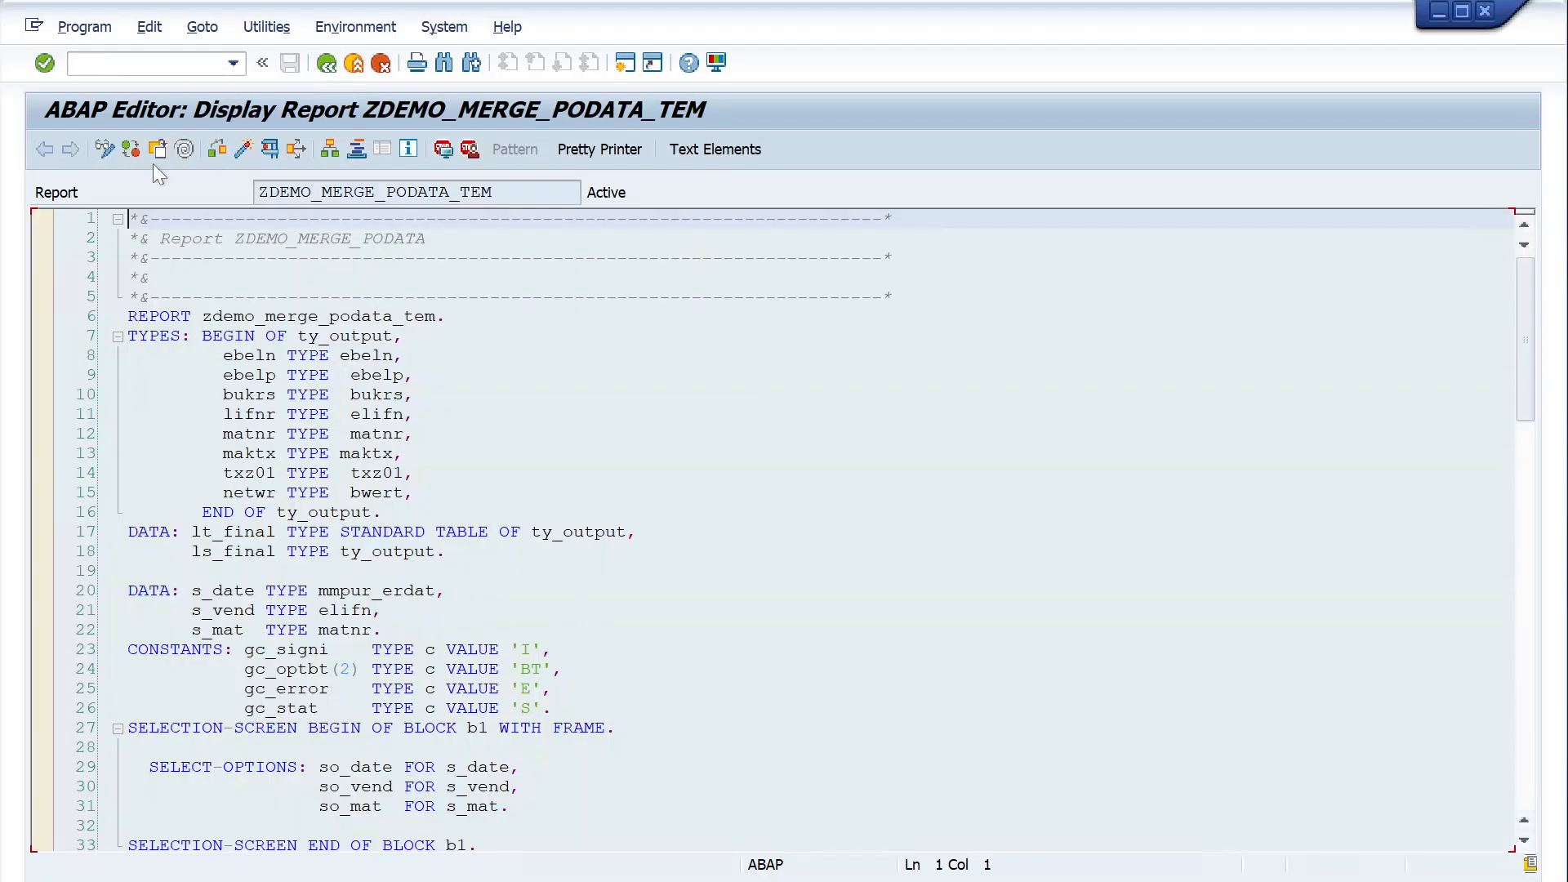
left_click(103, 149)
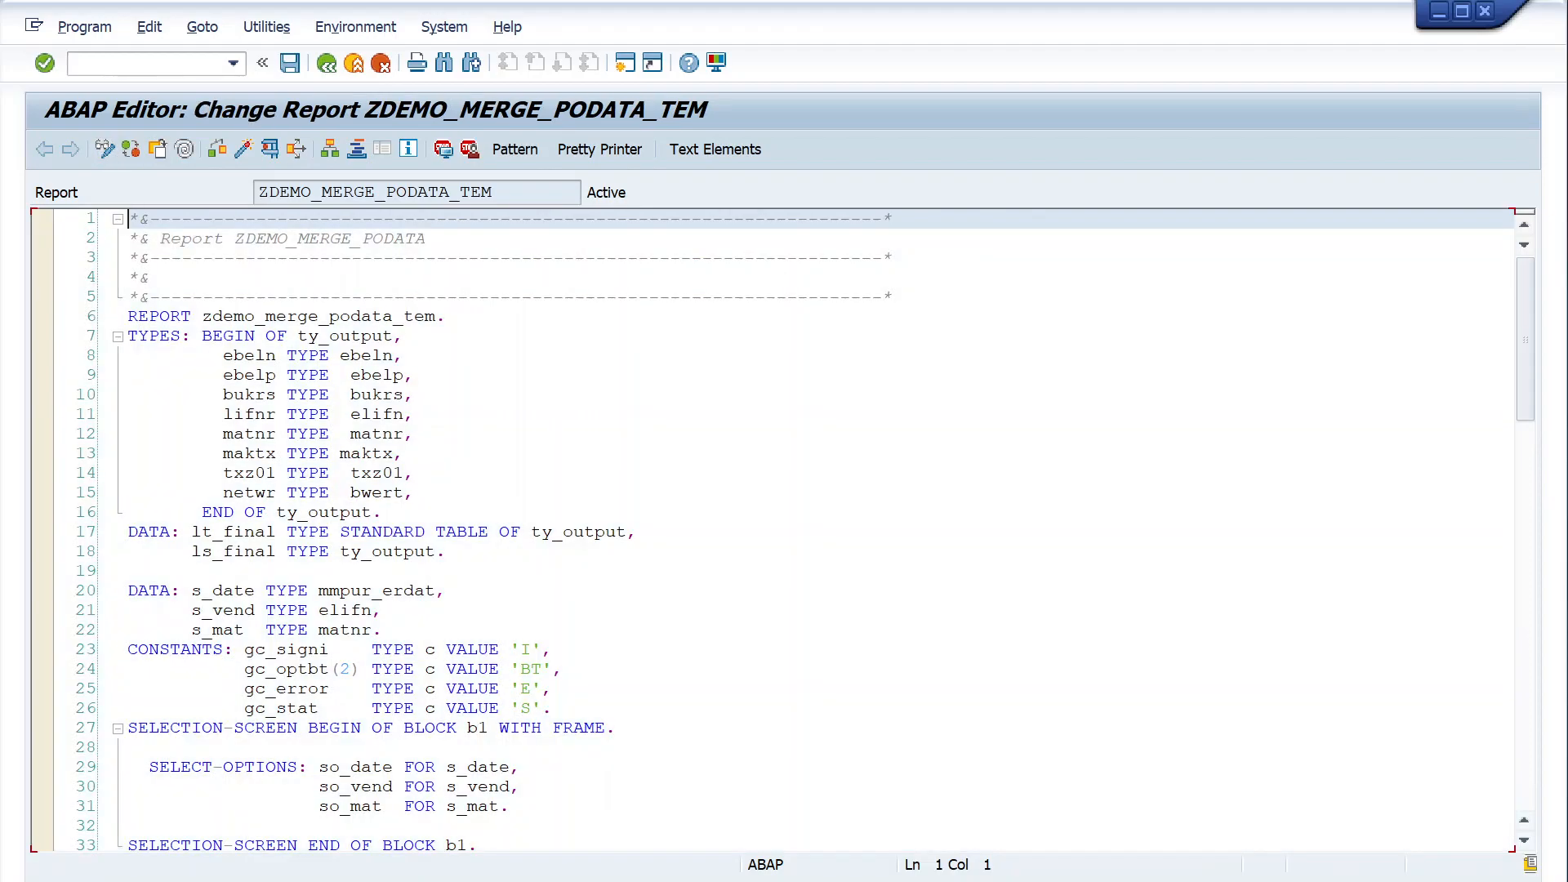
scroll(776, 531, "down", 4)
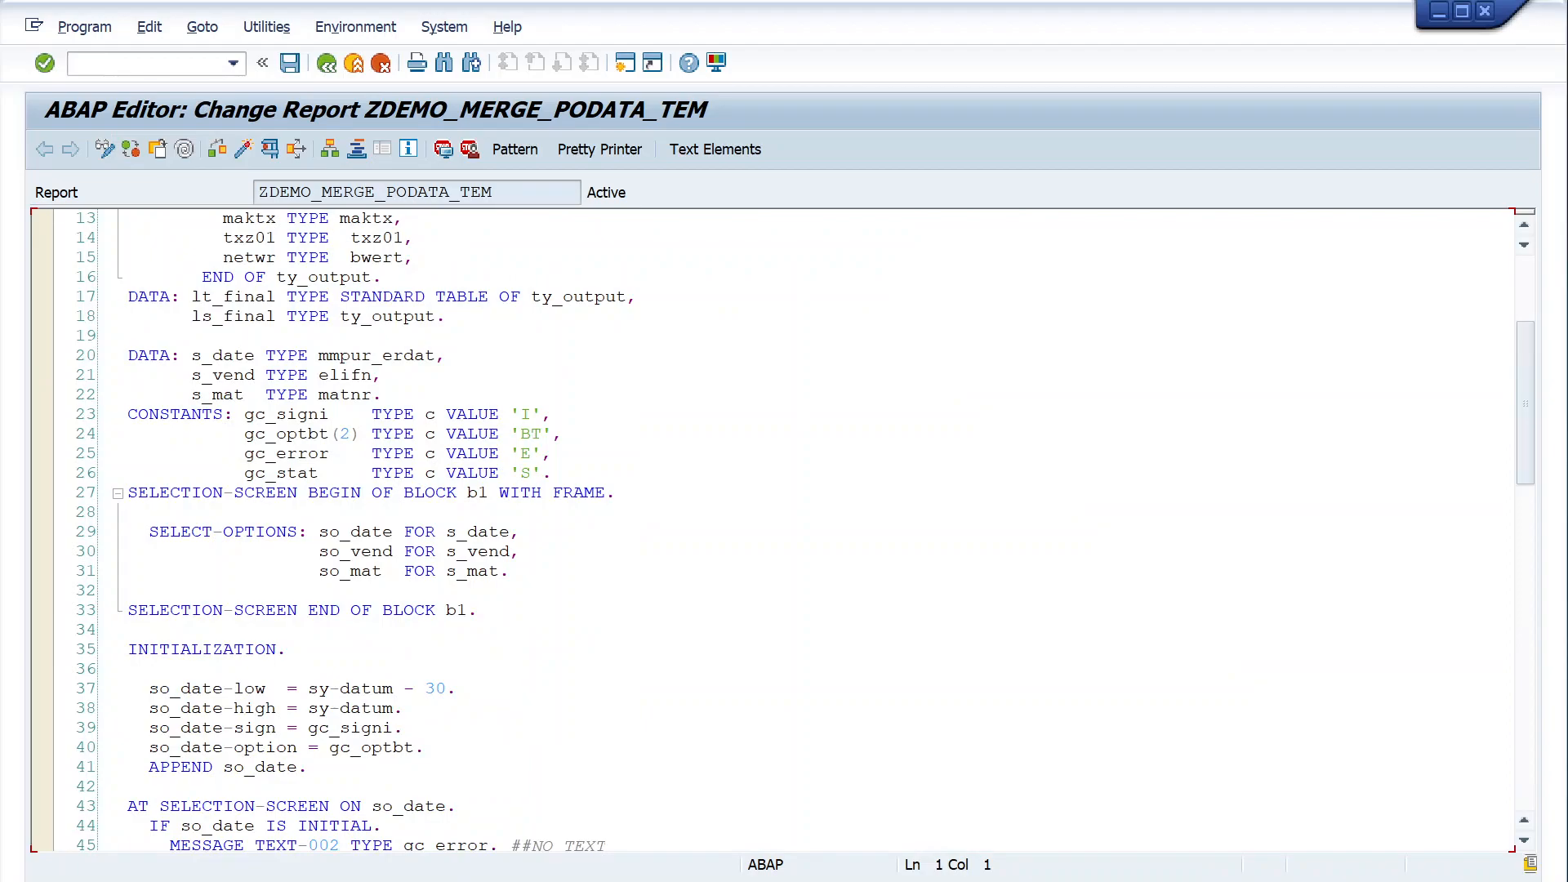
scroll(776, 531, "down", 3)
scroll(776, 531, "down", 3)
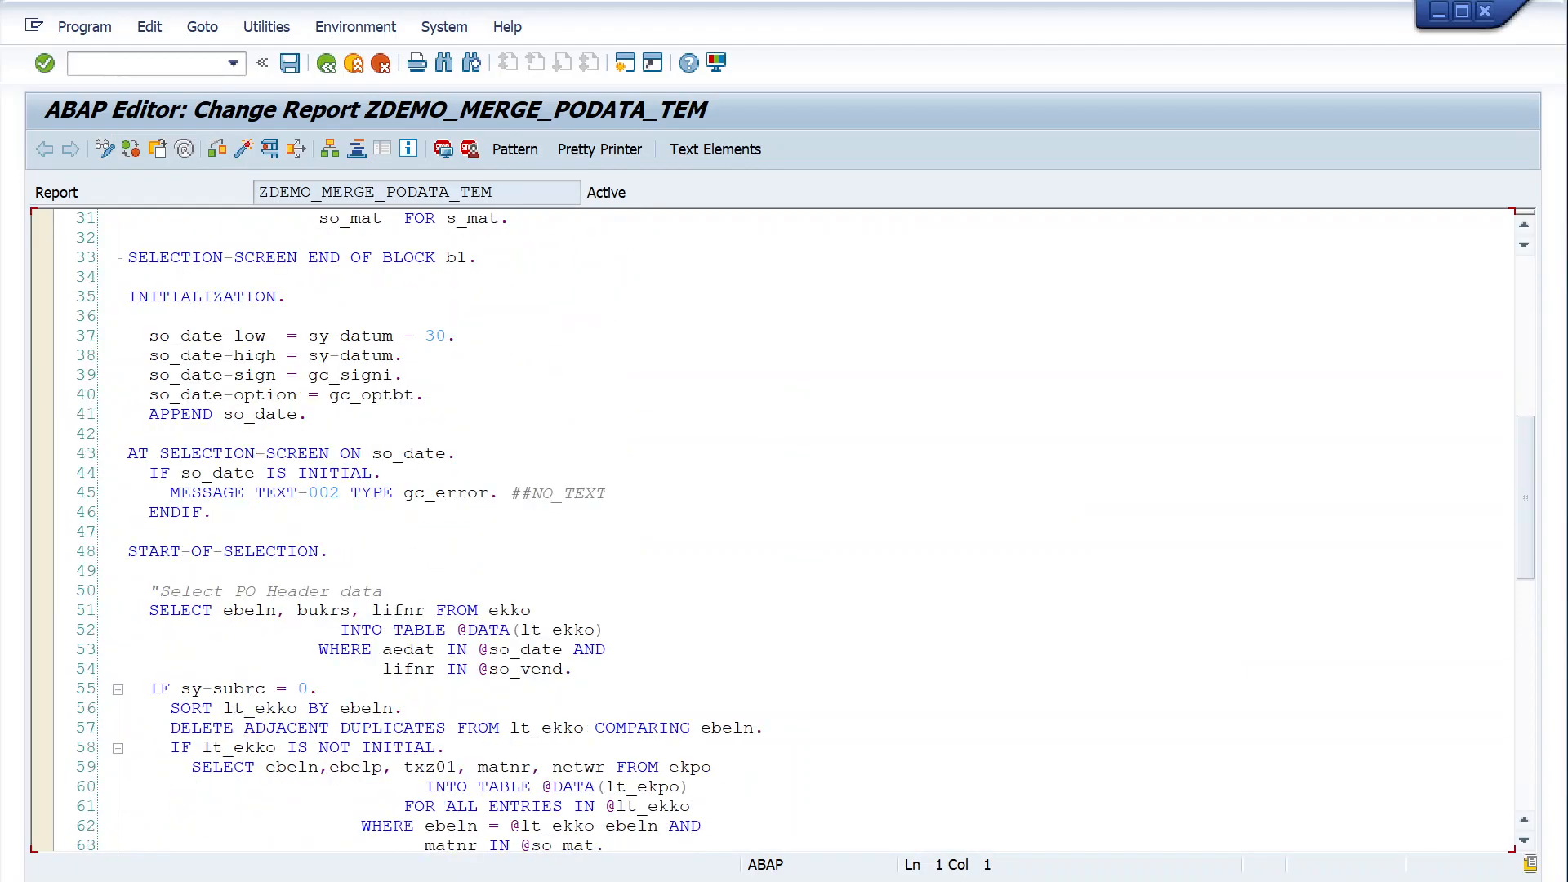
scroll(776, 531, "down", 3)
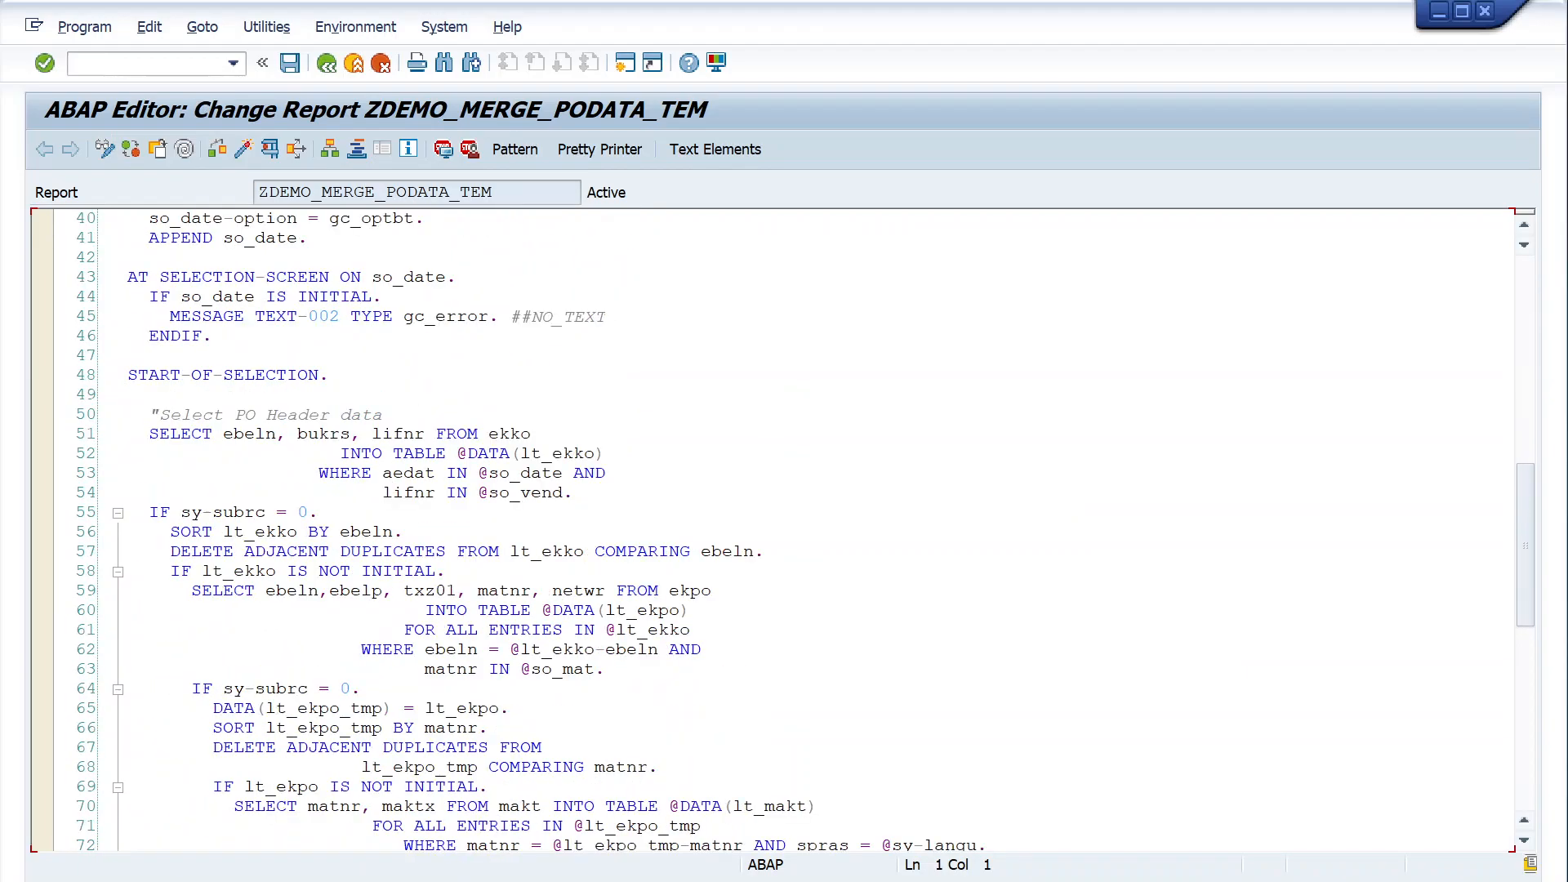
scroll(777, 531, "down", 10)
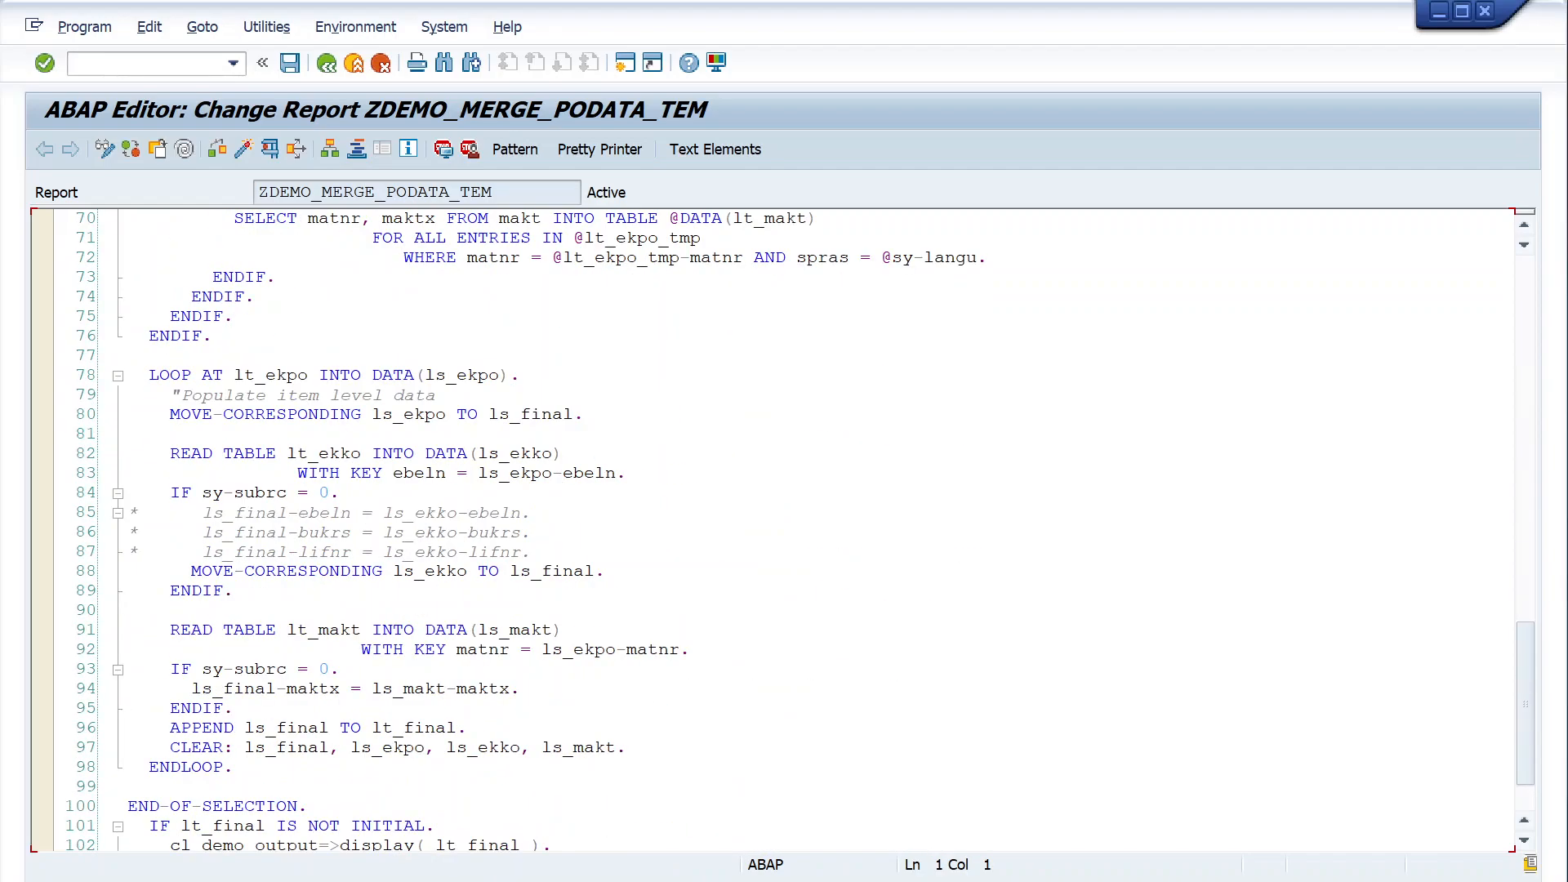
- Leave the source code, reopen ZDEMO_MERGE_PODATA_TEM in change mode and open its version management list
scroll(776, 531, "down", 3)
left_click(326, 63)
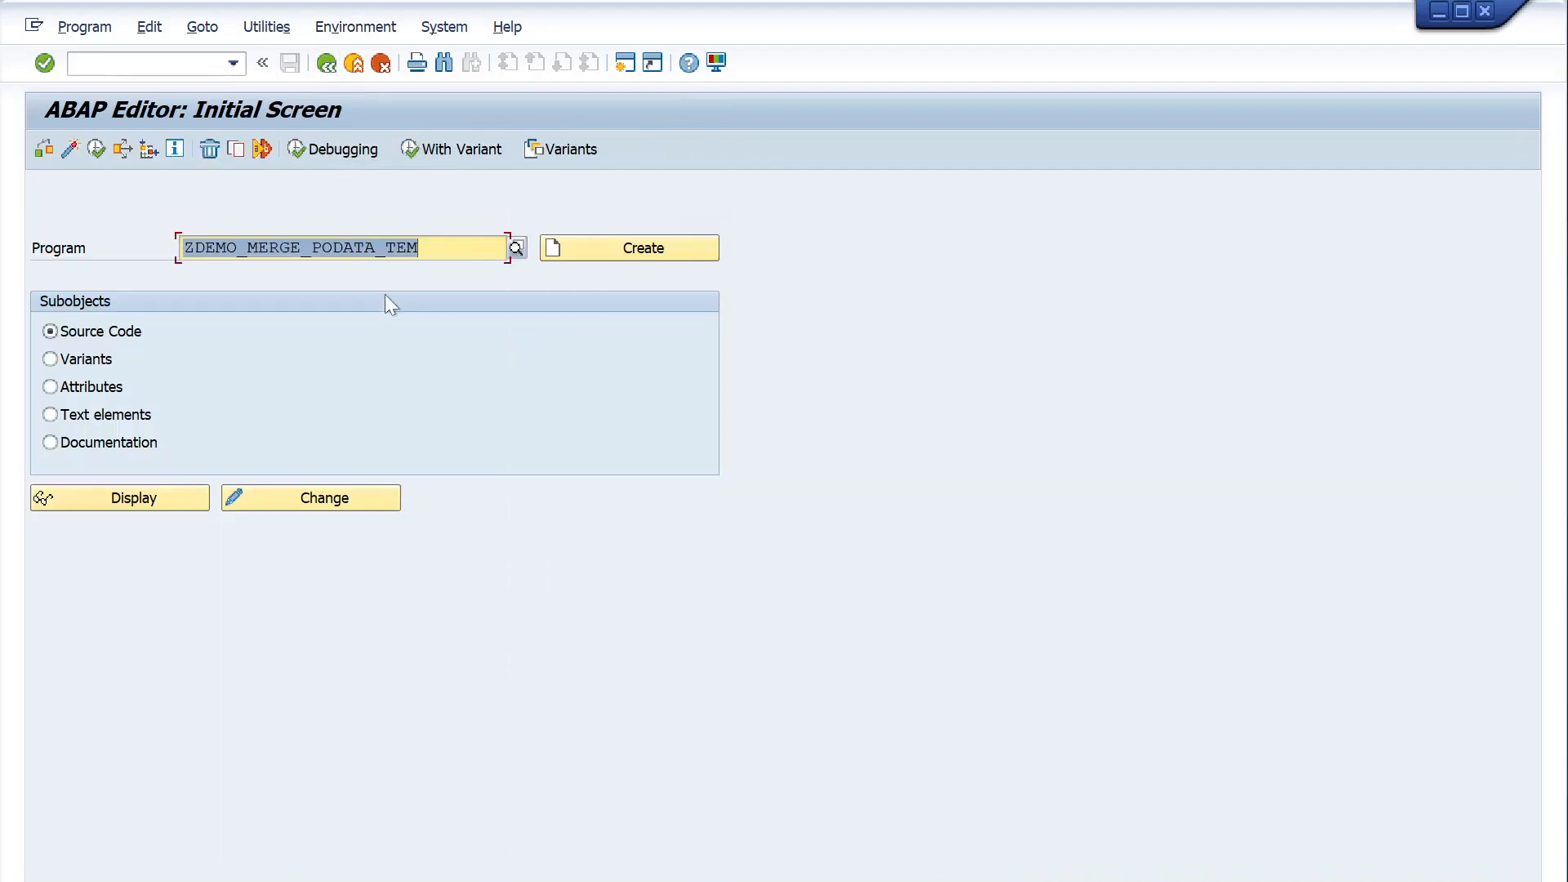
left_click(418, 248)
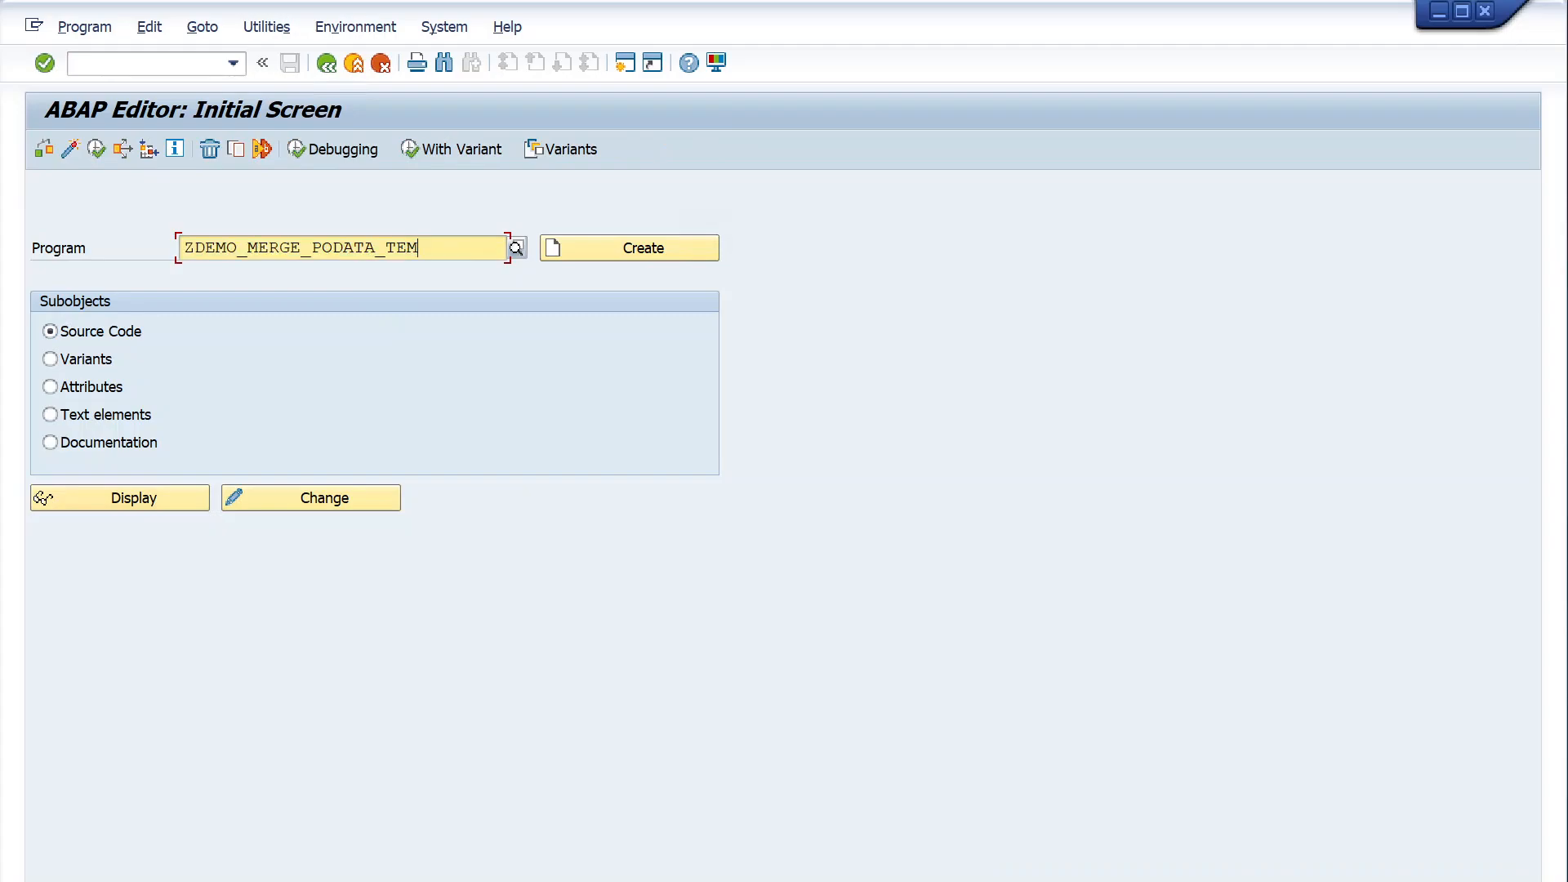
left_click(273, 498)
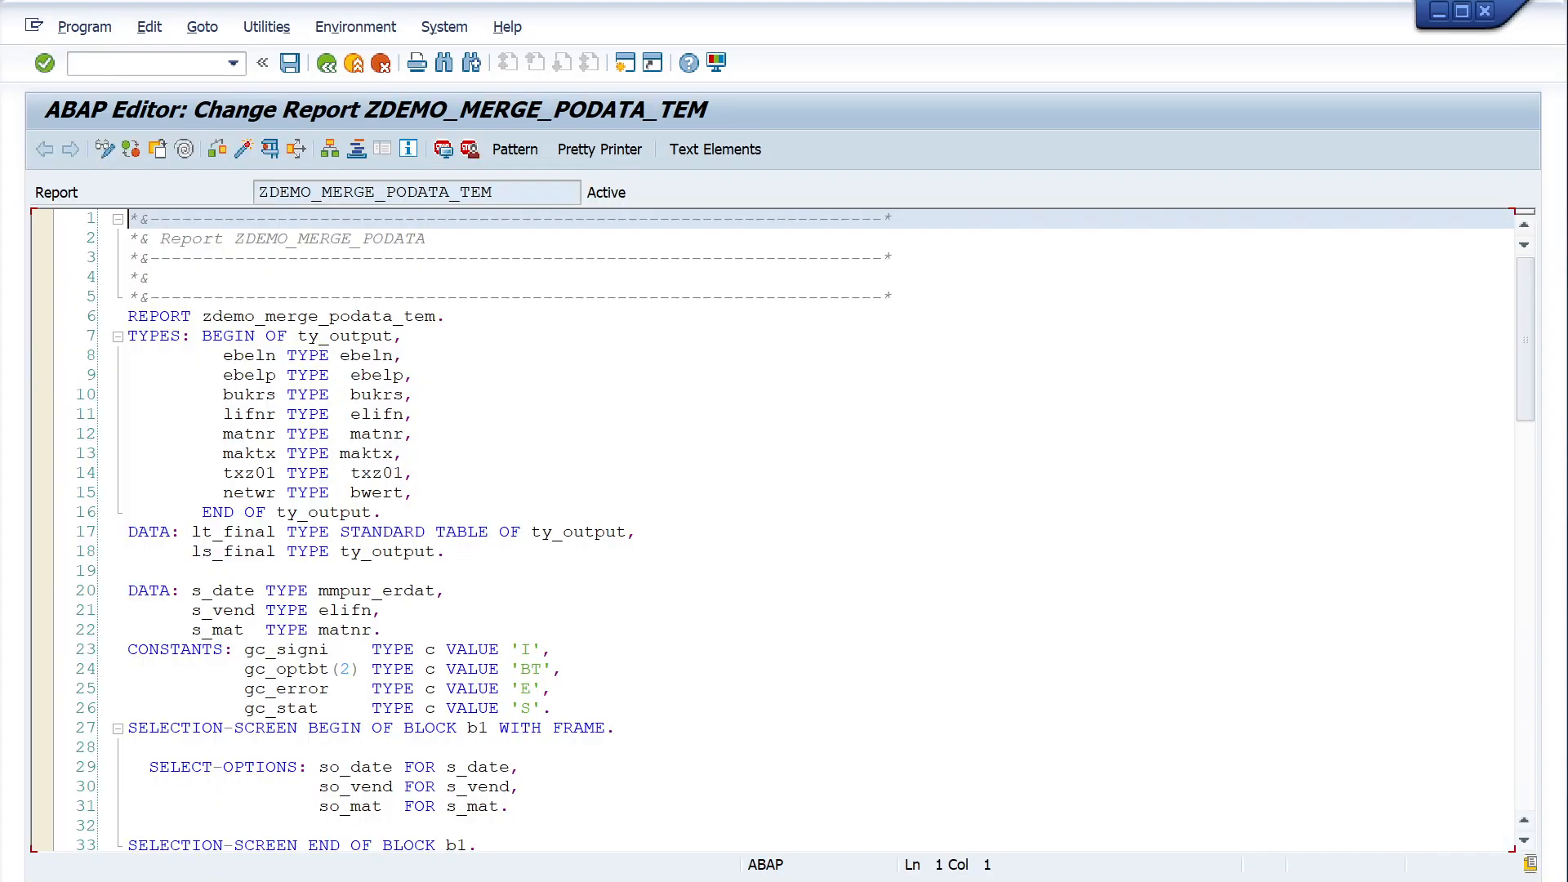
left_click(265, 27)
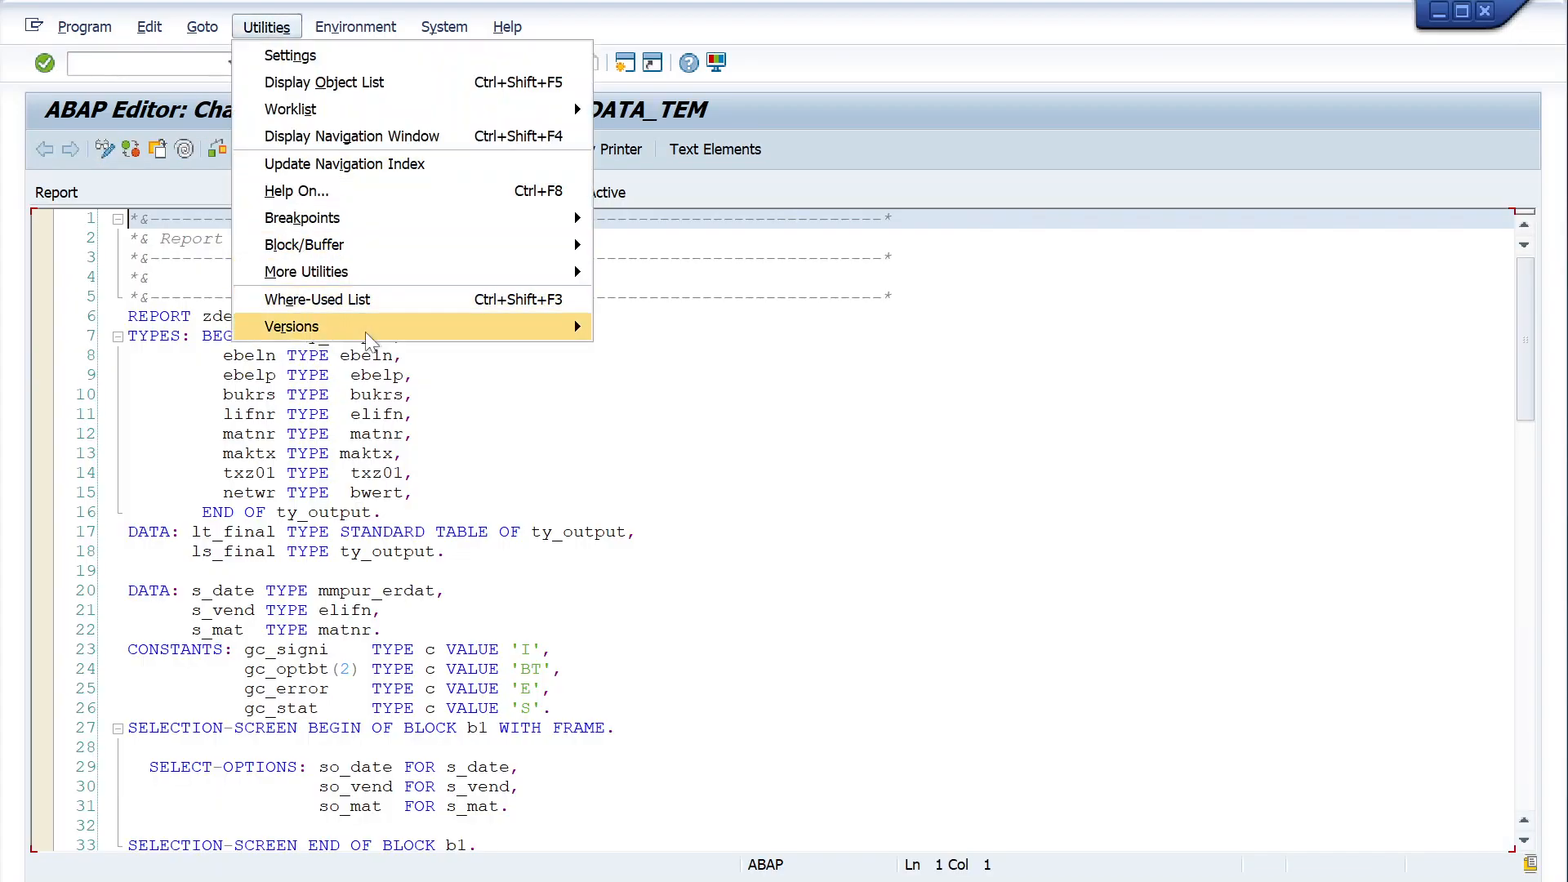
mouse_move(575, 326)
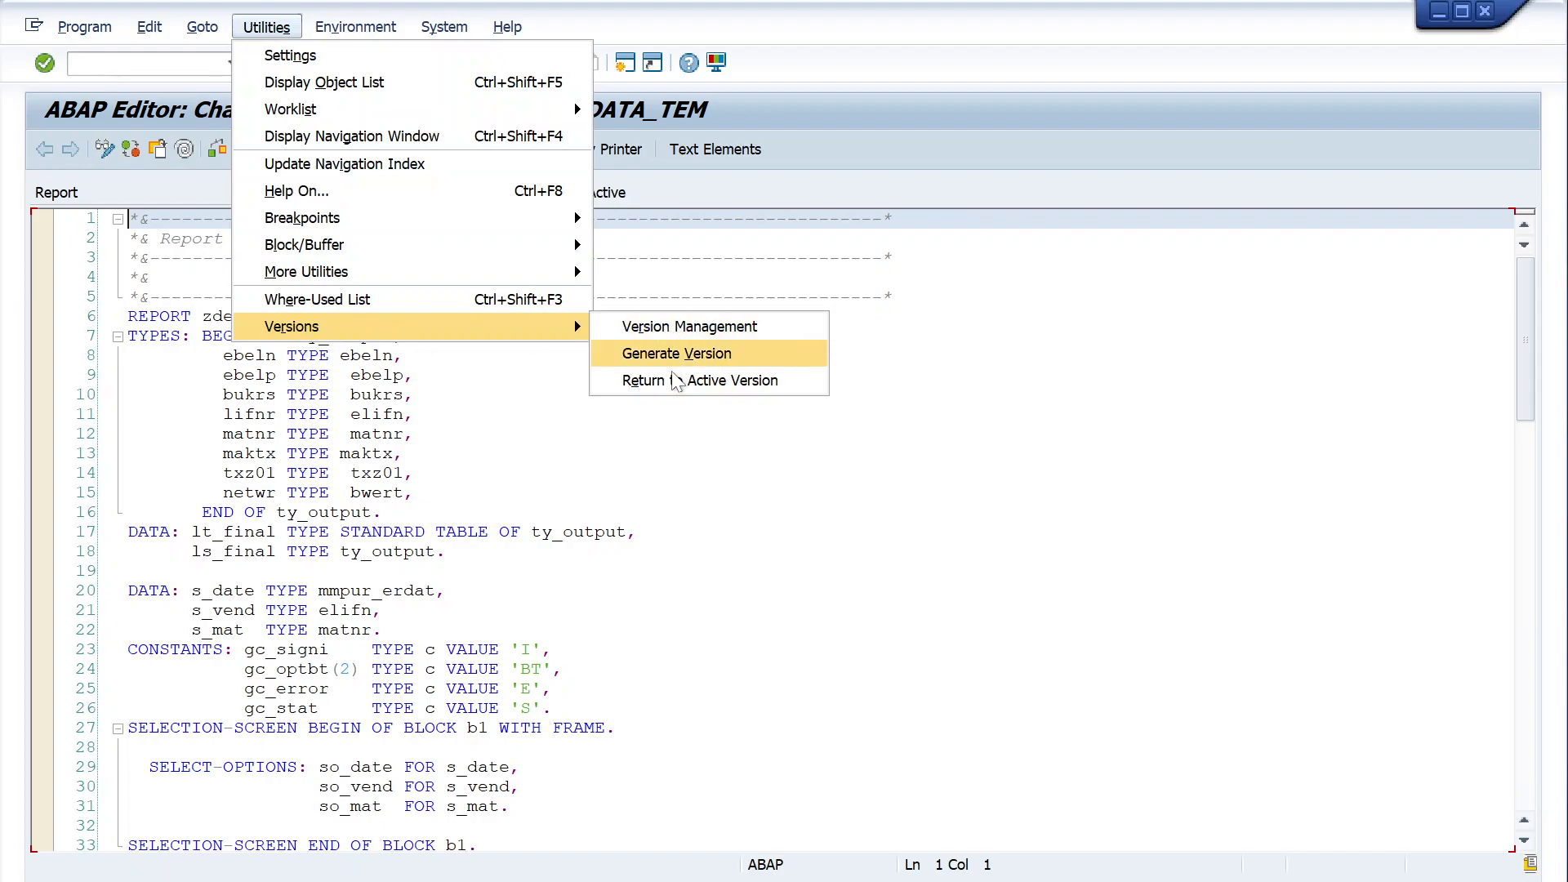
left_click(676, 328)
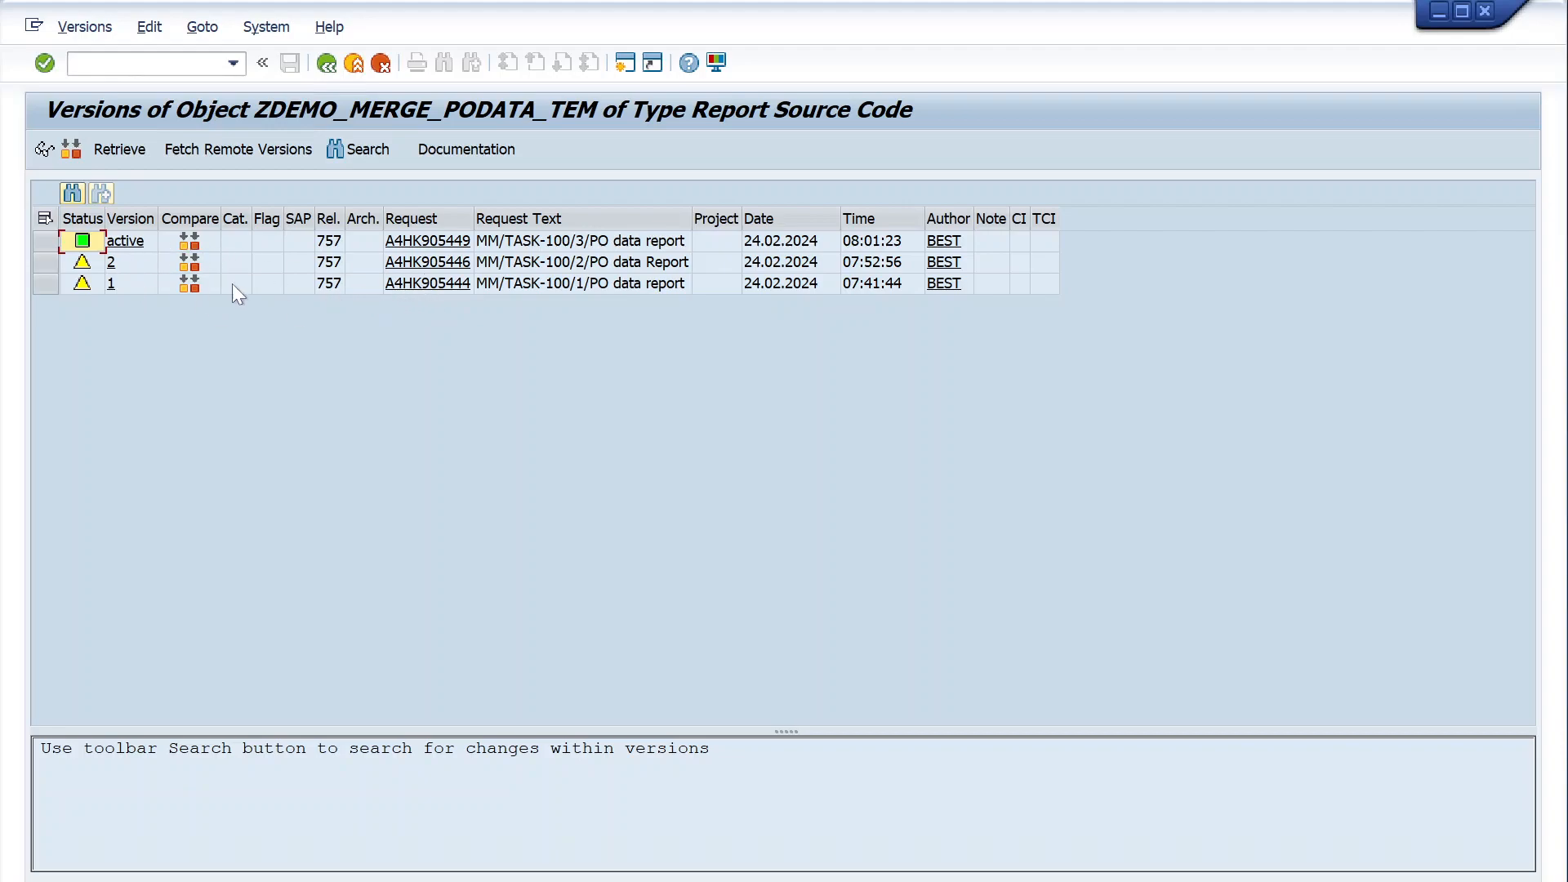
- Compare the active version of the report with version 1 and return to the version list
left_click(47, 285)
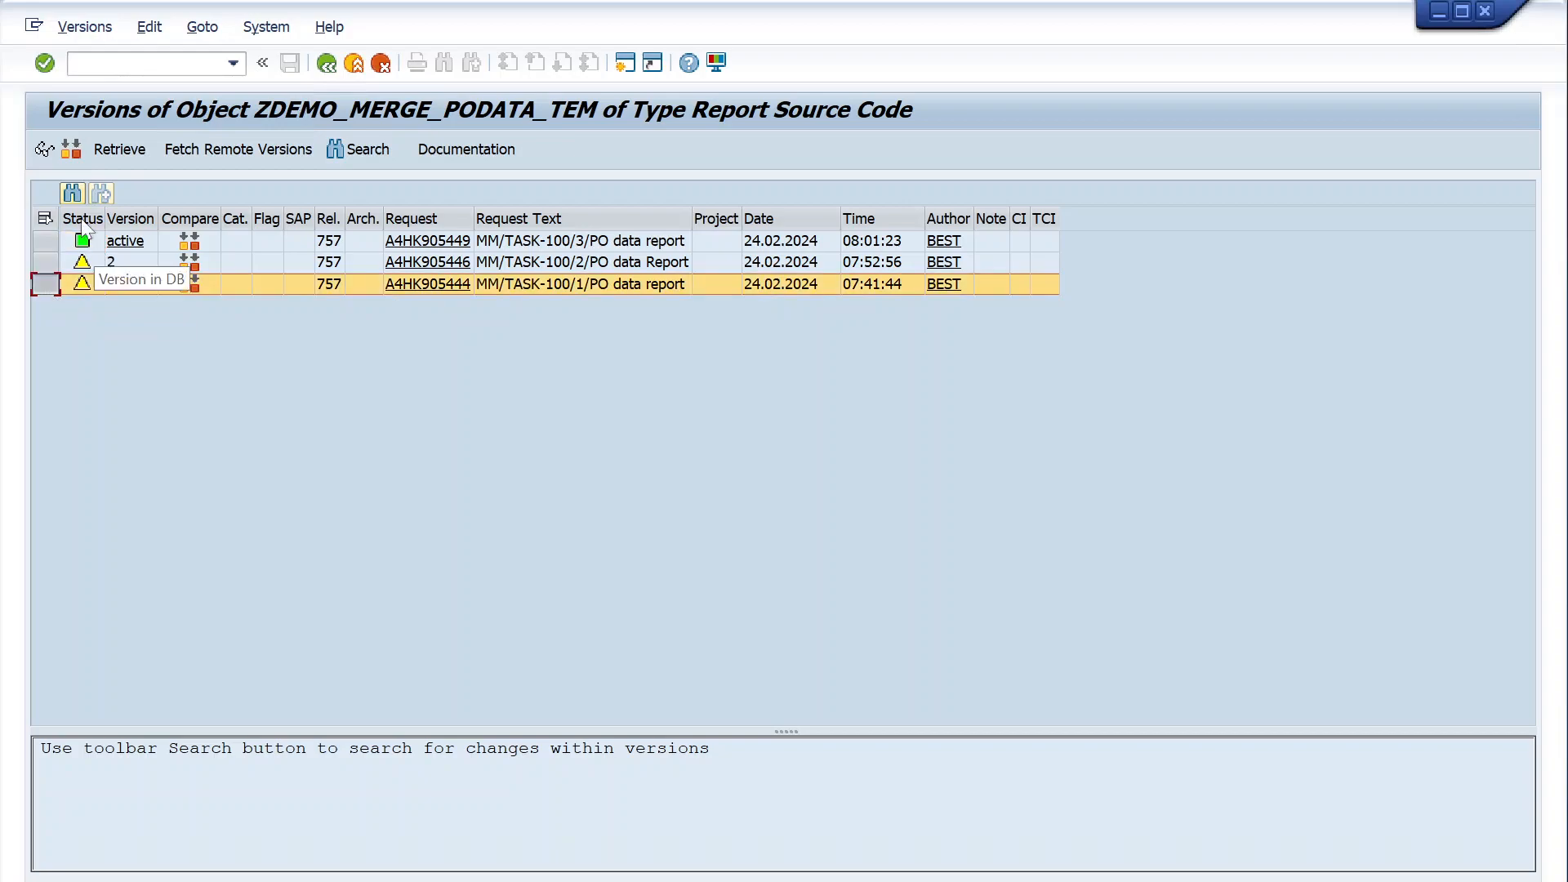
left_click(48, 241, "ctrl")
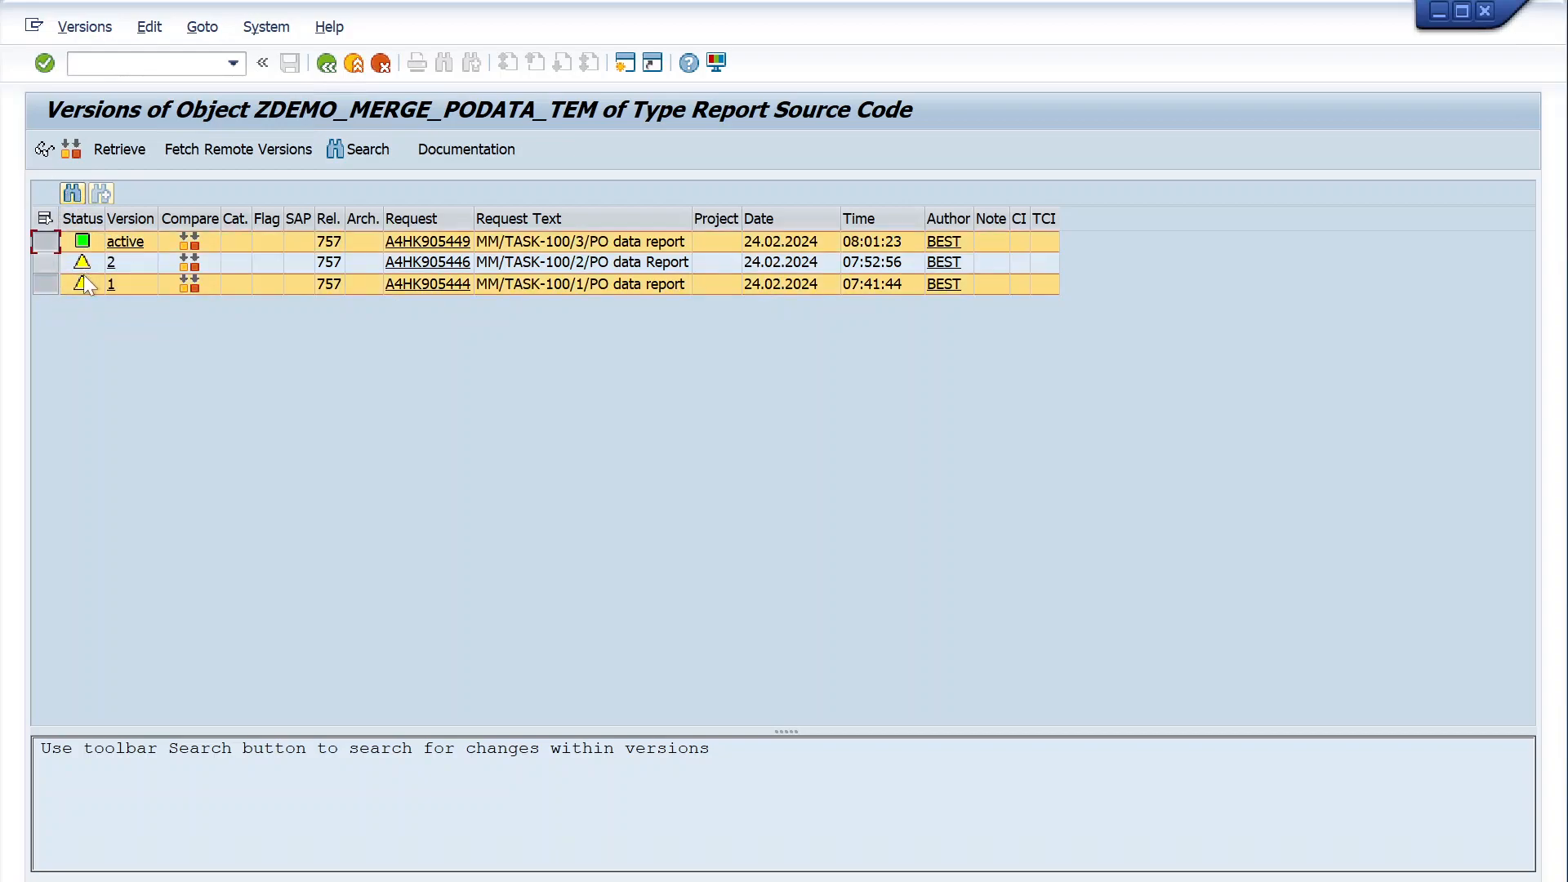
left_click(71, 148)
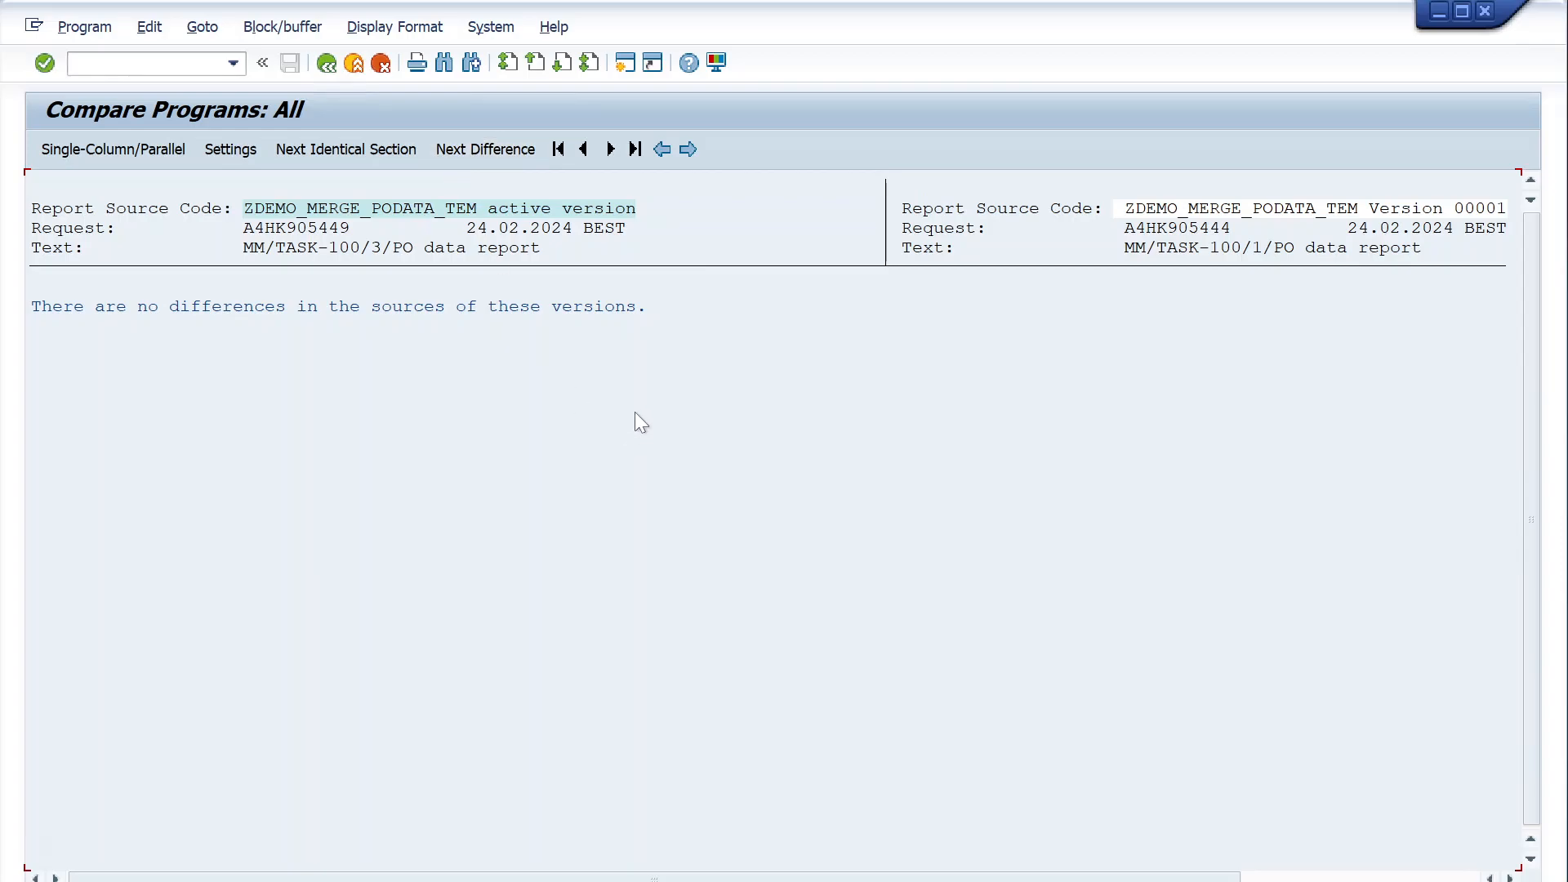
left_click(328, 64)
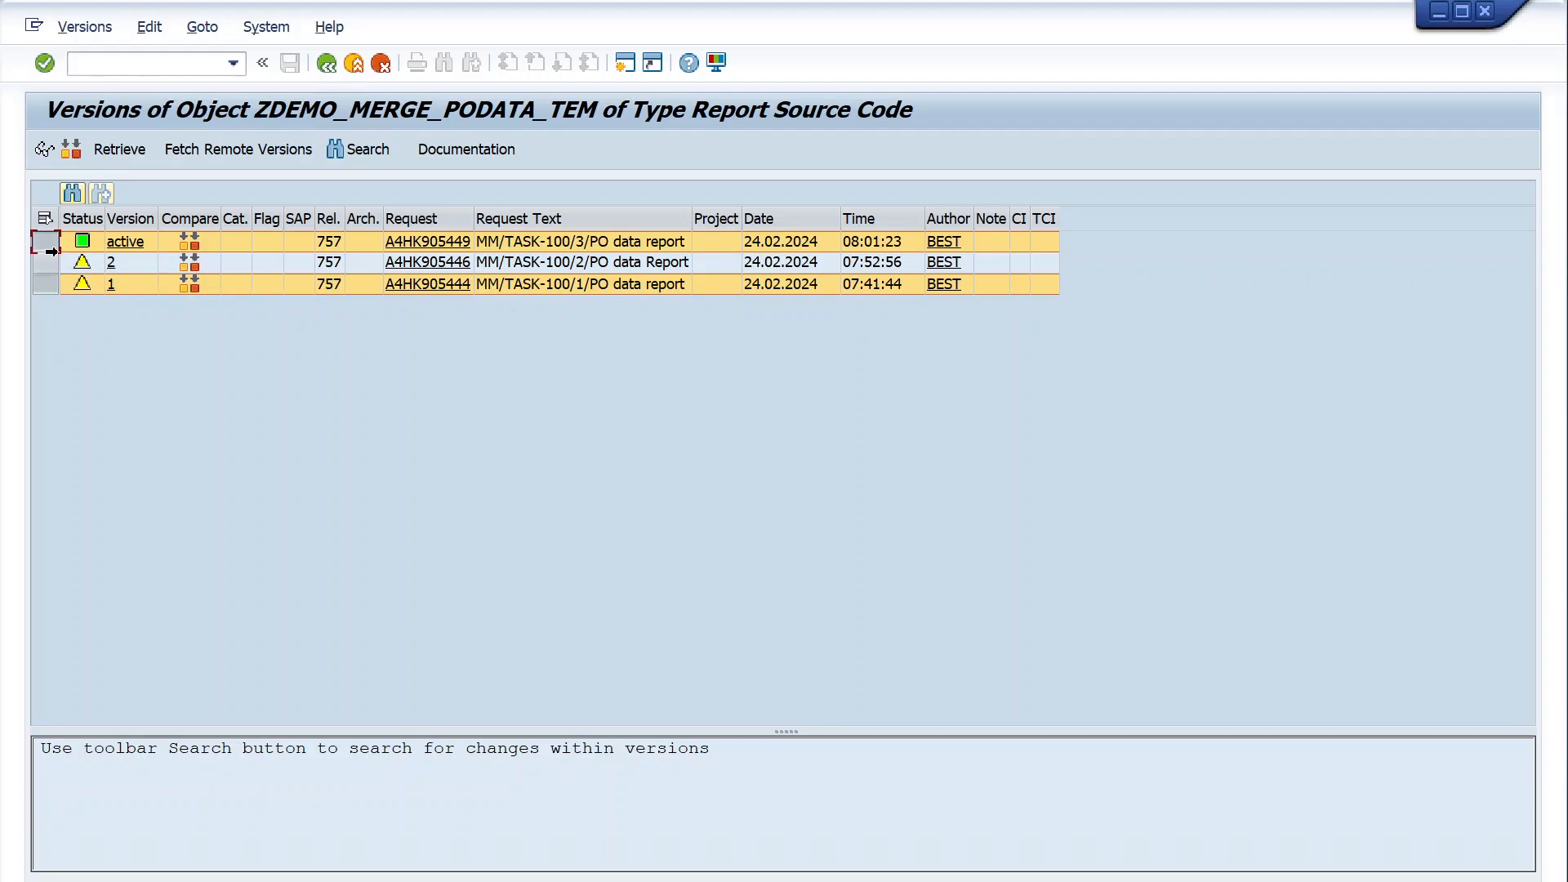
- Compare the active version with version 2 and examine the source code differences
left_click(46, 263)
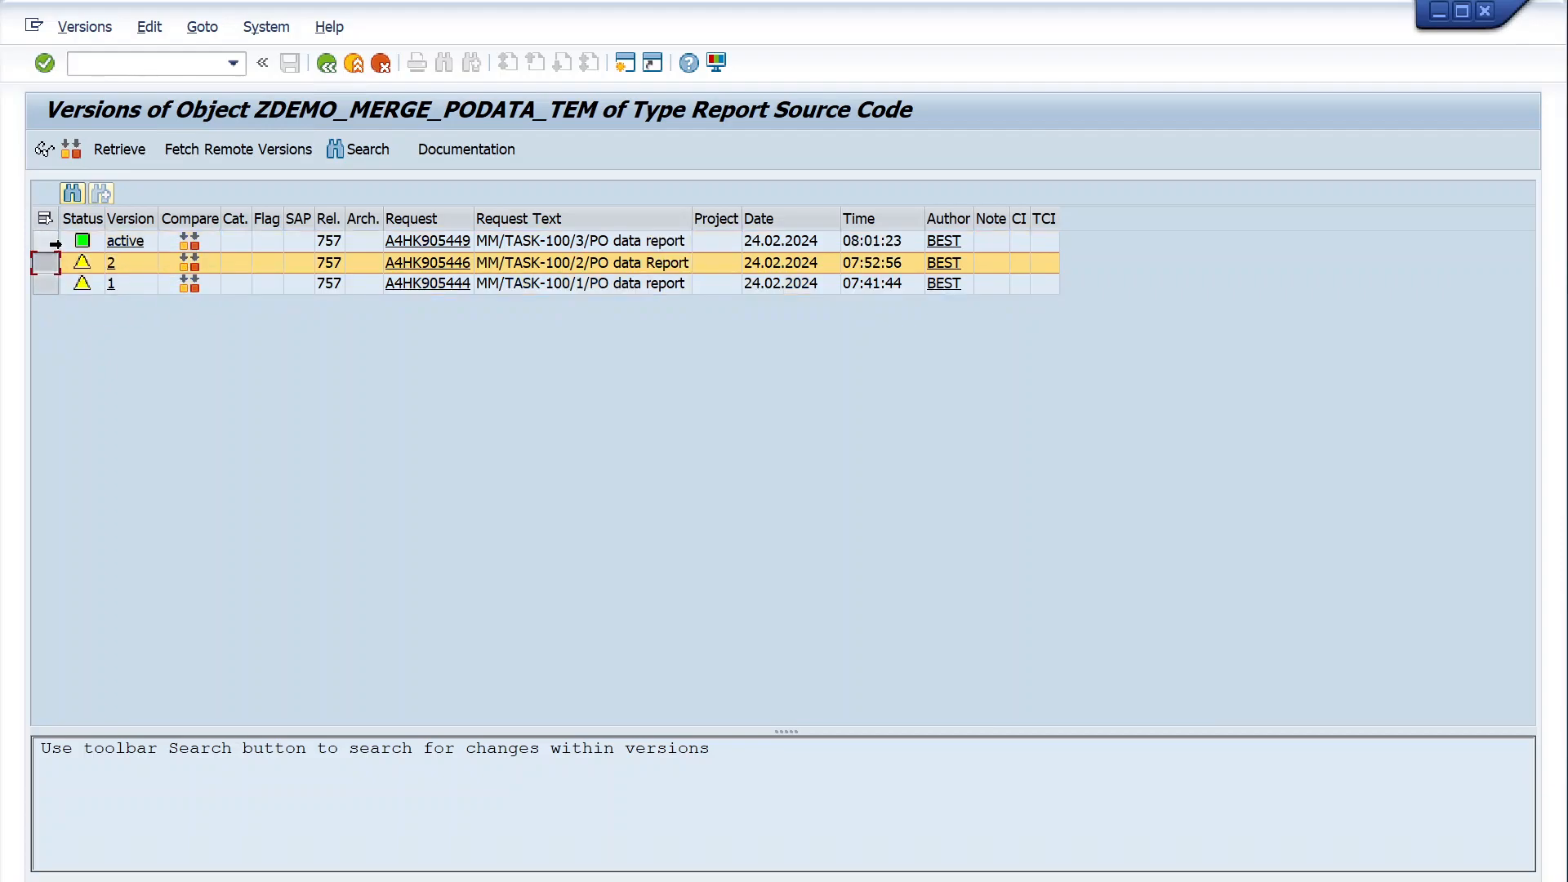
left_click(49, 242, "ctrl")
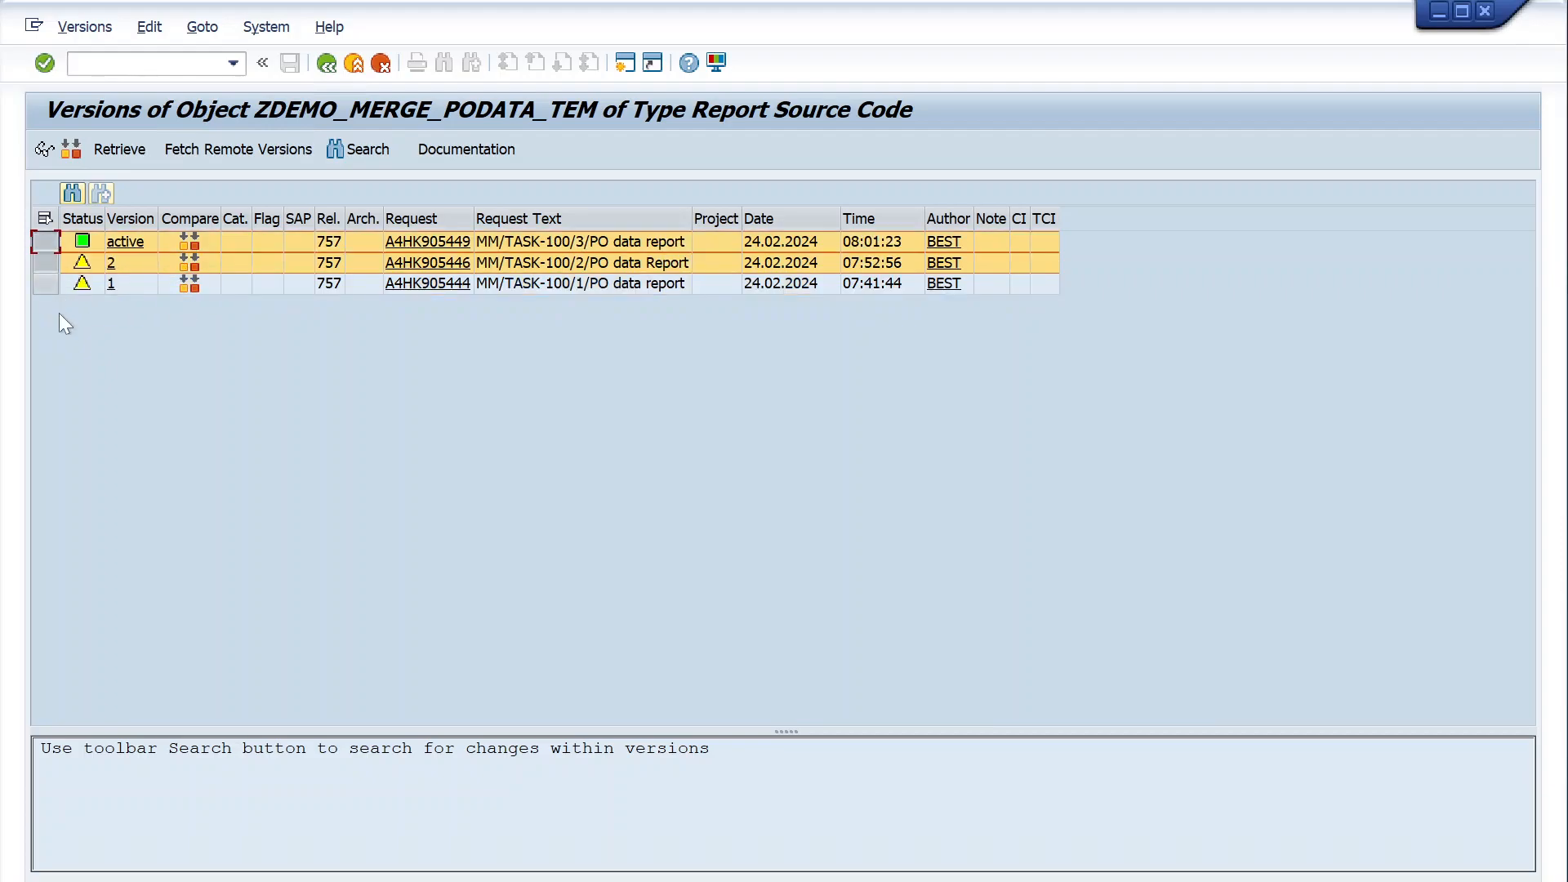
left_click(64, 155)
scroll(689, 617, "down", 1)
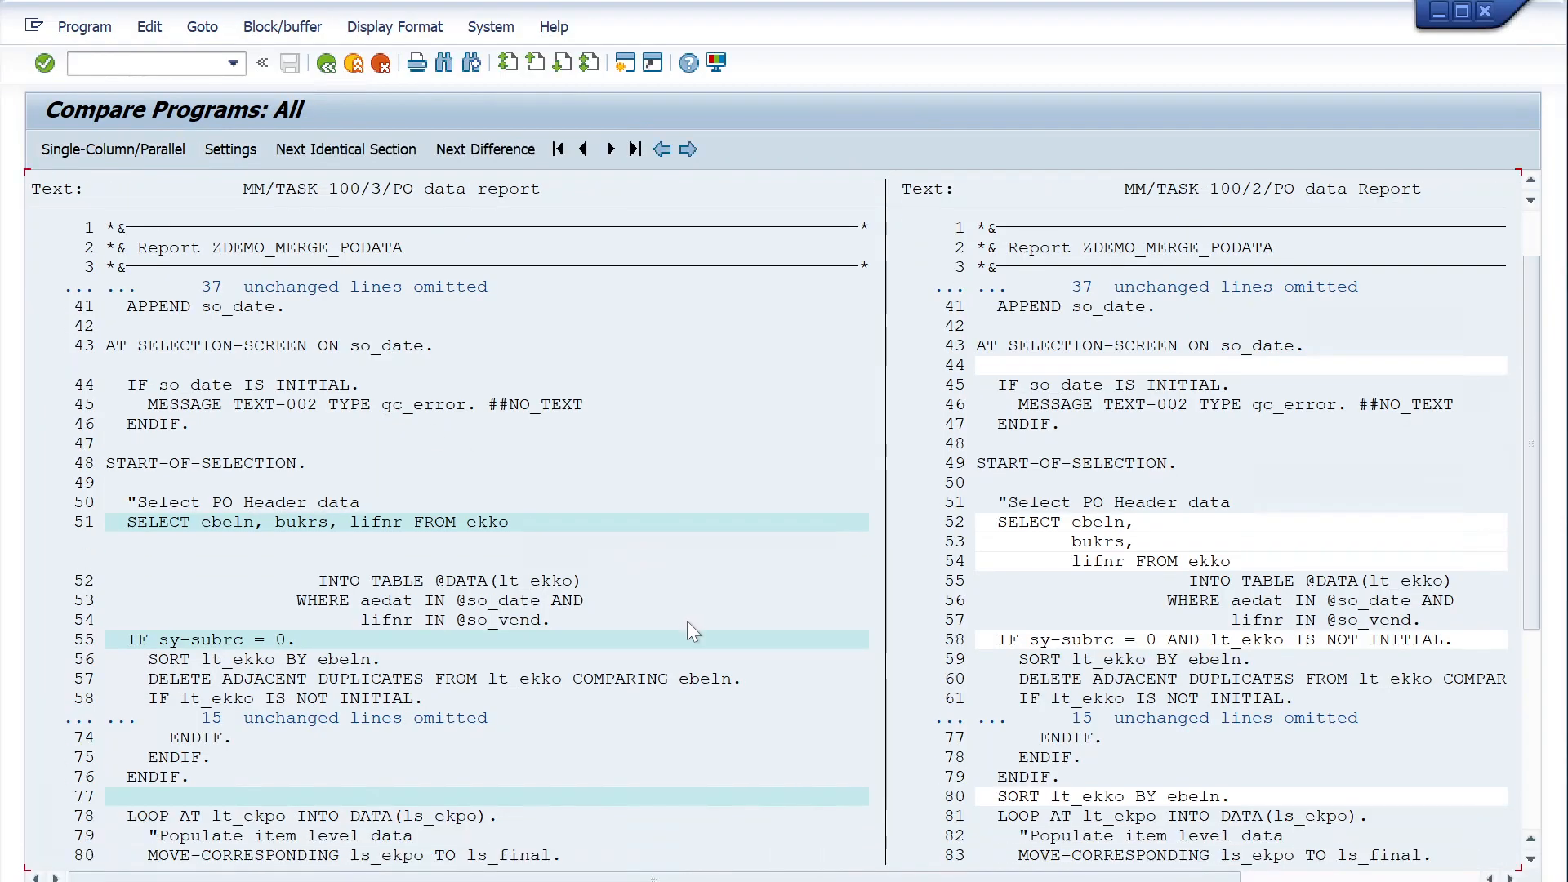
scroll(688, 620, "down", 3)
- Return from the comparison to the report source and switch the remote desktop session from full screen to a window
left_click(322, 67)
left_click(321, 67)
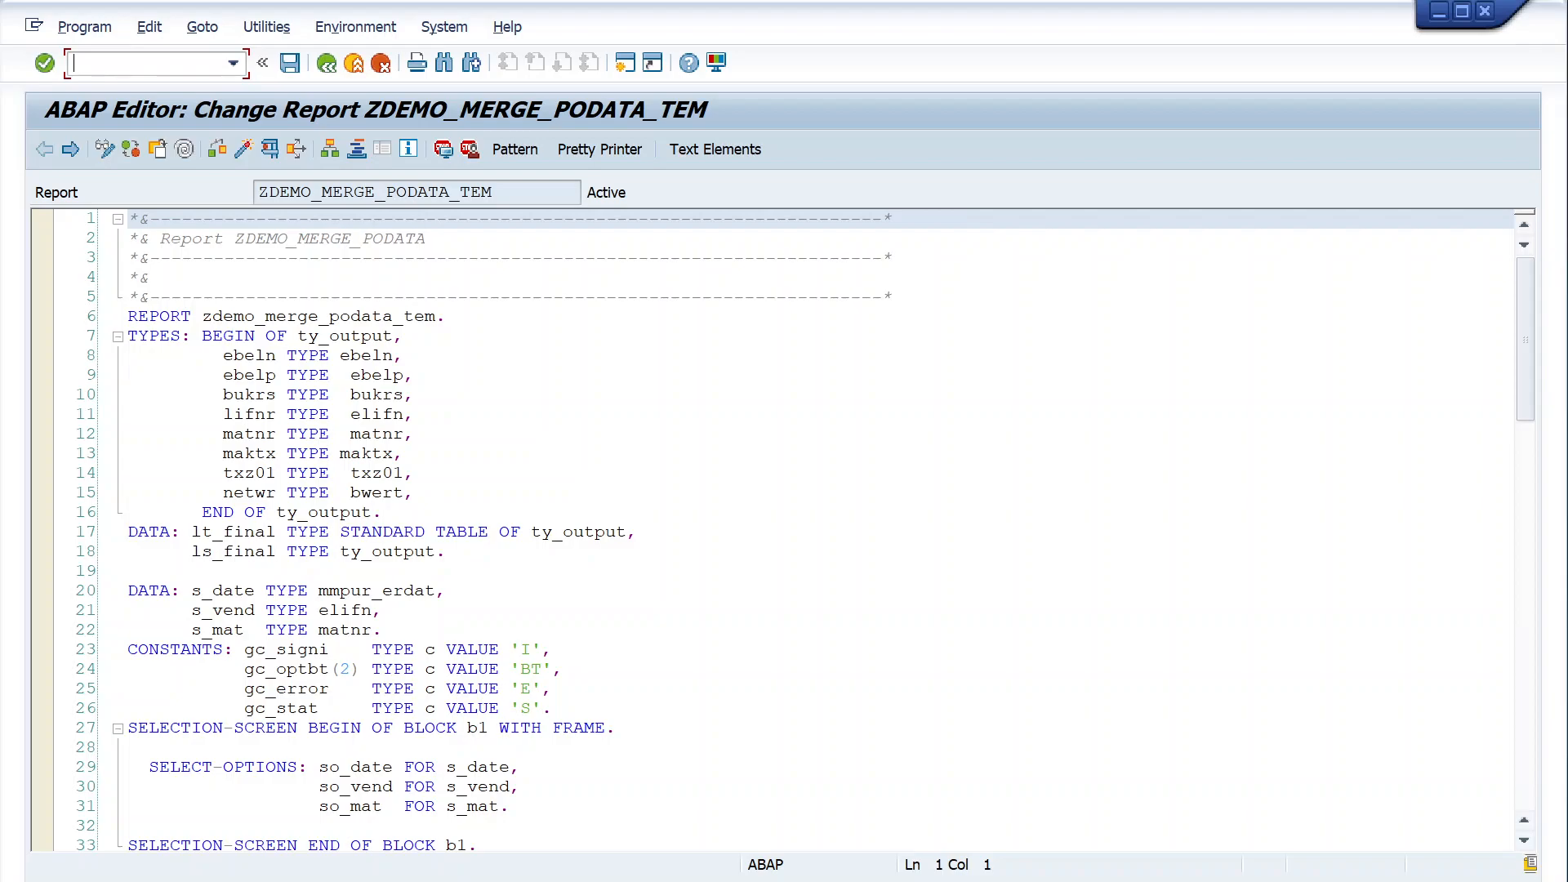
mouse_move(1023, 11)
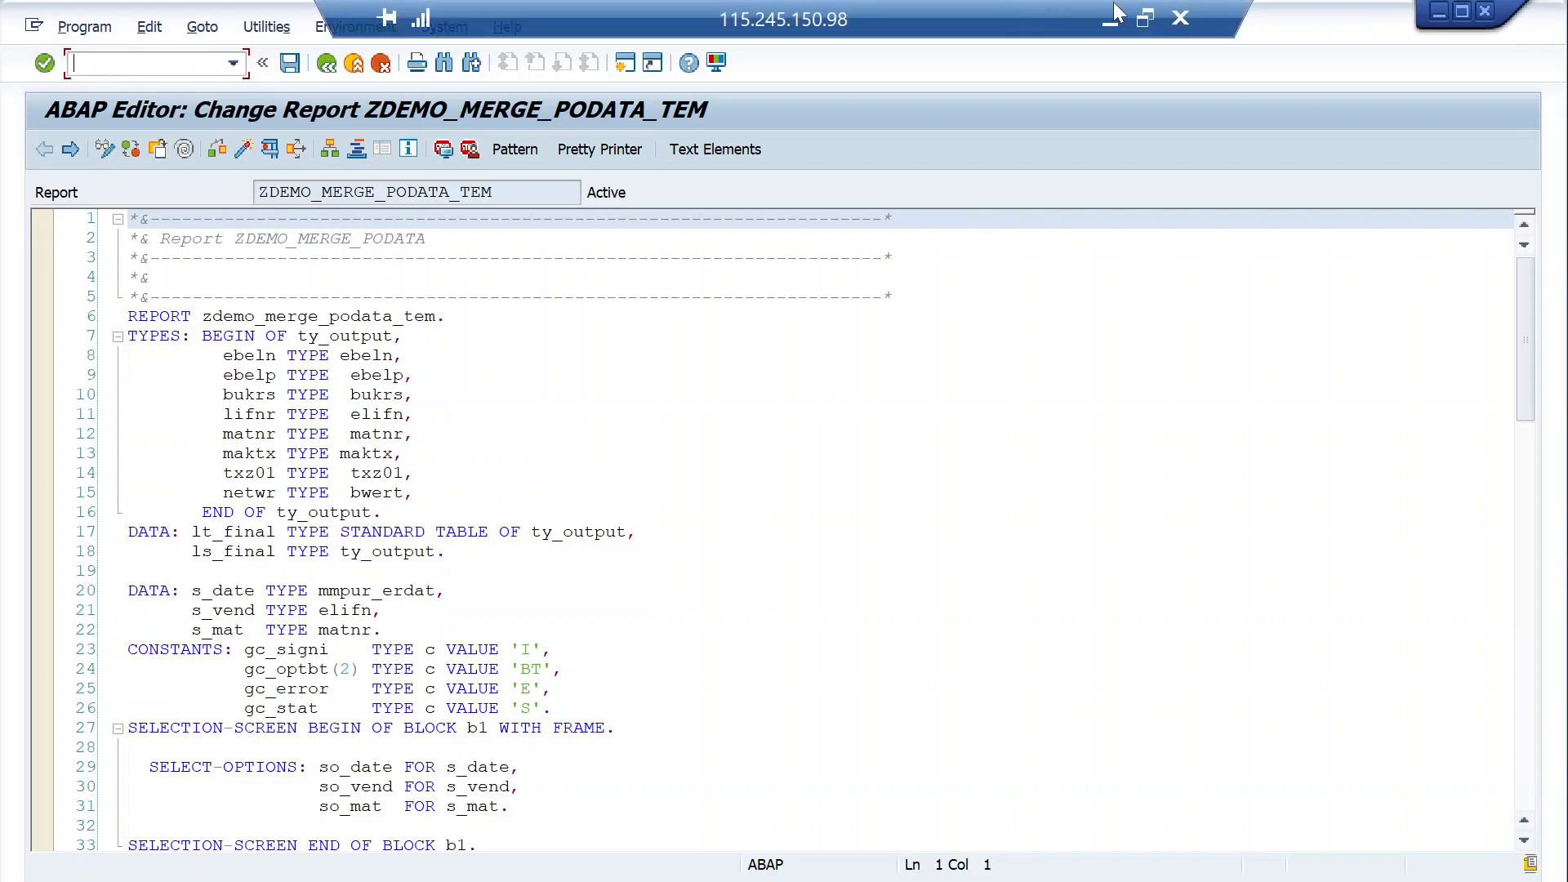
left_click(1147, 22)
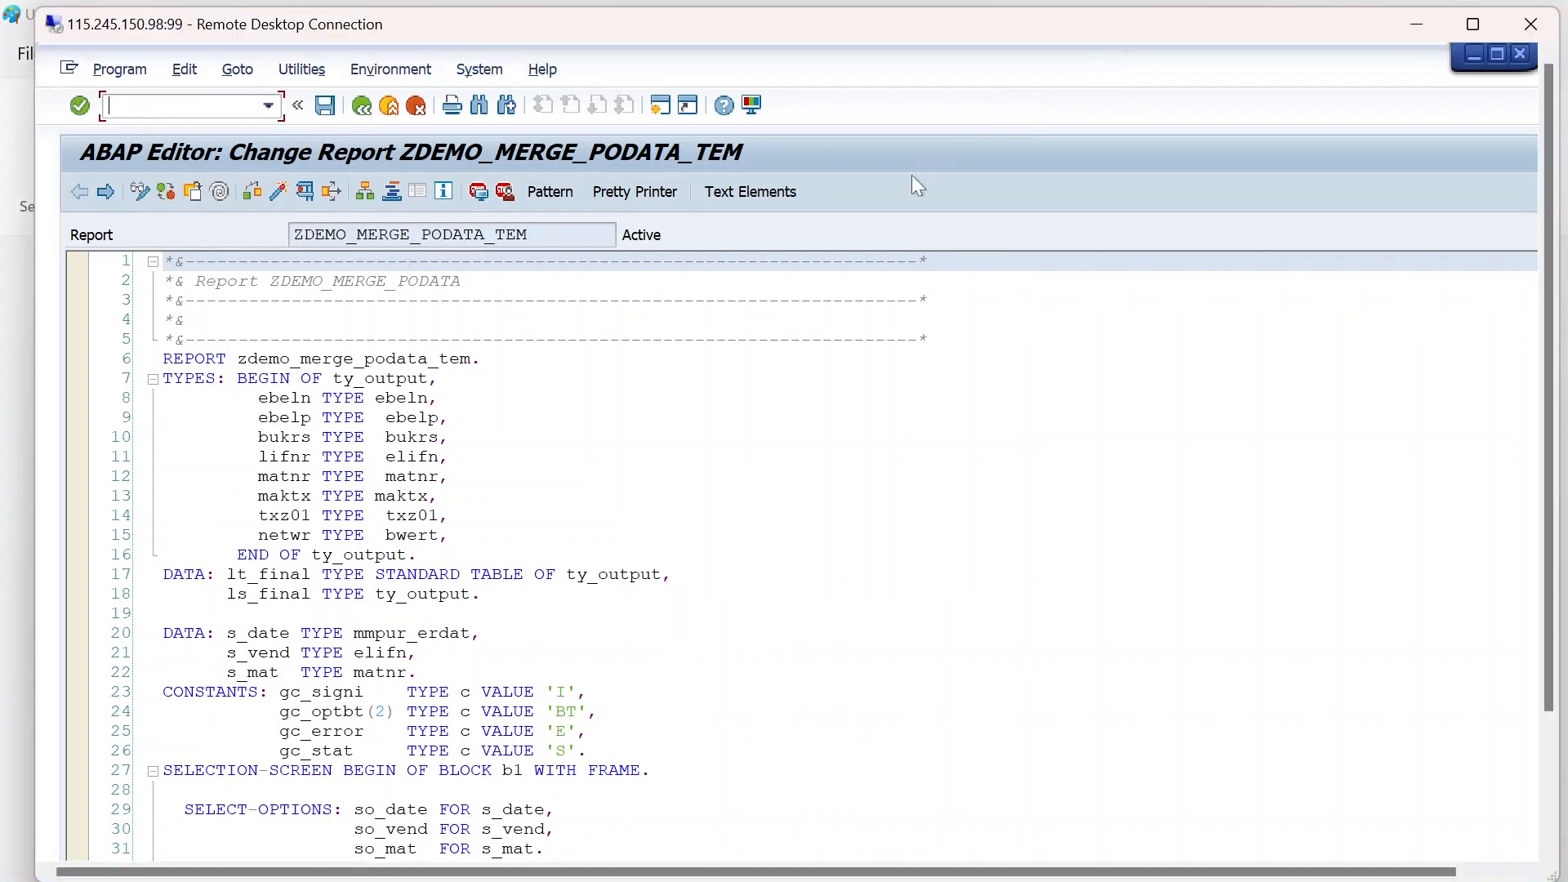